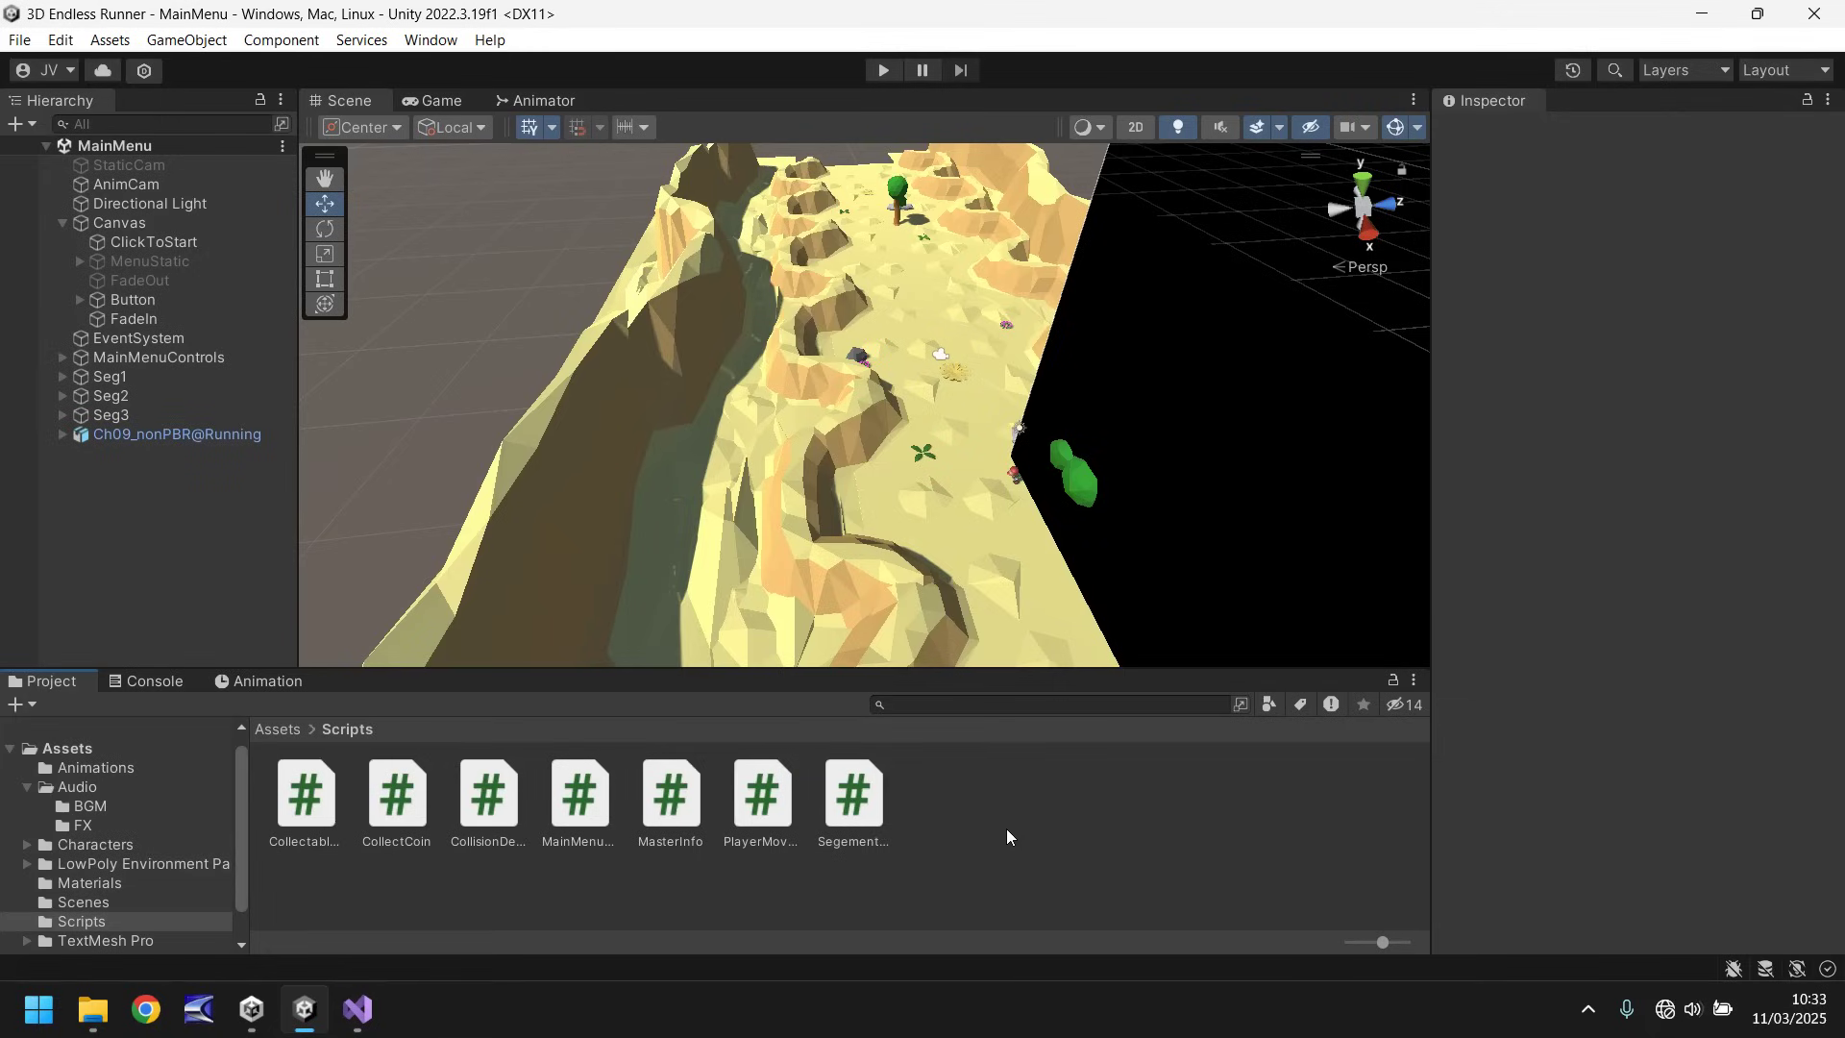
Step: Create a new untitled scene from the Basic template and inspect the Main Camera
click(19, 40)
click(73, 66)
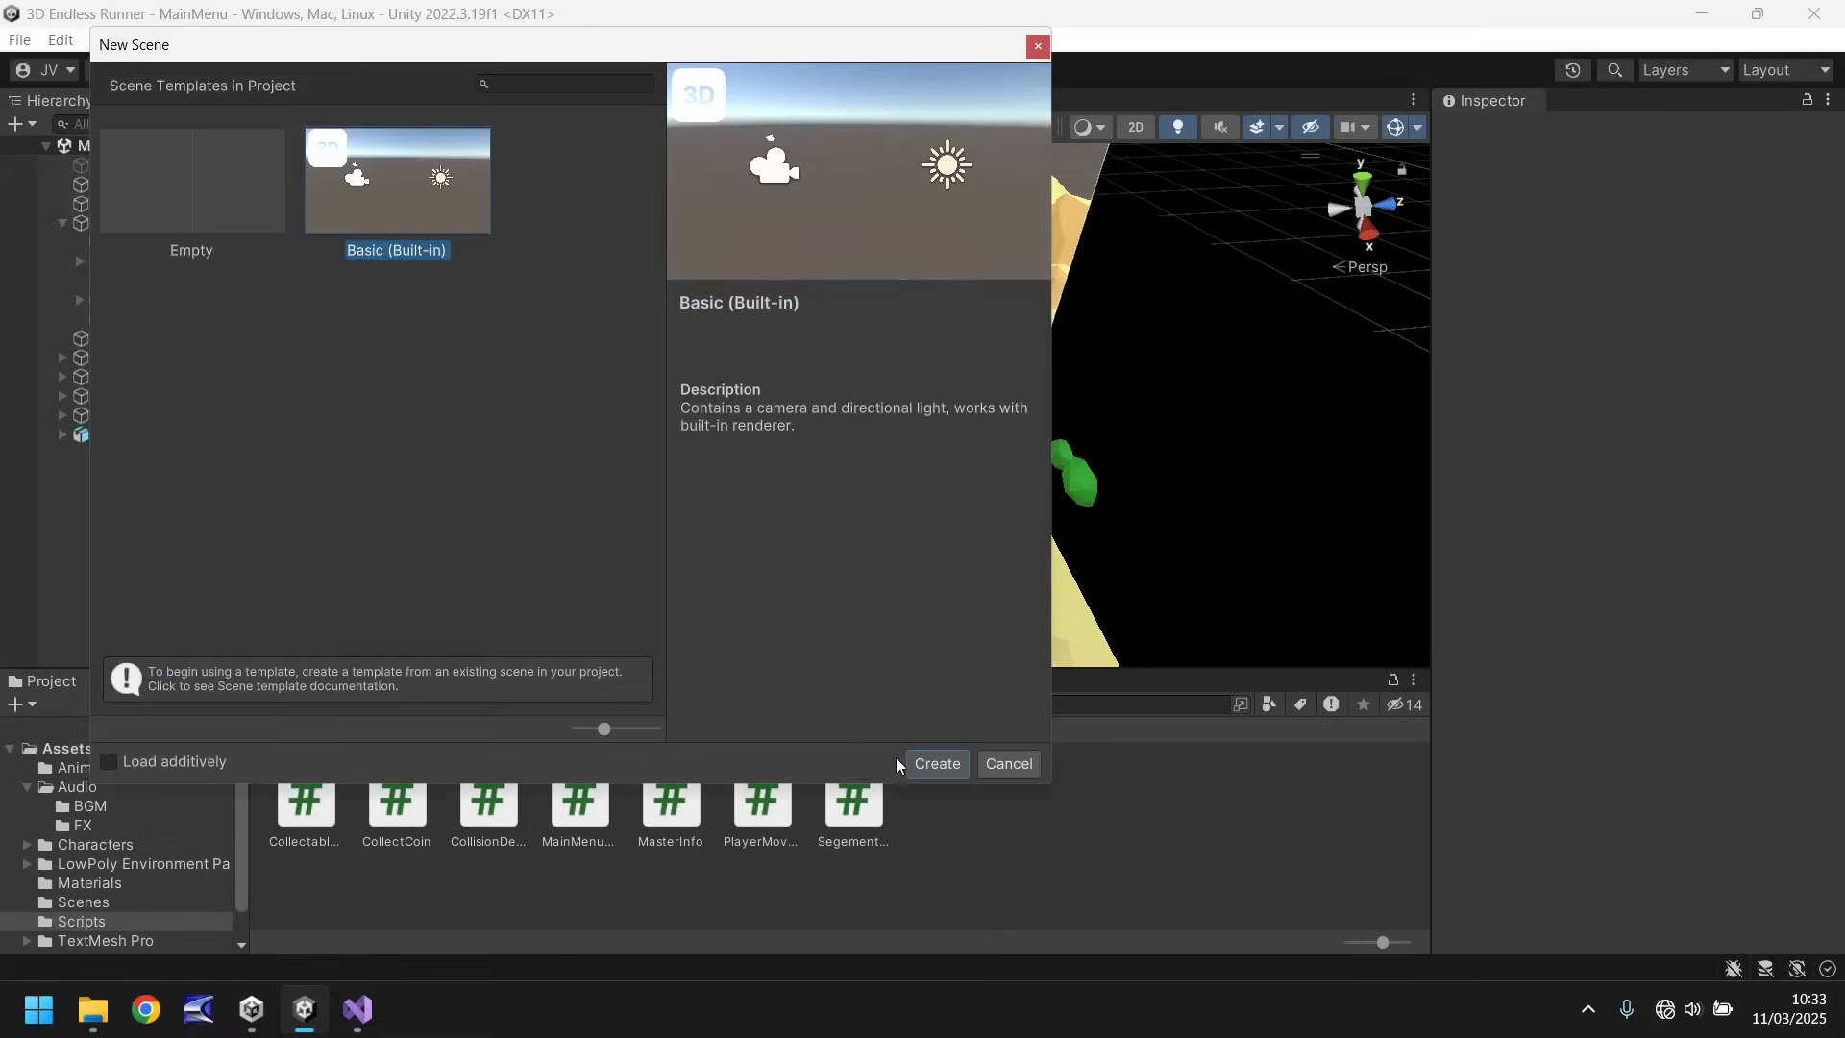
click(922, 763)
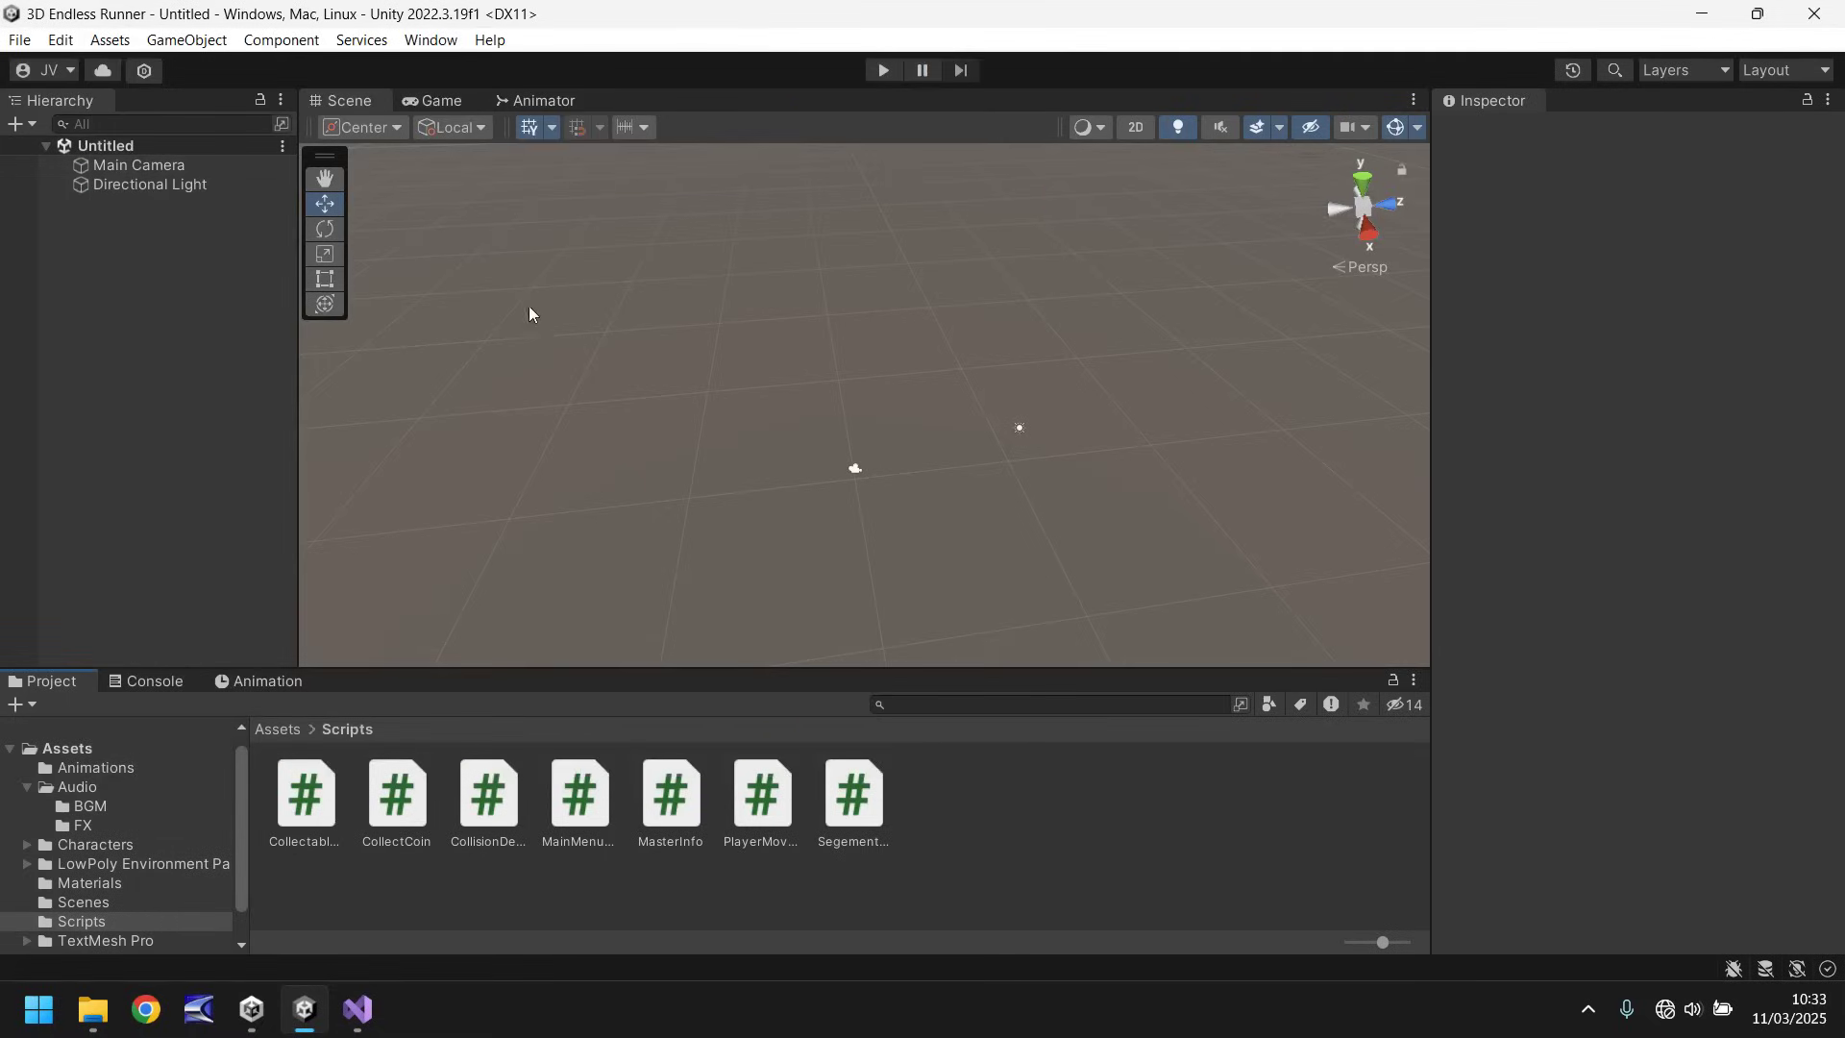
click(122, 163)
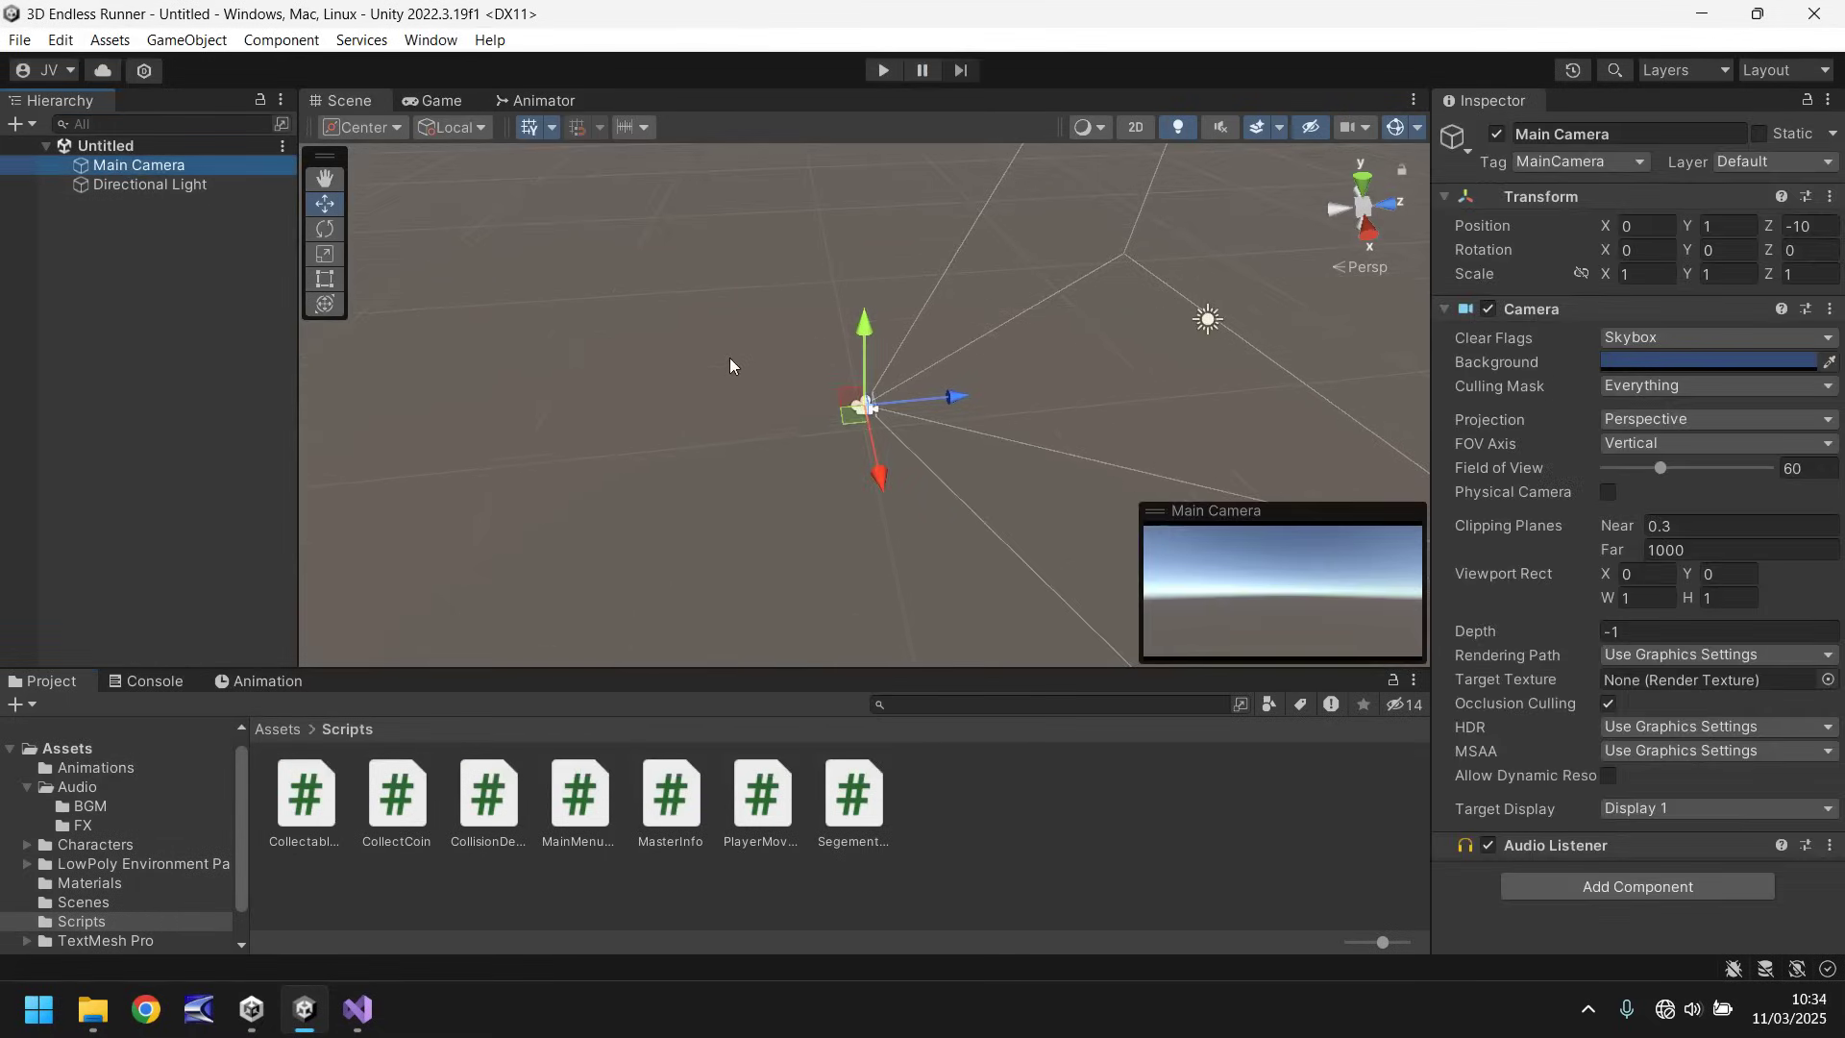
right_drag(607, 395, 805, 372)
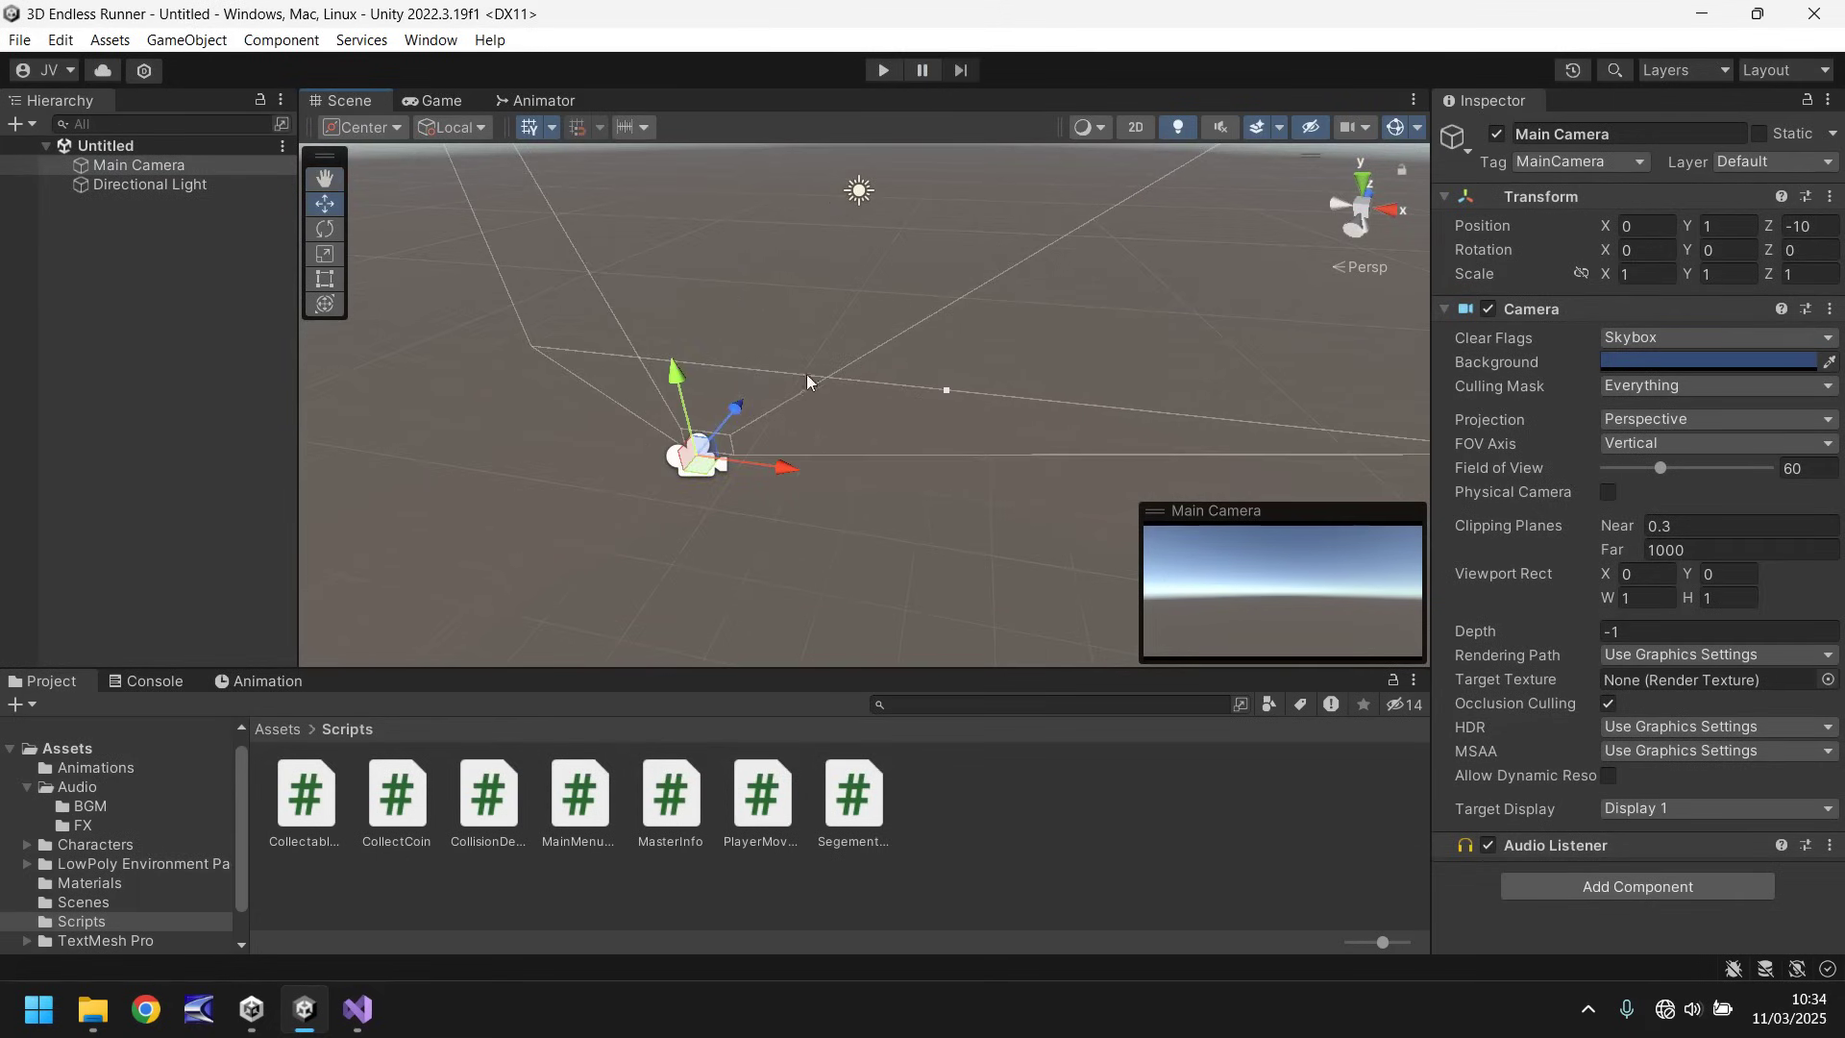
Step: Place the Terrain_1 prefab from the LowPoly Environment Pack's Prefabs folder into the scene
click(96, 863)
double_click(486, 799)
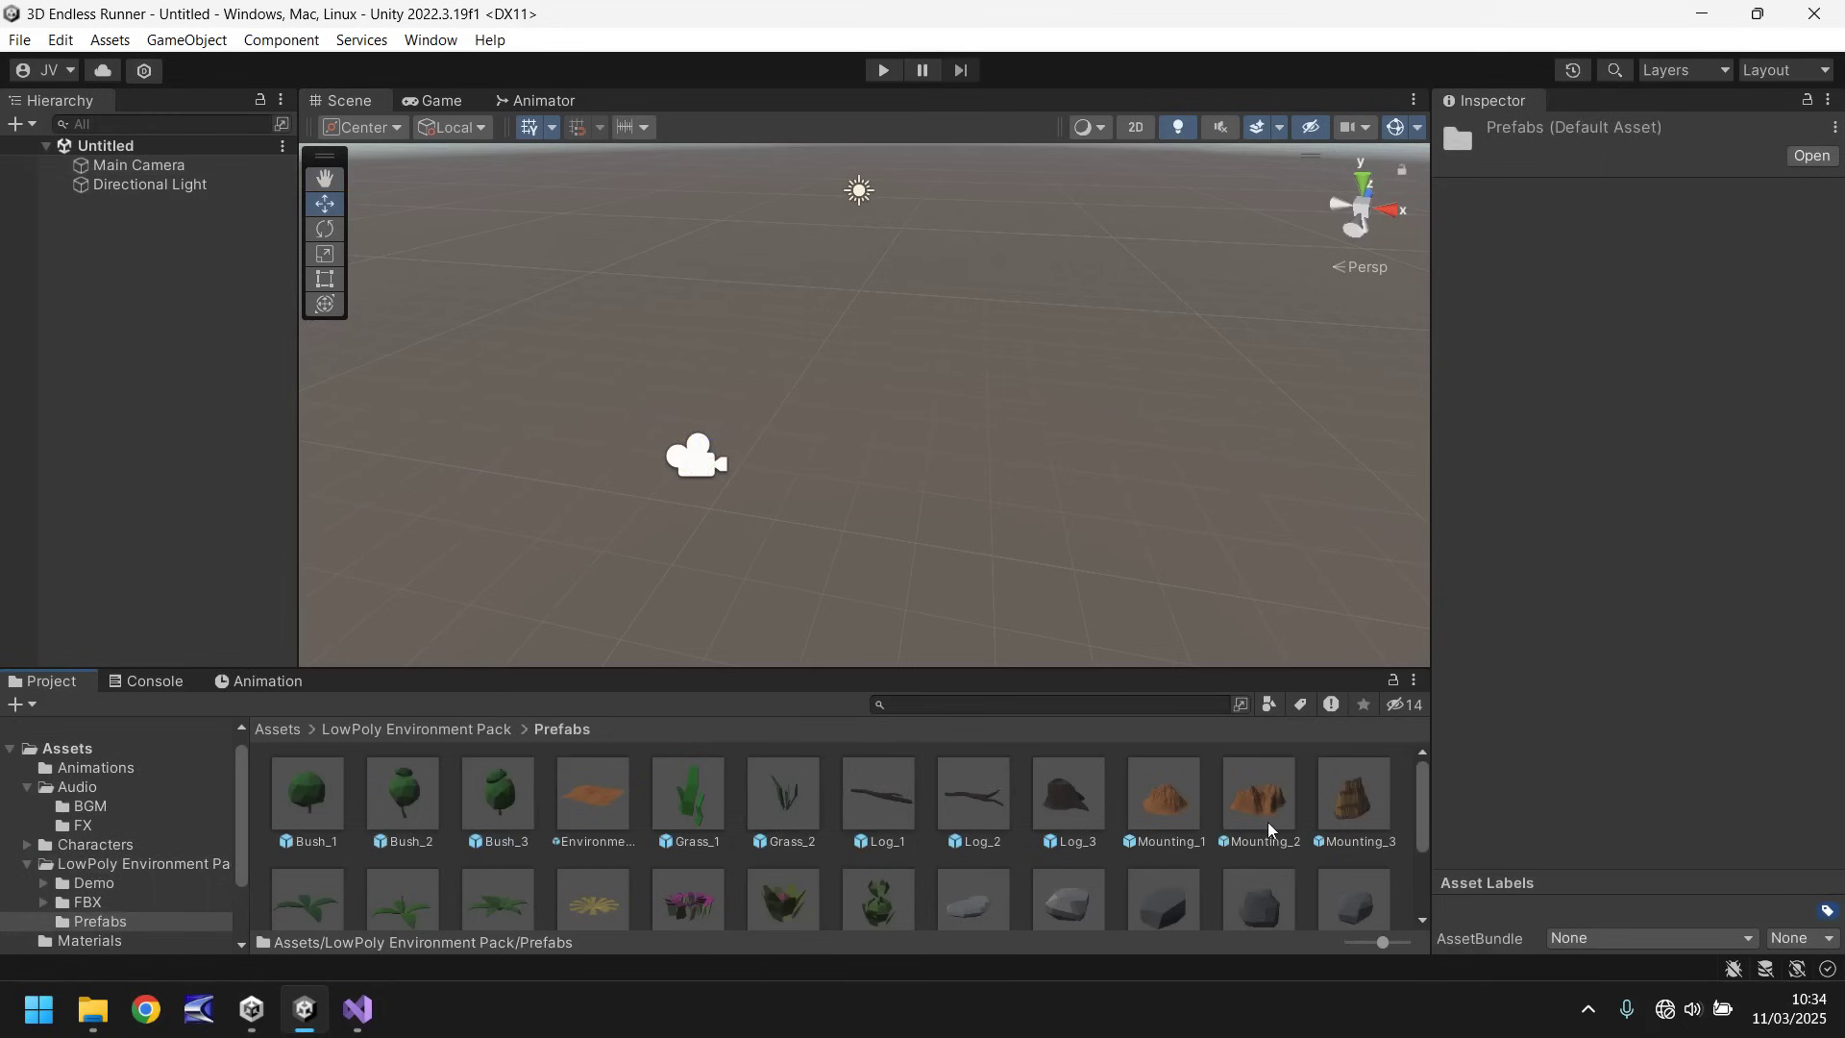
scroll(1229, 829, down, 3)
drag(513, 876, 822, 252)
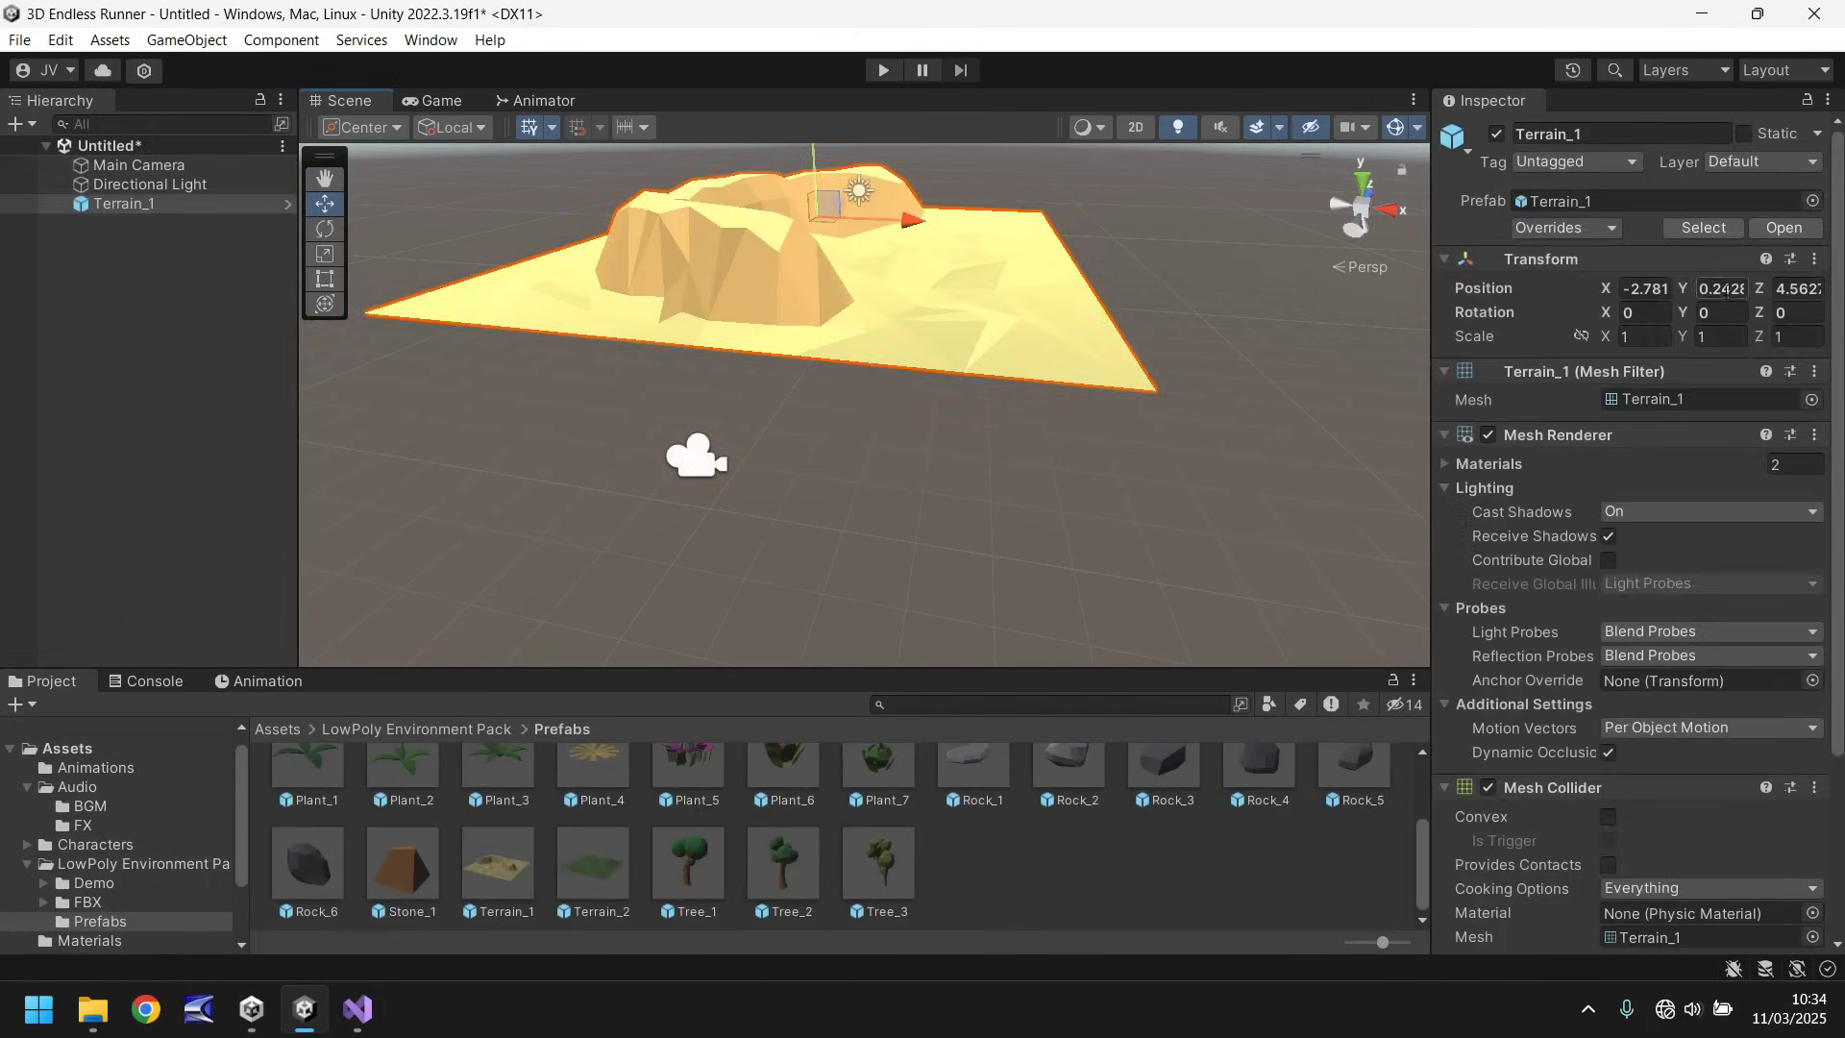
Step: Set the terrain's position to 0, 0, 0 and its Y rotation to 90
click(1643, 288)
text(0)
key(Return)
click(1720, 288)
text(0)
key(Tab)
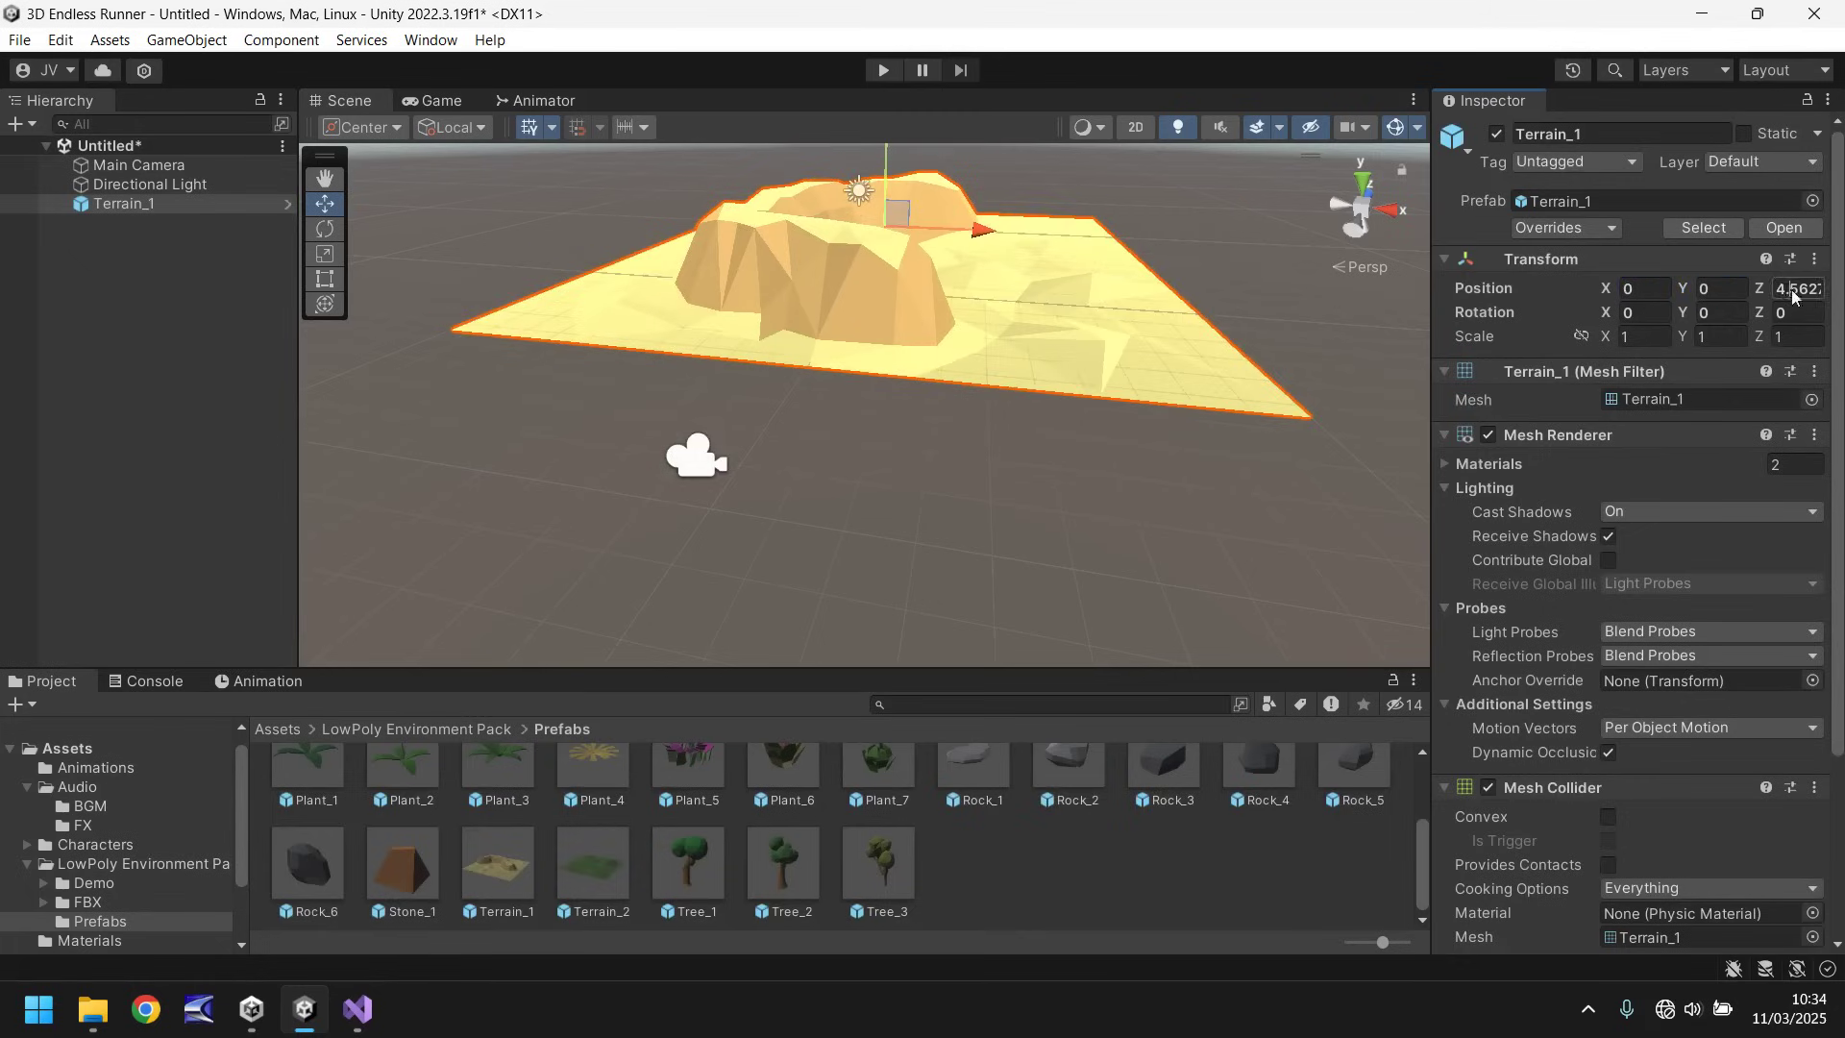
text(0)
click(1726, 309)
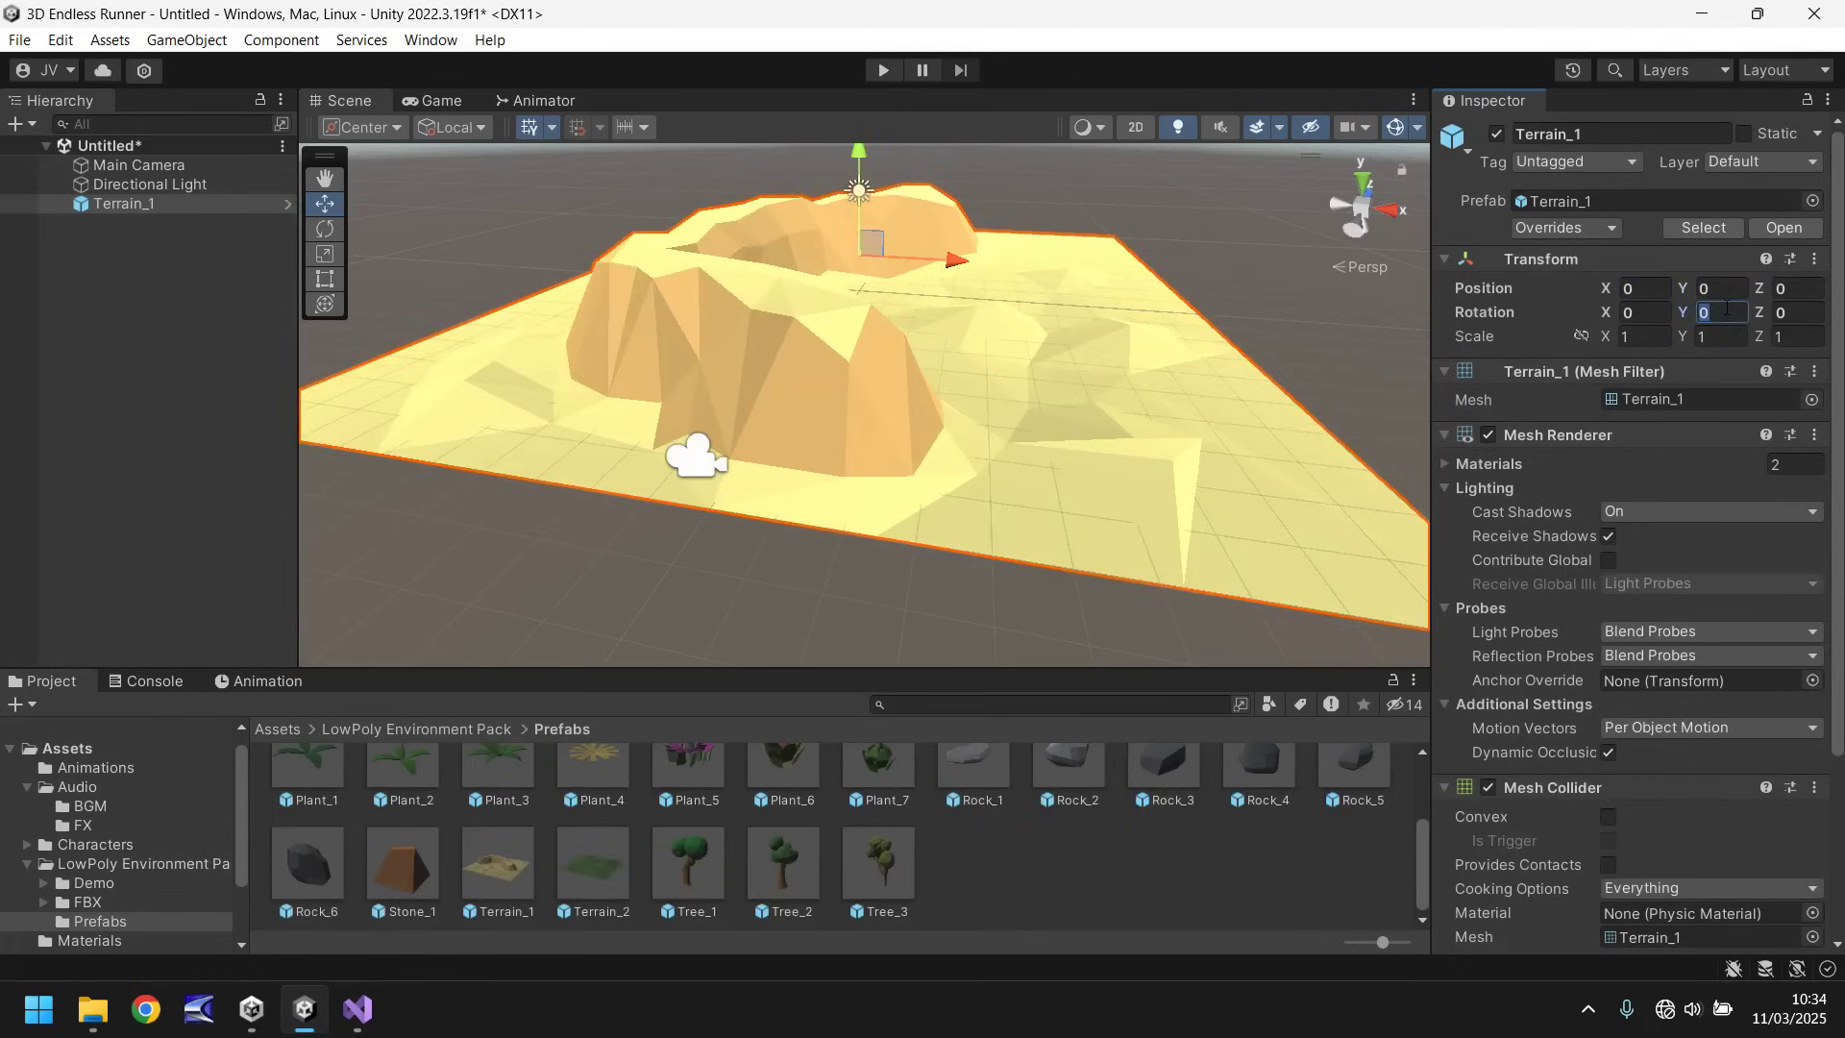
text(90)
key(Return)
Step: Duplicate the terrain with Ctrl+D and place both pieces side by side, checking the Game view
click(442, 102)
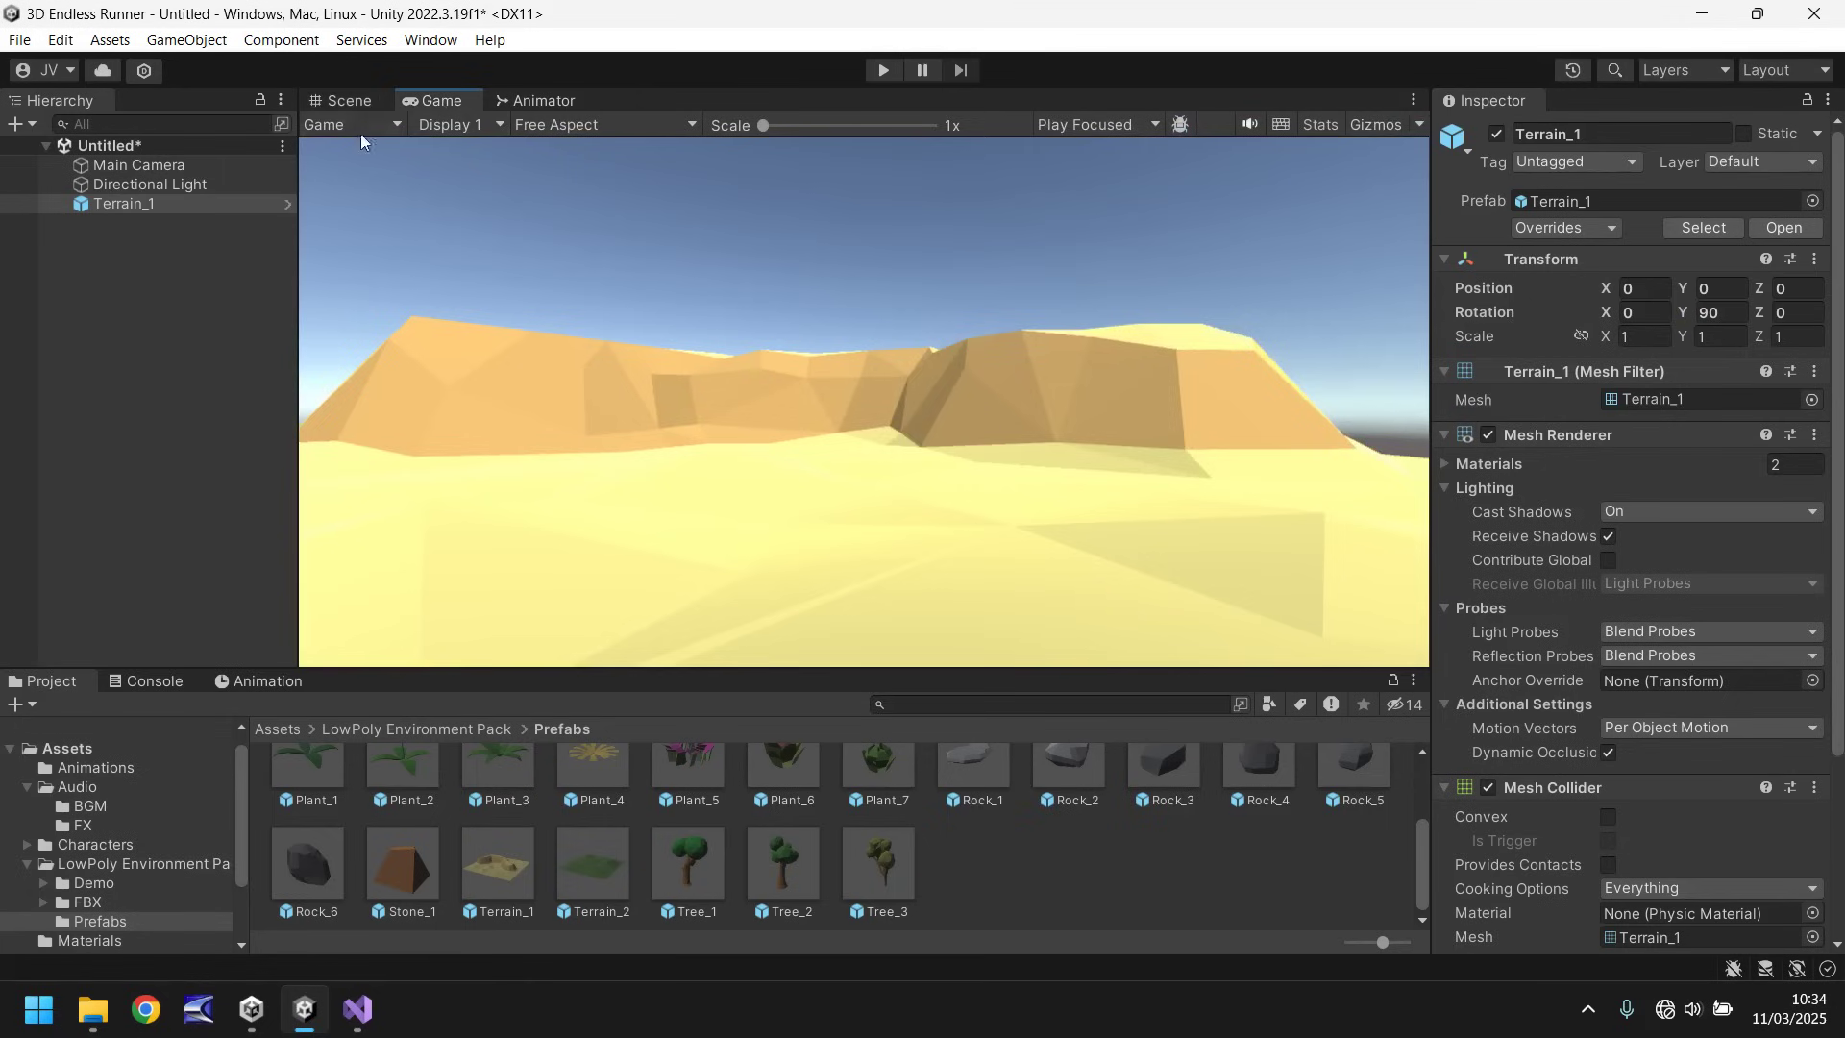
click(343, 102)
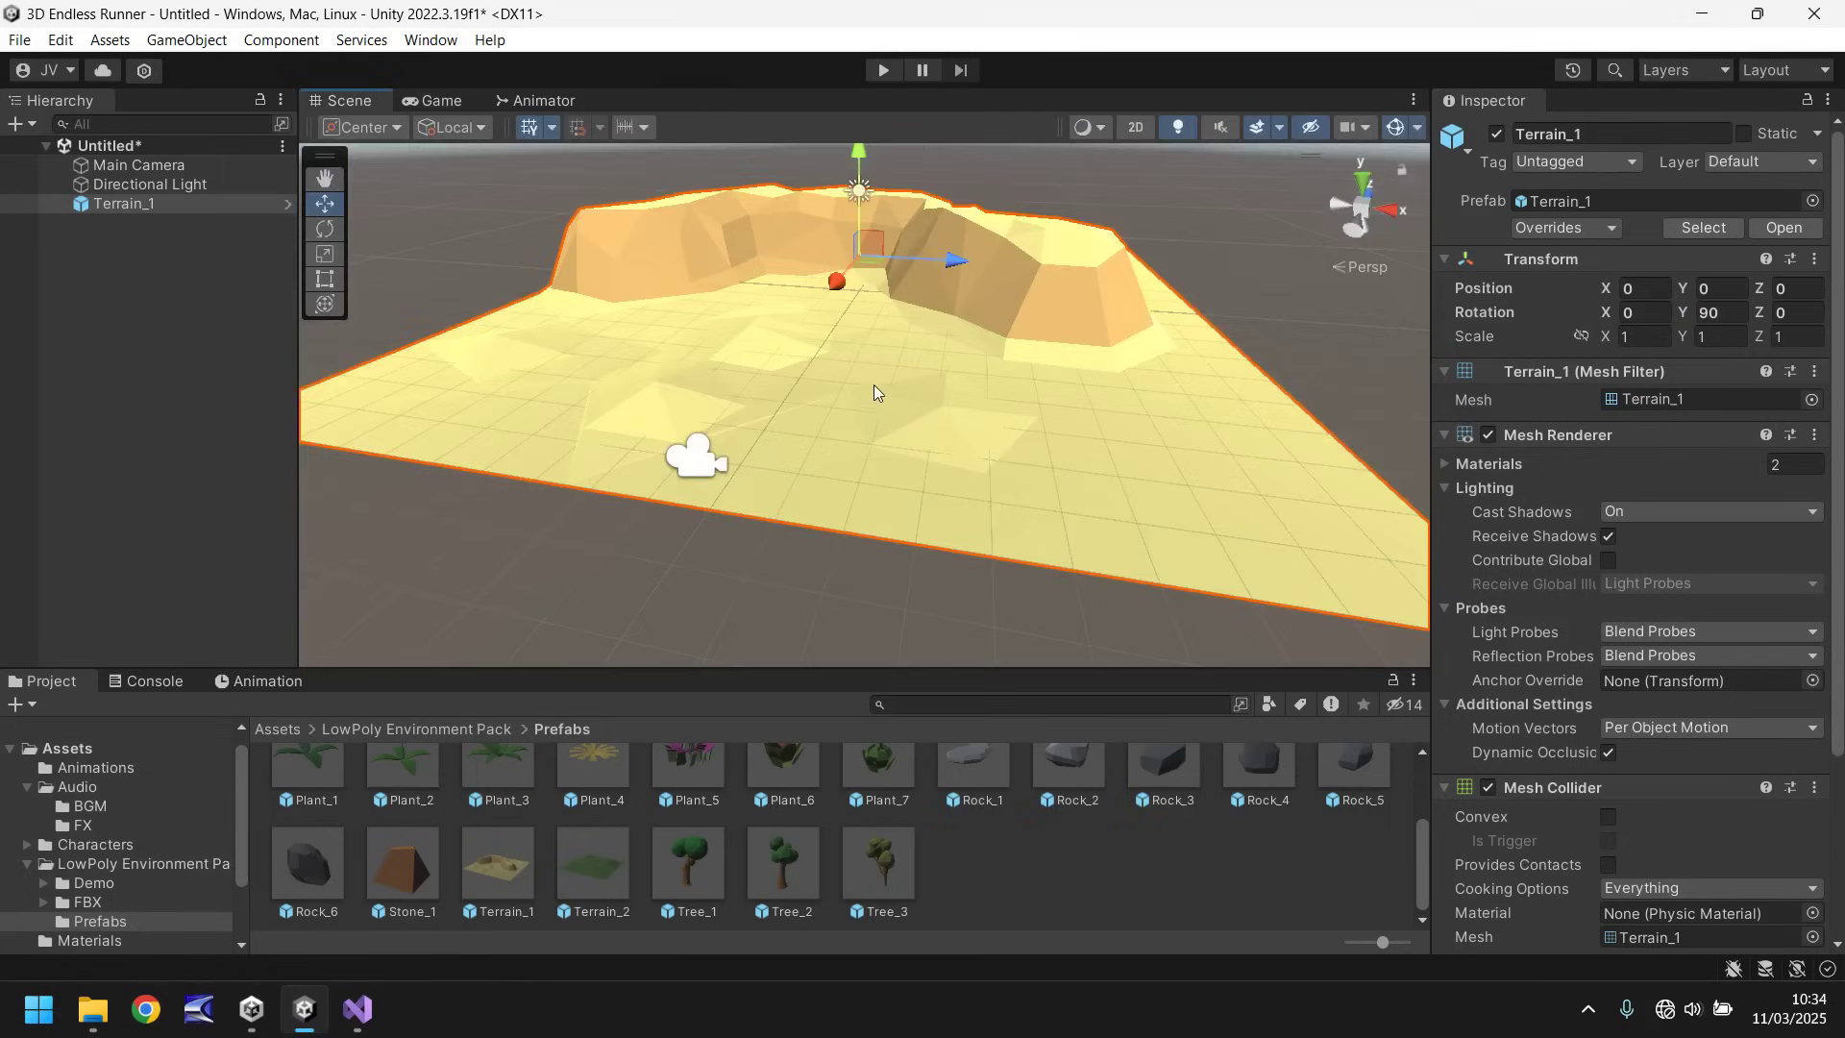
key(ctrl+d)
drag(954, 261, 1422, 269)
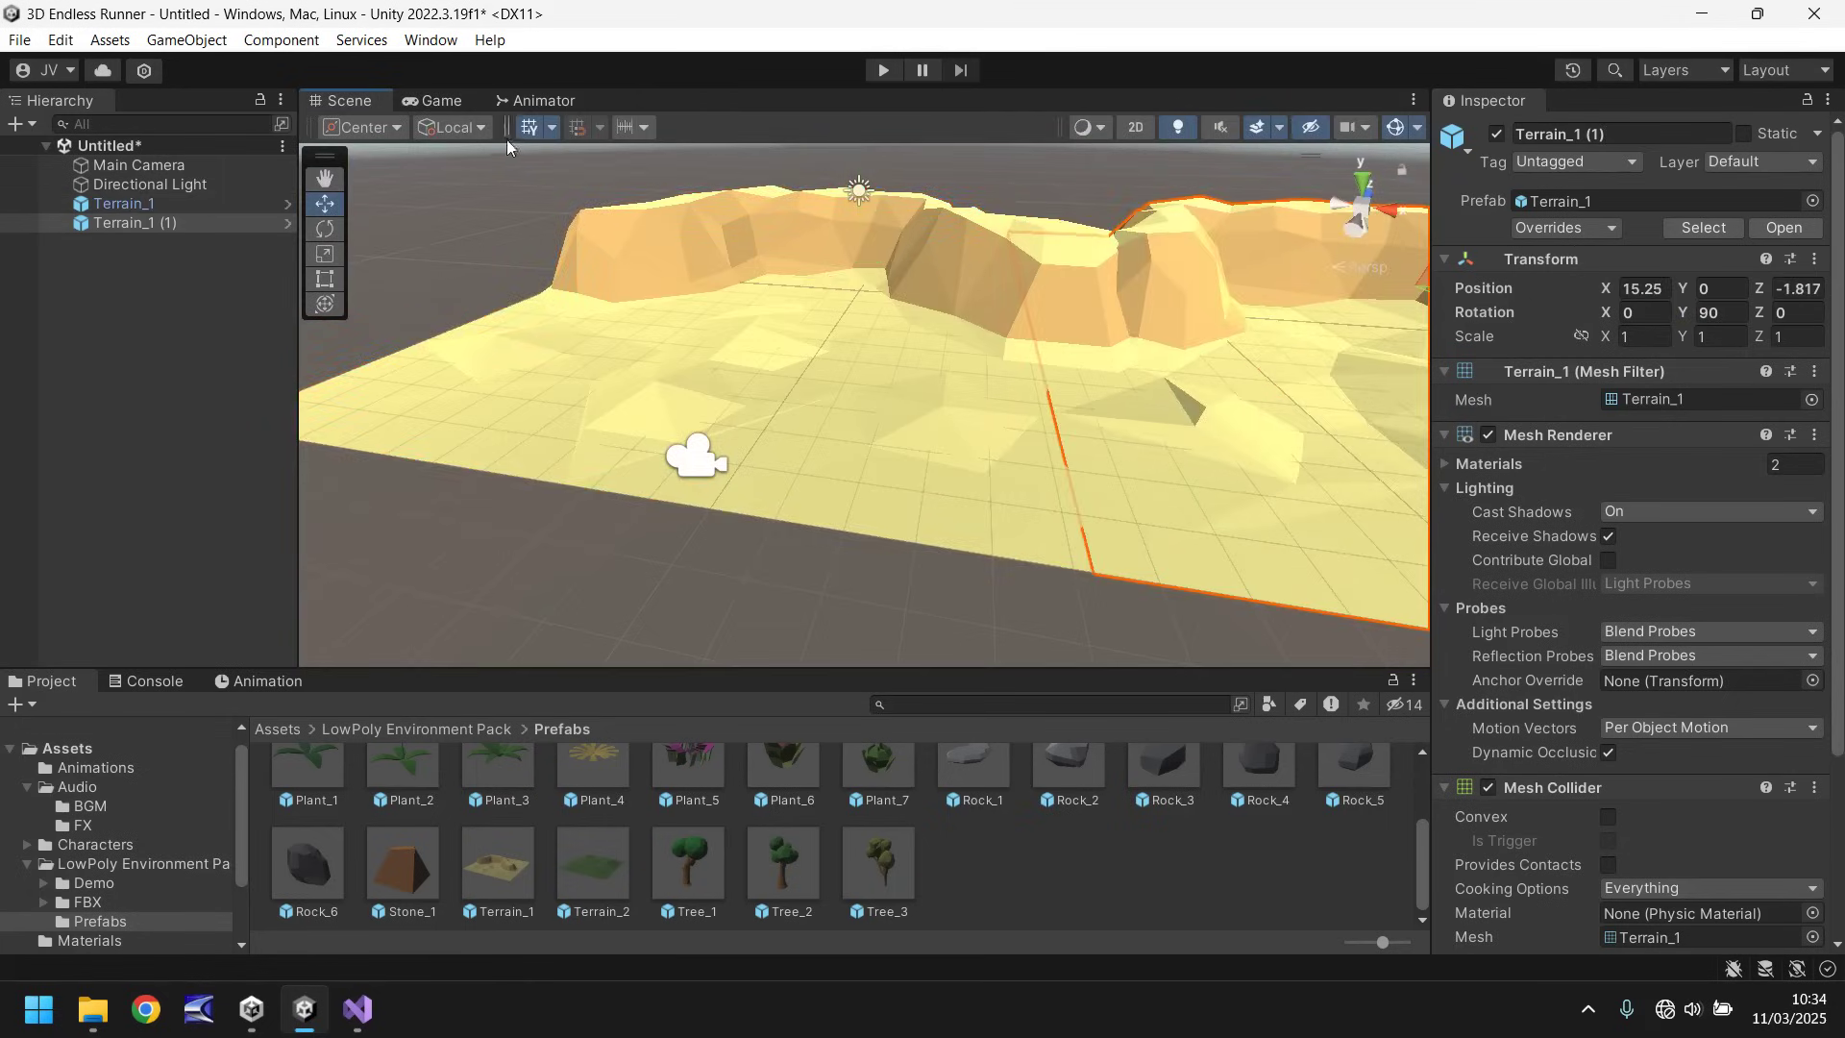
shift+click(828, 327)
drag(1220, 274, 1182, 276)
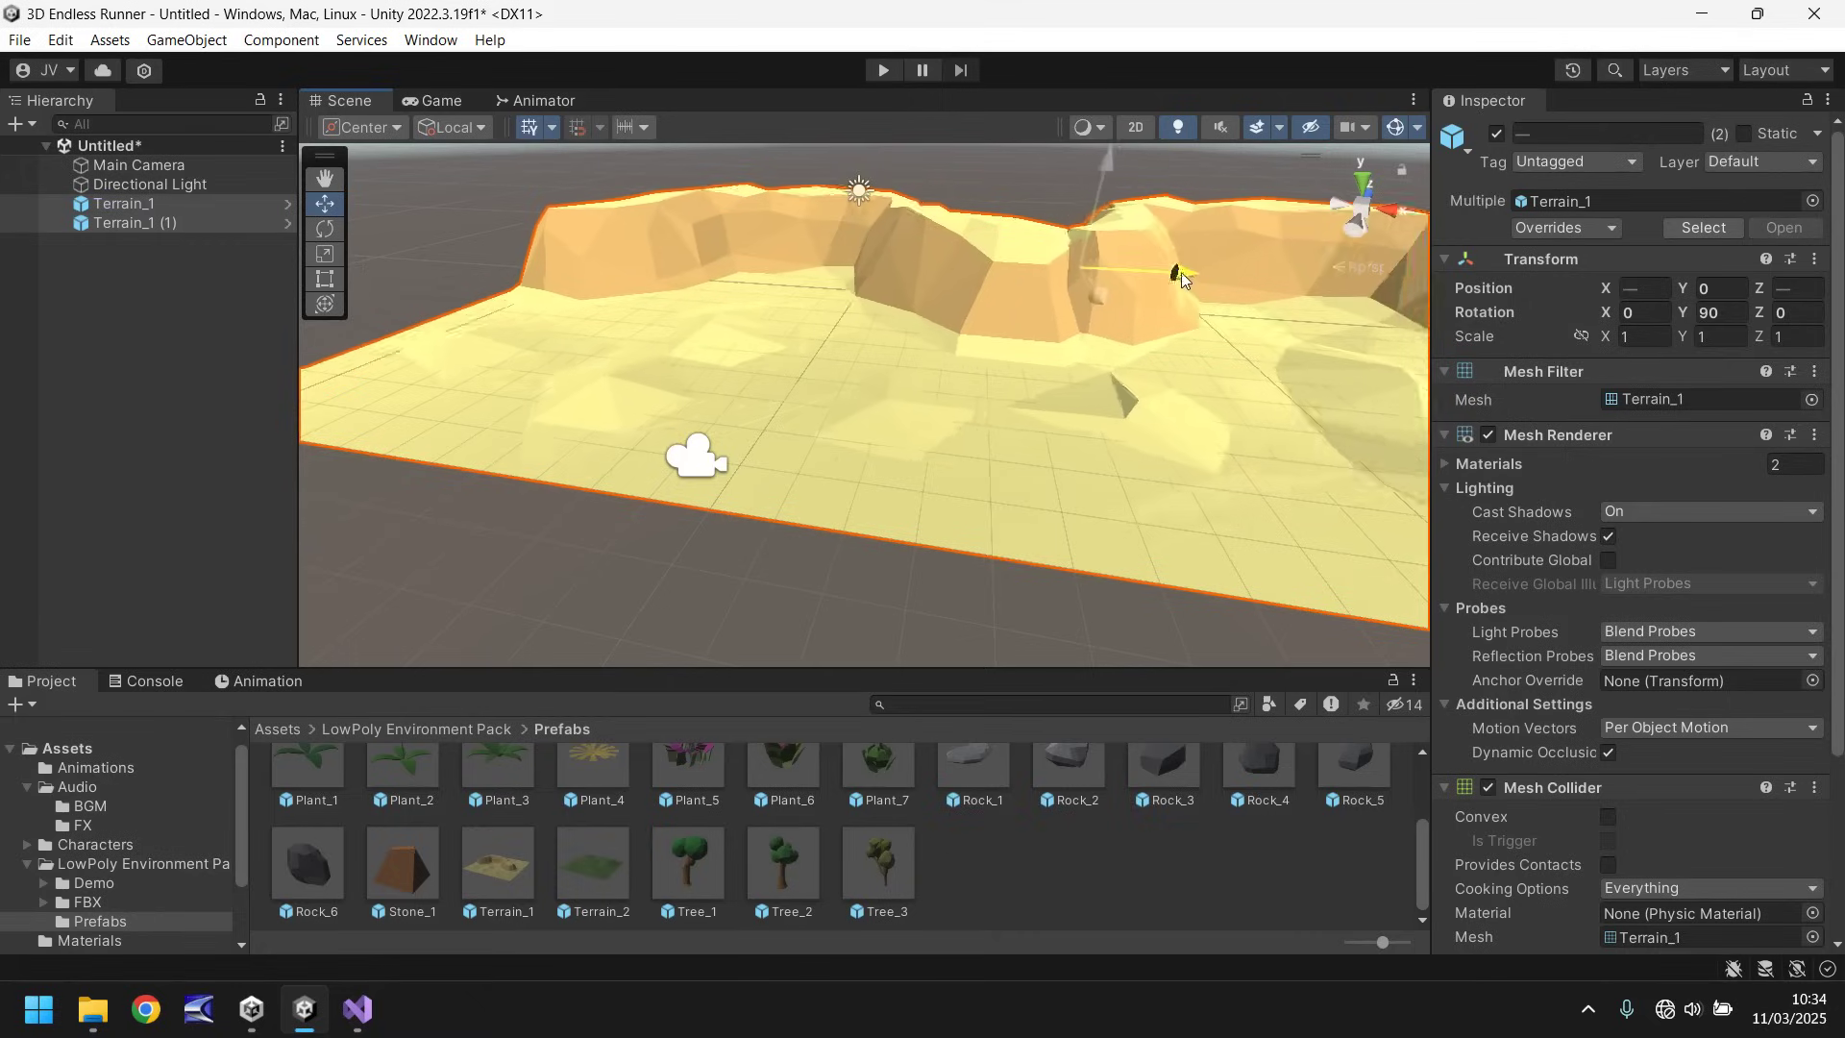
click(440, 104)
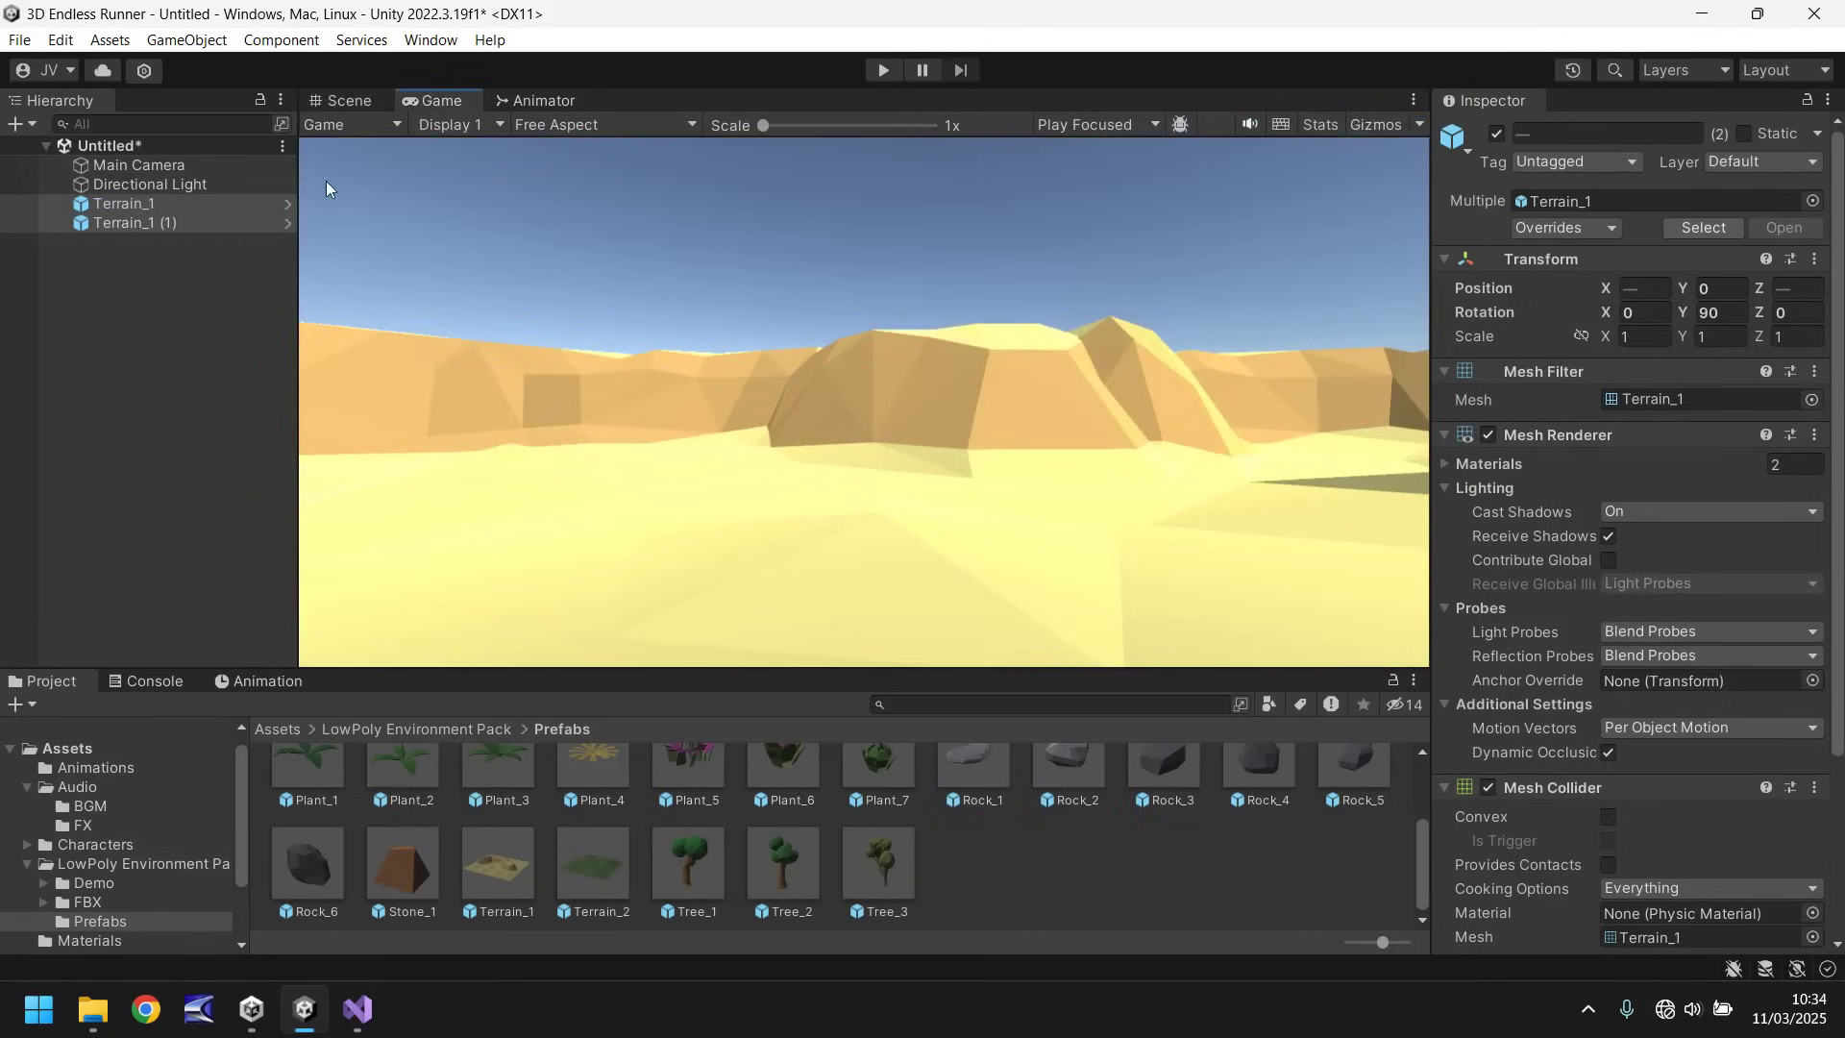
Step: Deactivate the Directional Light and view the dimmed terrain through the game camera
click(329, 108)
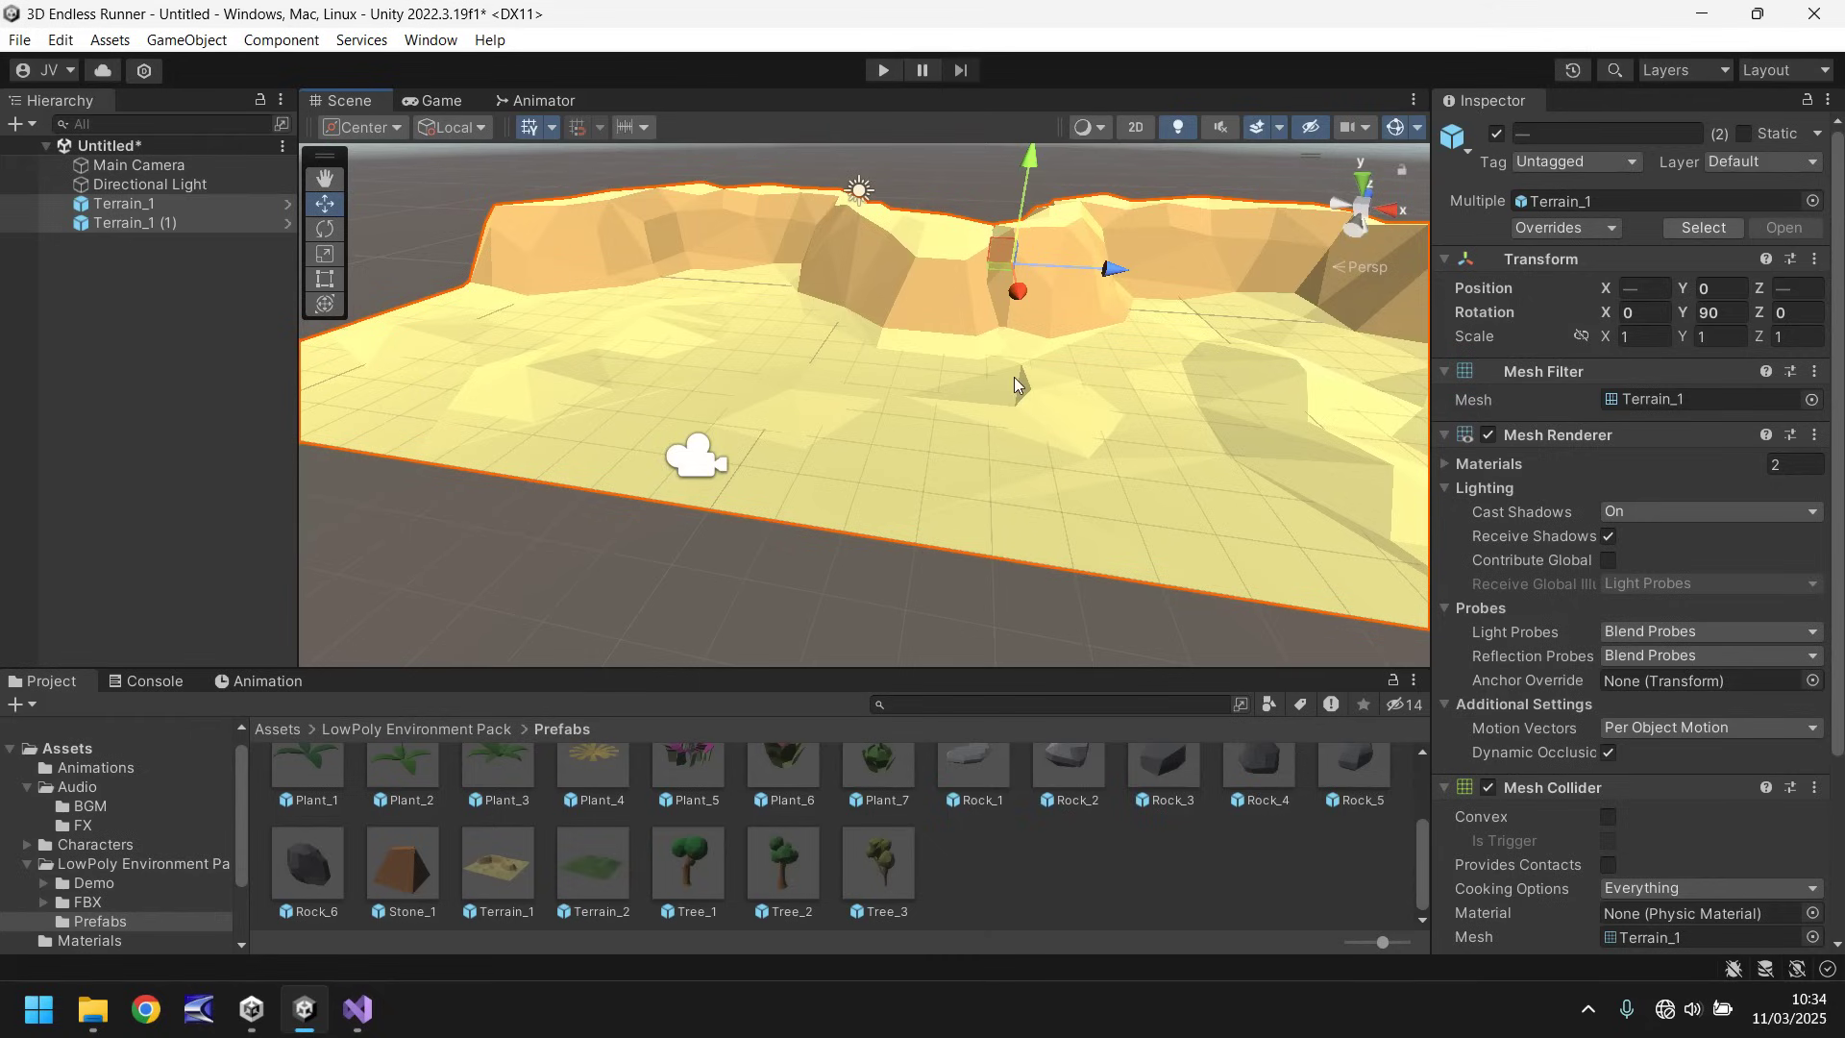
click(149, 184)
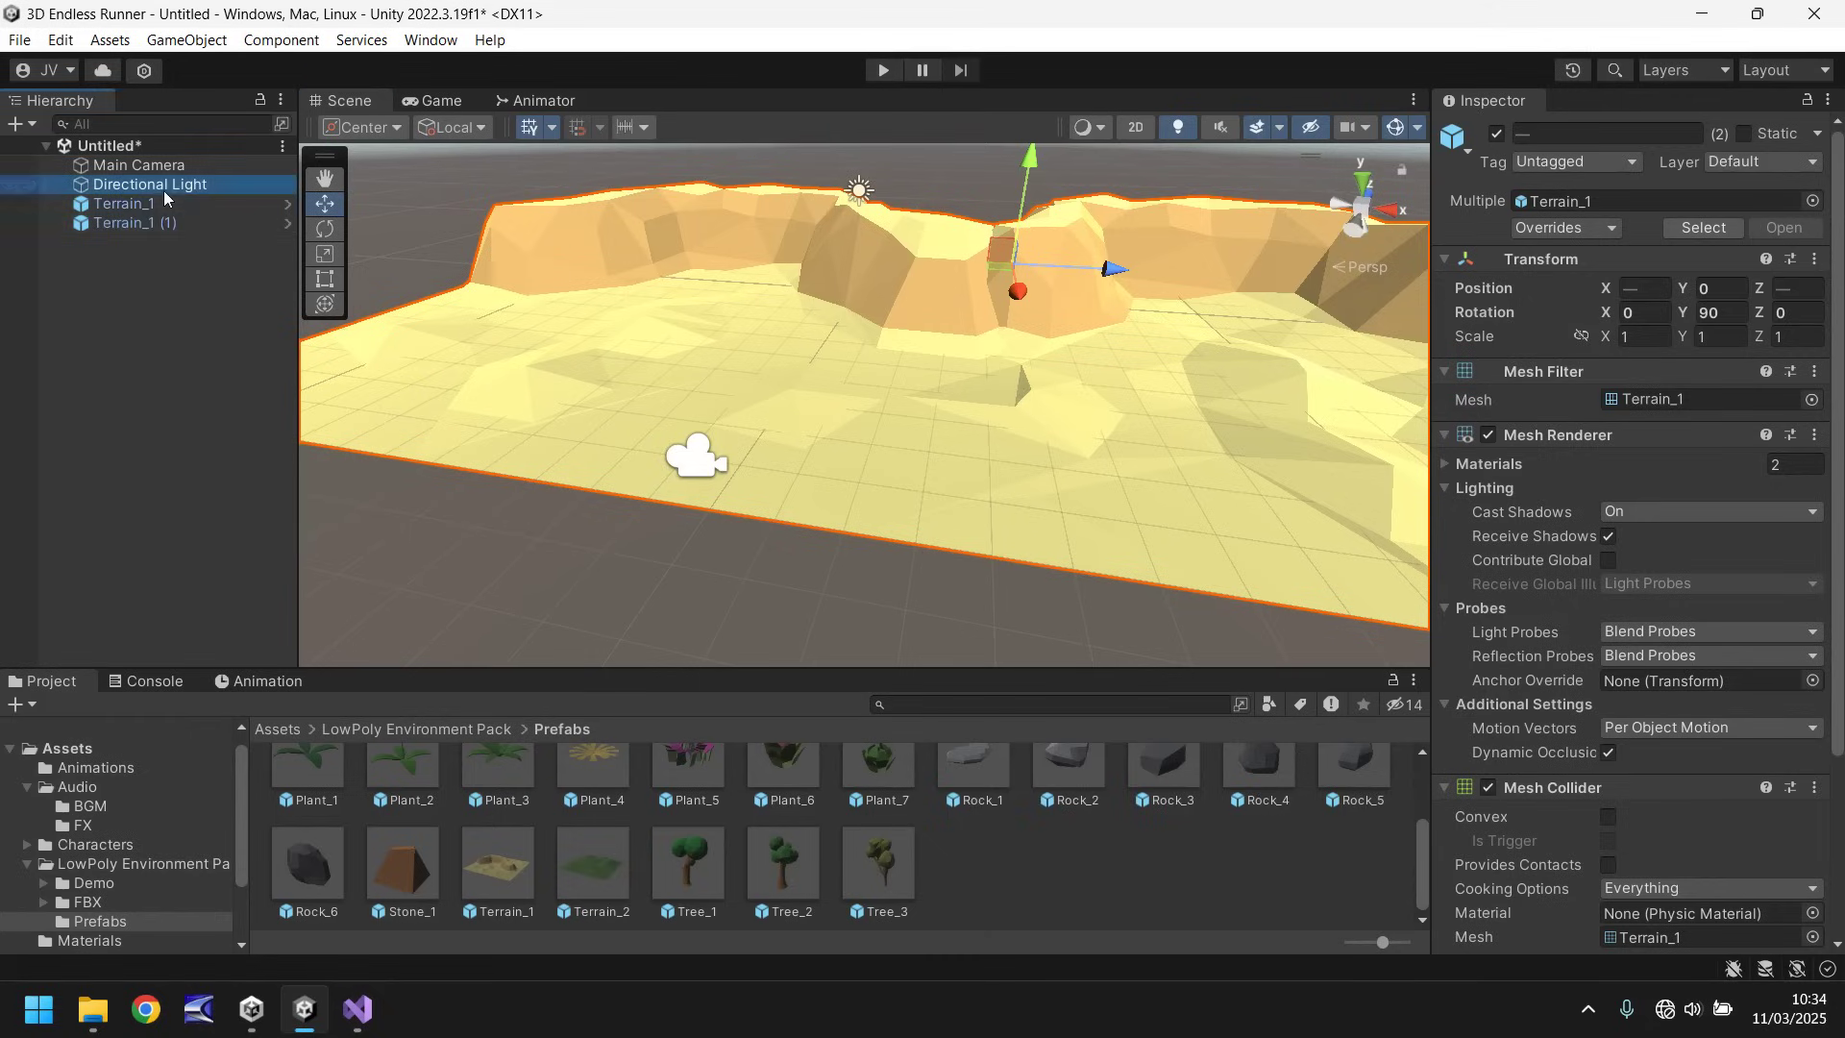
click(1496, 133)
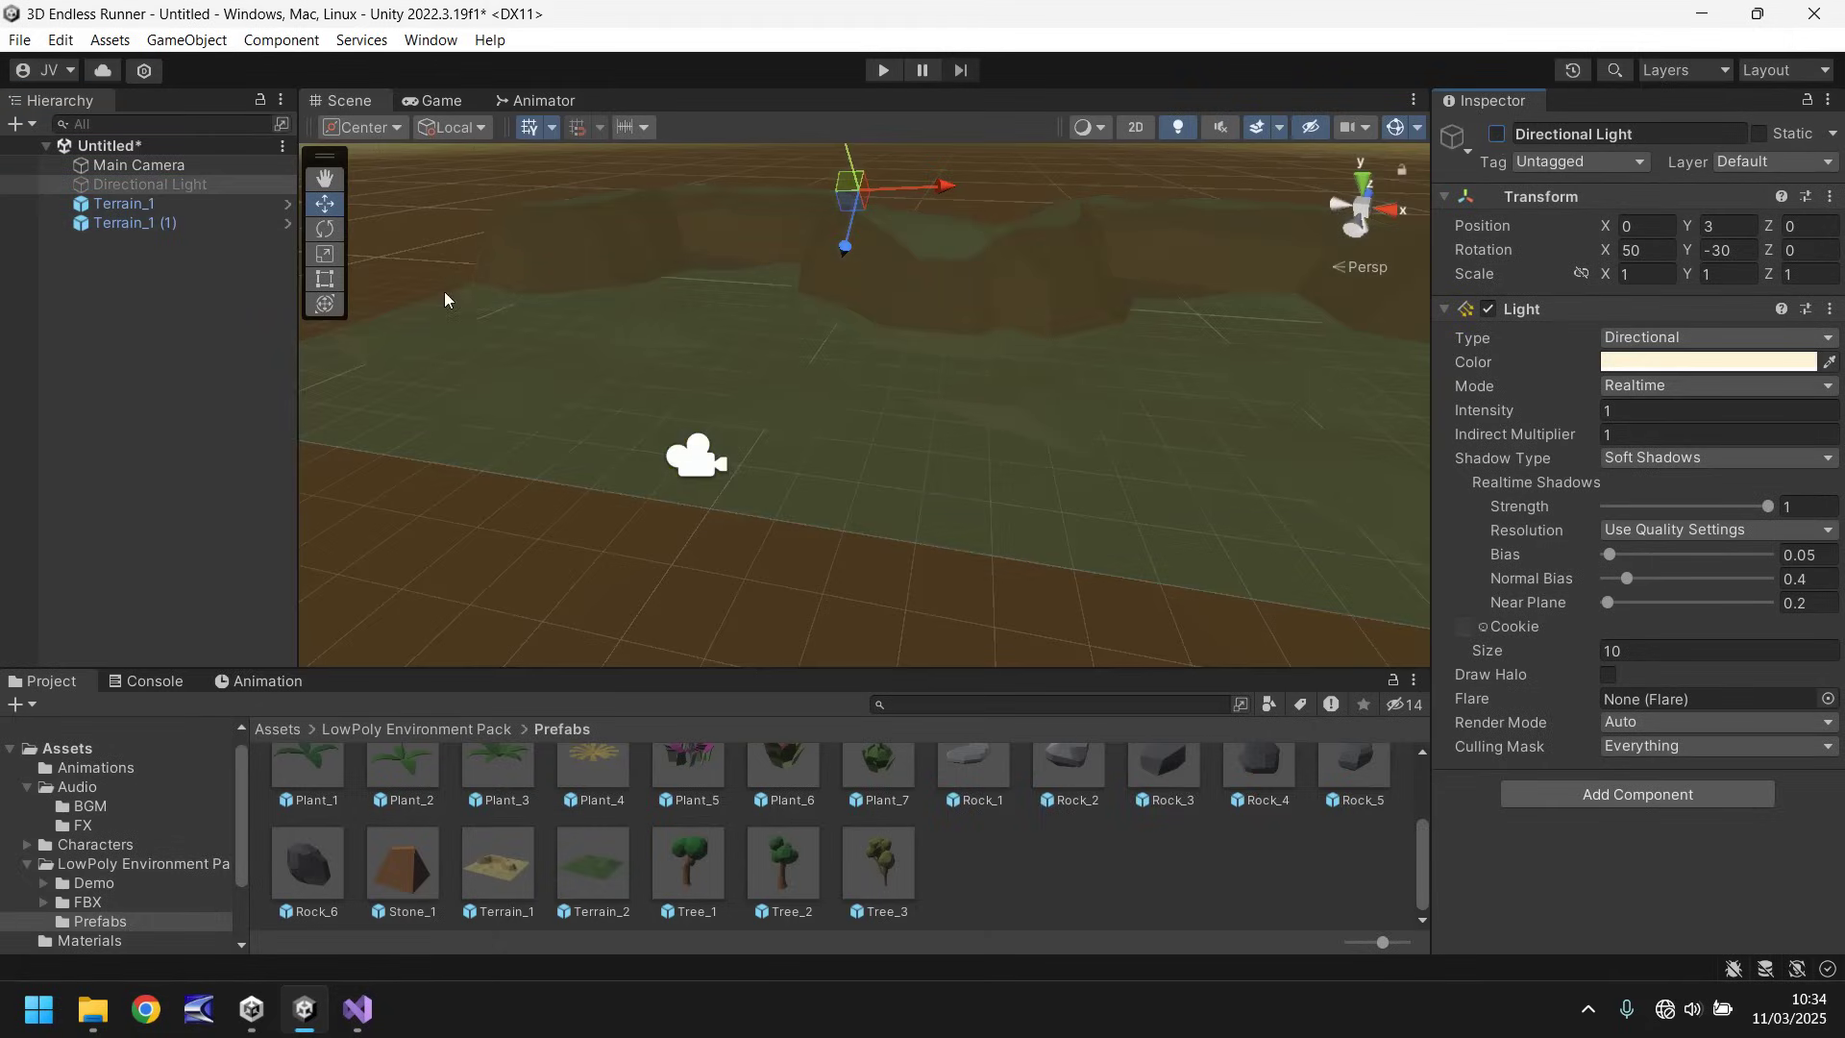
click(434, 101)
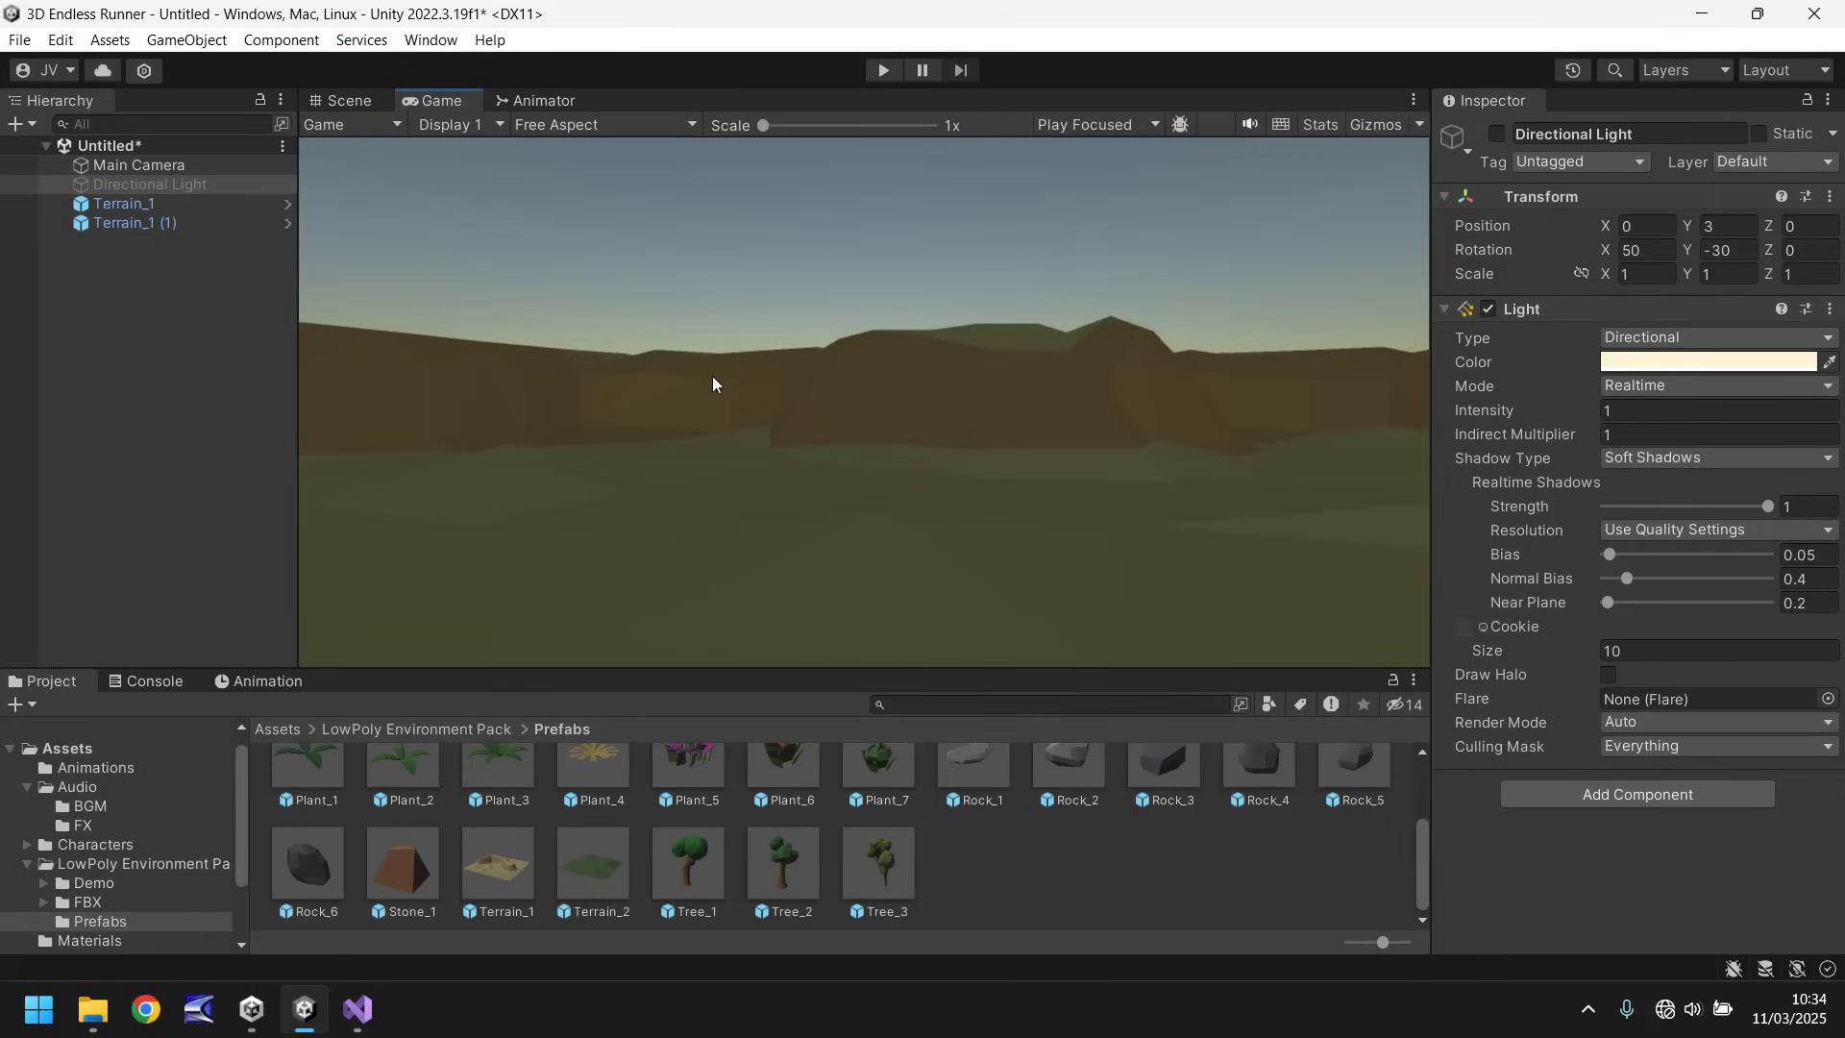
Step: Set the Main Camera's background colour to black
click(152, 168)
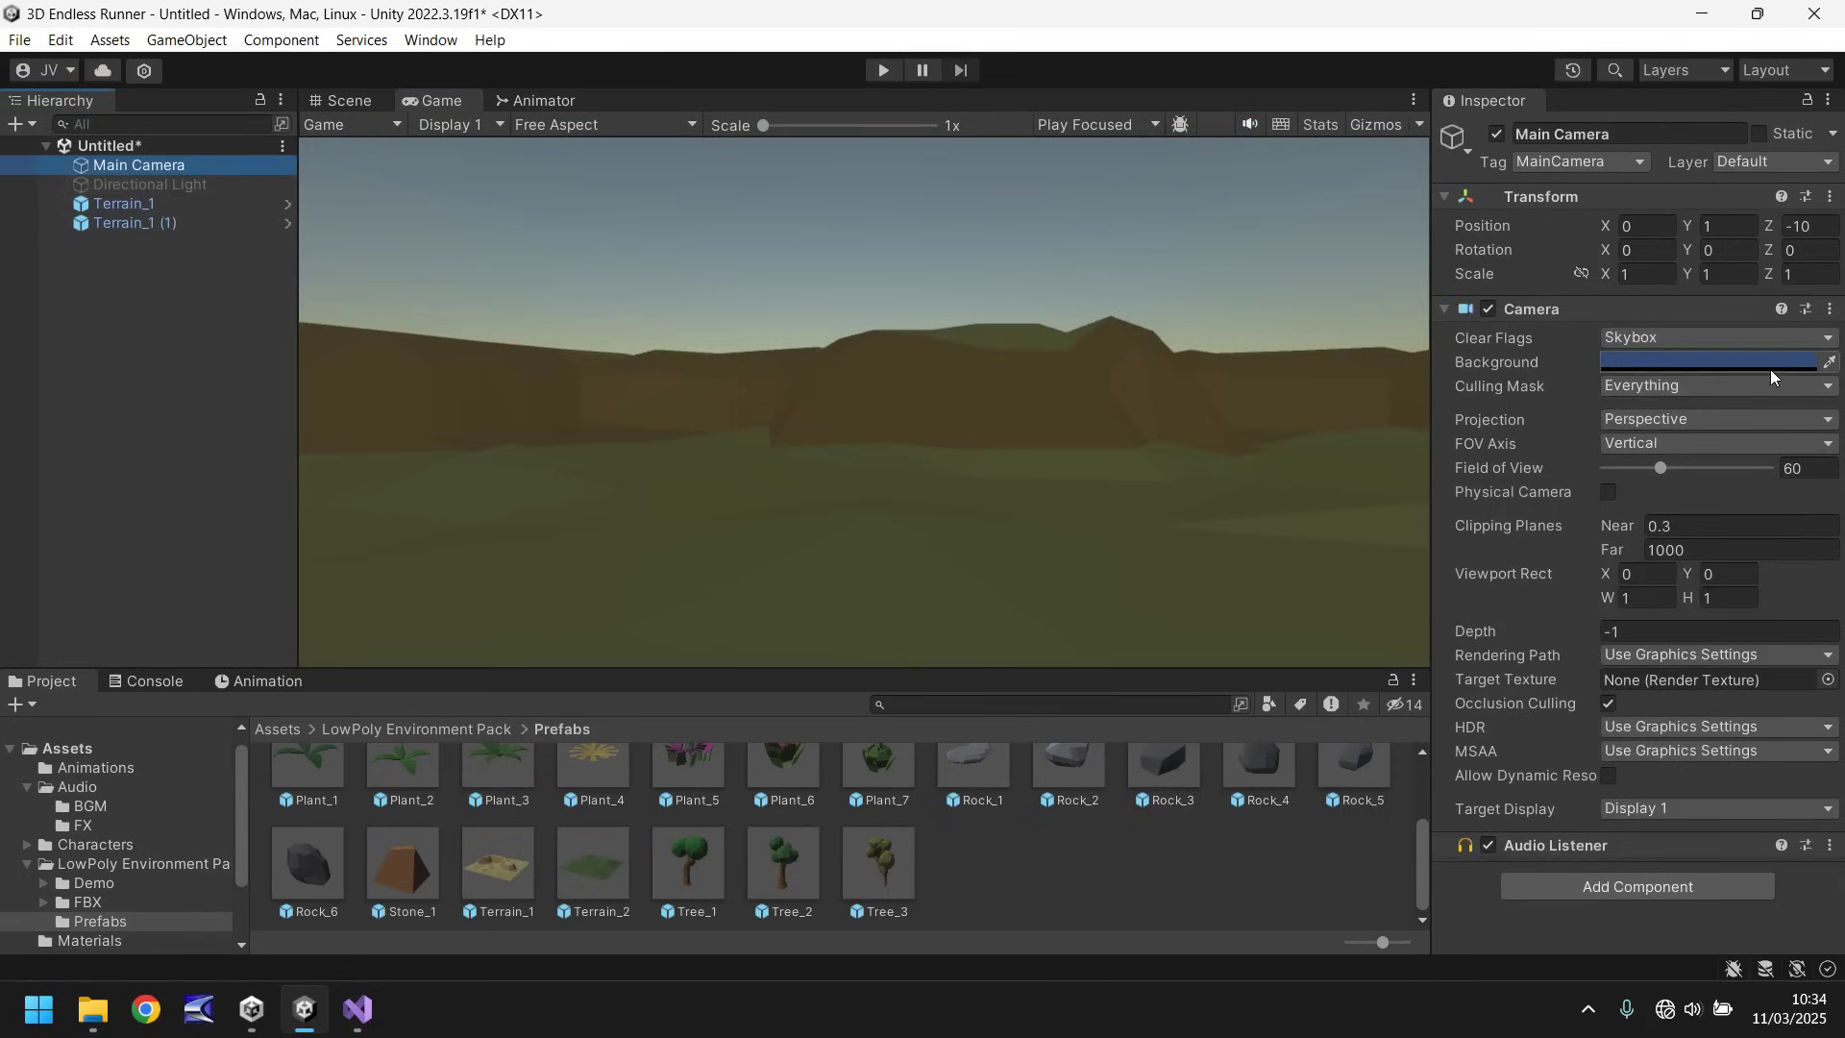
click(1770, 365)
drag(1665, 561, 1793, 647)
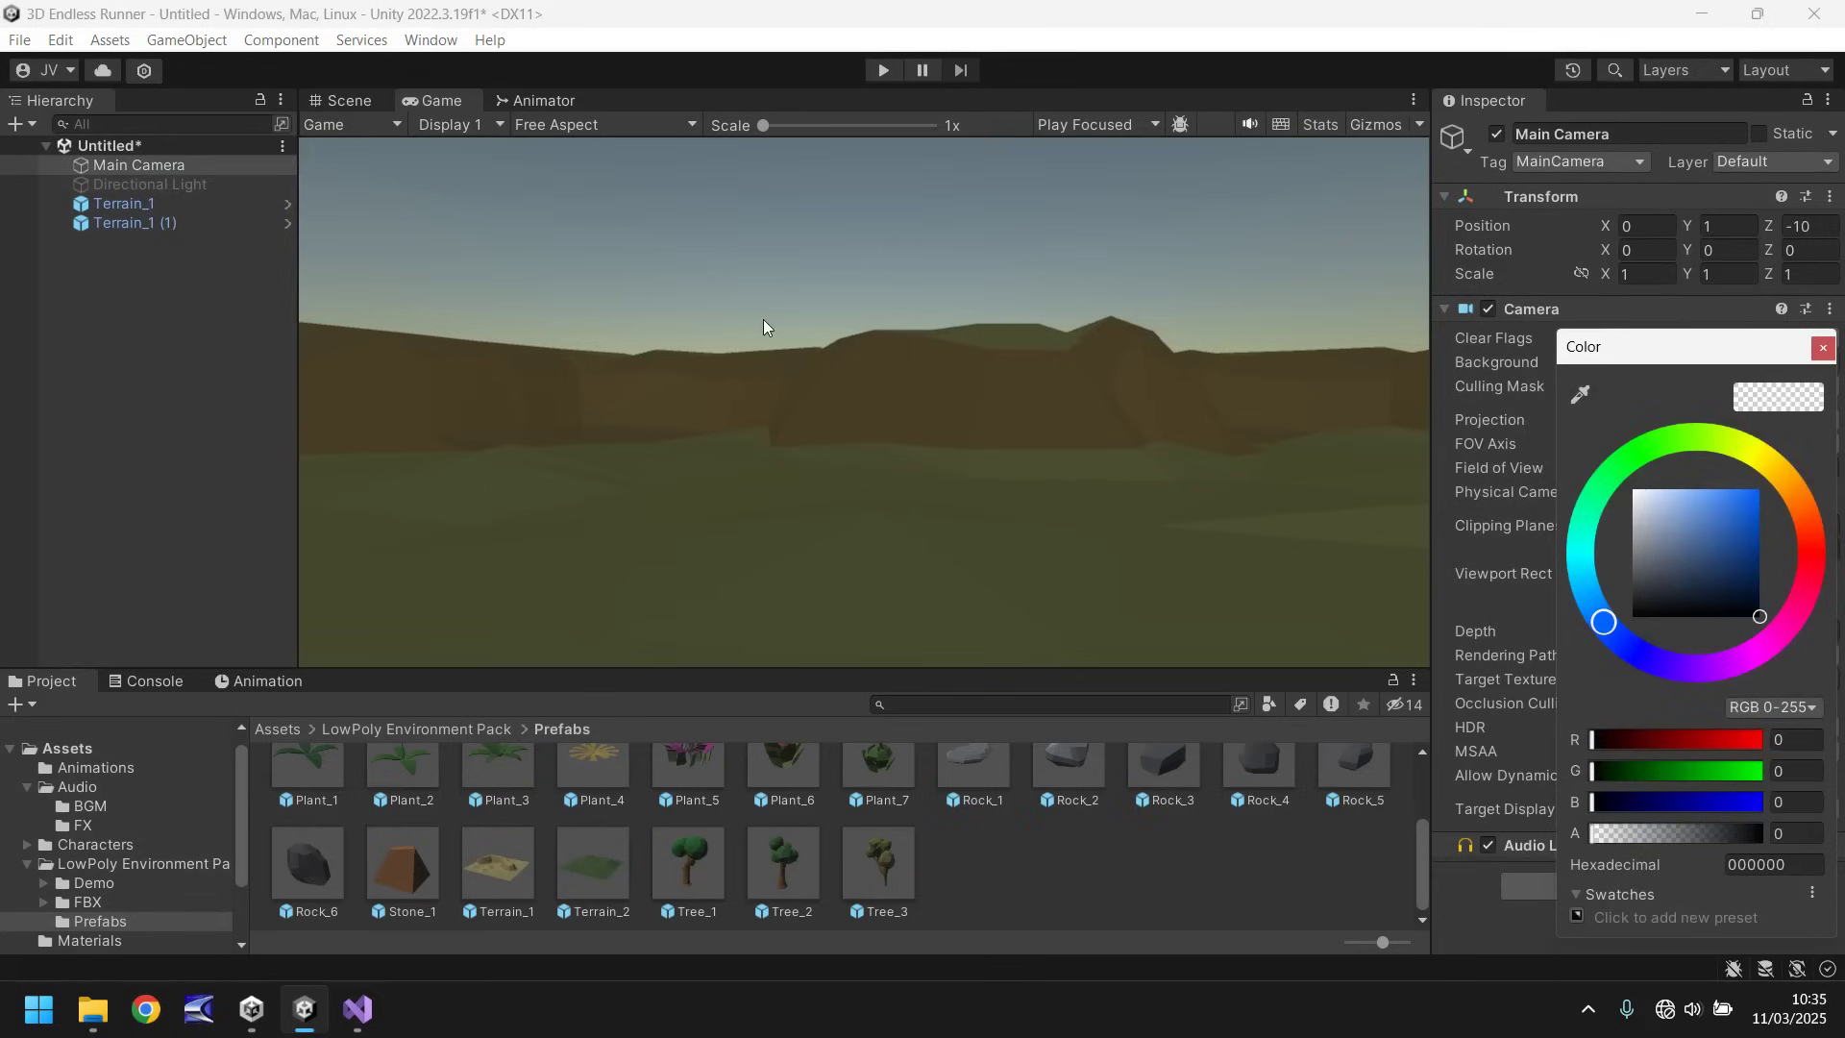
click(1822, 348)
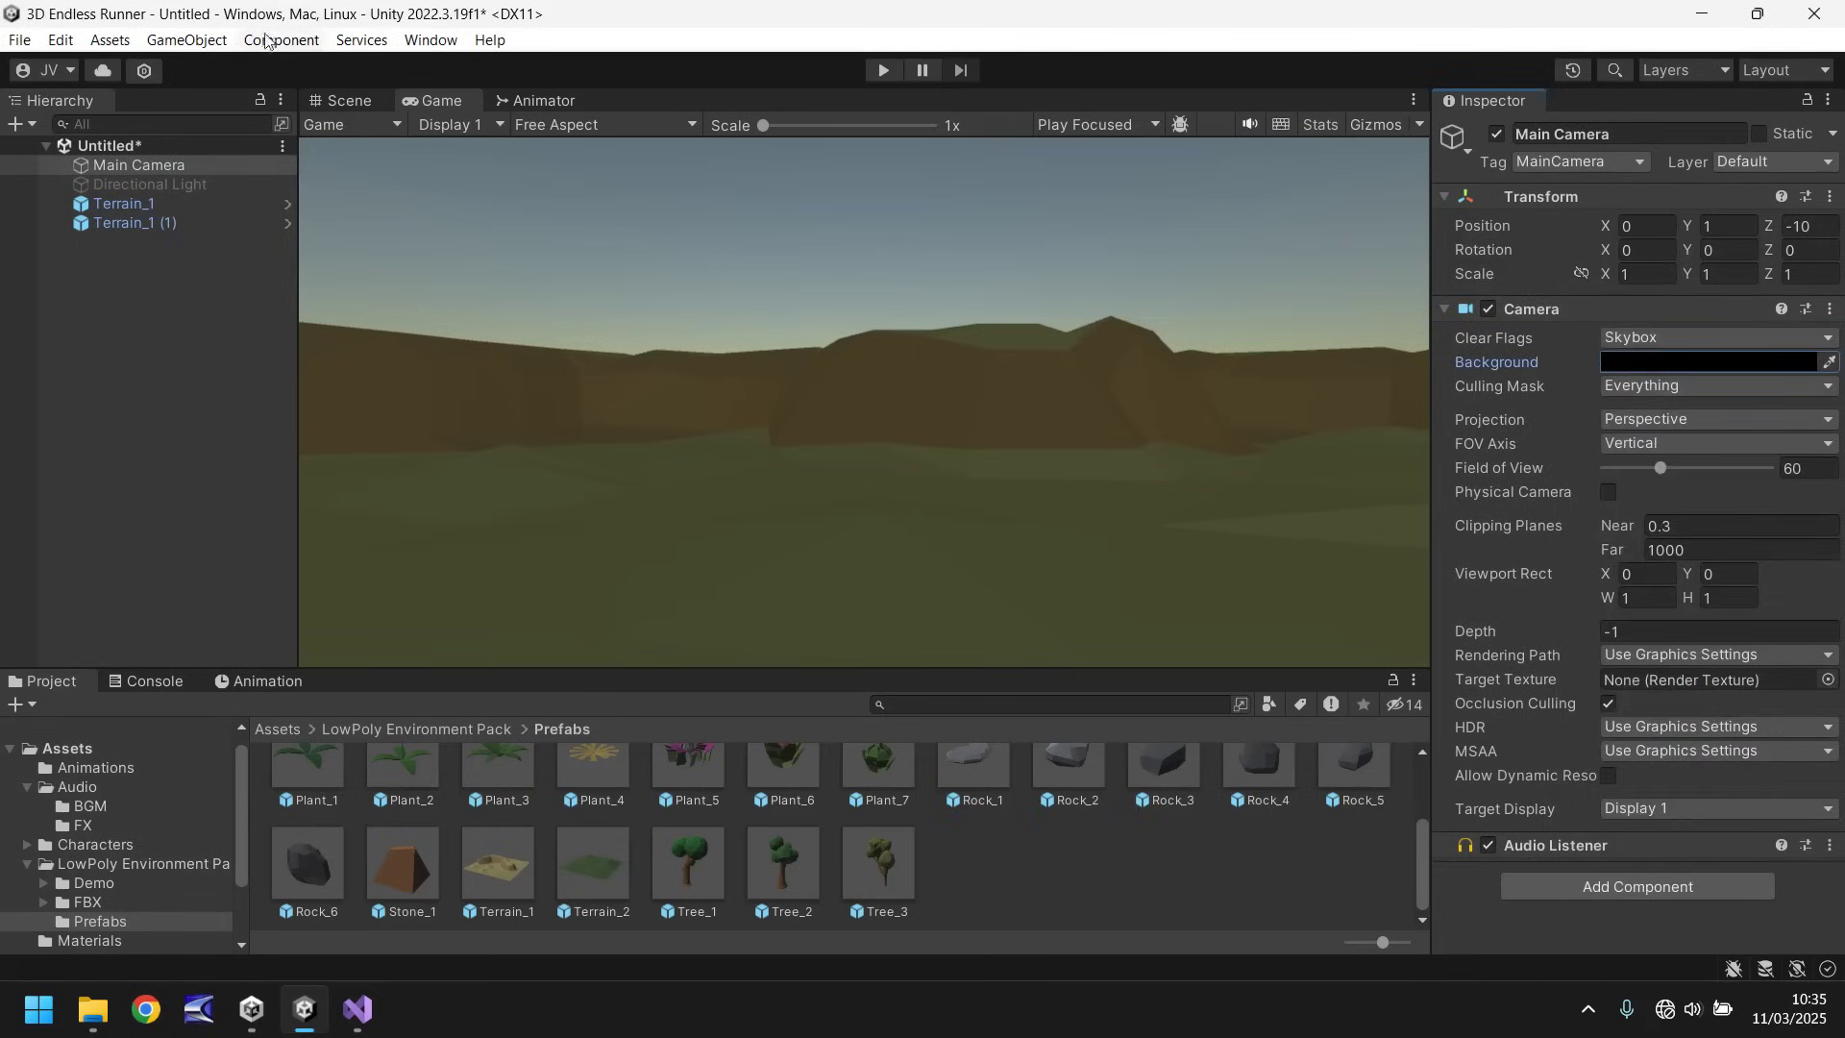
Step: Set the Lighting environment's Skybox Material to None, then close the Lighting window
click(429, 40)
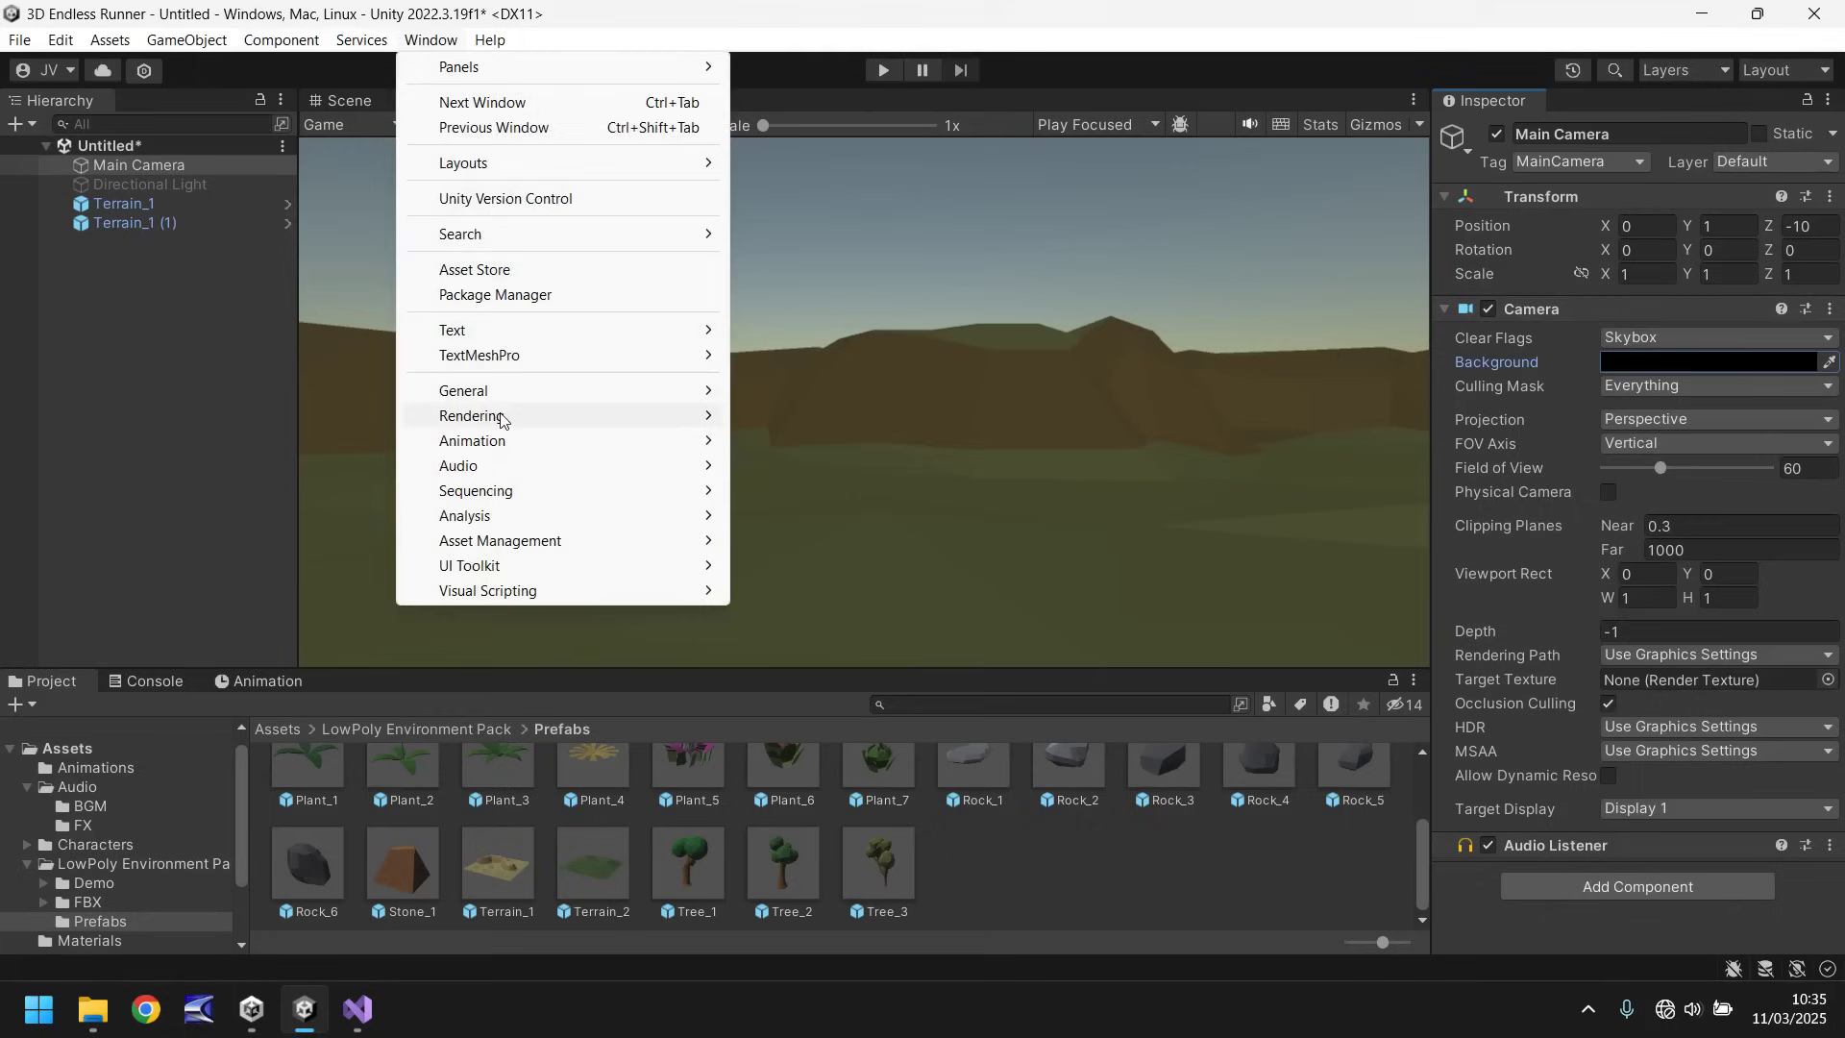
mouse_move(588, 419)
click(845, 416)
click(992, 213)
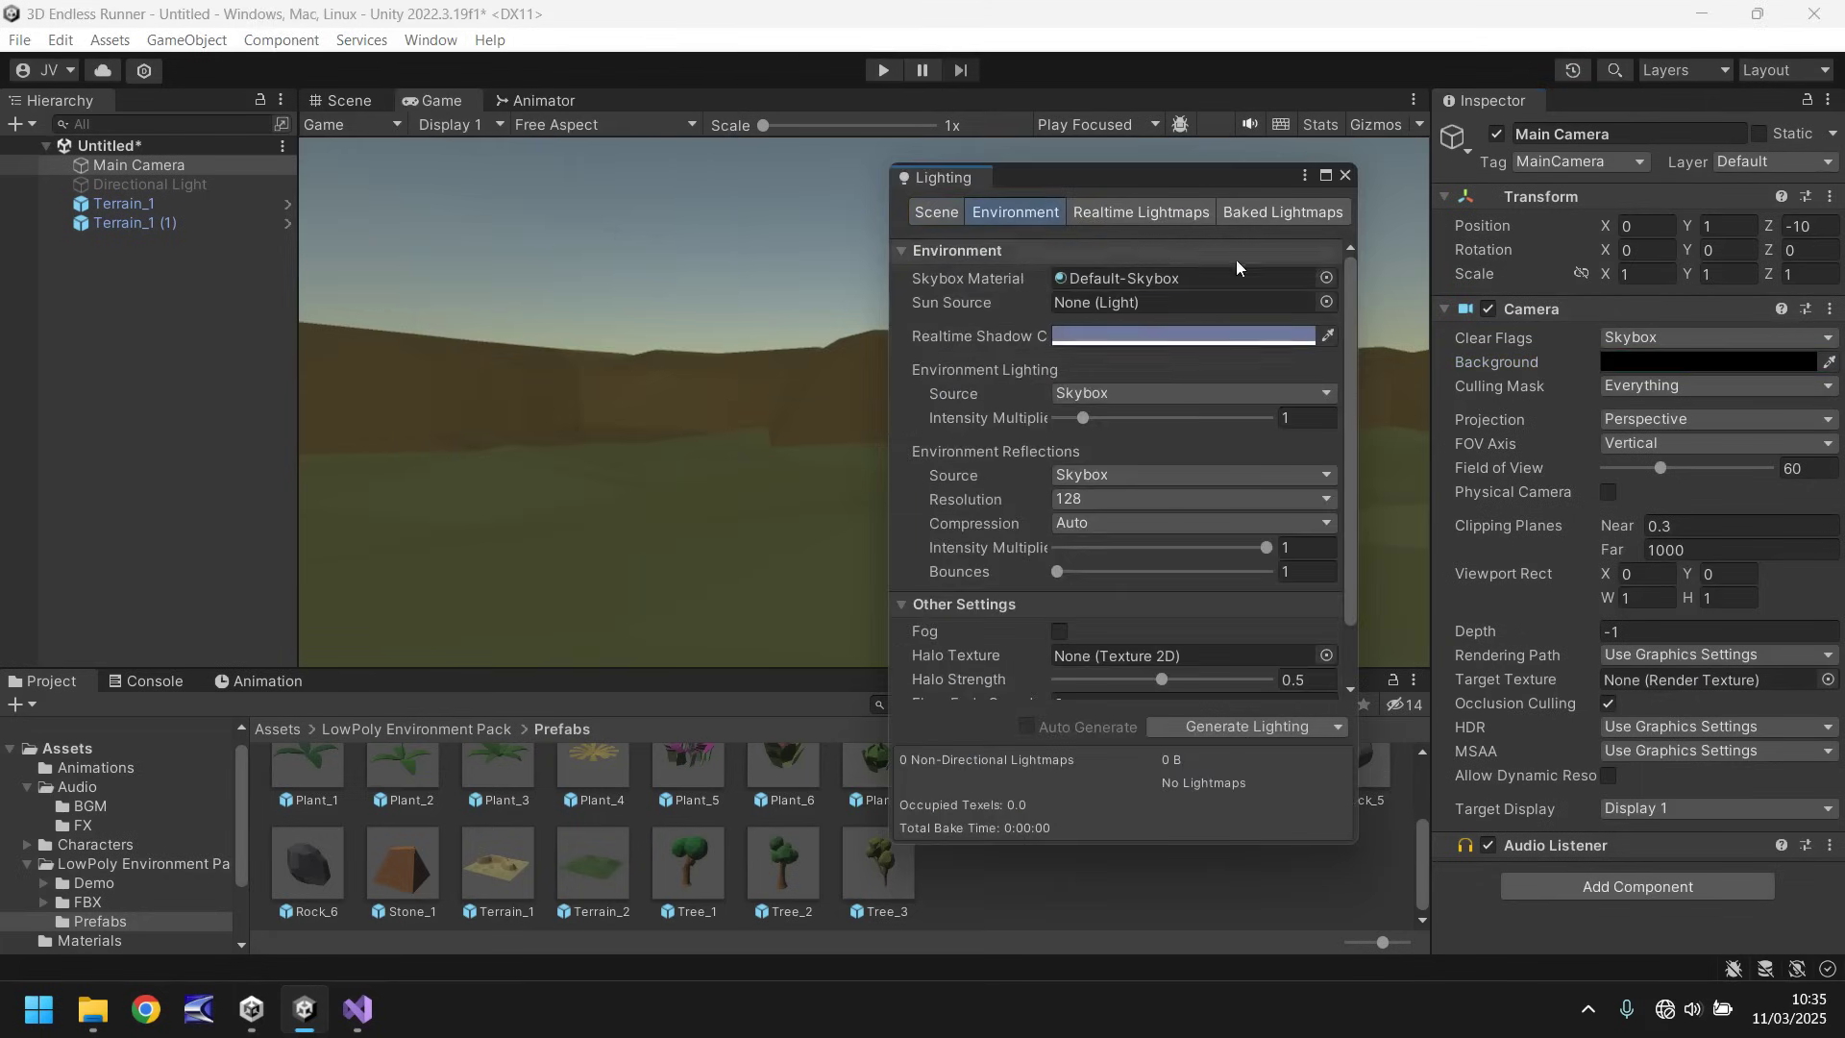
click(1325, 278)
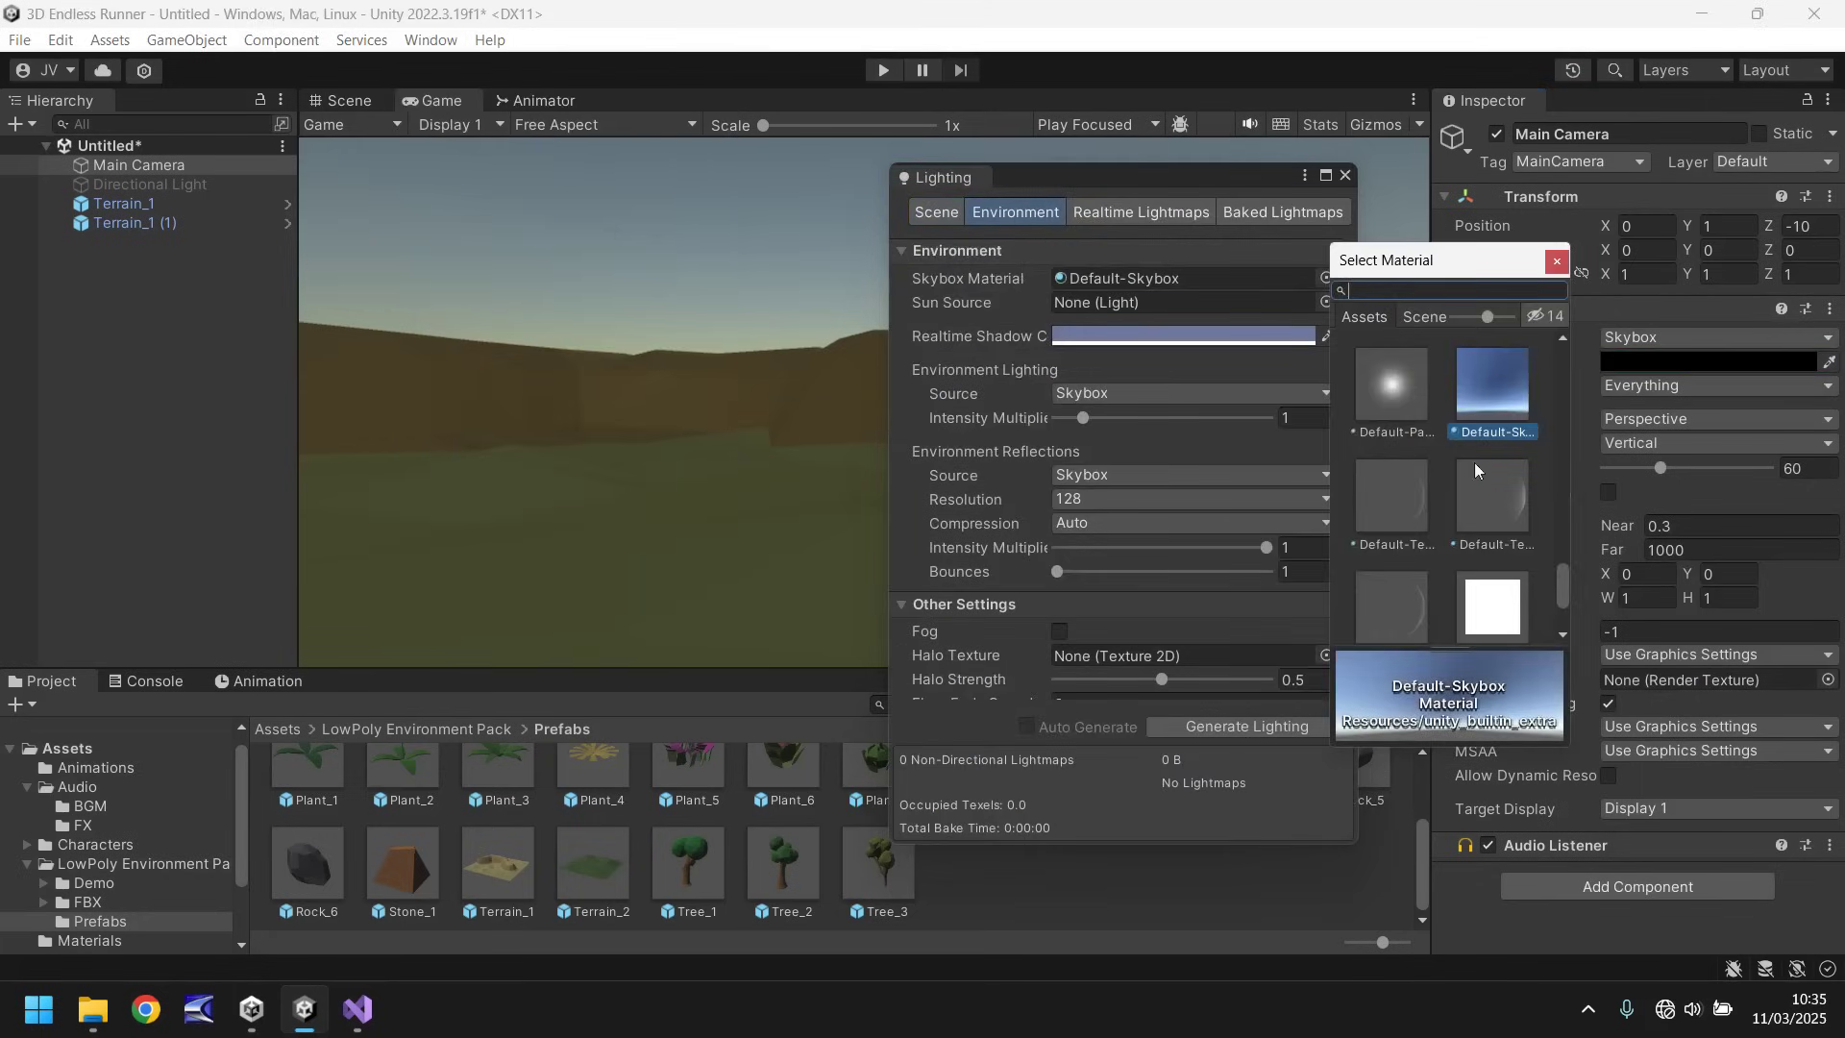
drag(1557, 586, 1559, 355)
click(1398, 379)
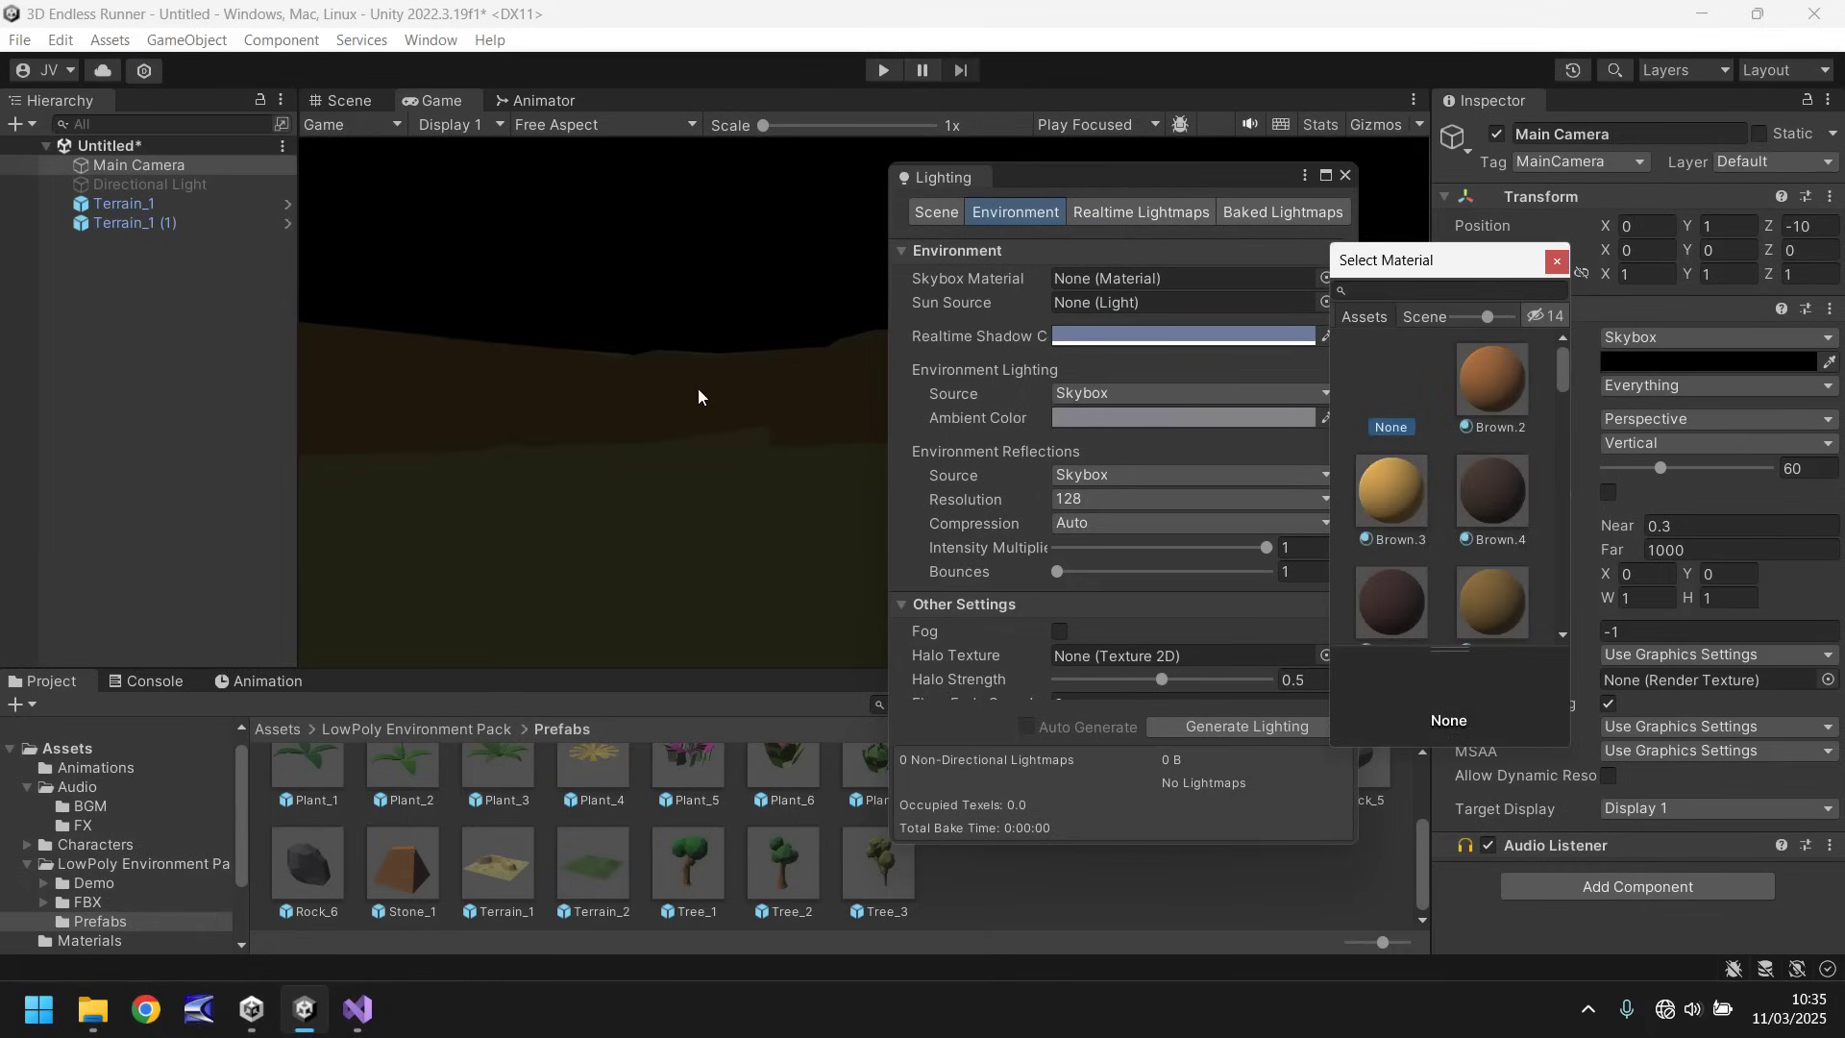
click(1556, 260)
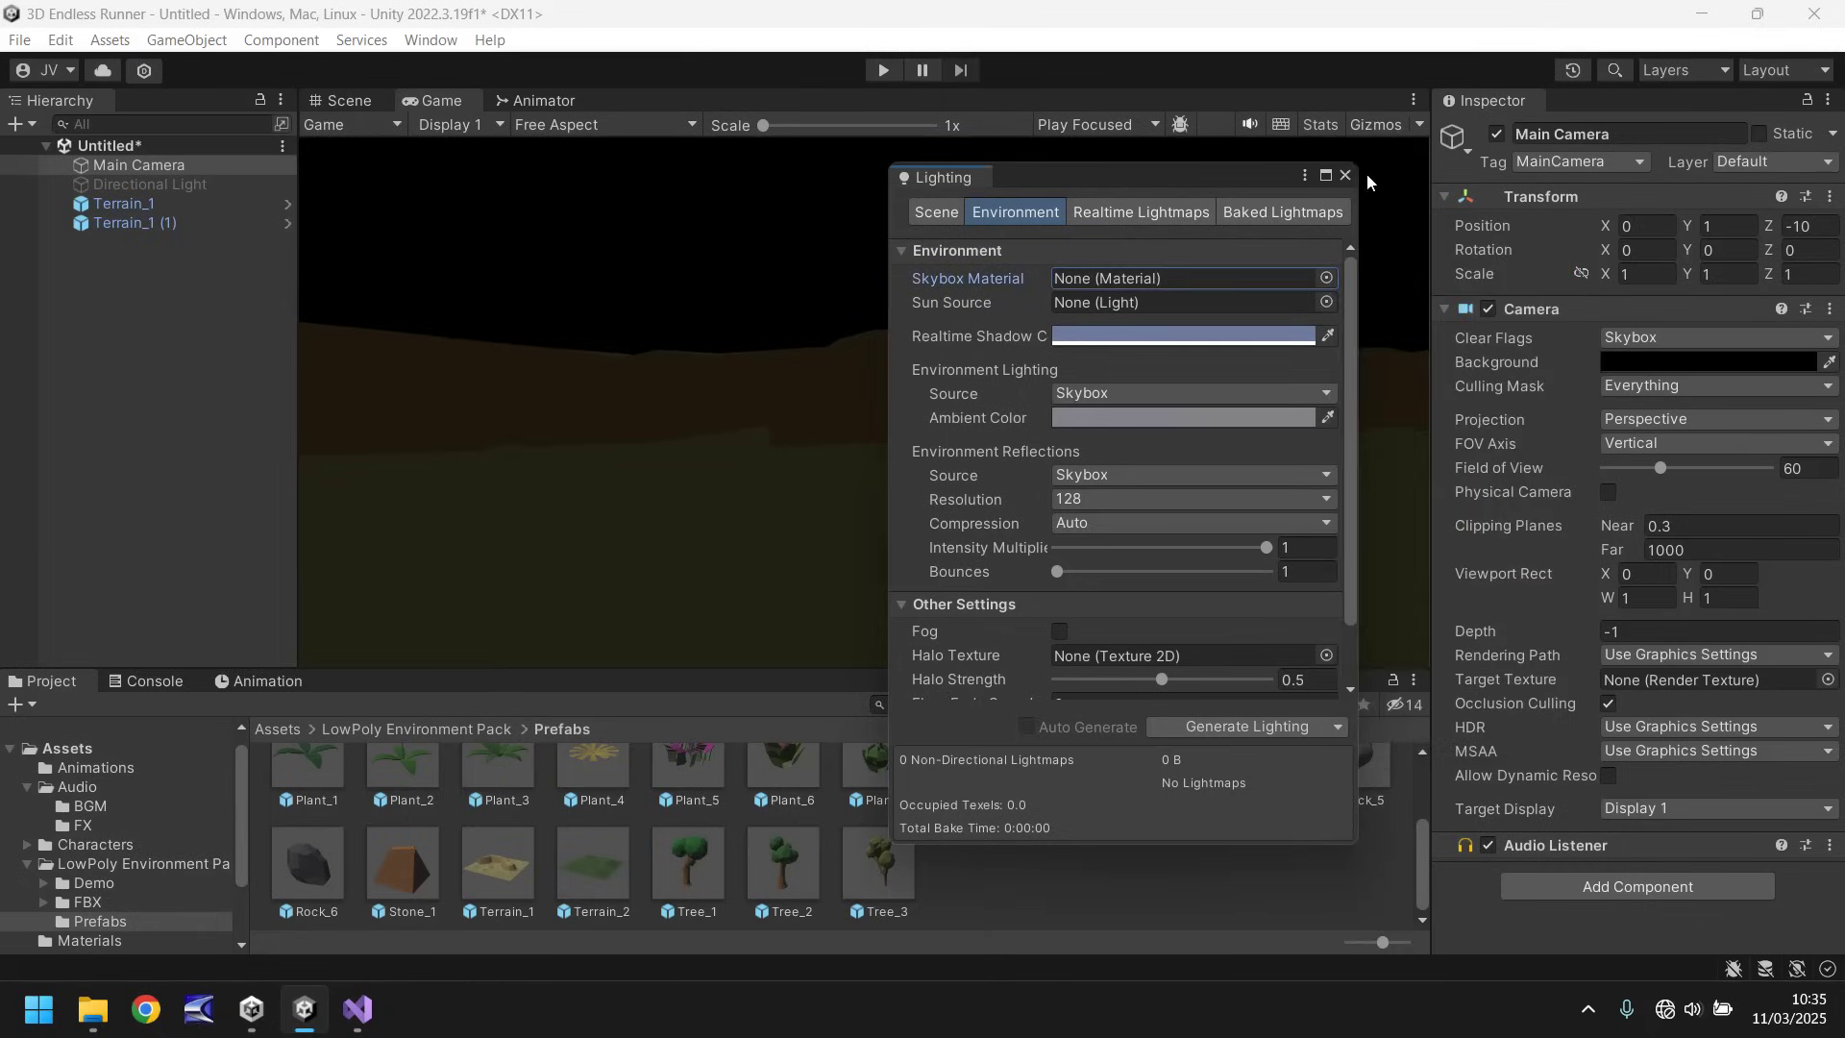
click(1345, 175)
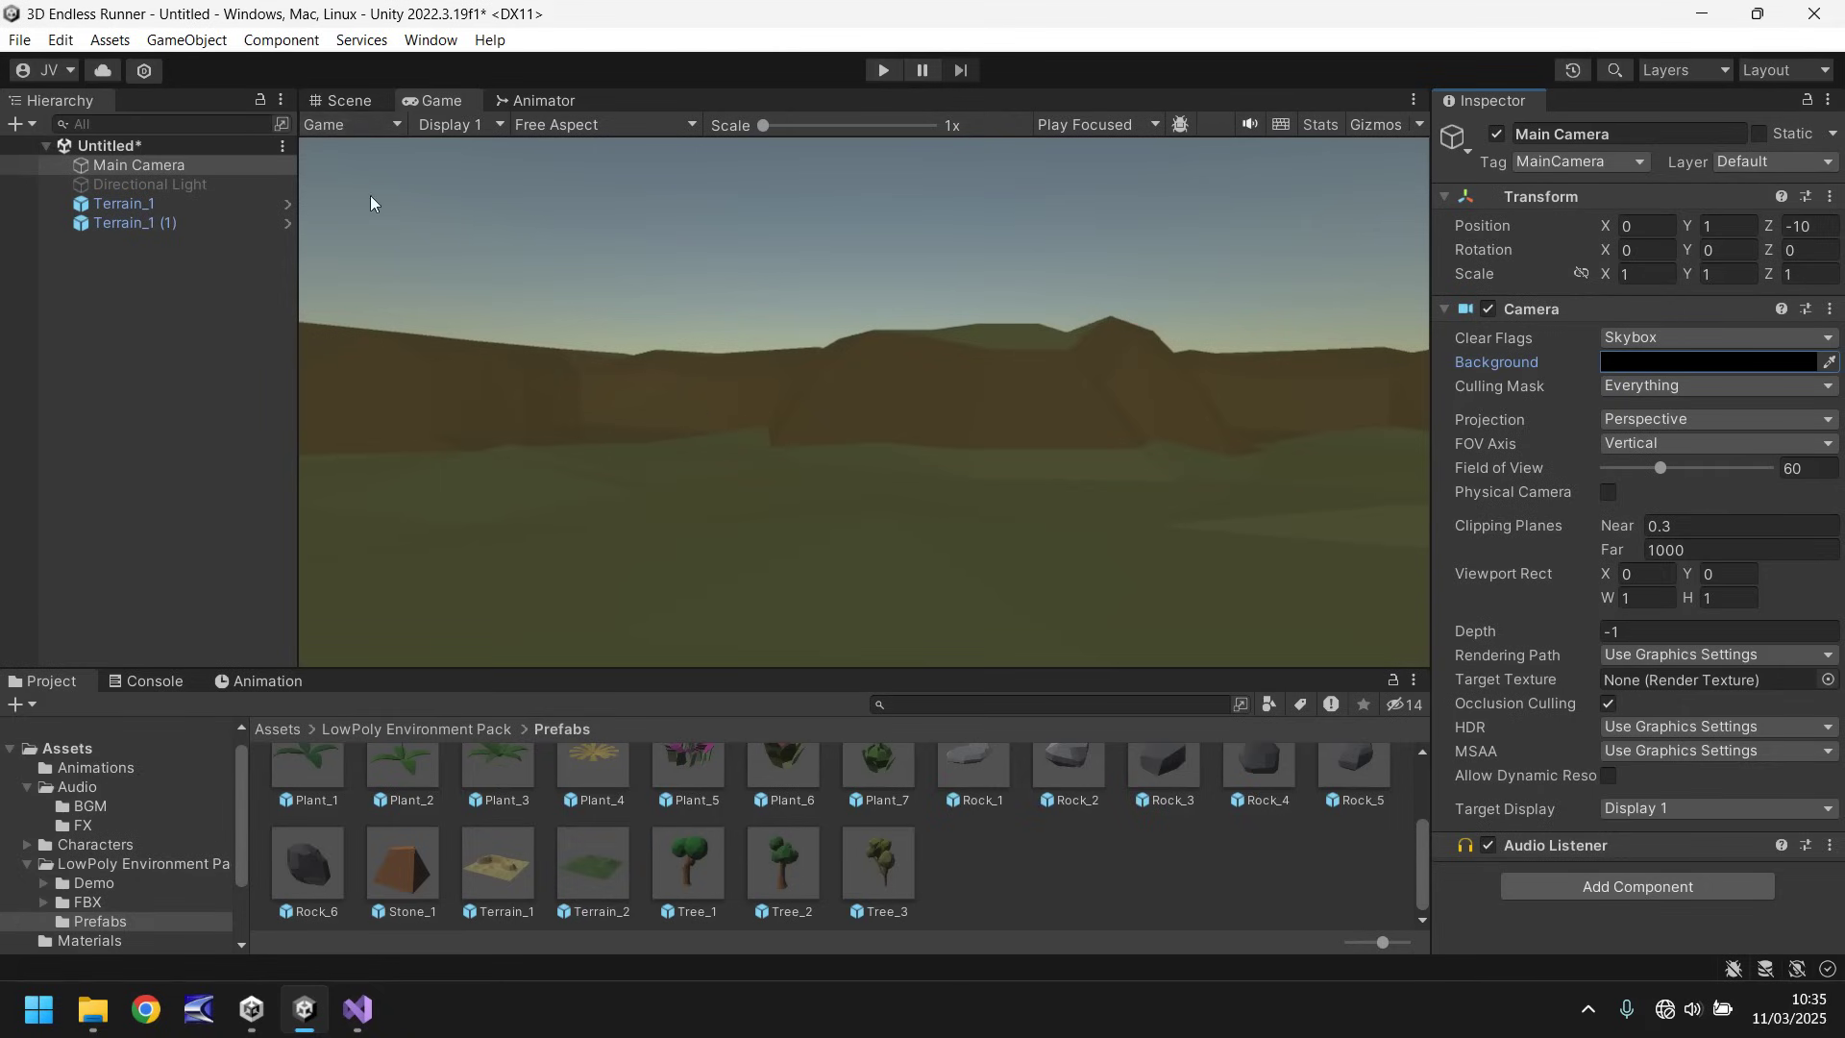
Step: Add a TextMeshPro text object to the scene and name it Loading
click(344, 101)
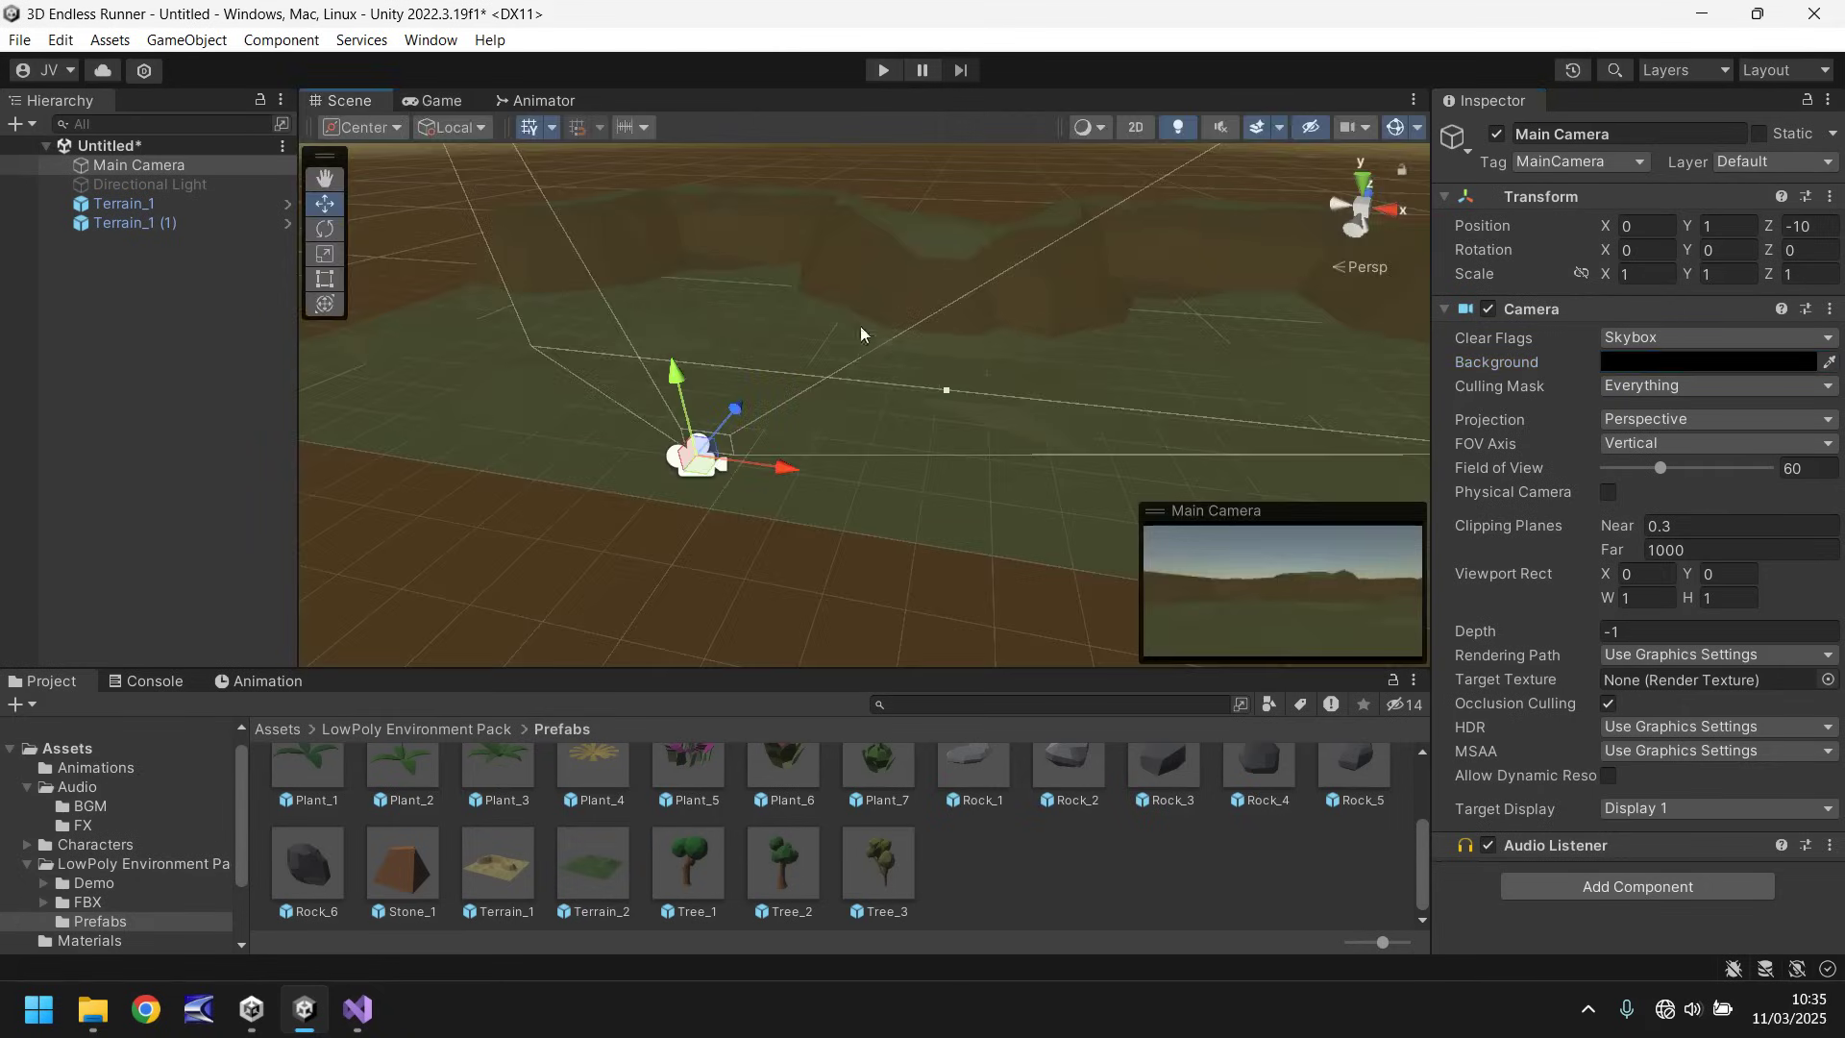
double_click(133, 164)
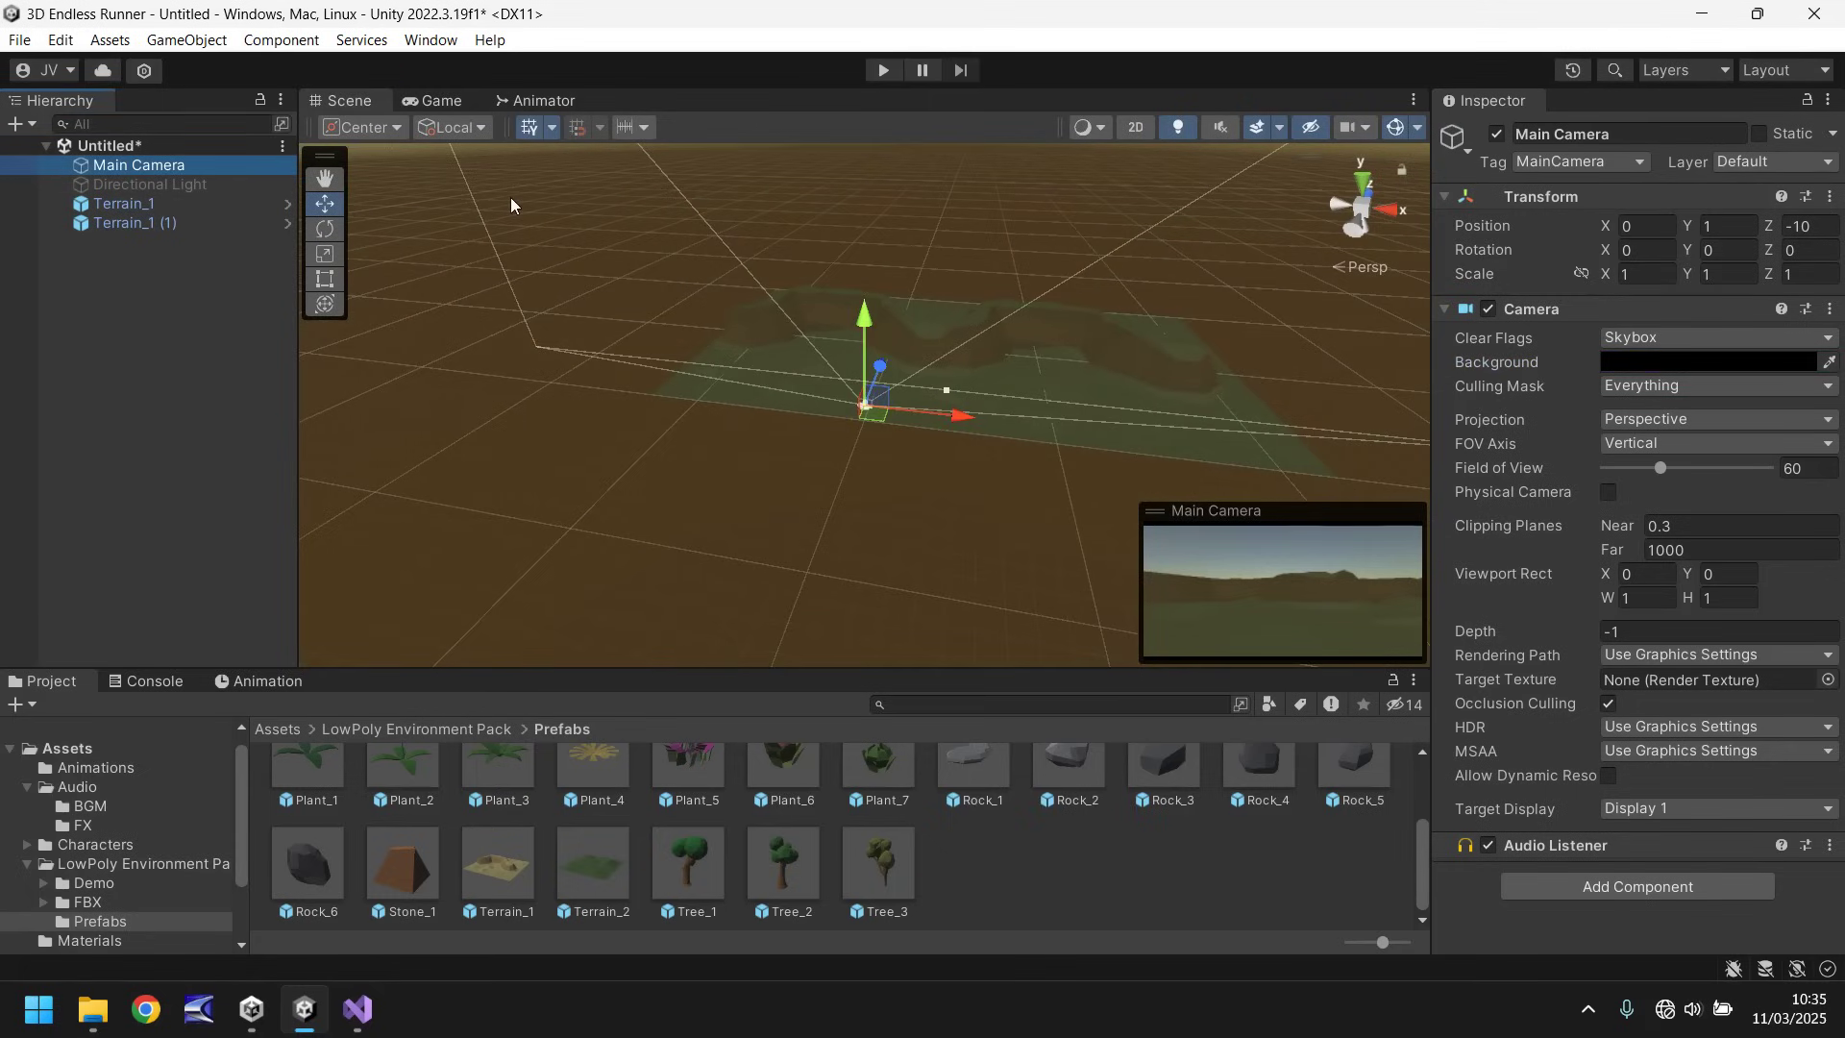
click(202, 45)
mouse_move(228, 267)
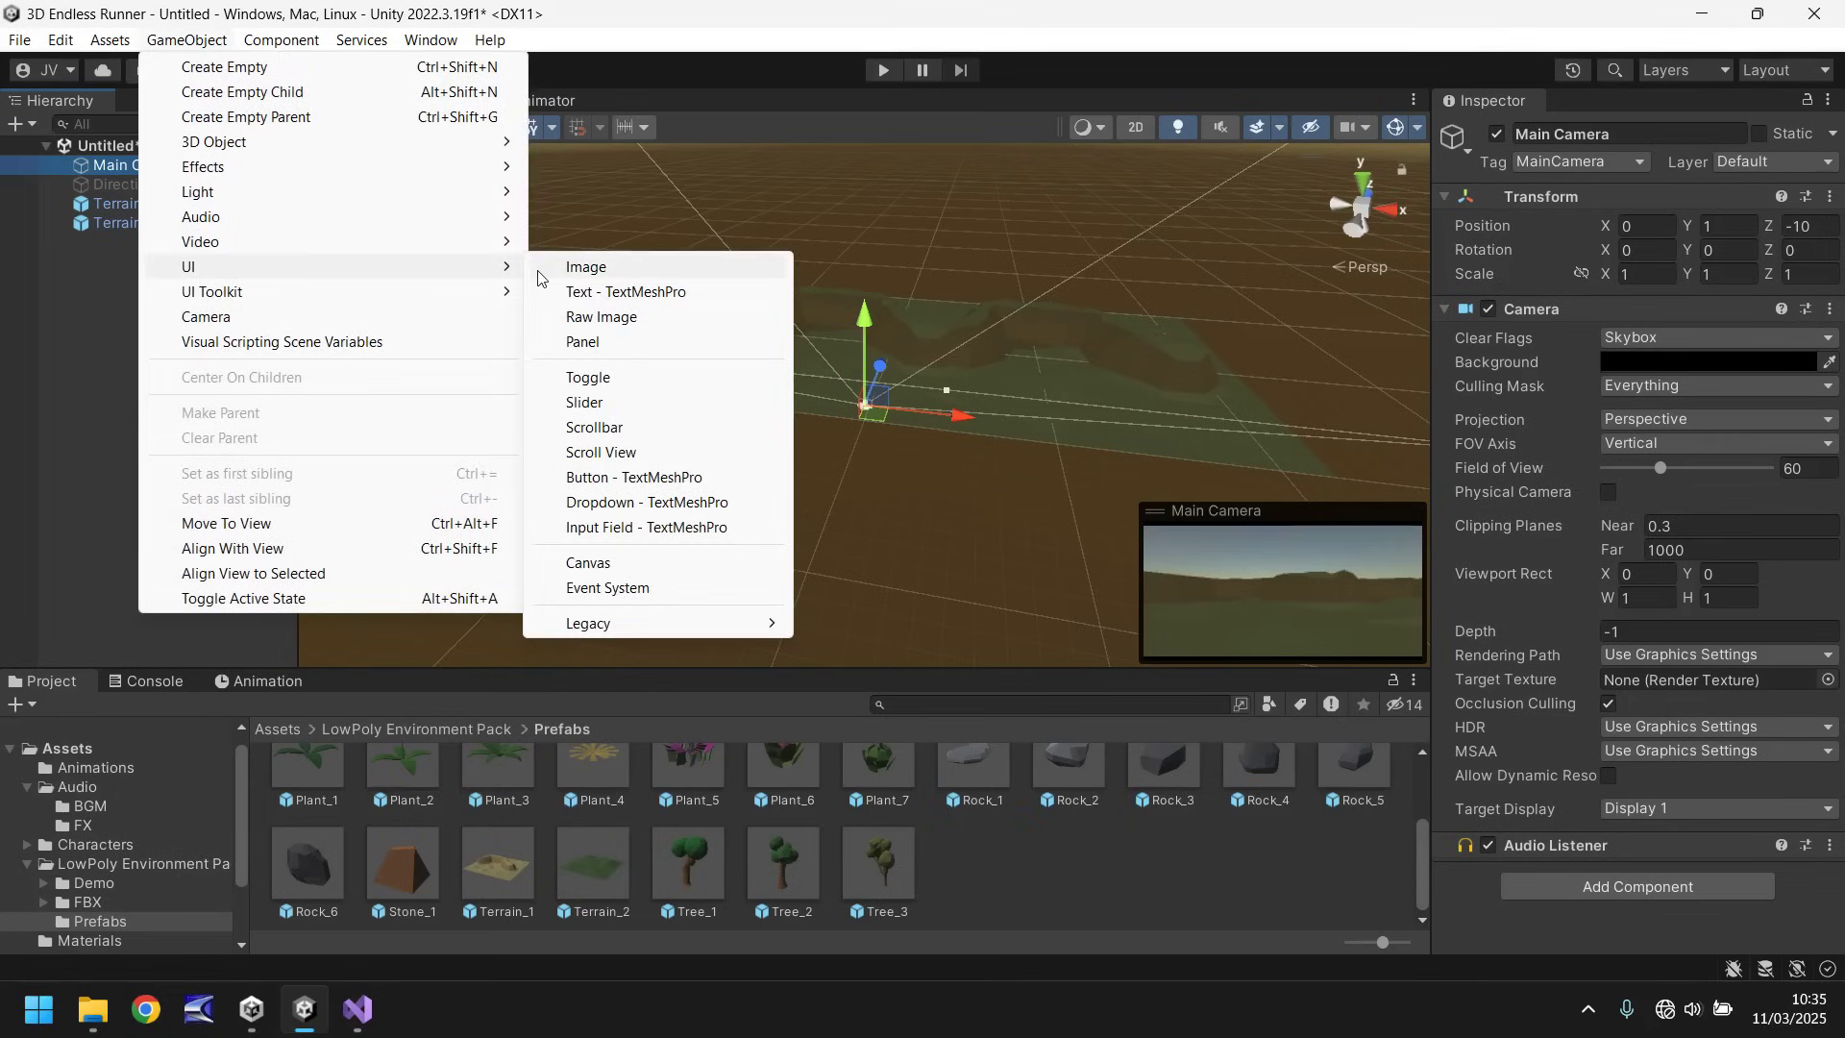
click(634, 291)
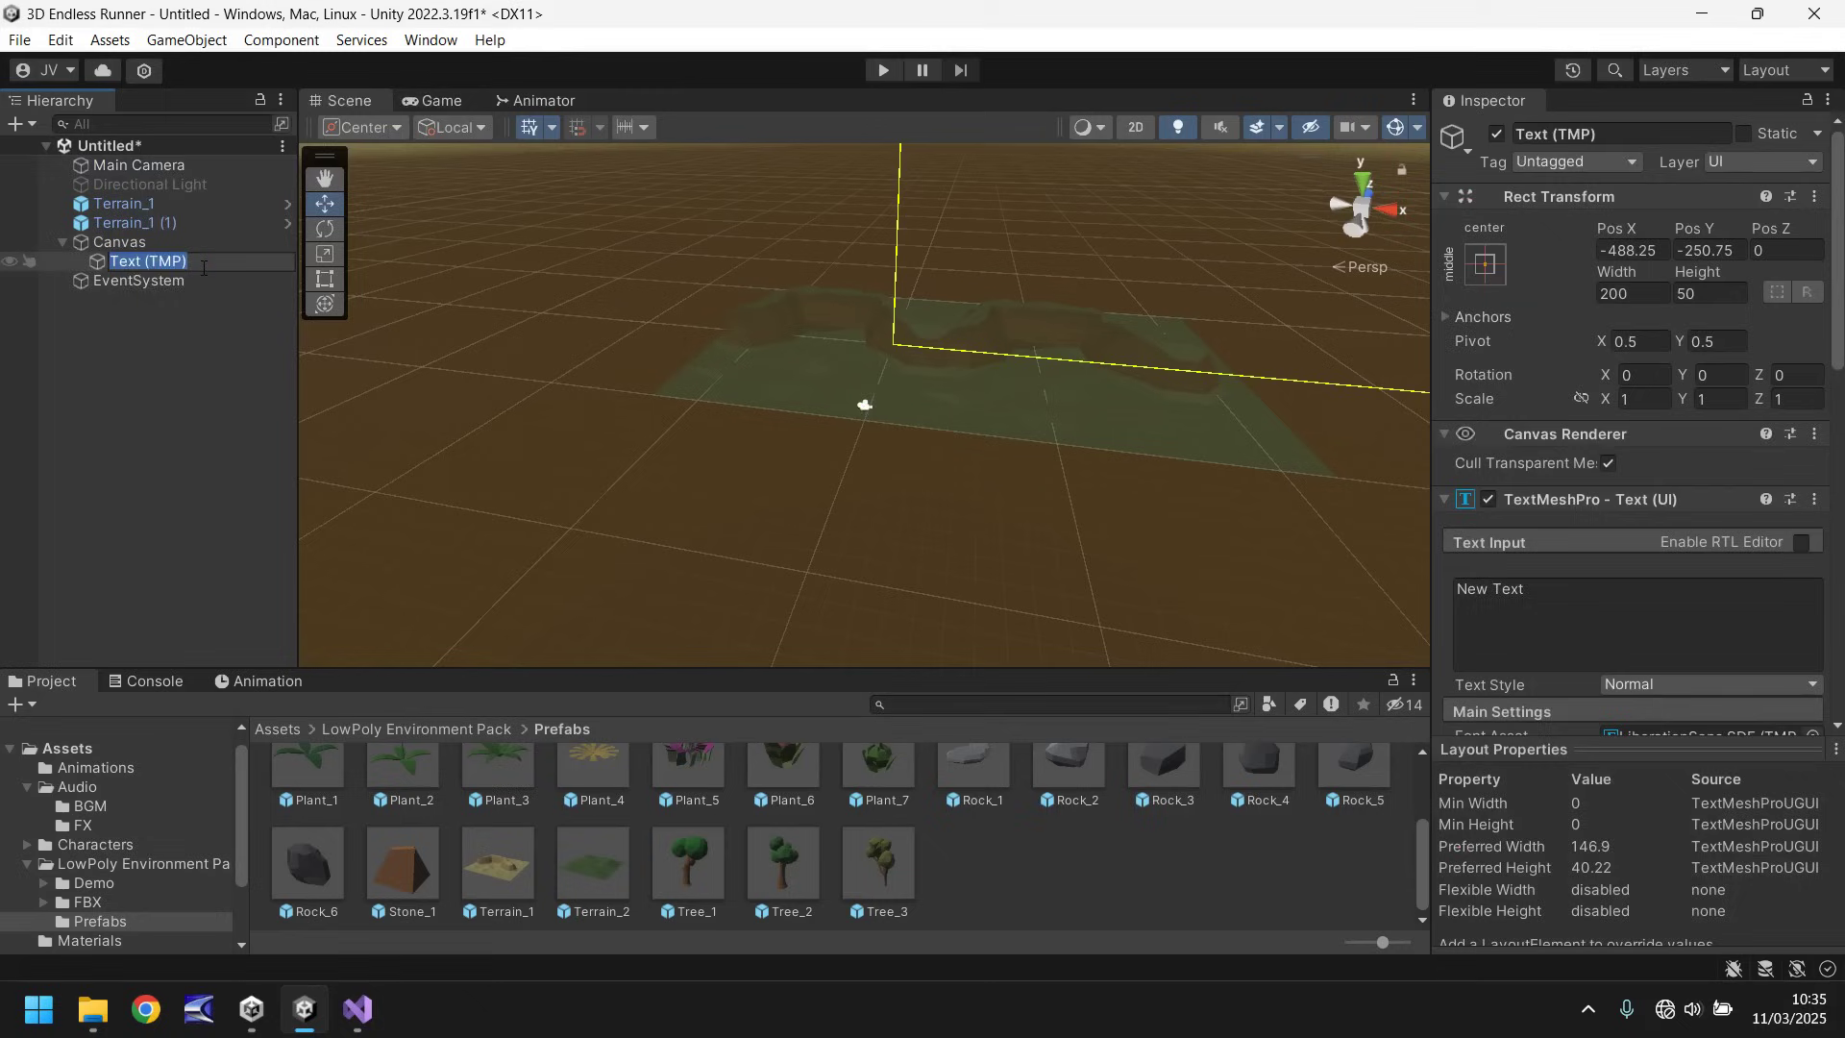
text(Loading)
key(Return)
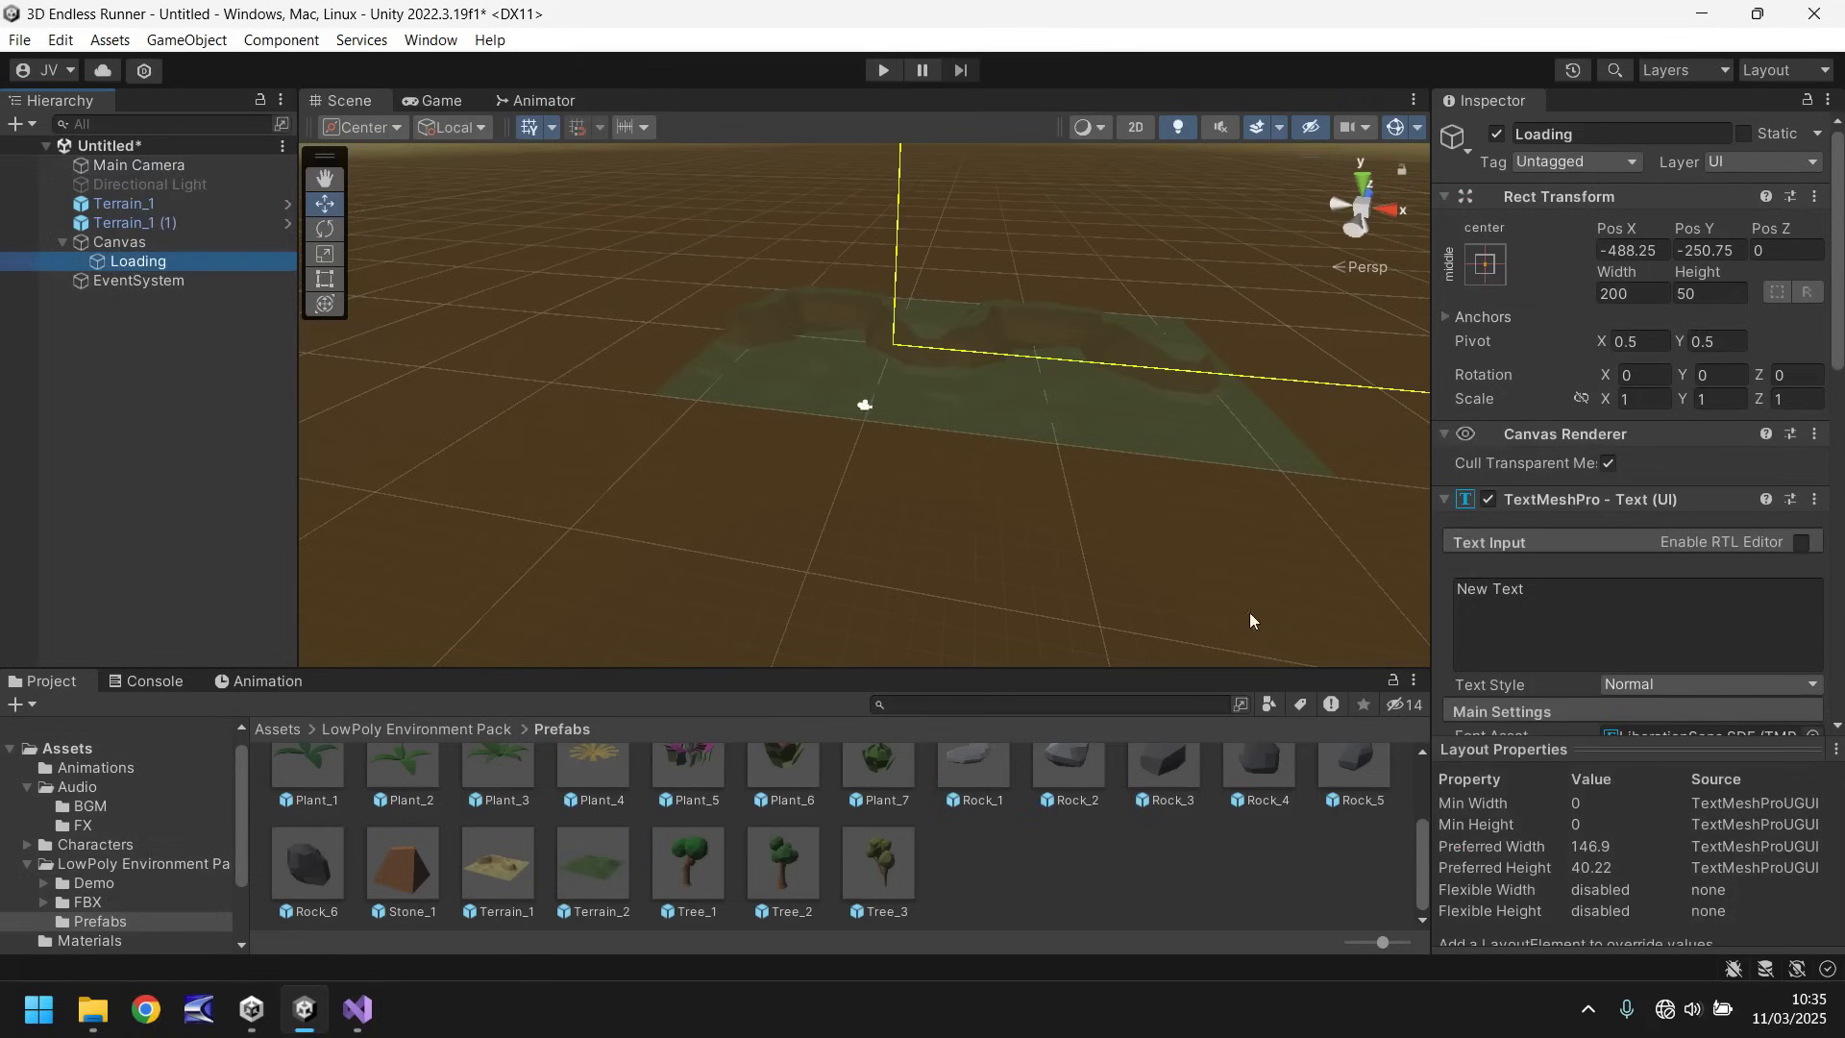
Step: Replace the placeholder text with LOADING and anchor it to the bottom-right corner
click(1560, 608)
key(ctrl+a)
text(LOAD)
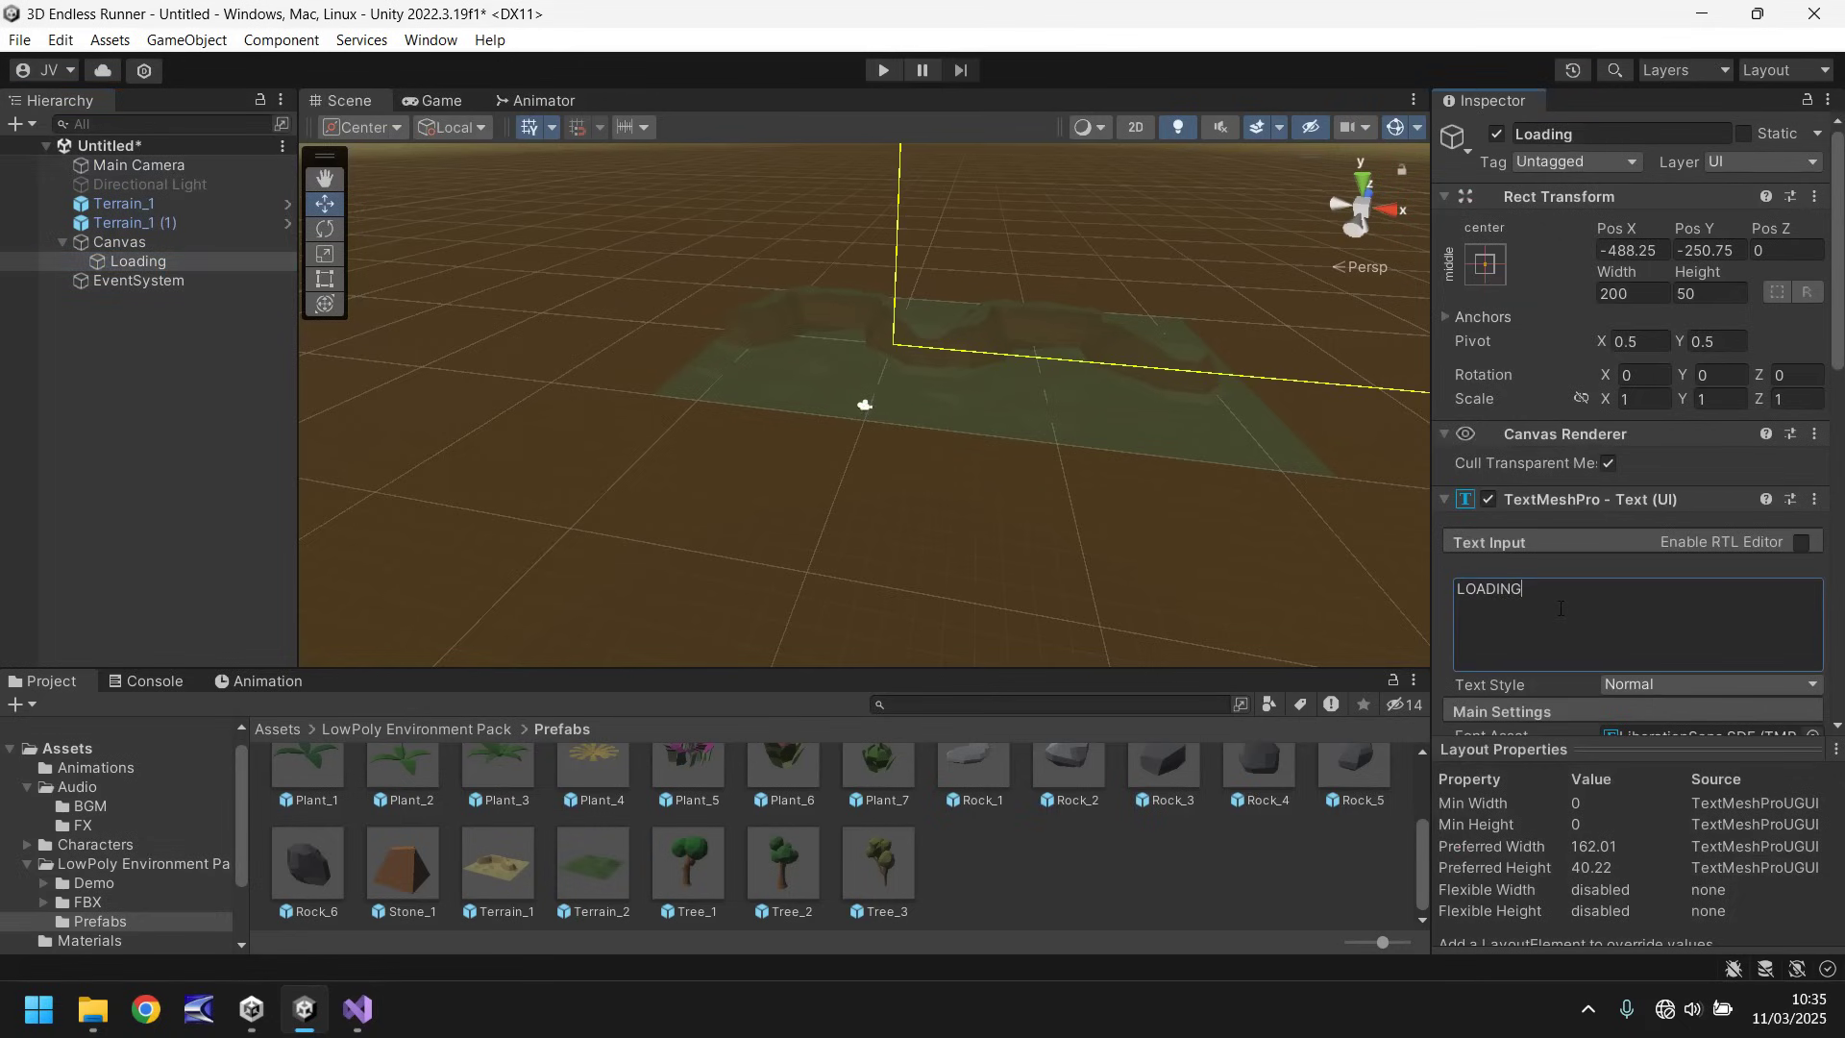
click(1484, 265)
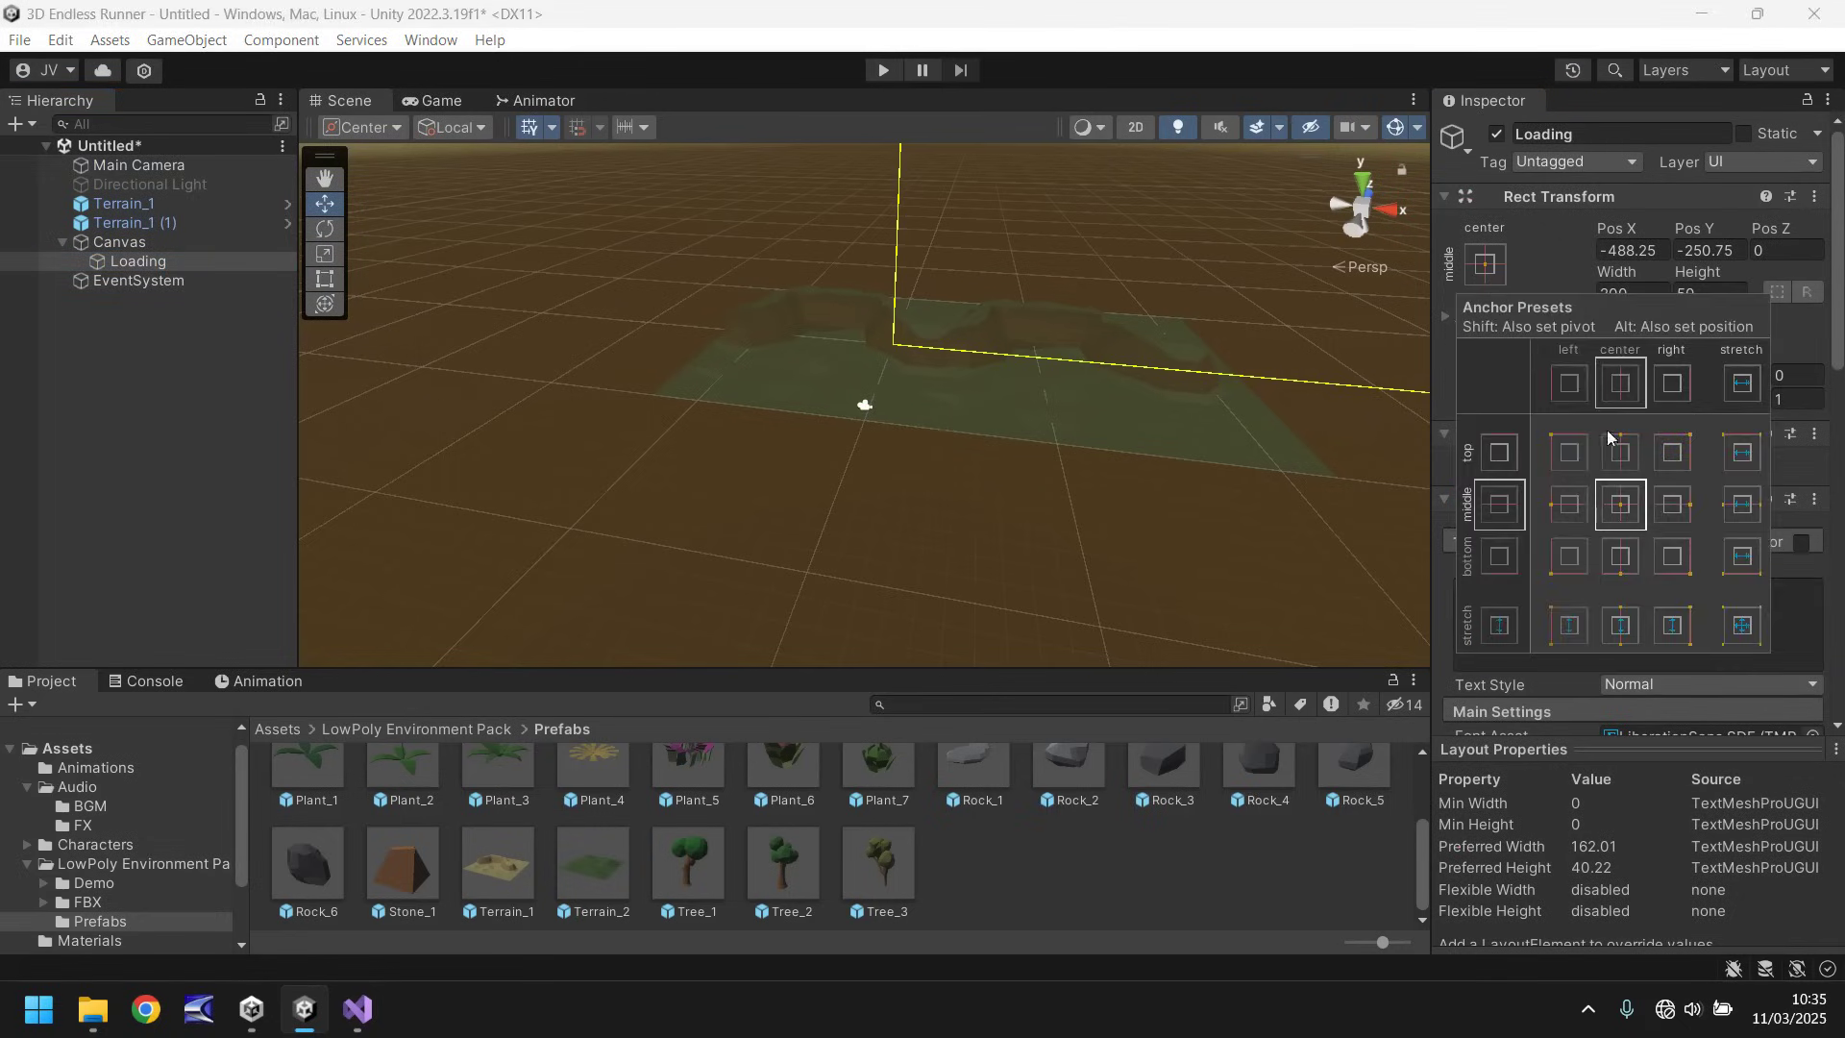
click(1672, 557)
Step: Make the LOADING text bold with font size 76
double_click(131, 262)
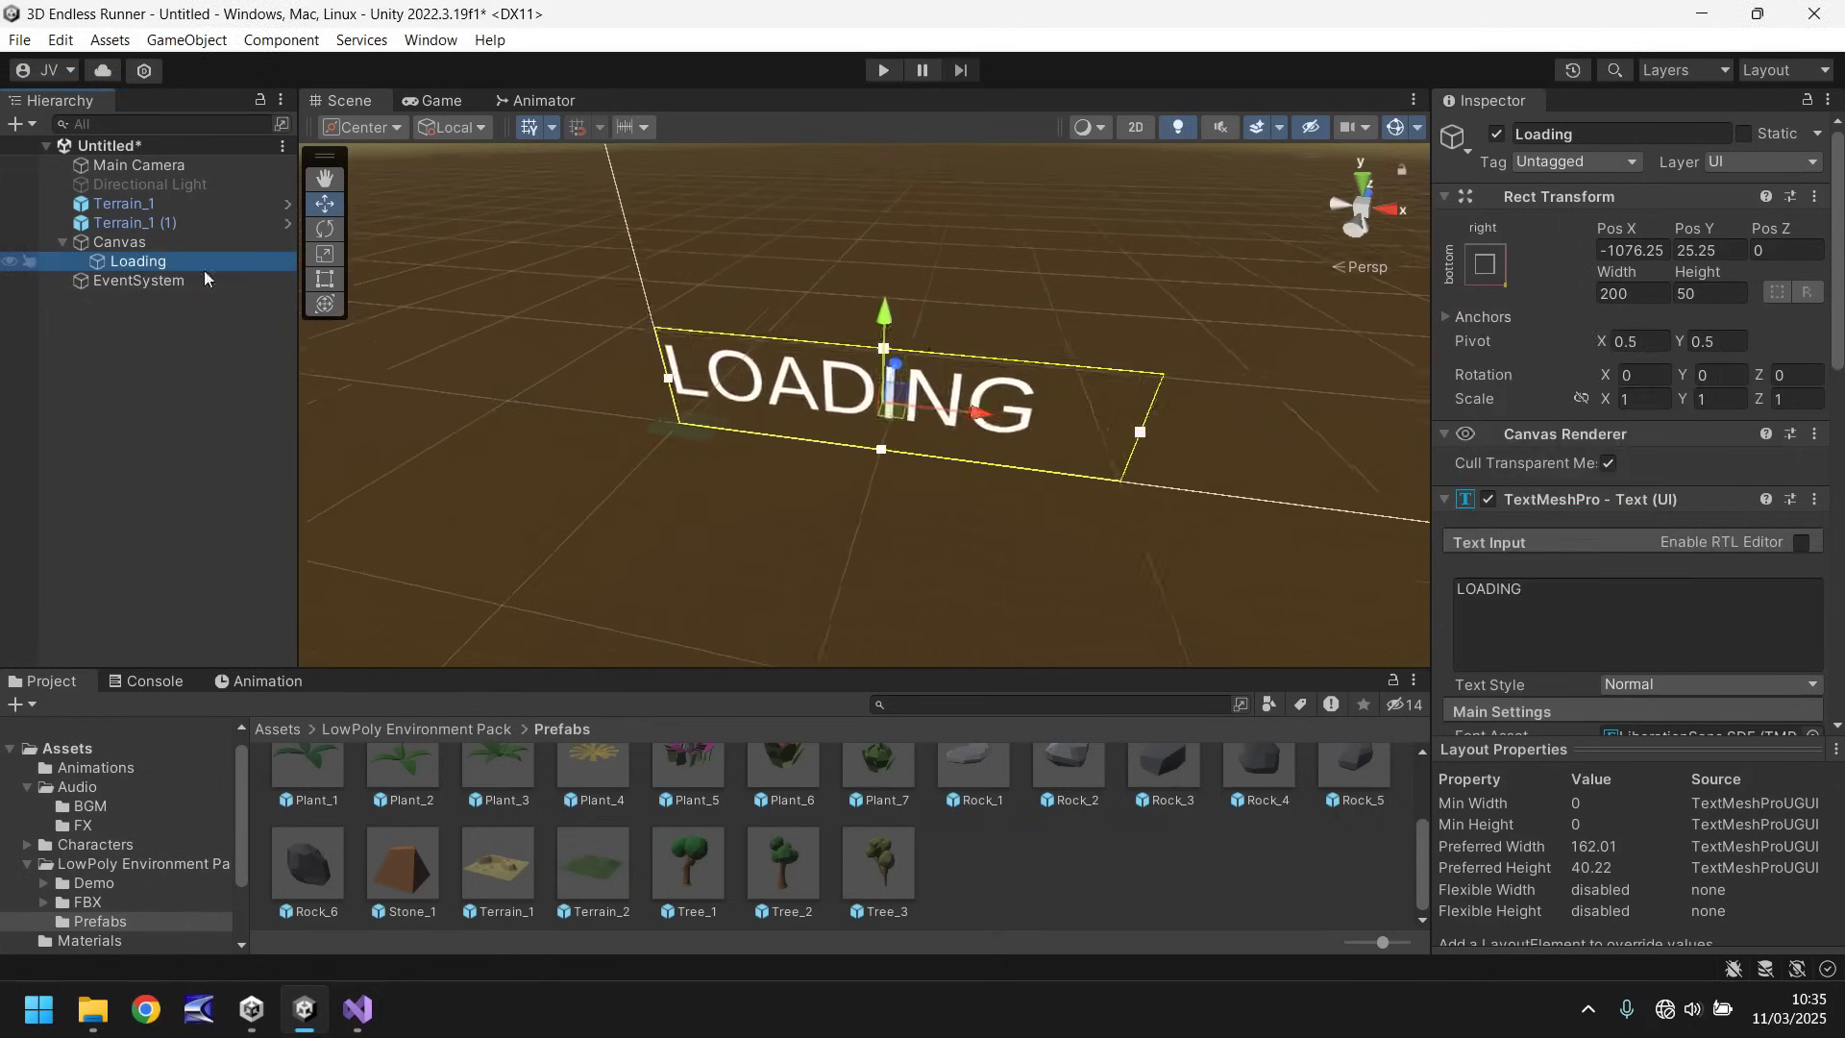
scroll(1037, 388, down, 5)
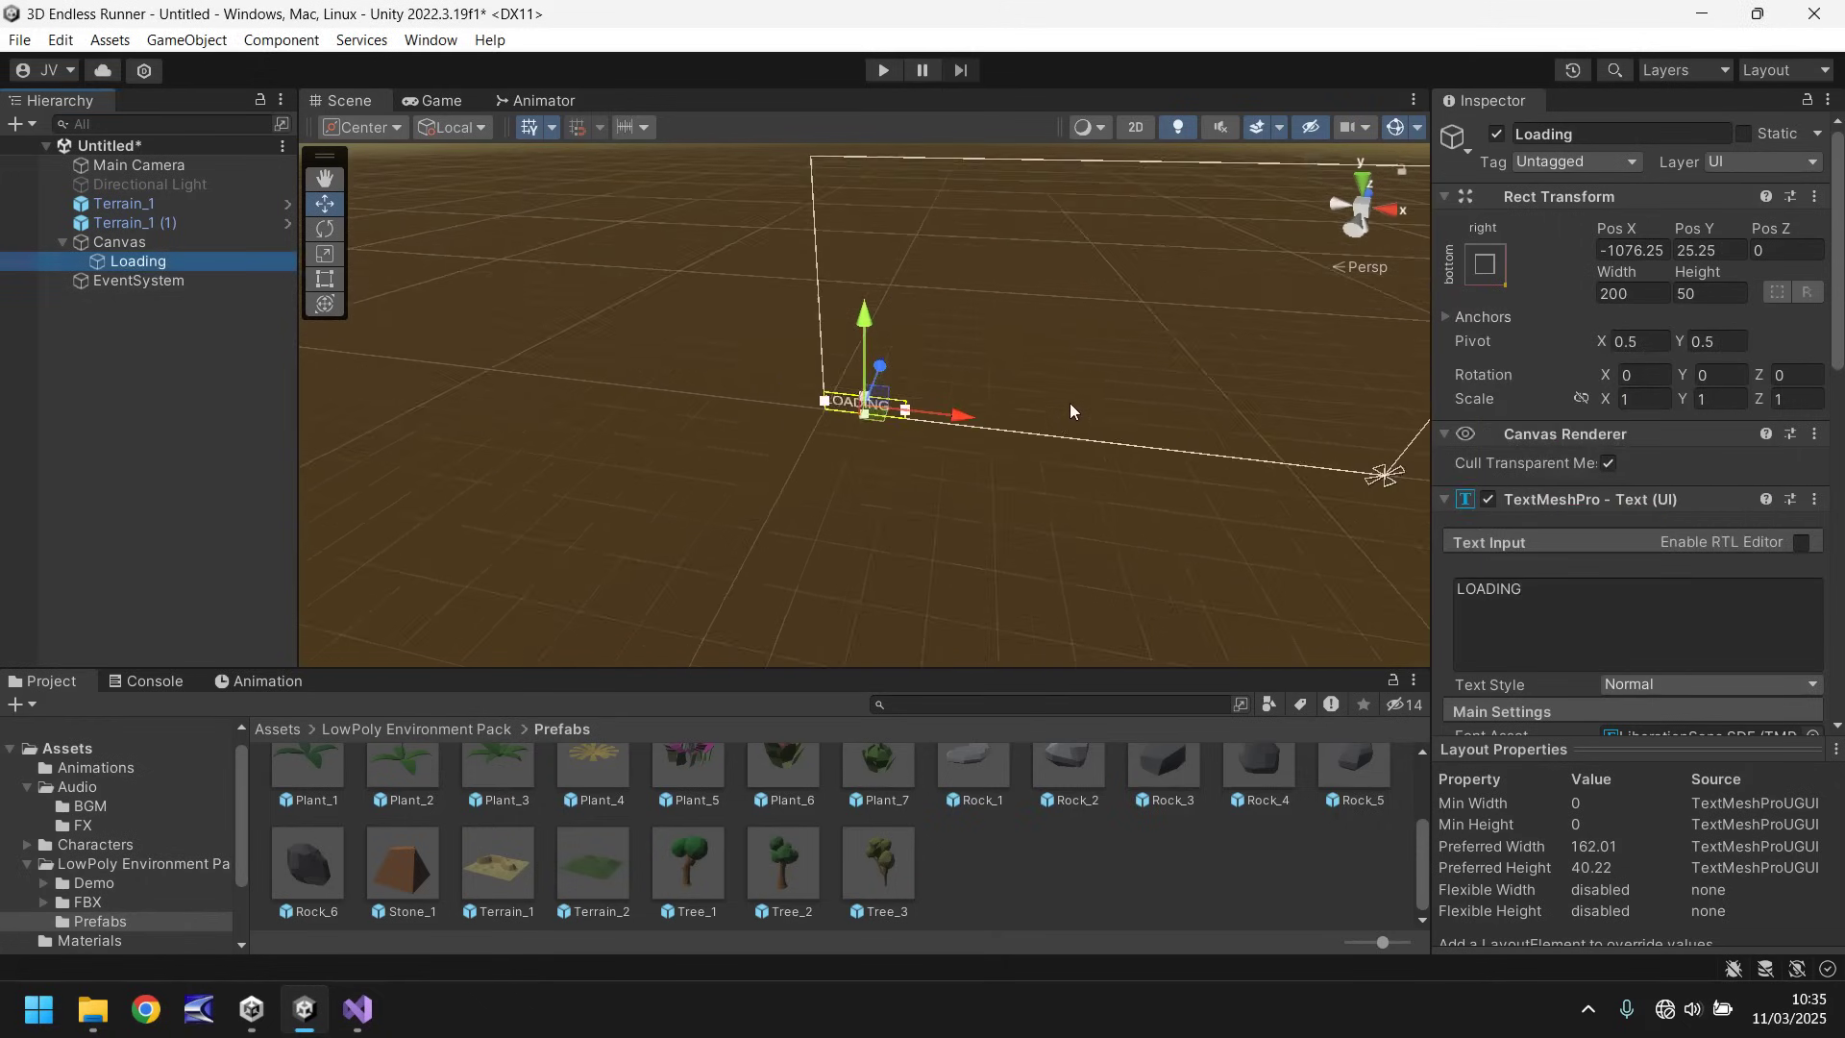
middle_drag(1069, 402, 898, 350)
scroll(1633, 499, down, 3)
click(1613, 523)
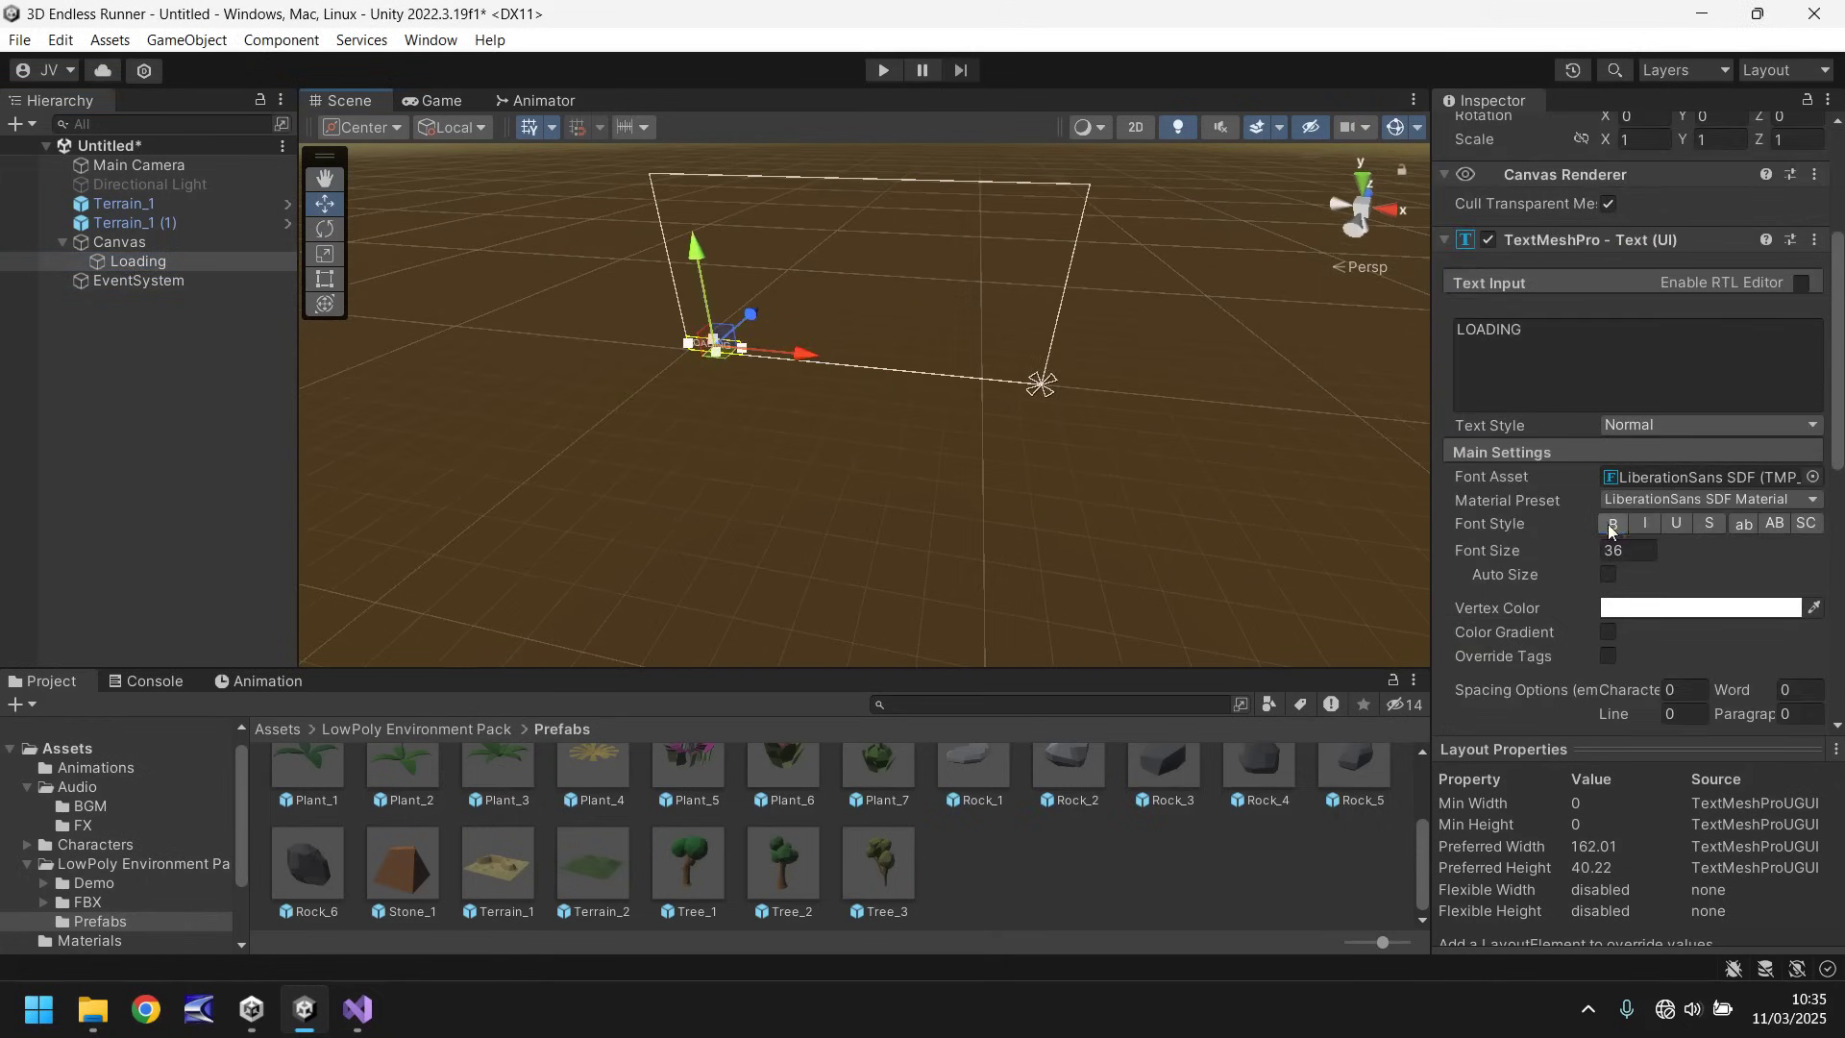
click(1638, 550)
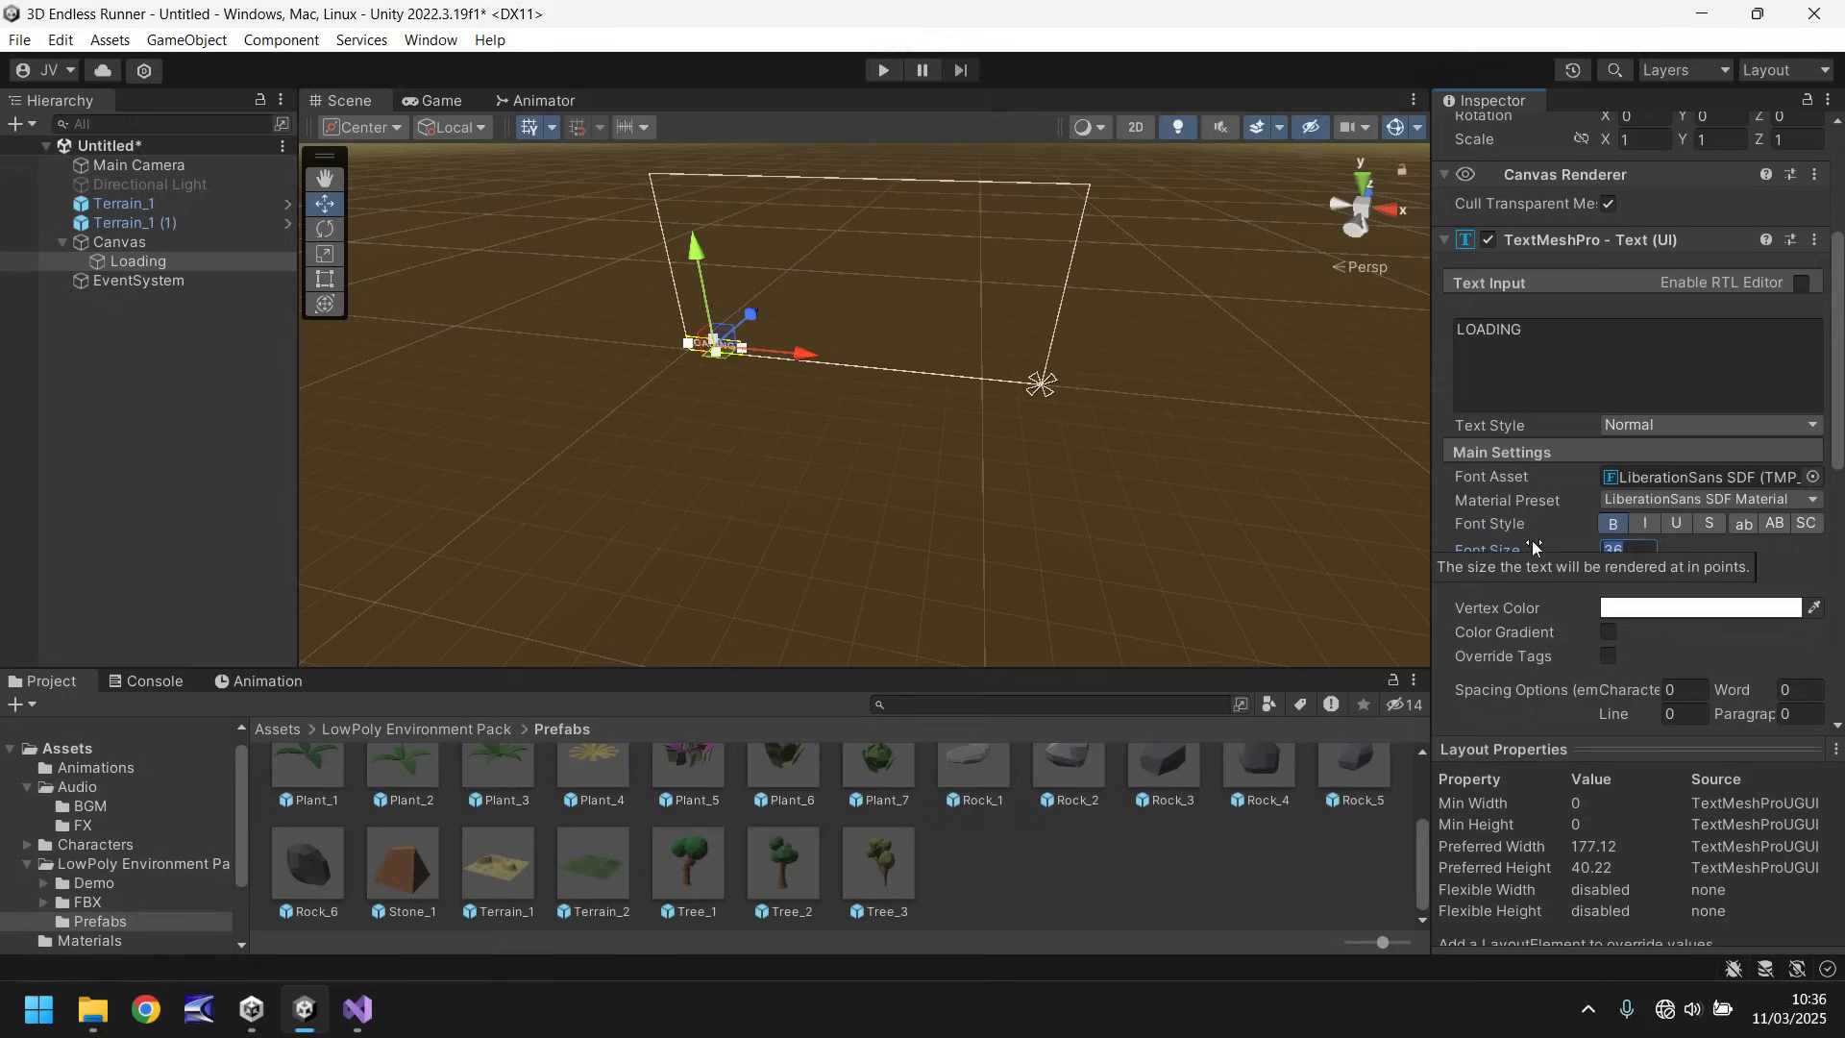
text(7)
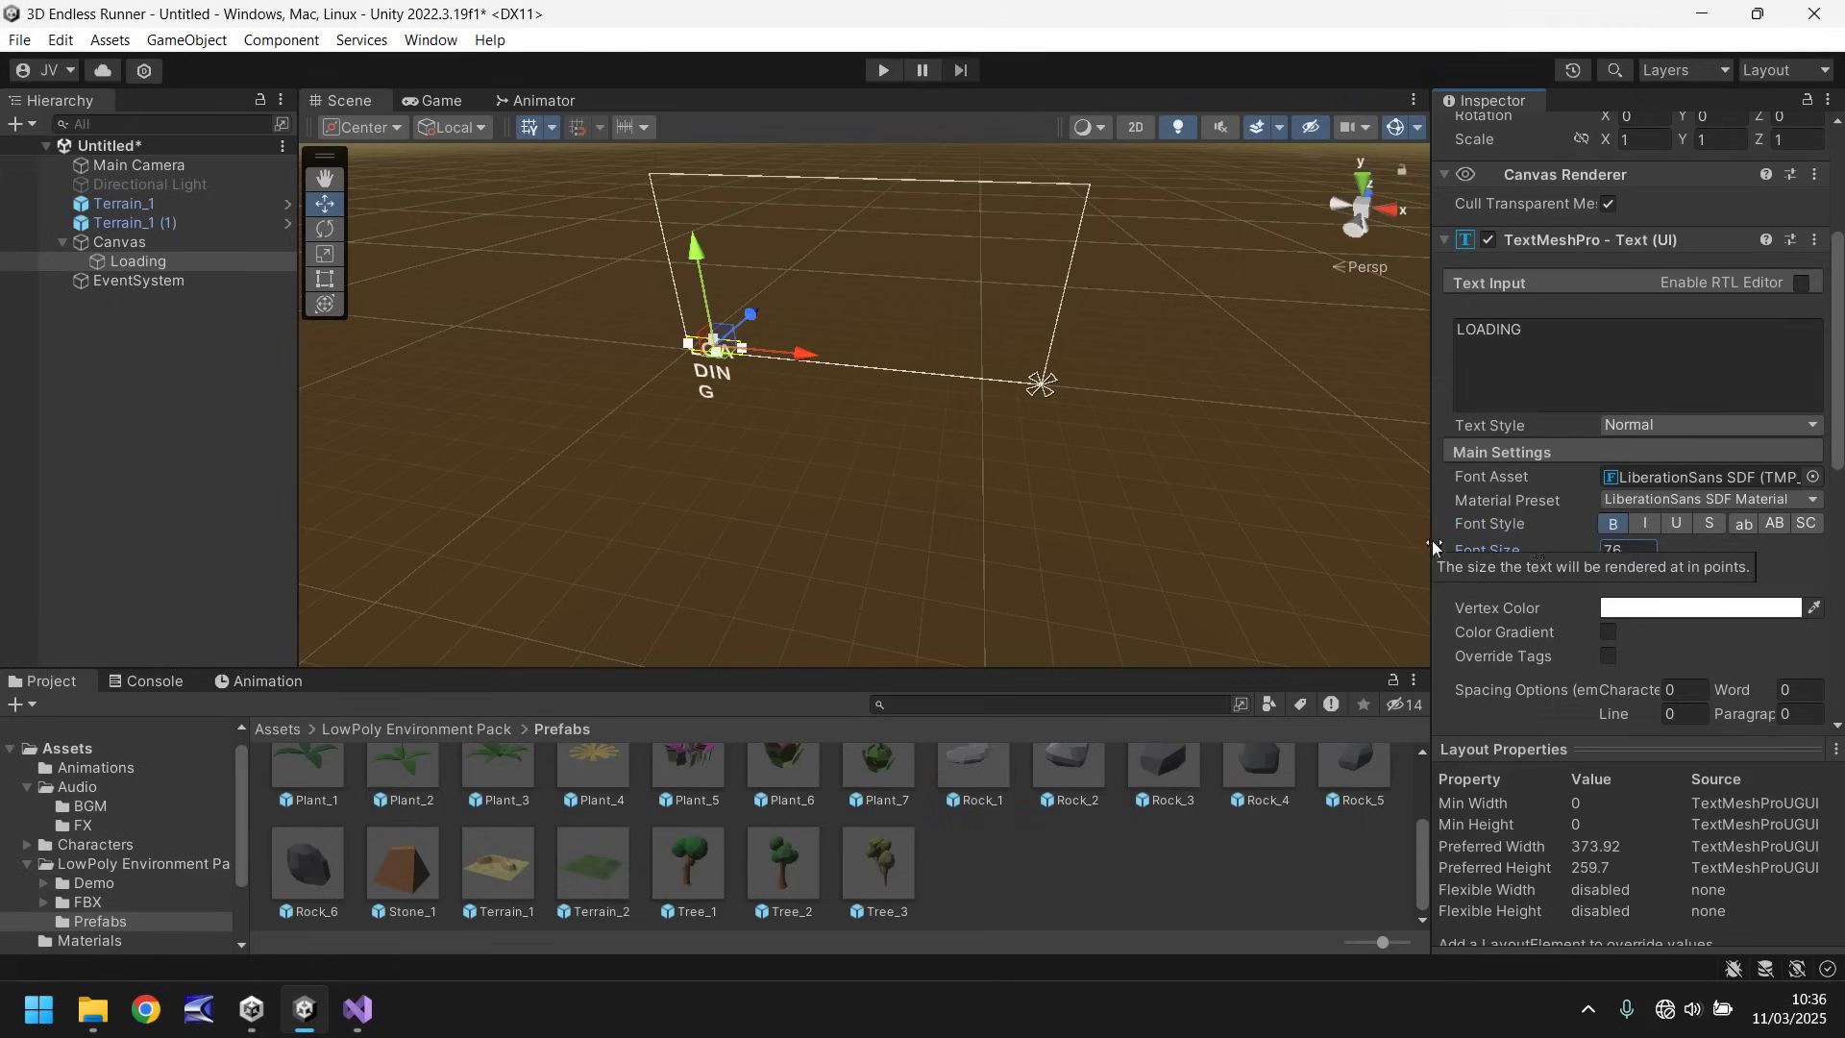
Step: Set the Canvas Scaler to Scale With Screen Size, 1920×1080 reference, match 0.5
click(117, 242)
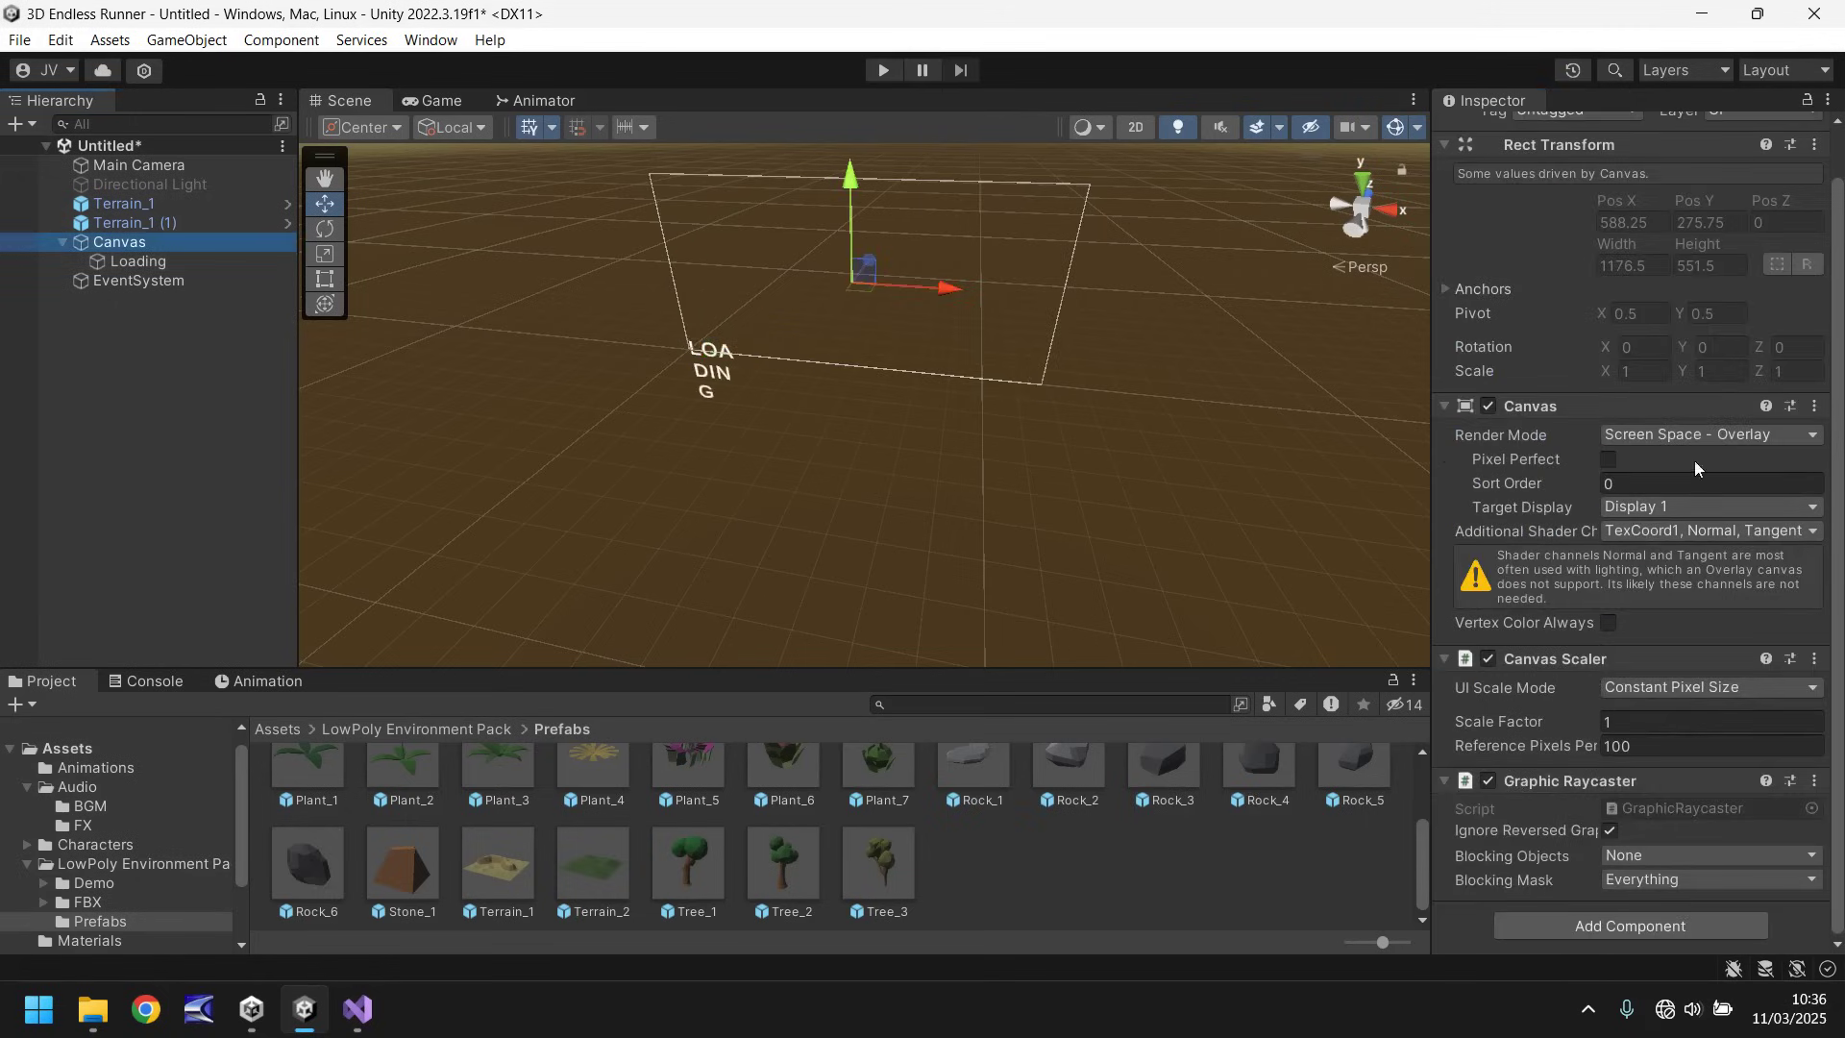
click(1708, 688)
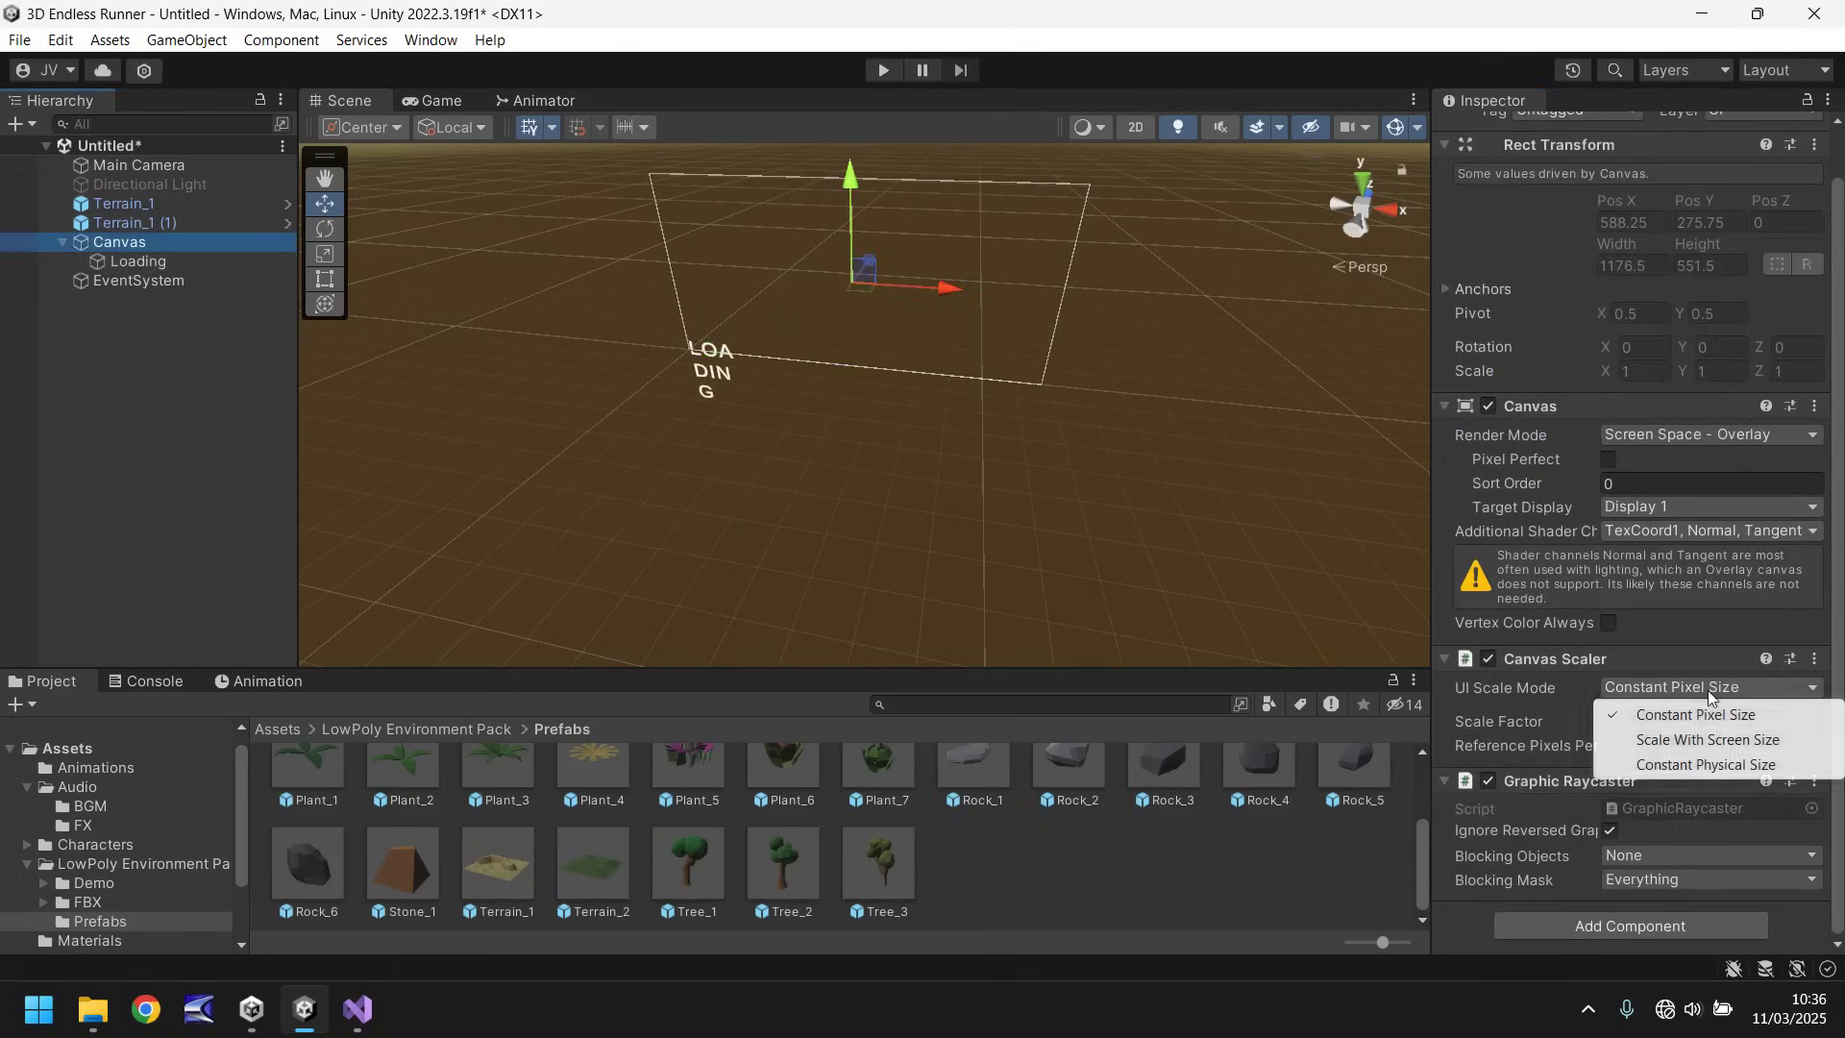
click(1708, 740)
click(1576, 716)
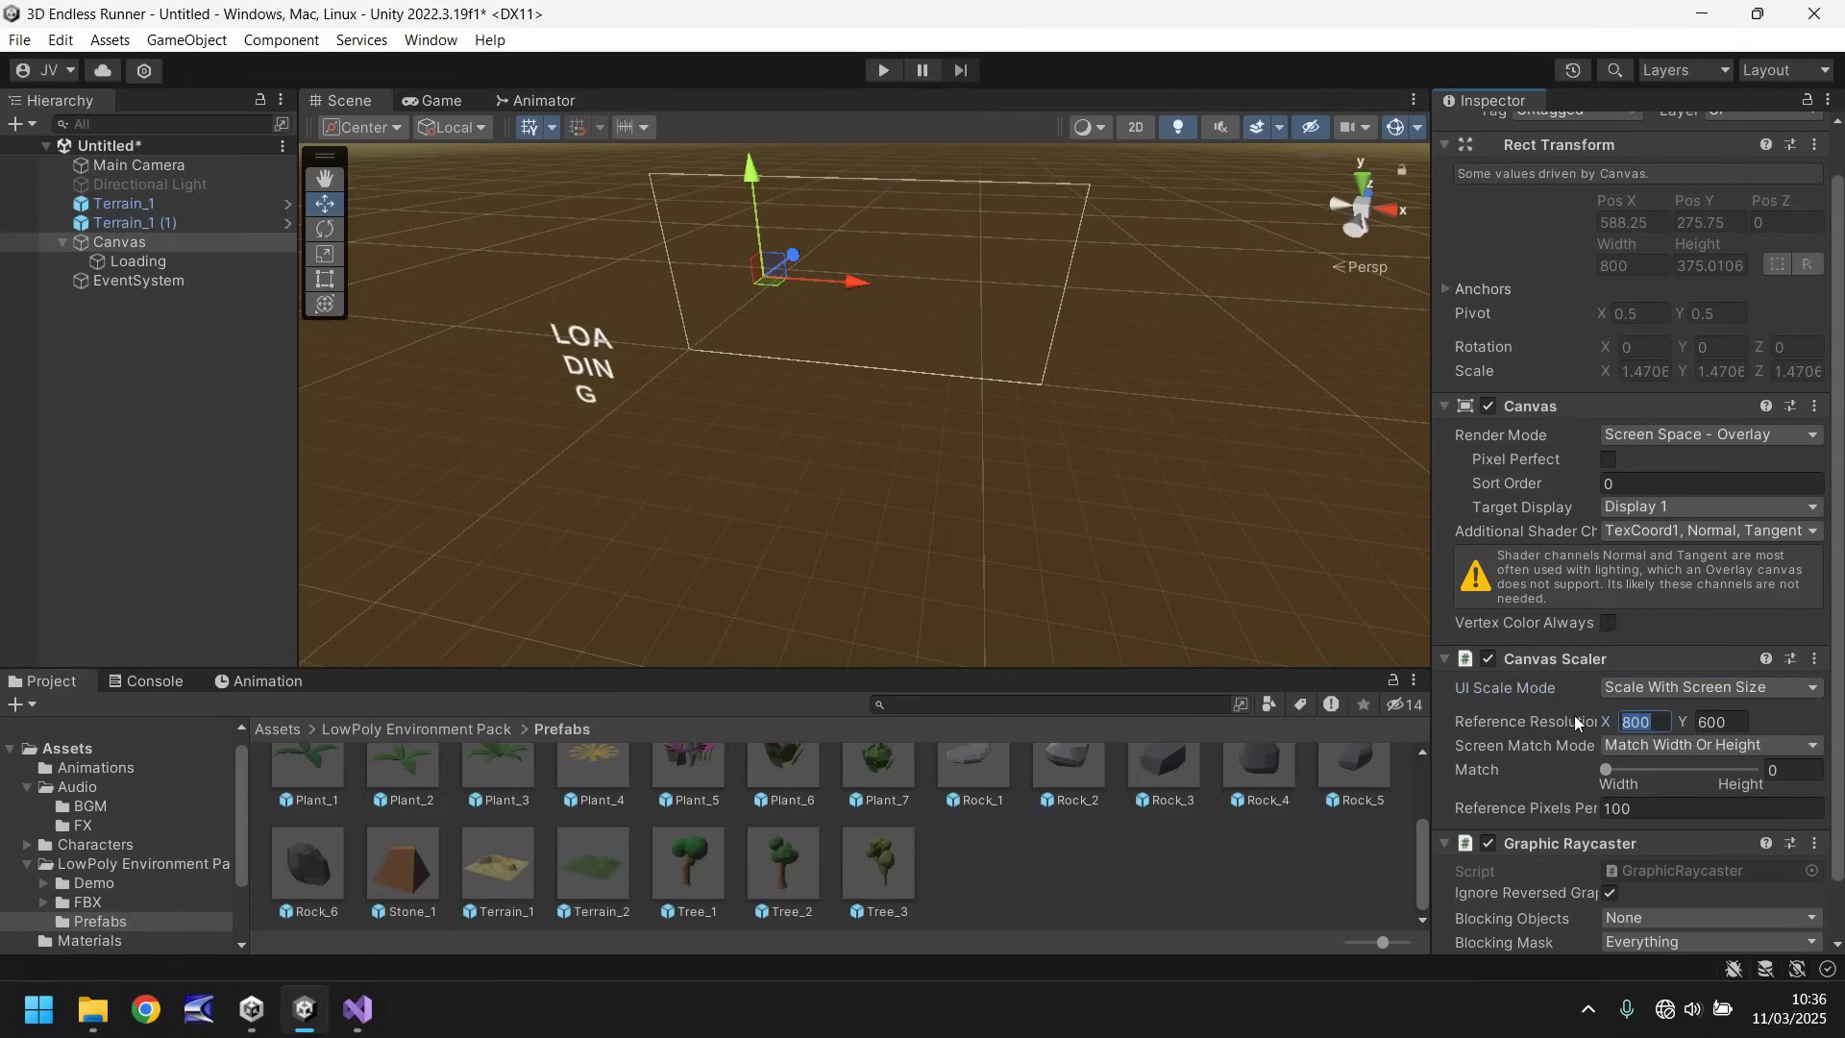
text(1920)
key(Tab)
text(1080)
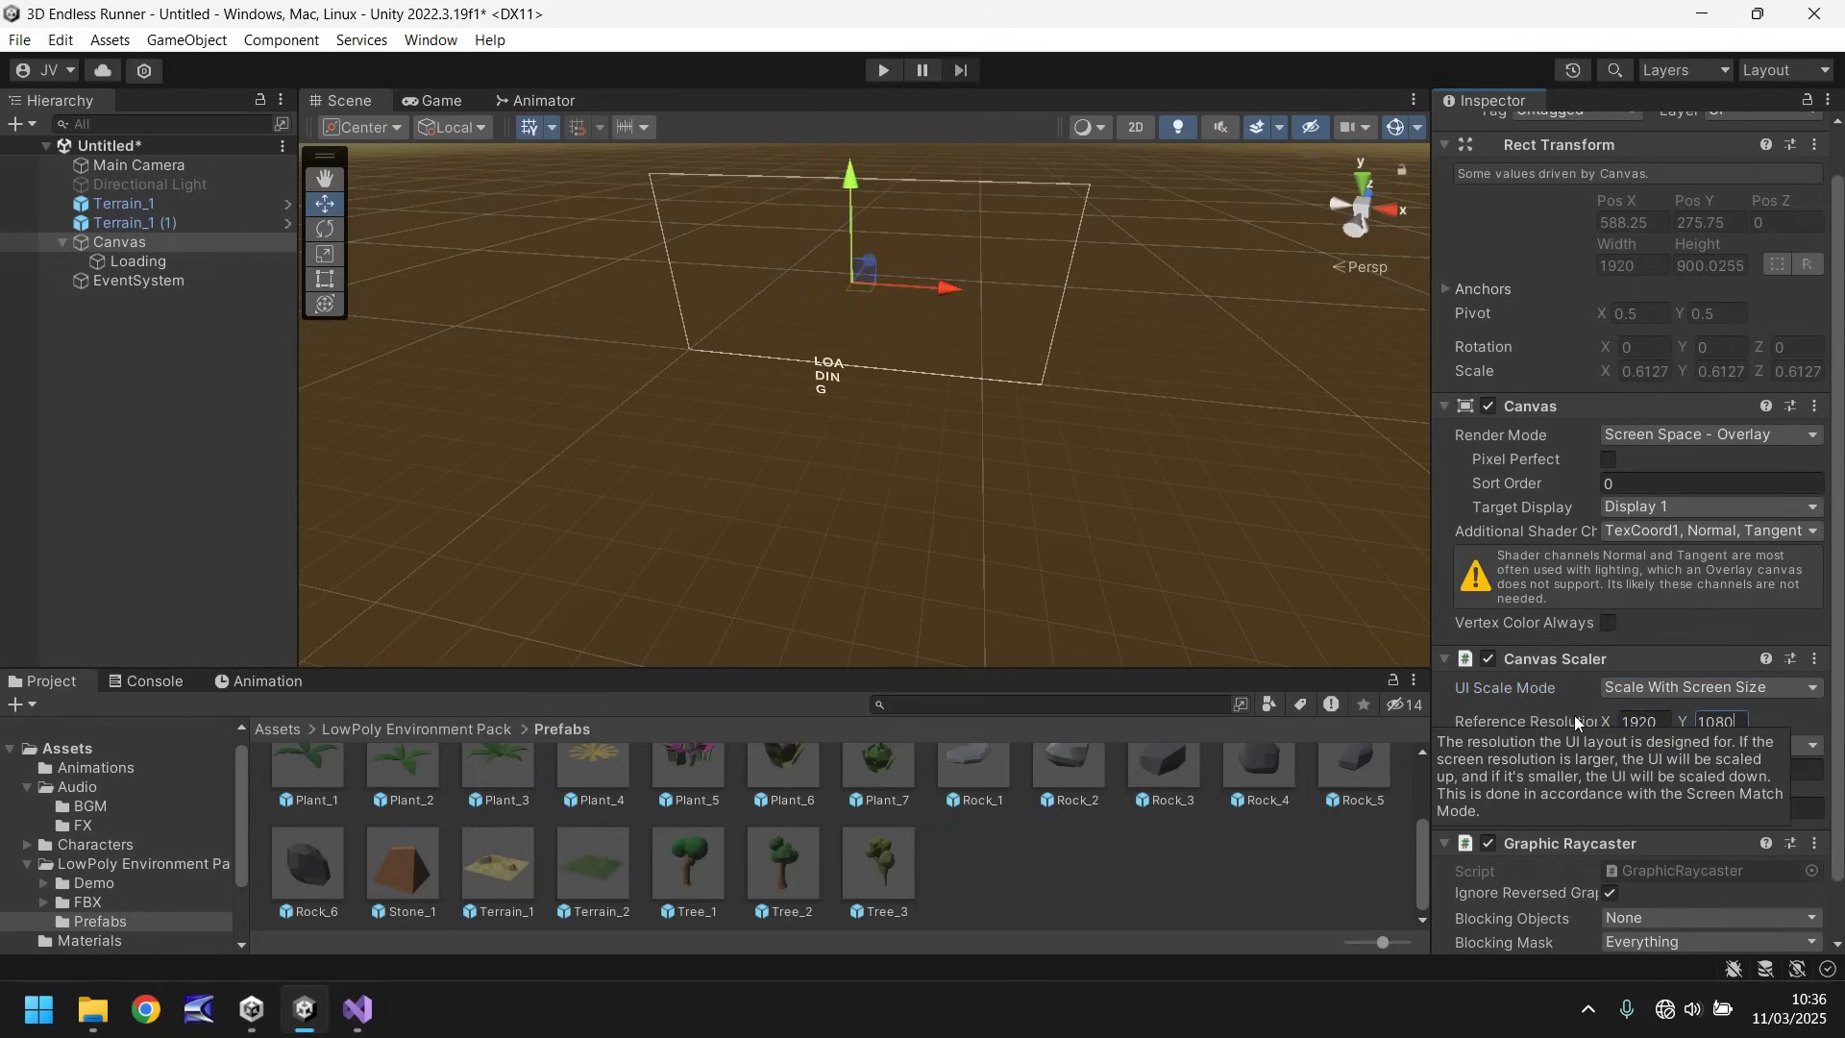
click(1791, 771)
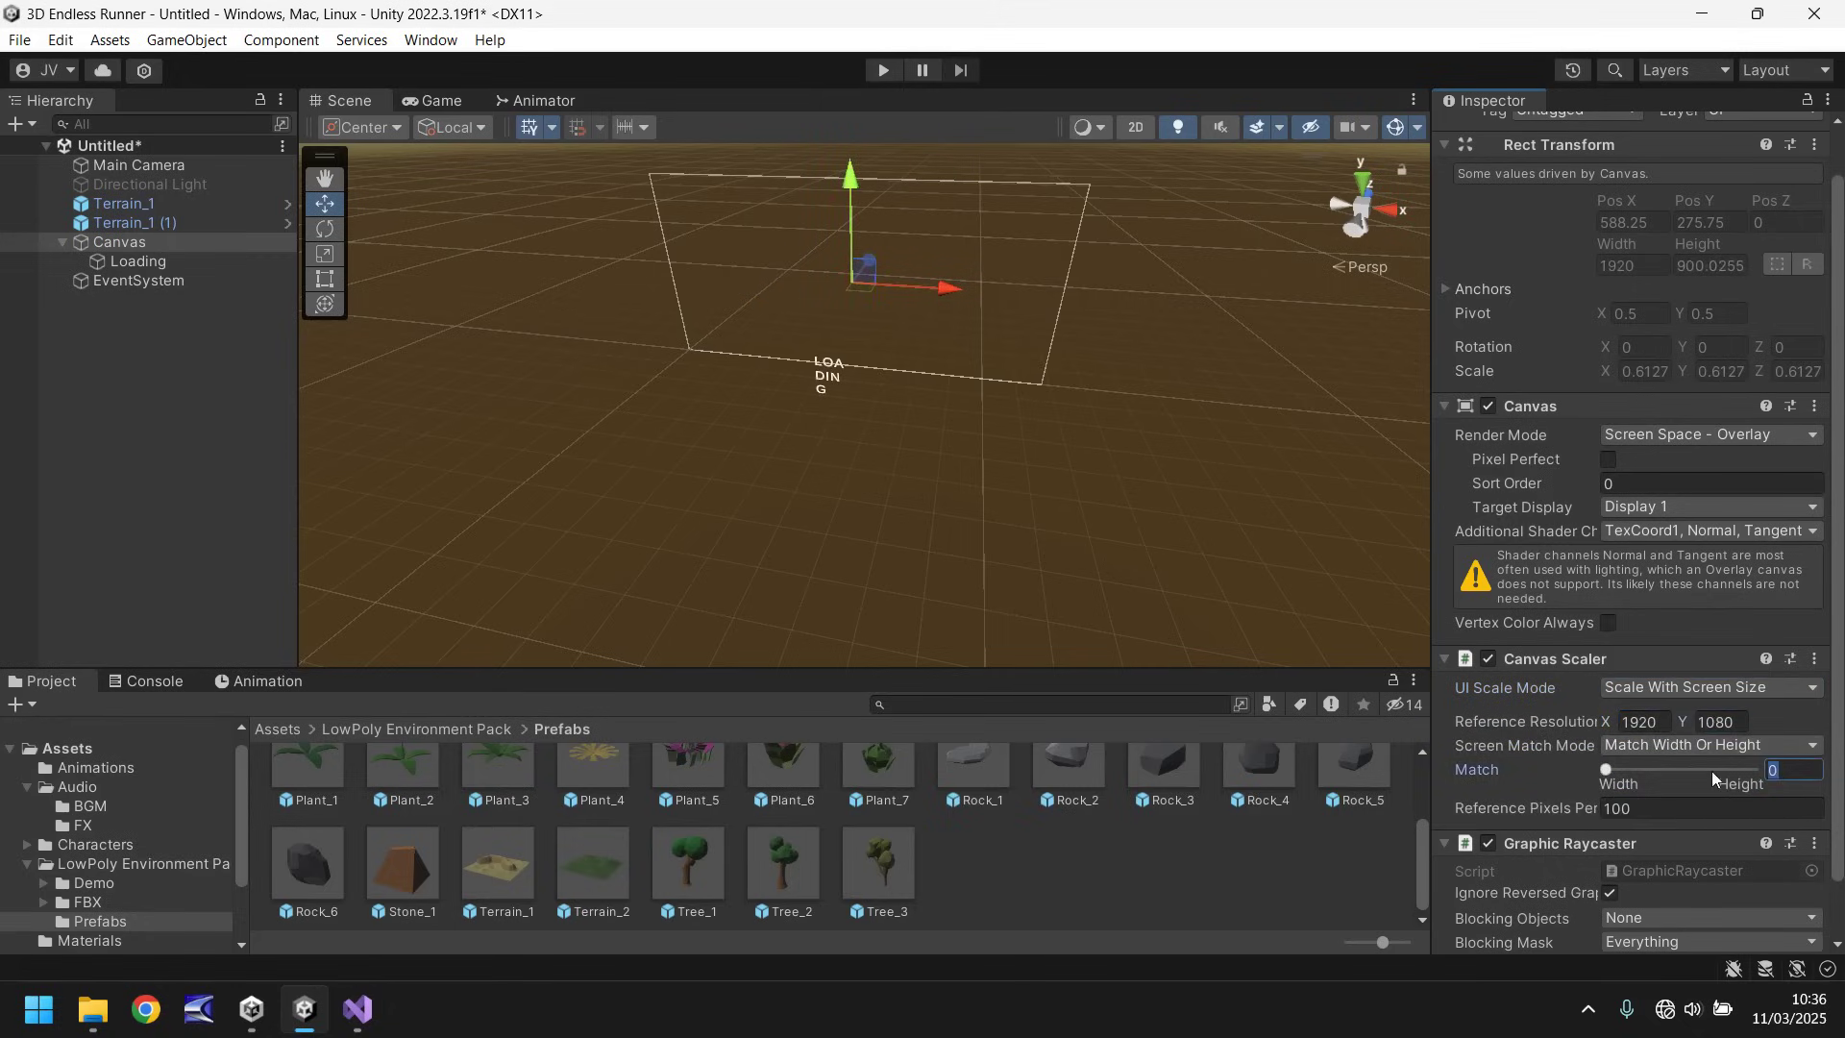
text(0.5)
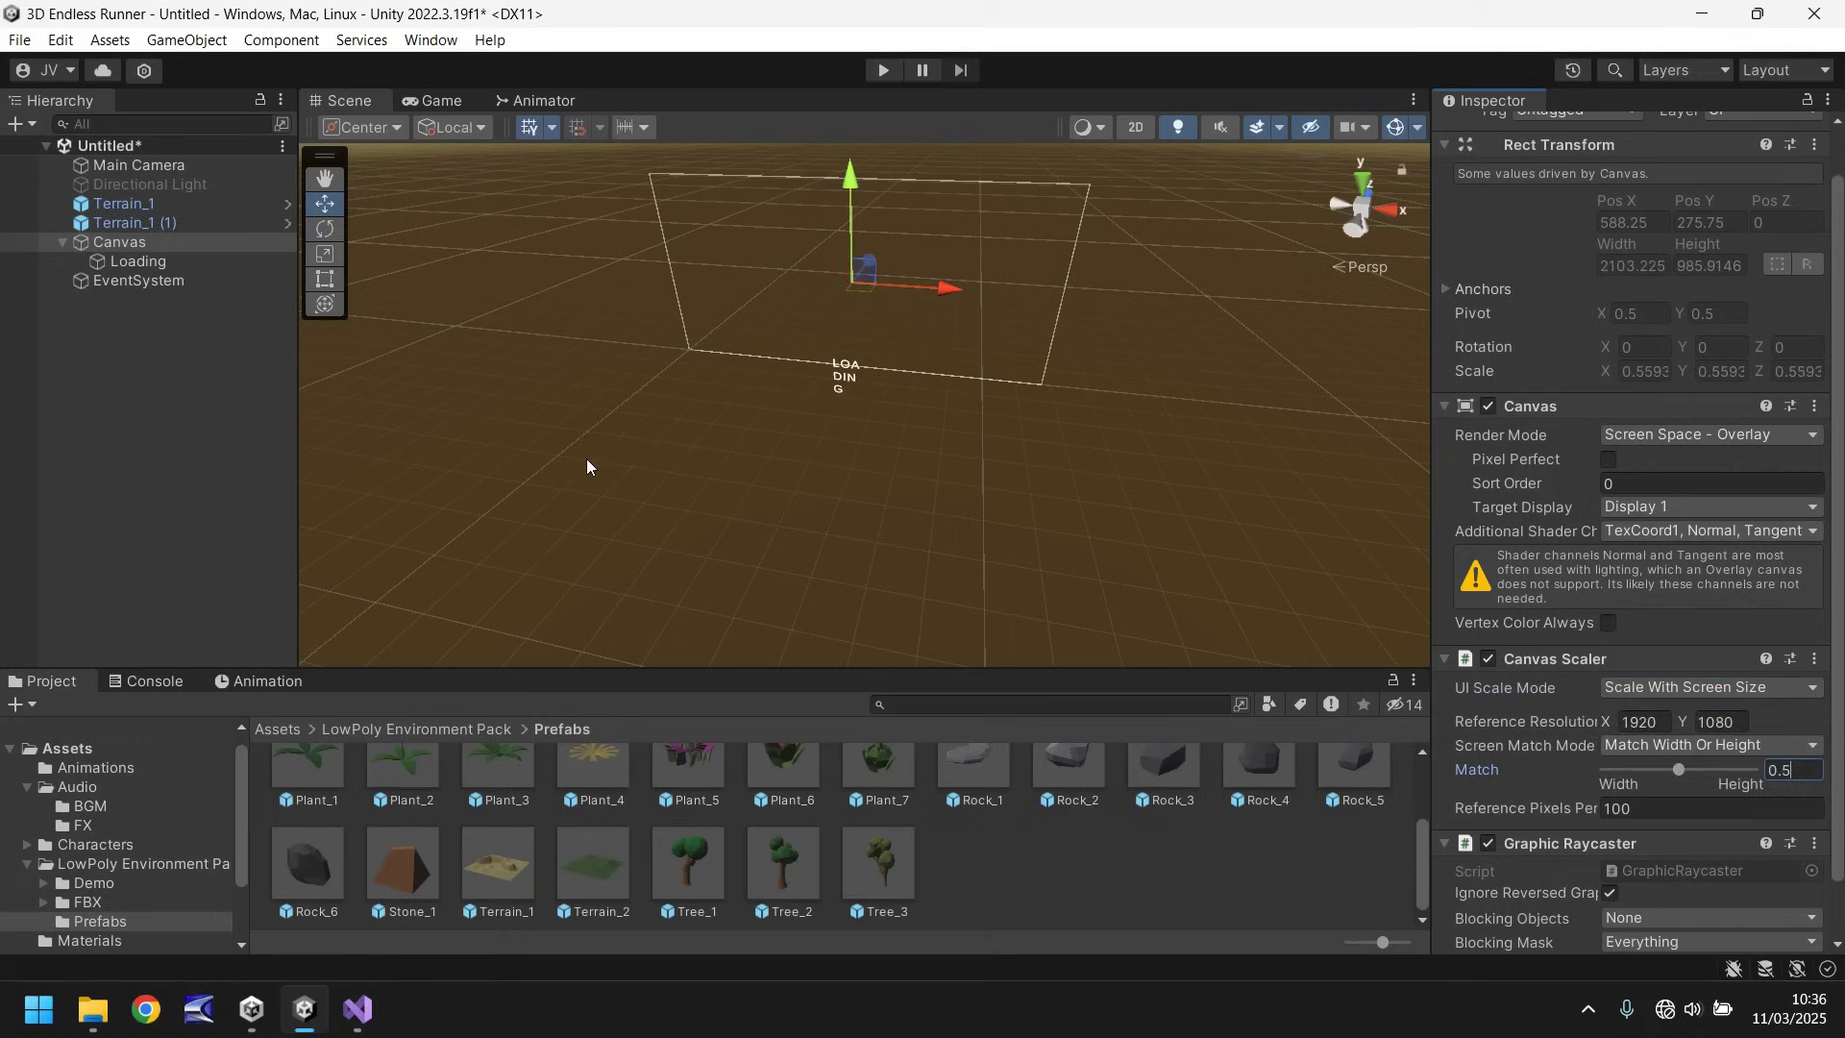
Step: Enlarge the Loading text box so LOADING fits on one line
click(154, 261)
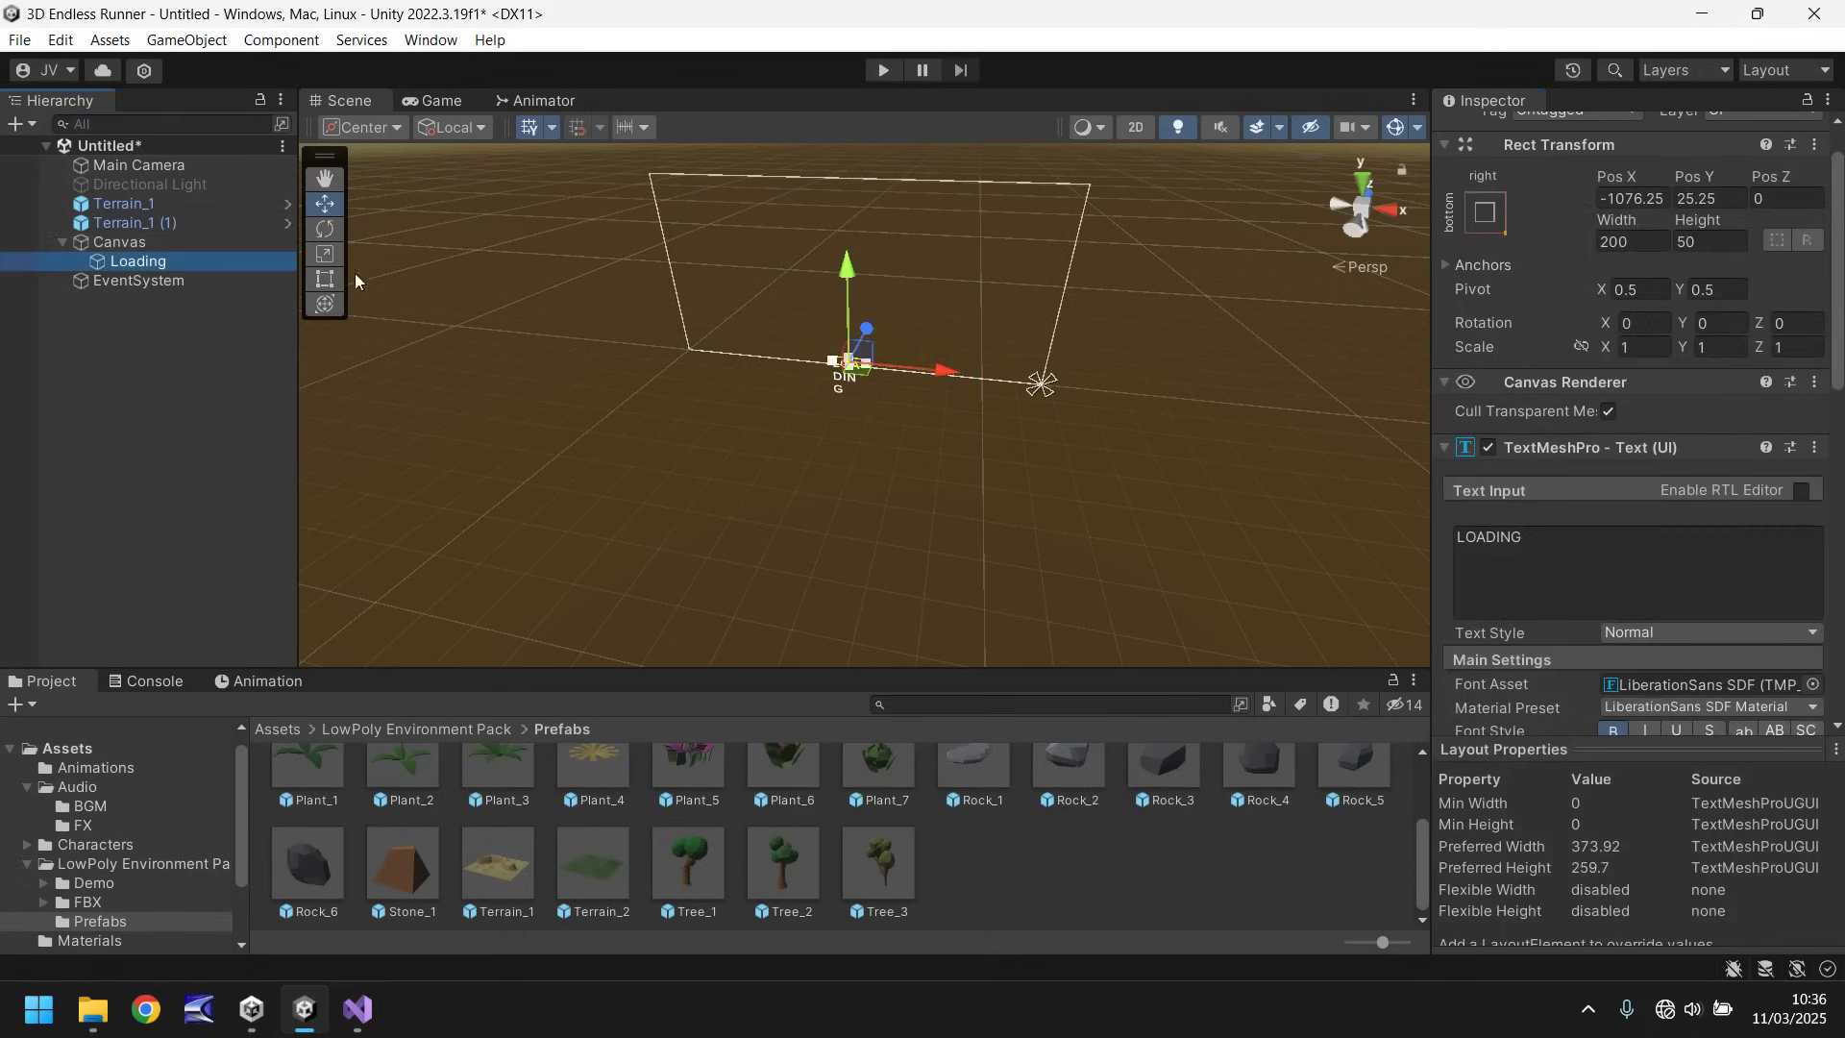
click(325, 278)
scroll(498, 312, up, 3)
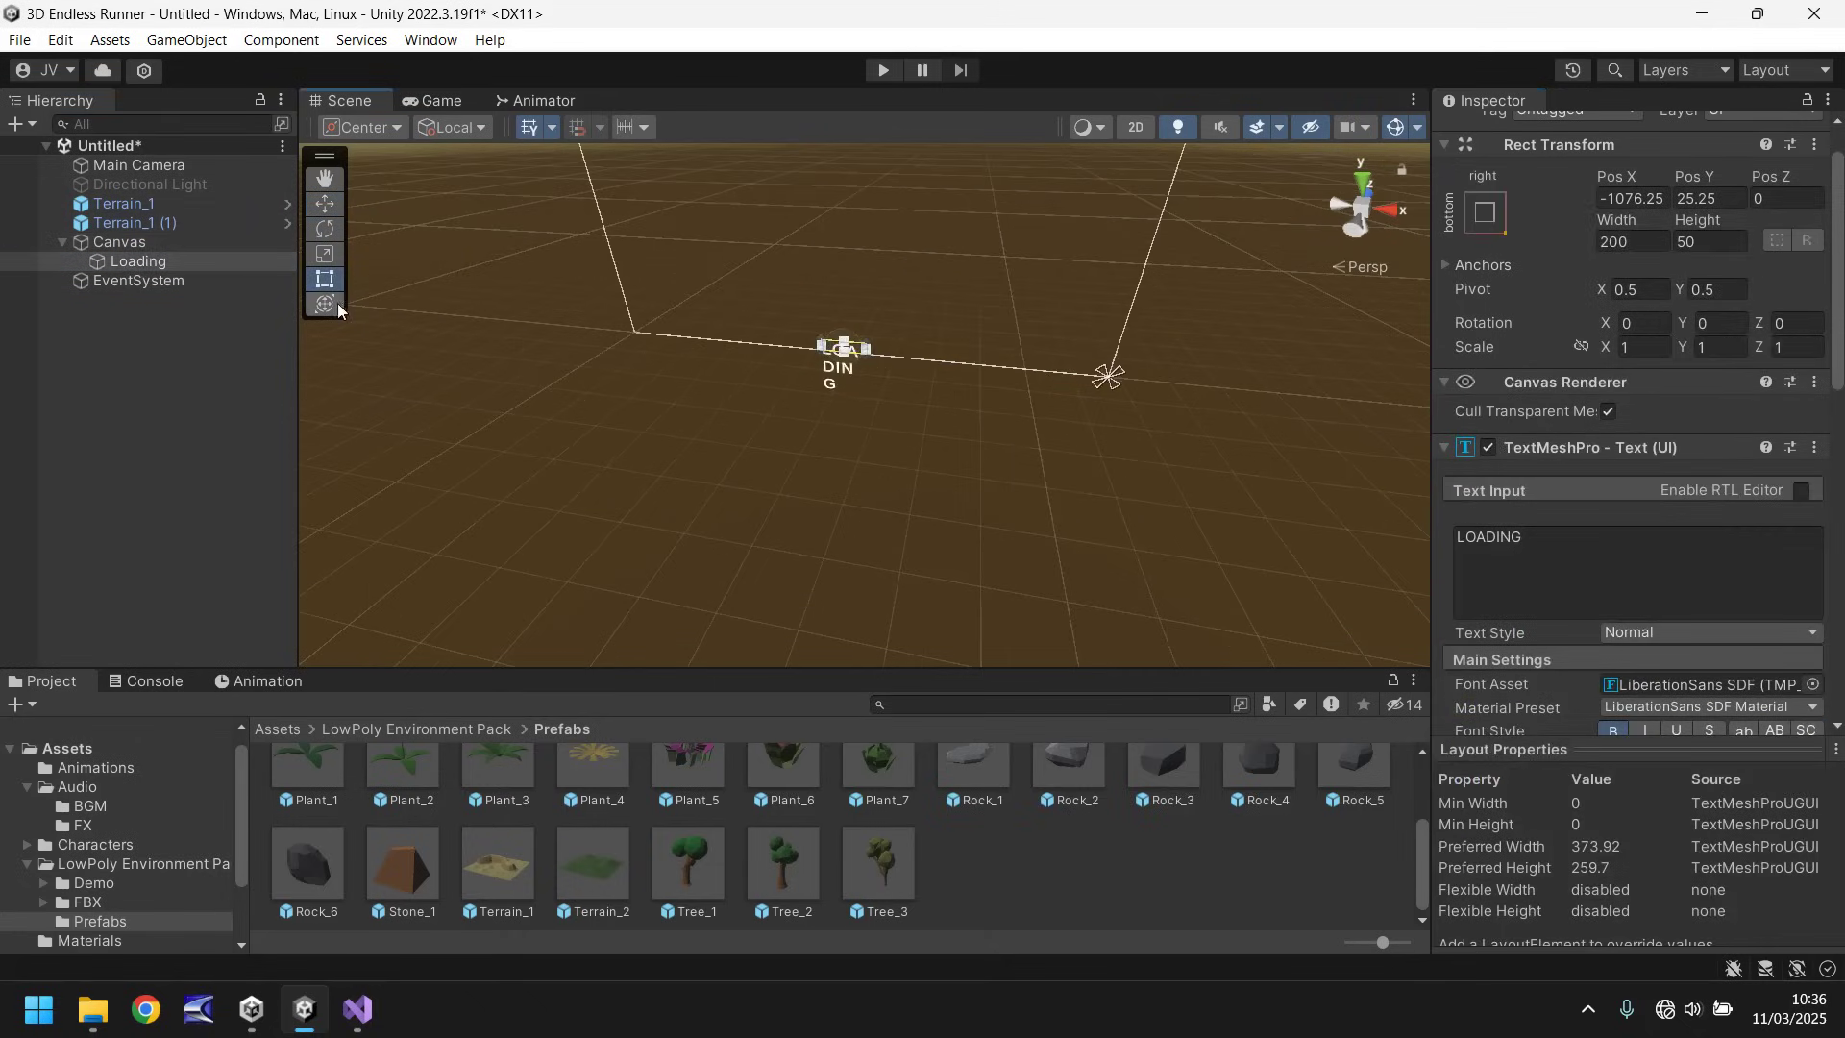
double_click(135, 263)
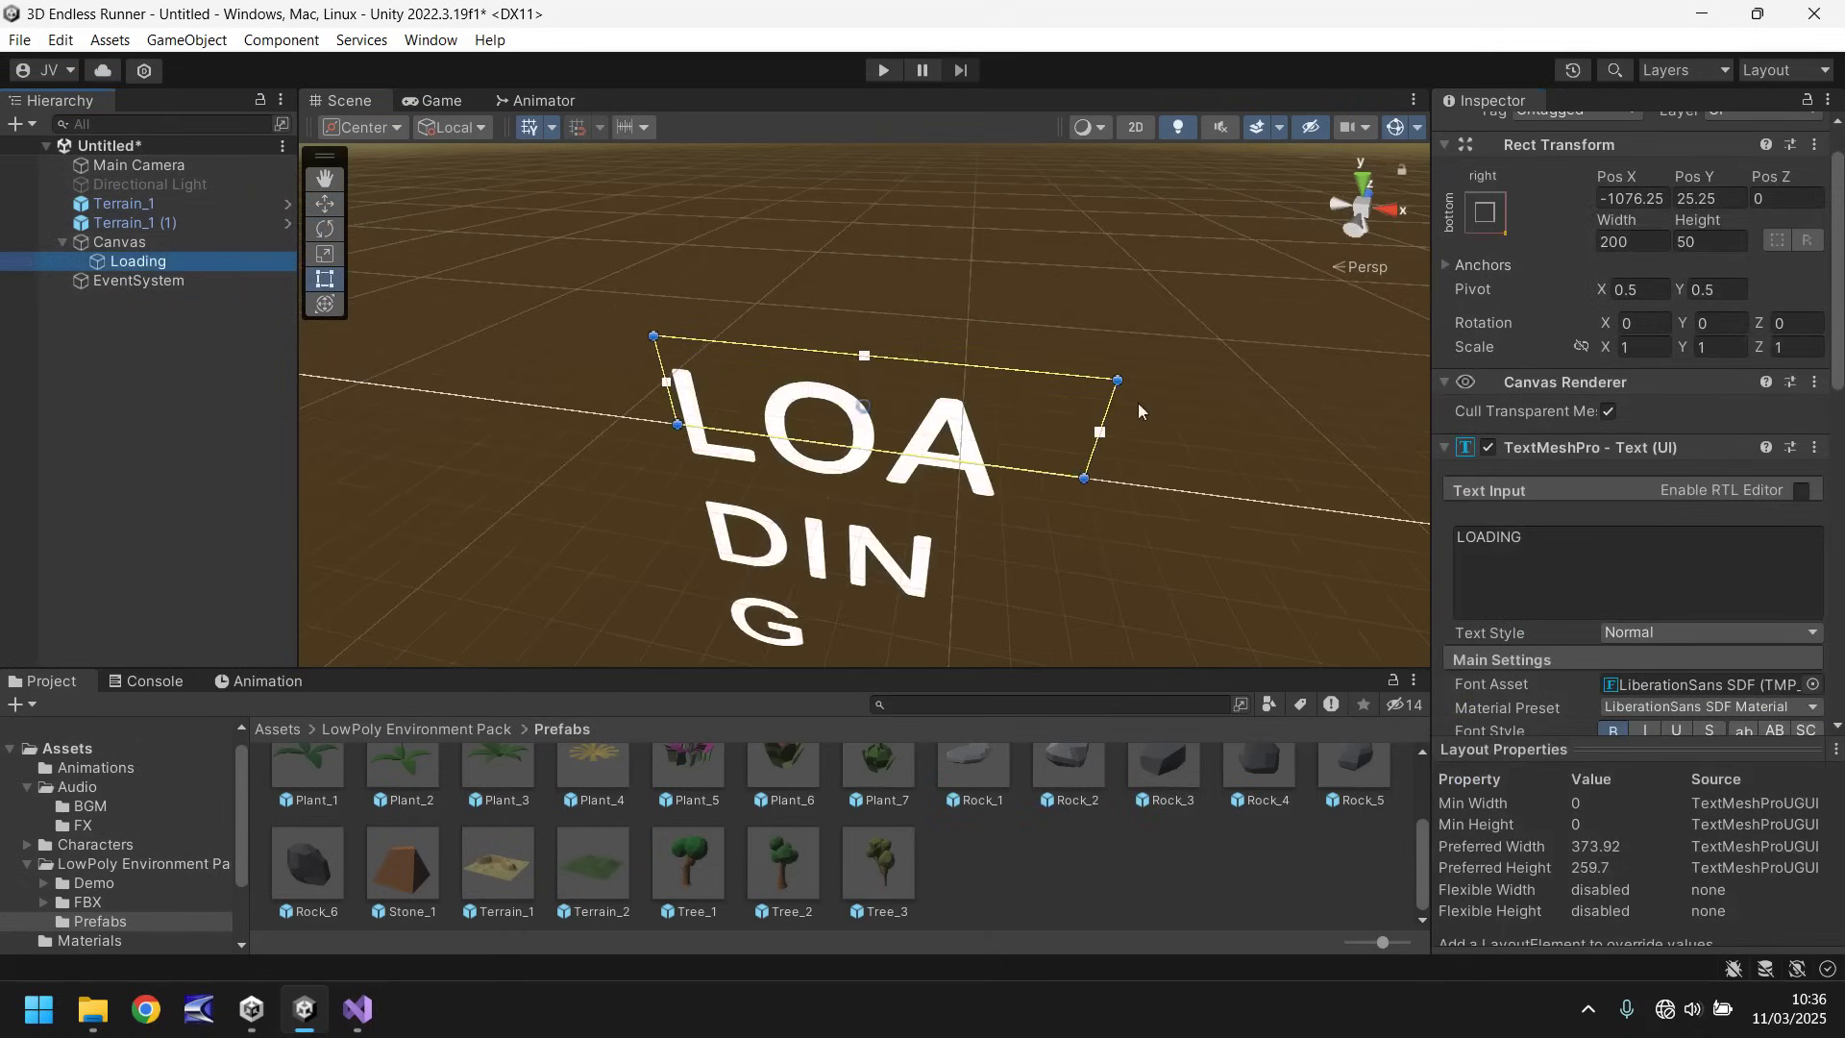
drag(1116, 381, 1597, 203)
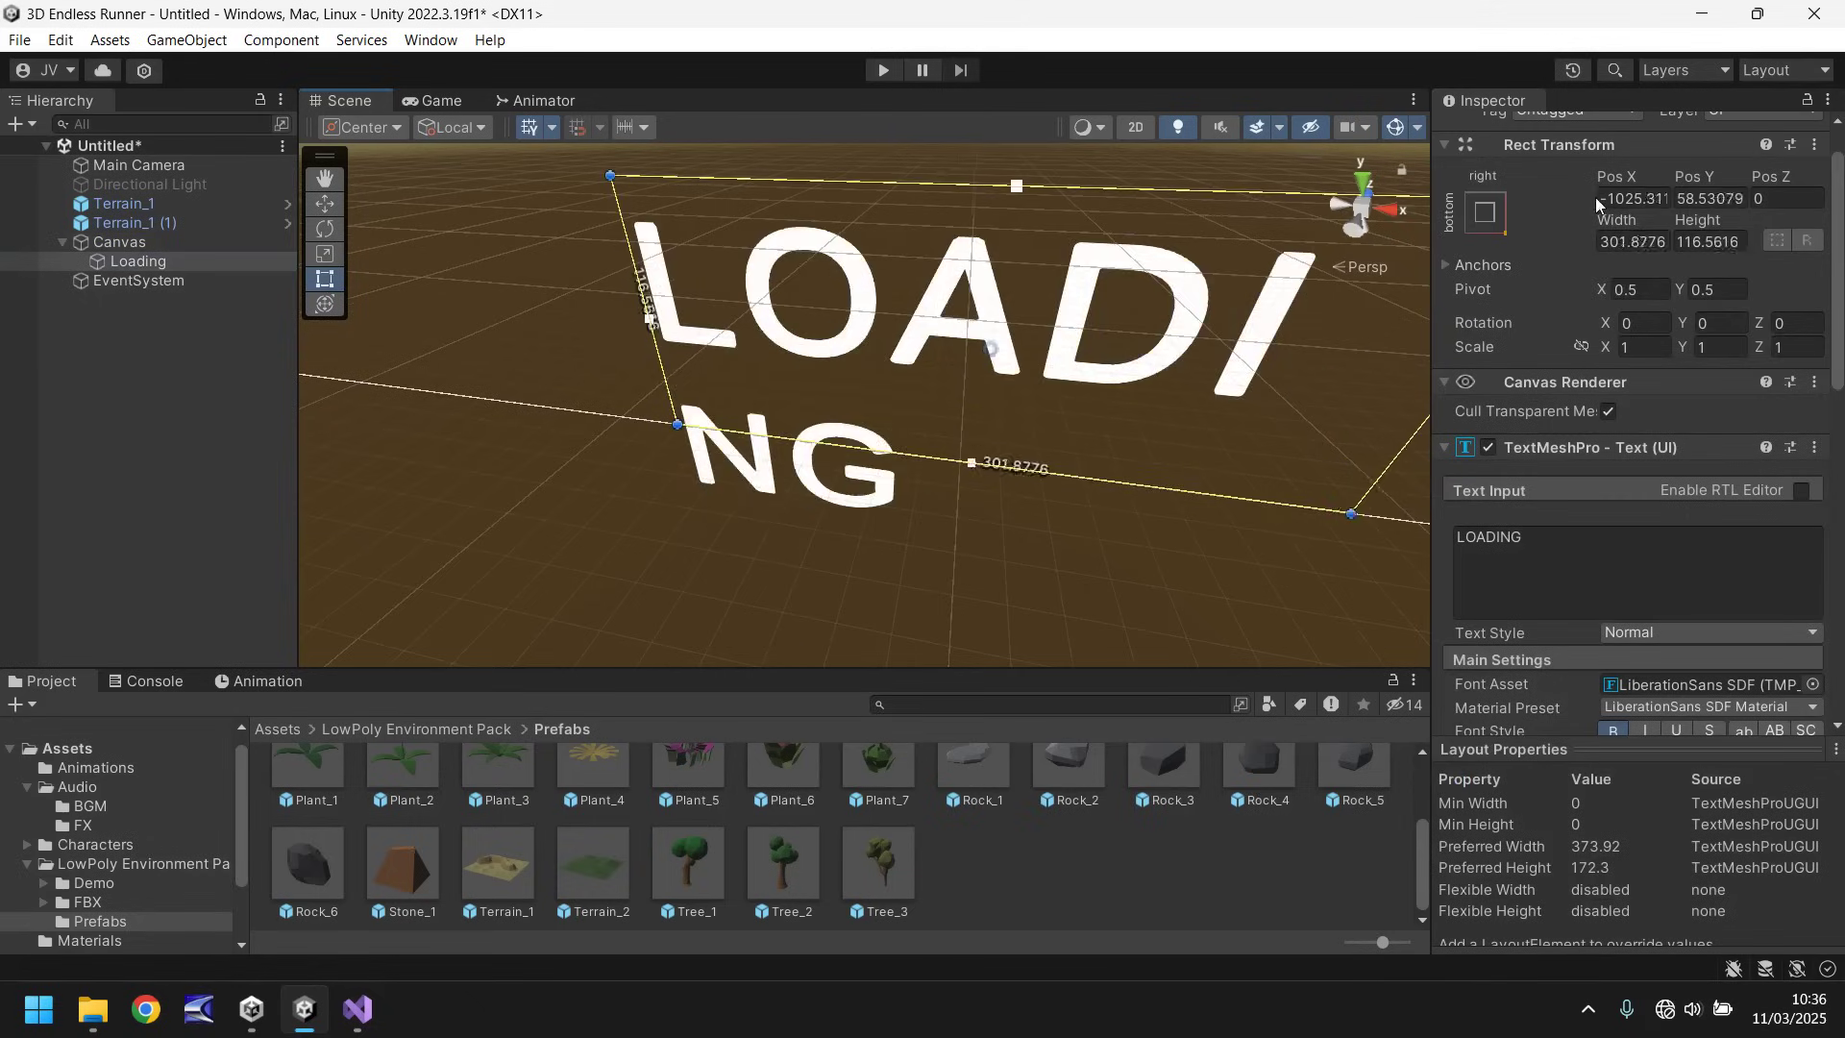
scroll(1018, 427, down, 10)
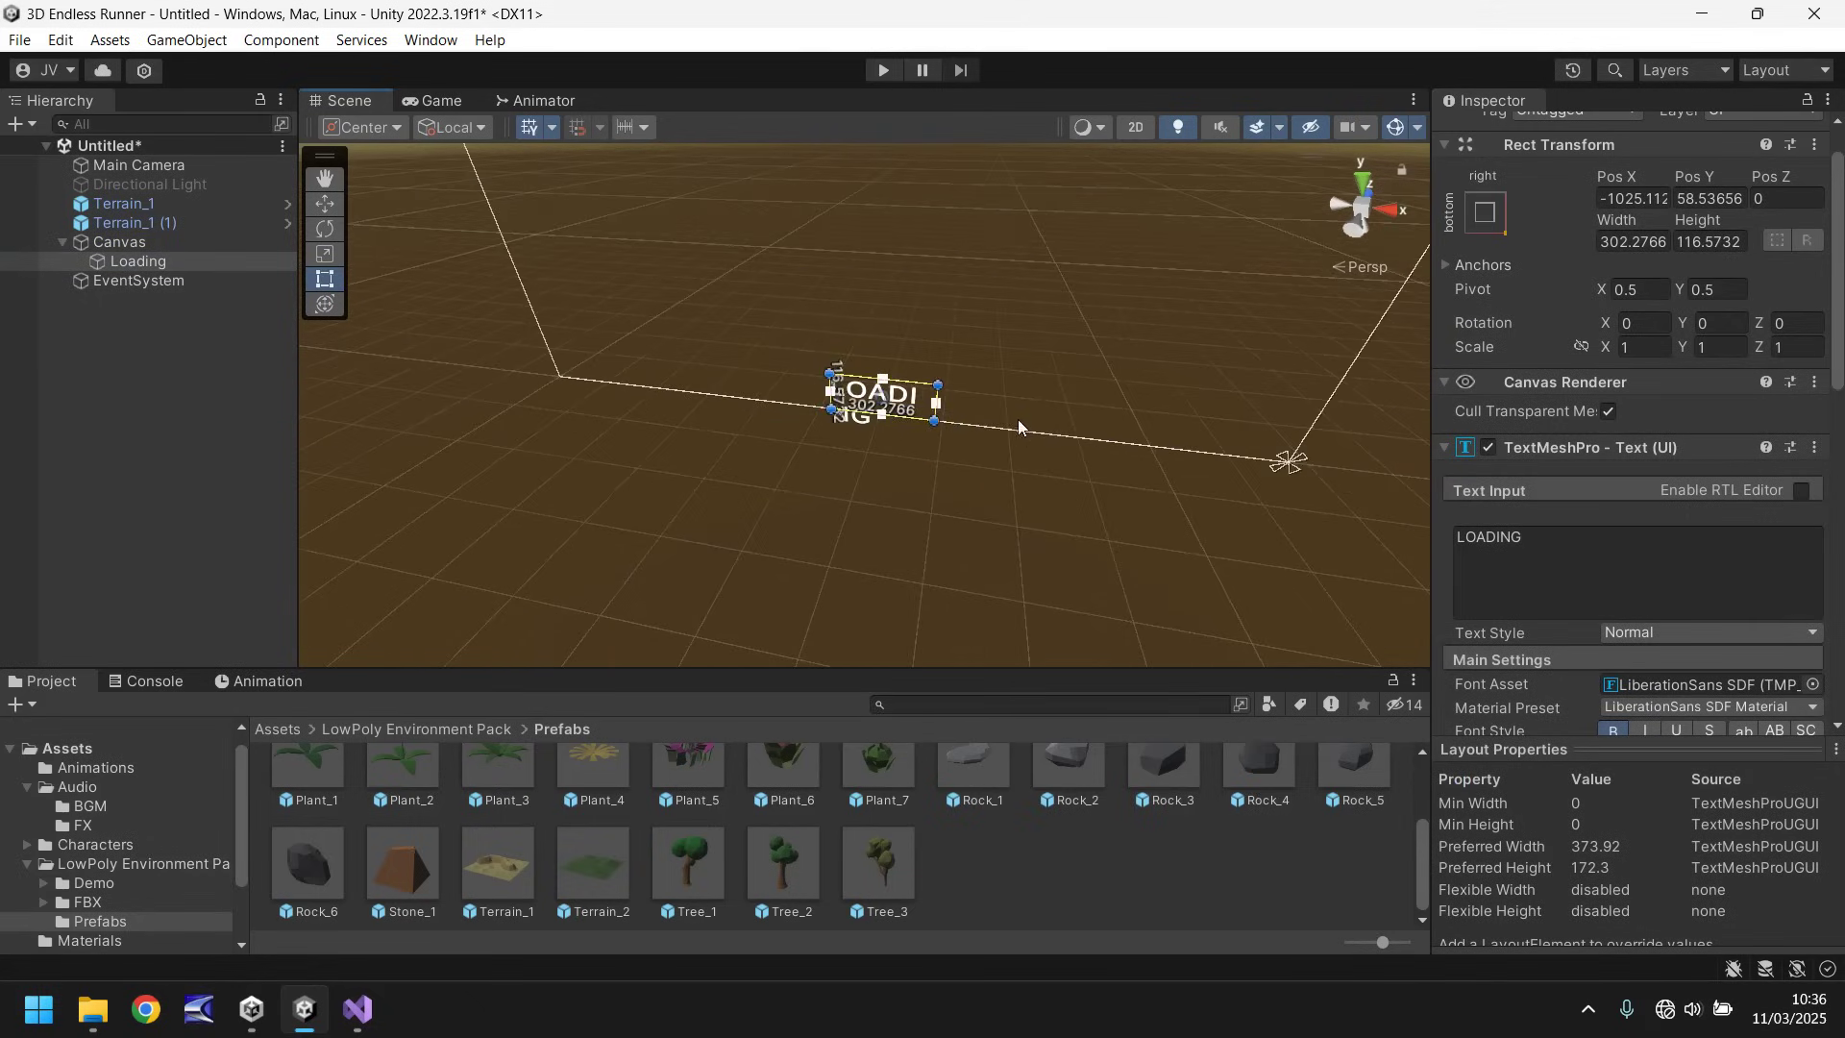
drag(938, 385, 1076, 378)
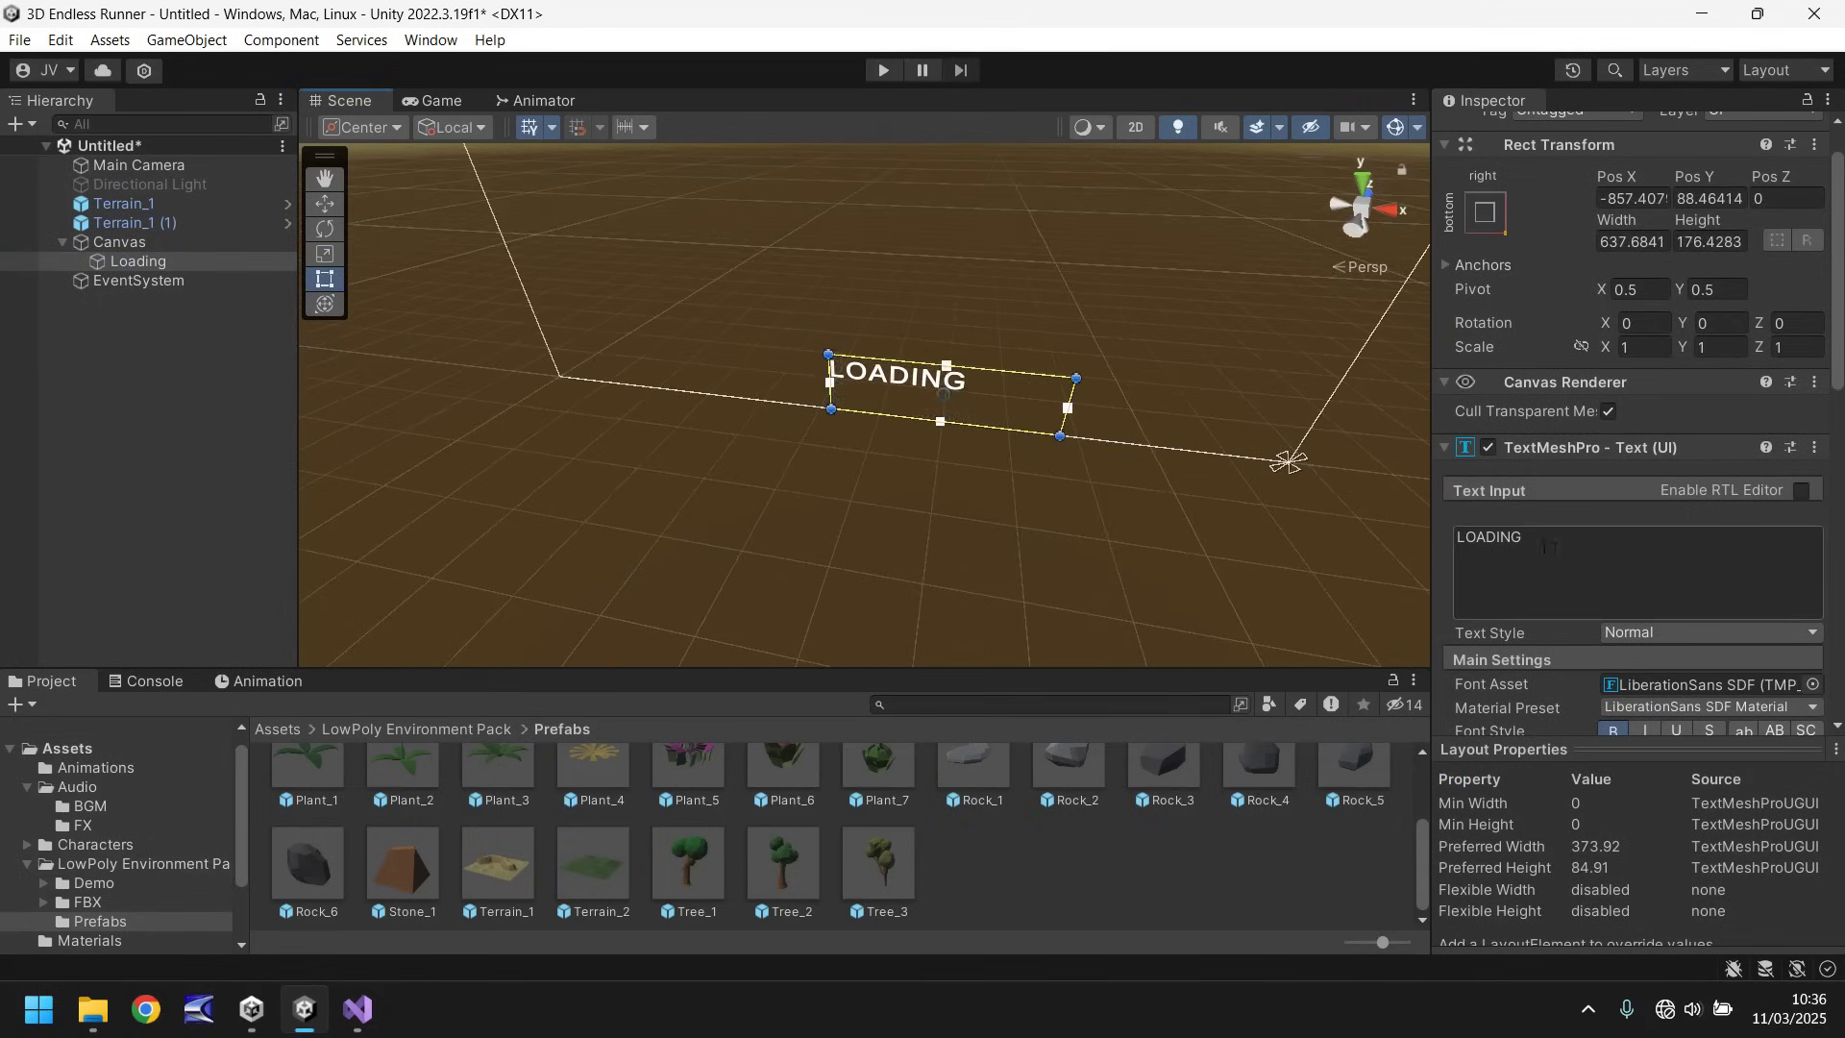
scroll(1561, 576, down, 5)
Step: Centre the text horizontally and vertically and move the box to the canvas's bottom-right
click(1638, 565)
click(1639, 592)
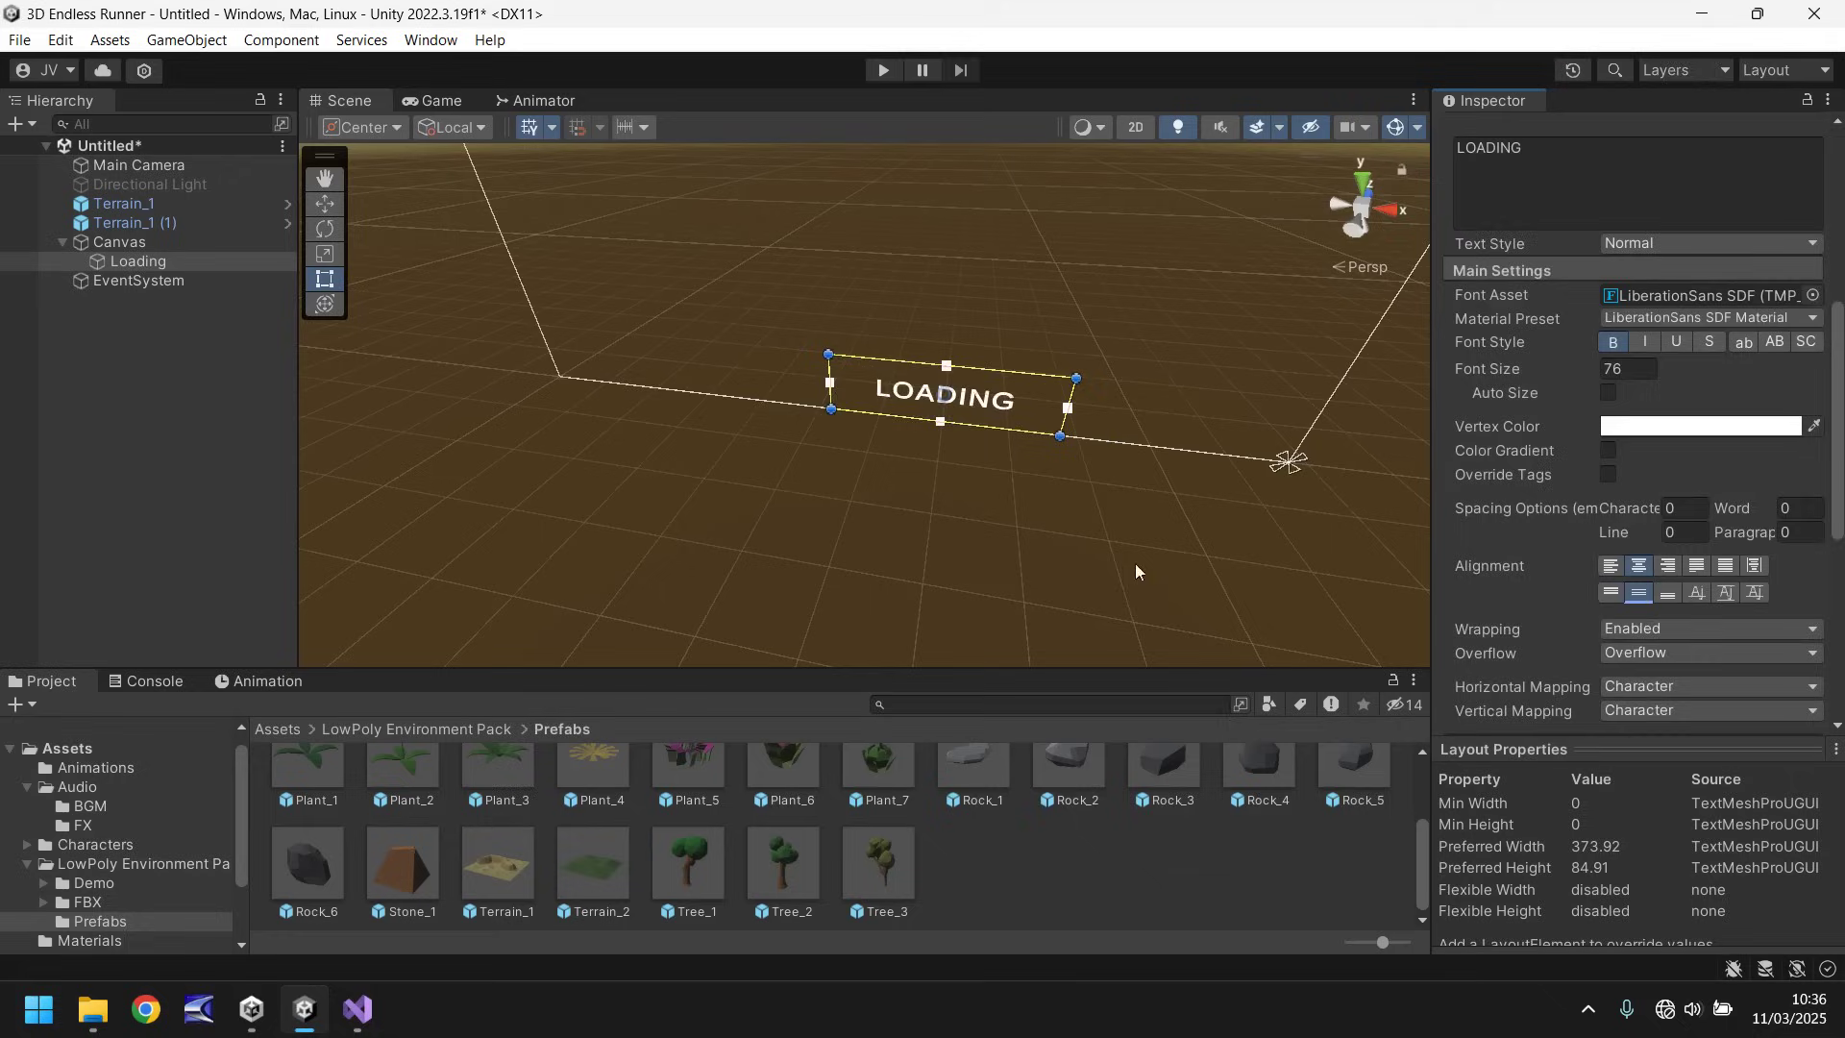
drag(1006, 404, 1230, 423)
click(434, 100)
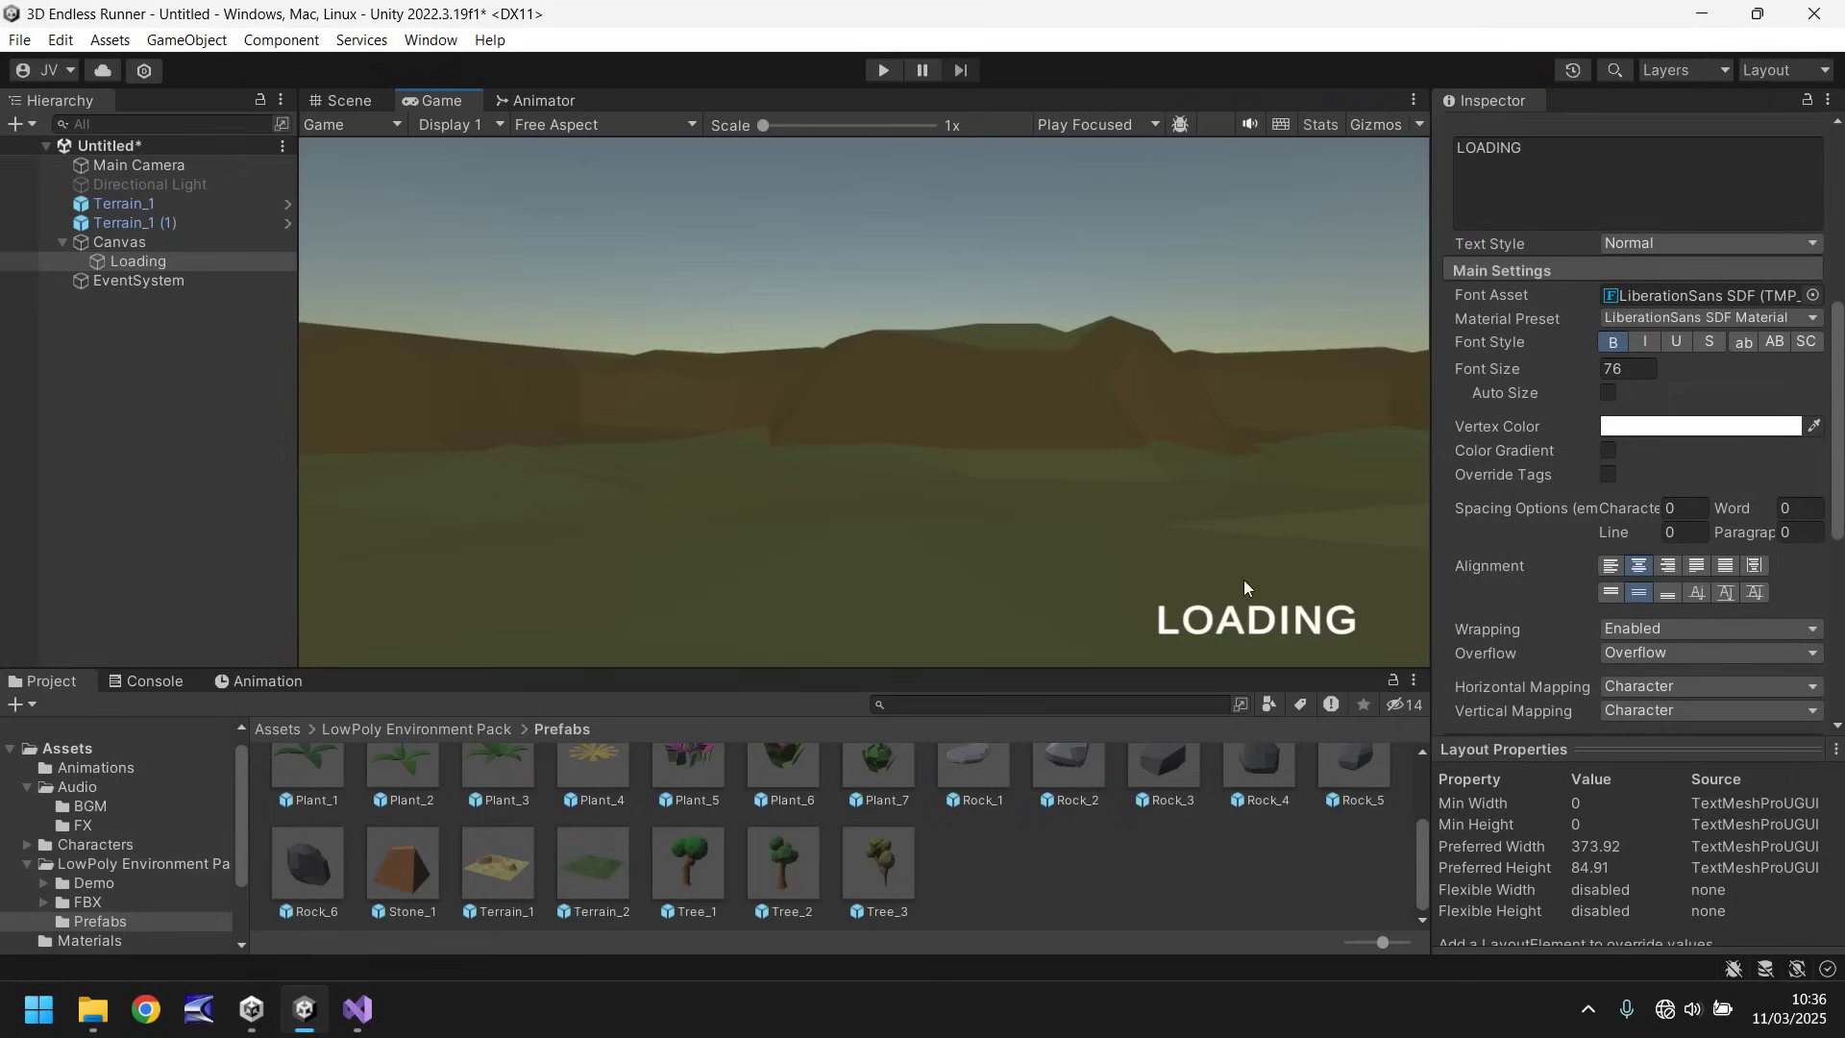
click(345, 100)
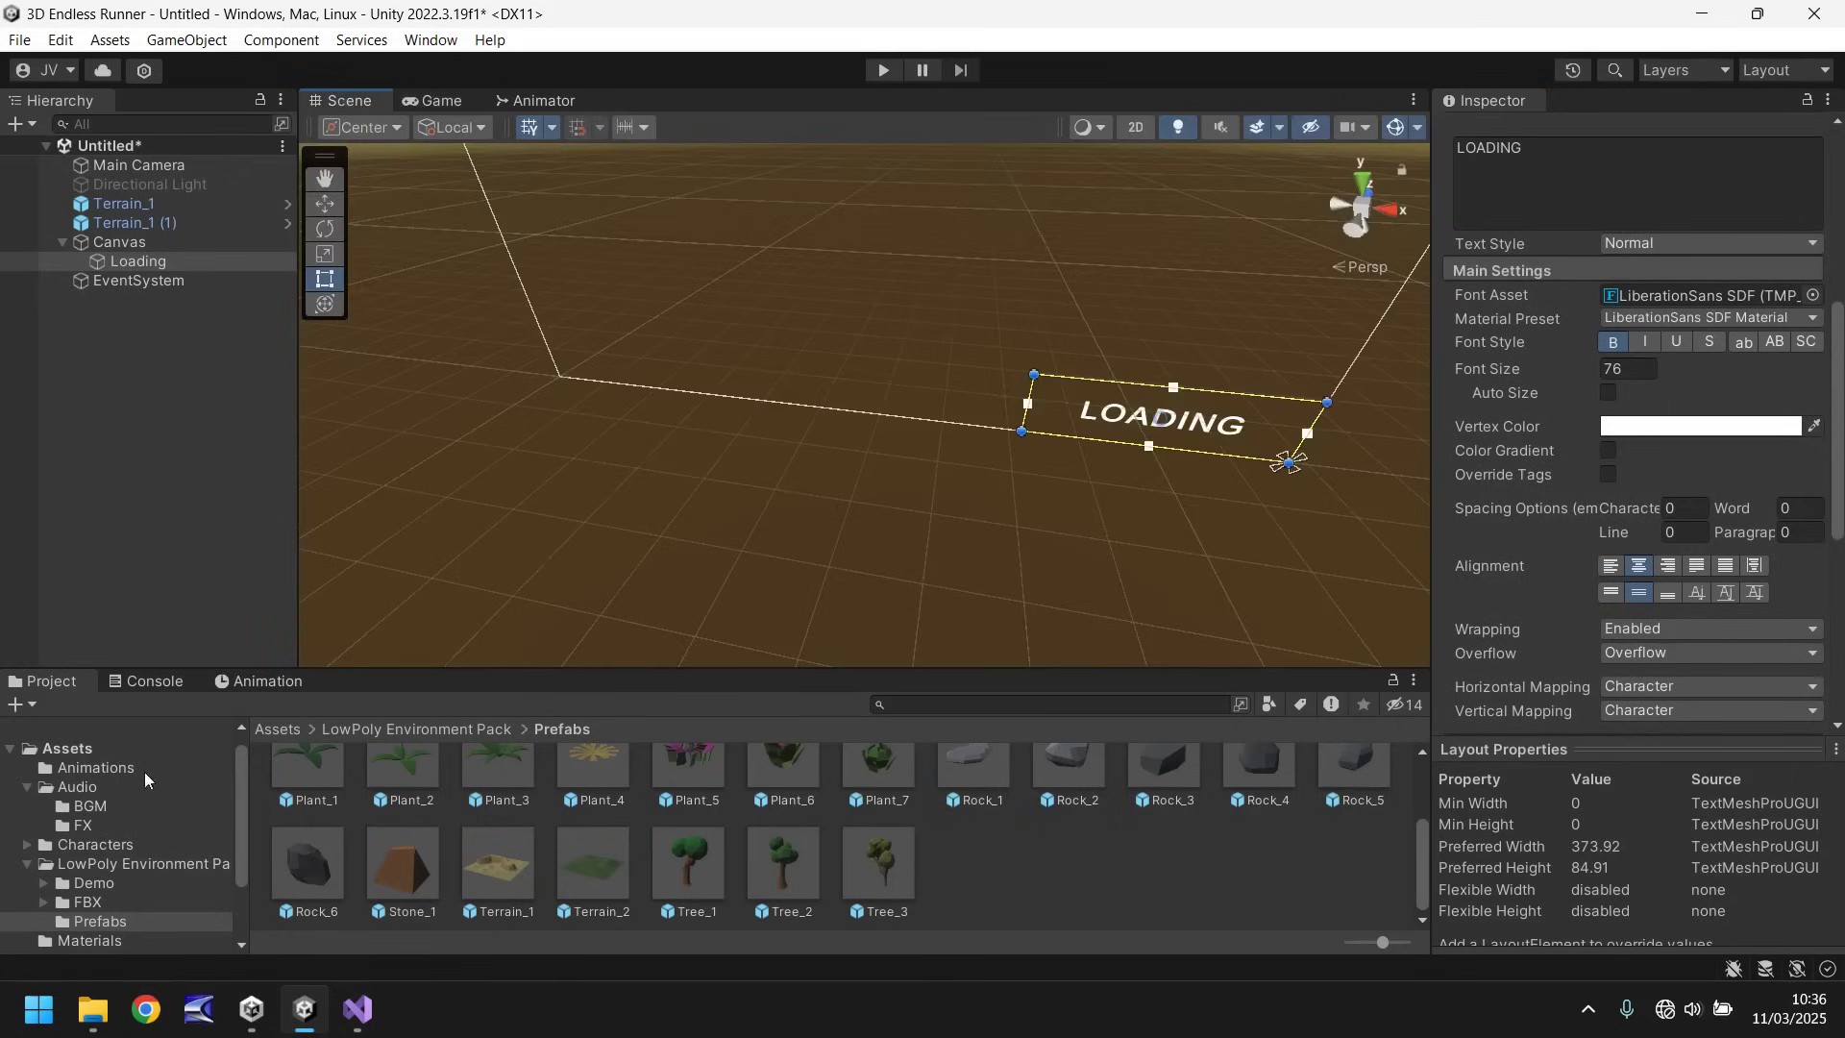
Step: Create an empty LoadingAnim animation clip for the Loading text in the Animations folder
click(96, 768)
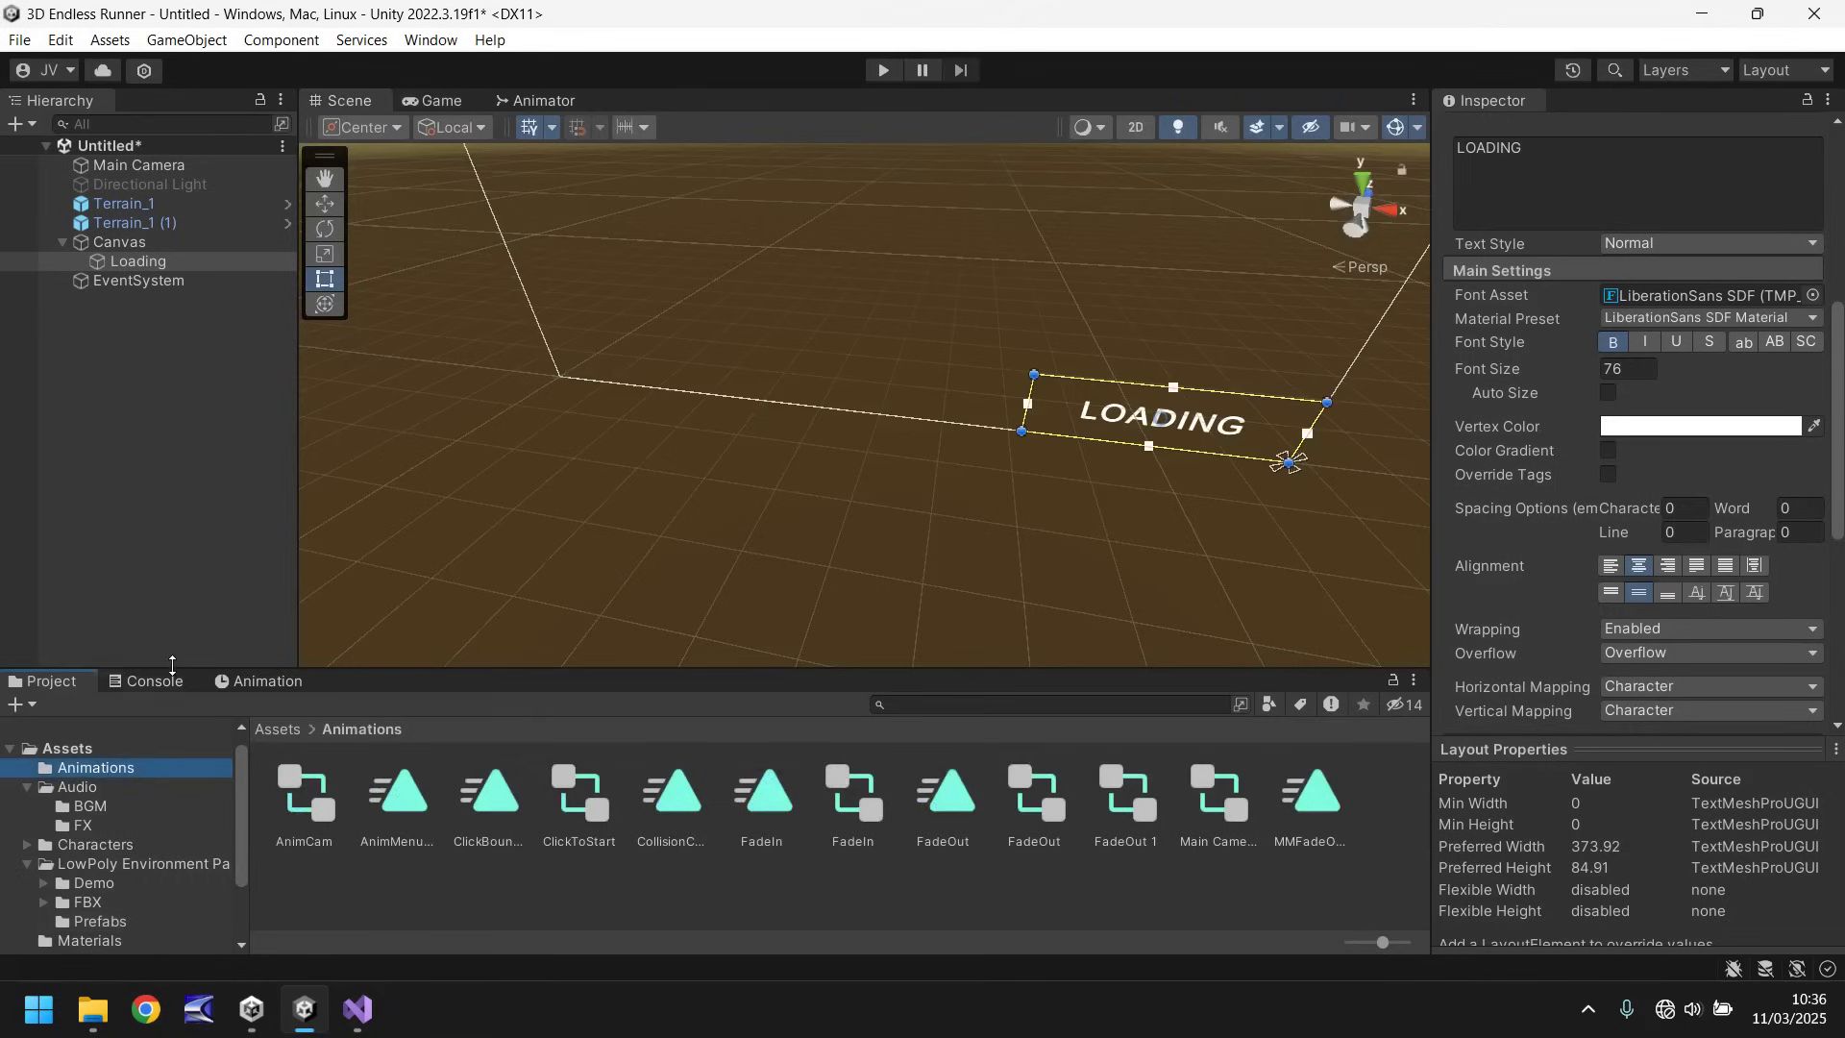
click(257, 678)
click(903, 865)
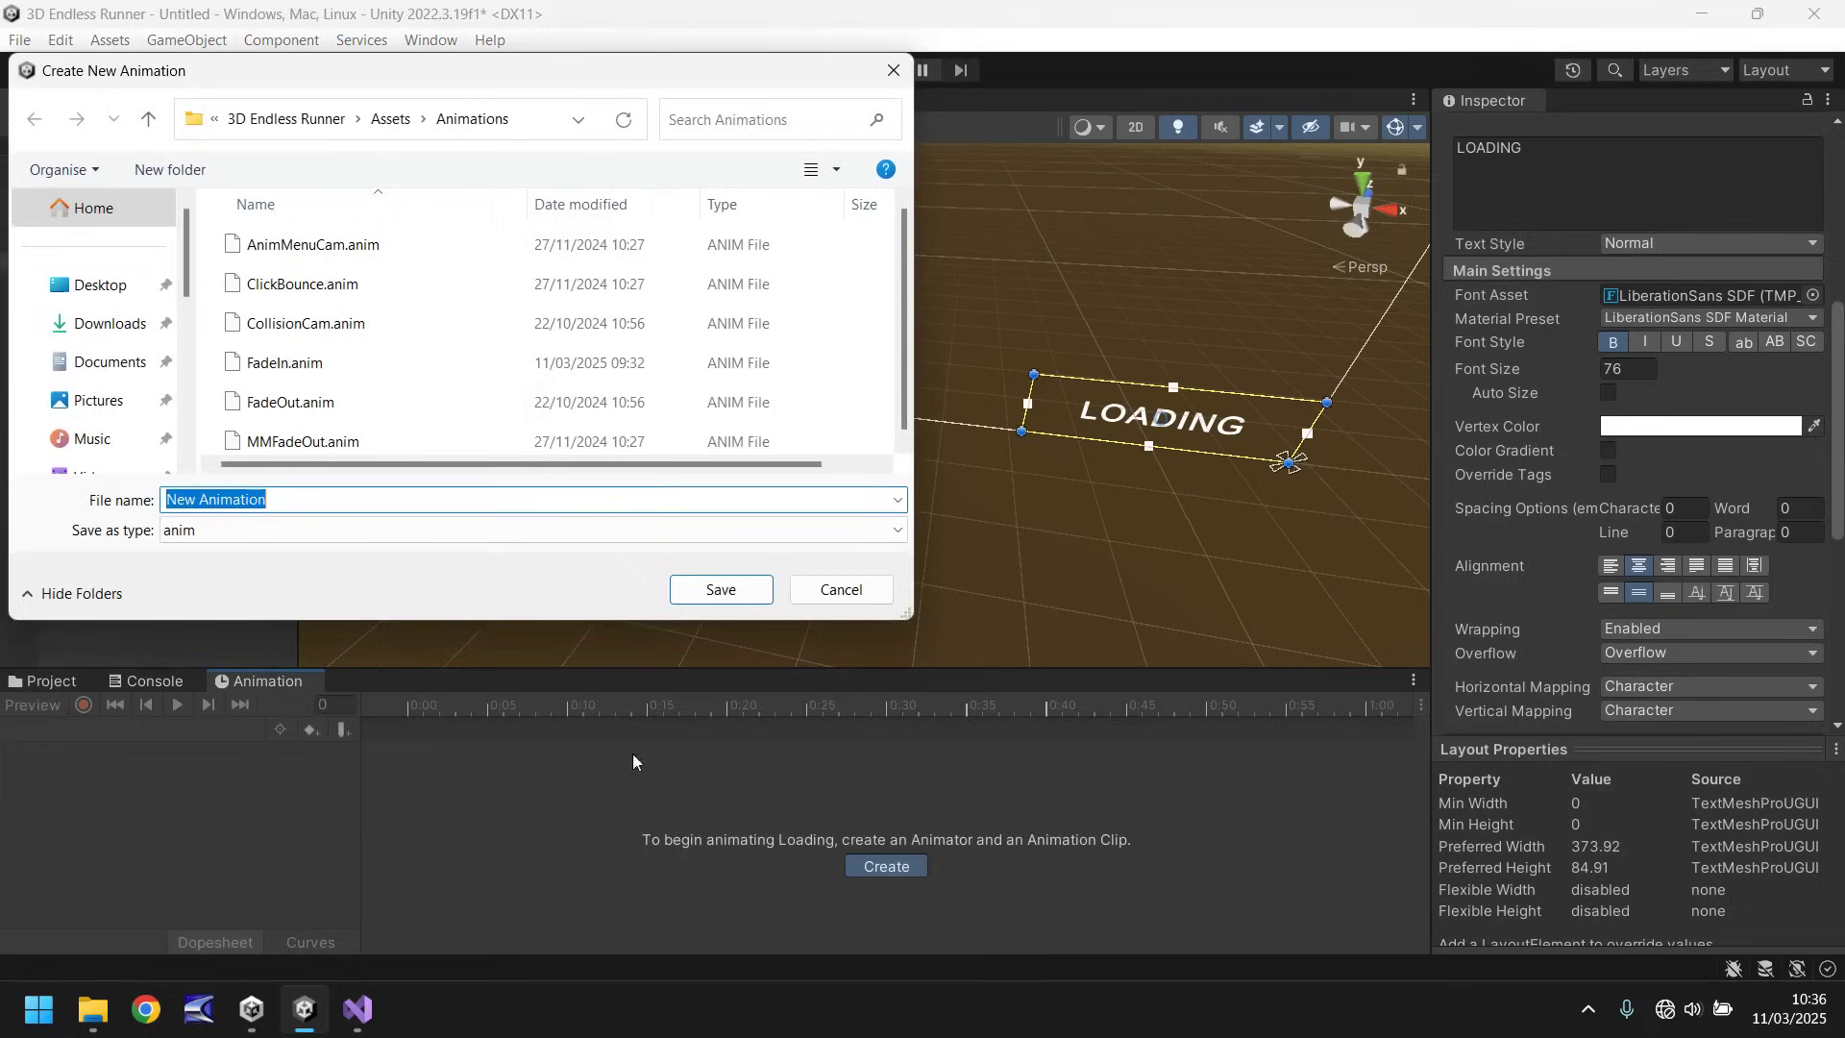
text(lOA)
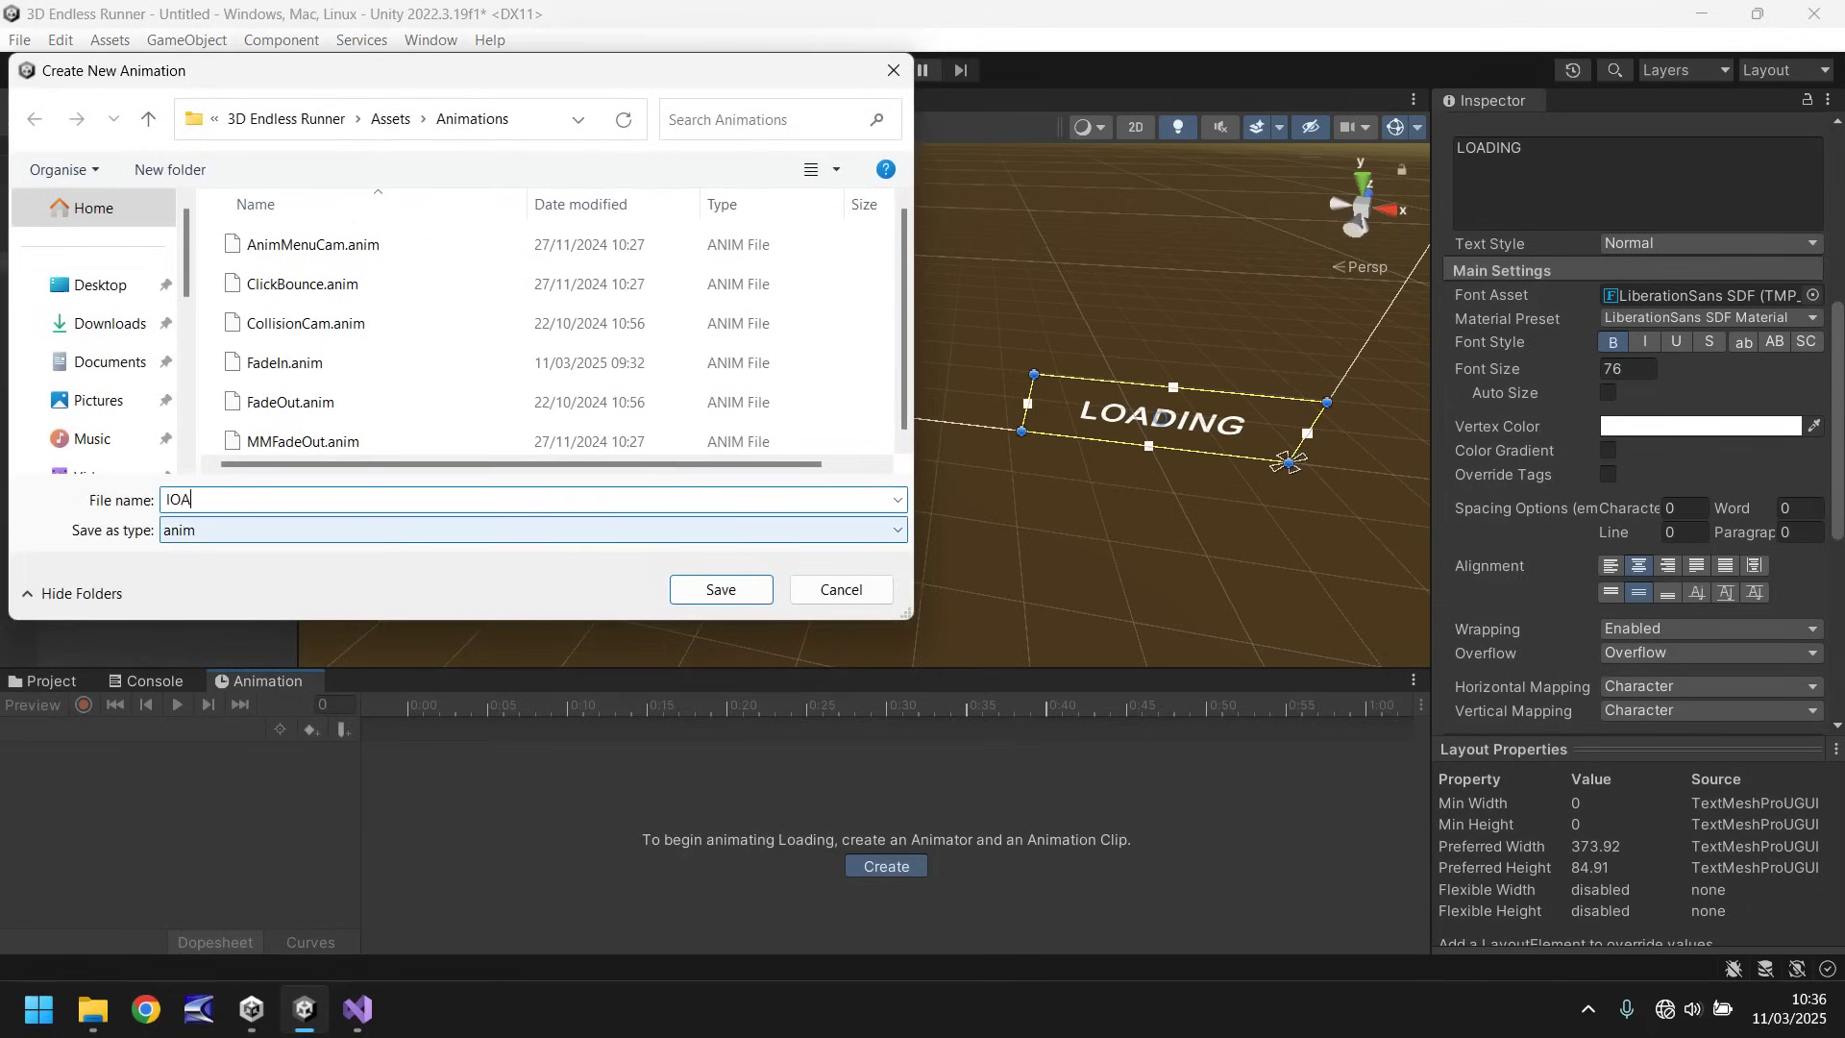
key(BackSpace)
key(BackSpace)
key(BackSpace)
text(loadi)
key(BackSpace)
key(BackSpace)
key(BackSpace)
key(BackSpace)
key(BackSpace)
key(BackSpace)
key(BackSpace)
text(LoadingAnim)
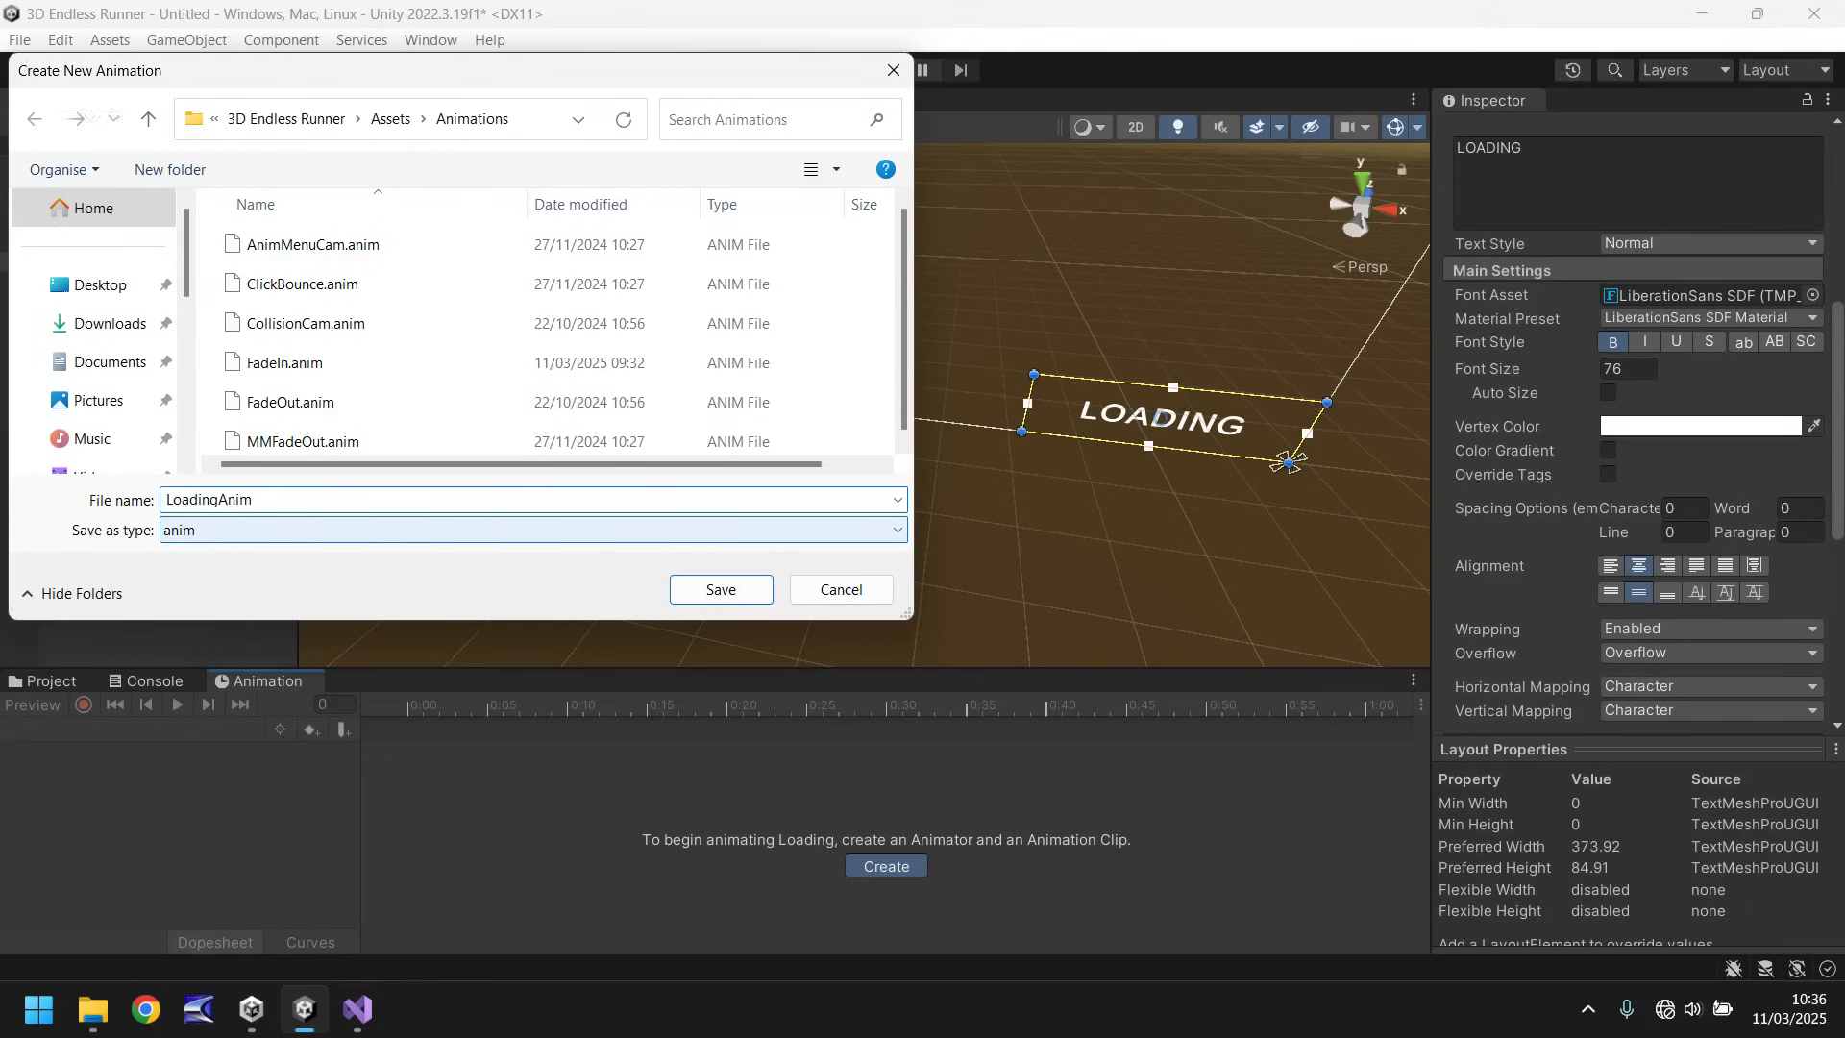
key(Return)
Step: Record font size keyframes of 76 at frame 0 and 36 at frame 30
click(83, 704)
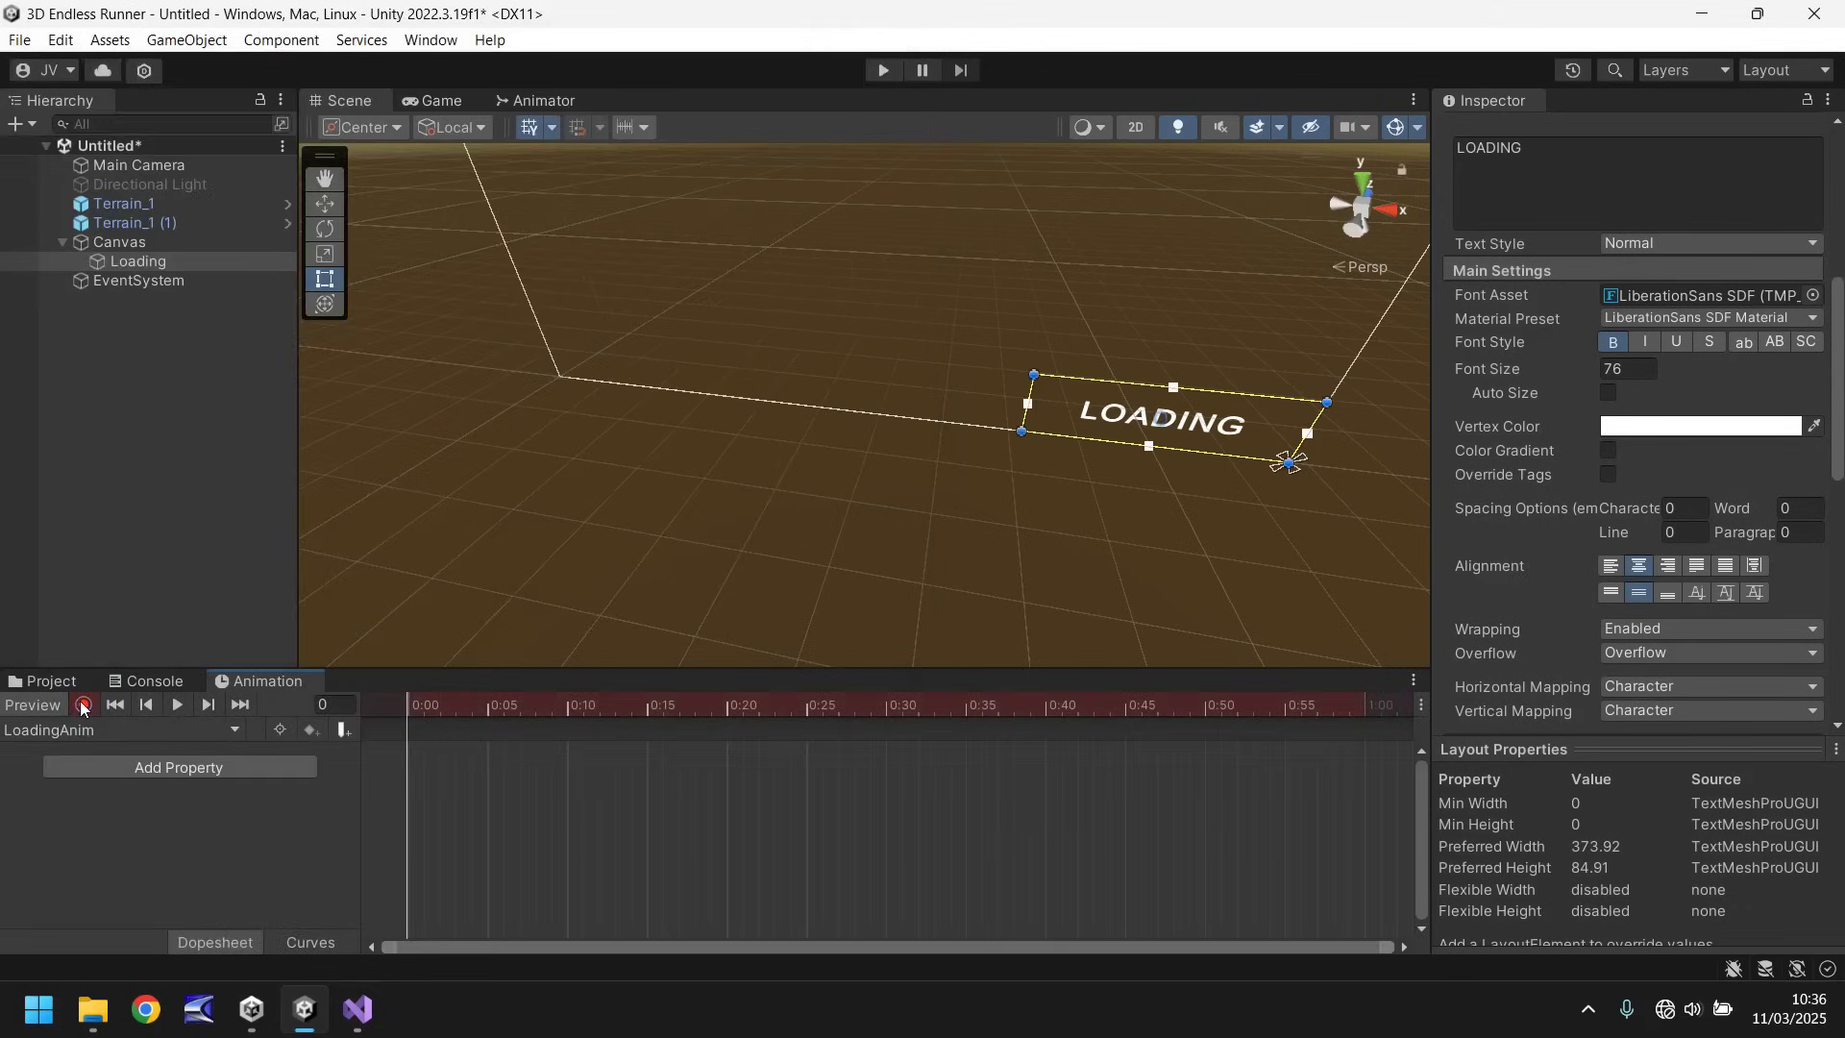
click(1631, 369)
key(Return)
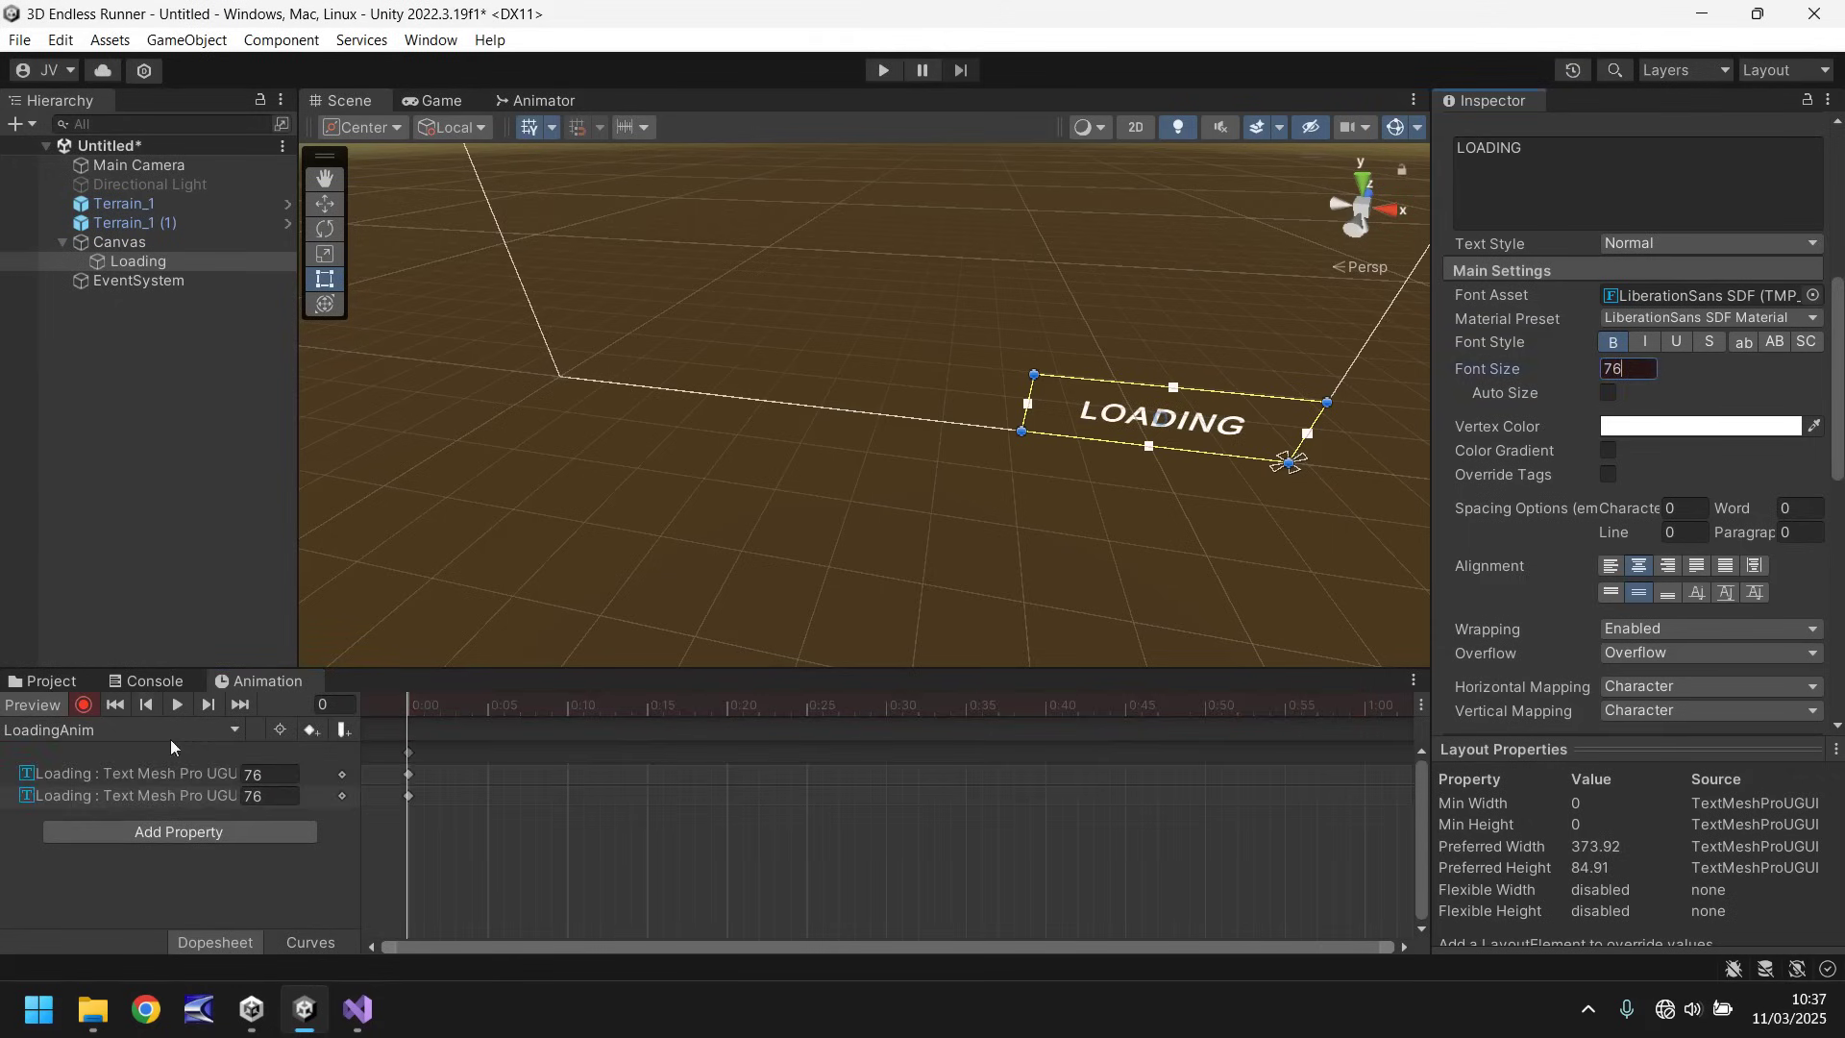
click(339, 704)
key(Return)
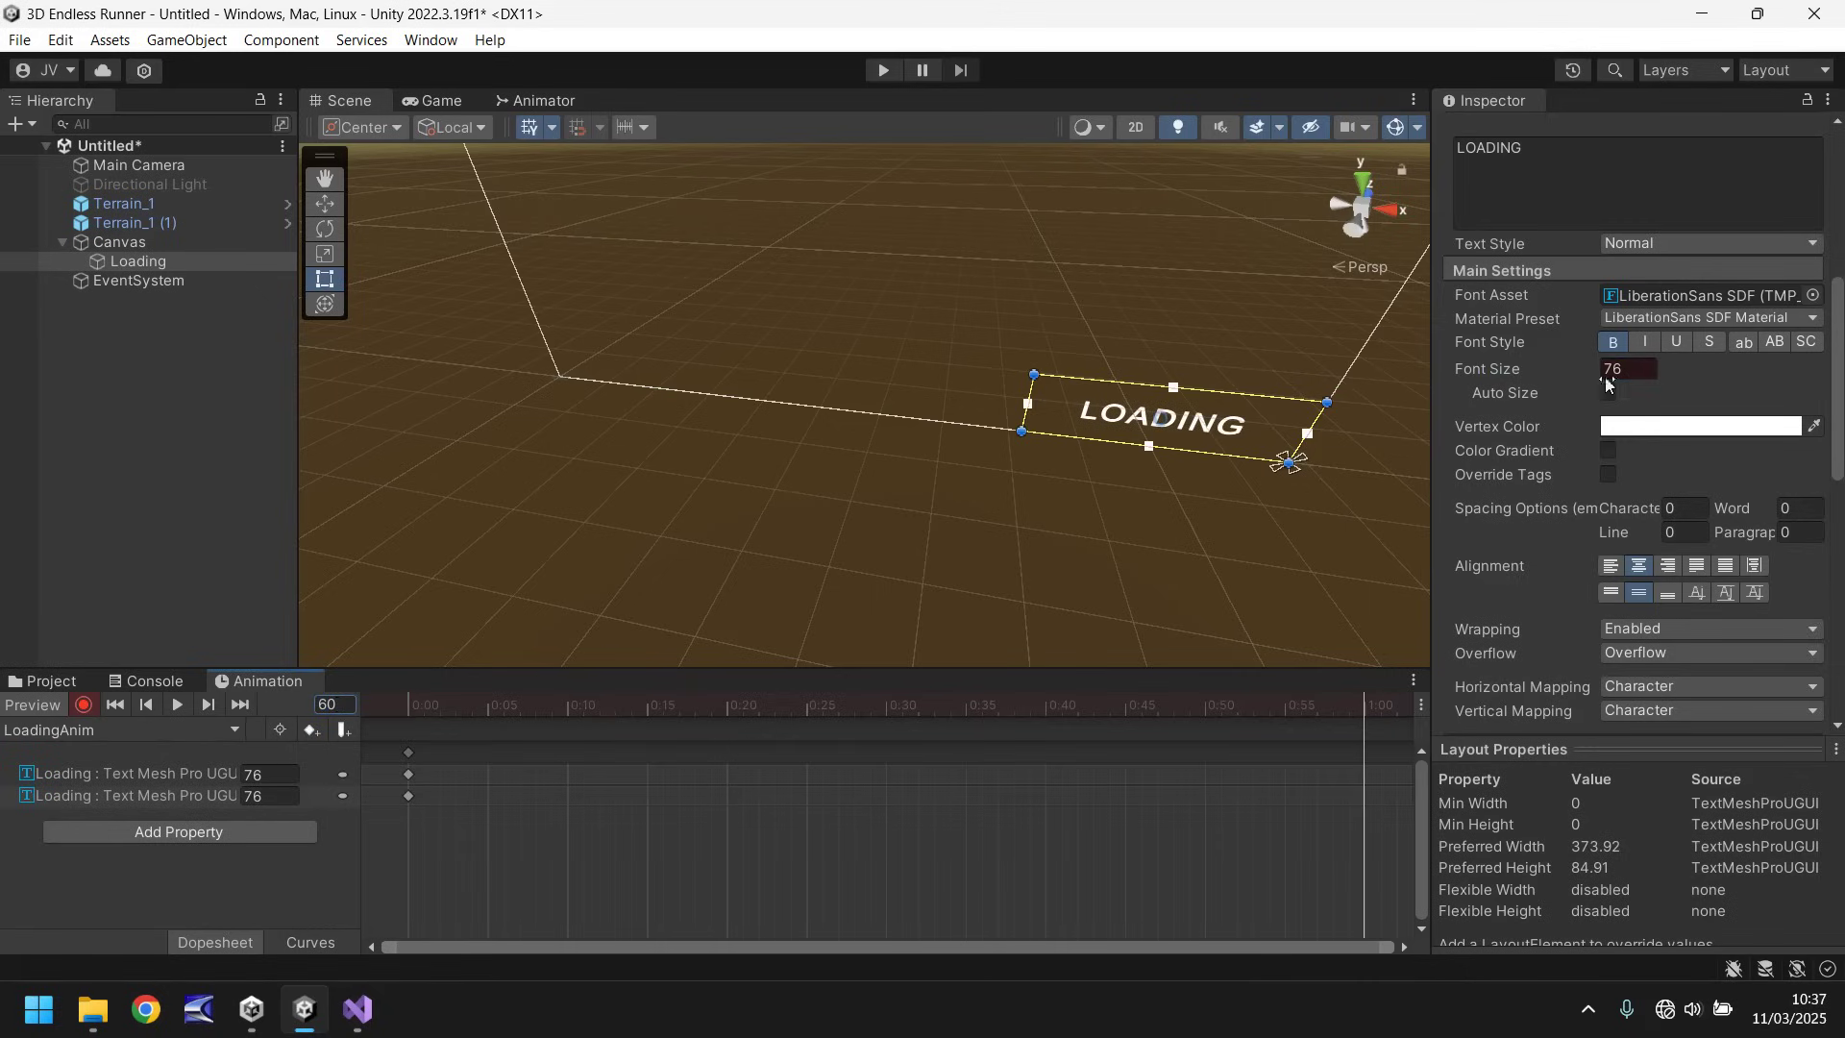
click(330, 706)
text(30)
key(Return)
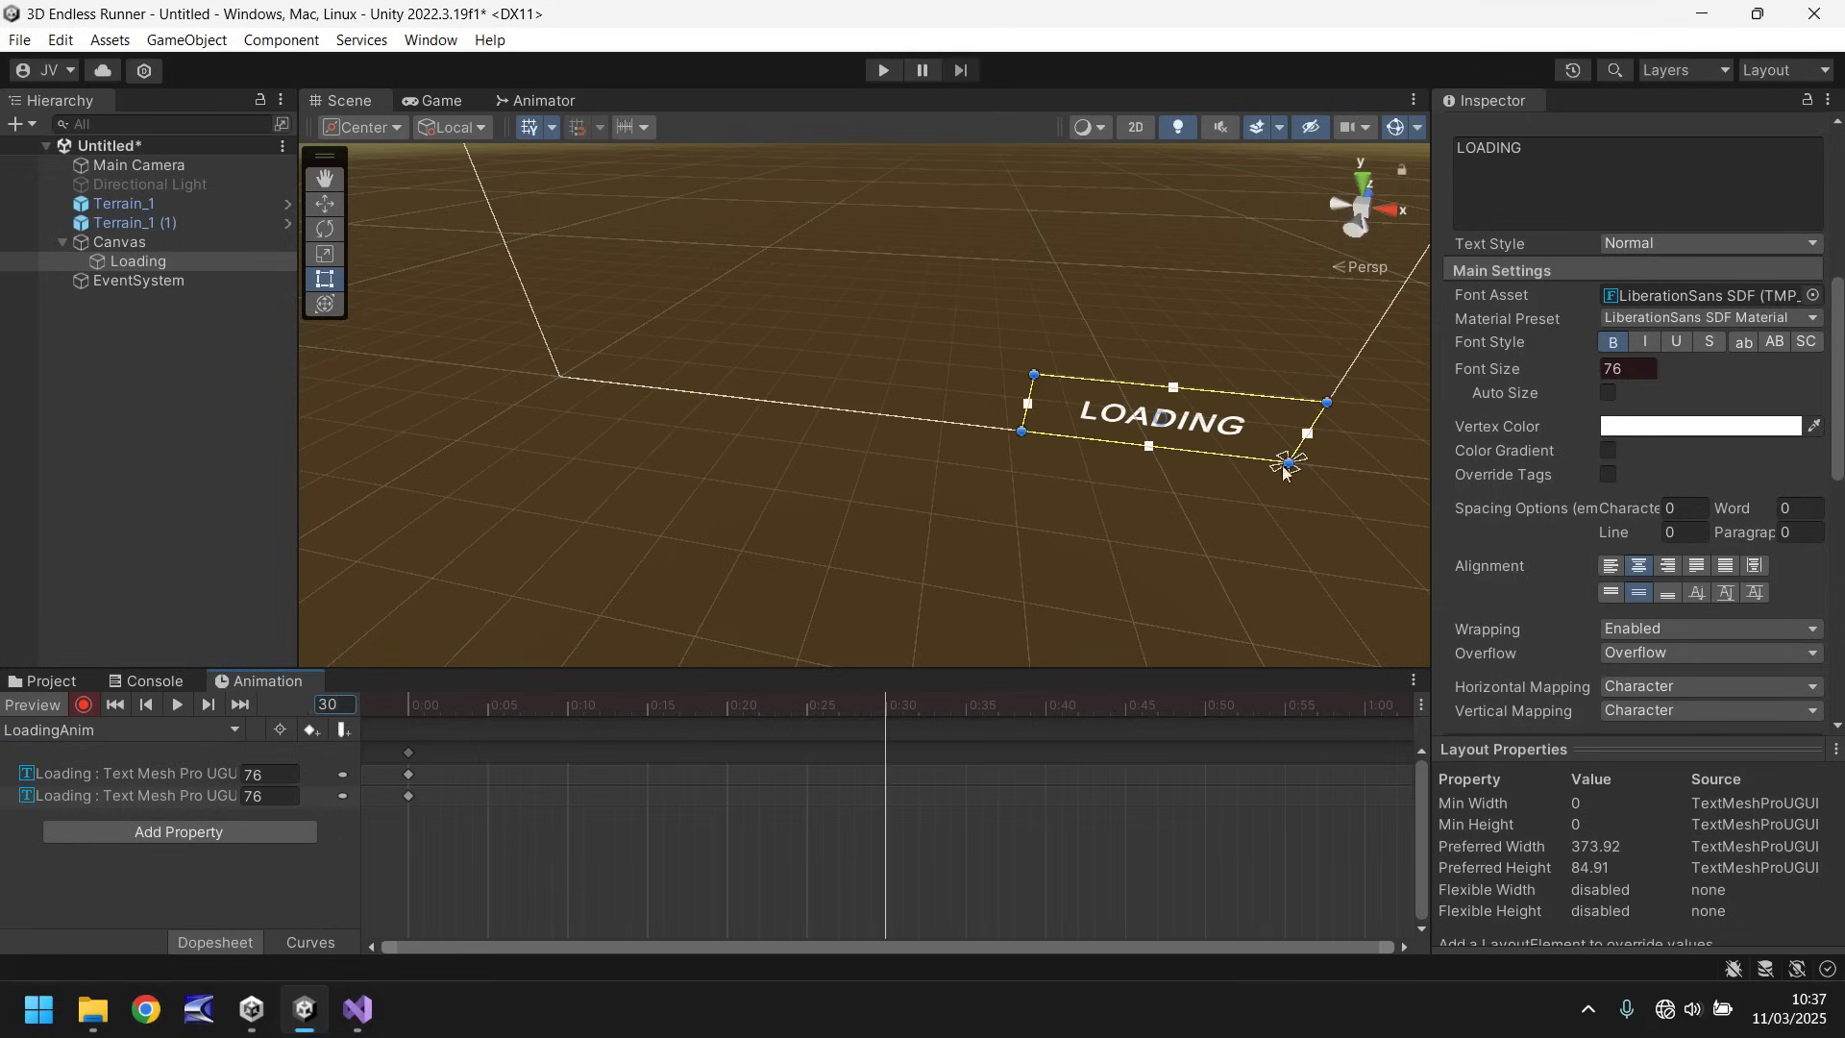
click(1594, 369)
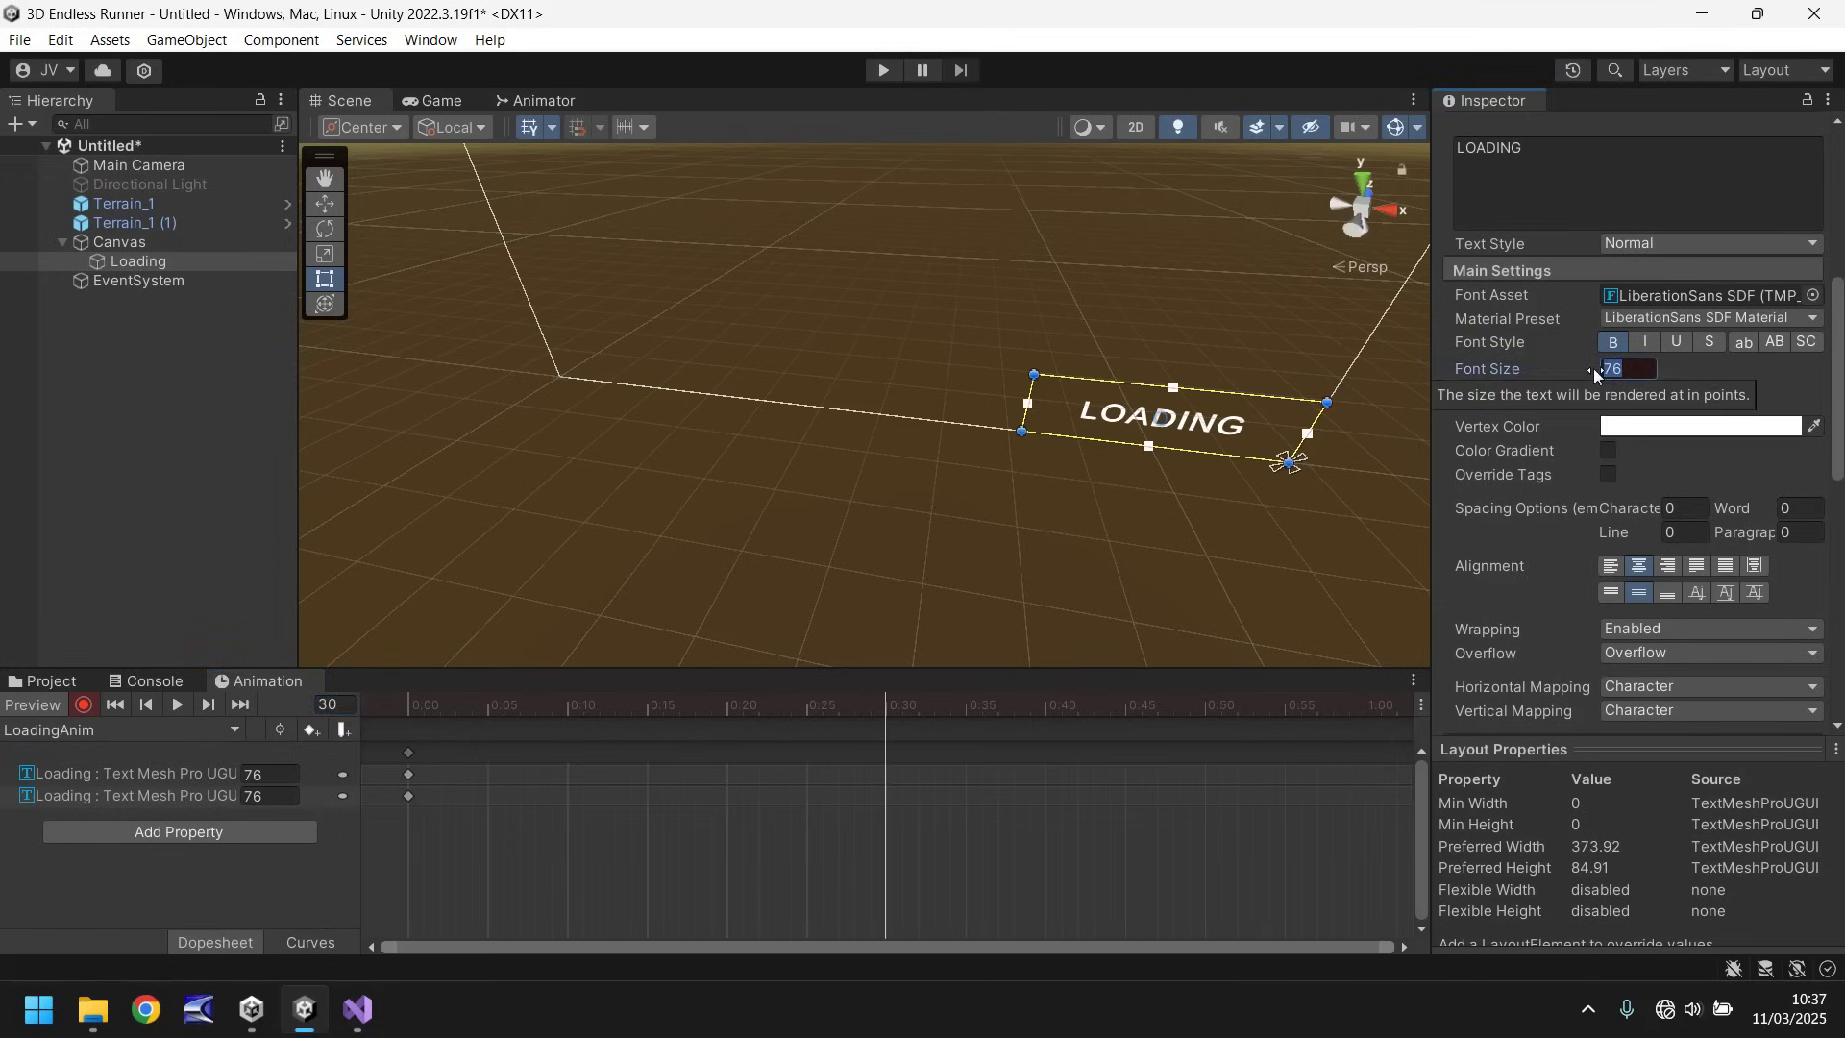
text(36)
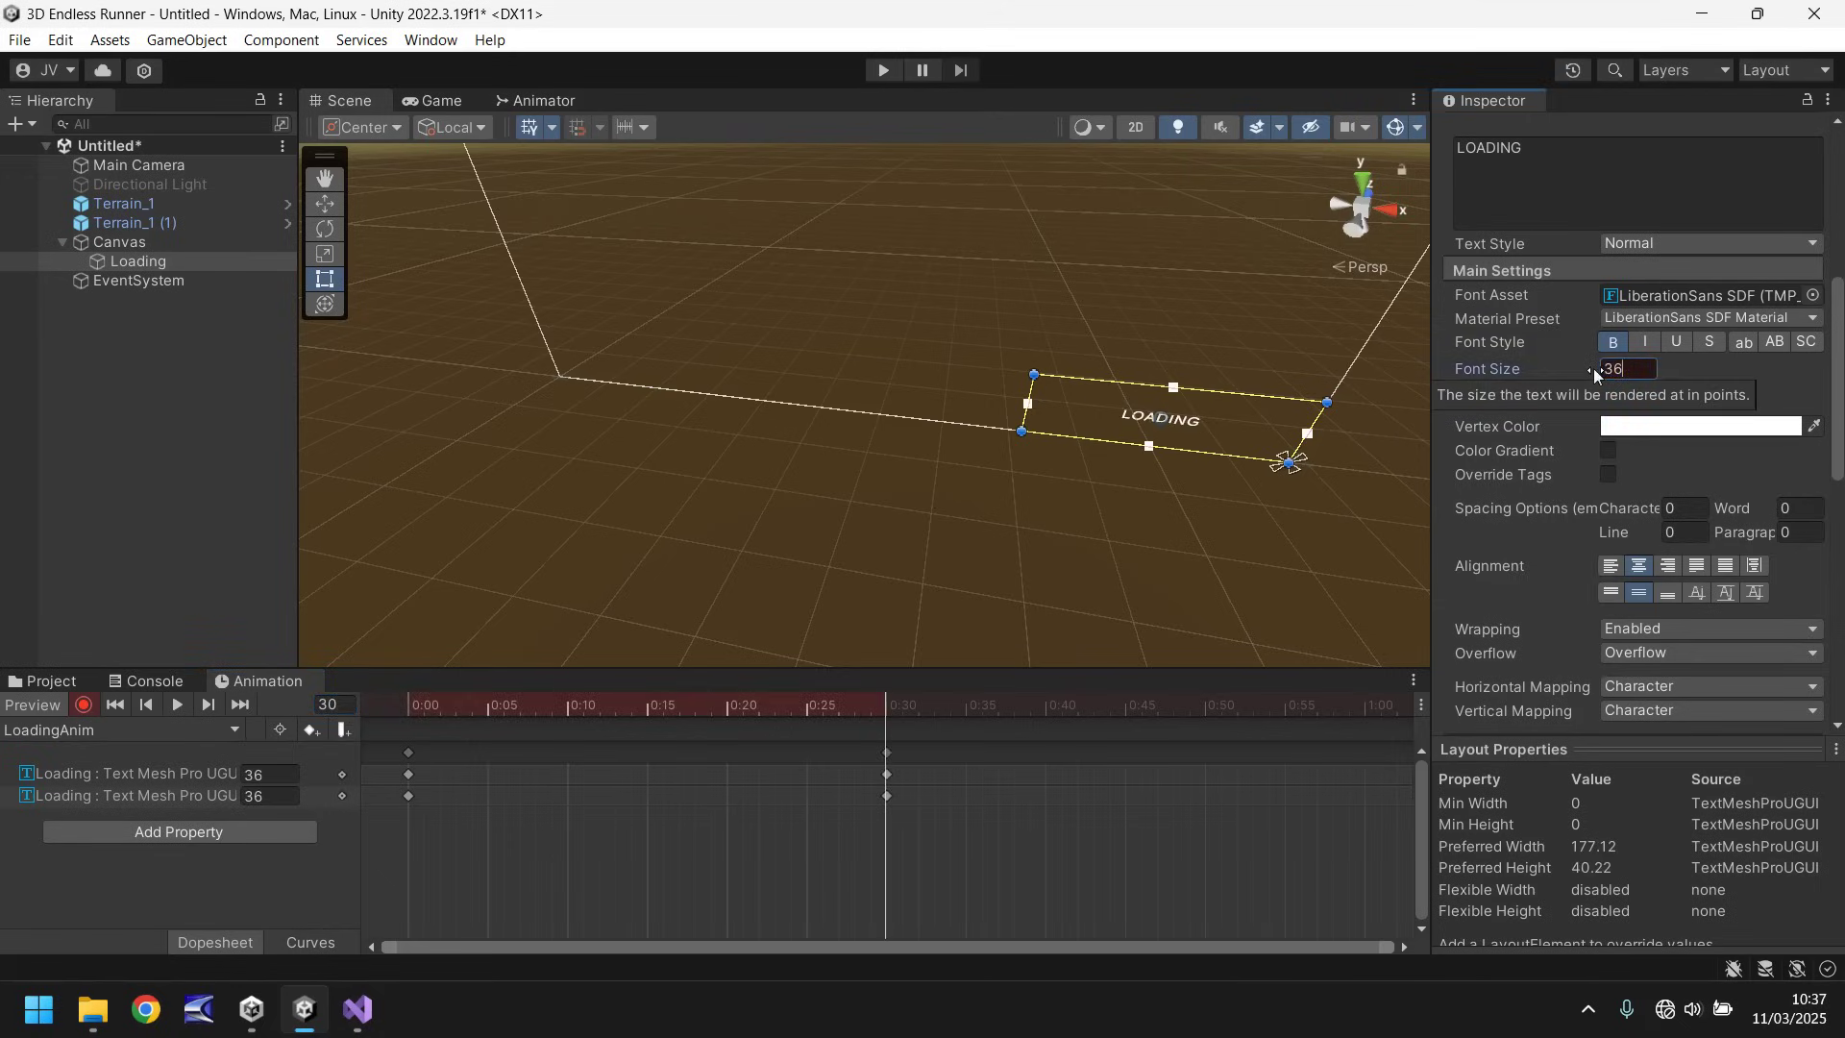
Step: Key font size 76 at frame 60, stop recording, and run the scene
click(344, 703)
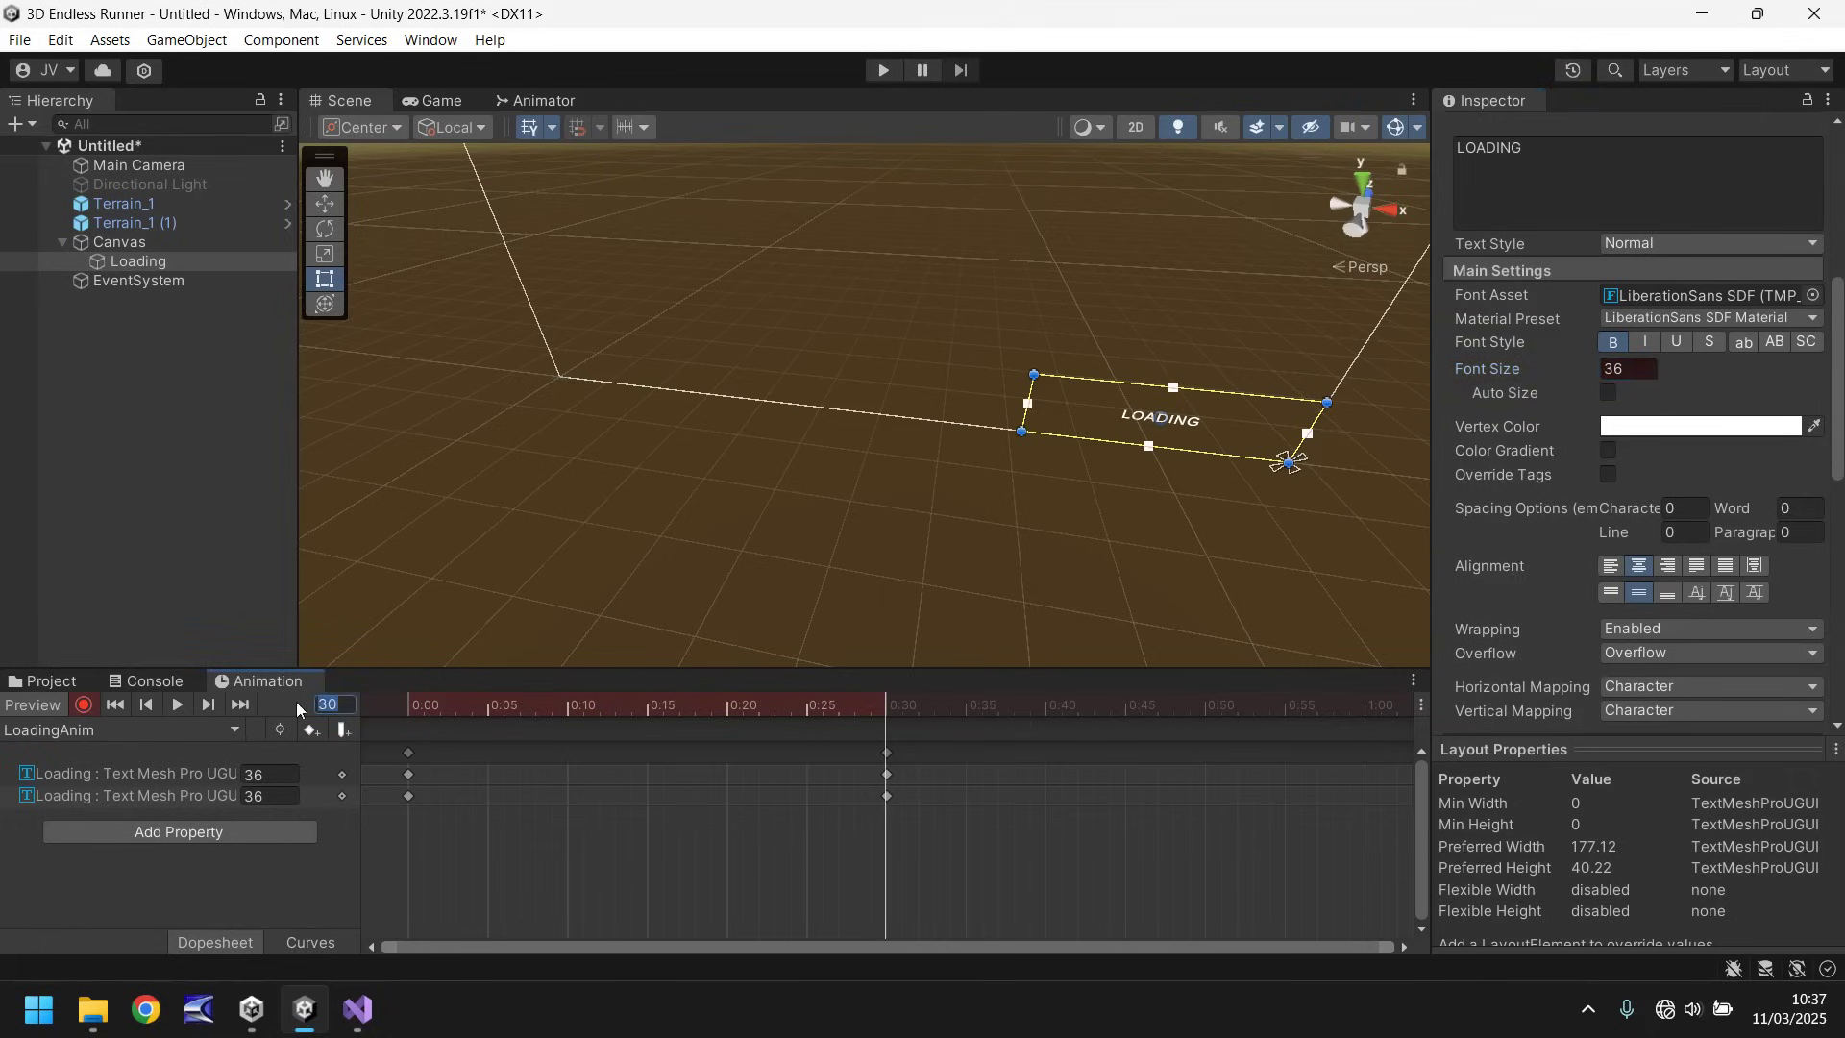
text(60)
key(Return)
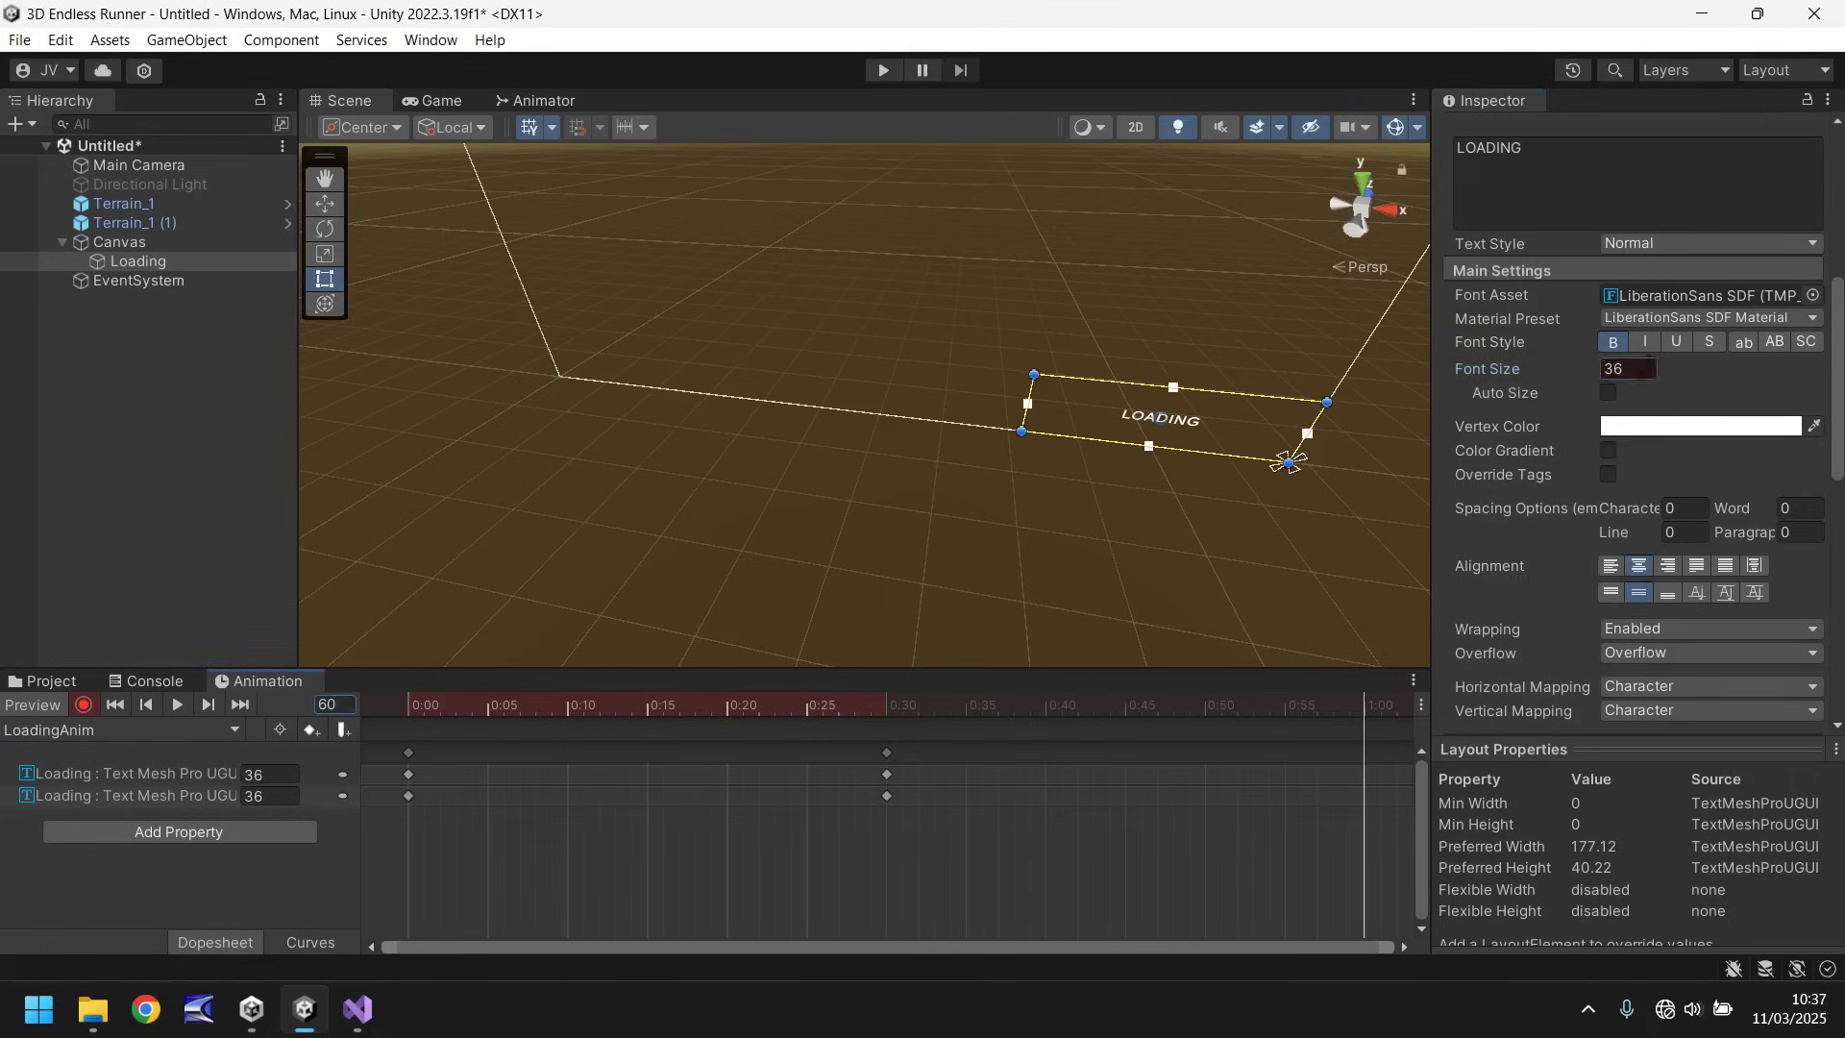
click(1626, 369)
text(76)
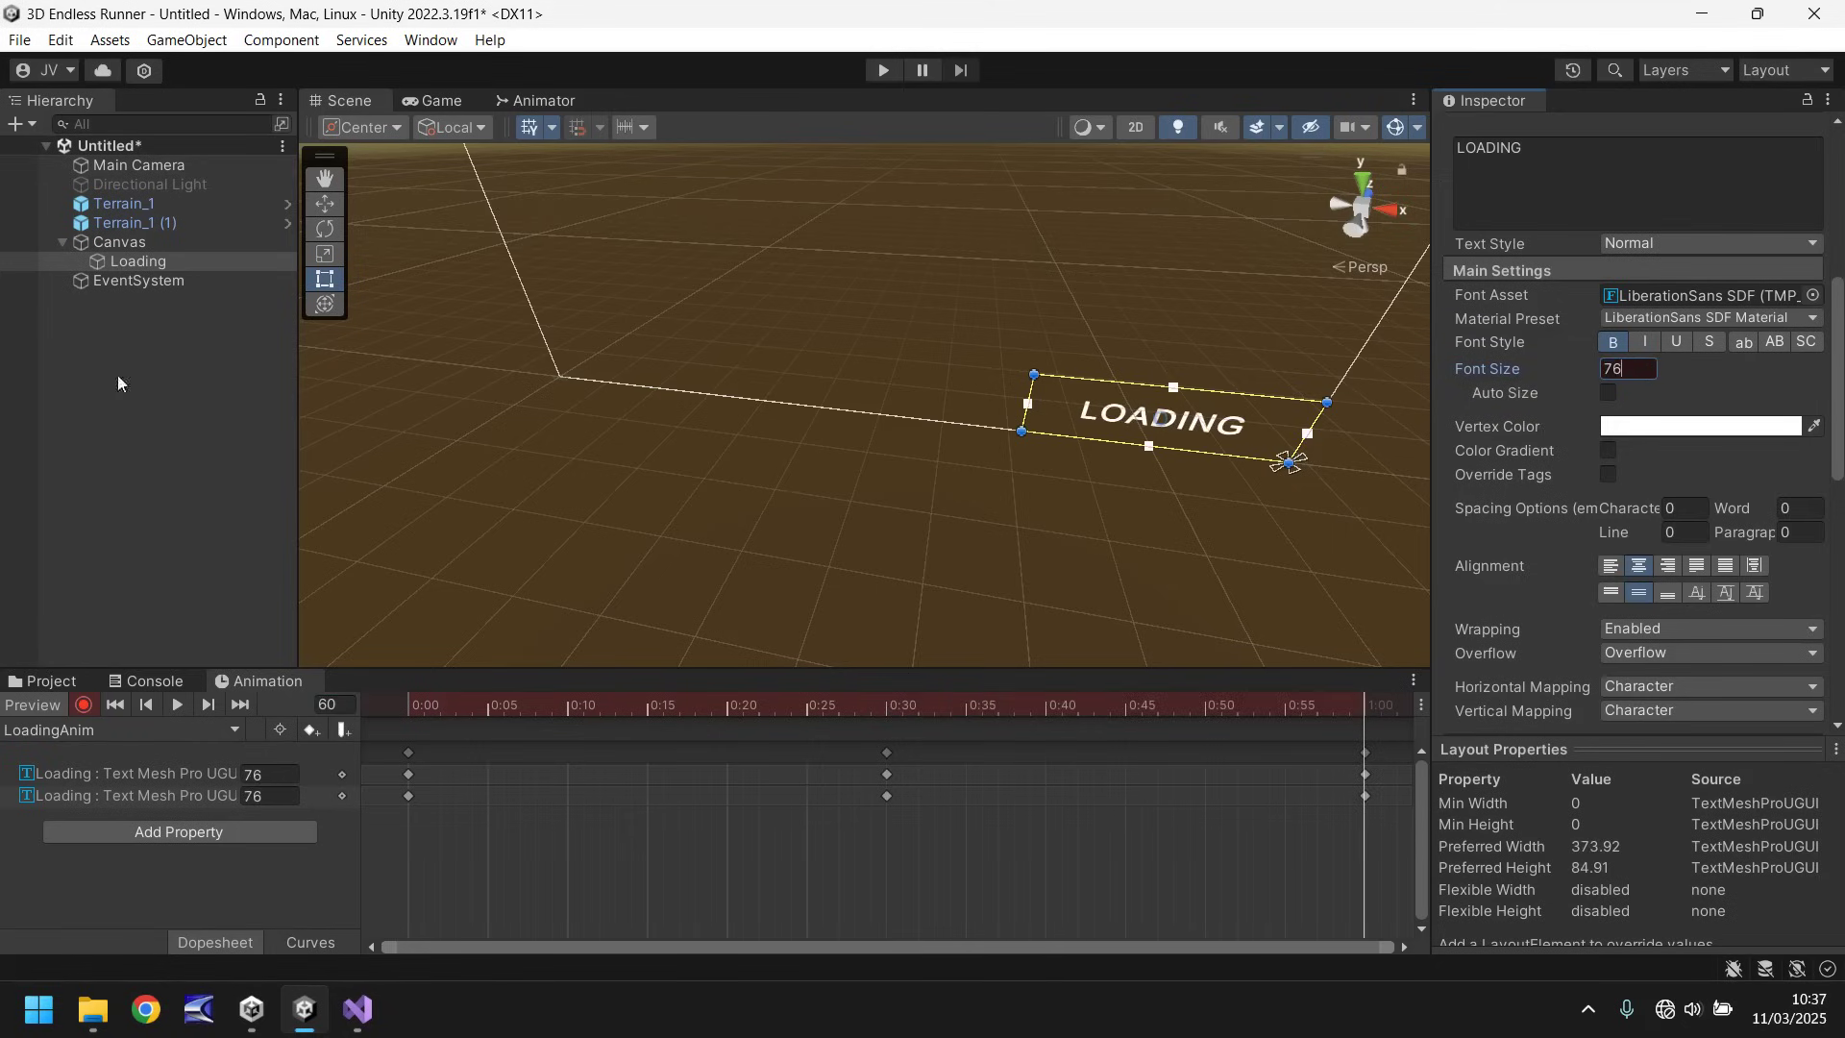
click(83, 704)
click(881, 72)
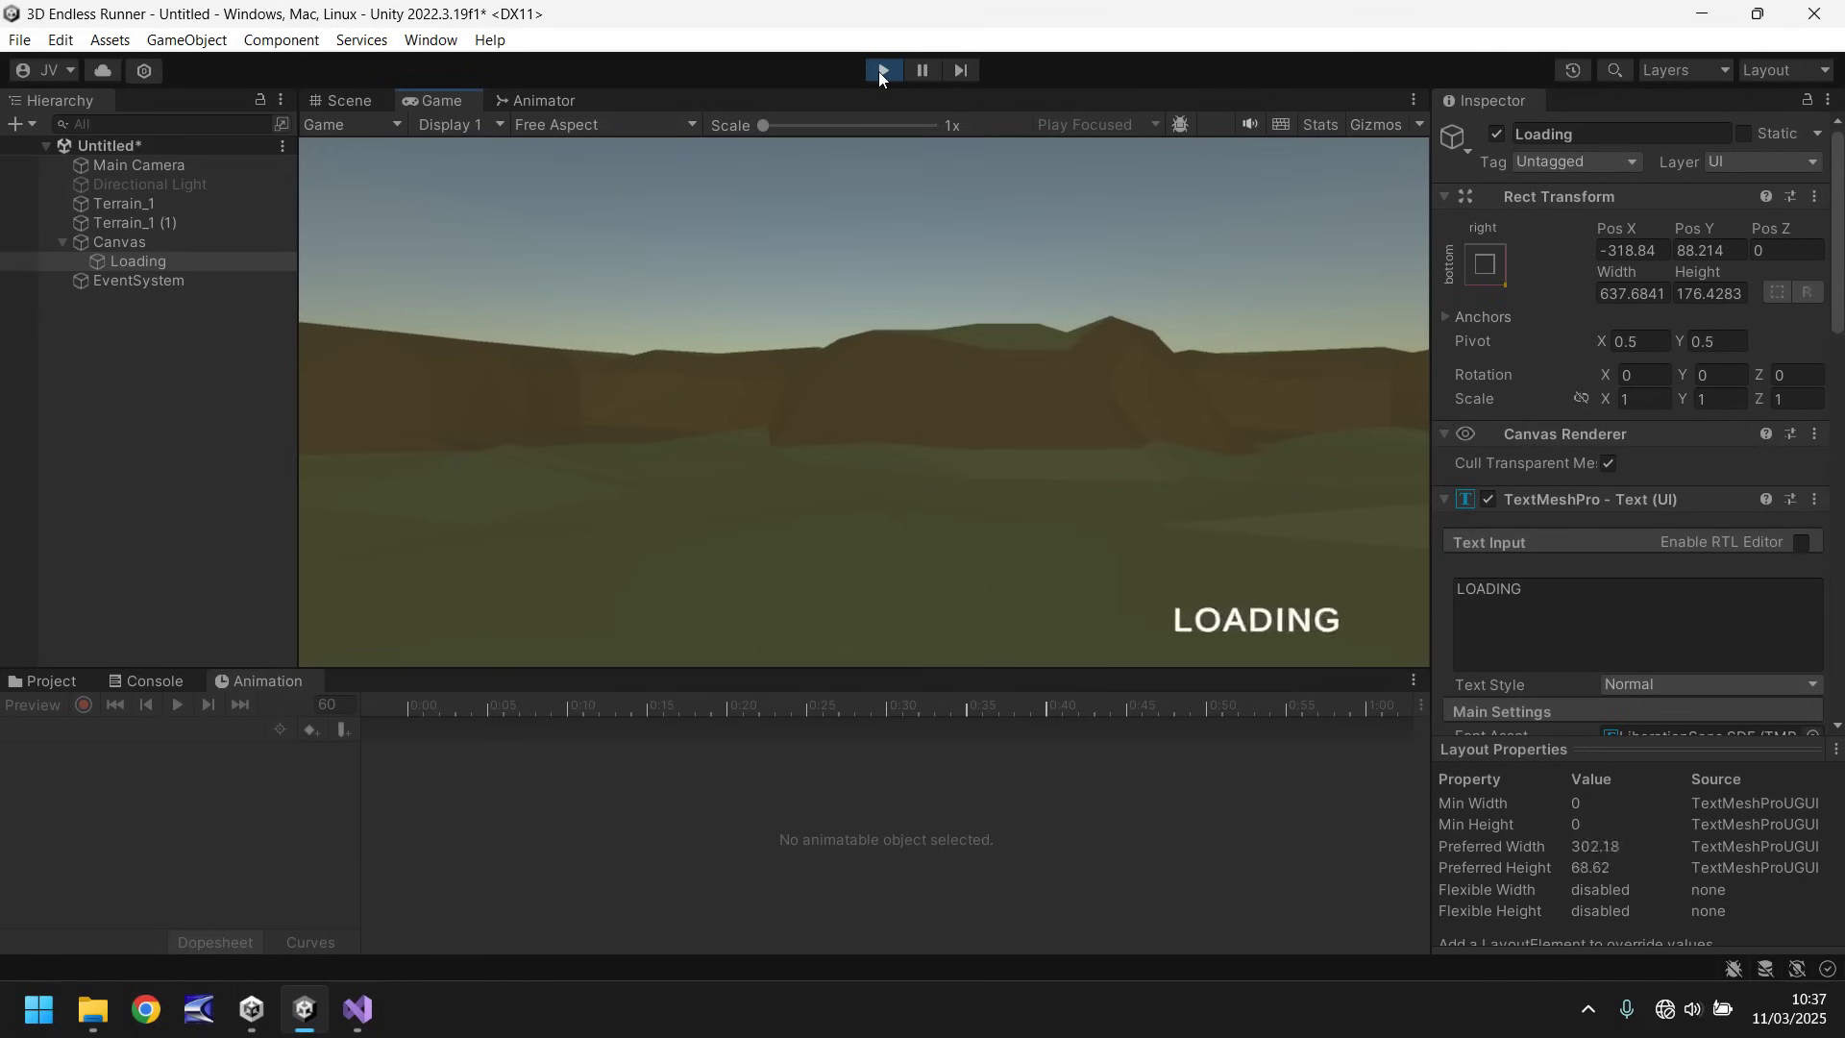
Step: Stop play mode and show the Animations folder assets in the Project panel
click(881, 70)
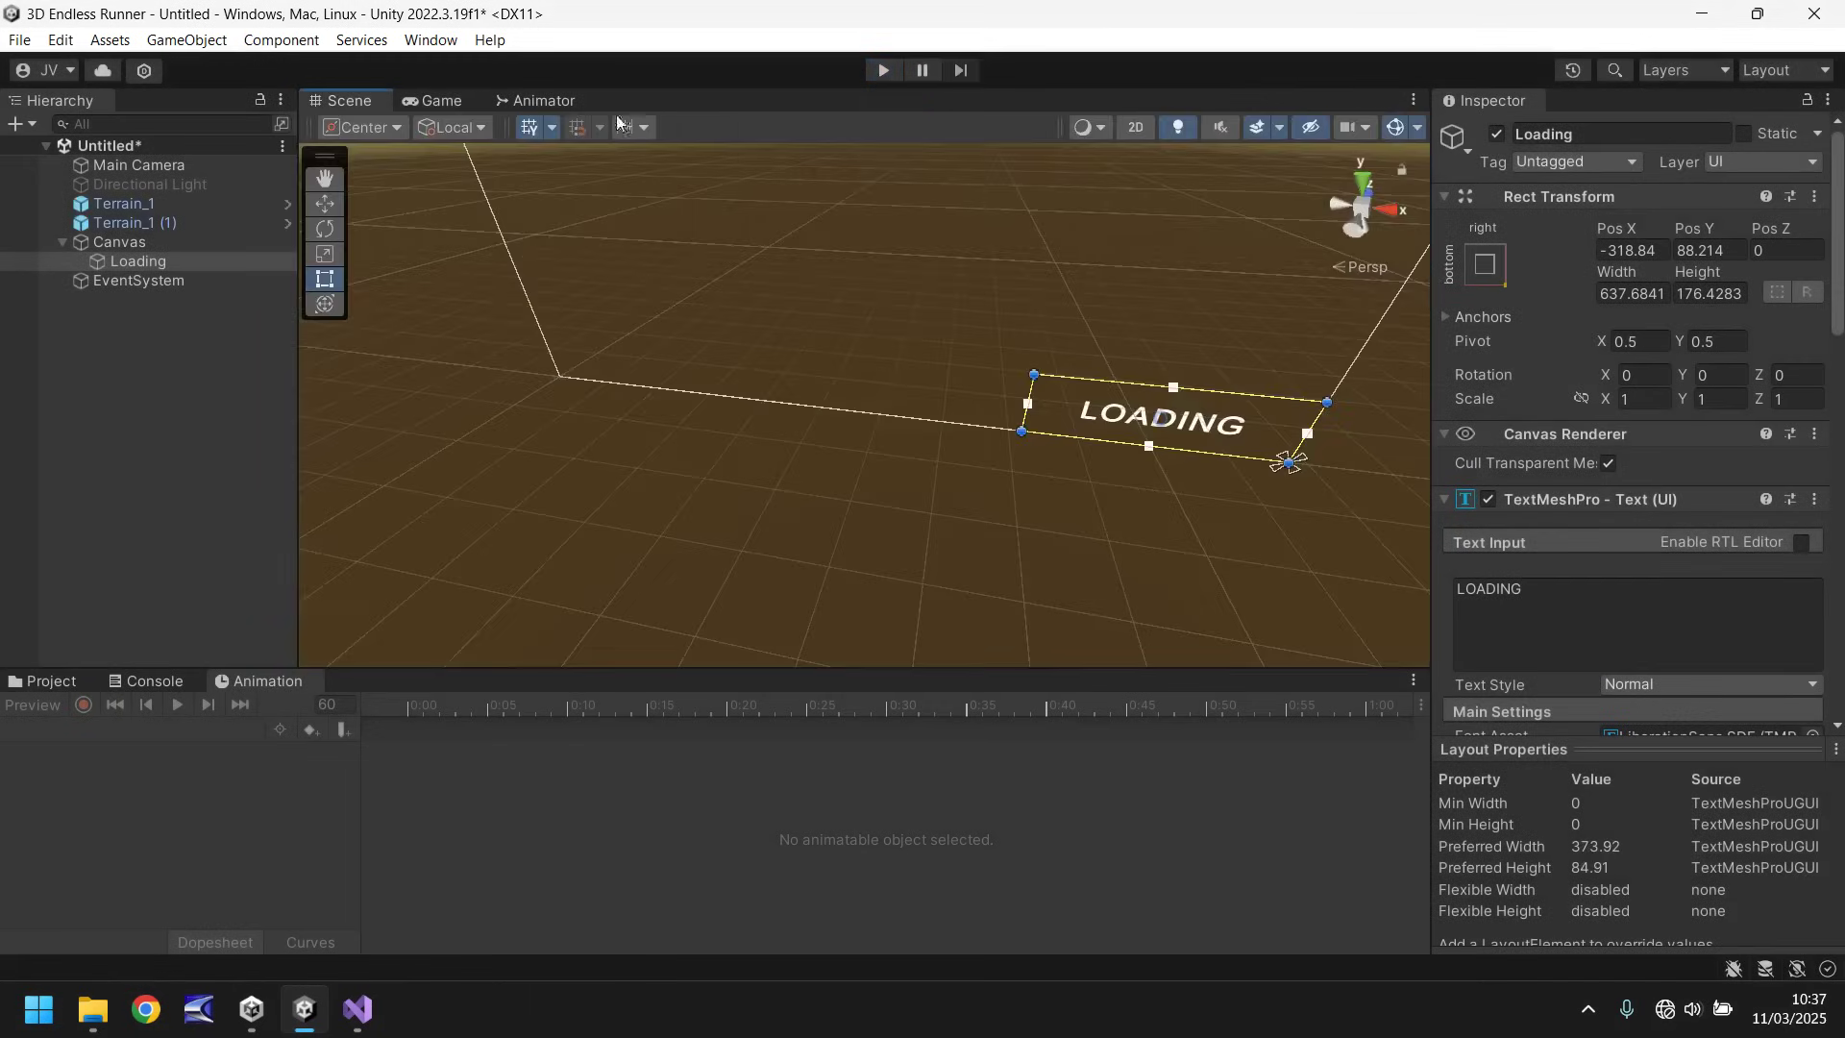
click(42, 680)
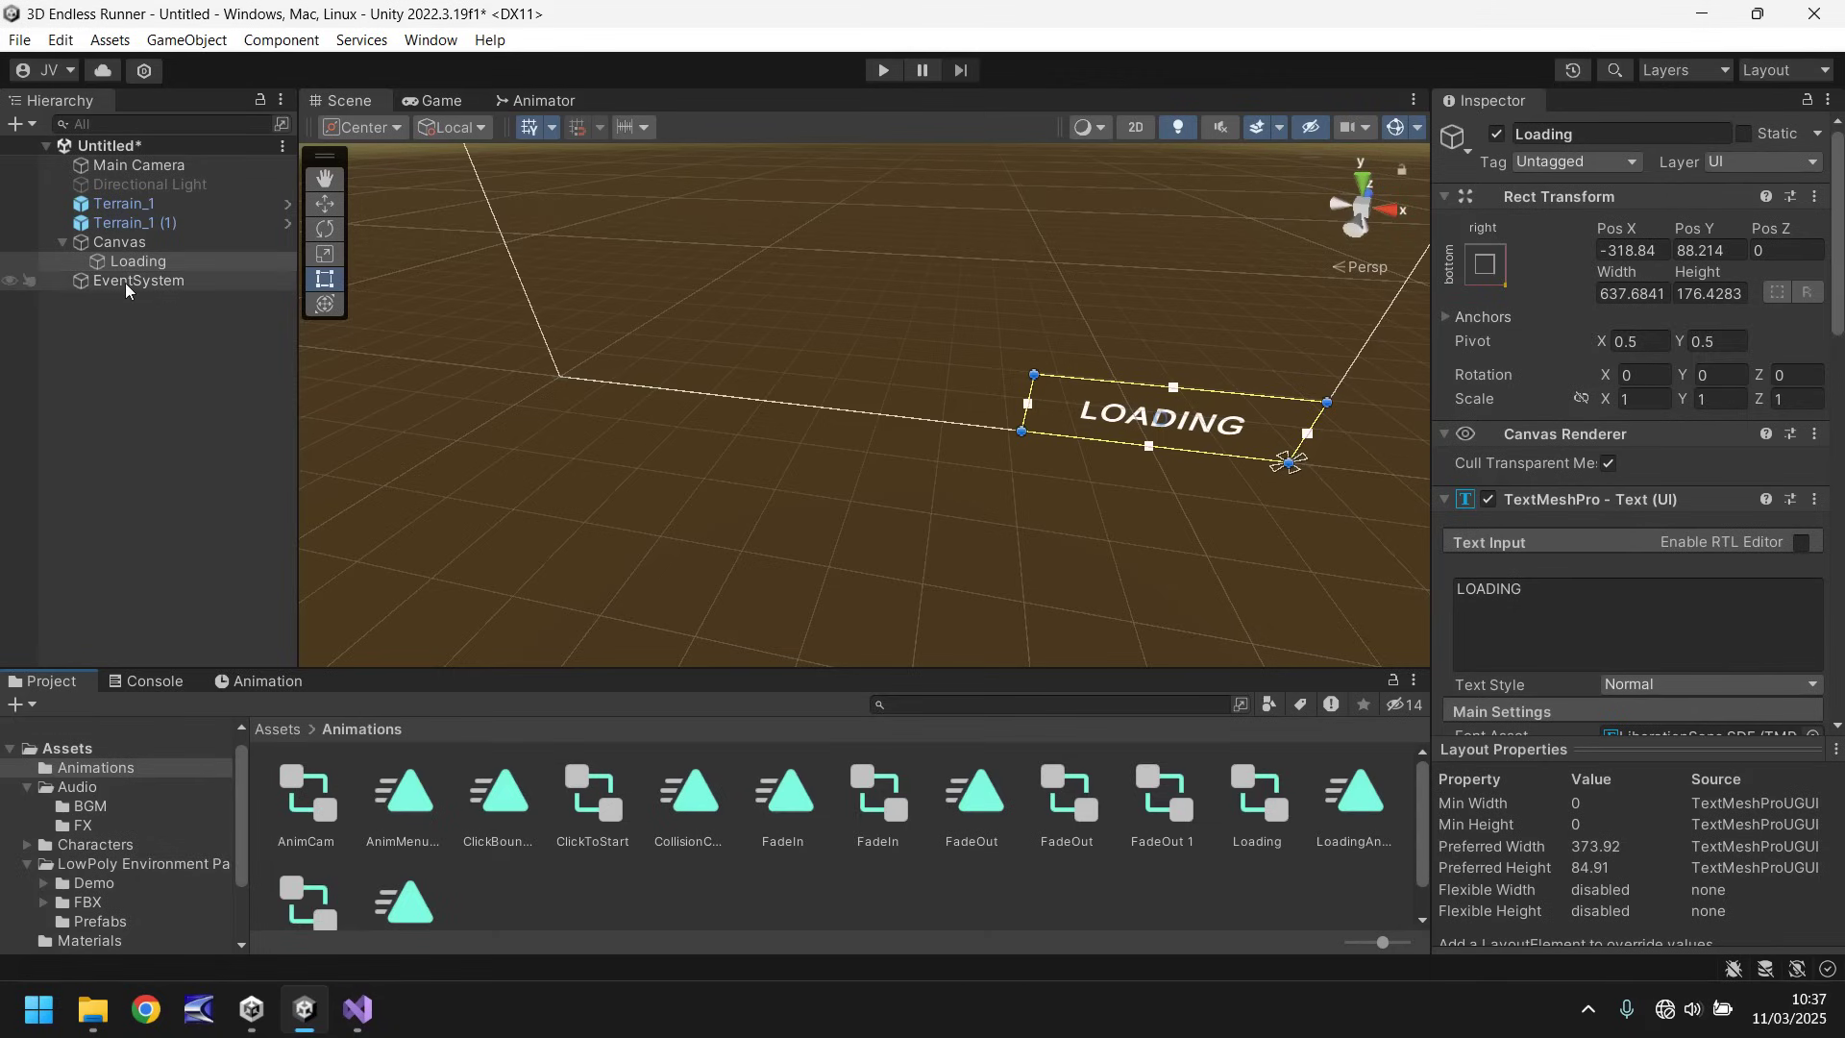
Step: Save the scene as 'Information' in the Assets Scenes folder
key(ctrl+s)
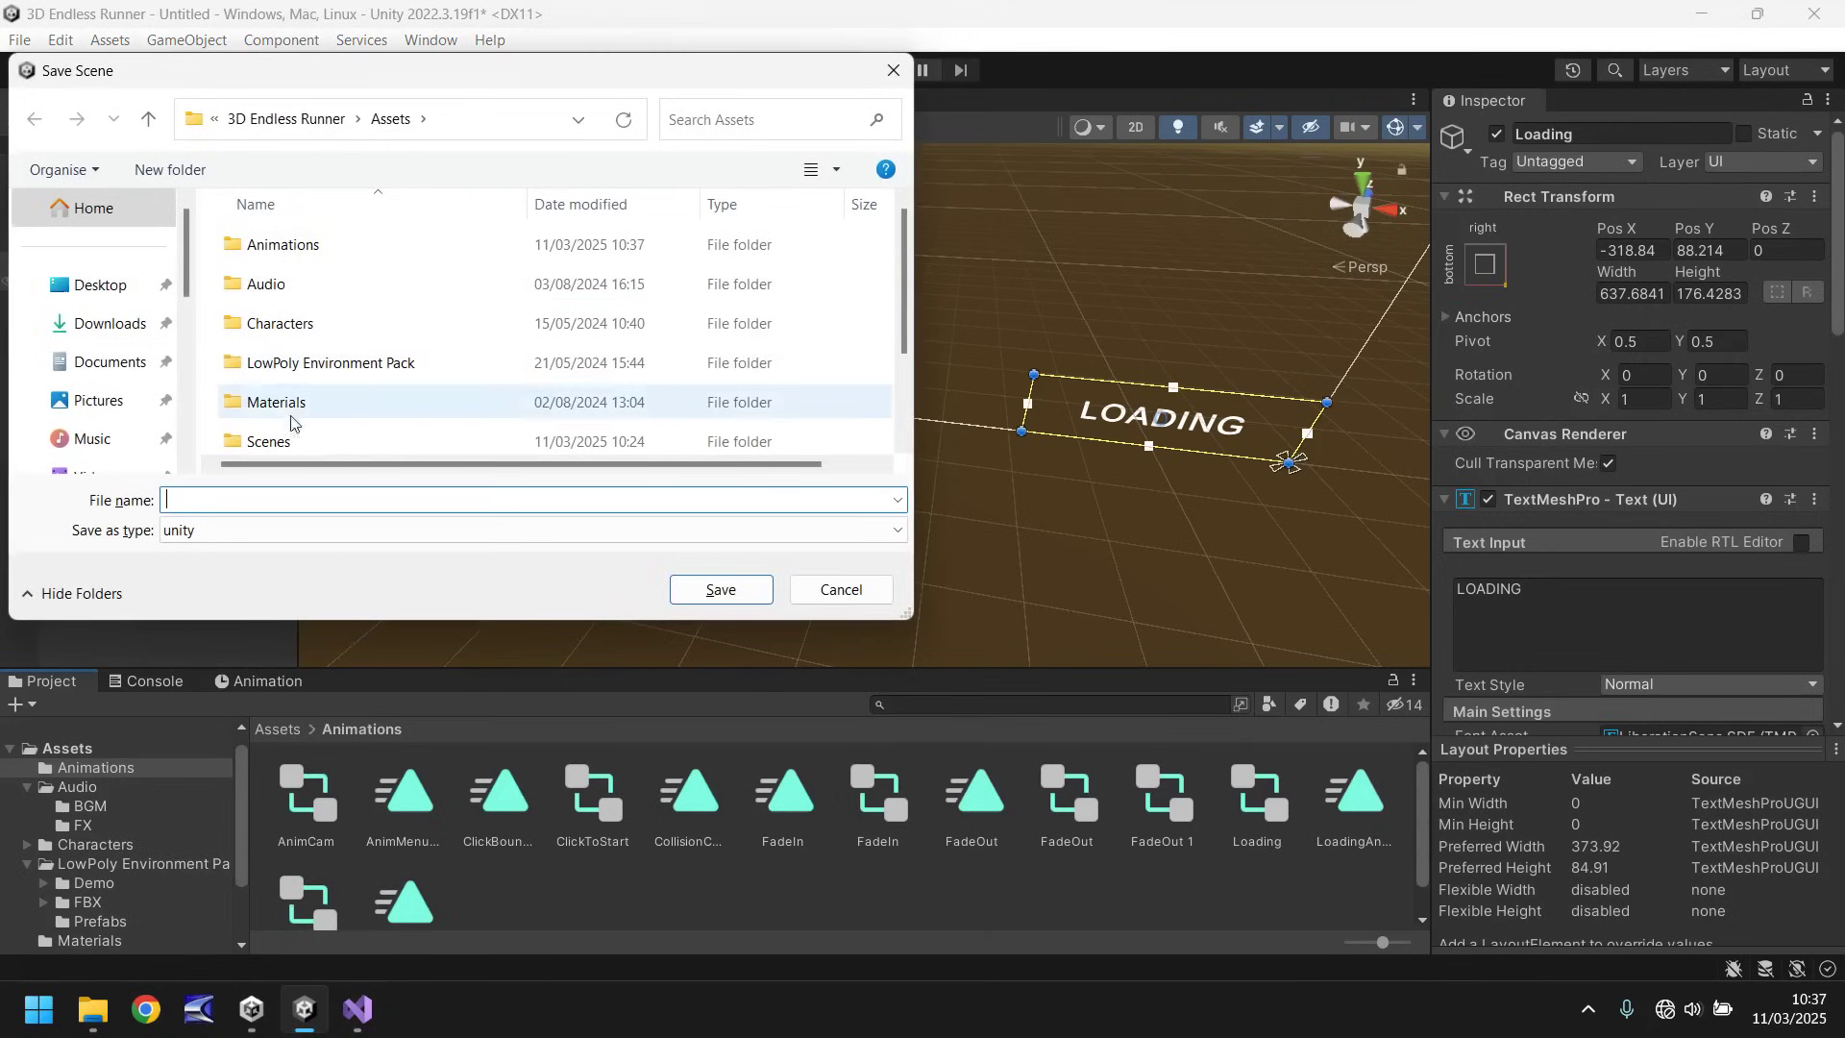
double_click(295, 438)
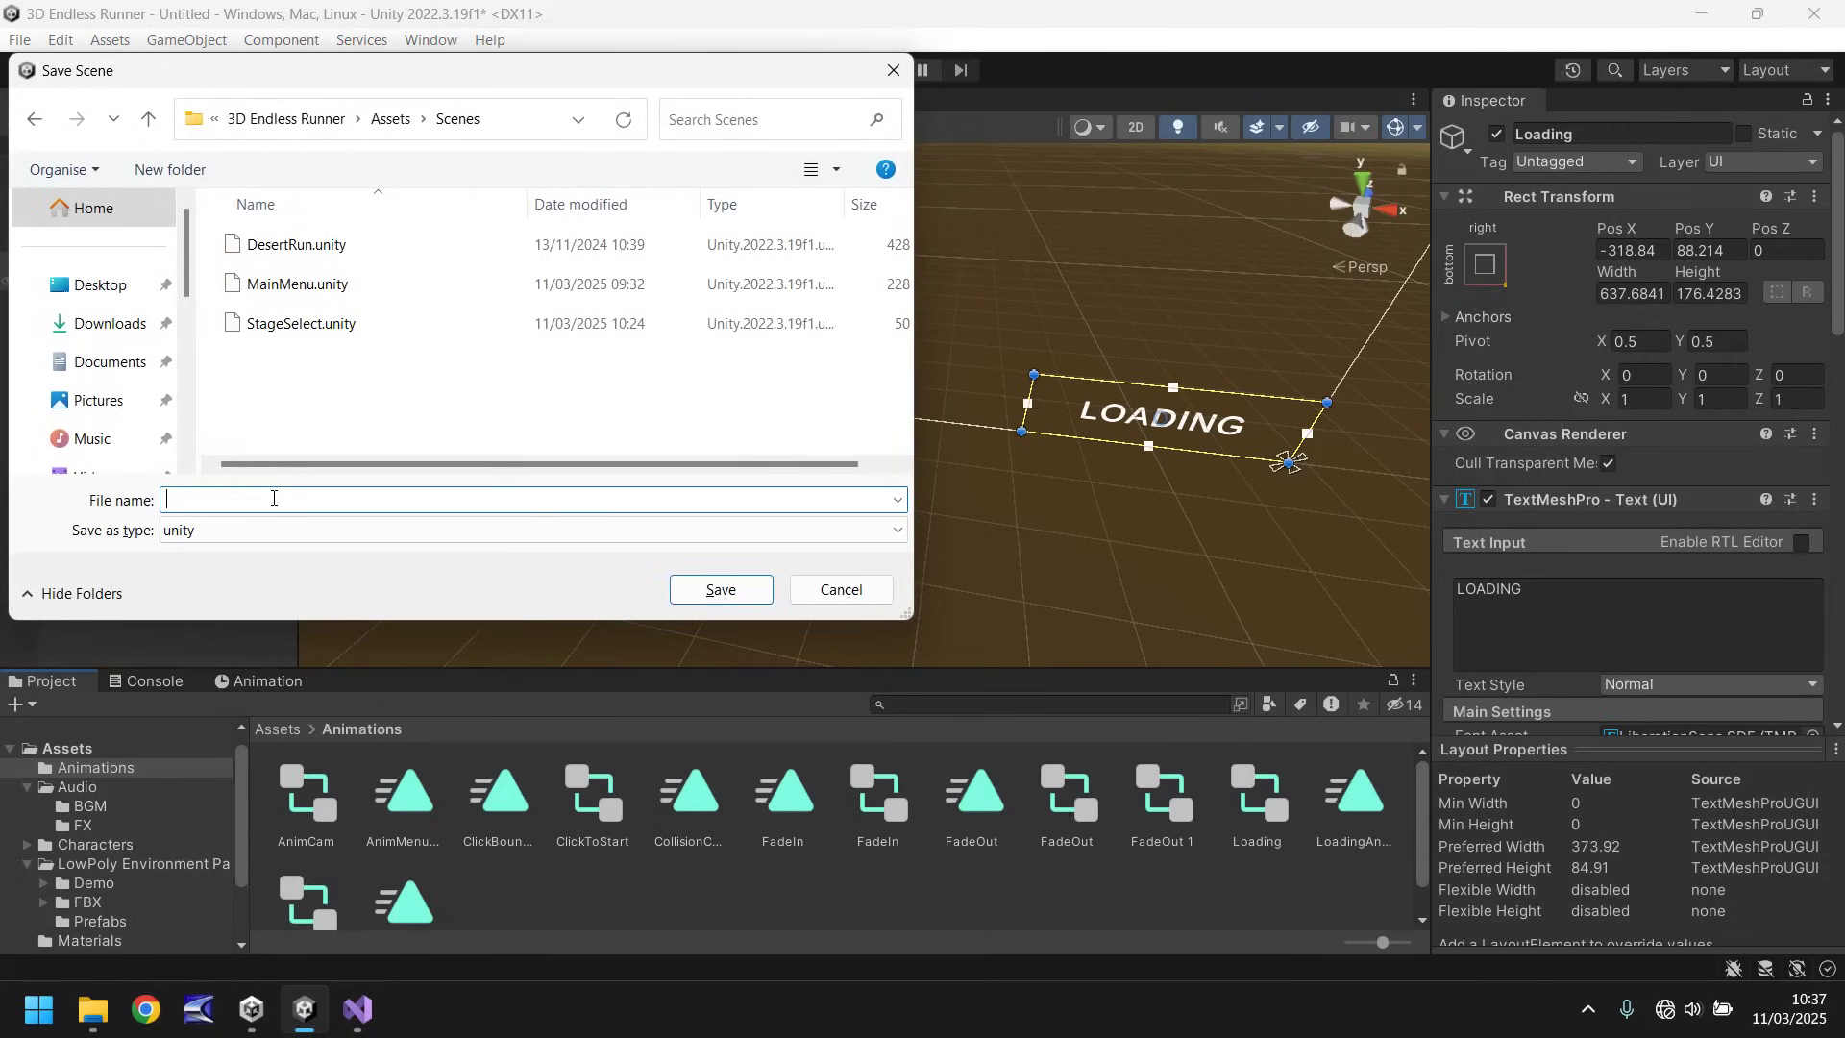
text(Information)
key(Return)
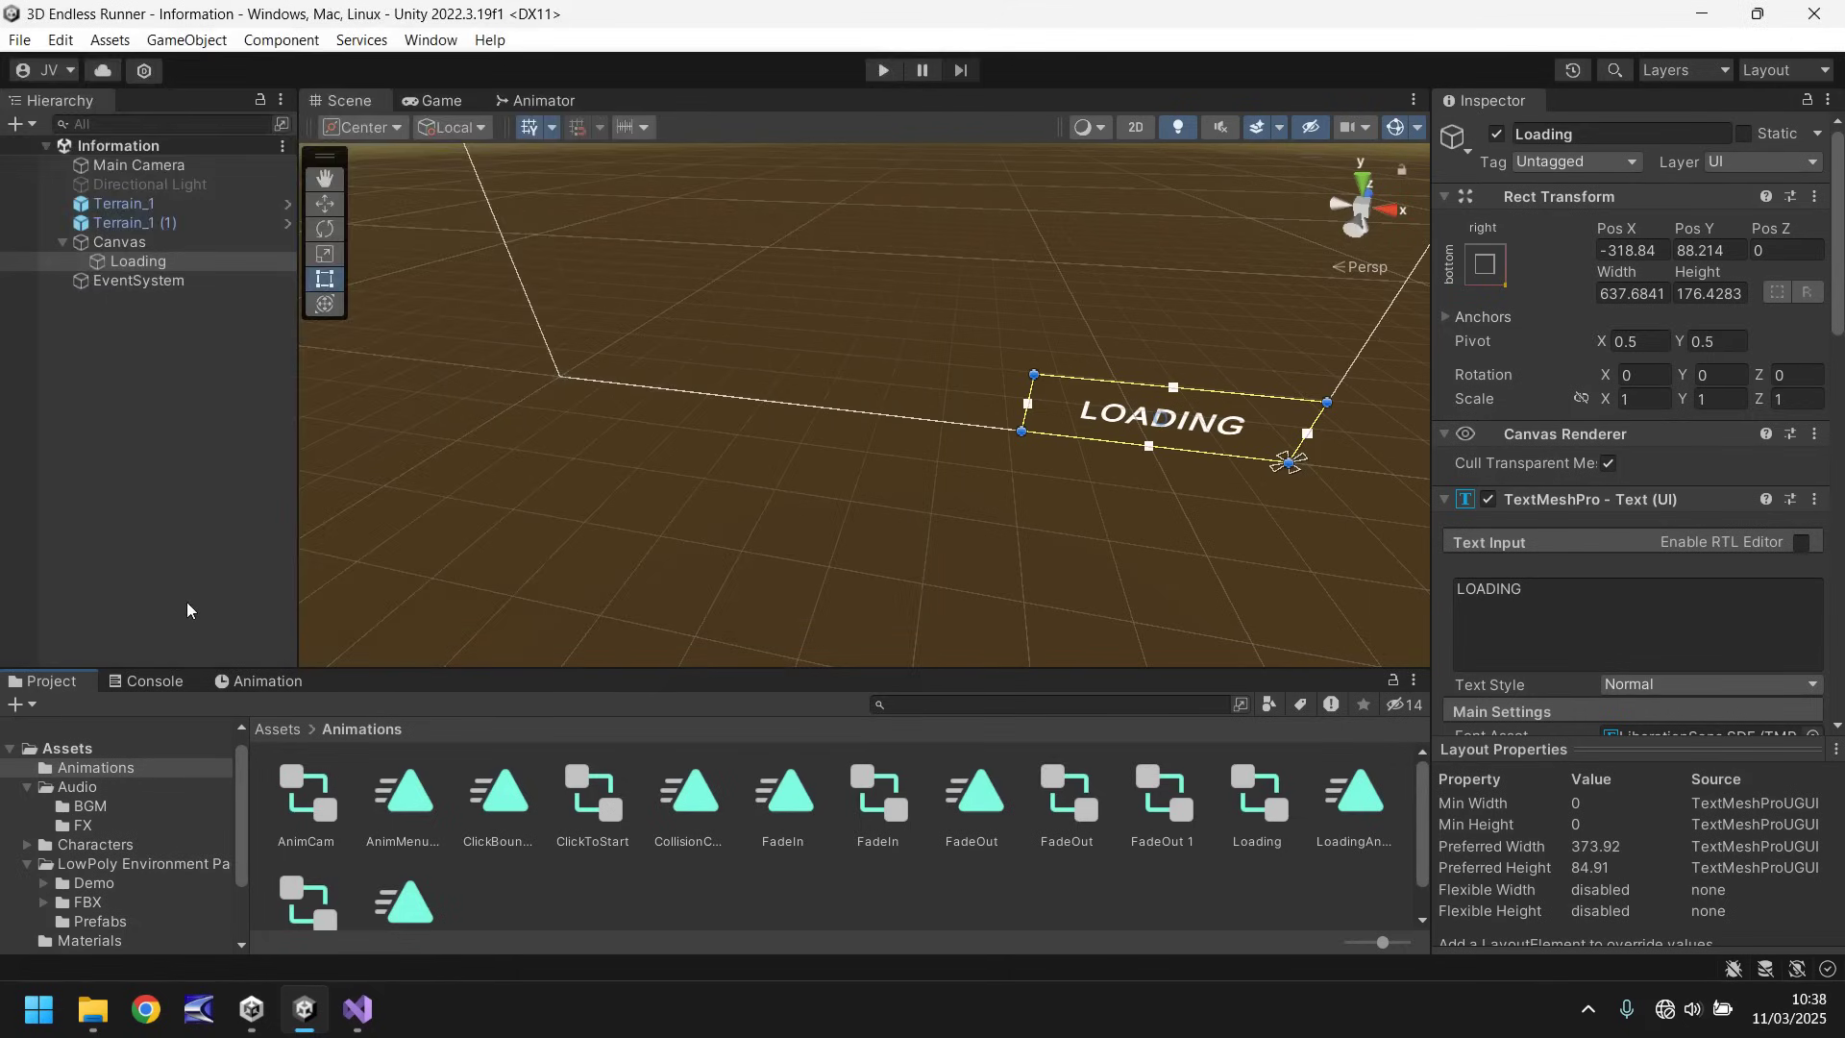
Step: Open the MainMenu scene and select its FadeIn and FadeOut objects for copying
scroll(134, 797, down, 3)
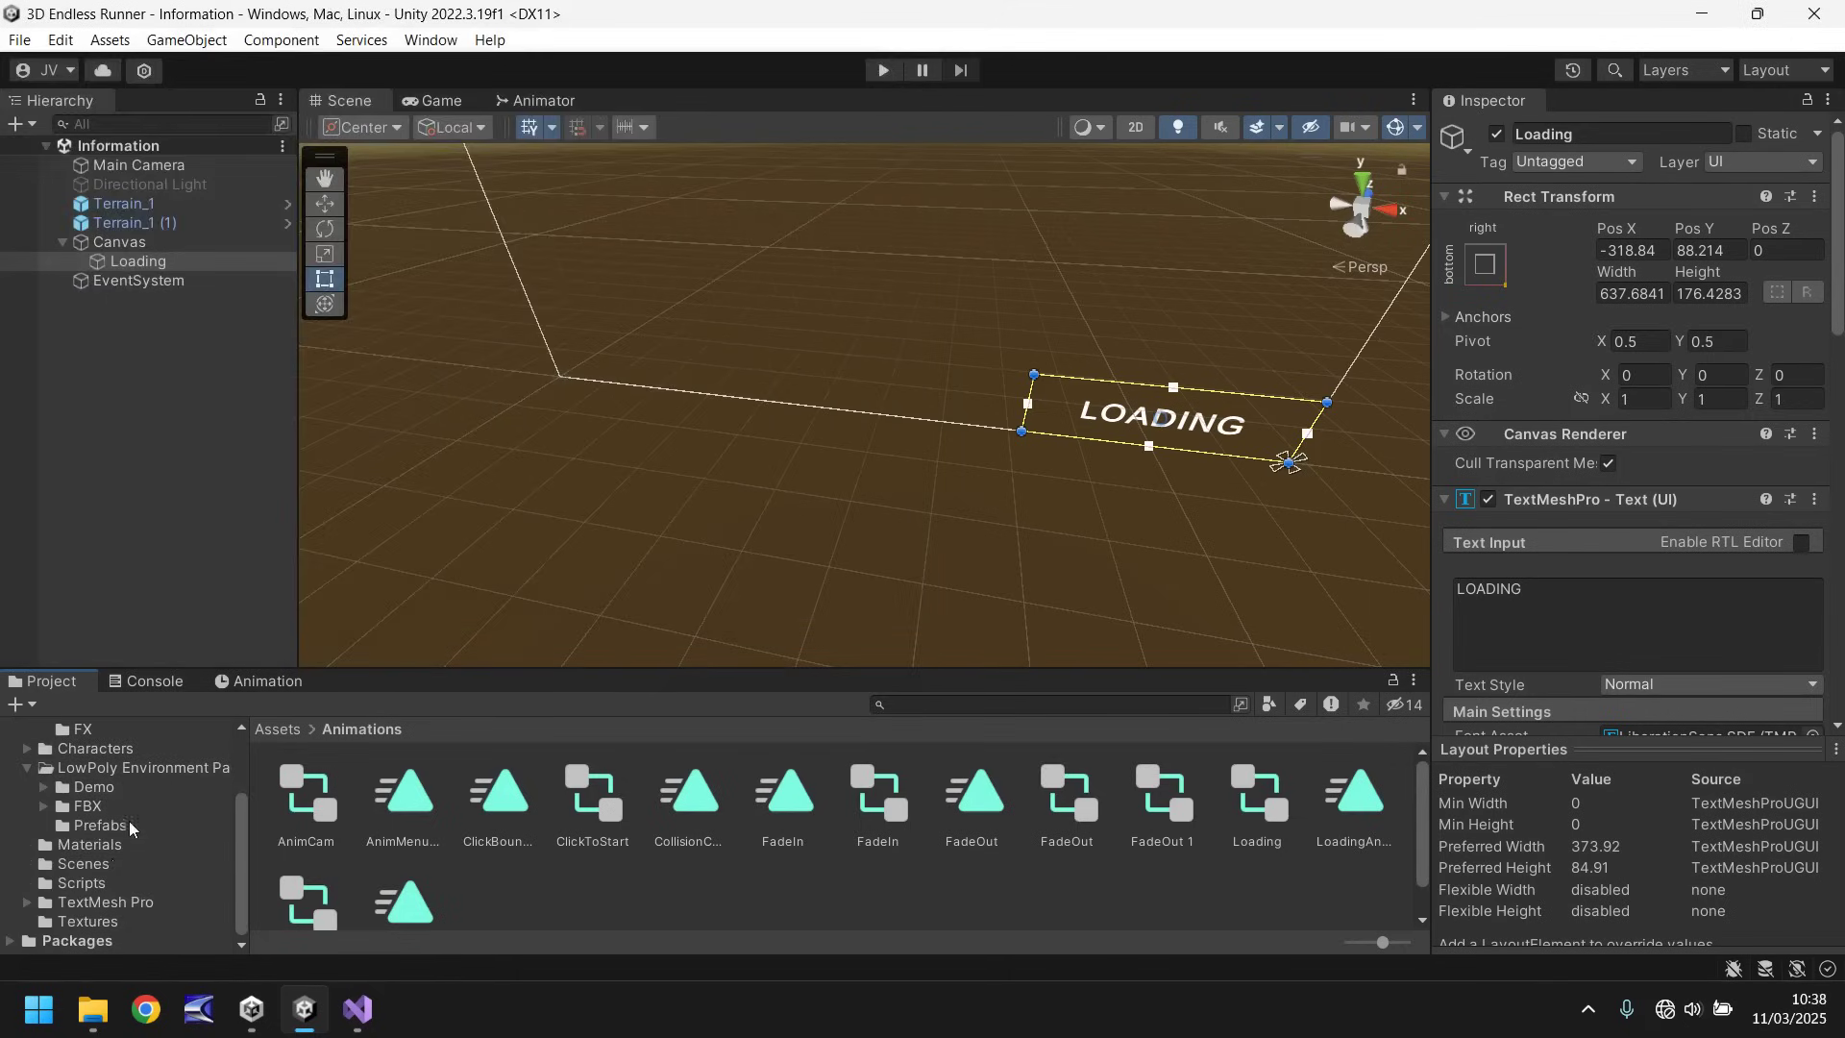
click(88, 869)
double_click(472, 803)
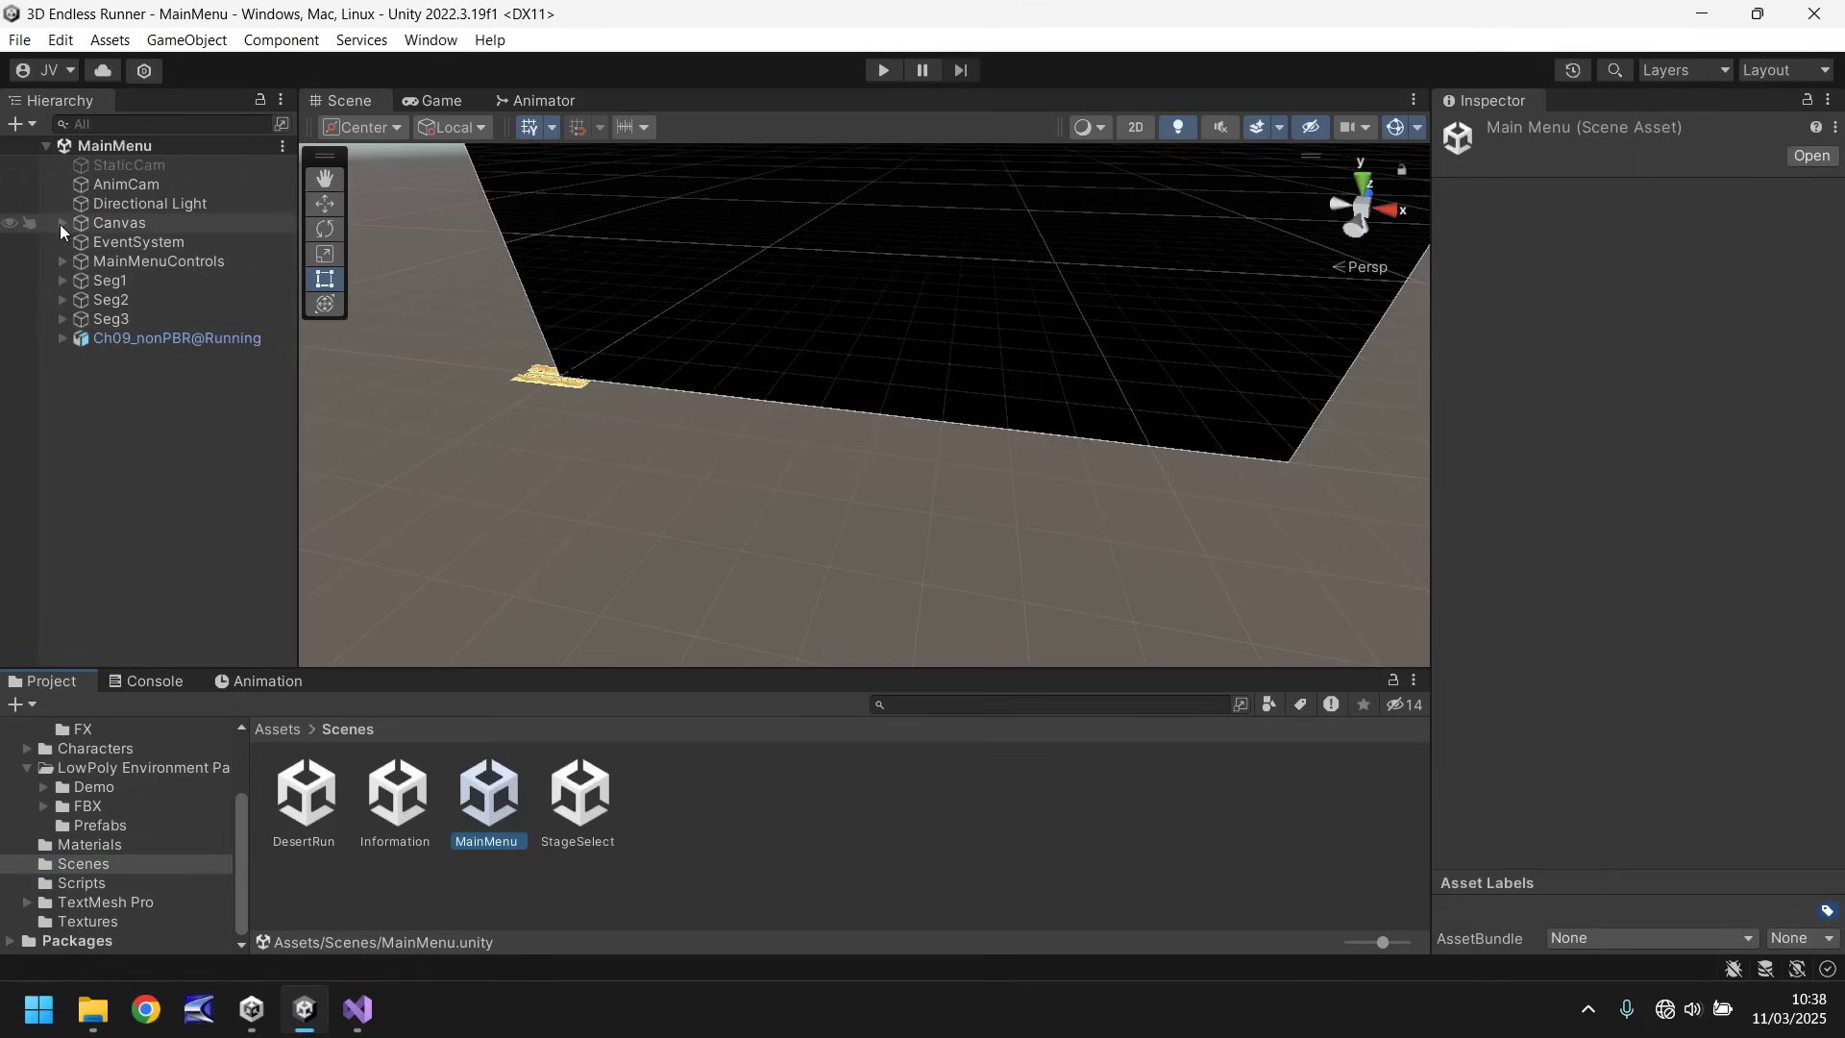
click(60, 223)
click(152, 319)
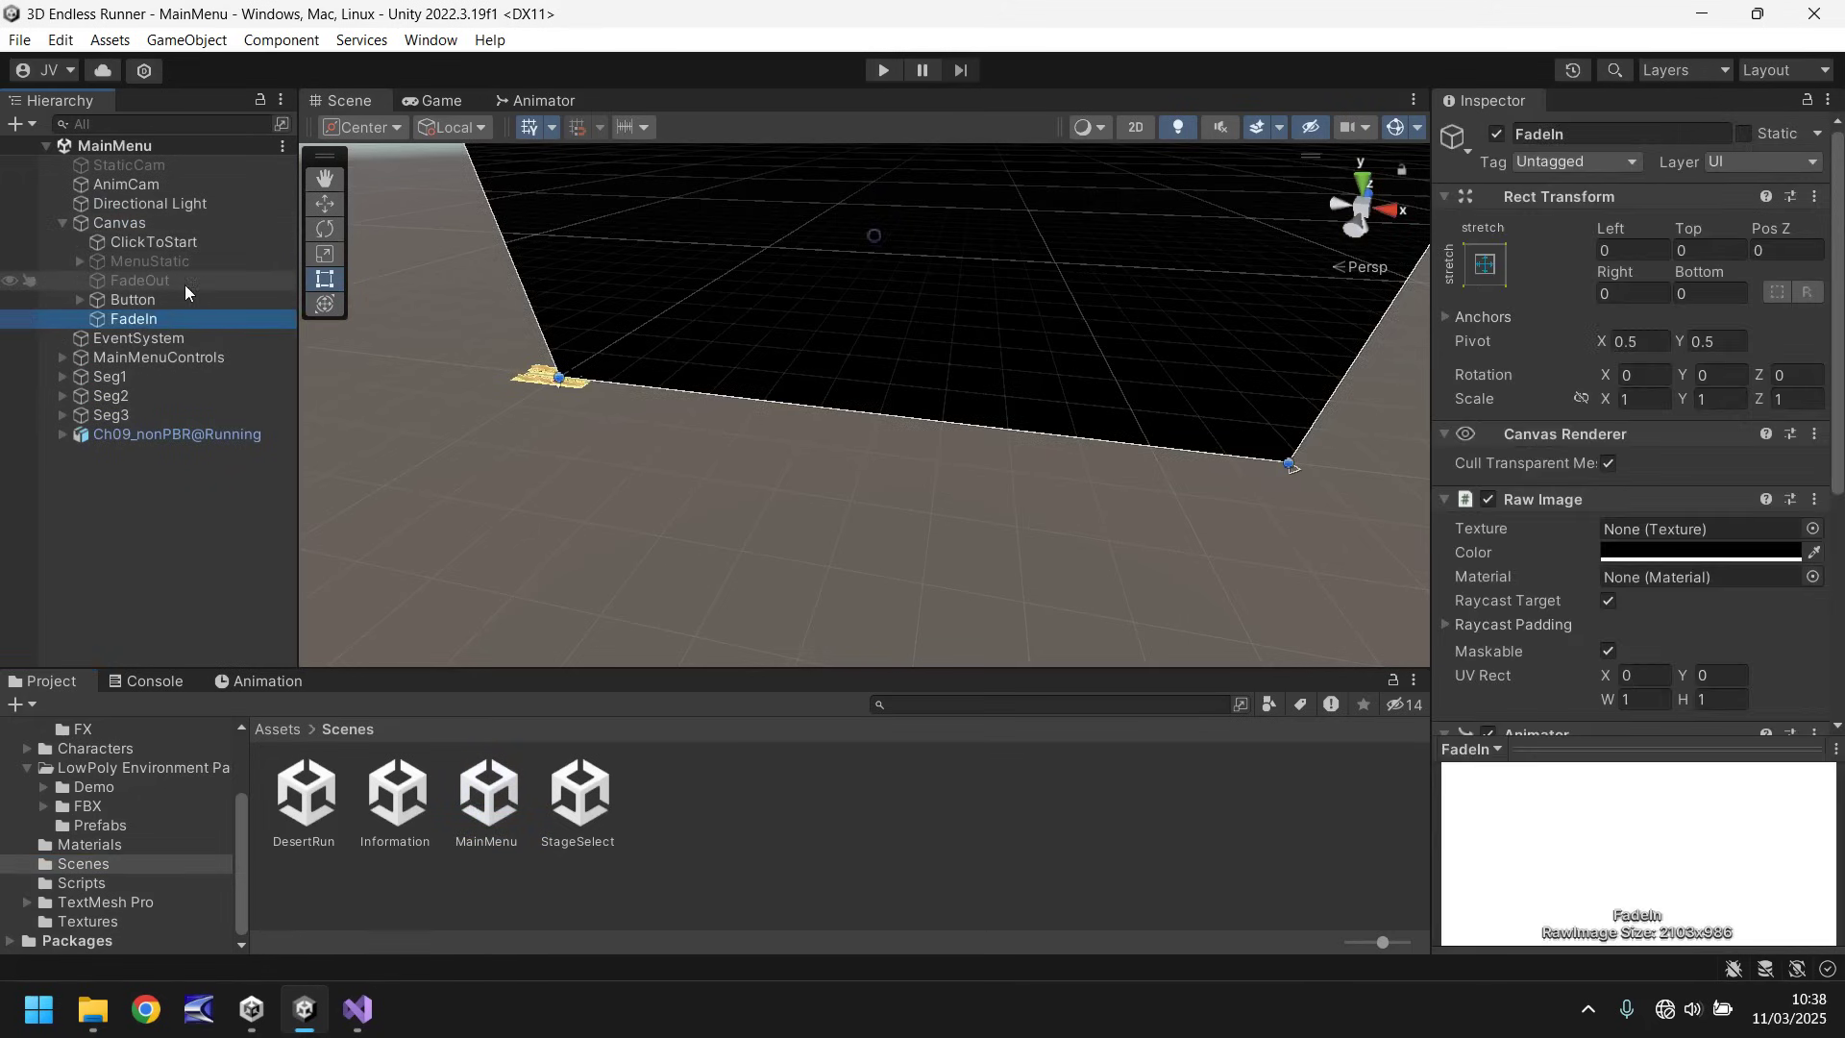
ctrl+click(157, 283)
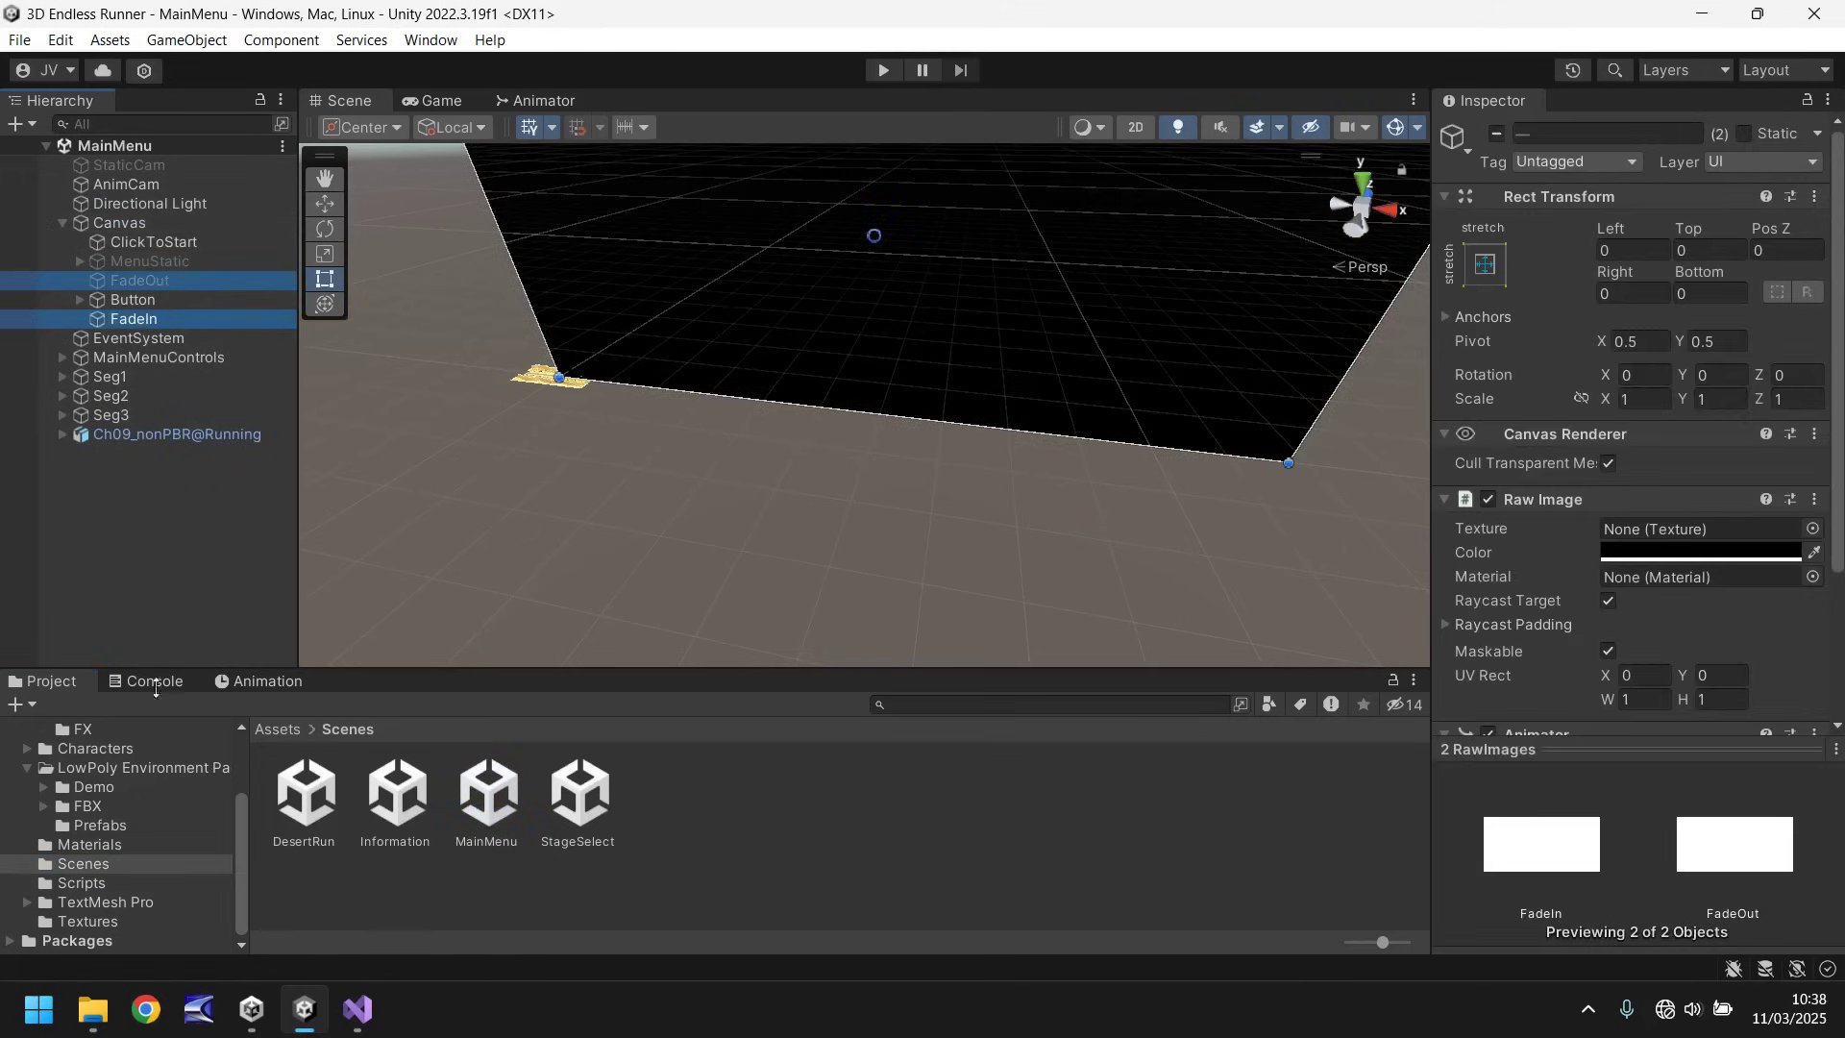
Step: Paste FadeOut and FadeIn under the Information scene's Canvas and run the scene
double_click(383, 849)
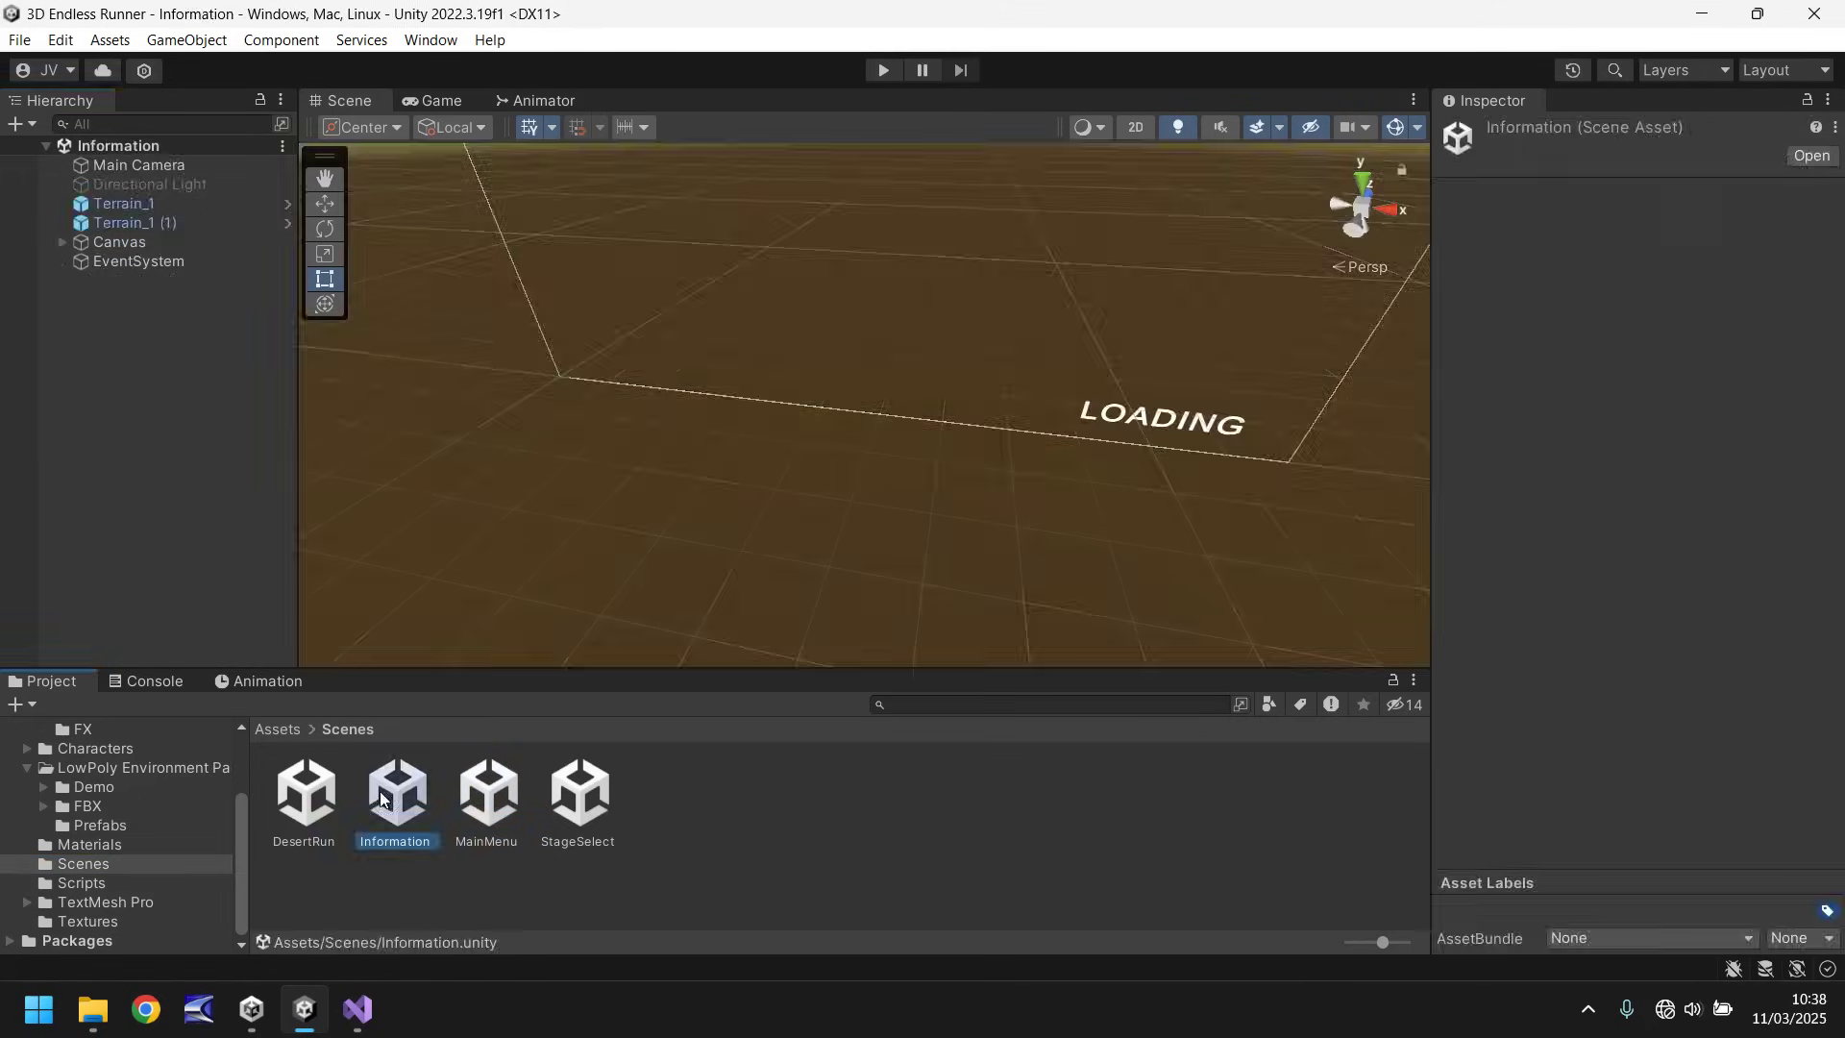
click(147, 479)
key(ctrl+v)
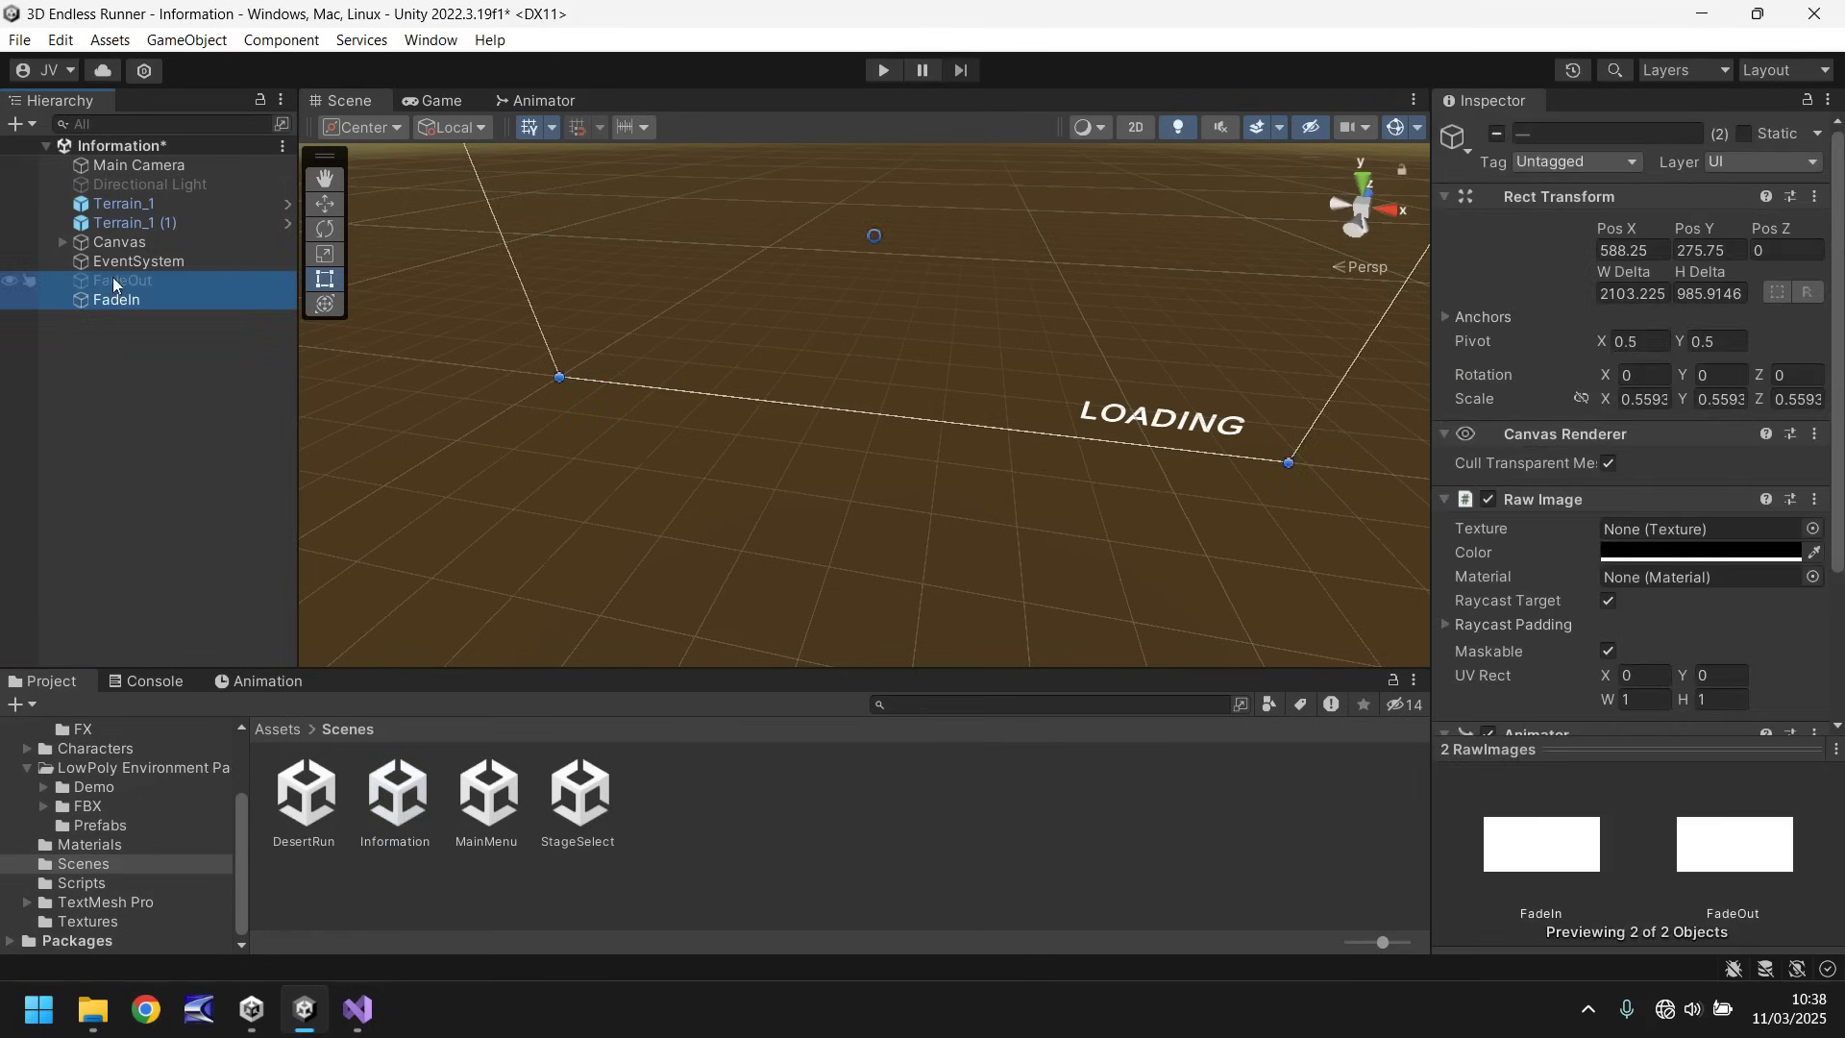
drag(129, 244, 127, 242)
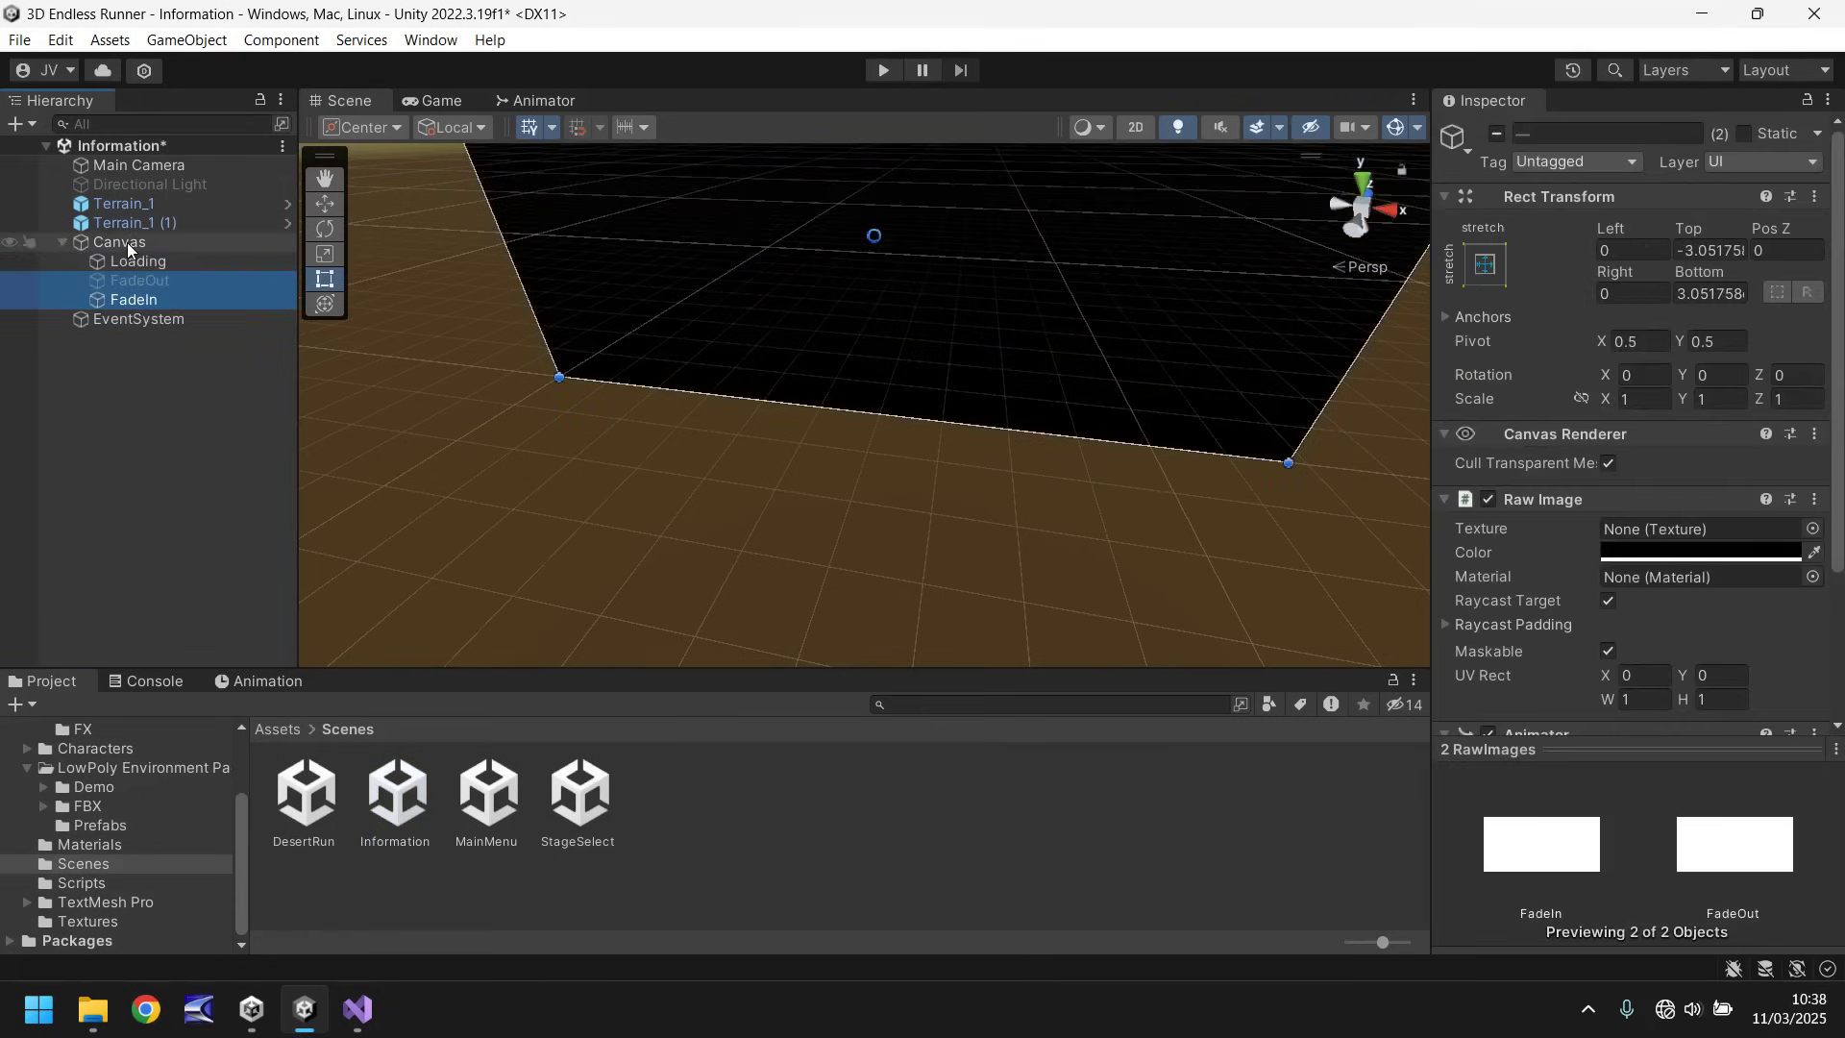
click(135, 441)
click(881, 71)
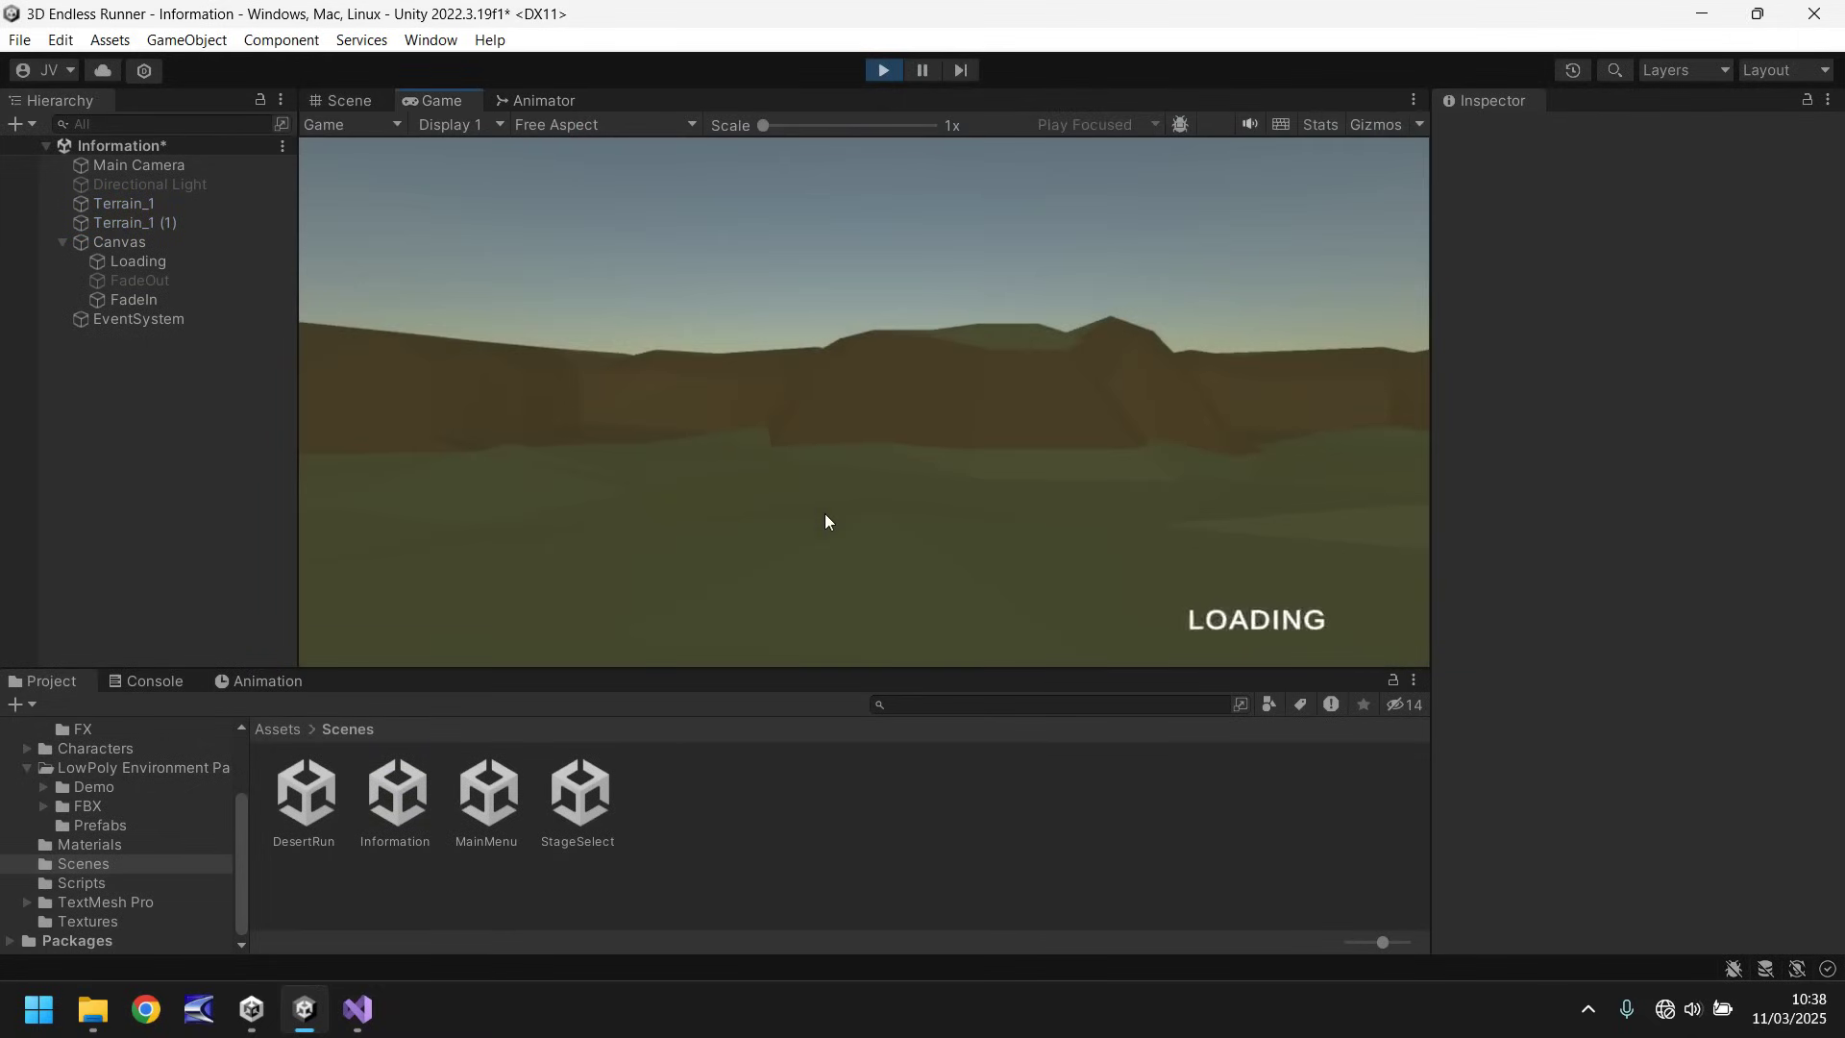
Step: Exit play mode to return to editing the Information scene
click(879, 70)
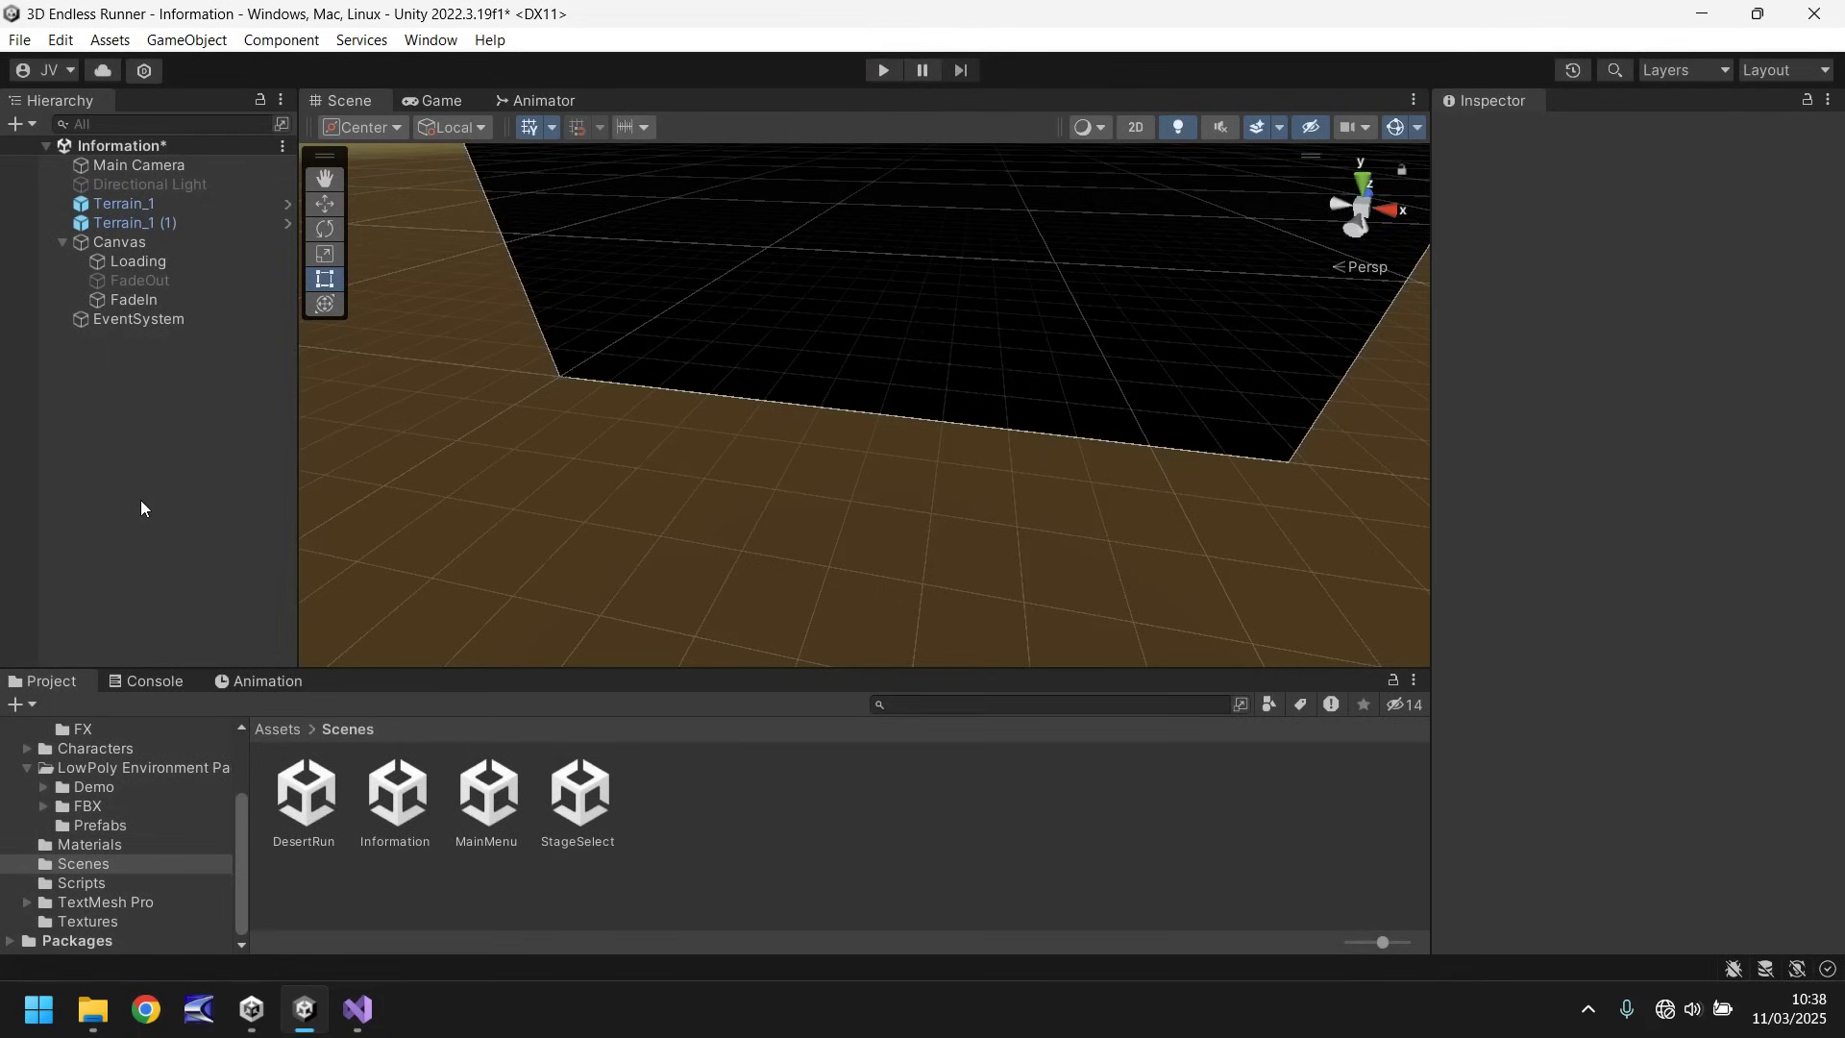
Step: Add a TextMeshPro text object named WKey under Canvas that displays W
click(213, 48)
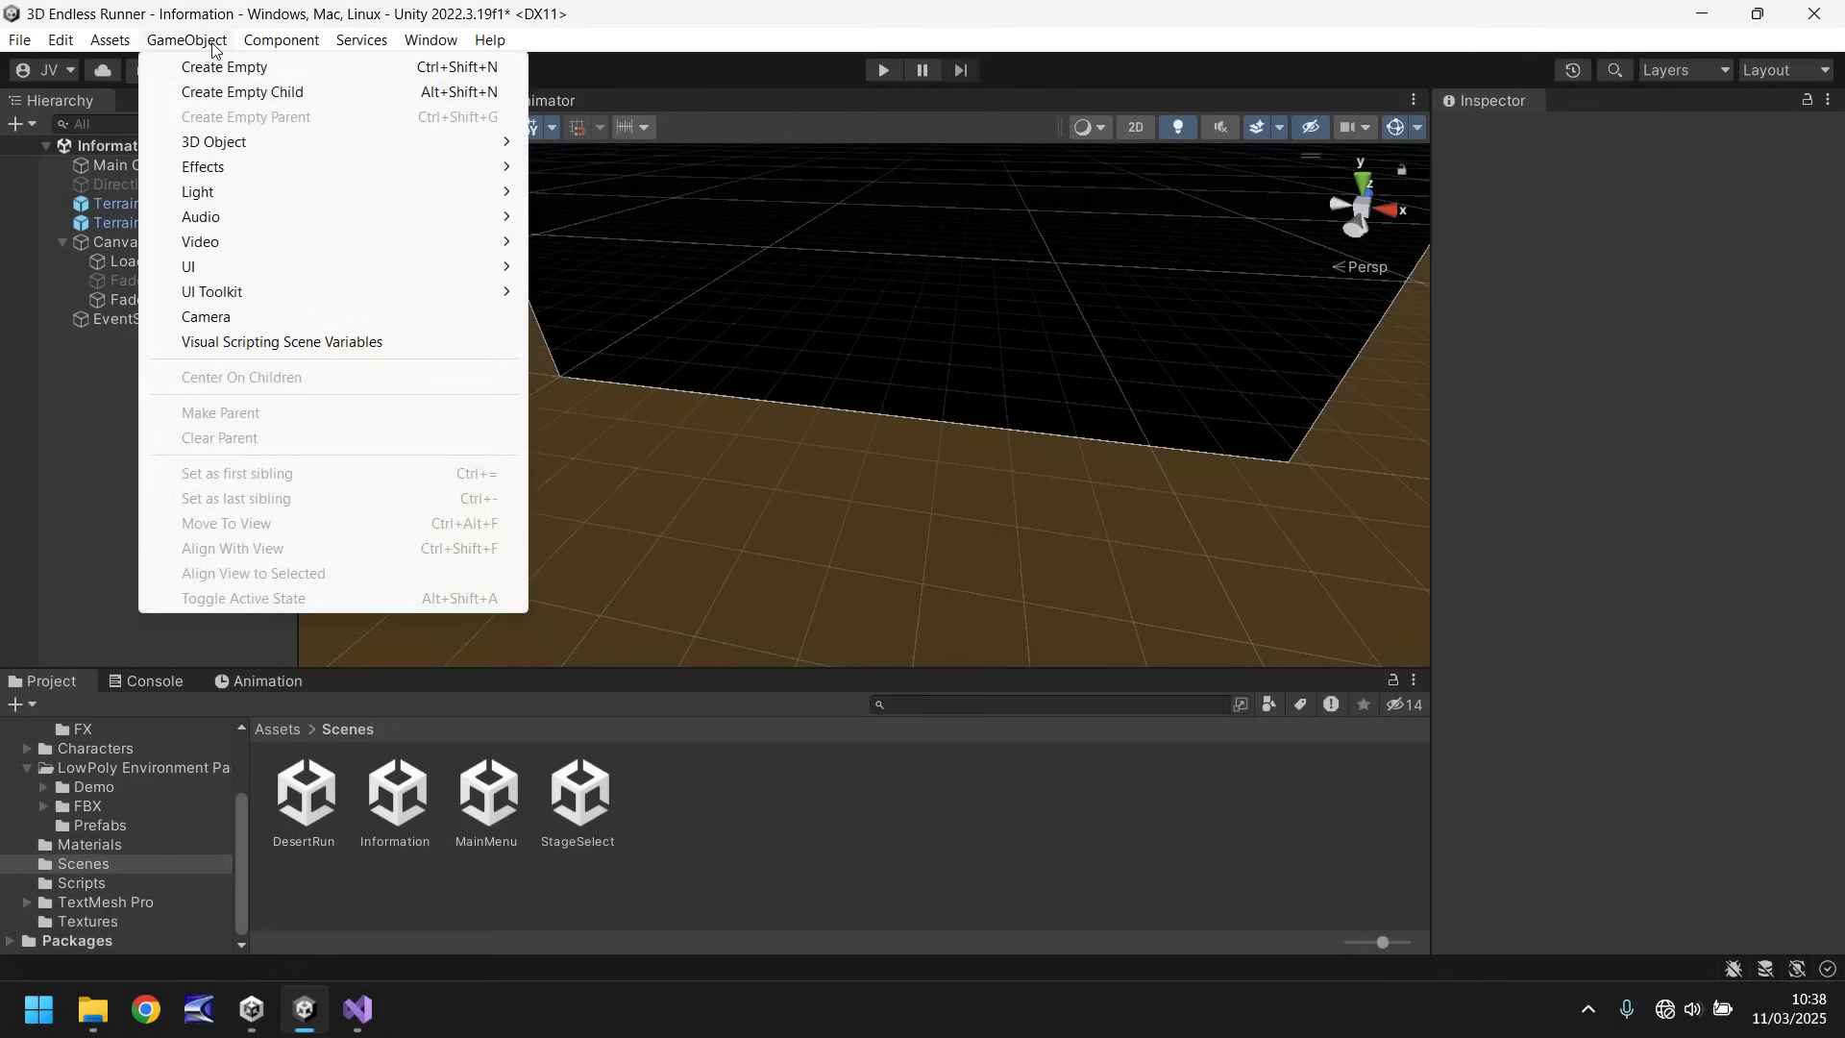
mouse_move(210, 276)
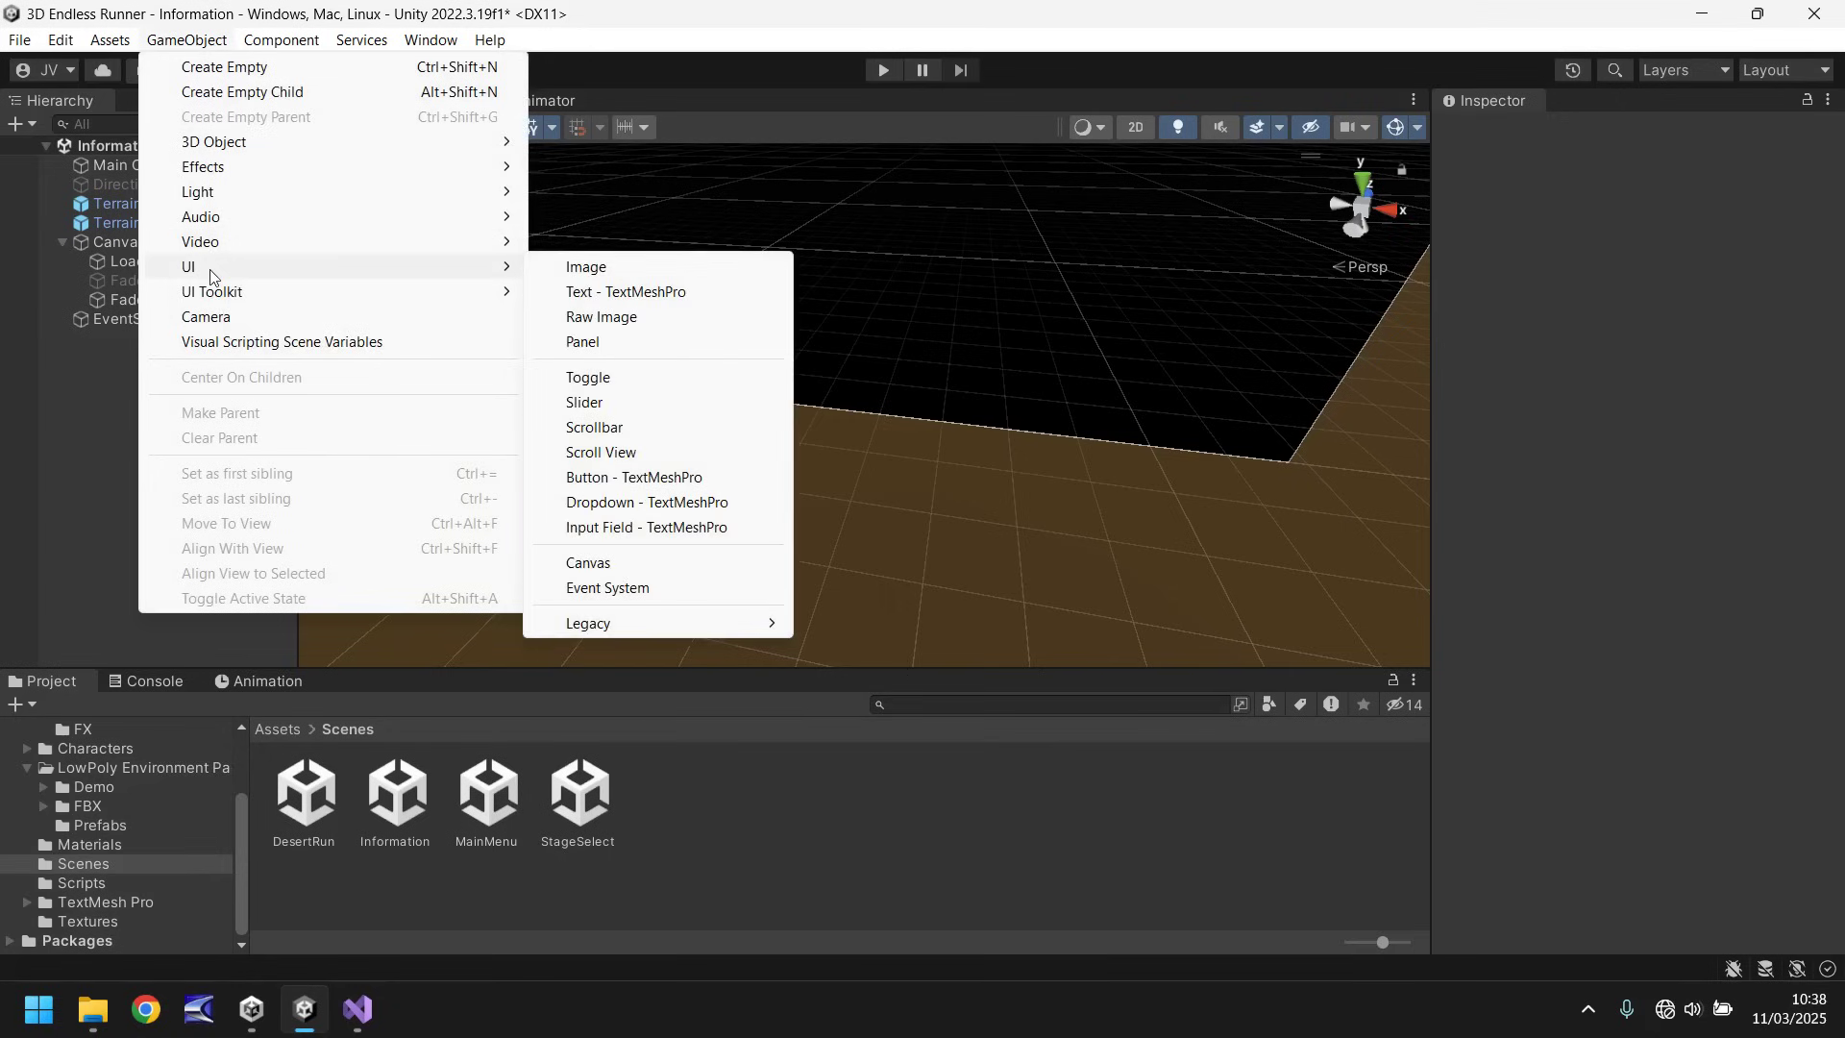
click(614, 291)
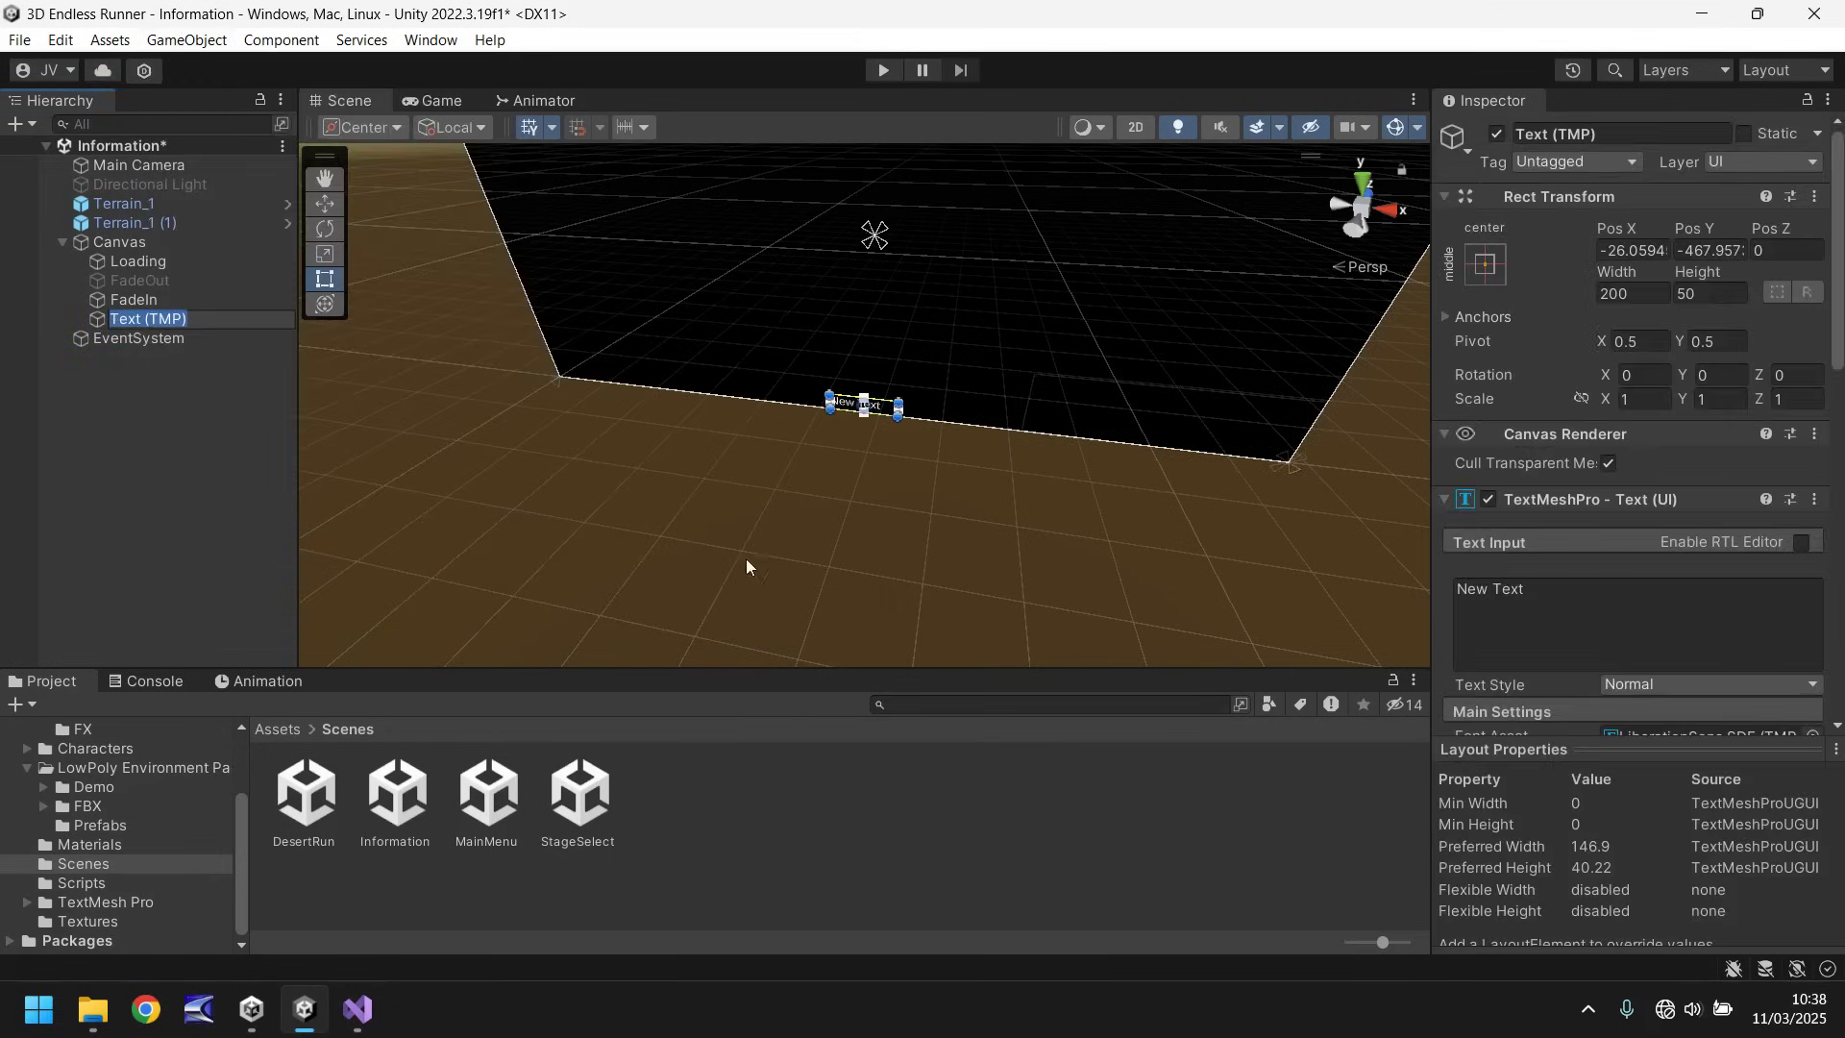
text(WKey)
key(Return)
scroll(1549, 591, down, 3)
click(1576, 500)
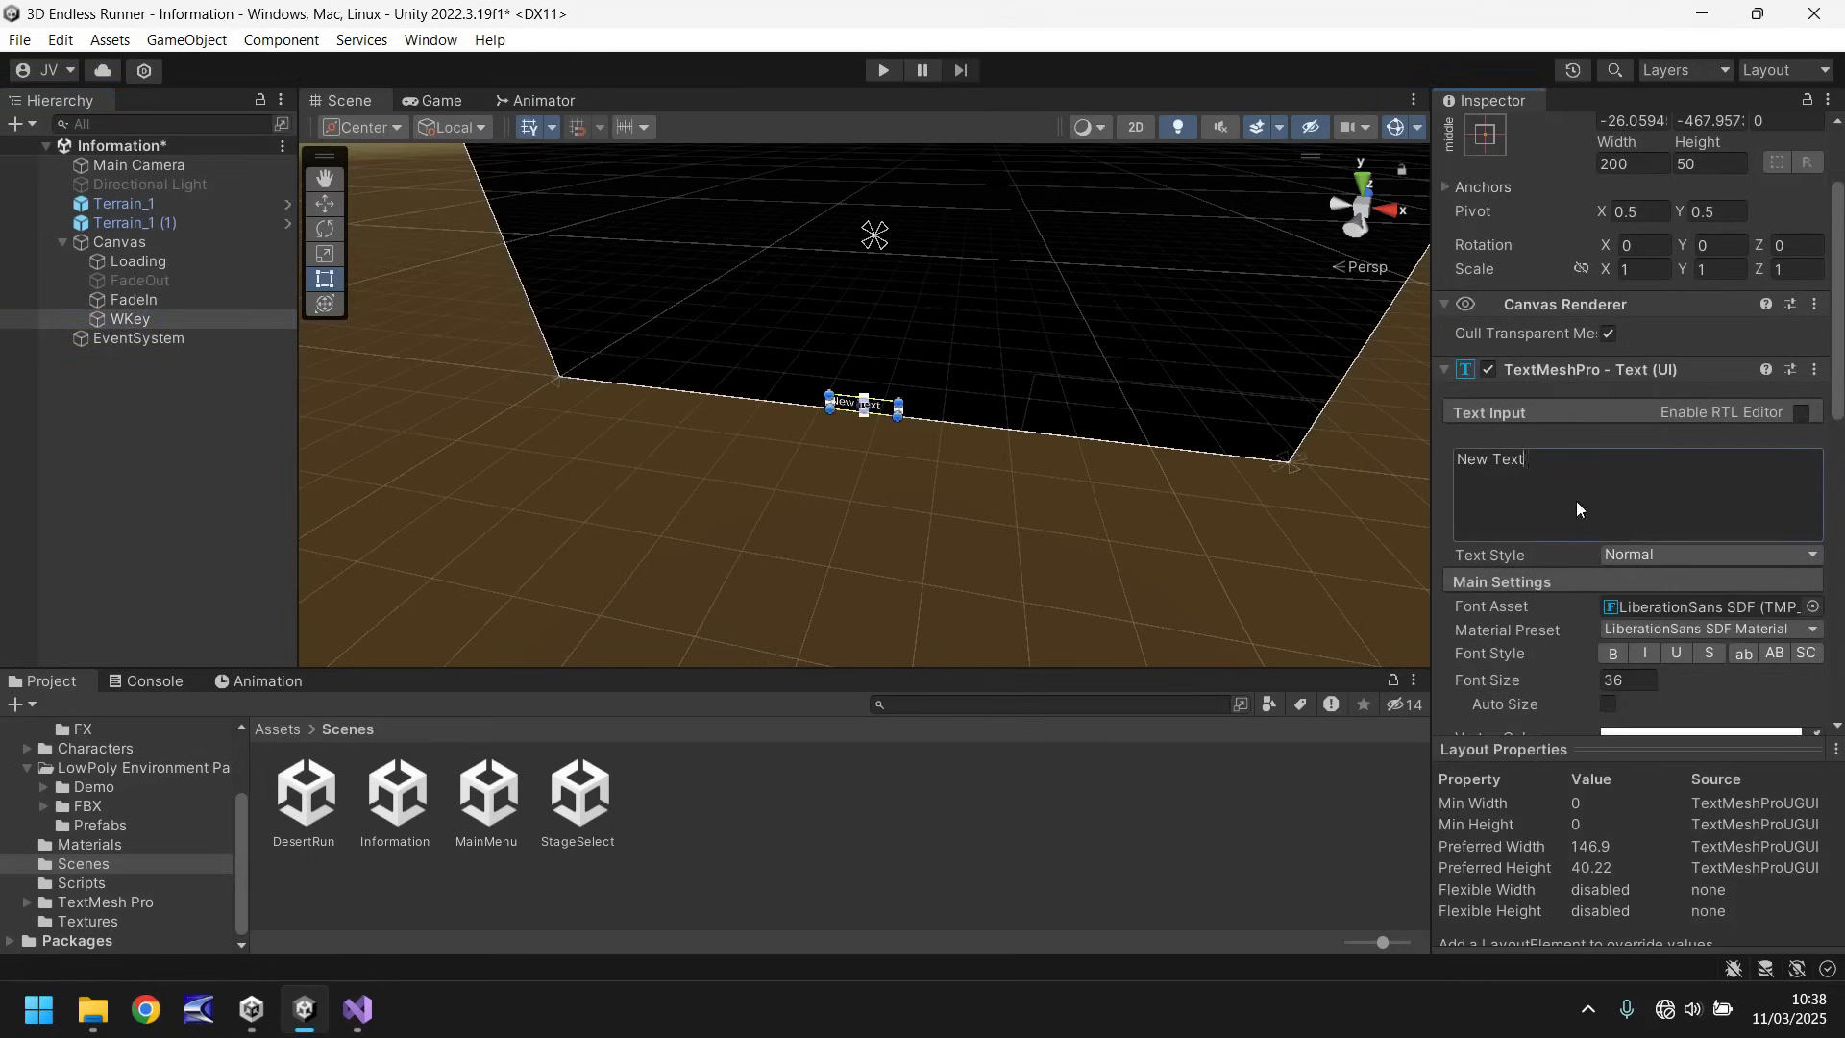
text(W)
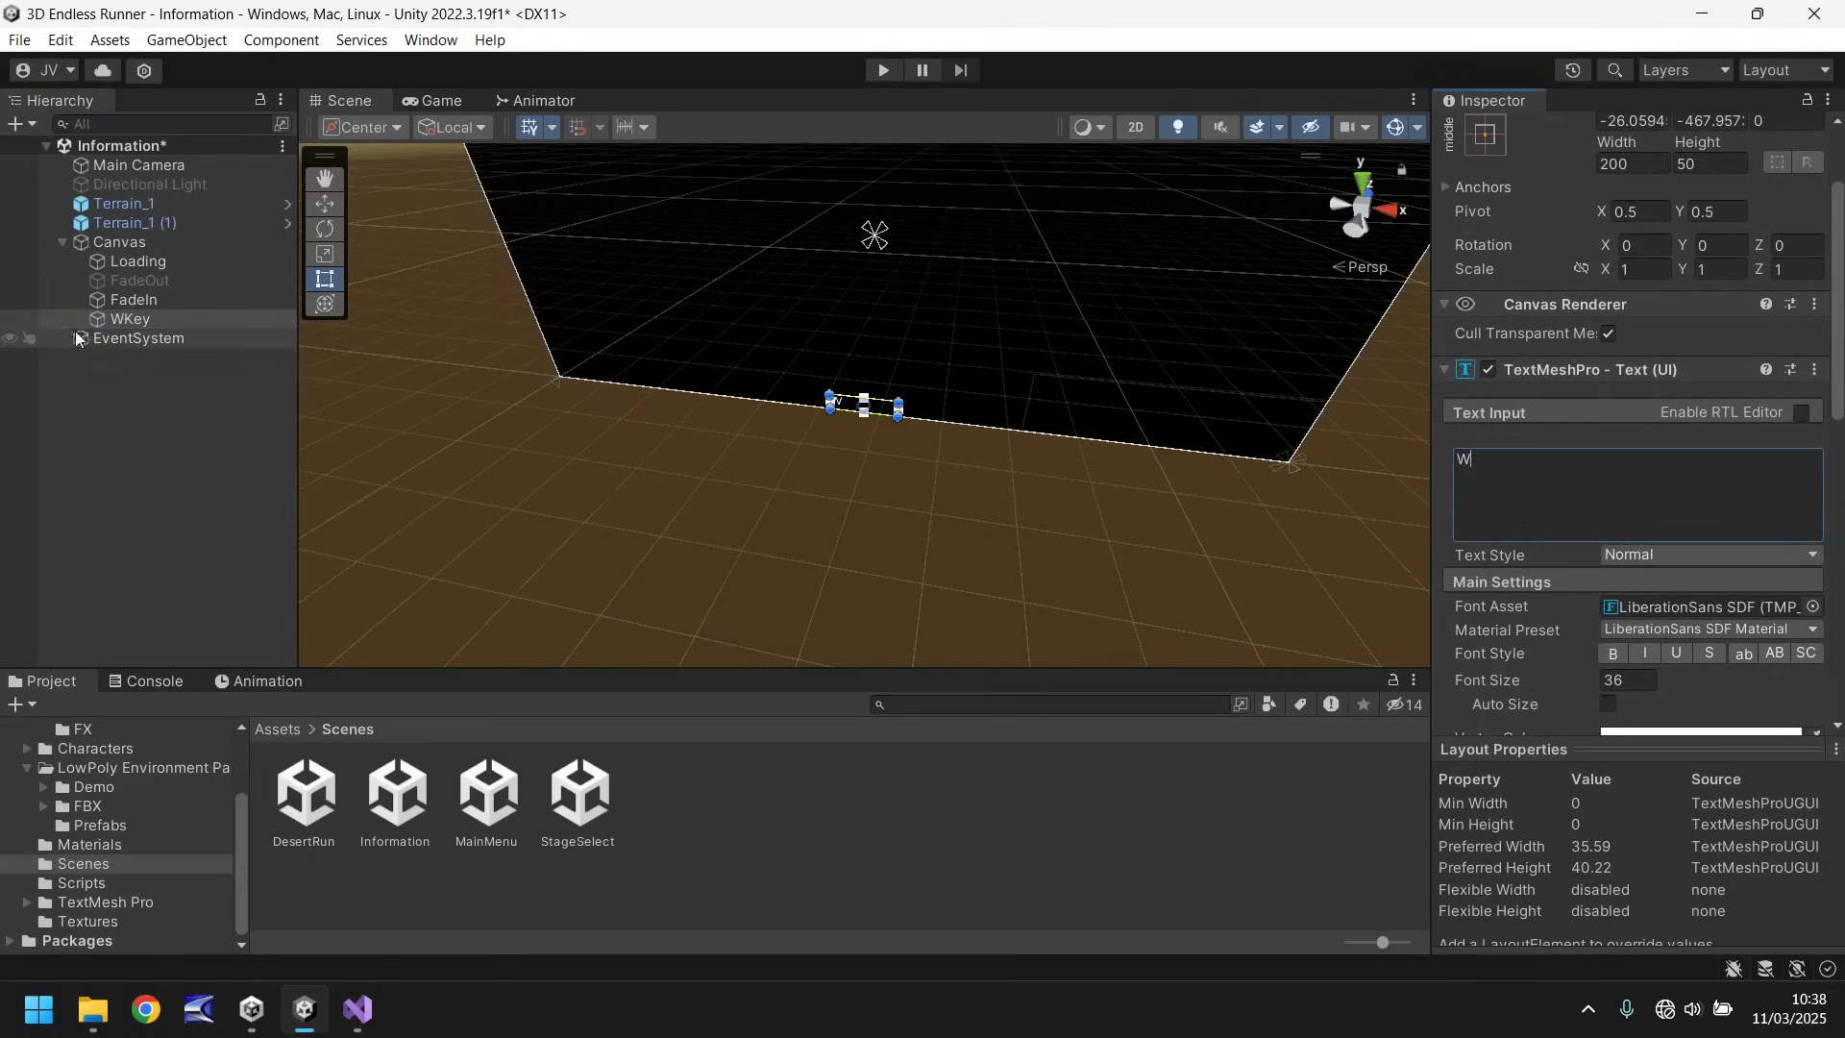
Step: Anchor WKey middle-left at position 0, 0 and set its font size to 76
click(1485, 140)
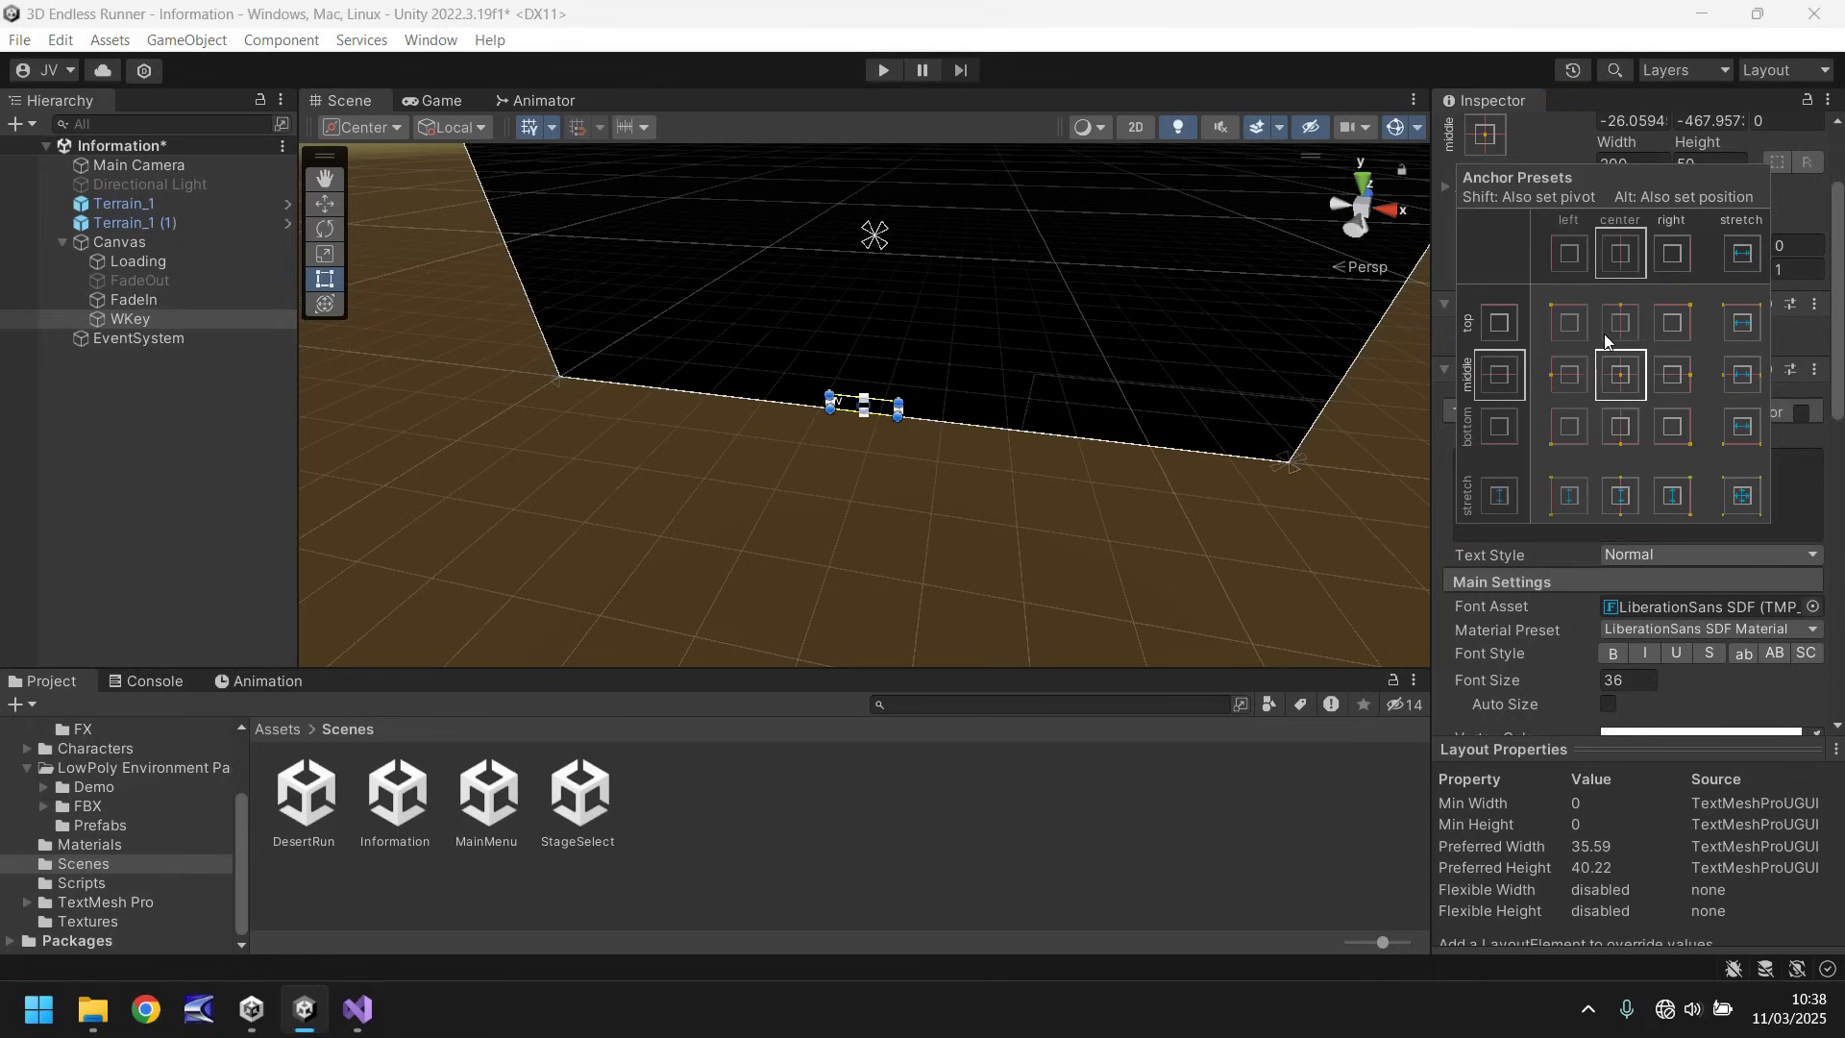
click(1569, 383)
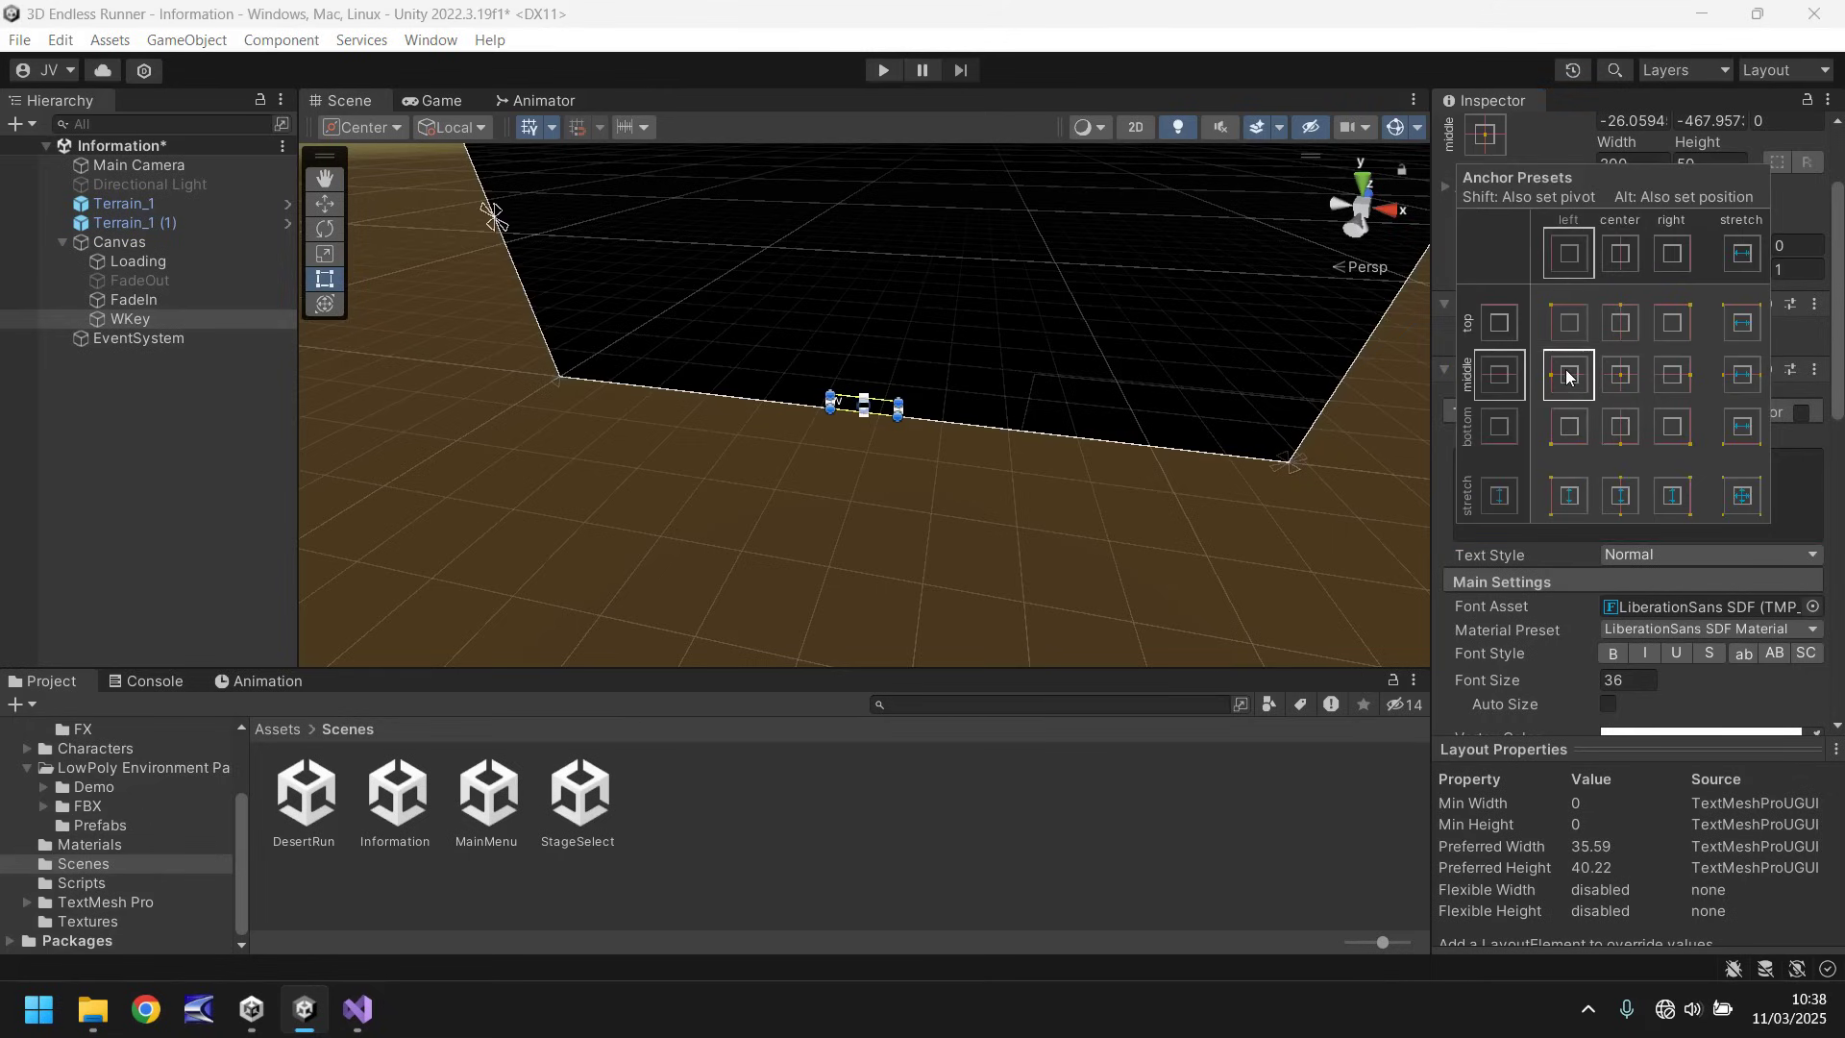
click(1630, 130)
click(1629, 123)
text(0)
scroll(1701, 227, up, 2)
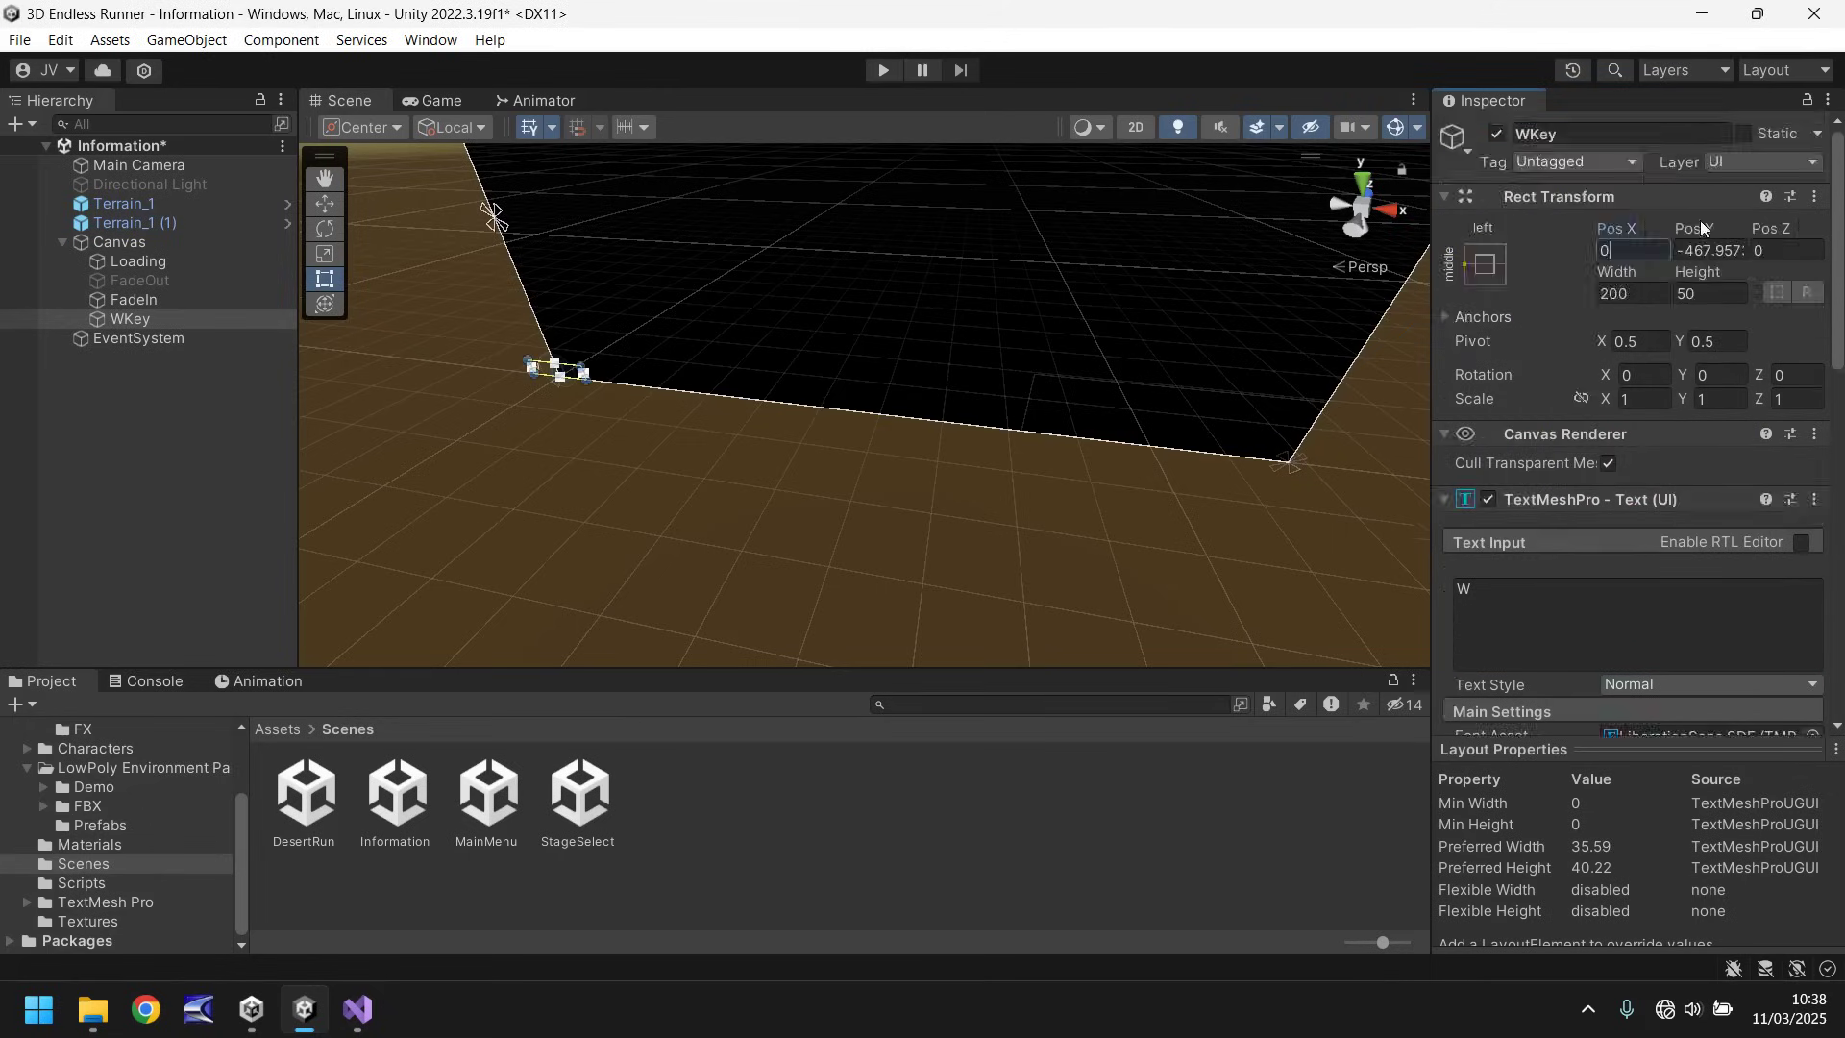
key(Tab)
text(0)
key(Return)
scroll(1570, 588, down, 3)
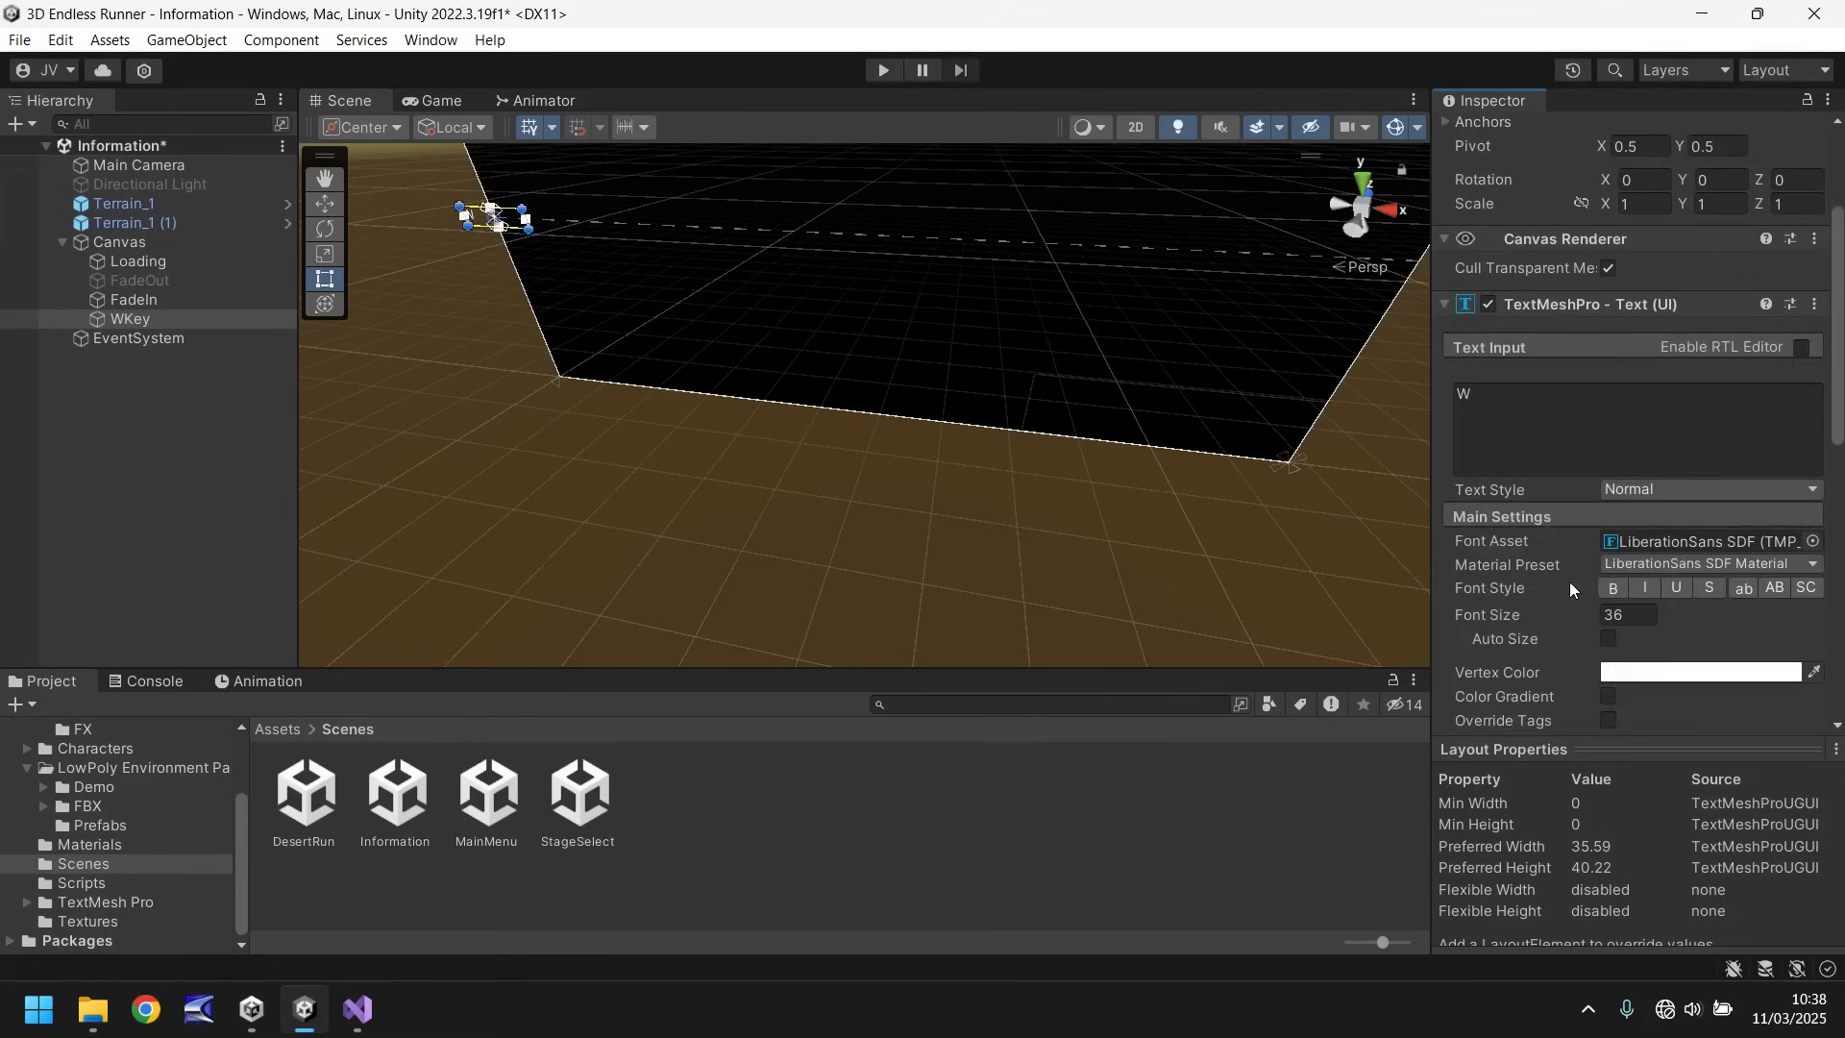
scroll(1624, 588, down, 2)
text(76)
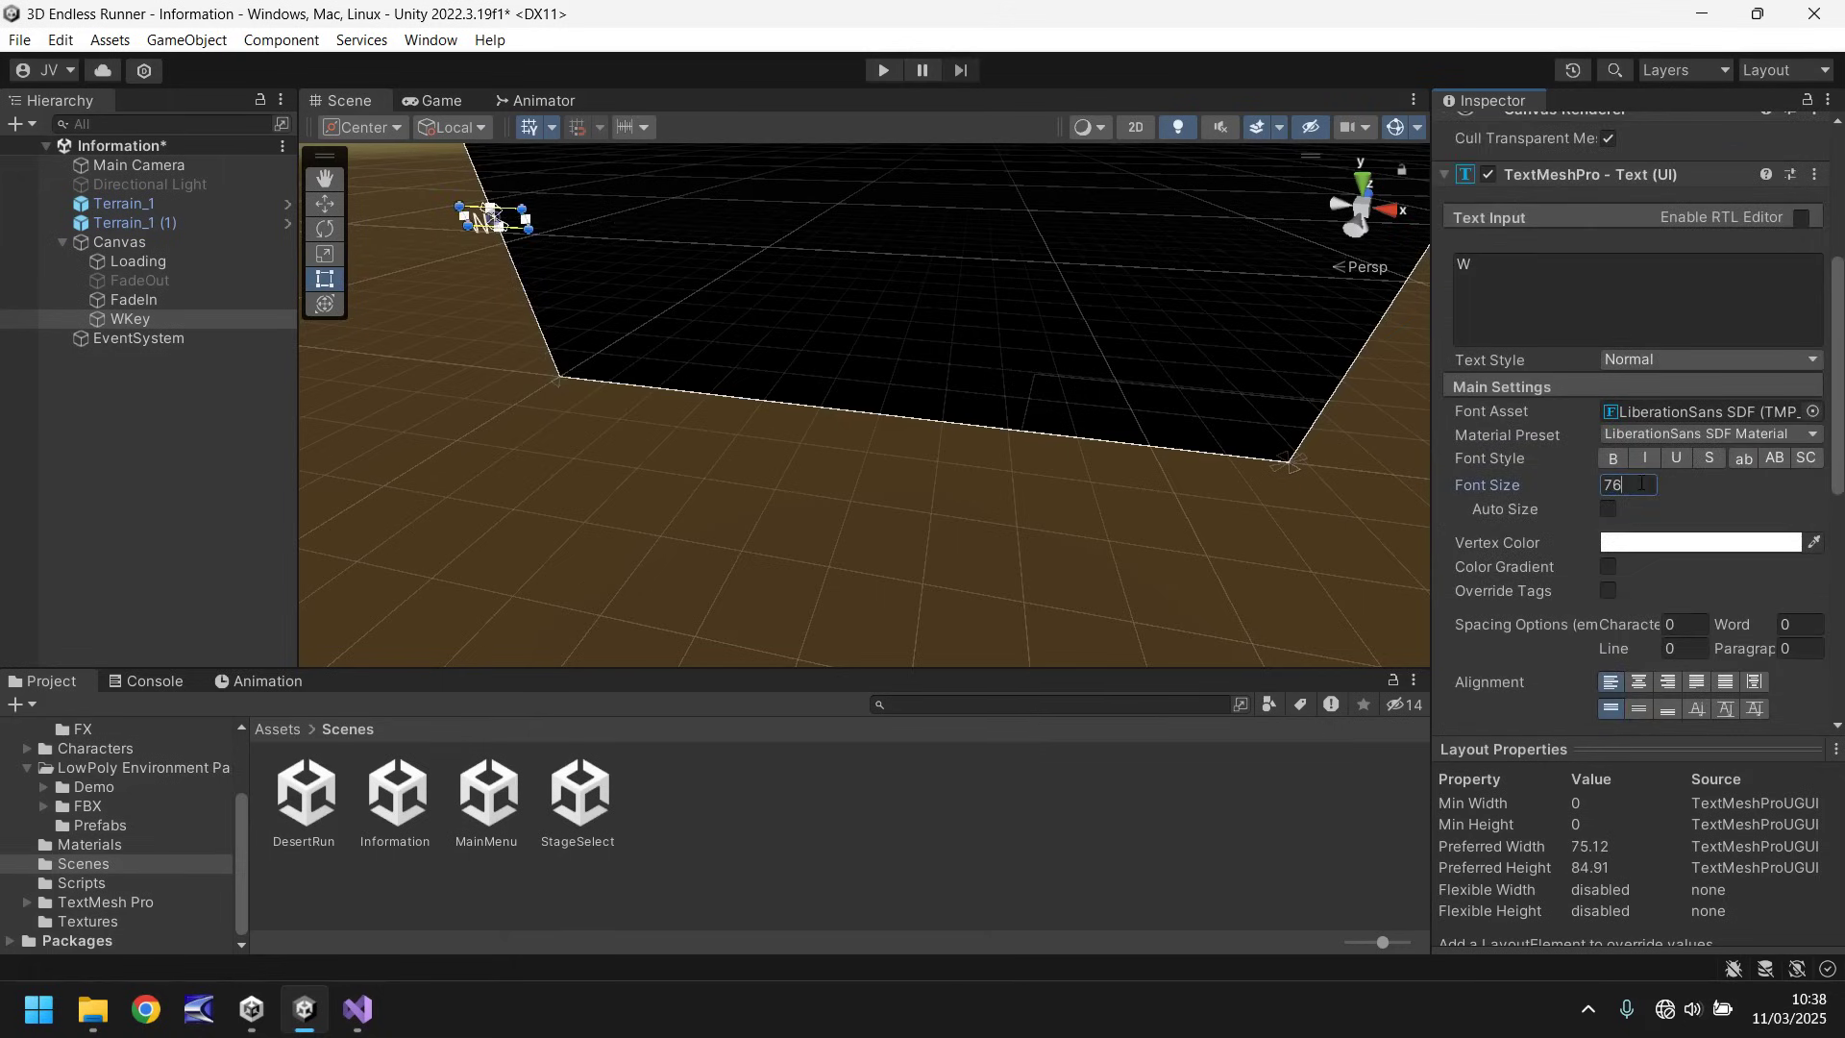
click(1611, 458)
click(1639, 682)
click(1639, 709)
double_click(134, 320)
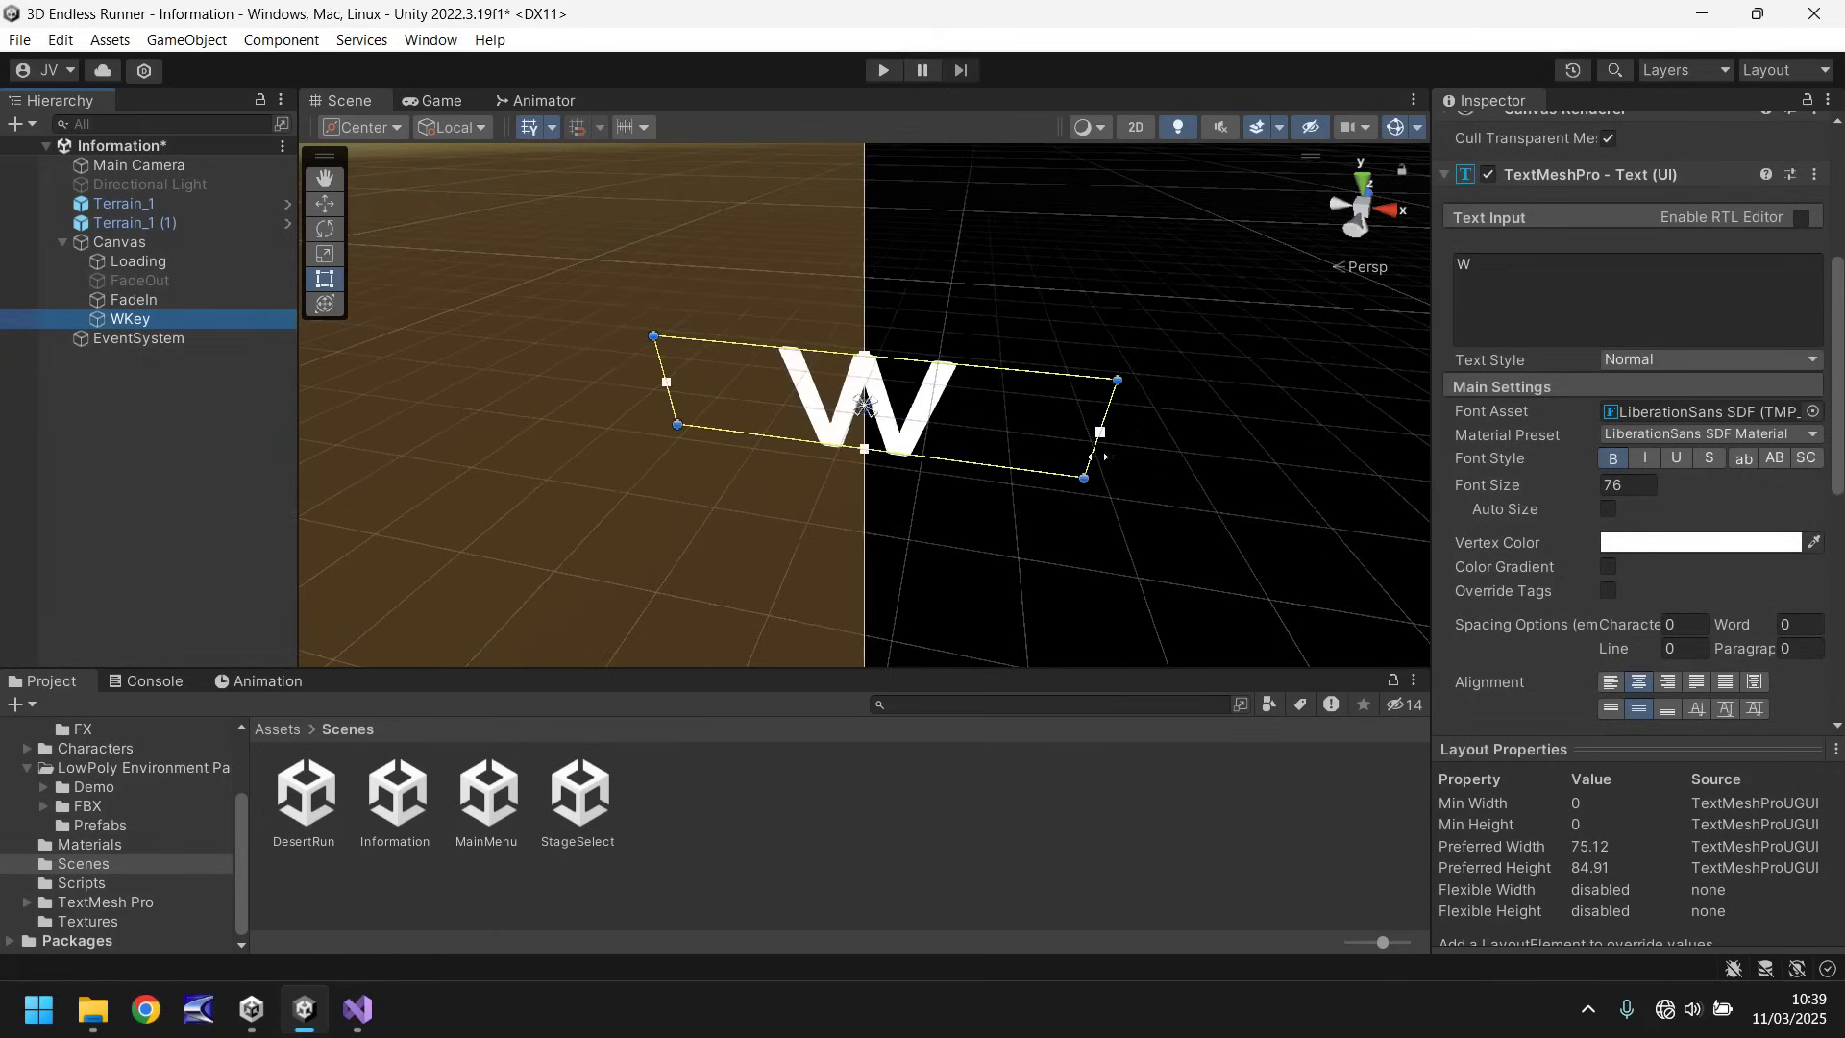
drag(966, 444, 1178, 471)
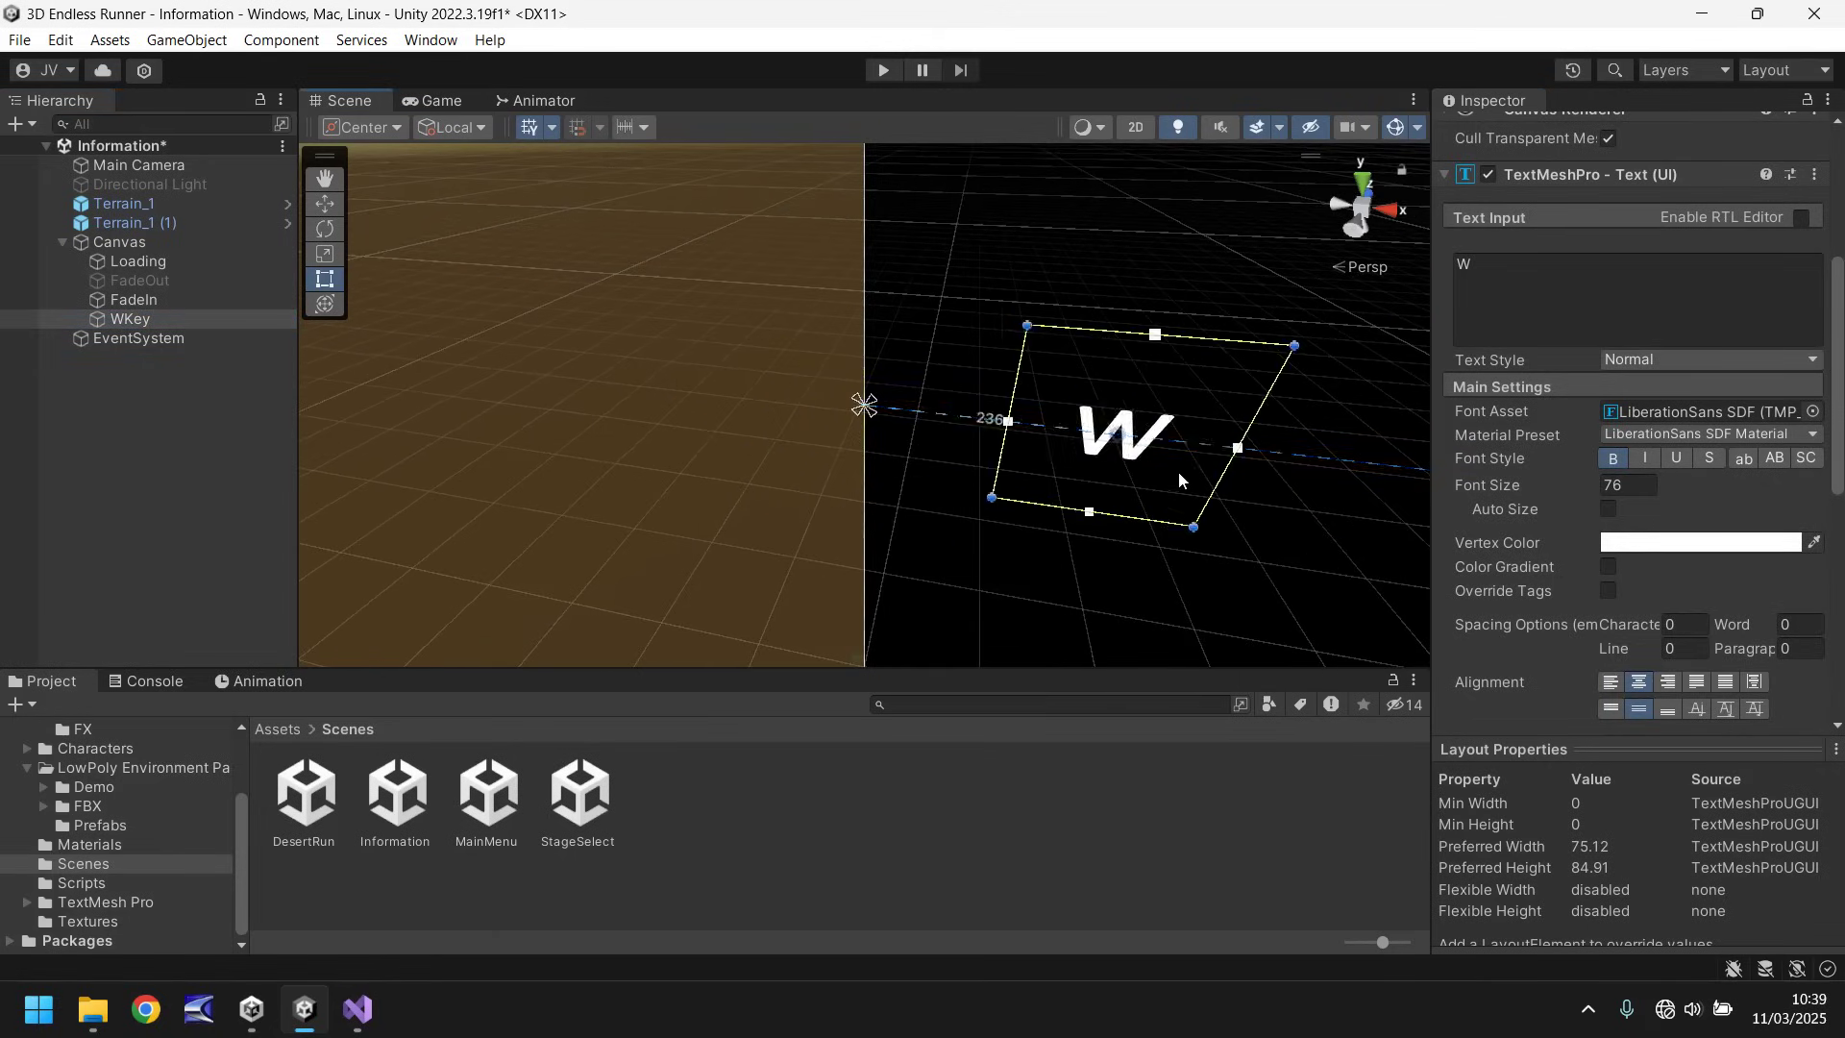
scroll(1695, 538, down, 3)
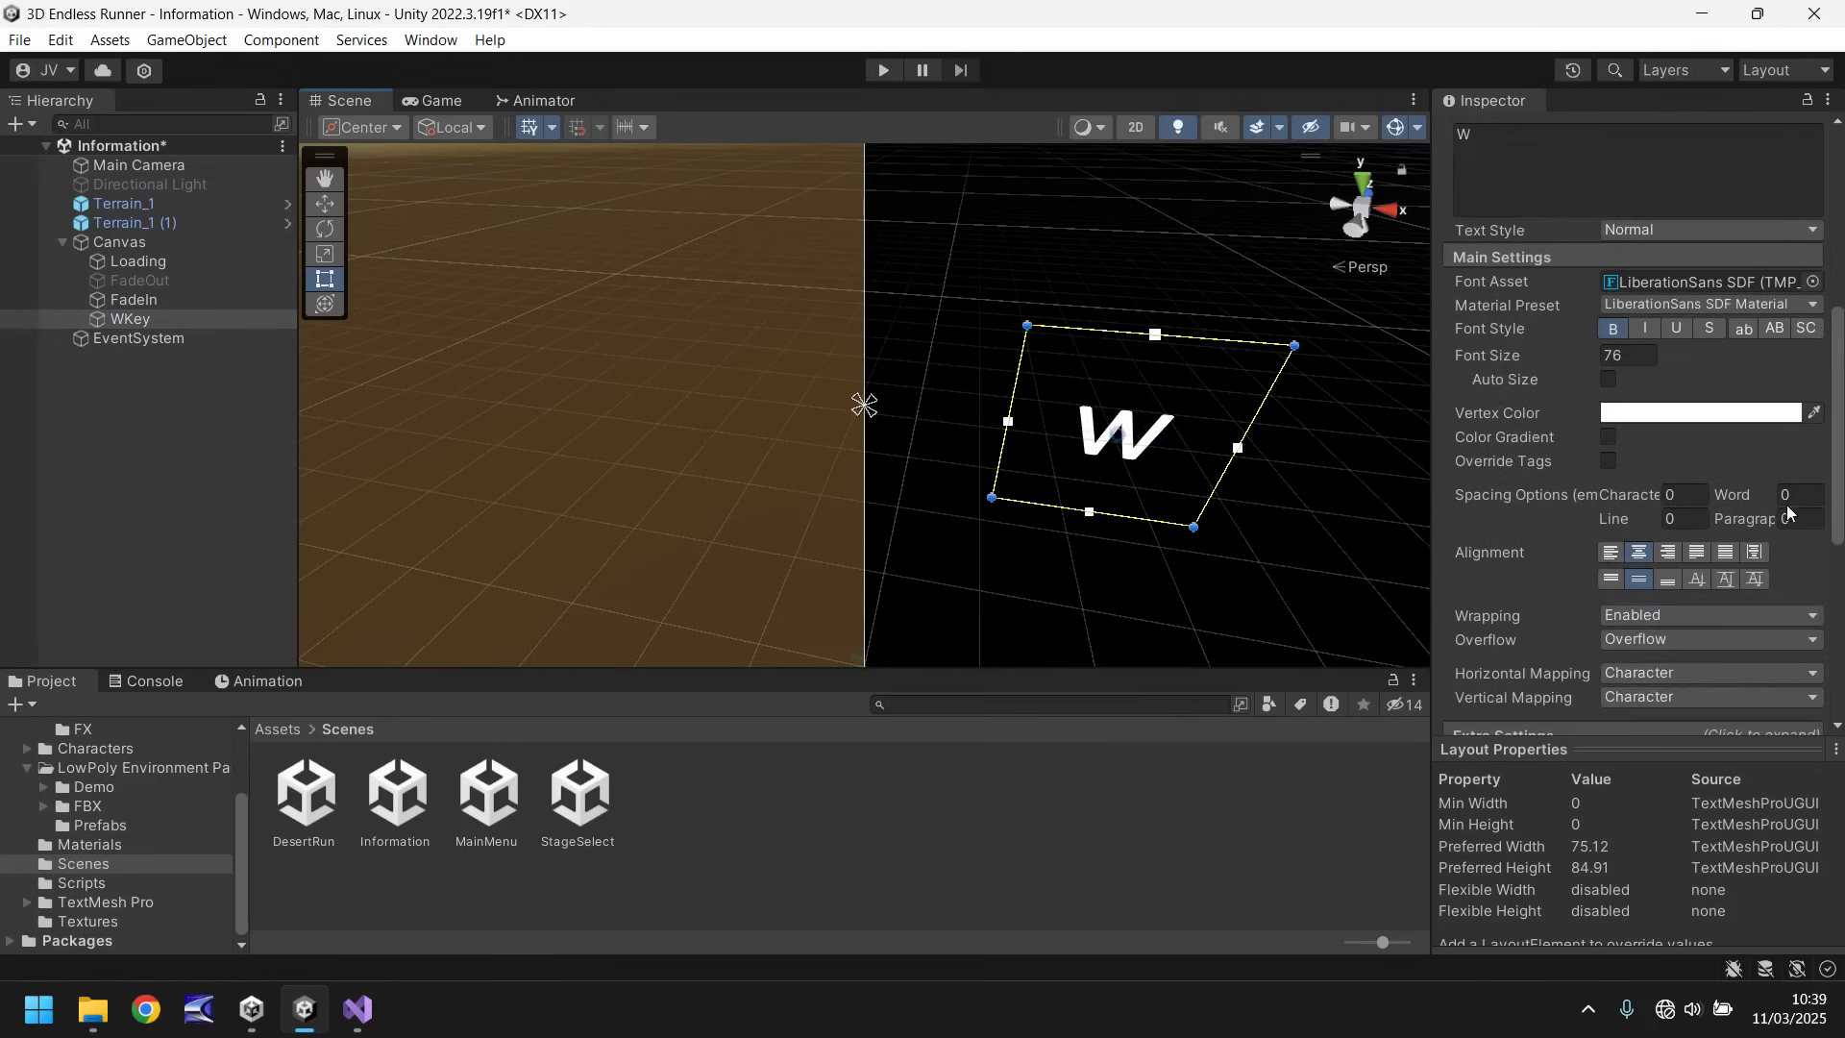
scroll(1787, 511, down, 3)
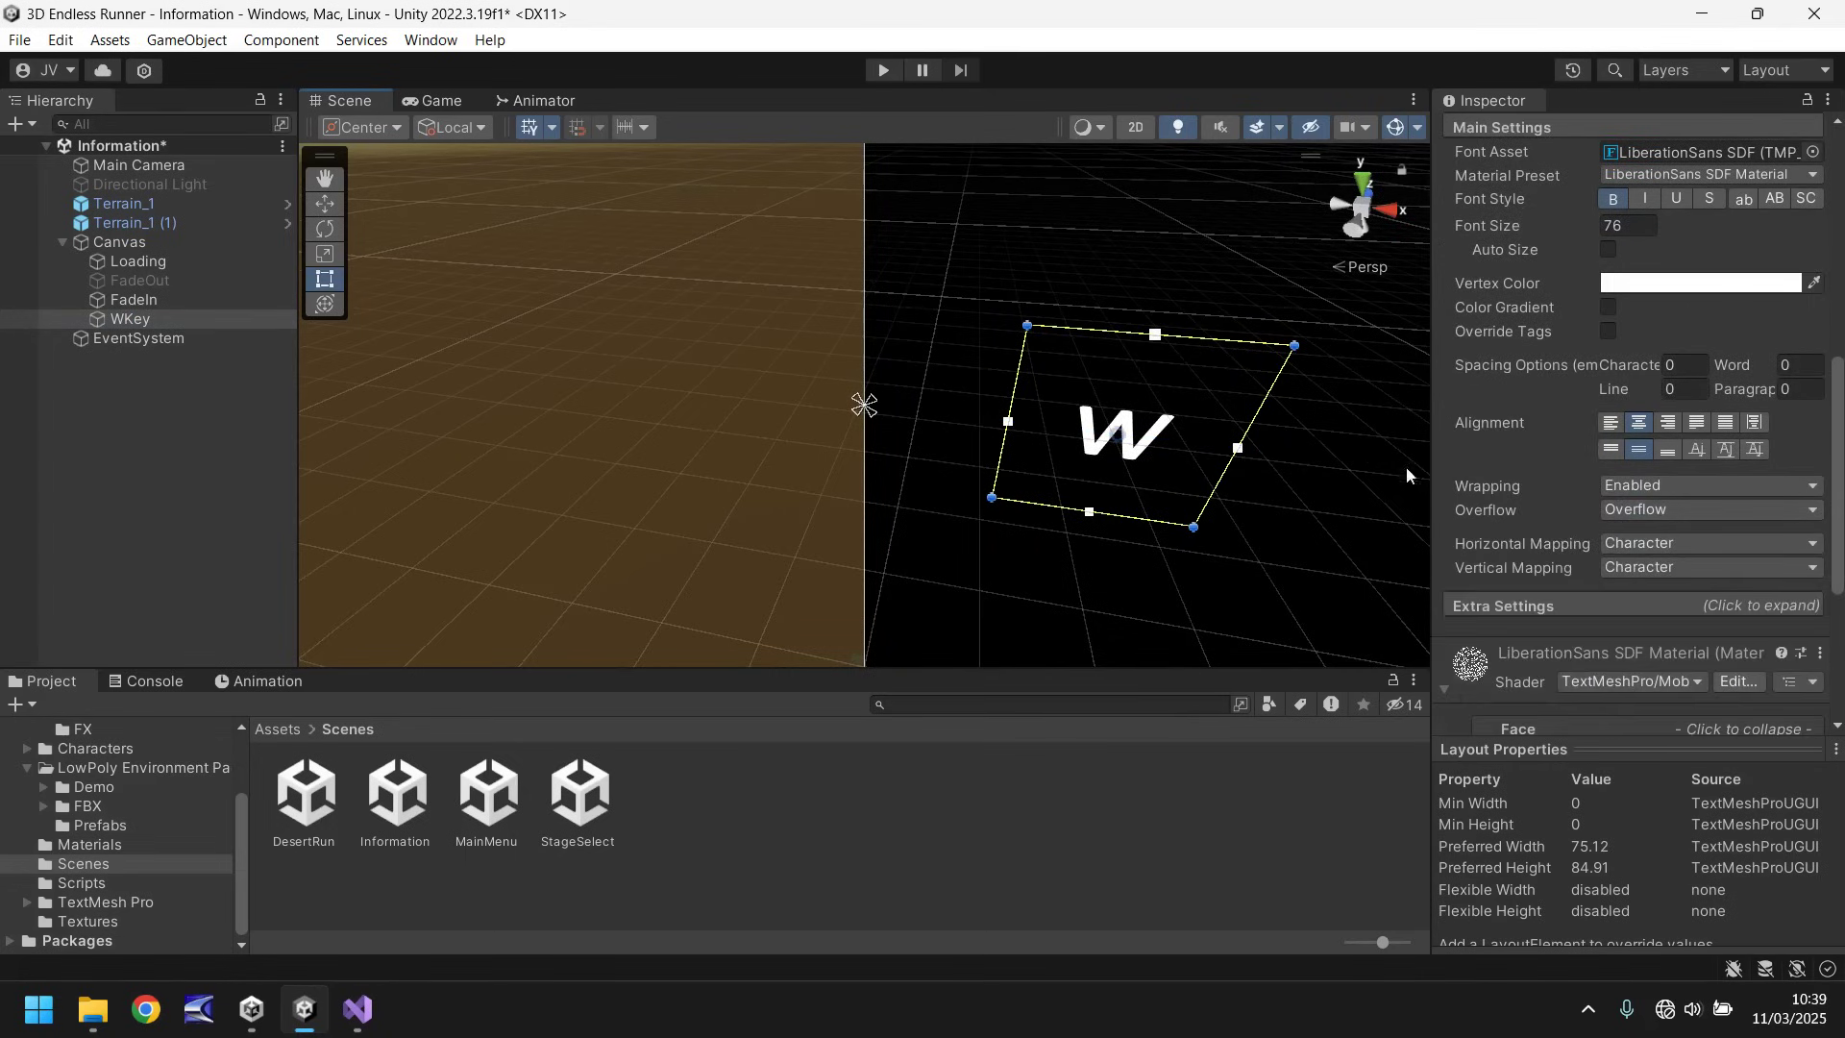
scroll(988, 490, down, 2)
key(Right)
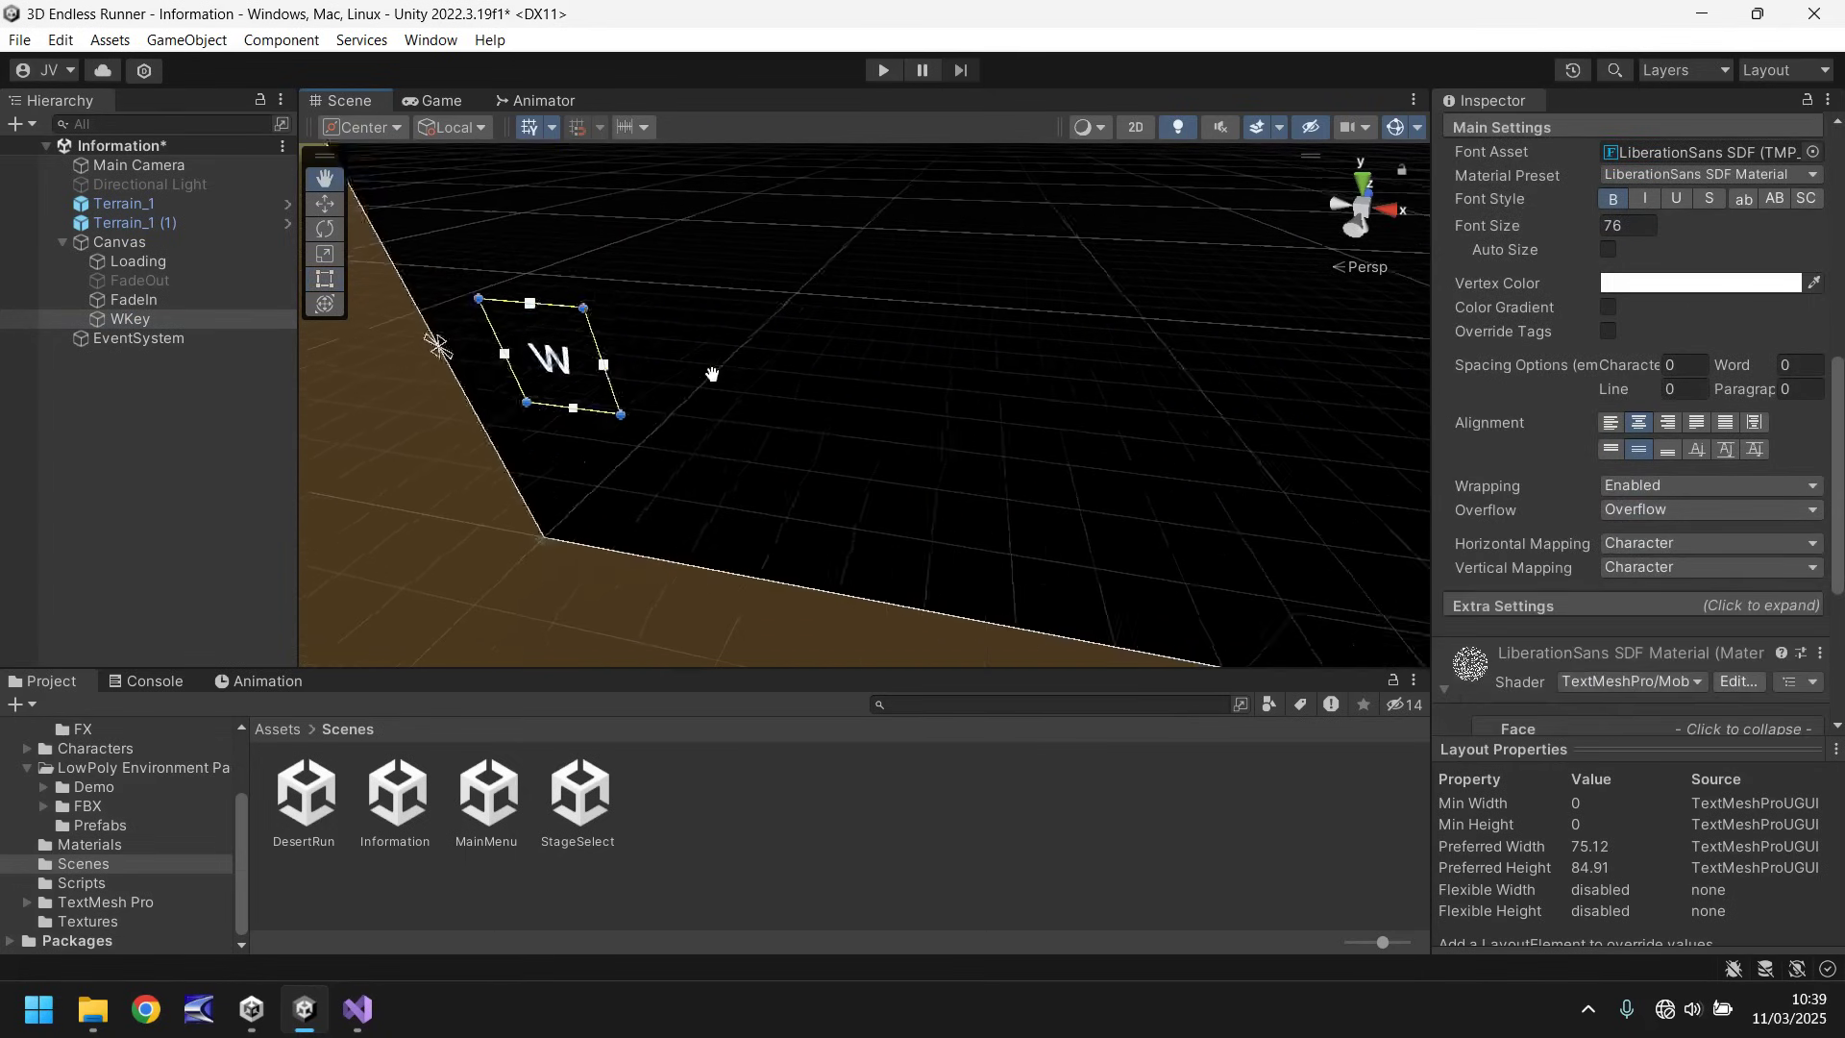
key(Left)
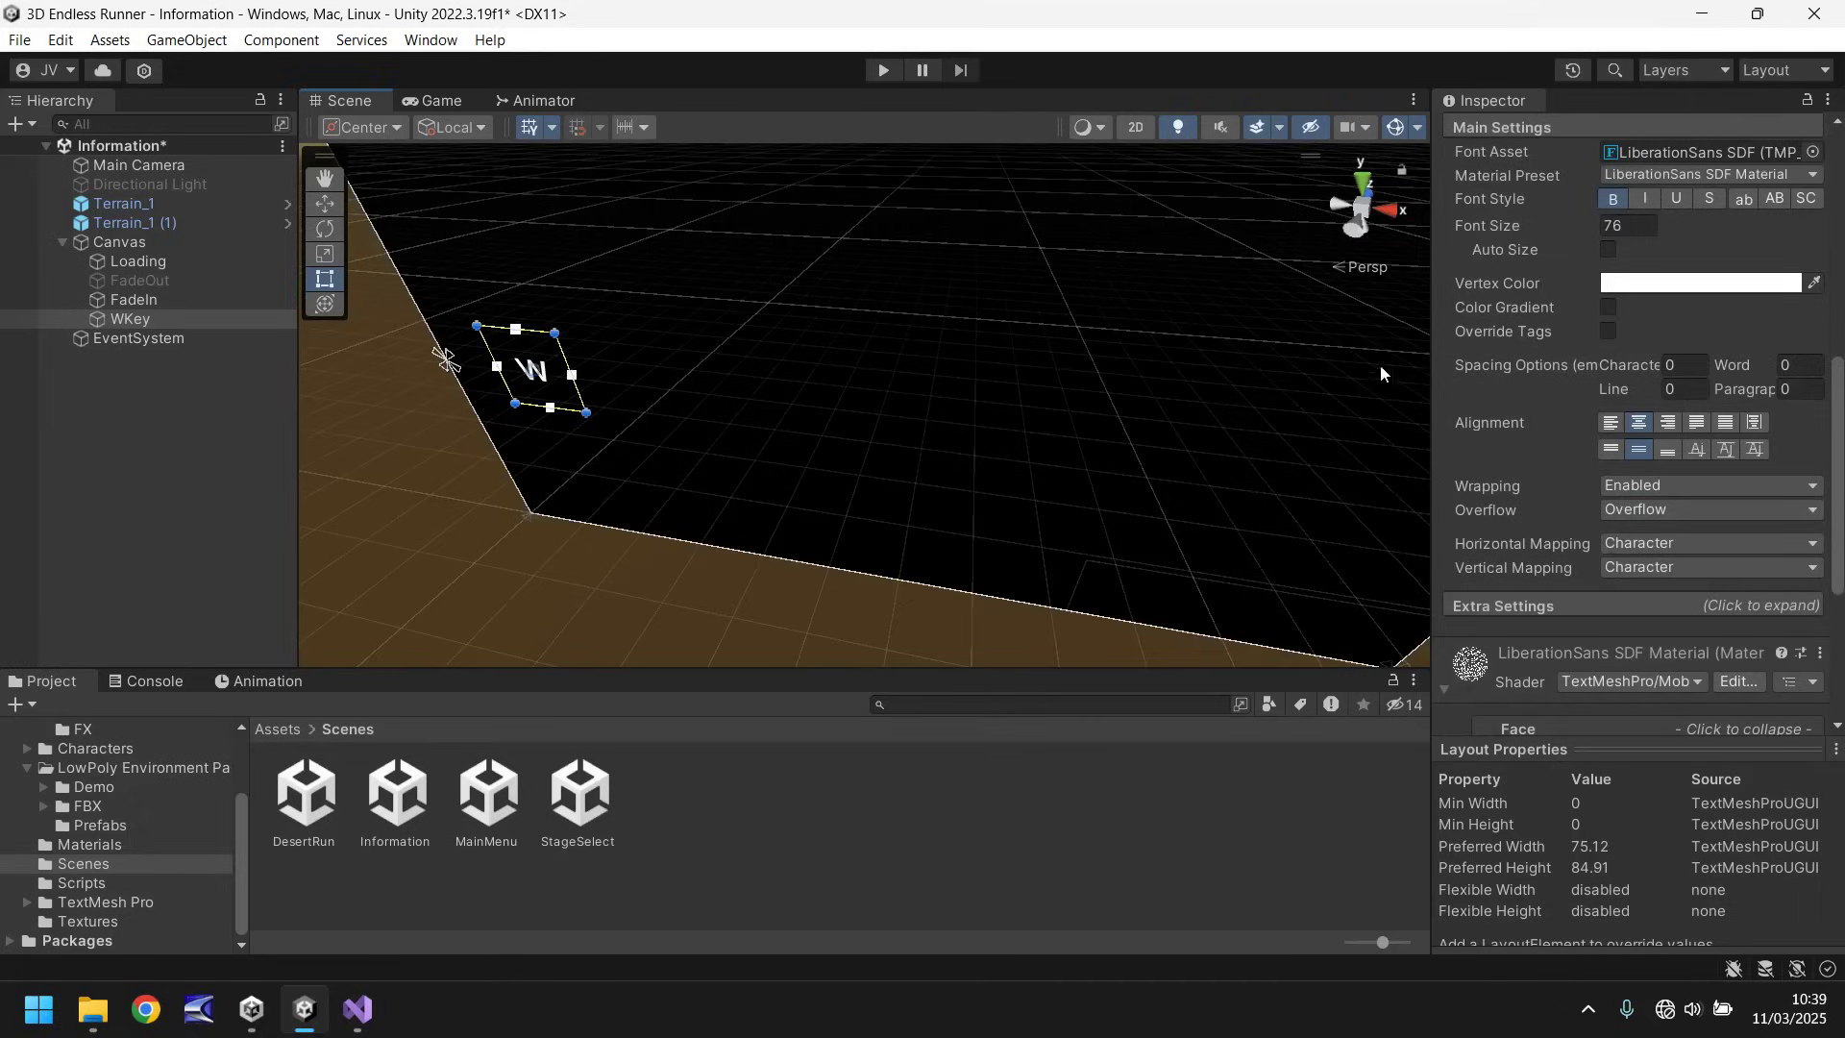
click(437, 102)
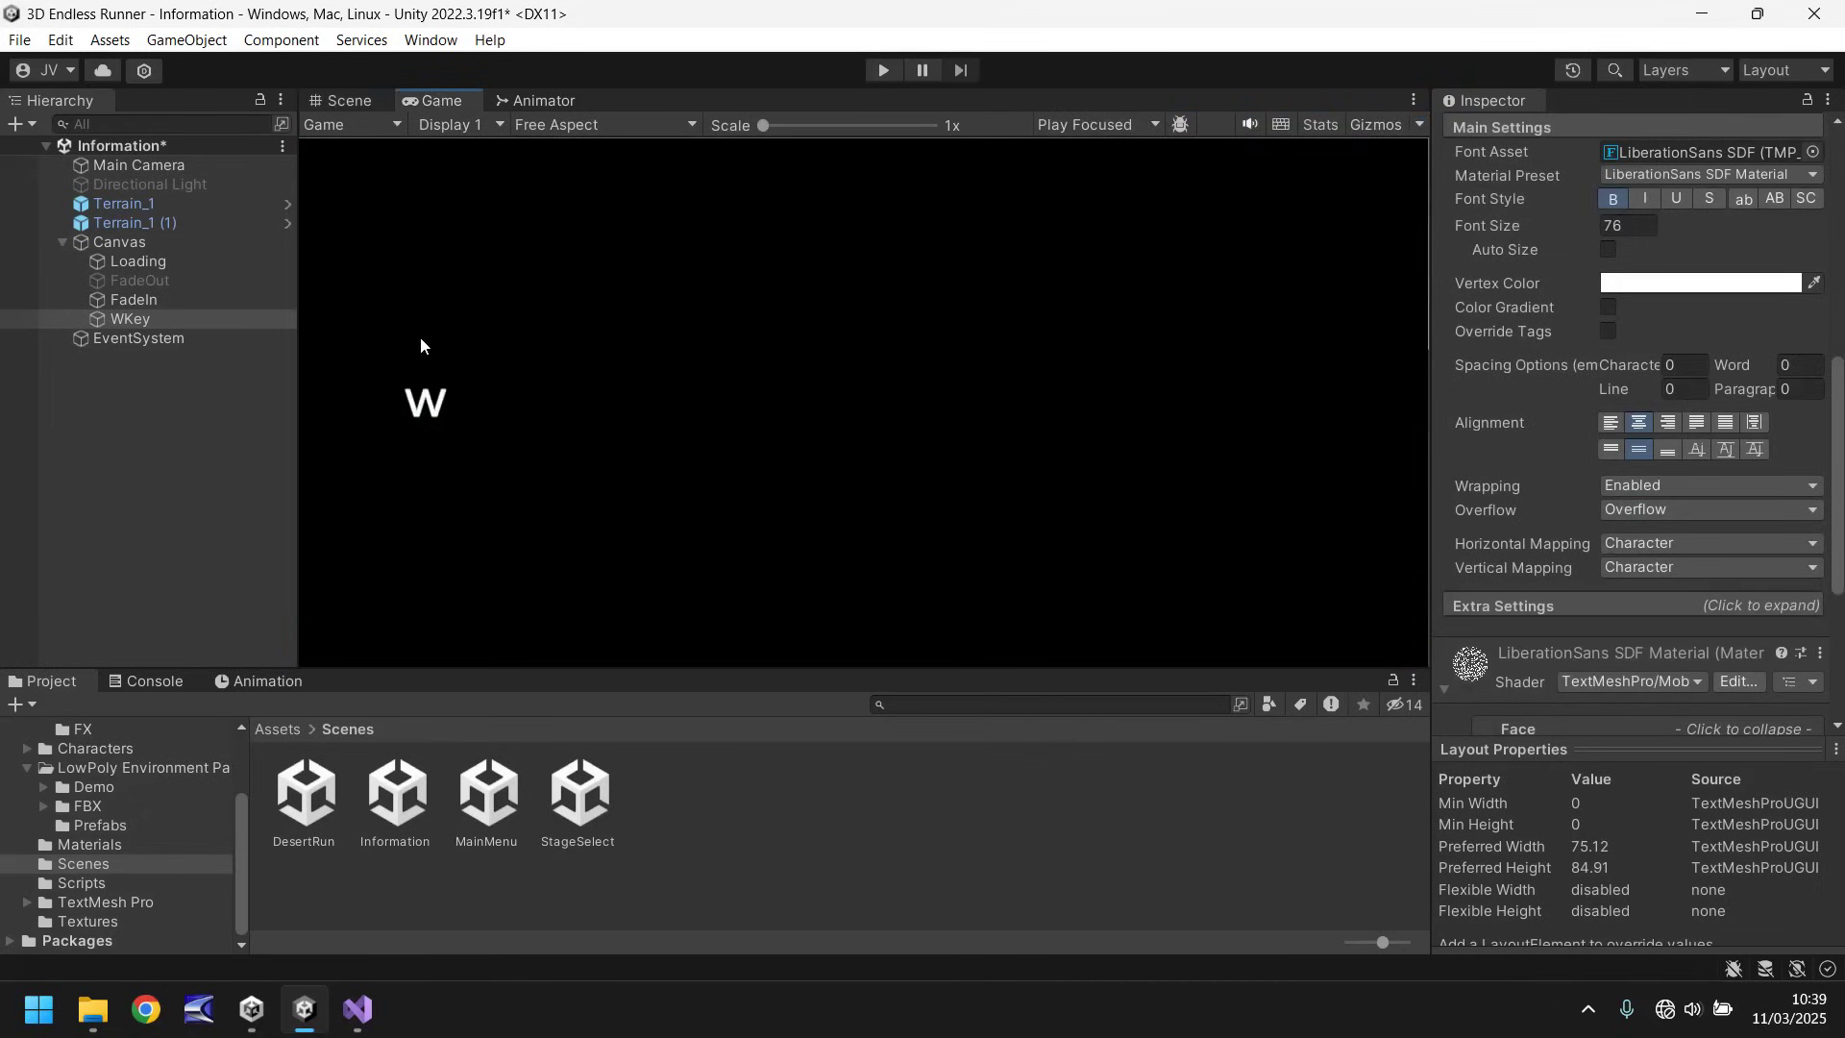
click(333, 104)
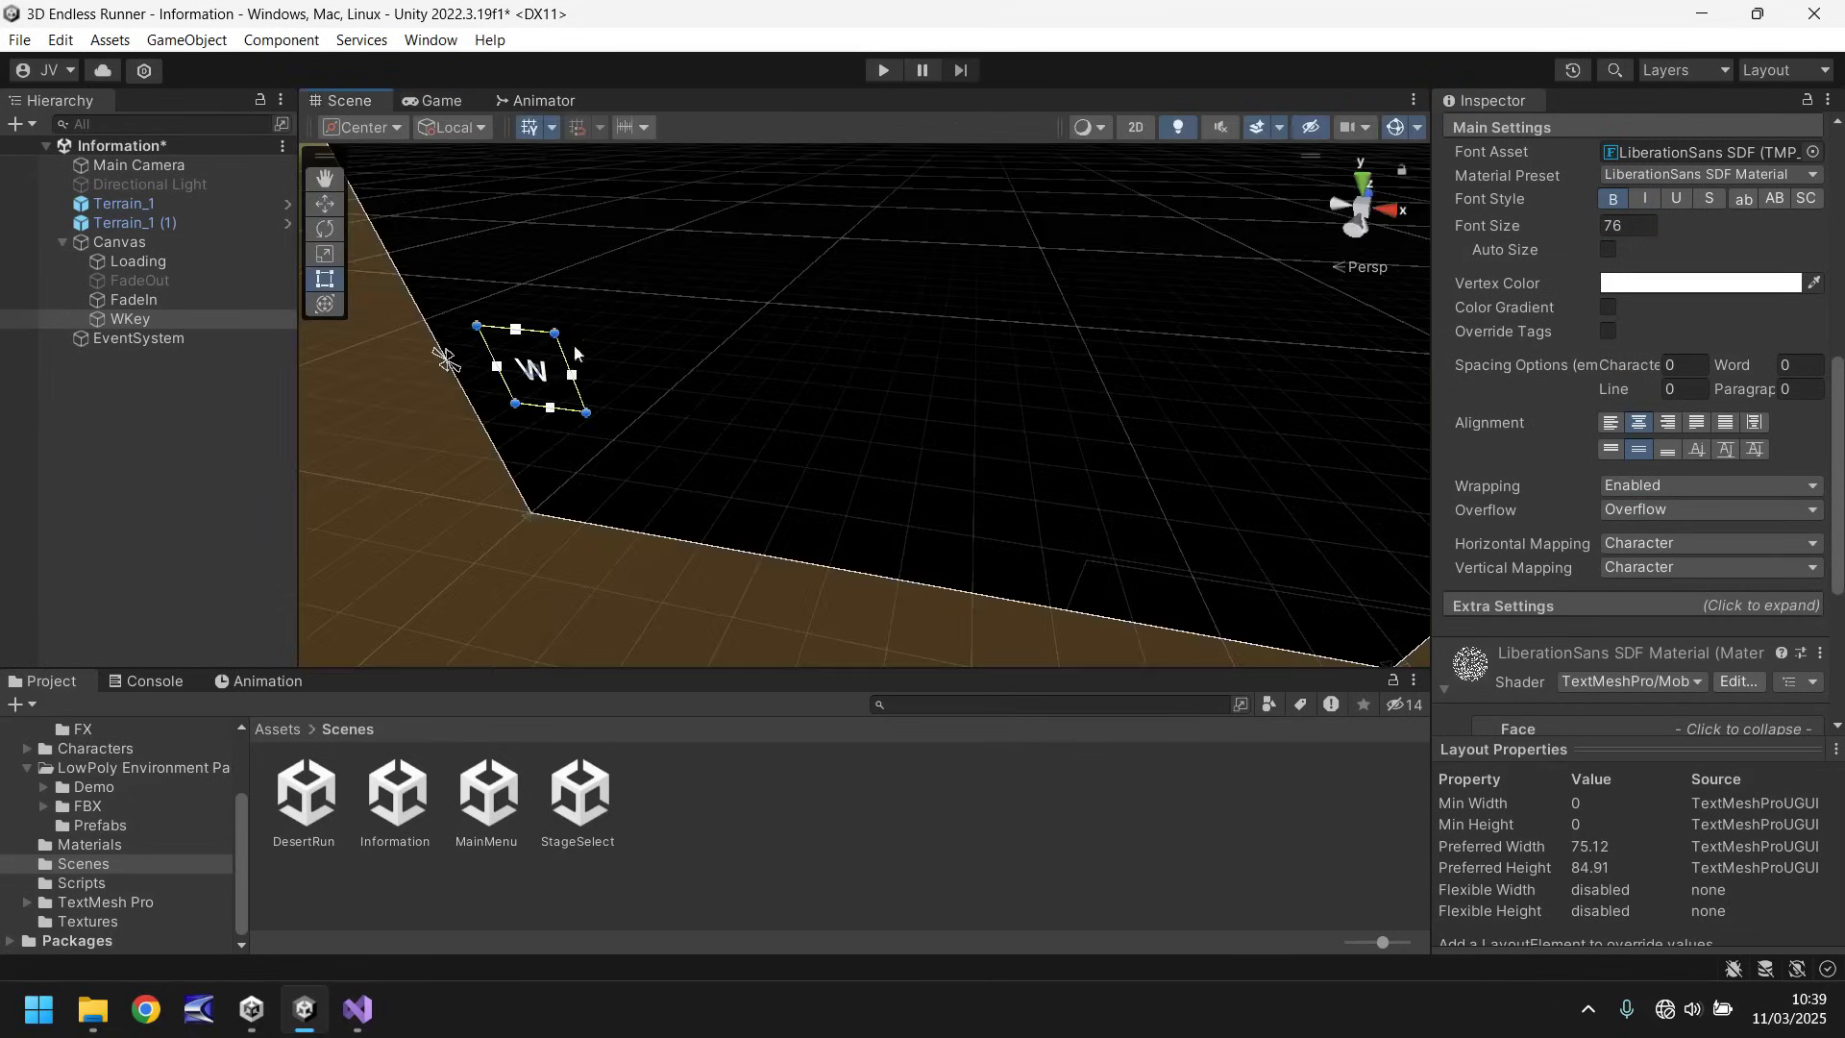
Step: Duplicate WKey, move the copy to the right, and rename it DKey
click(119, 315)
key(ctrl+d)
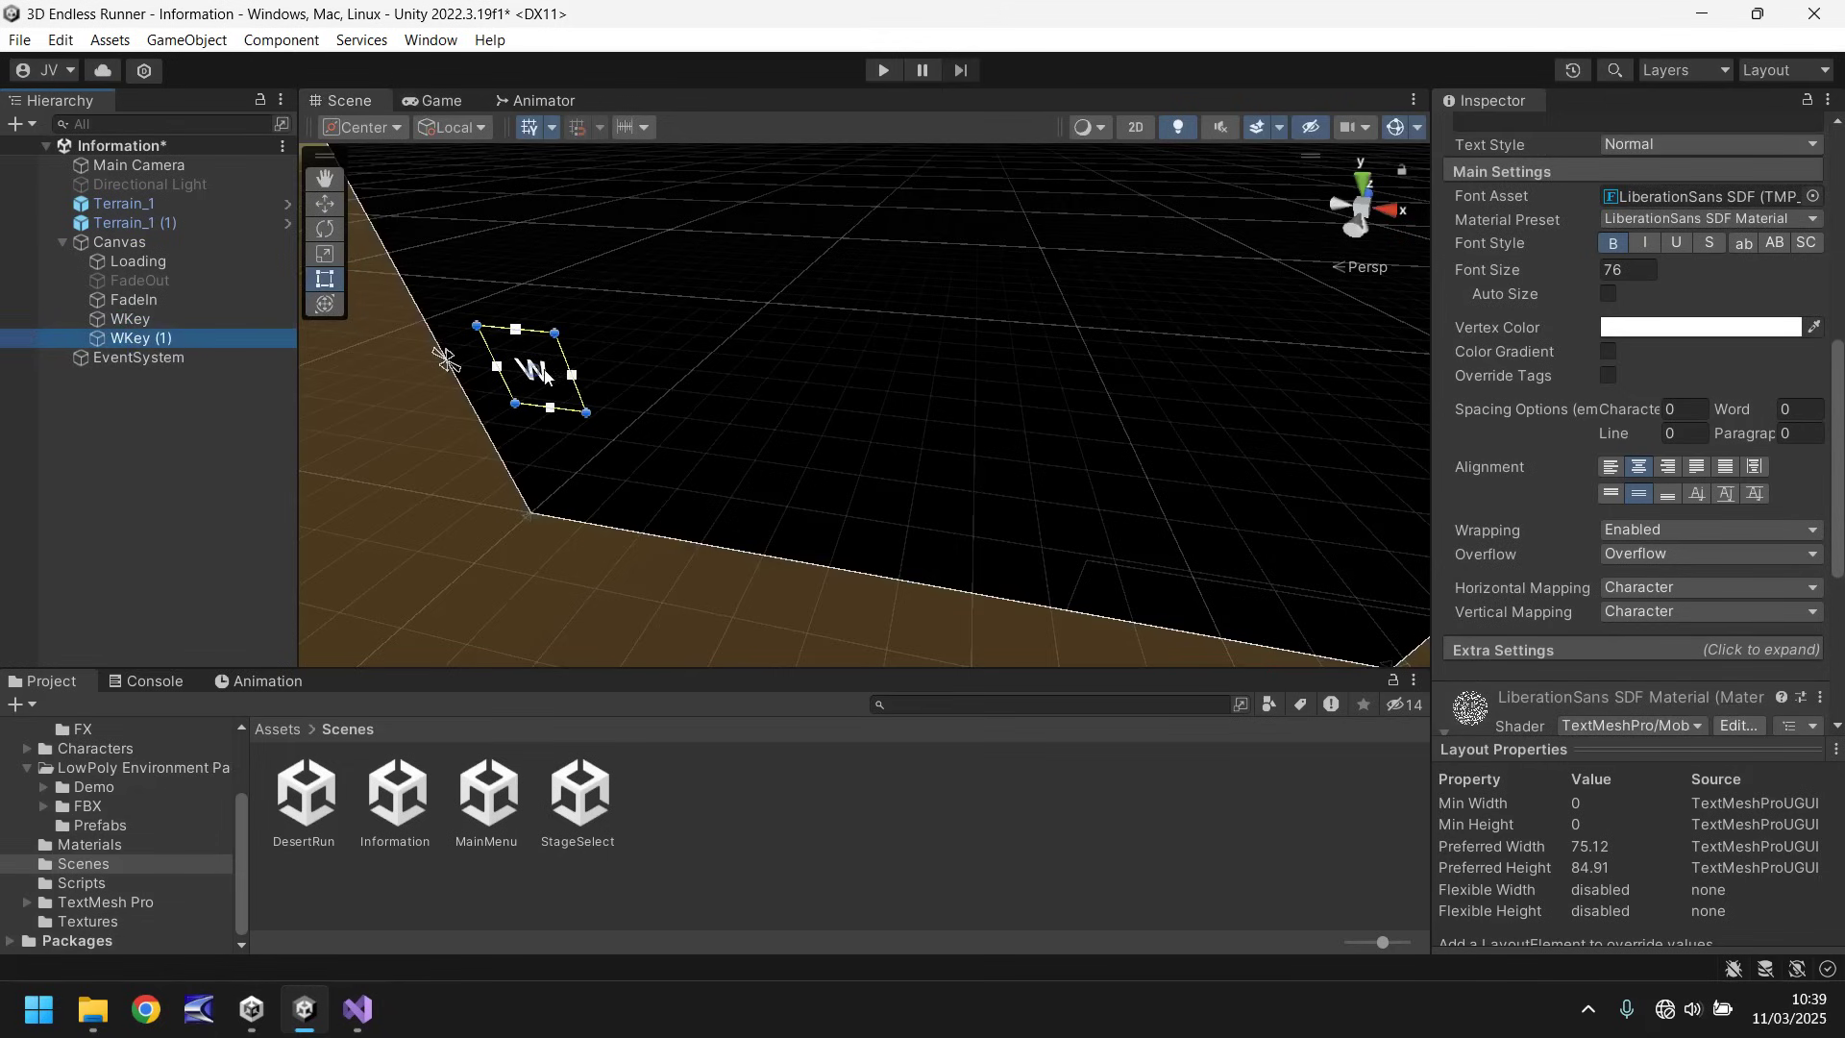
drag(552, 376, 834, 406)
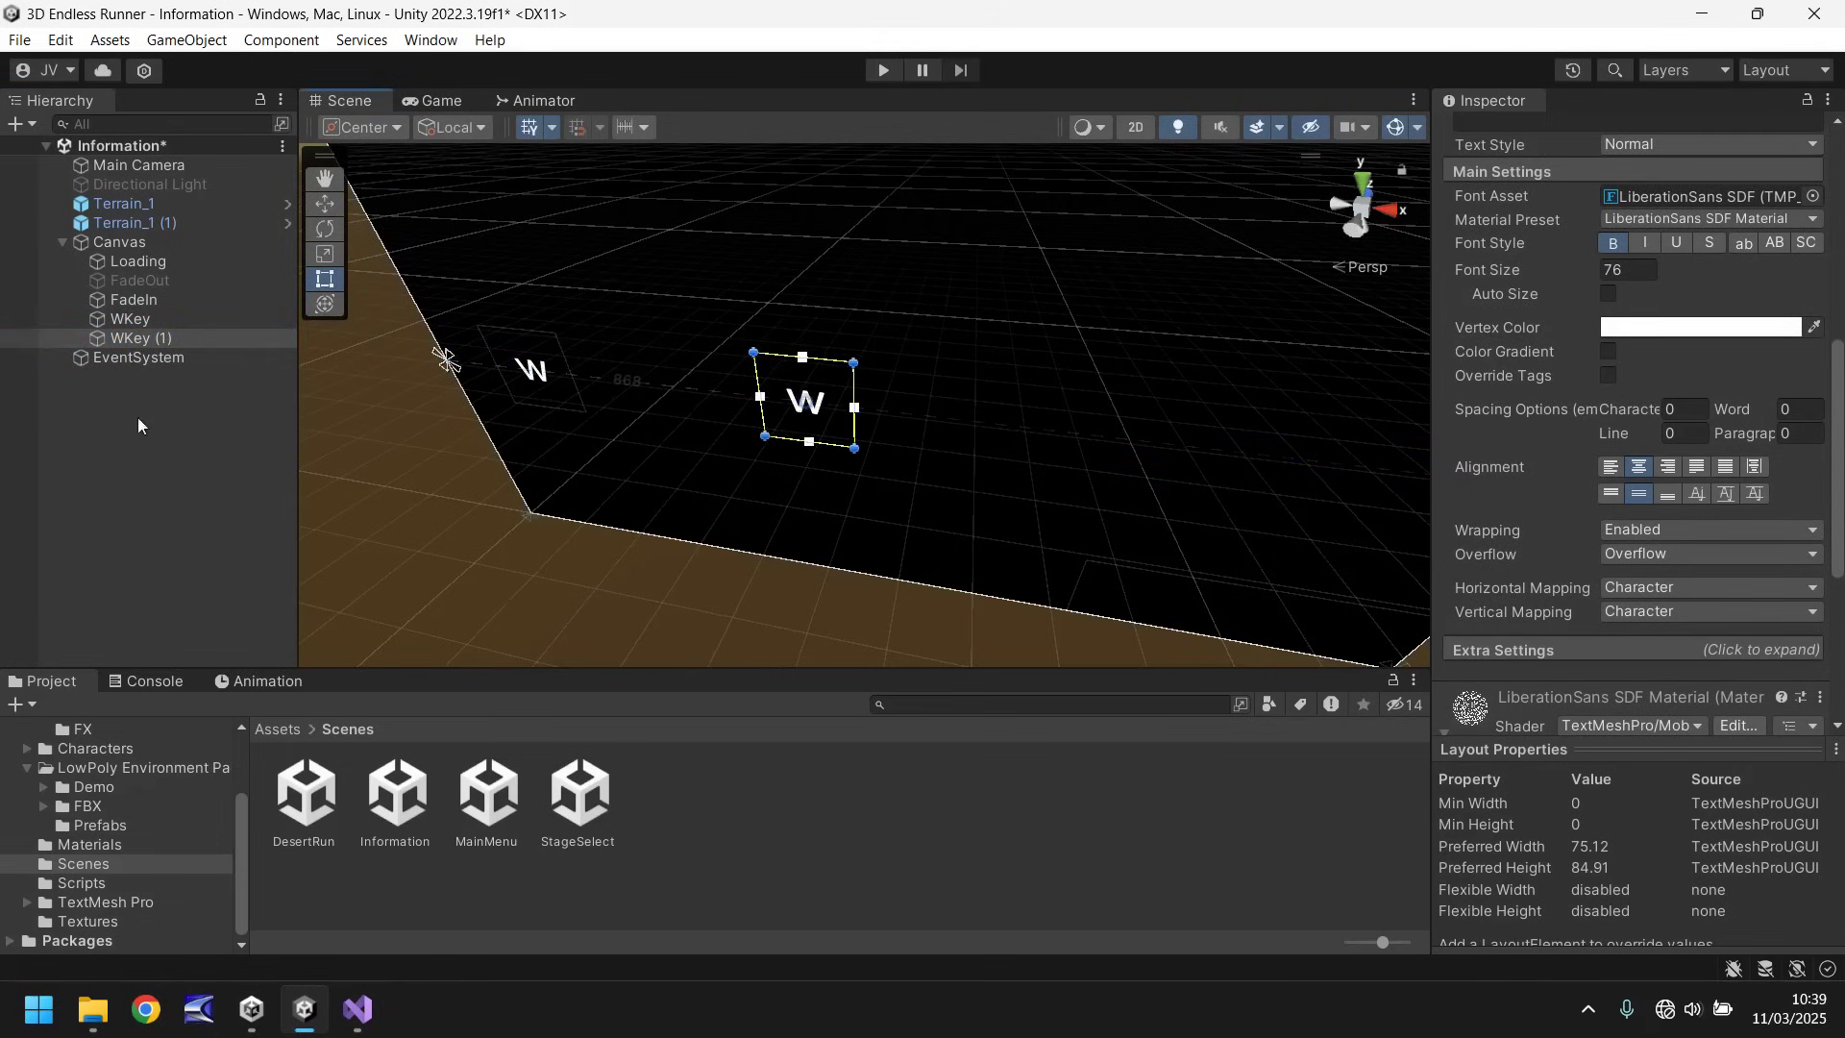
click(130, 340)
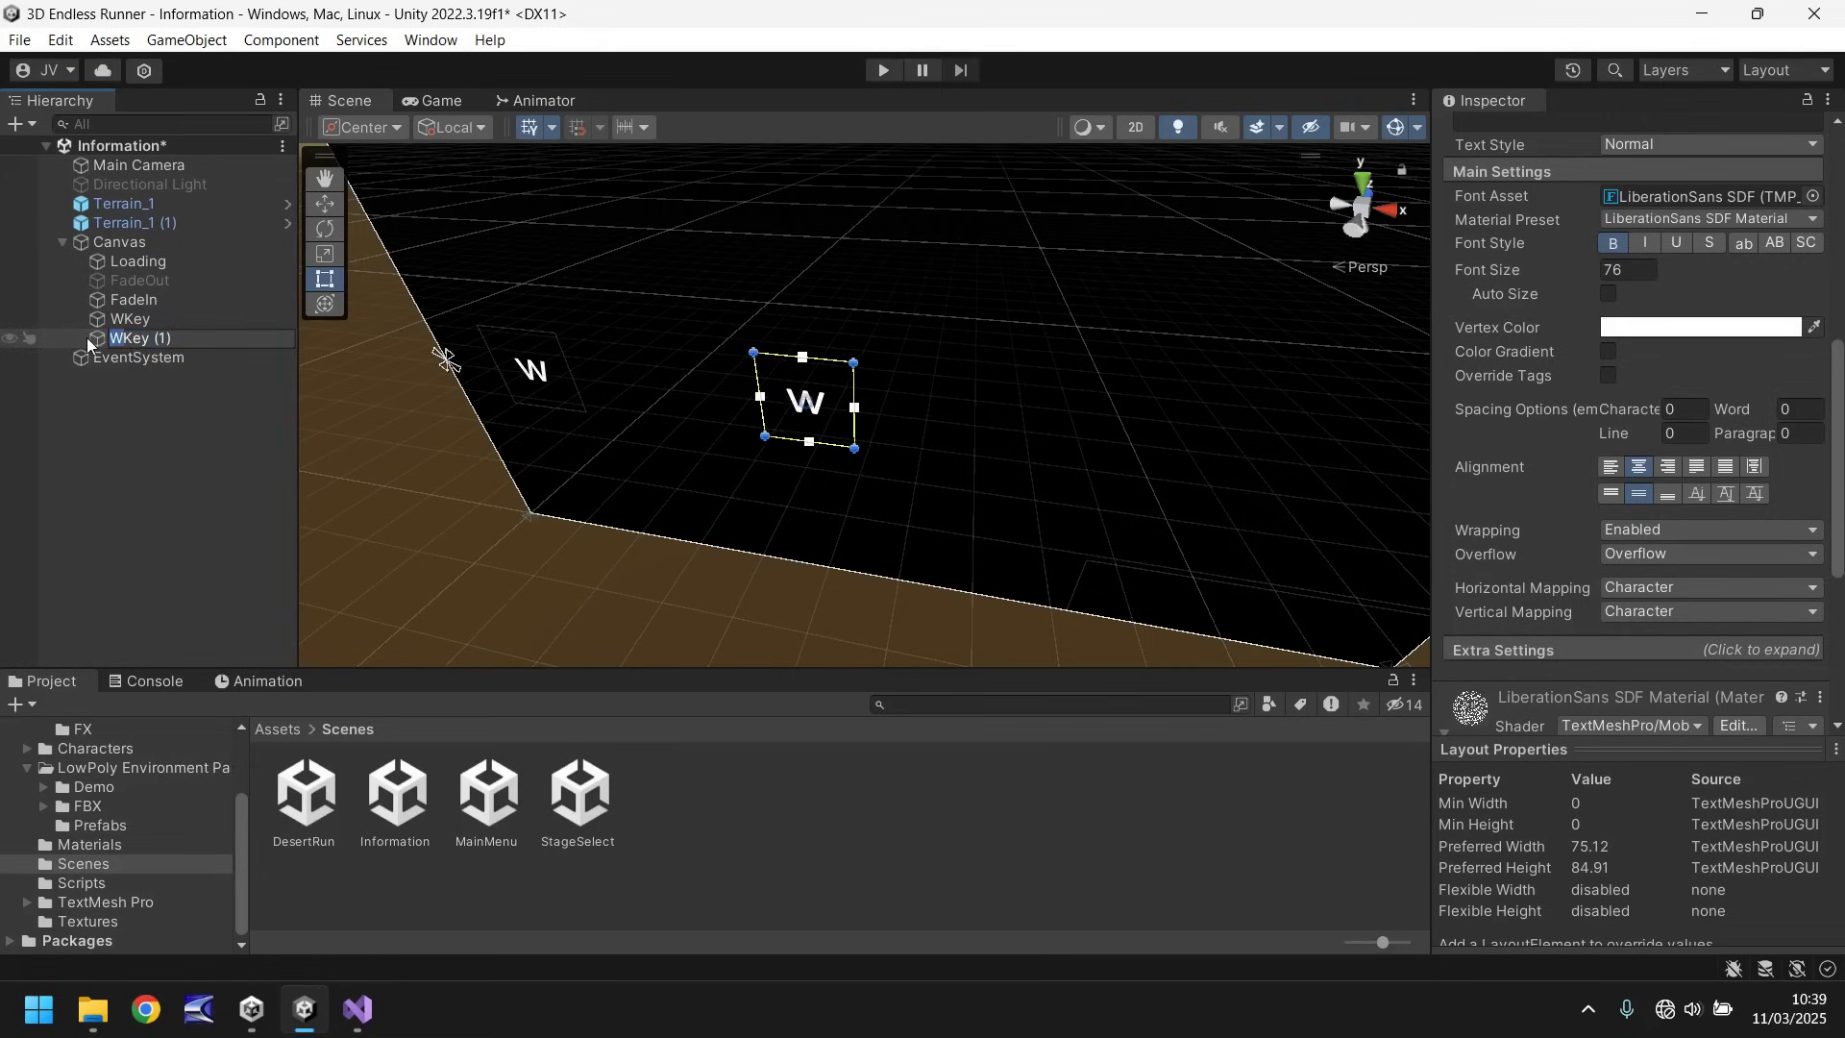
text(D)
key(ctrl+shift+Right)
key(BackSpace)
key(Return)
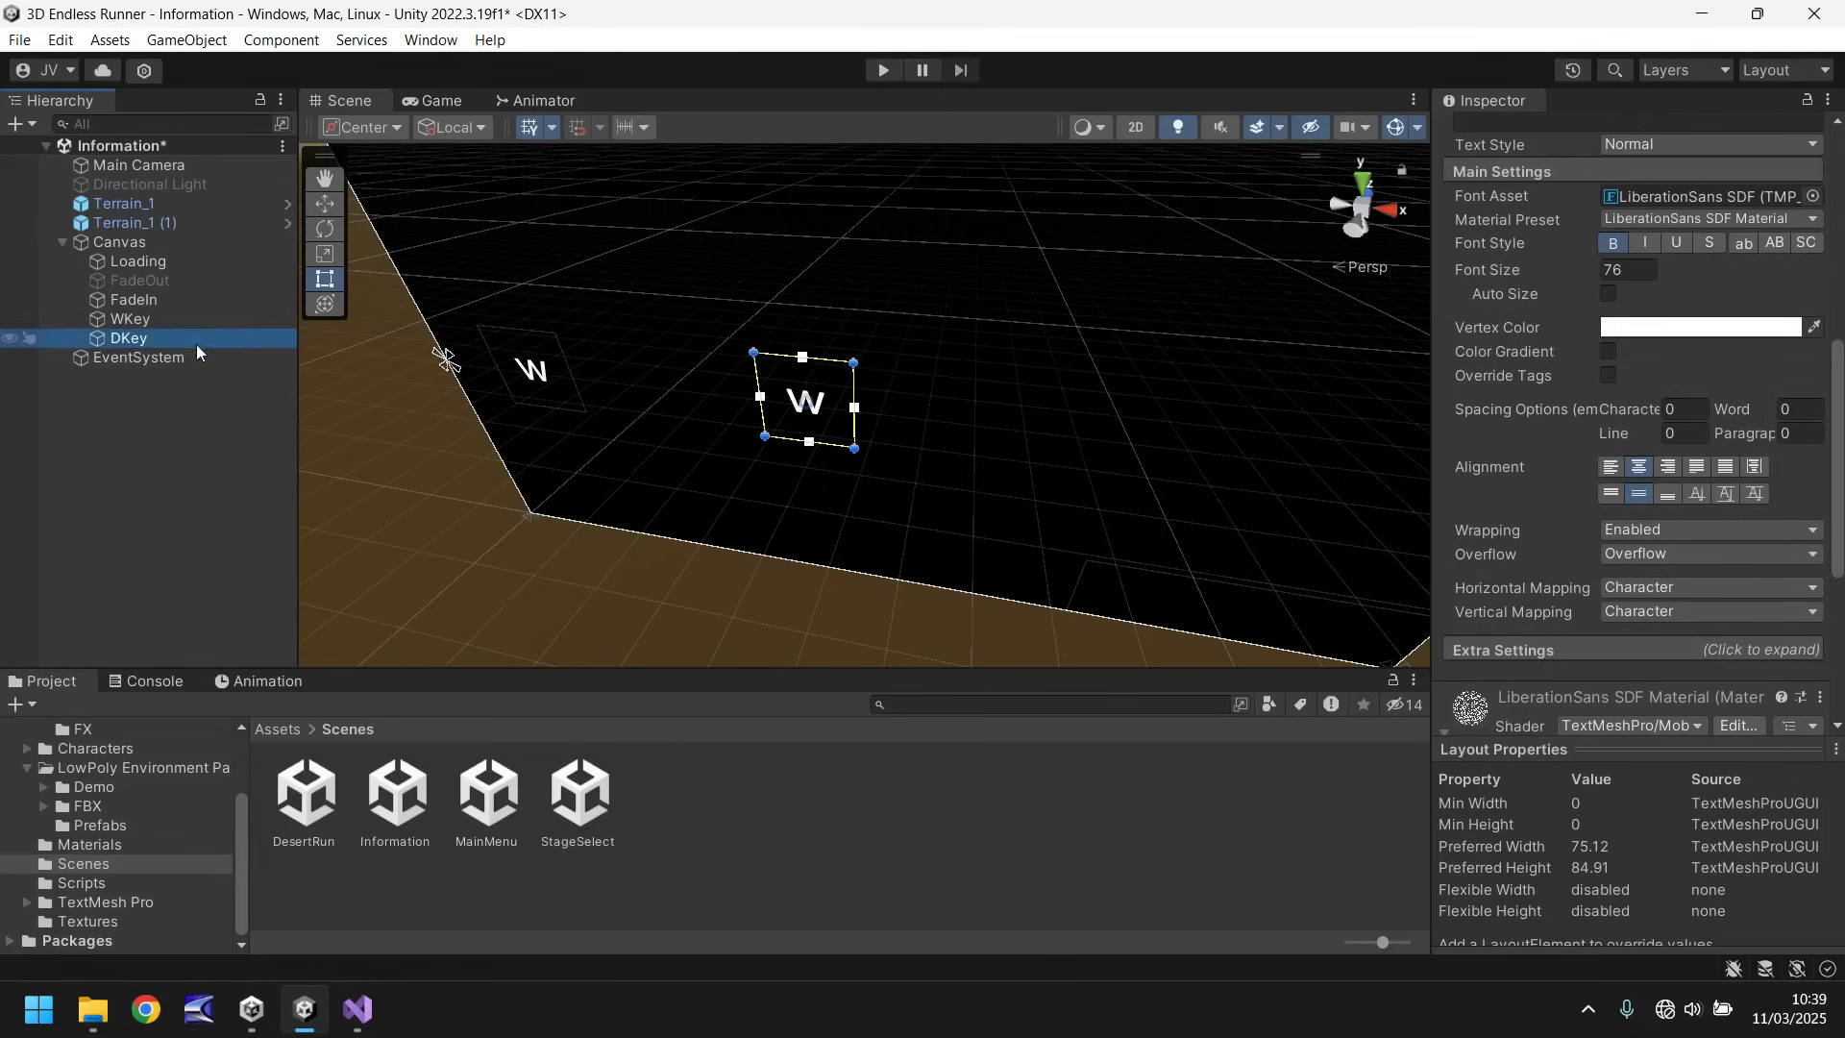
Step: Duplicate WKey again, place the copy above the W label, and widen its rect
click(149, 320)
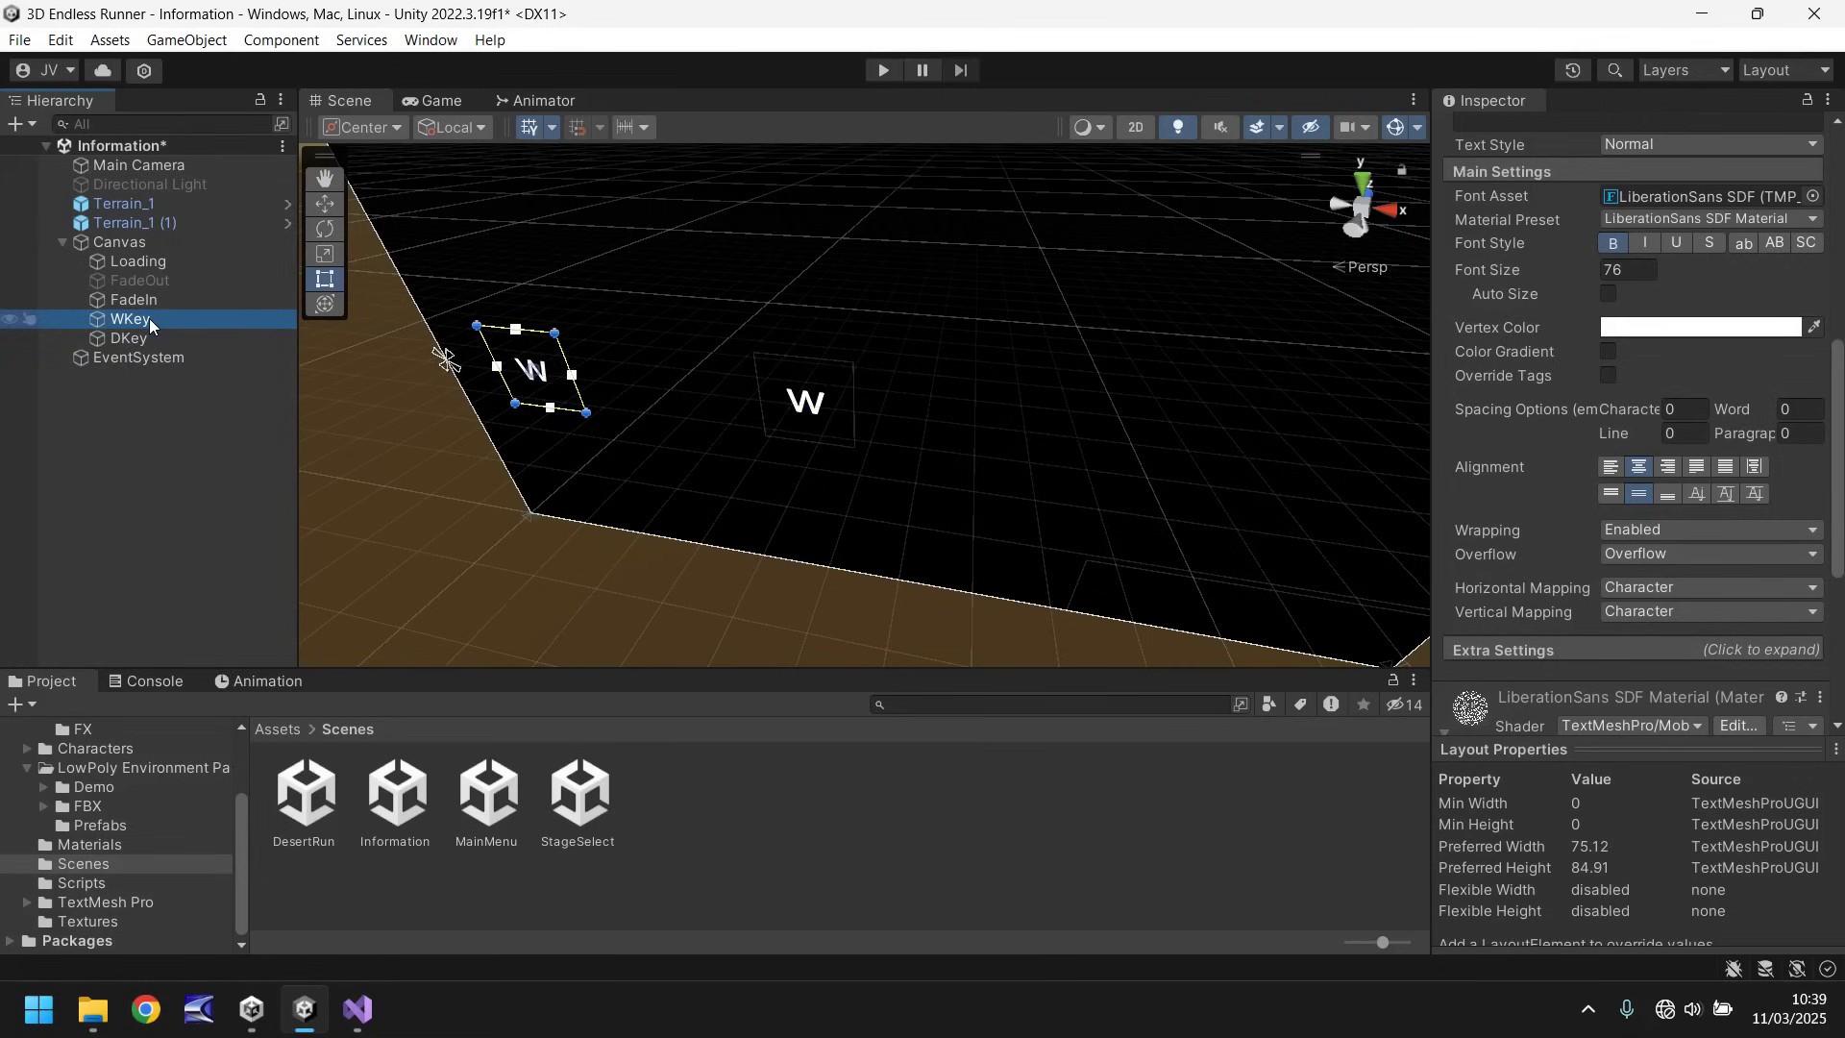
key(ctrl+d)
drag(544, 378, 703, 286)
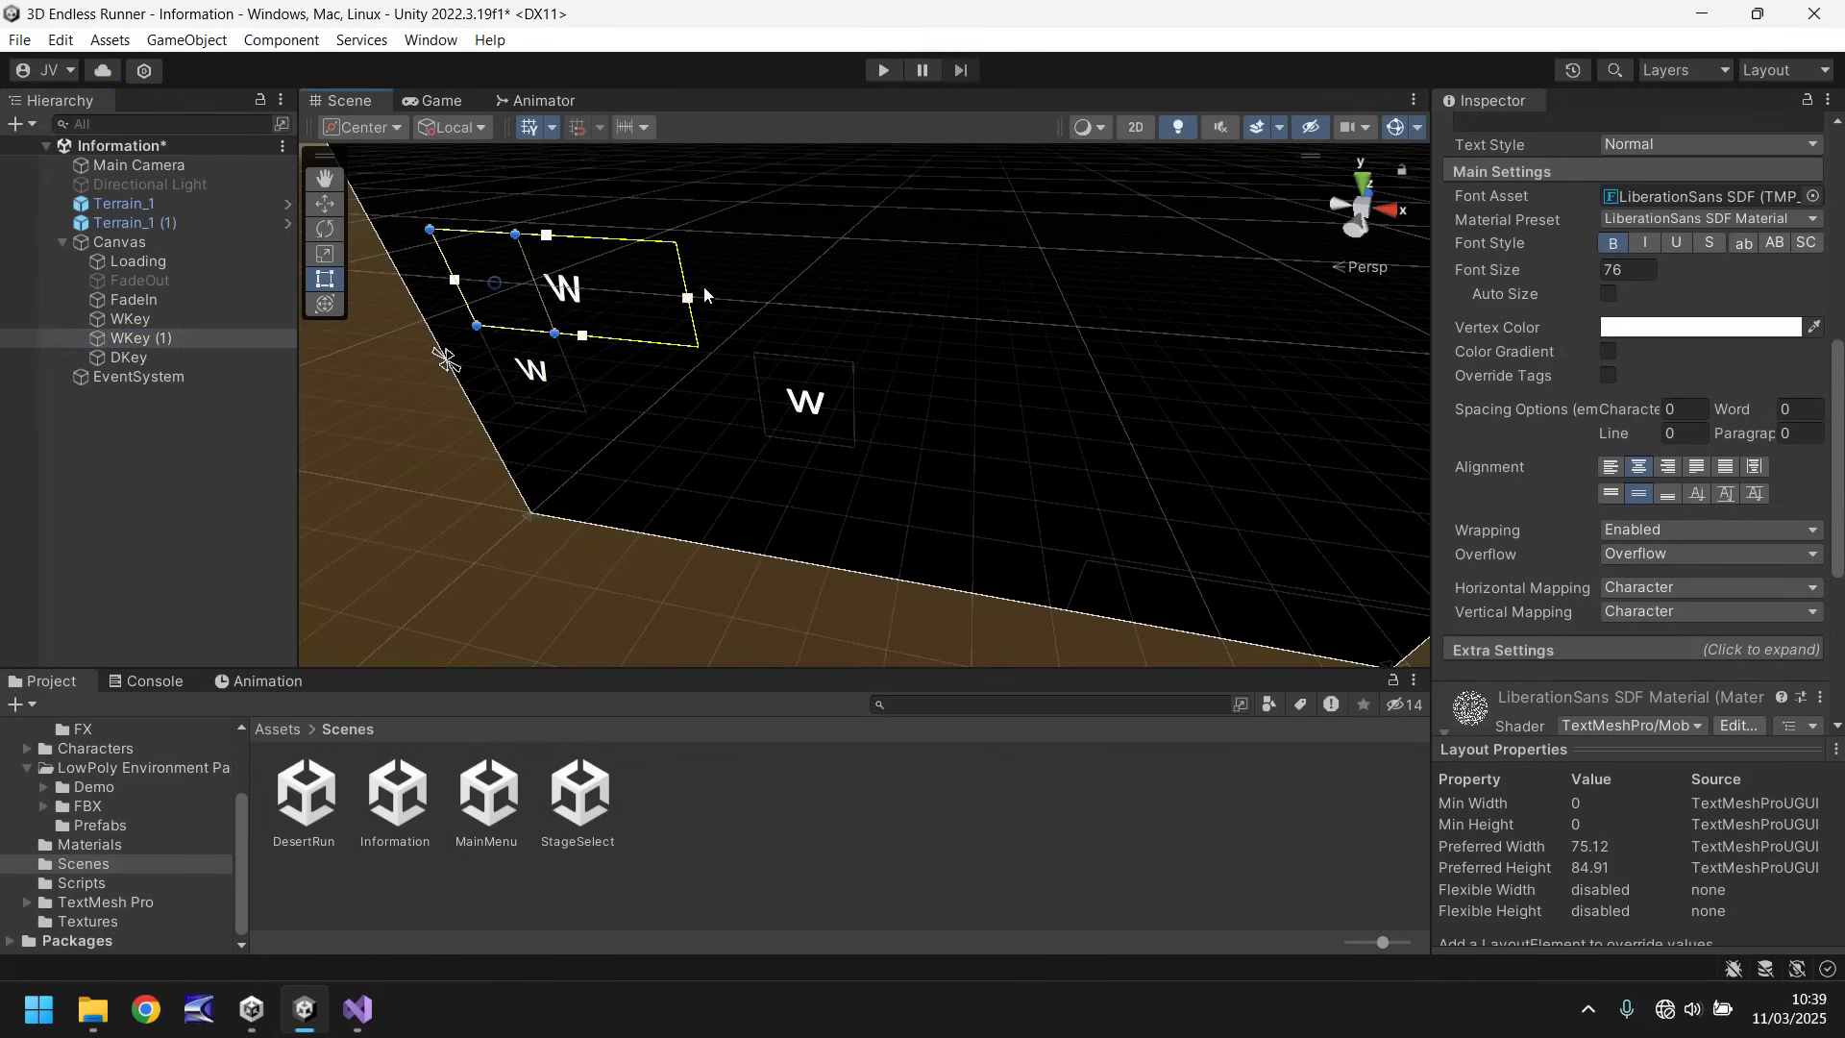
key(ctrl+z)
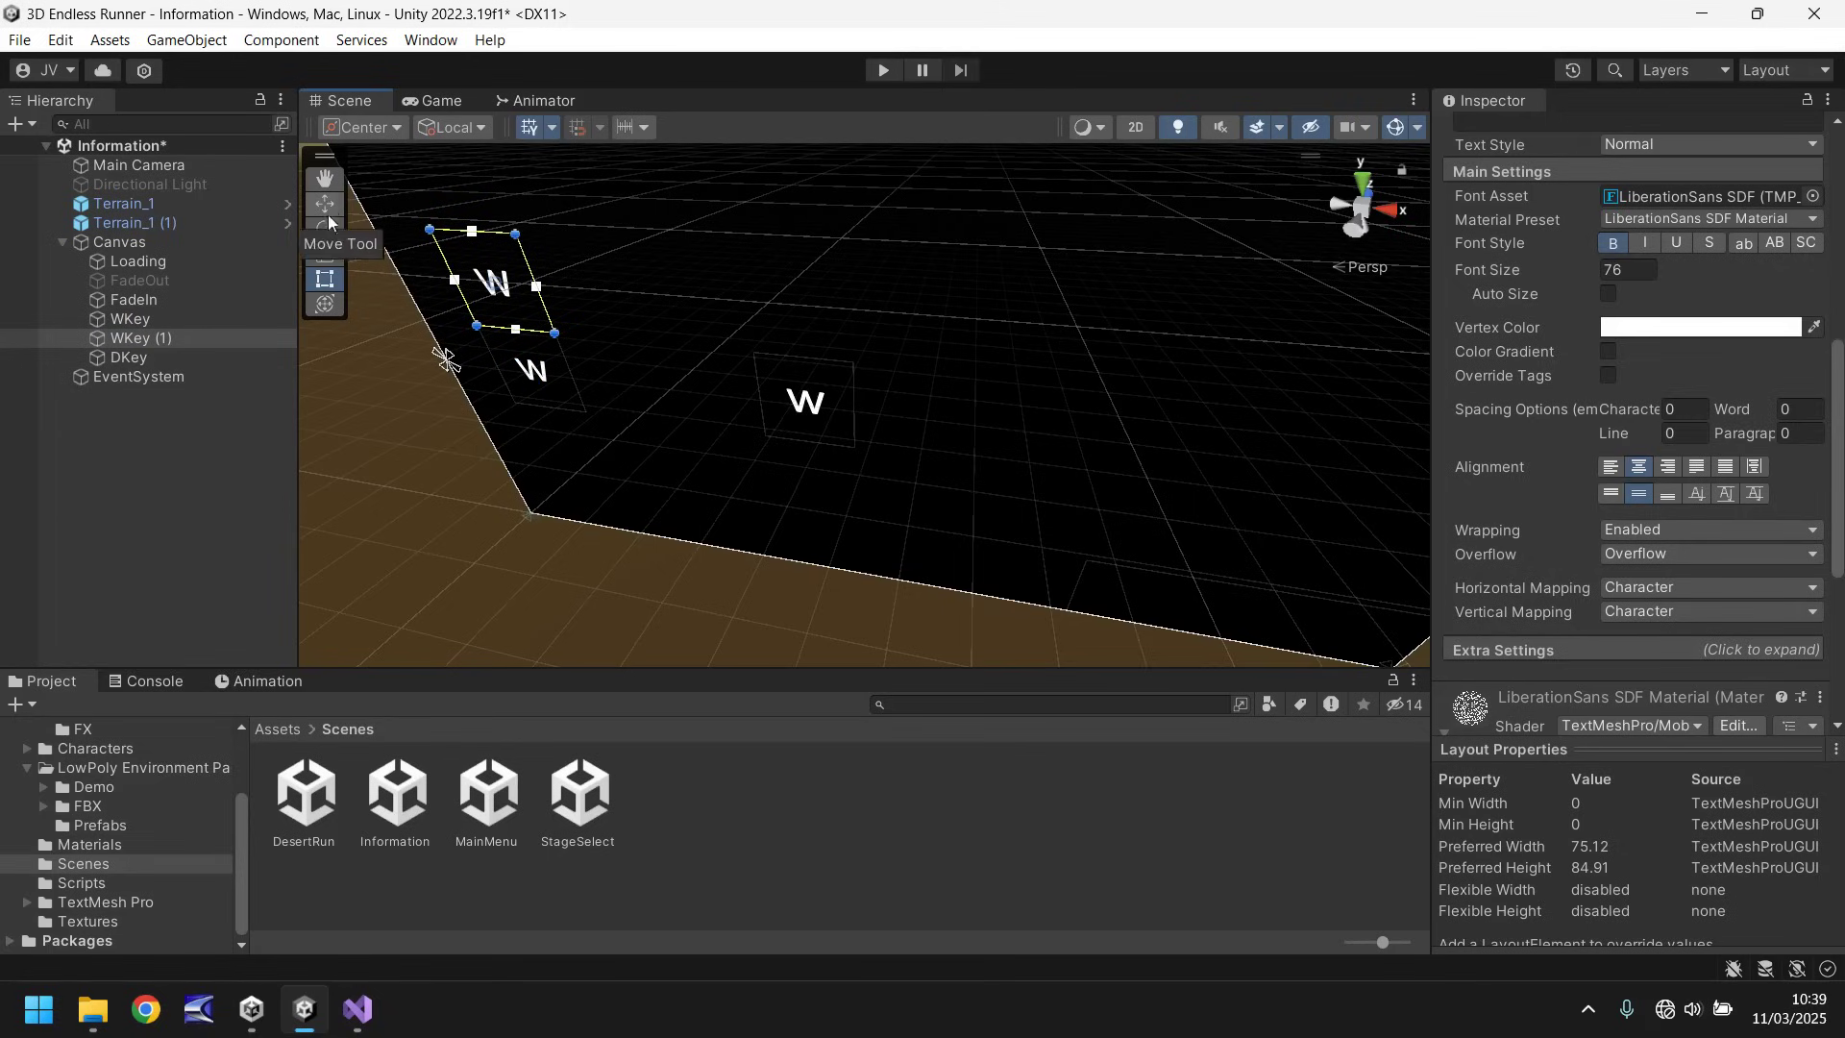
drag(555, 334, 677, 340)
Step: Change the WKey (1) copy's text to 'Move Left' and rename it LeftKey
scroll(1619, 375, up, 5)
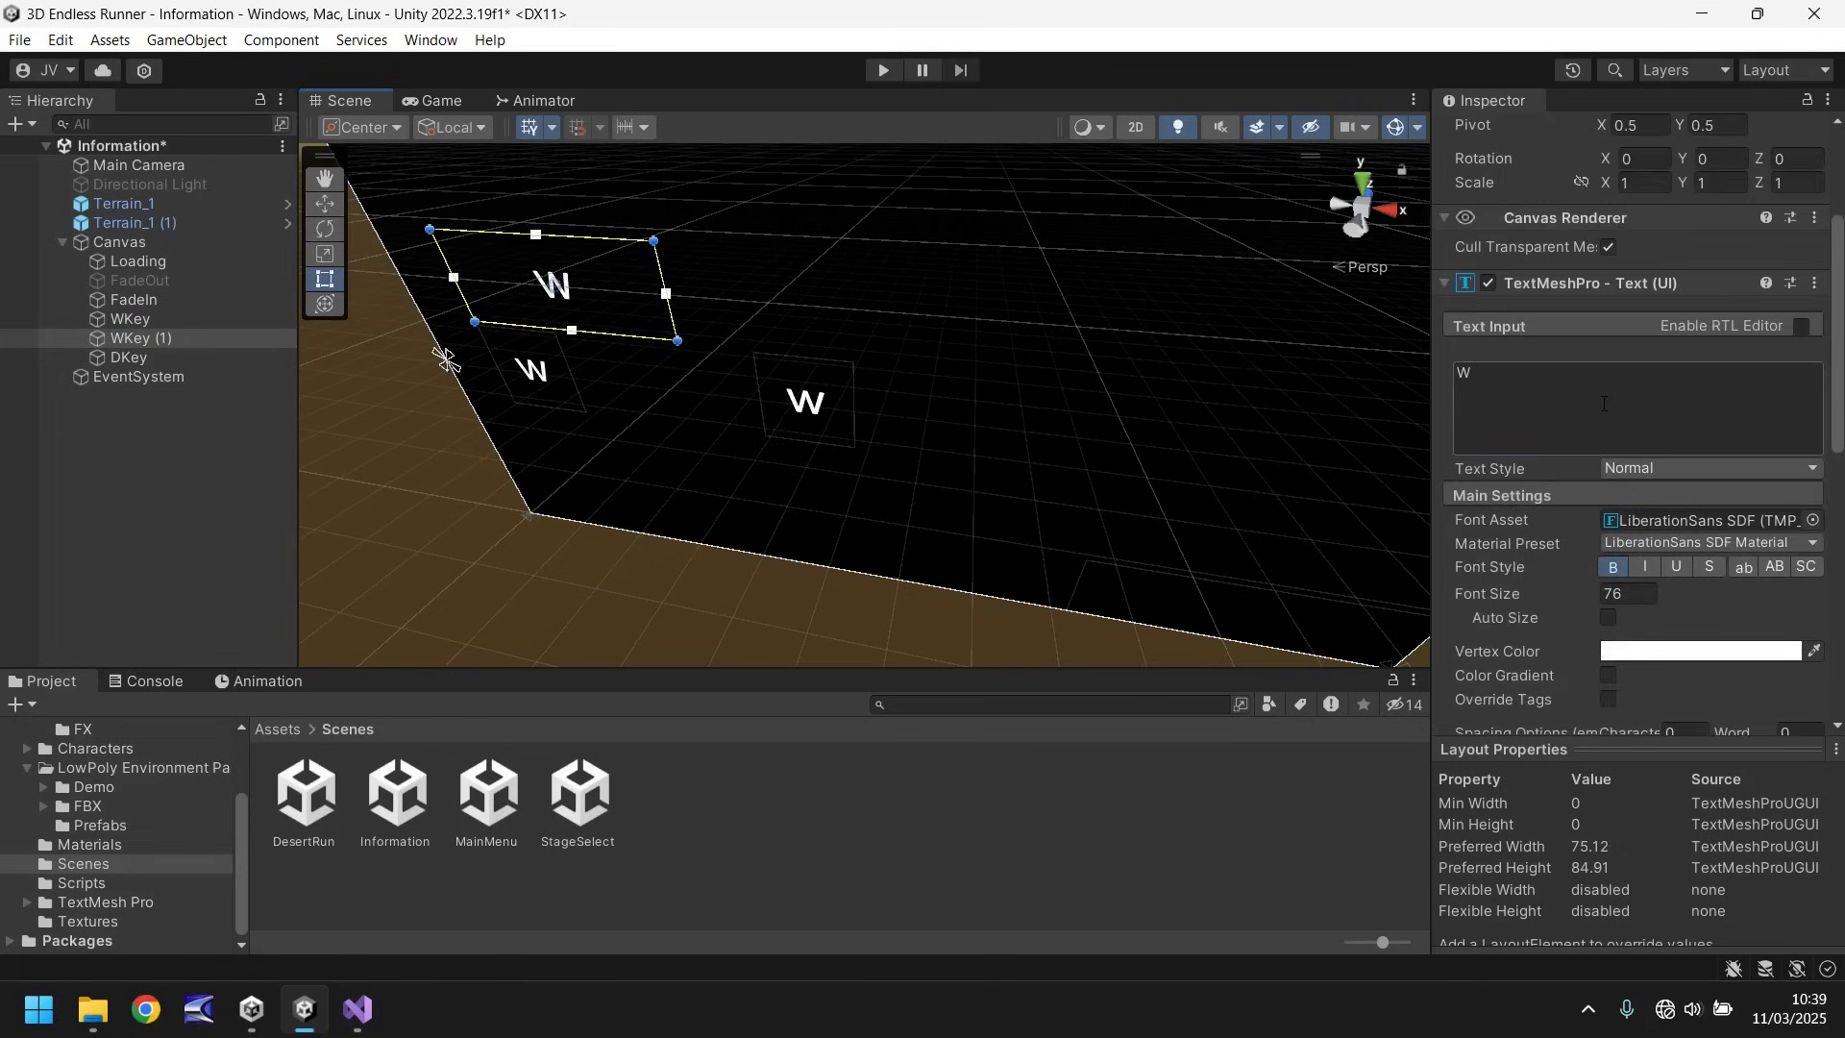
double_click(1604, 403)
text(Move)
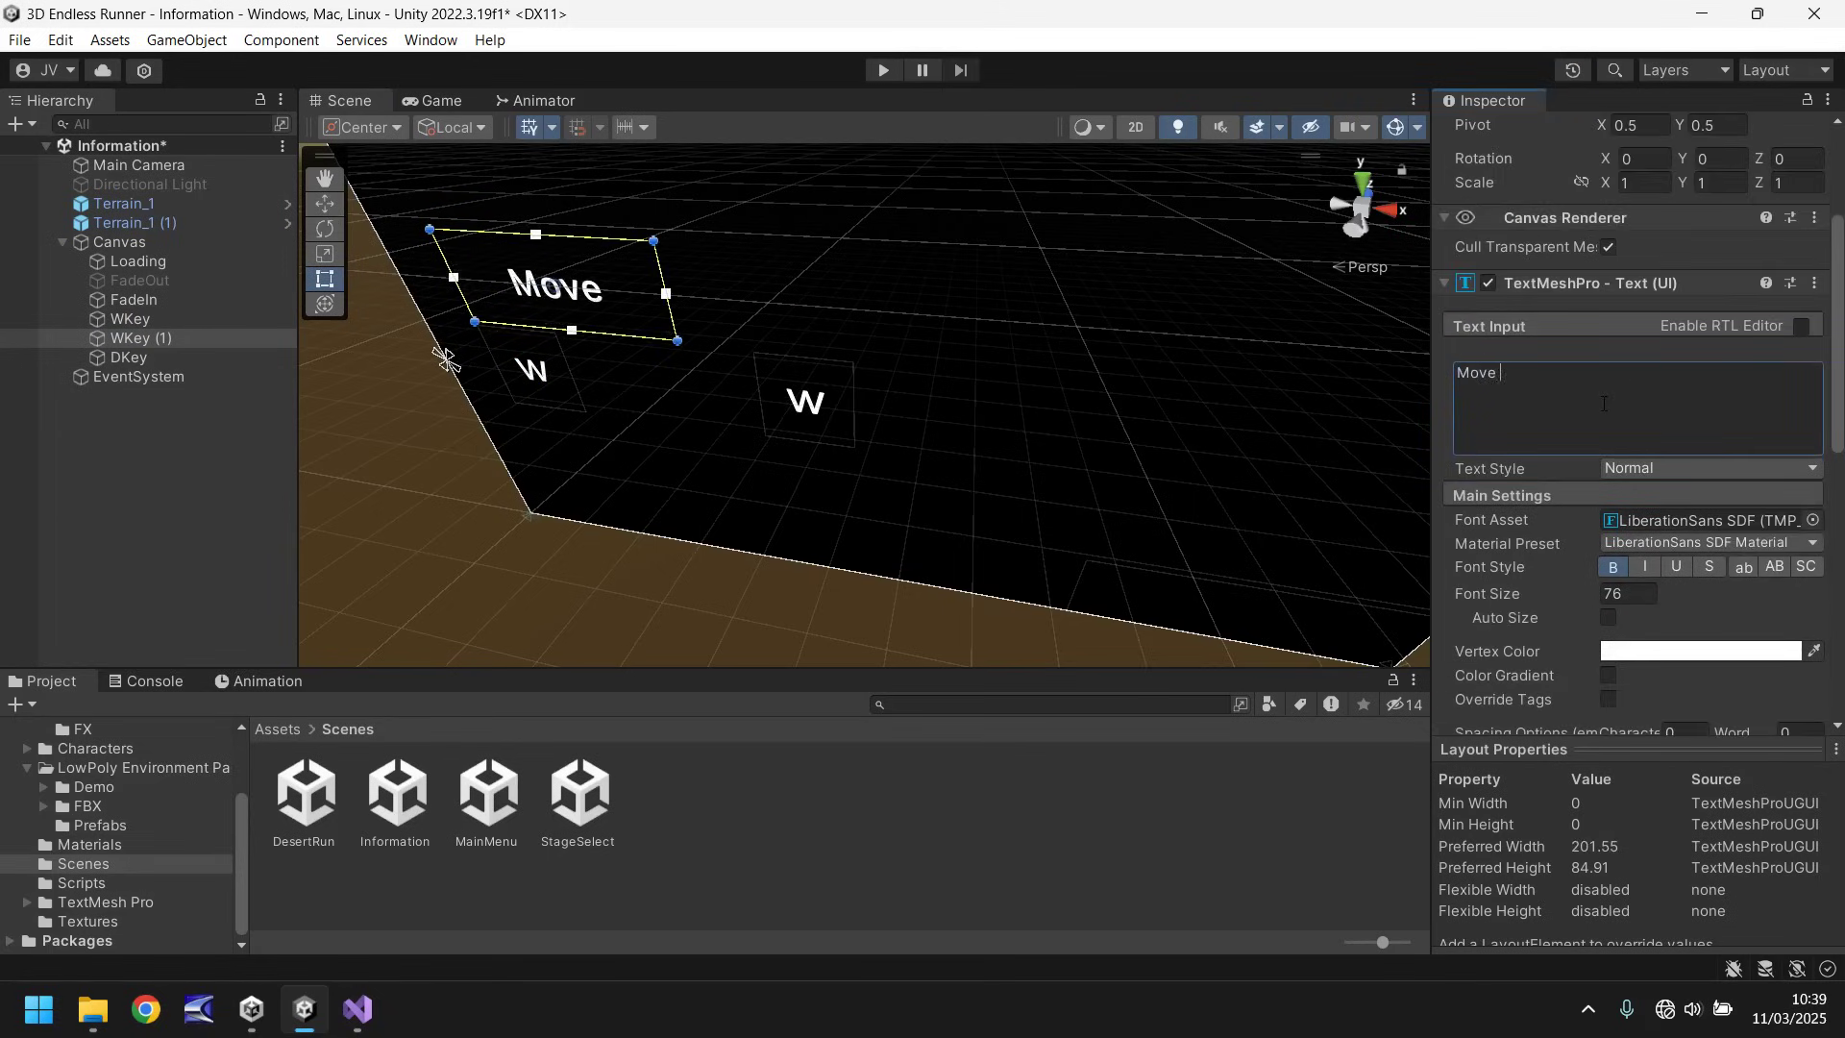
text( Left)
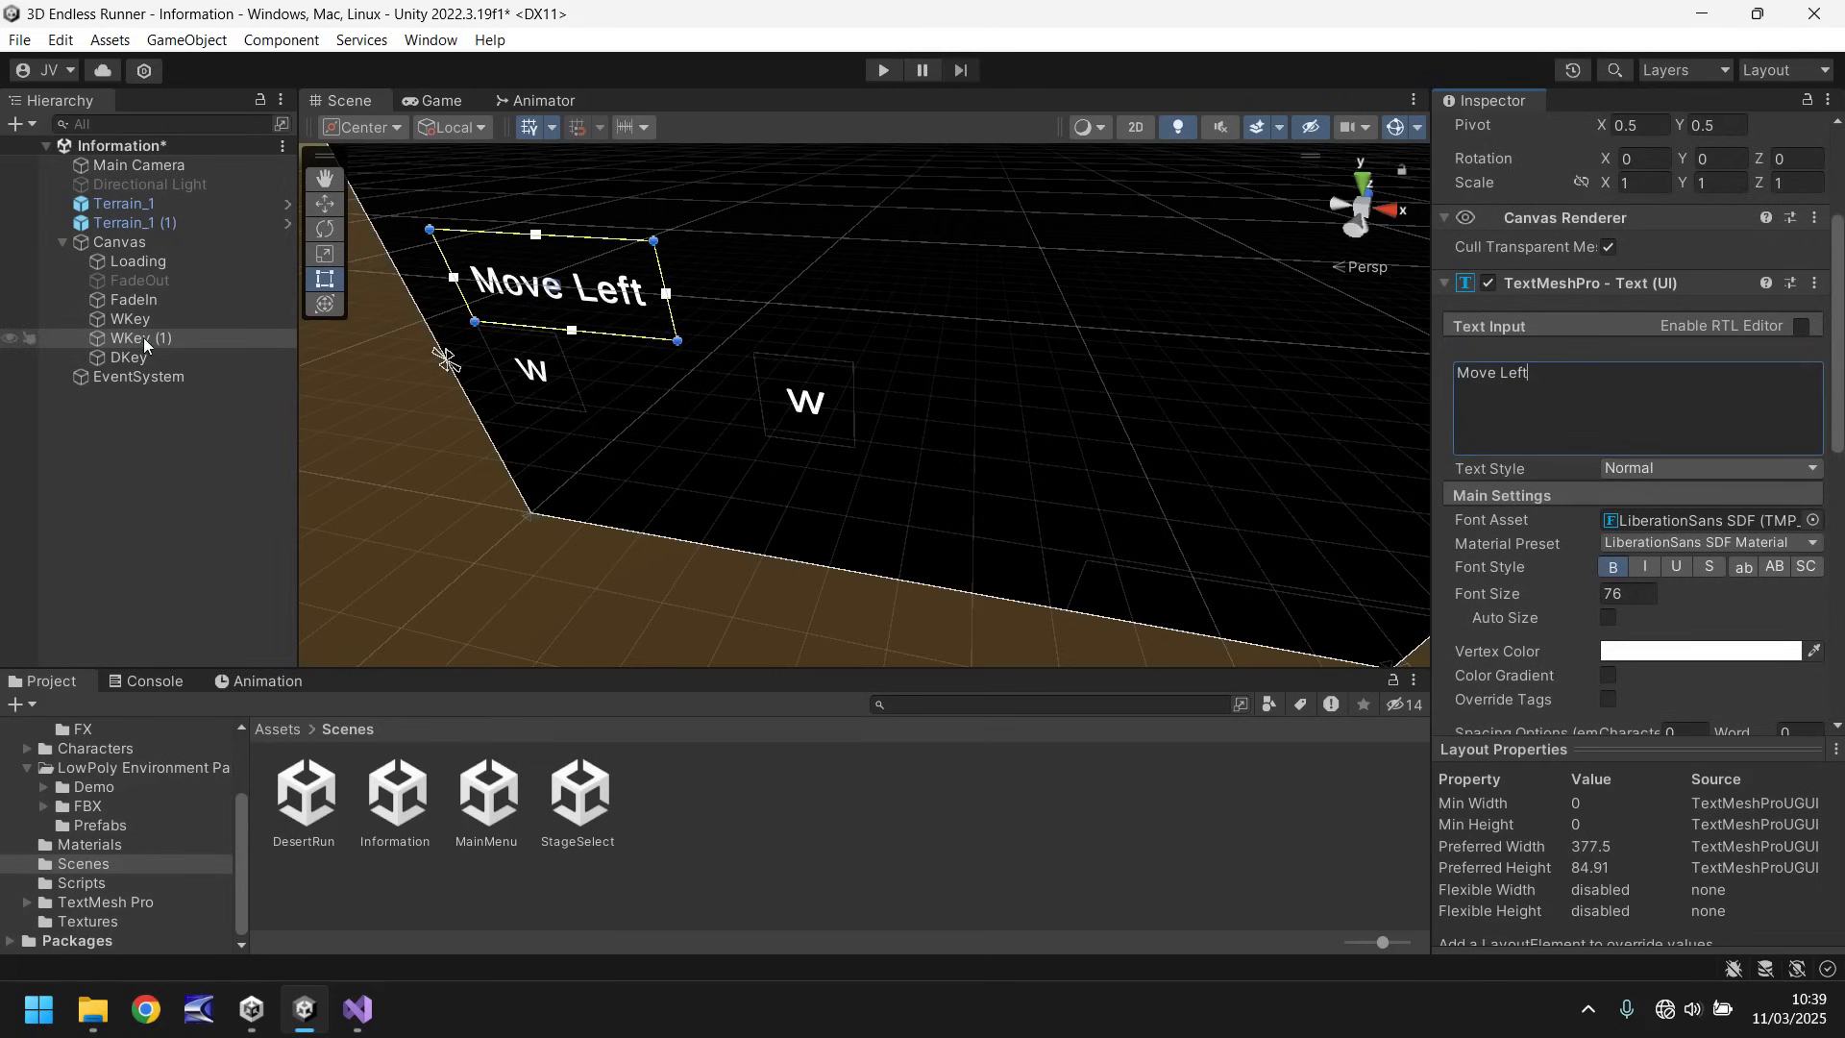
click(143, 337)
text(L)
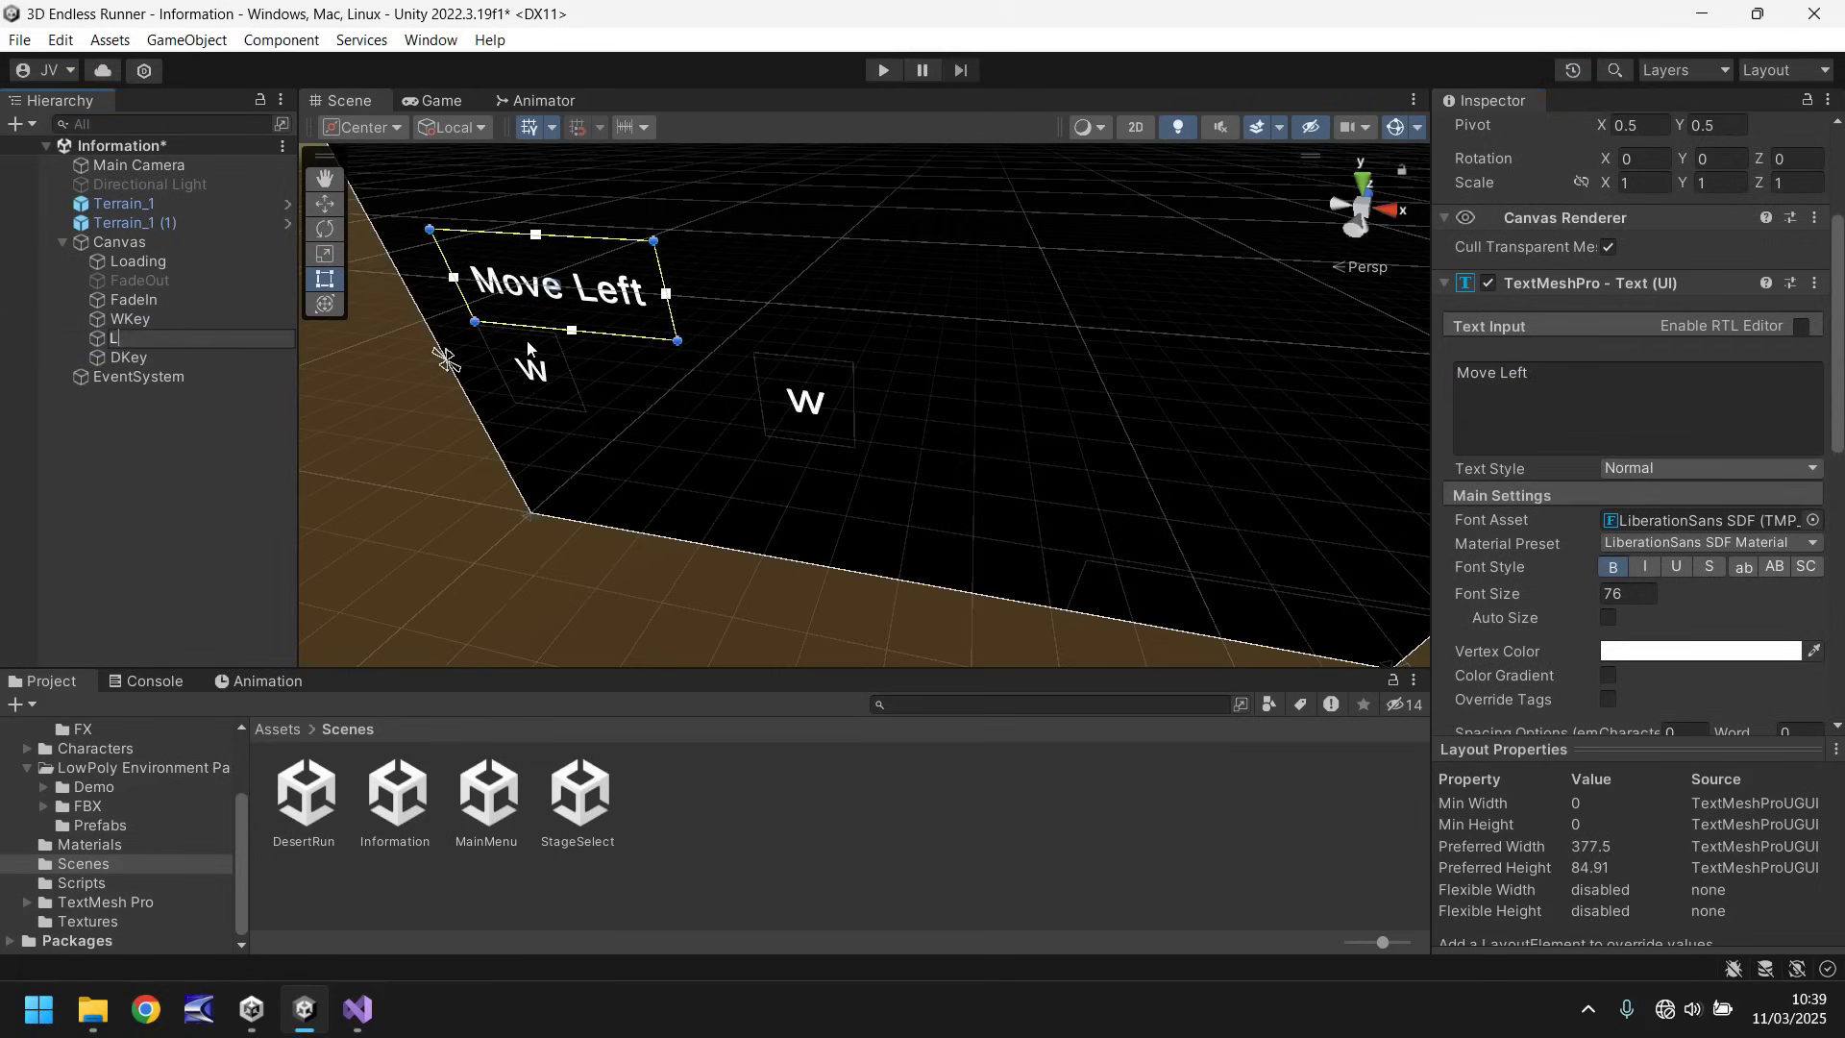
text(eftKey)
key(Return)
Step: Duplicate LeftKey to the right, make it read 'Move Right', and rename it RightKey
key(ctrl+d)
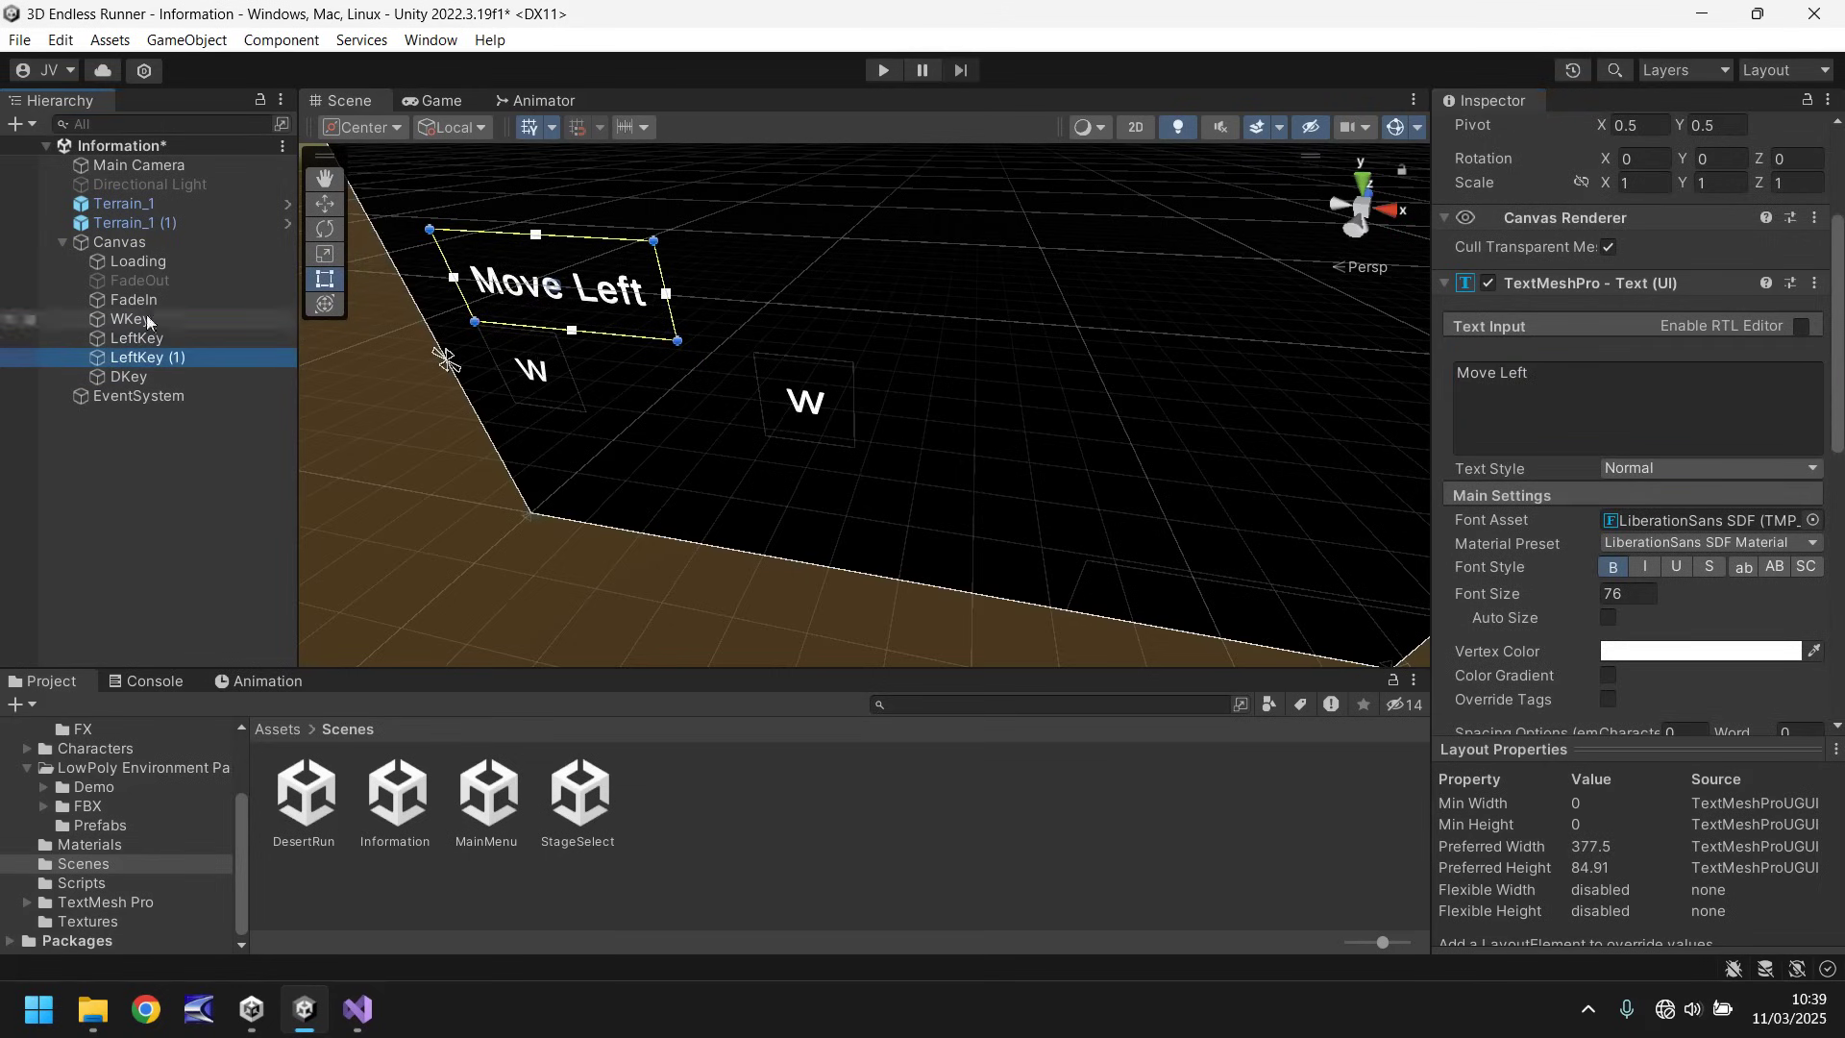
drag(535, 288, 914, 309)
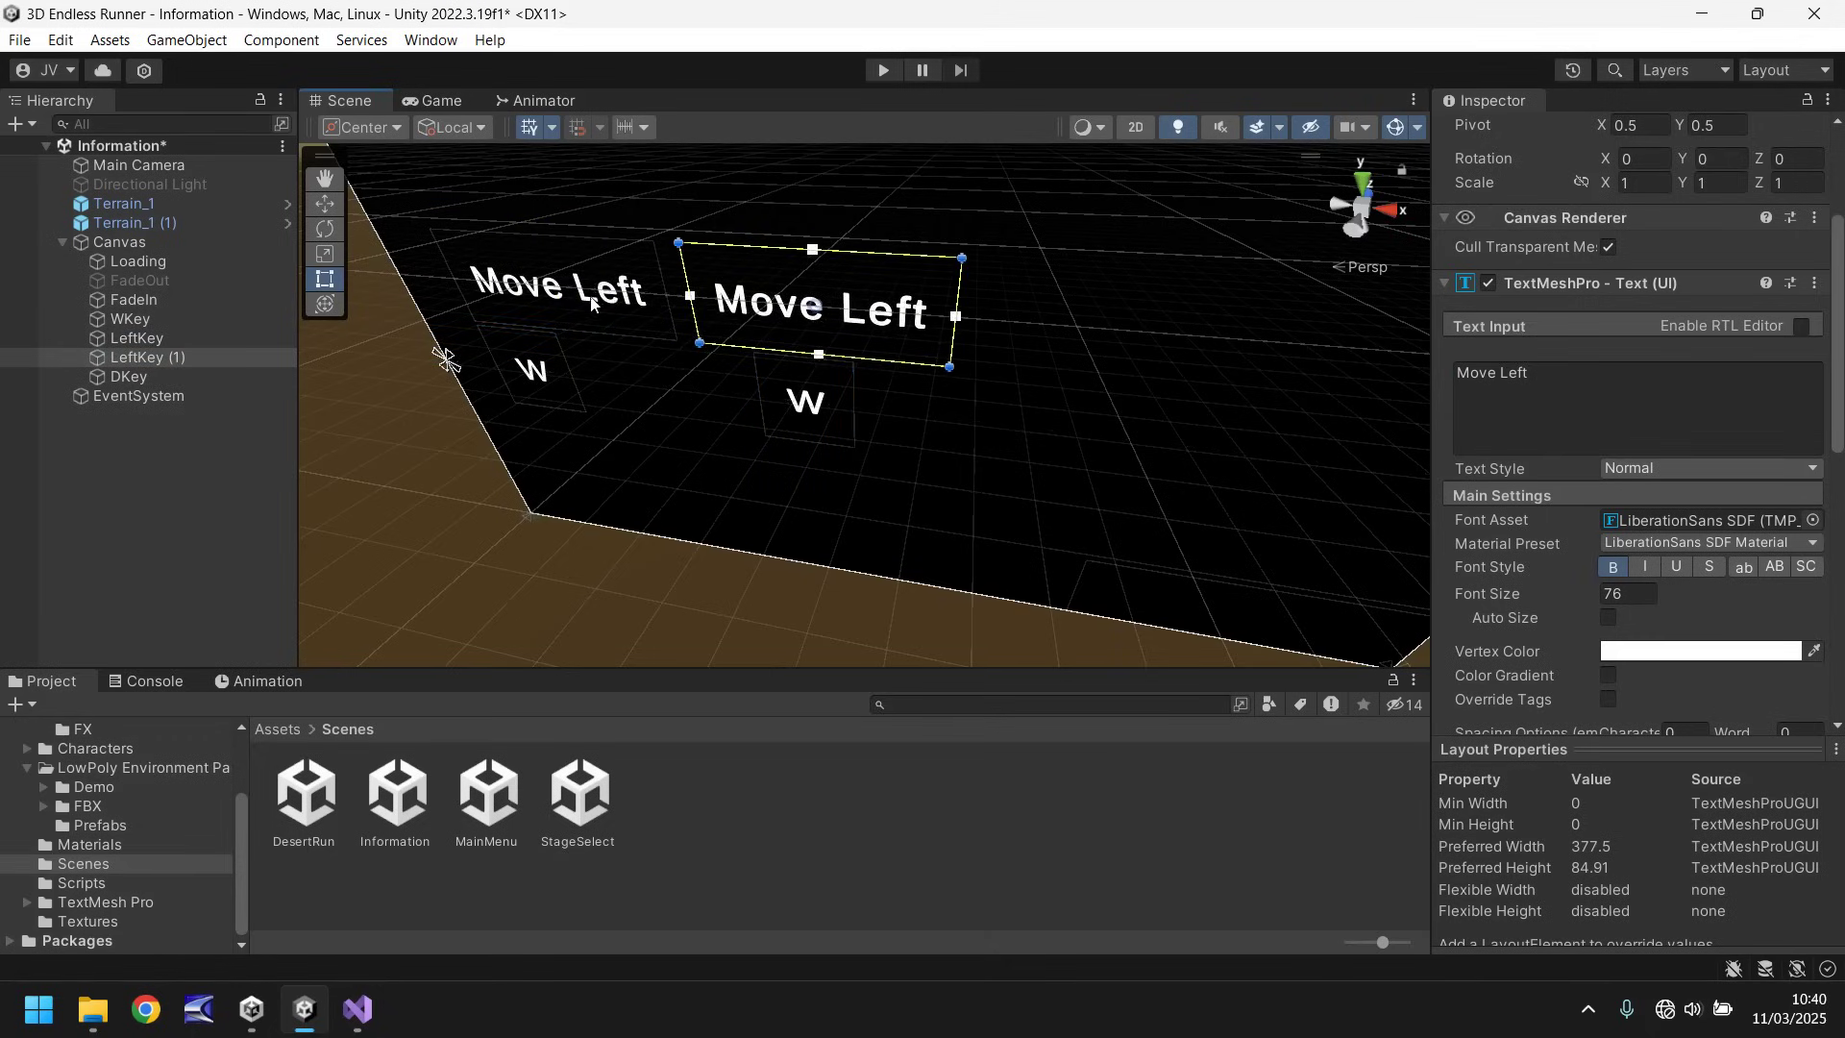
drag(578, 298, 569, 305)
click(821, 306)
click(1509, 597)
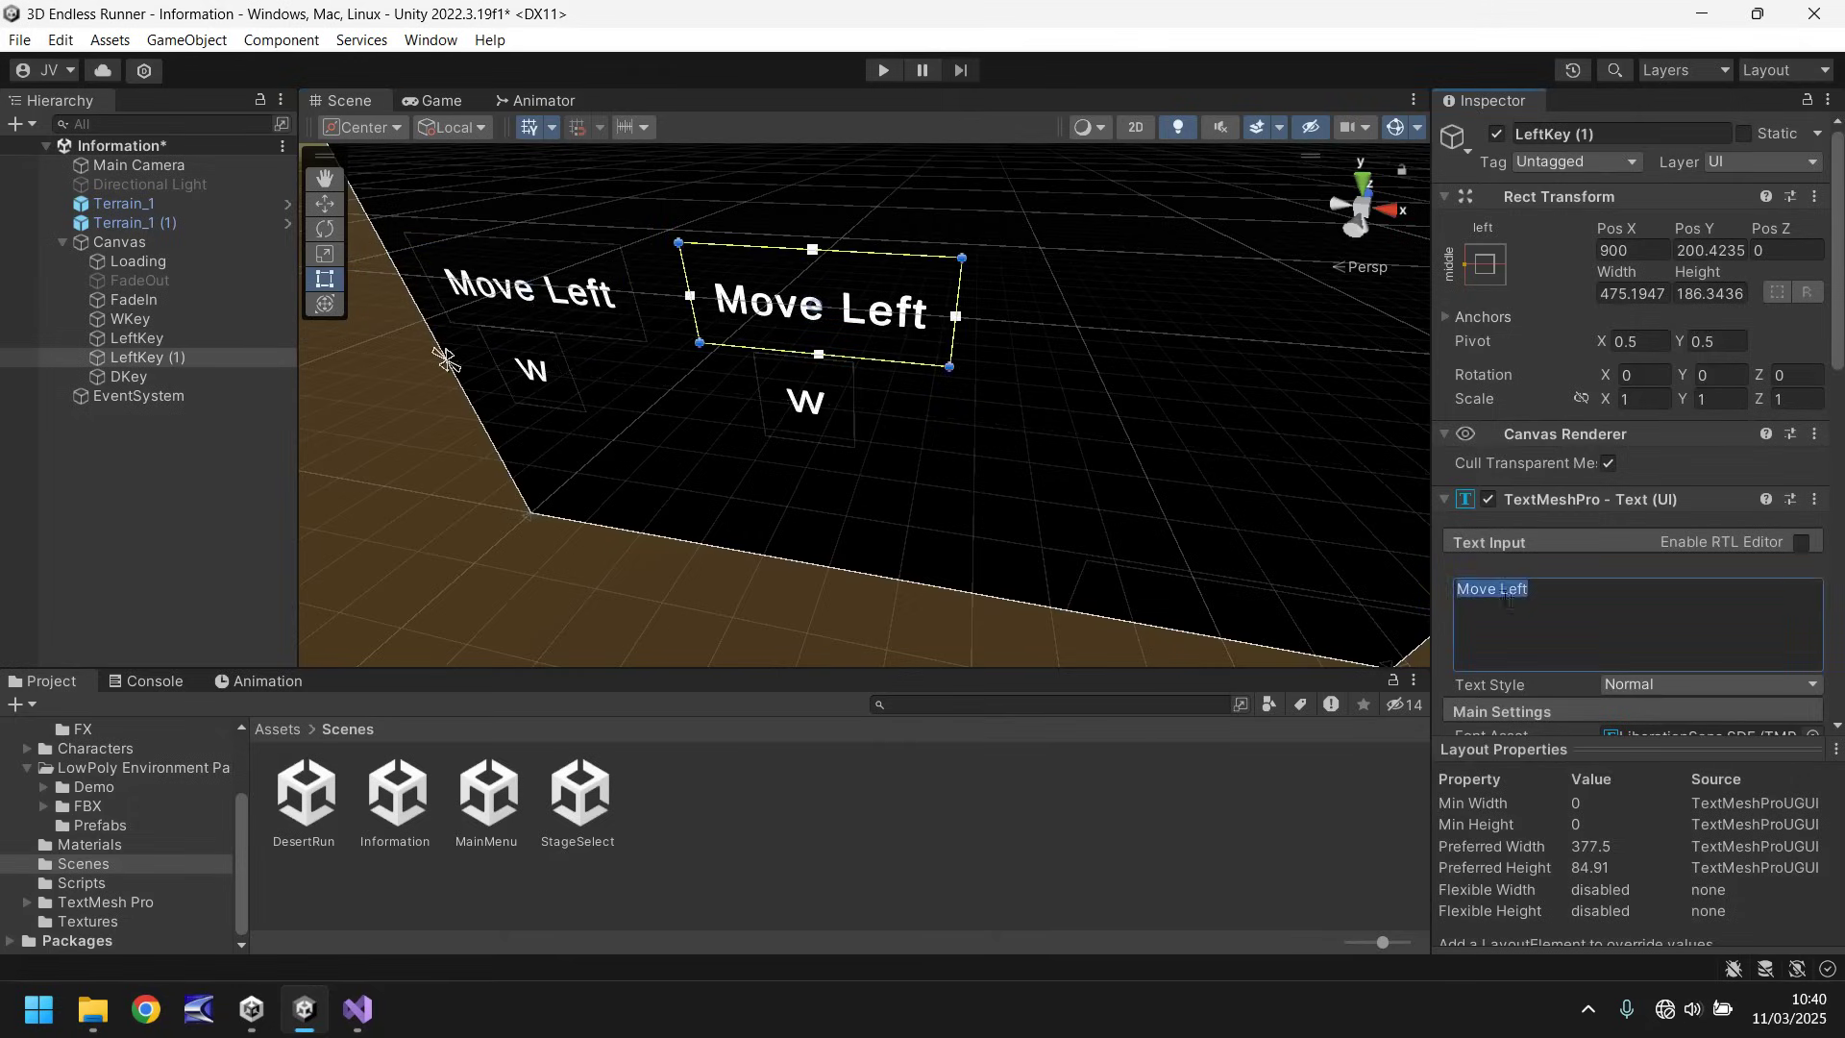
text(Right)
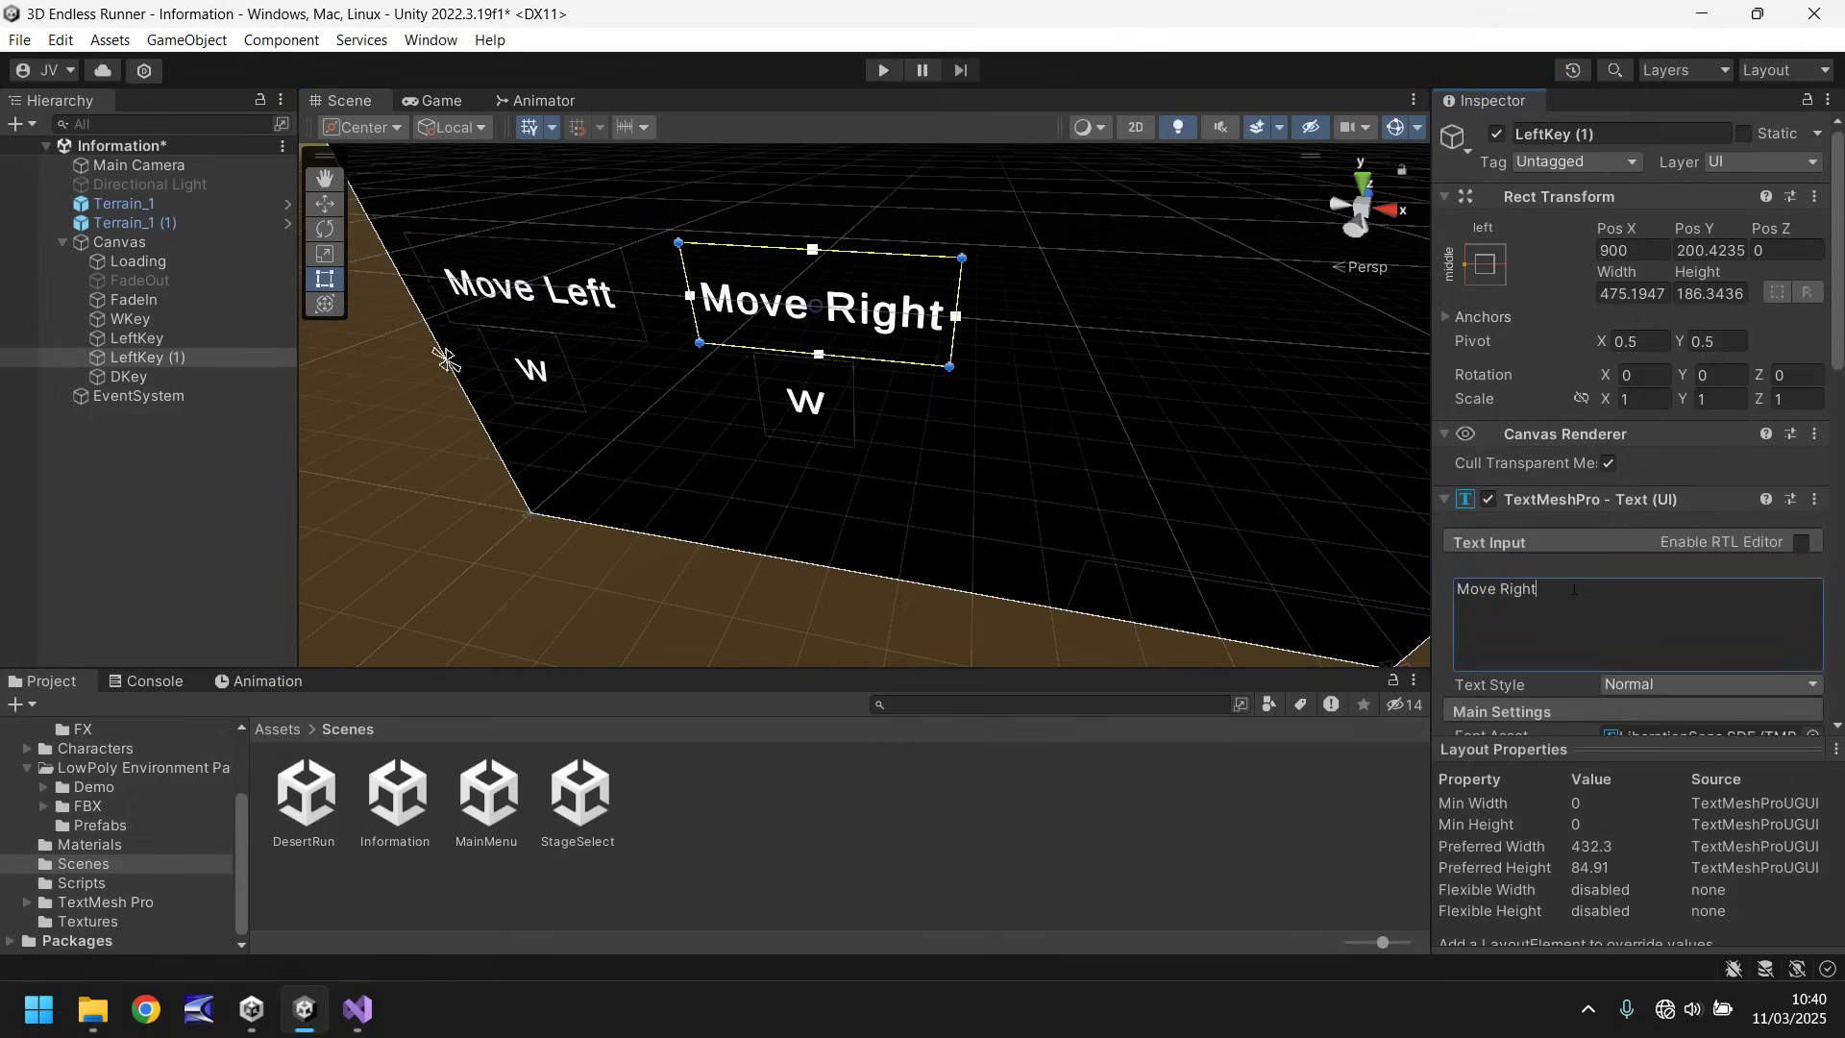
click(446, 104)
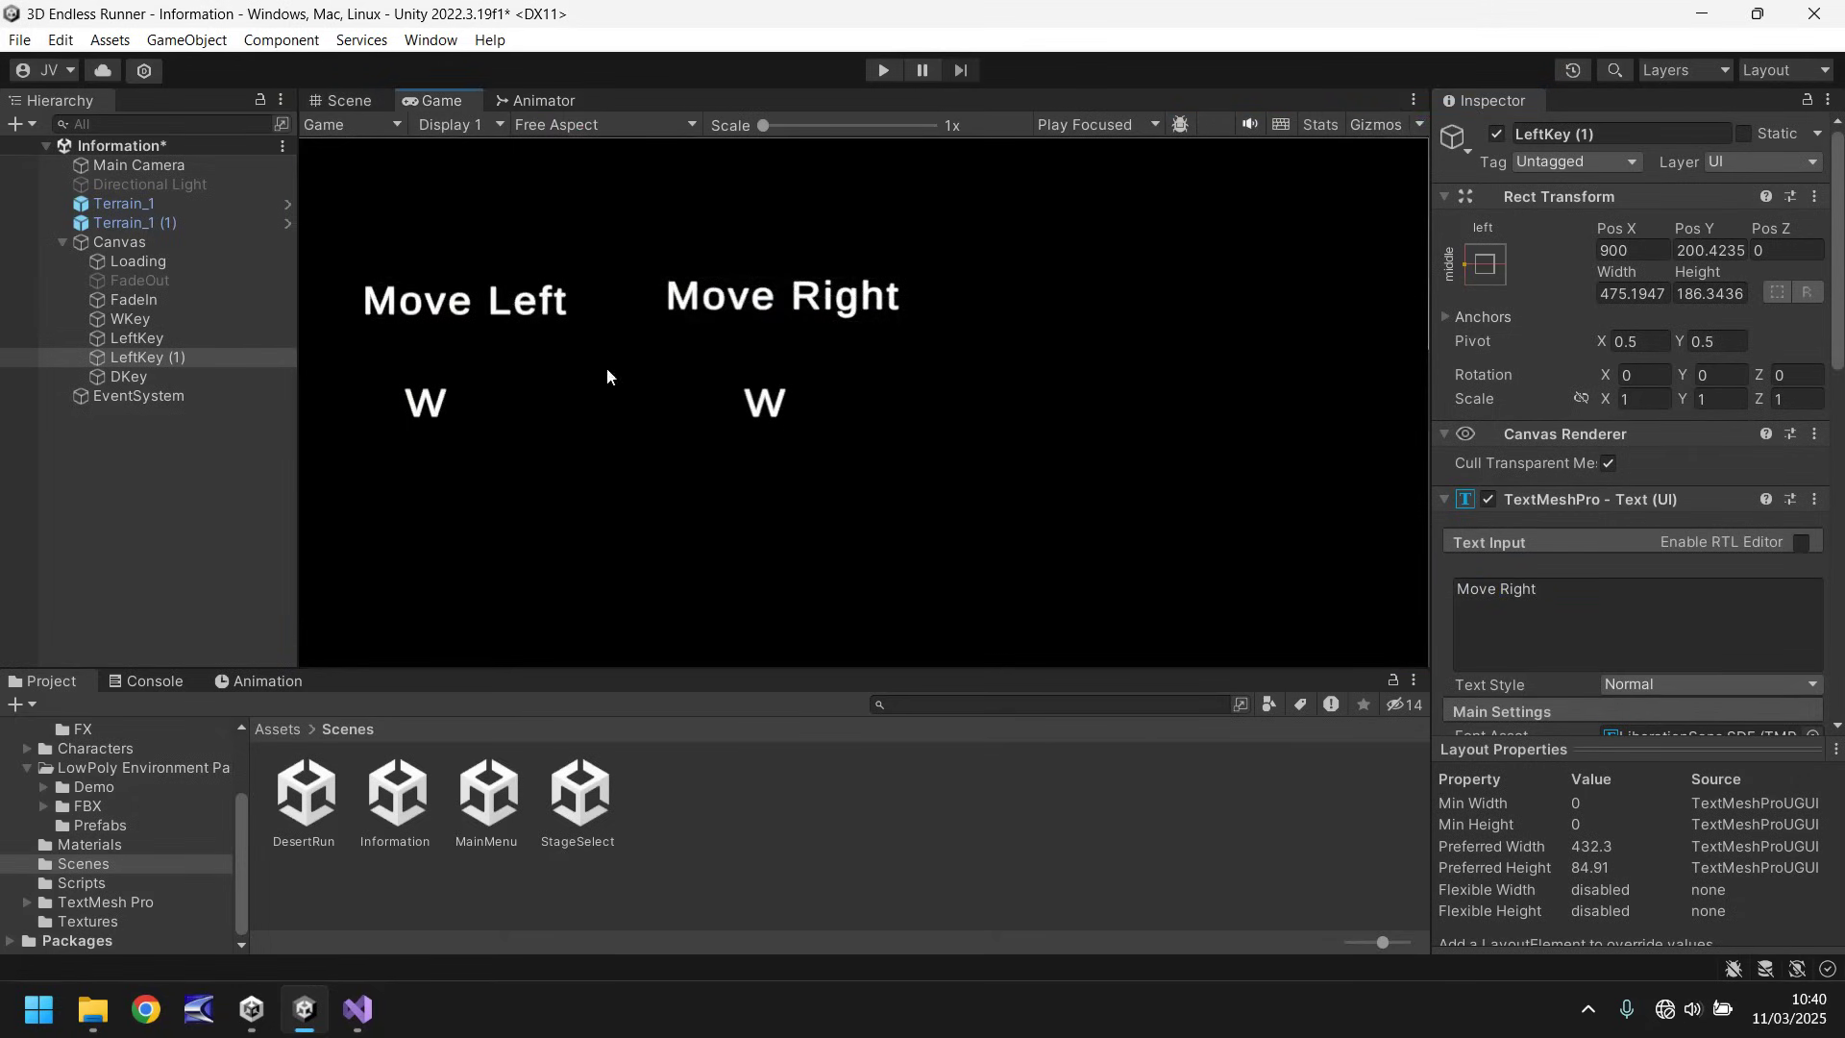
click(344, 102)
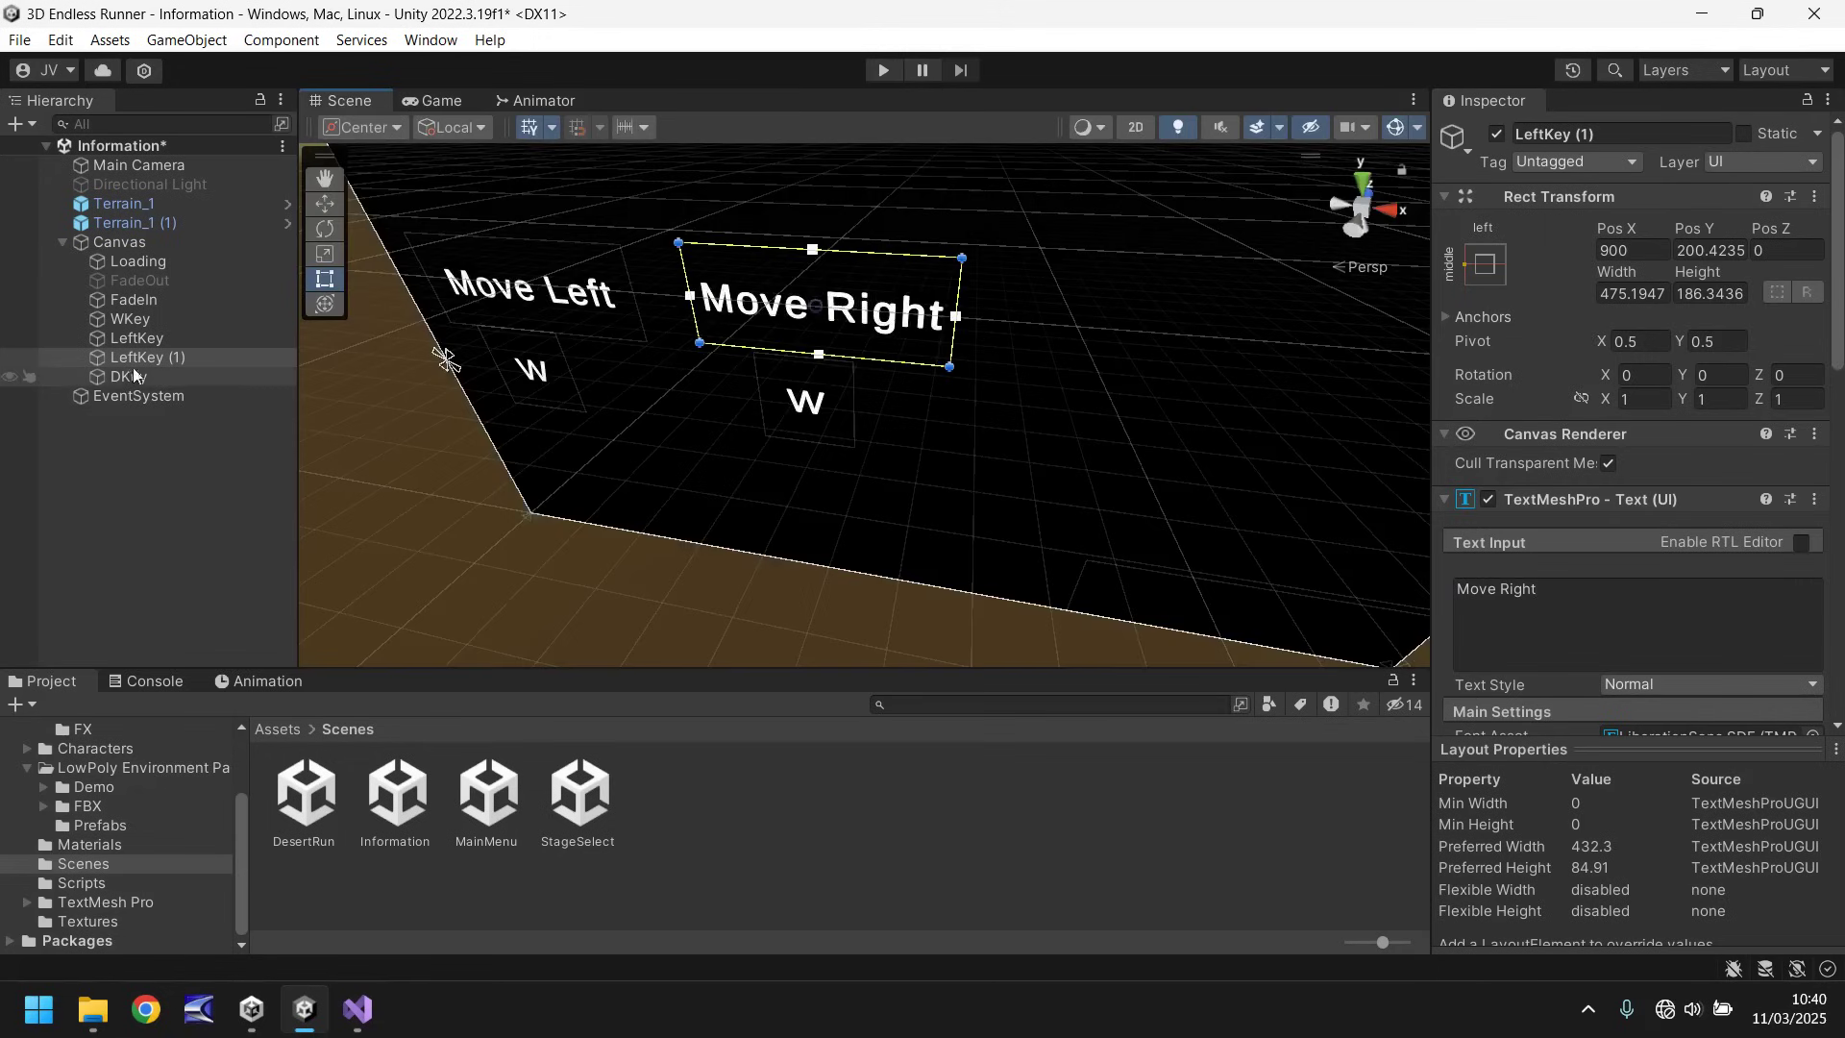
click(152, 357)
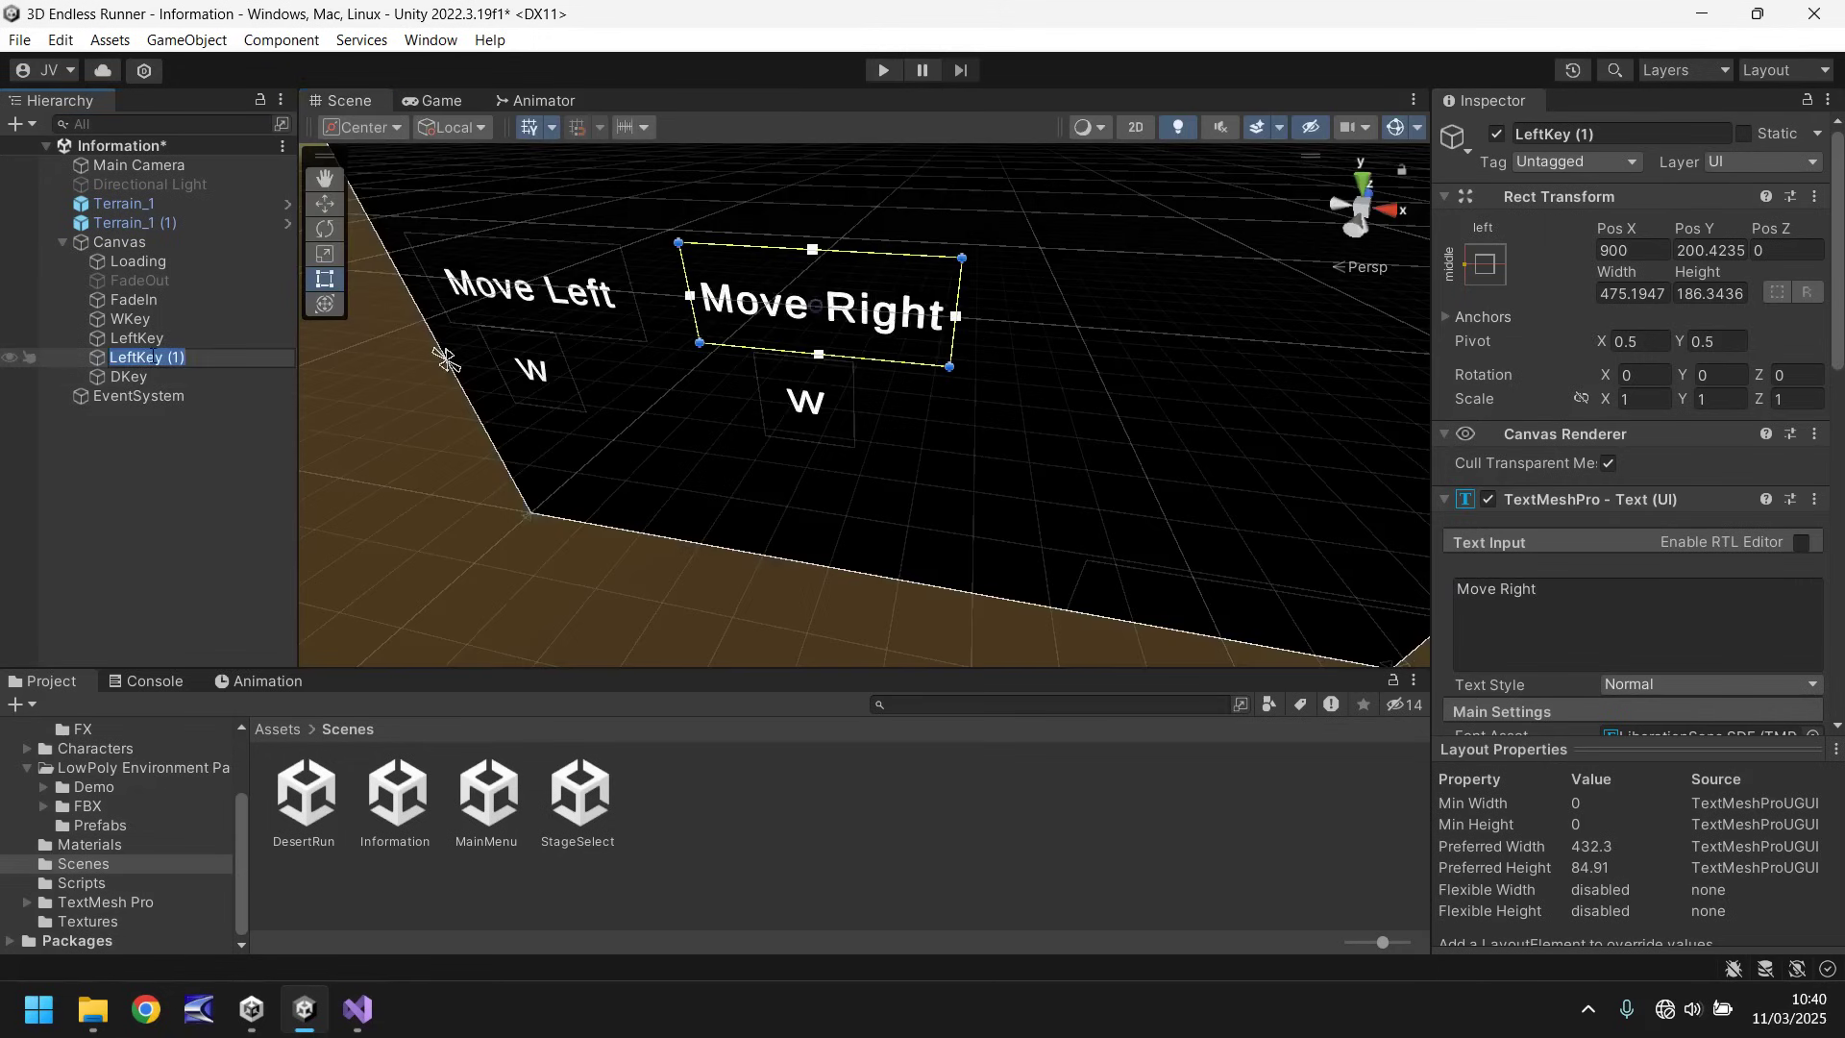
text(RightKey)
key(Return)
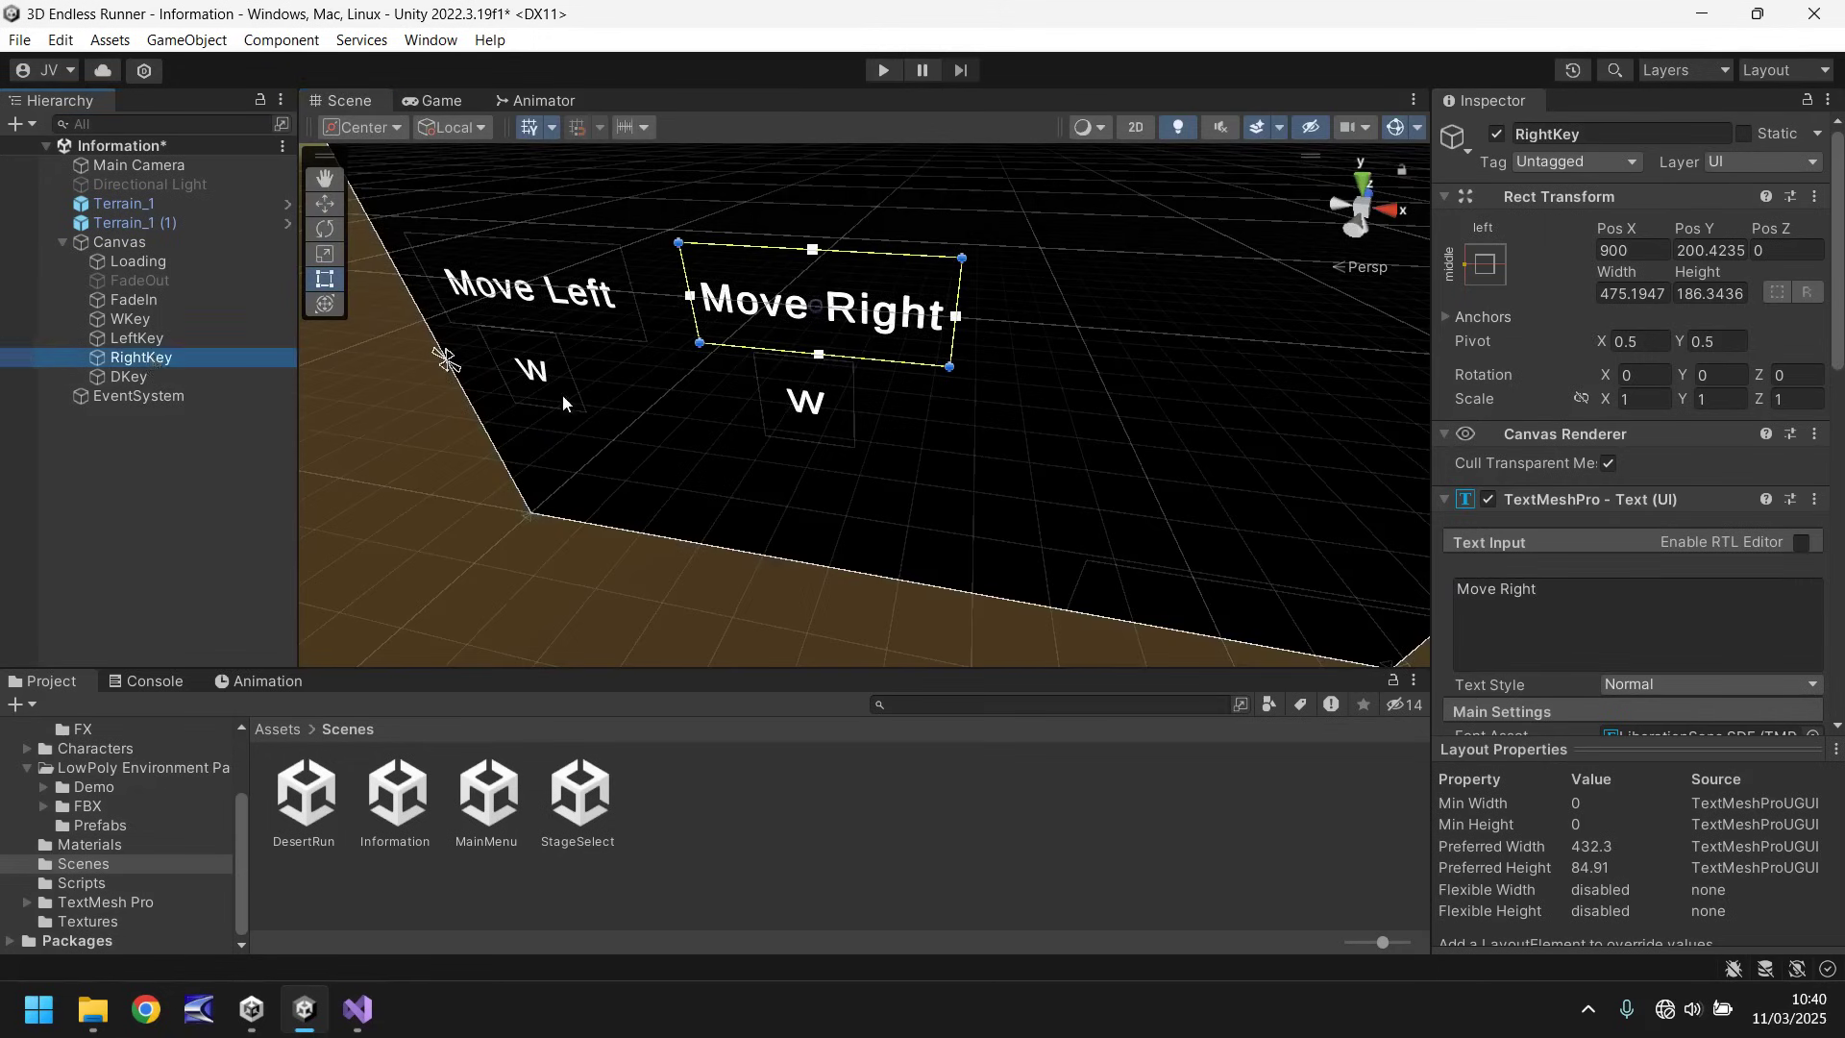
Step: Change the DKey label's text from W to D
click(129, 376)
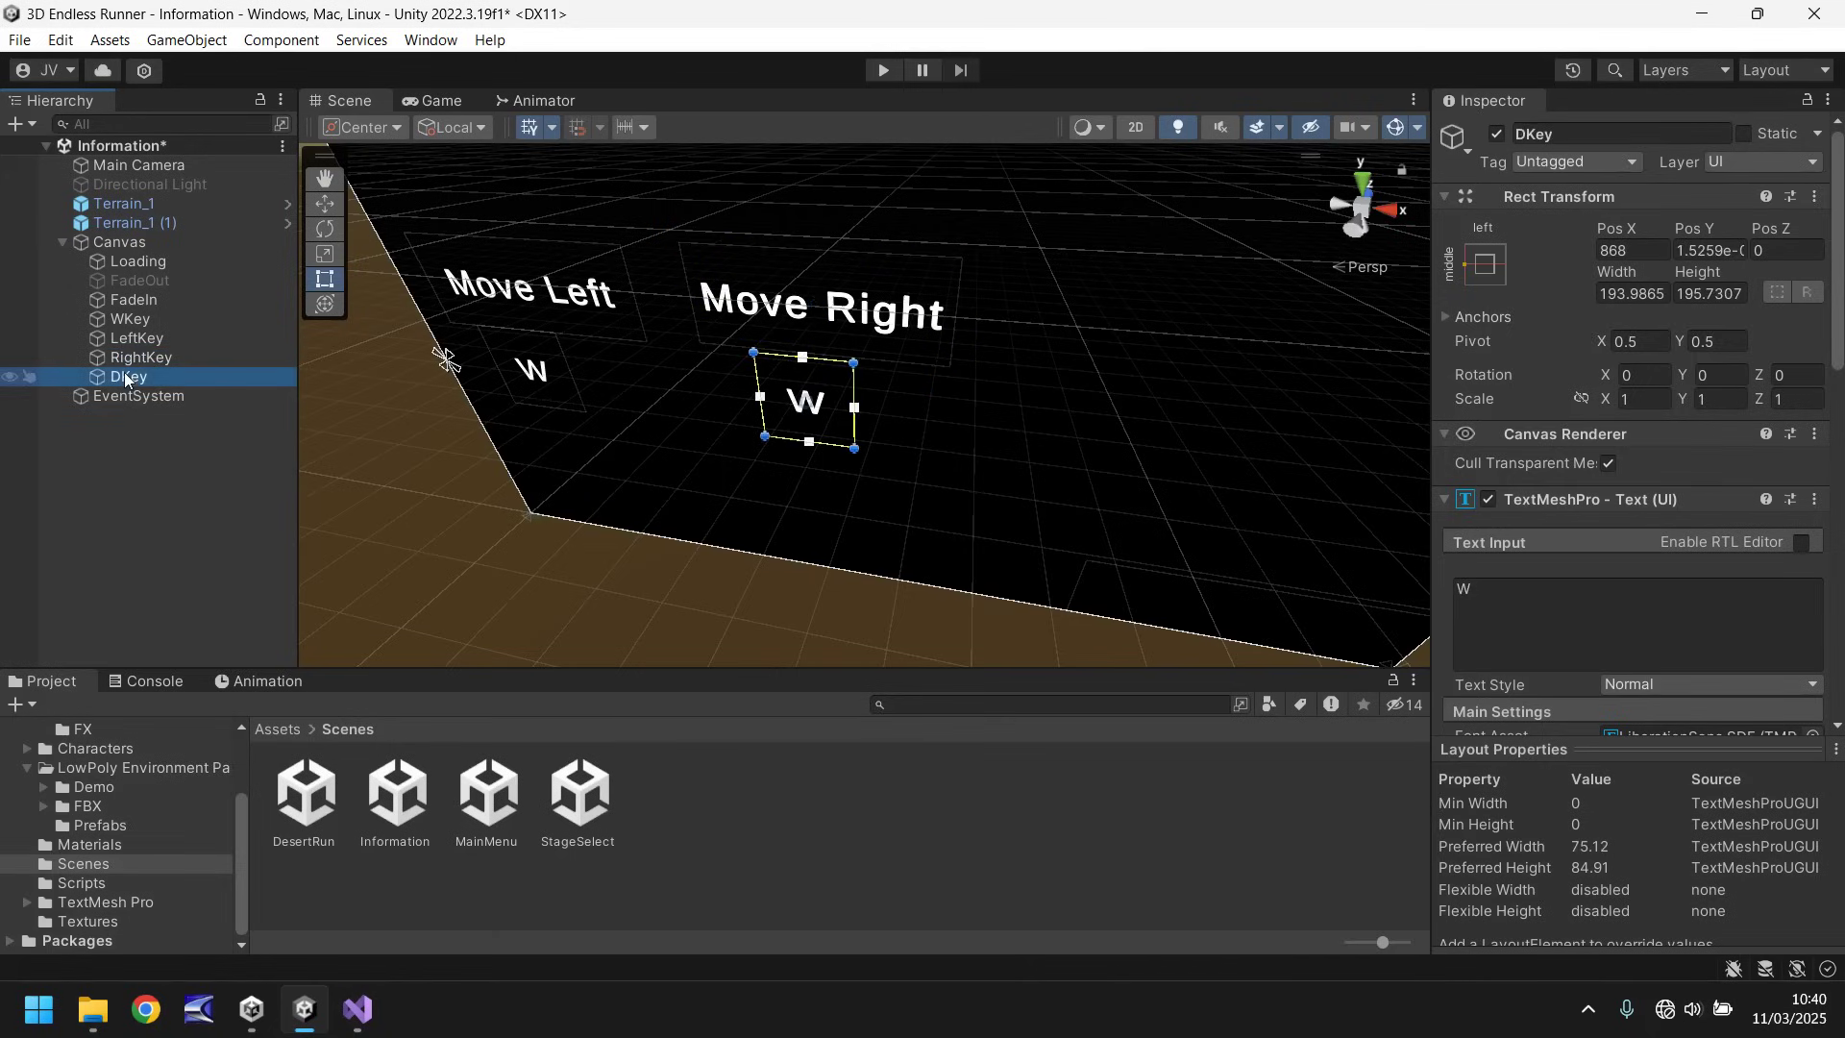
click(1557, 605)
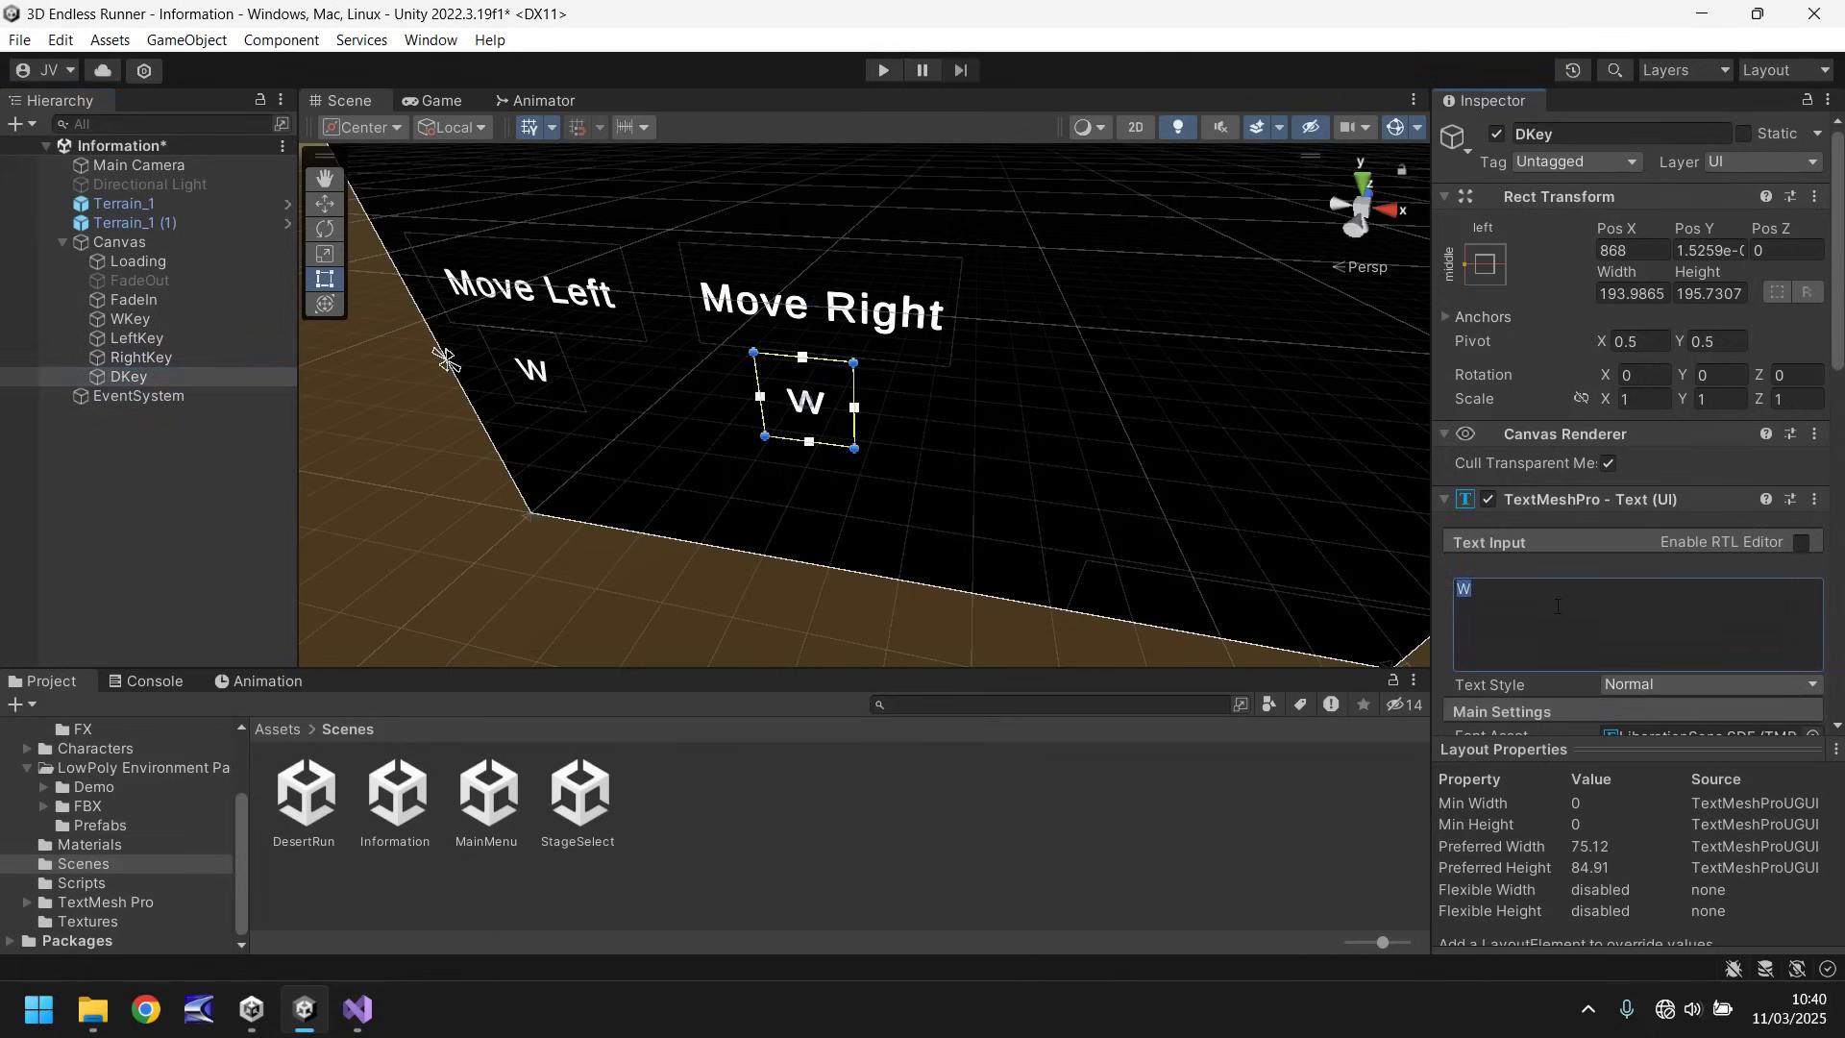
text(D)
scroll(113, 768, up, 3)
Step: Show the Animations folder contents in the Project window
click(82, 785)
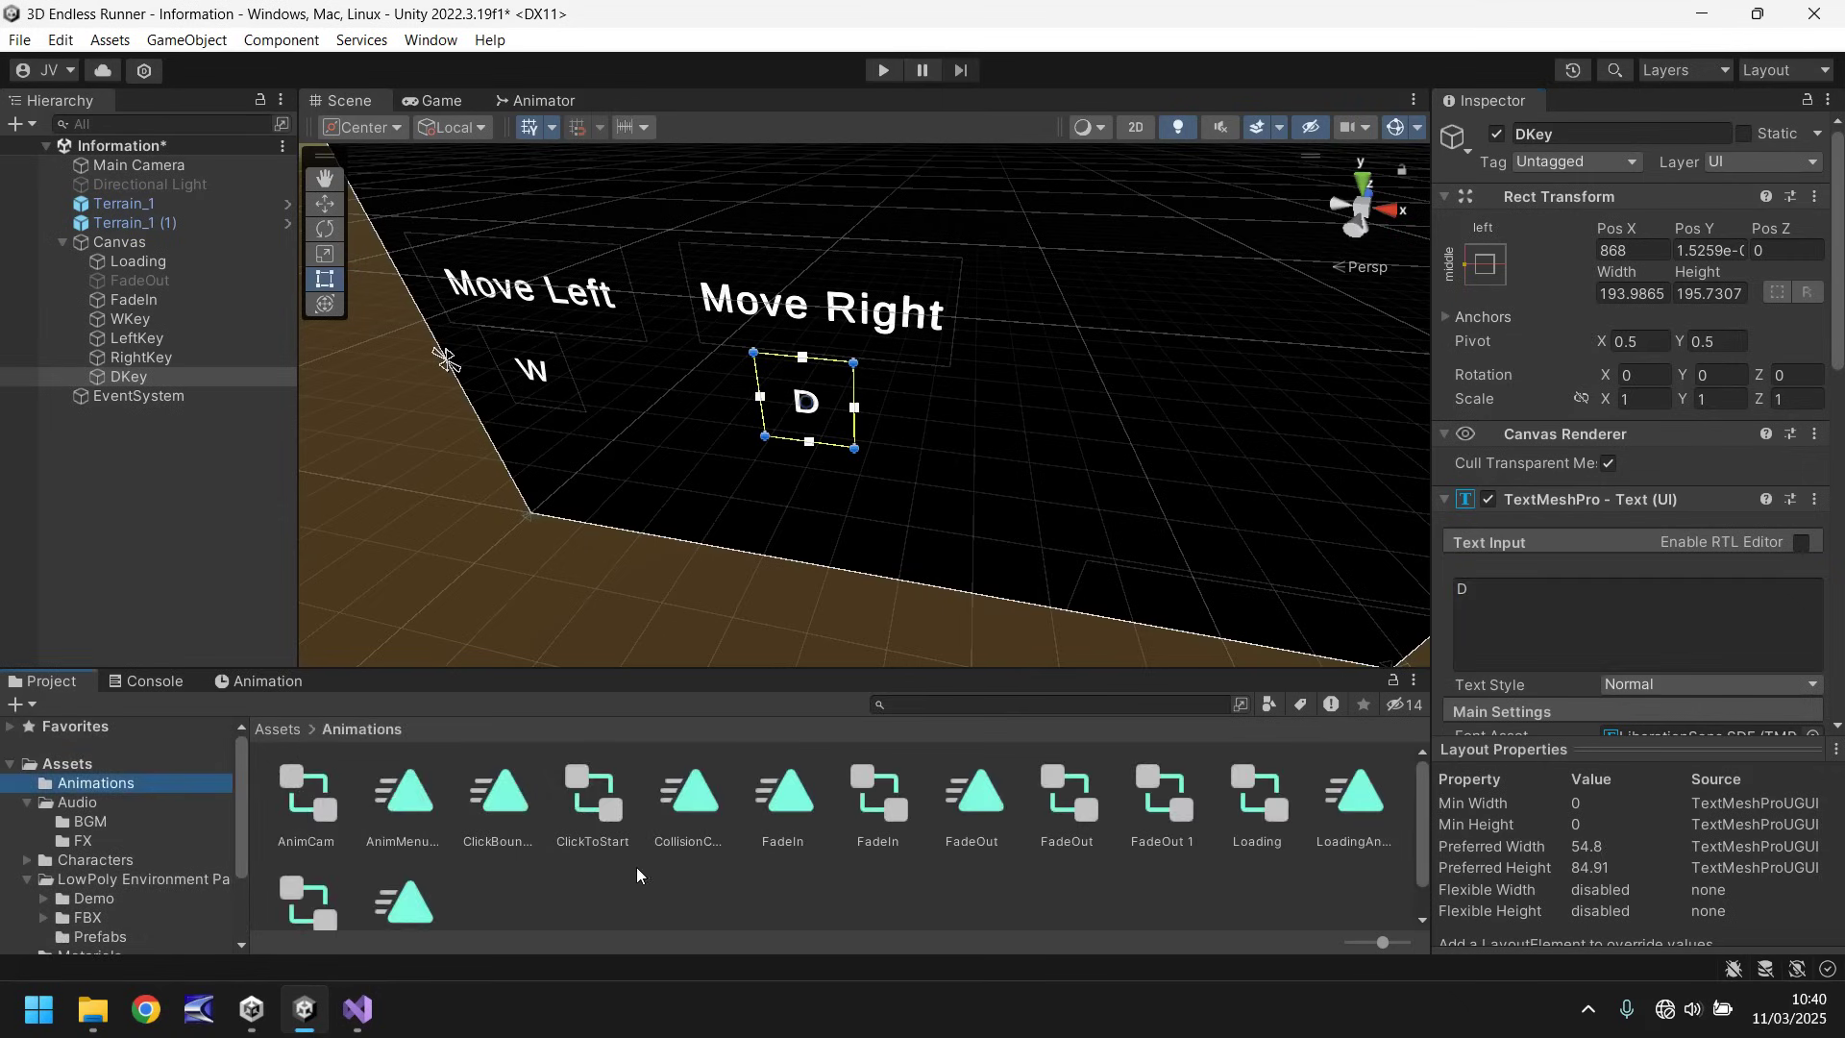
scroll(539, 869, down, 1)
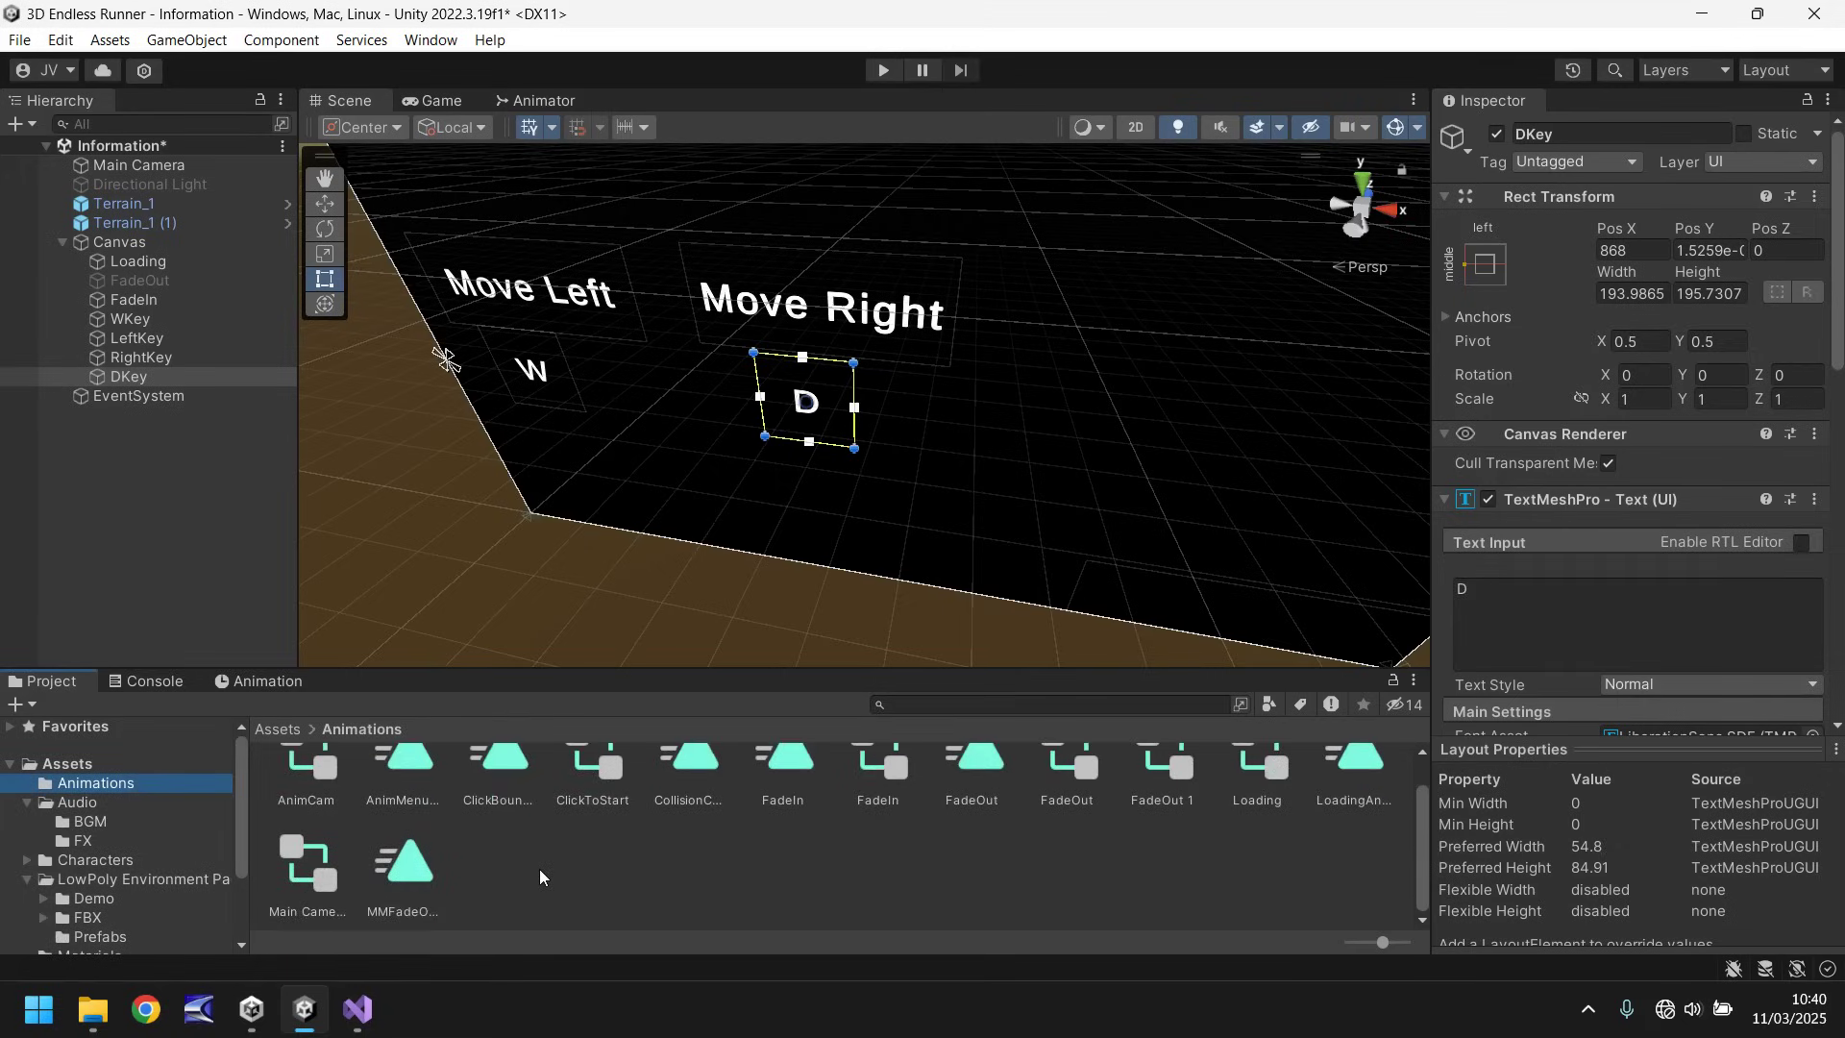
scroll(539, 868, up, 1)
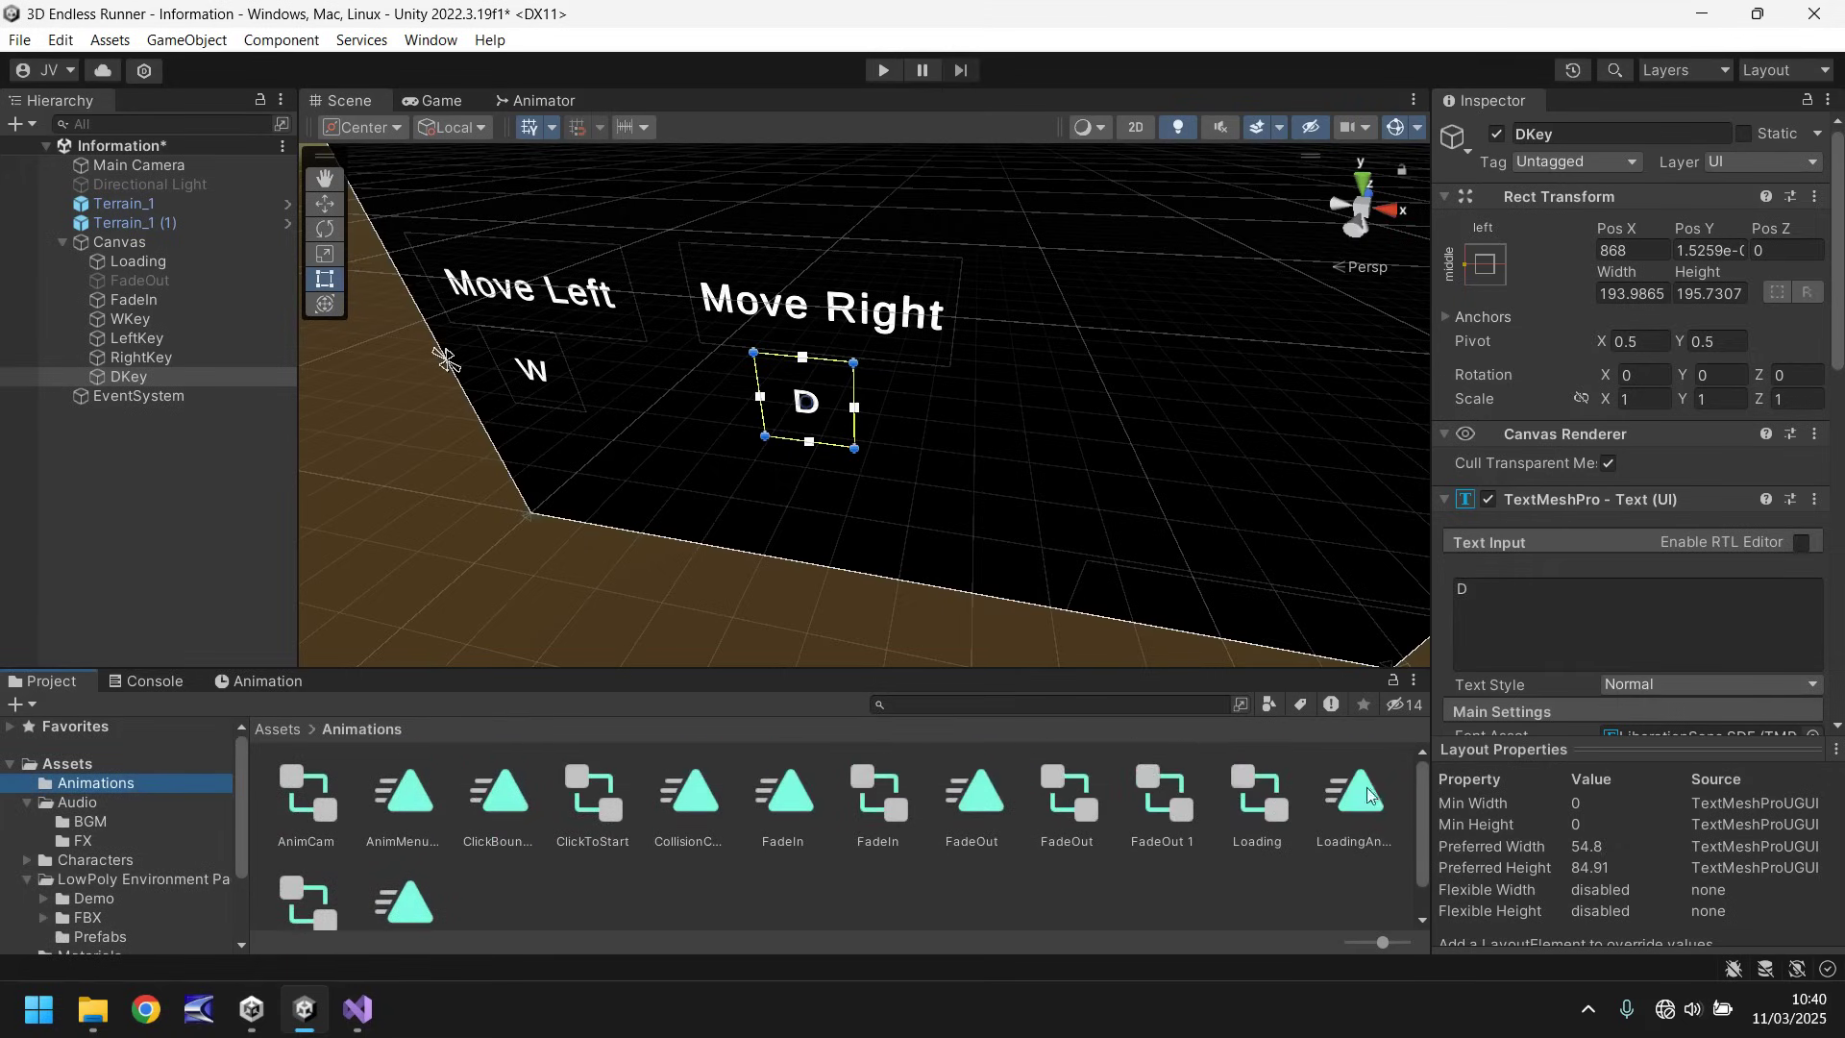
click(168, 377)
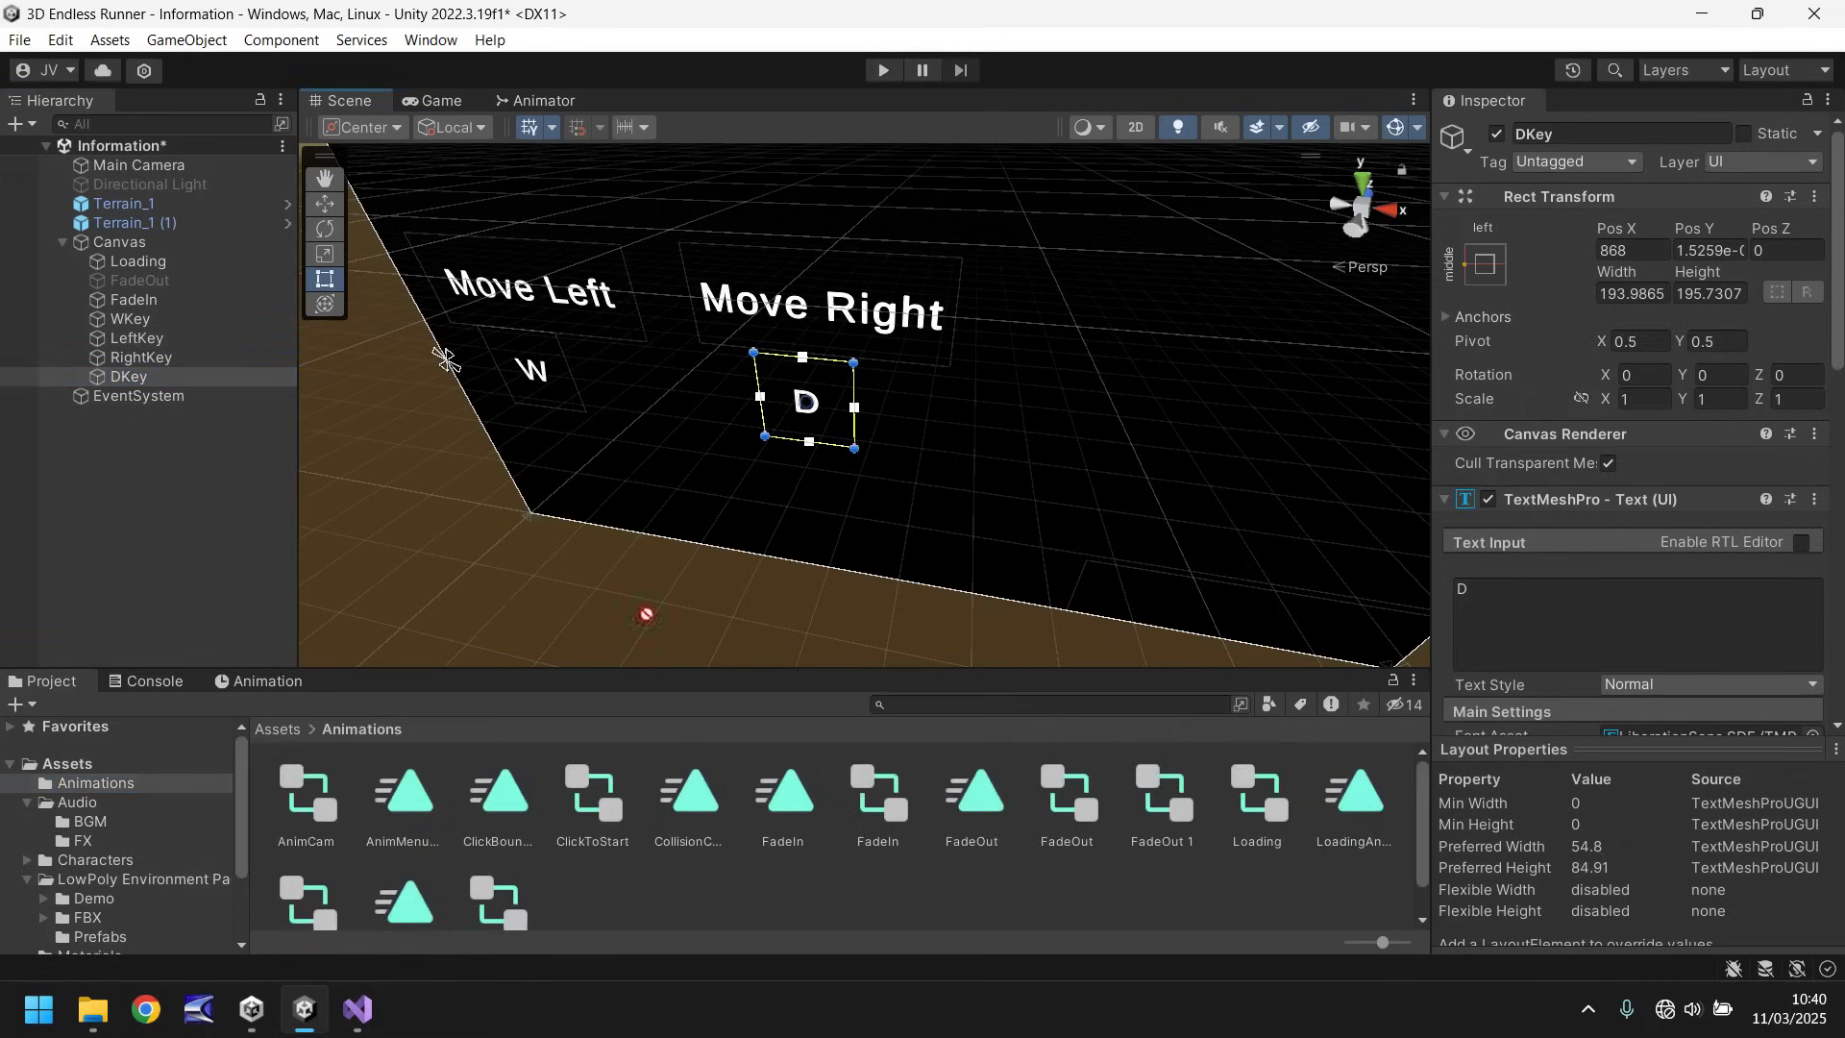
click(883, 70)
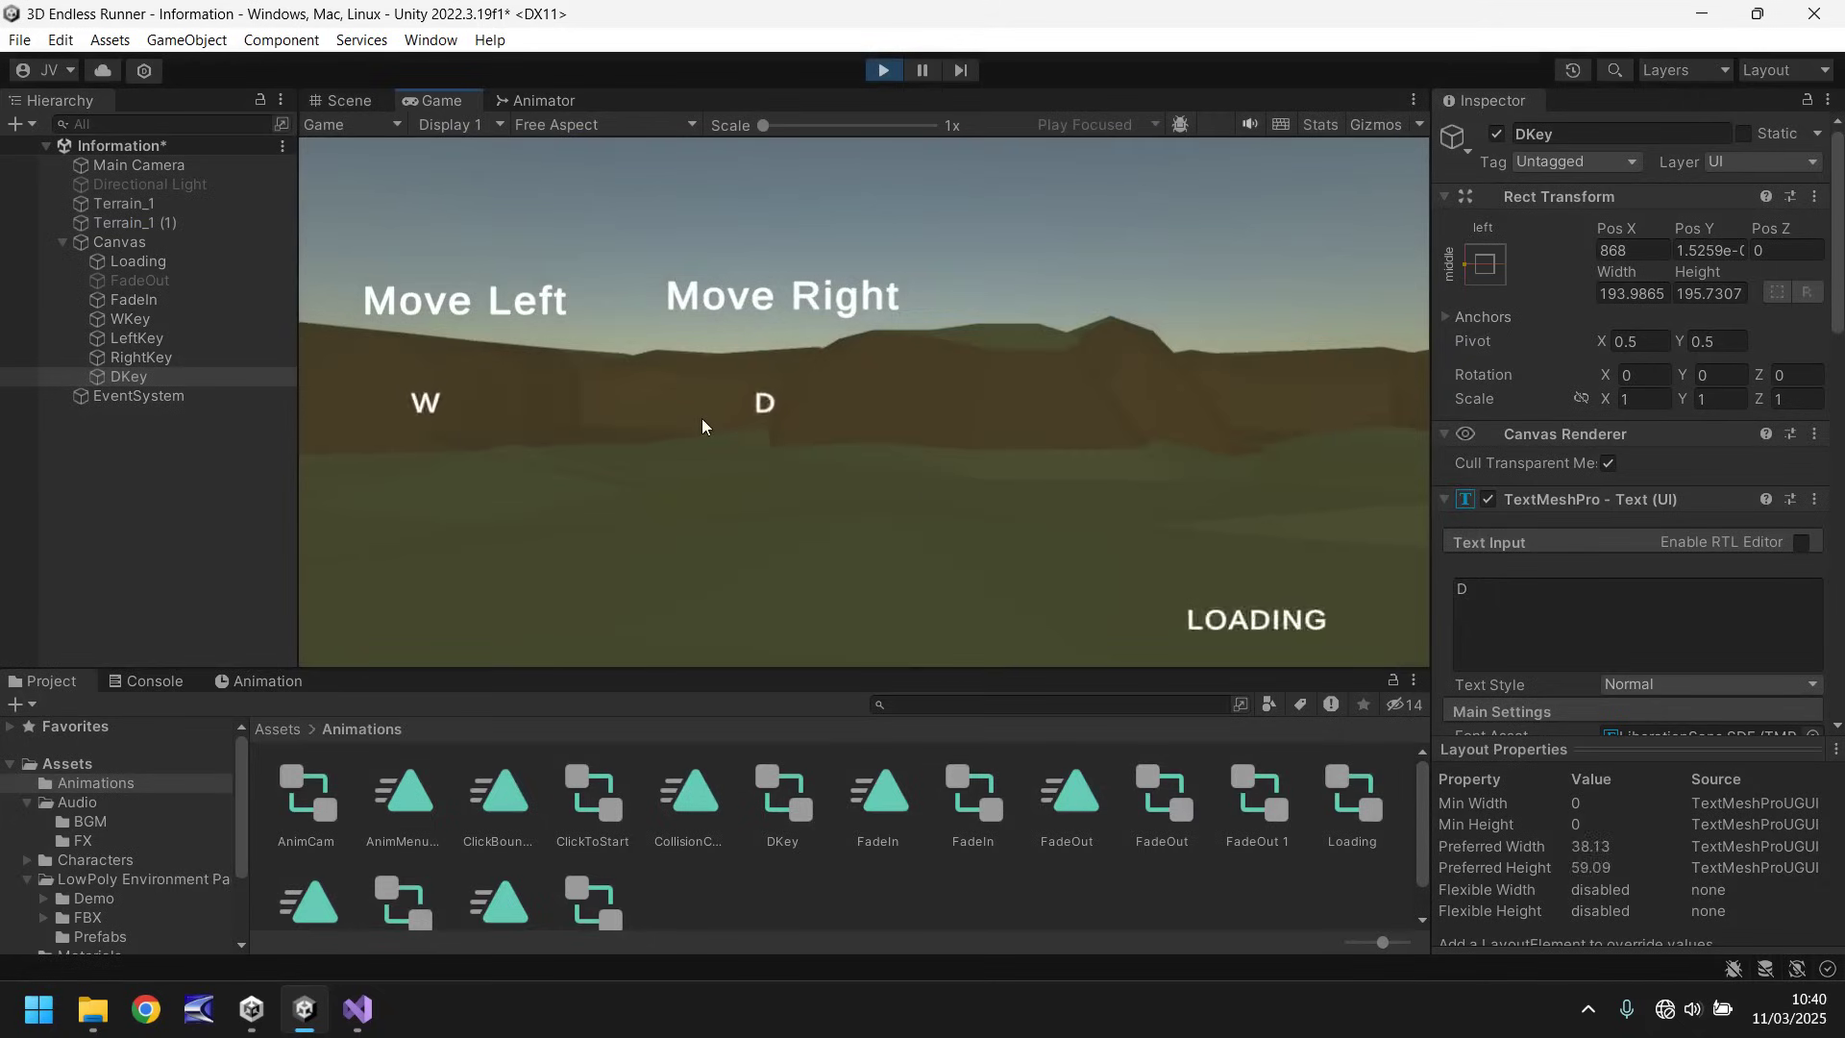
click(883, 70)
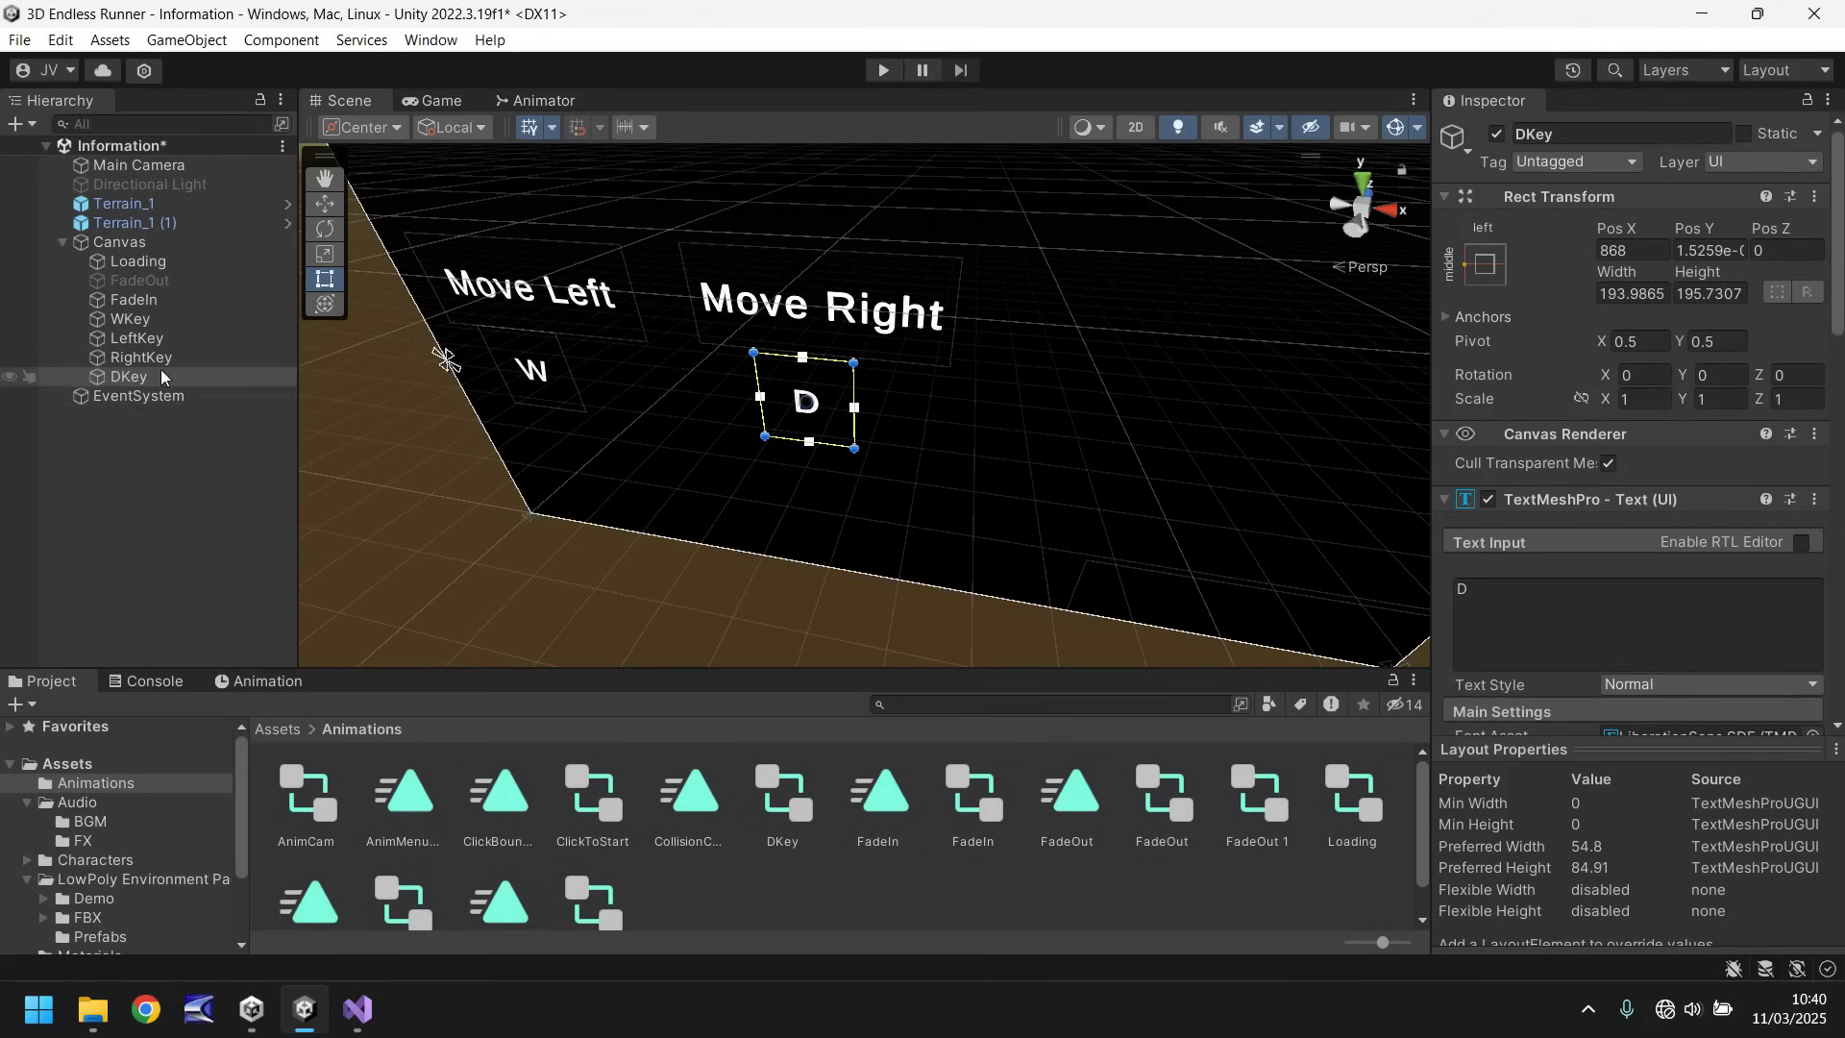
Step: Duplicate WKey into a widened 'SPACEBAR' label placed below the W and D labels
click(536, 377)
click(118, 322)
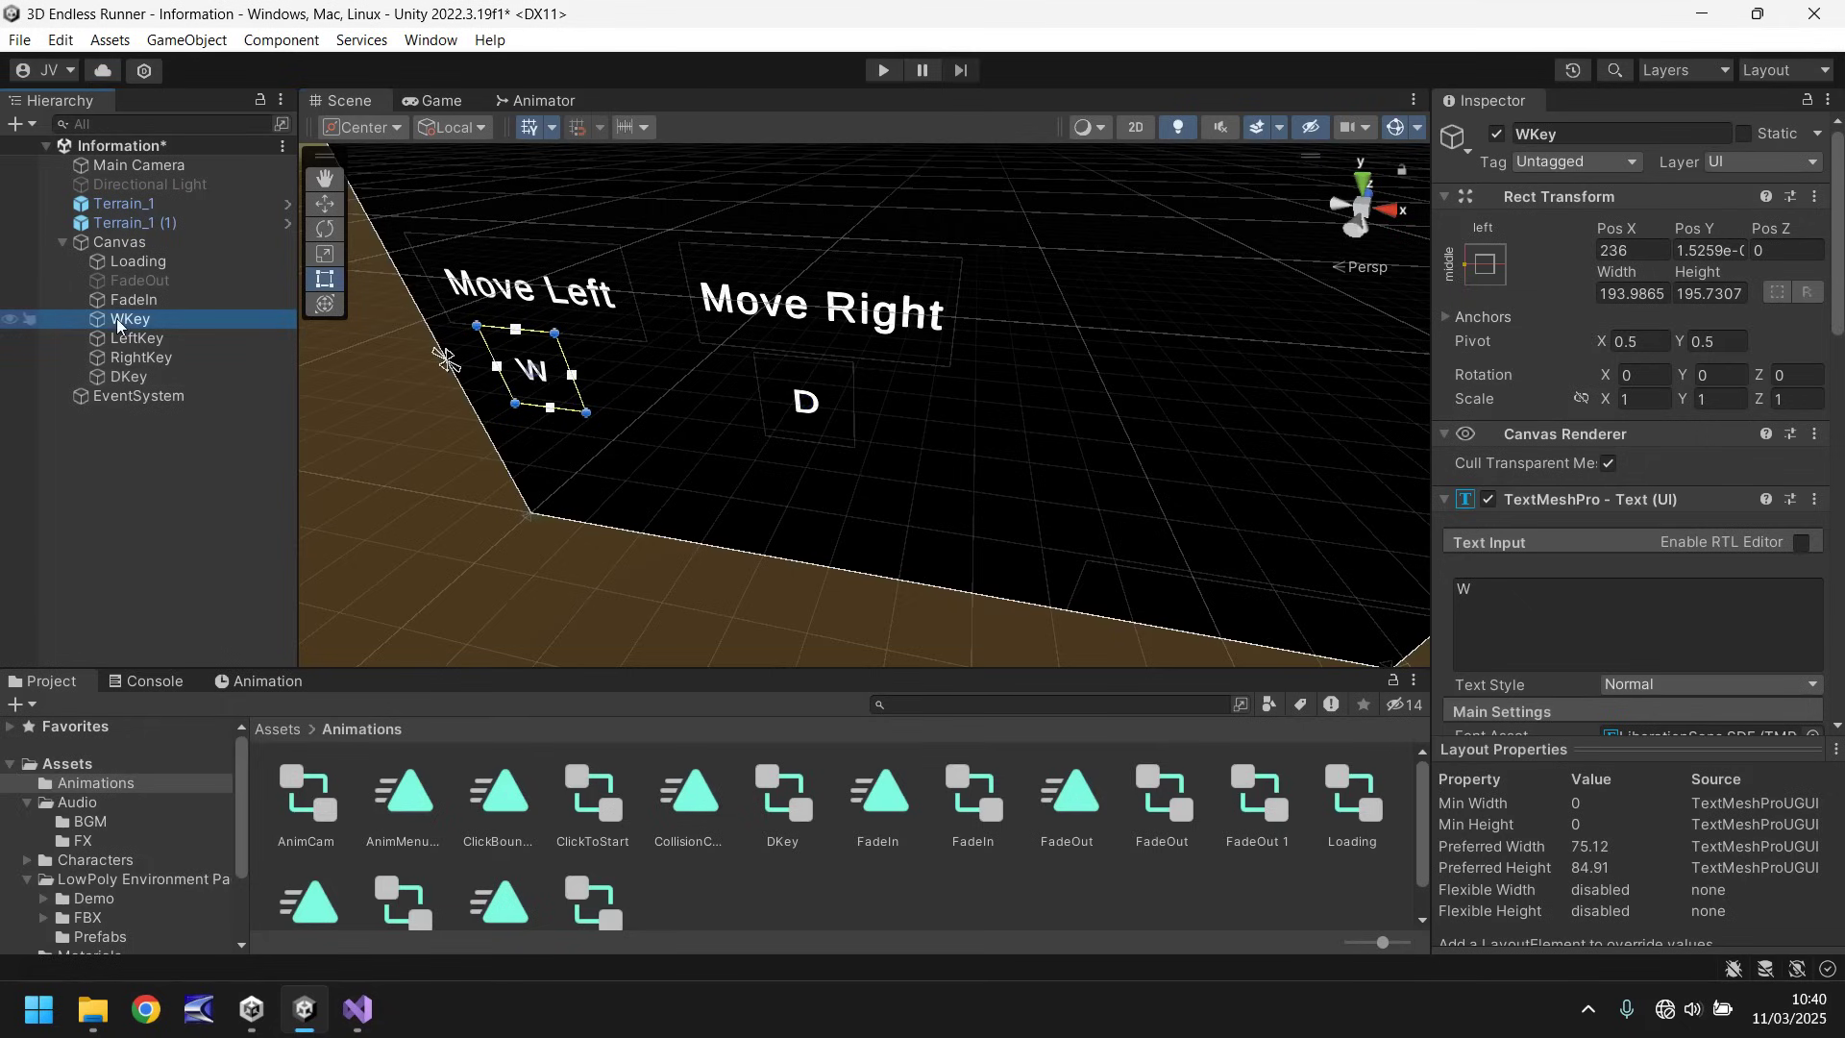
key(ctrl+d)
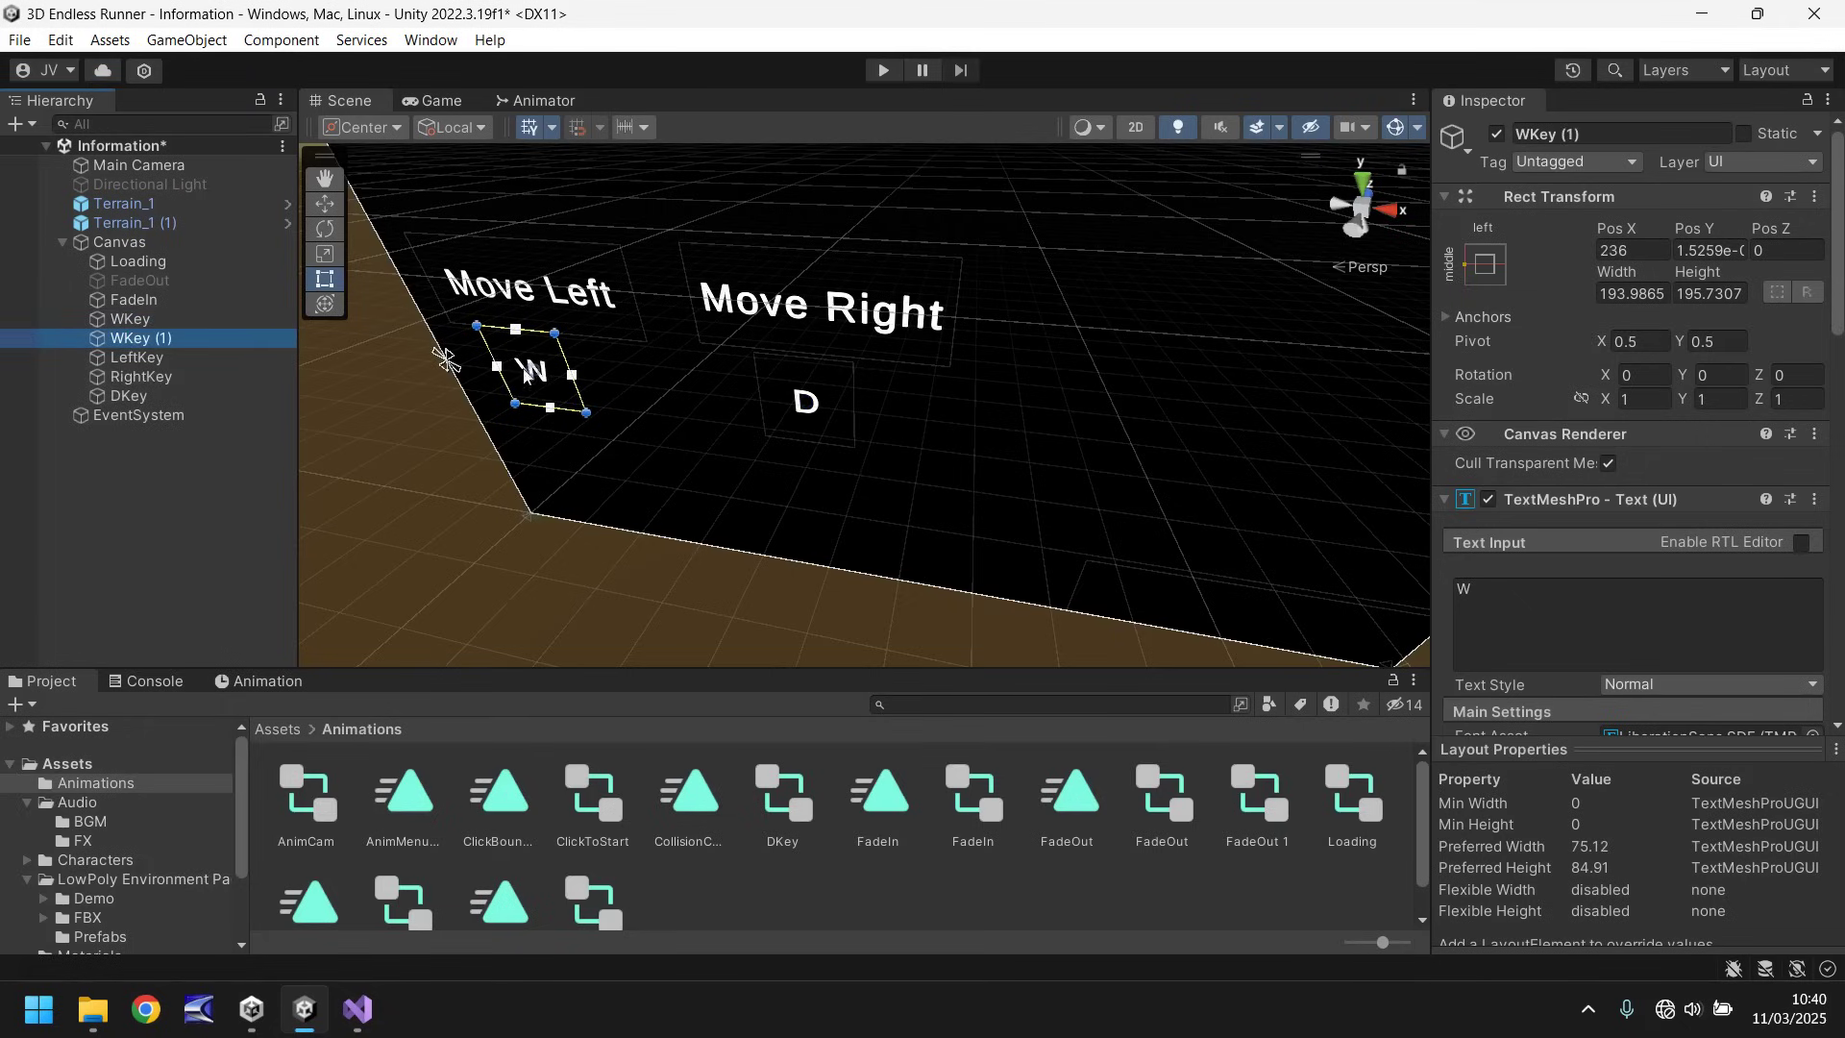
drag(534, 373, 670, 474)
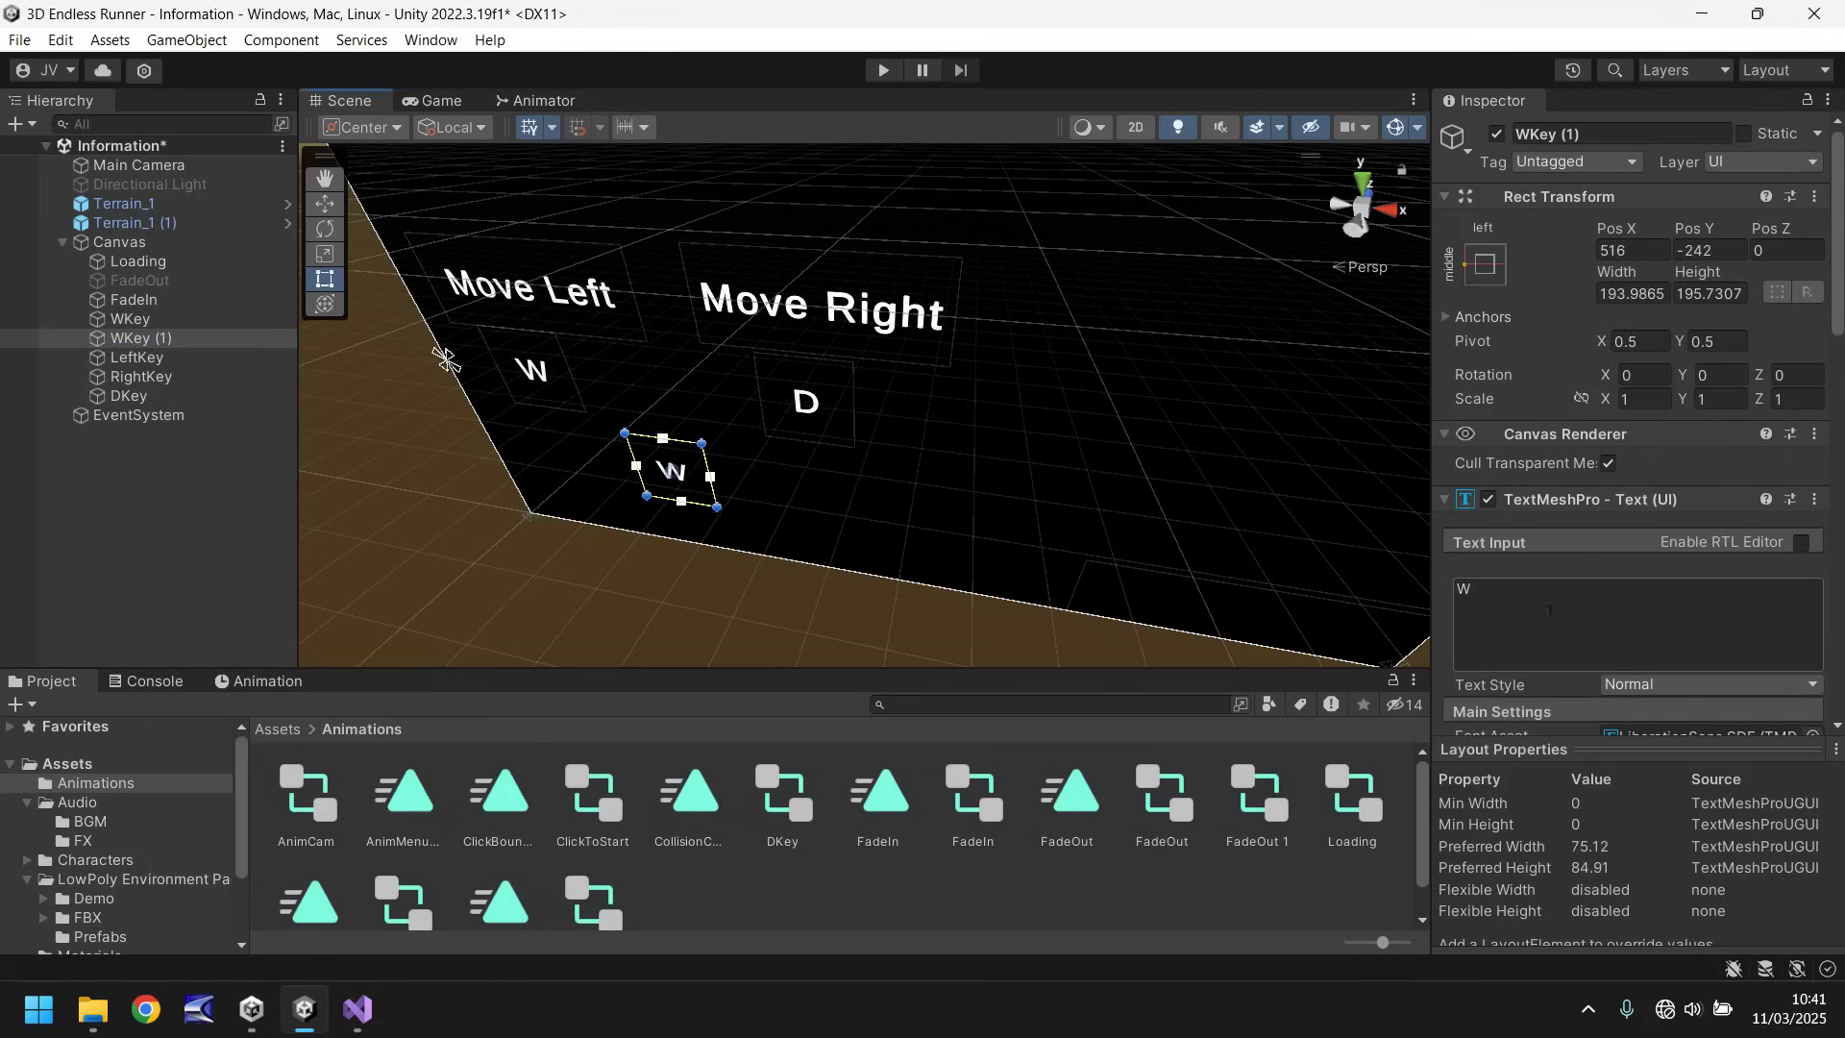
click(1533, 611)
text(SPACEBAR)
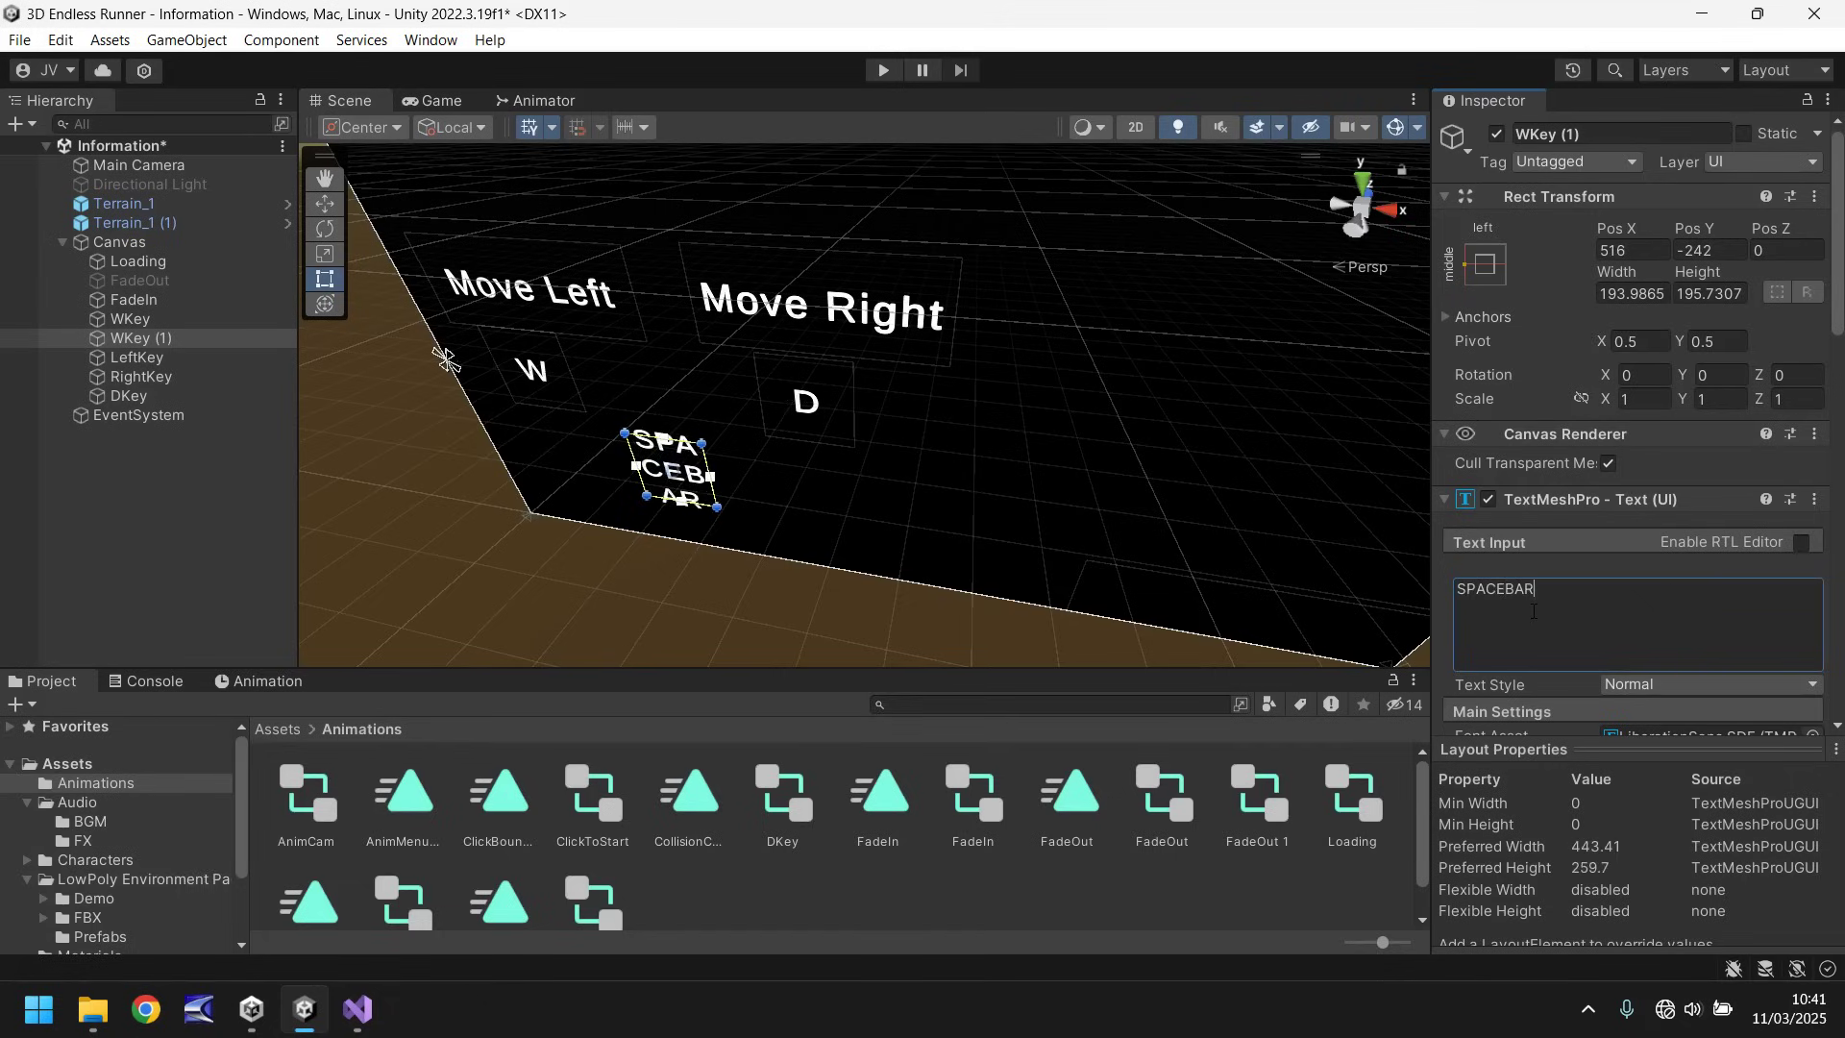
drag(702, 442, 959, 492)
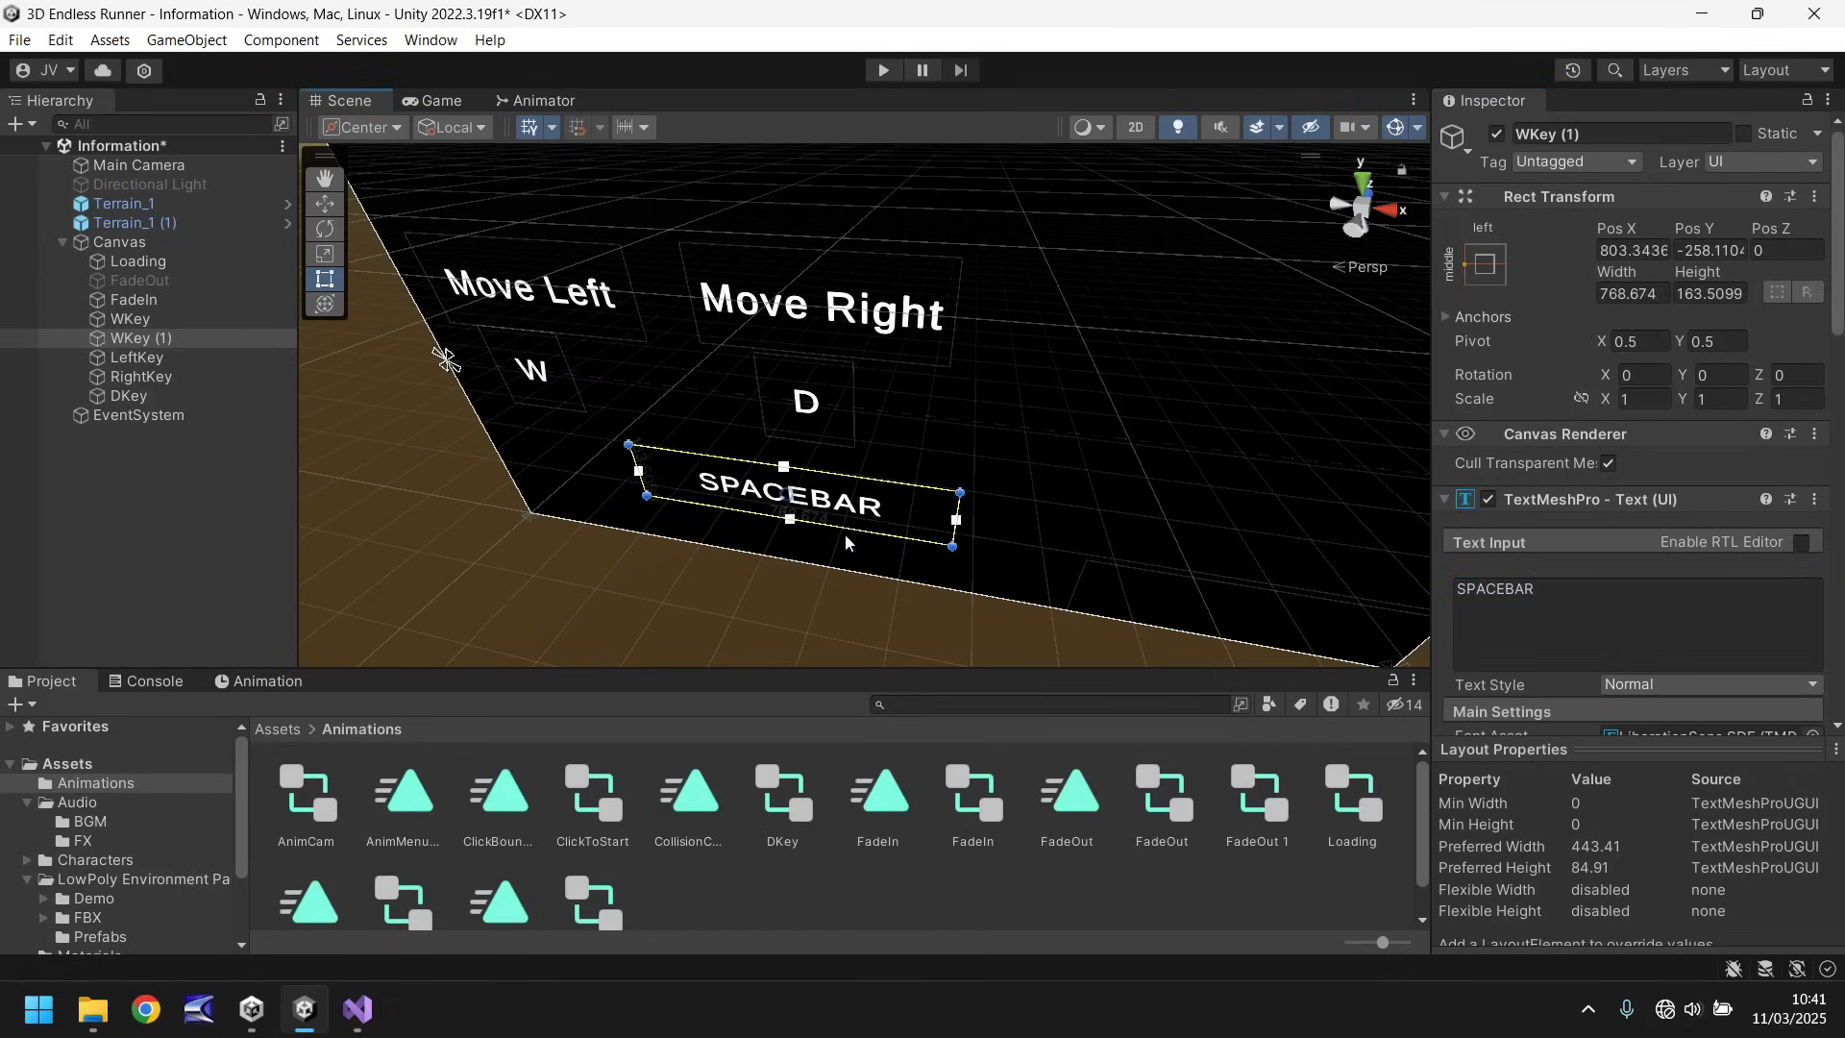
drag(836, 507, 726, 479)
Step: Copy the Move Right caption below SPACEBAR as 'Jump', then test the layout in play mode
click(813, 312)
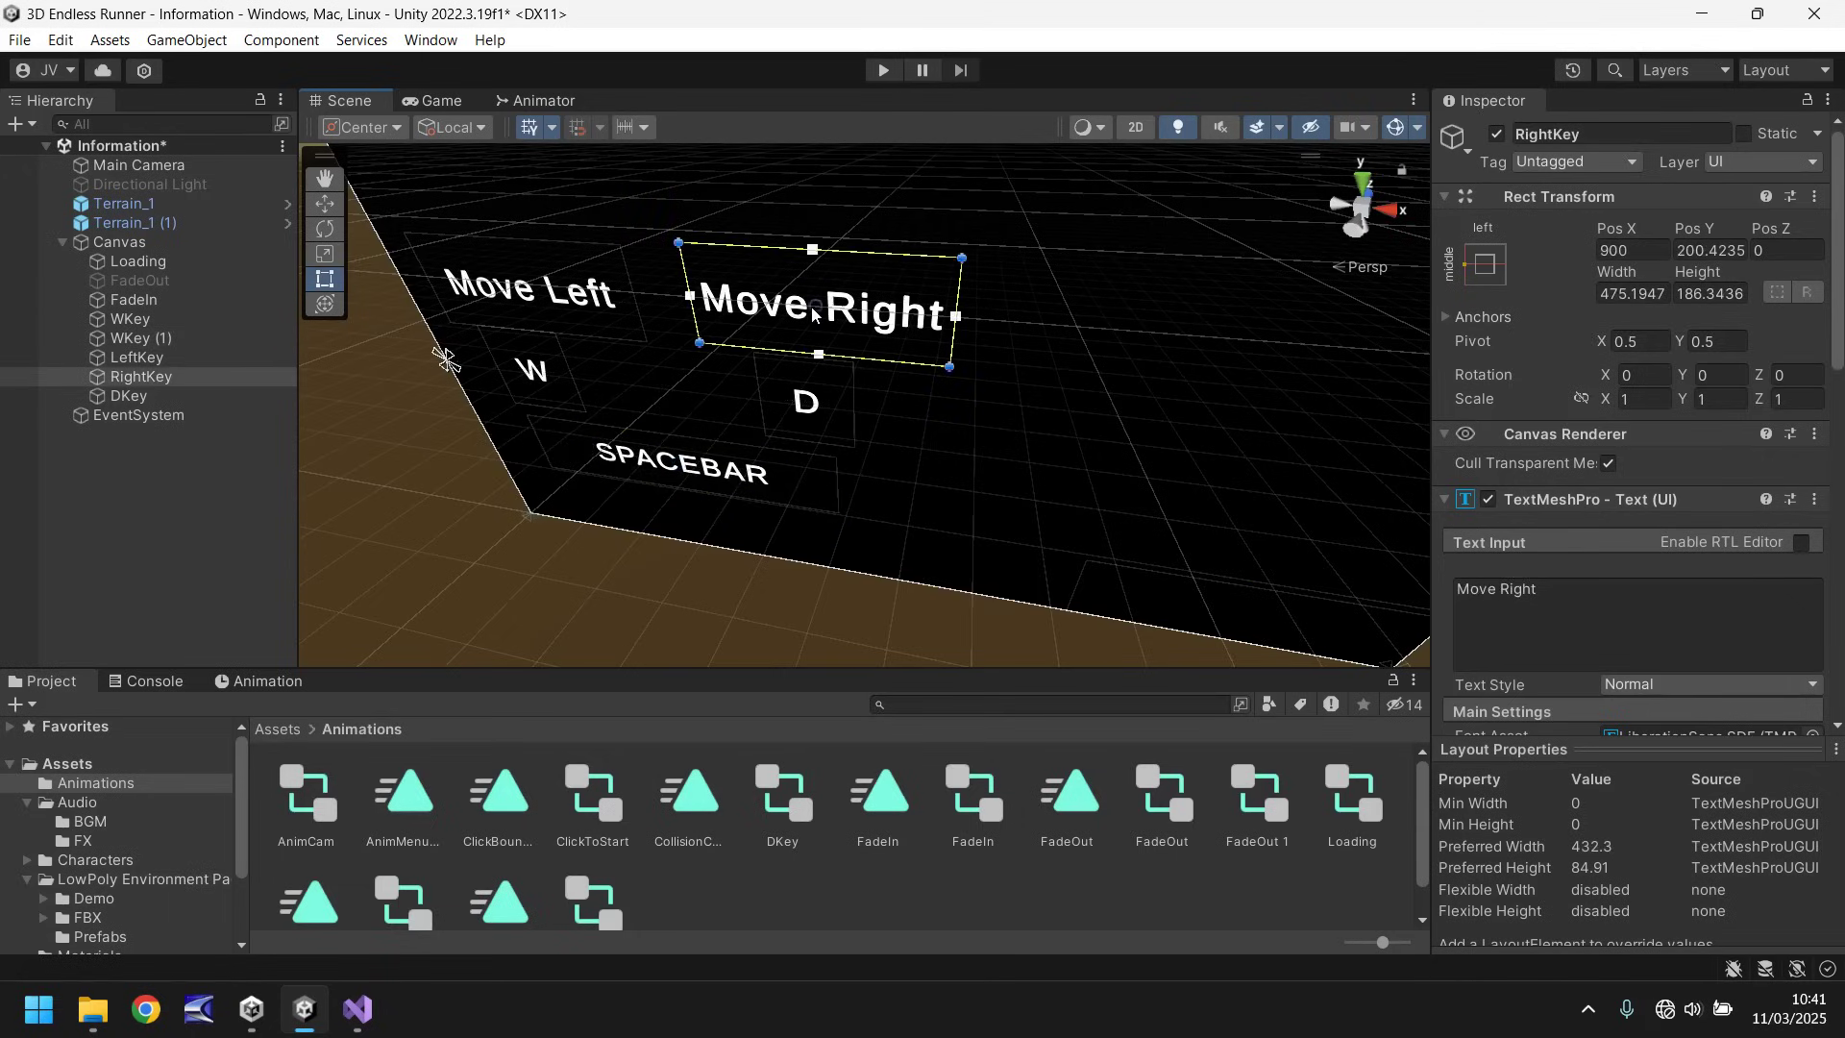
key(ctrl+d)
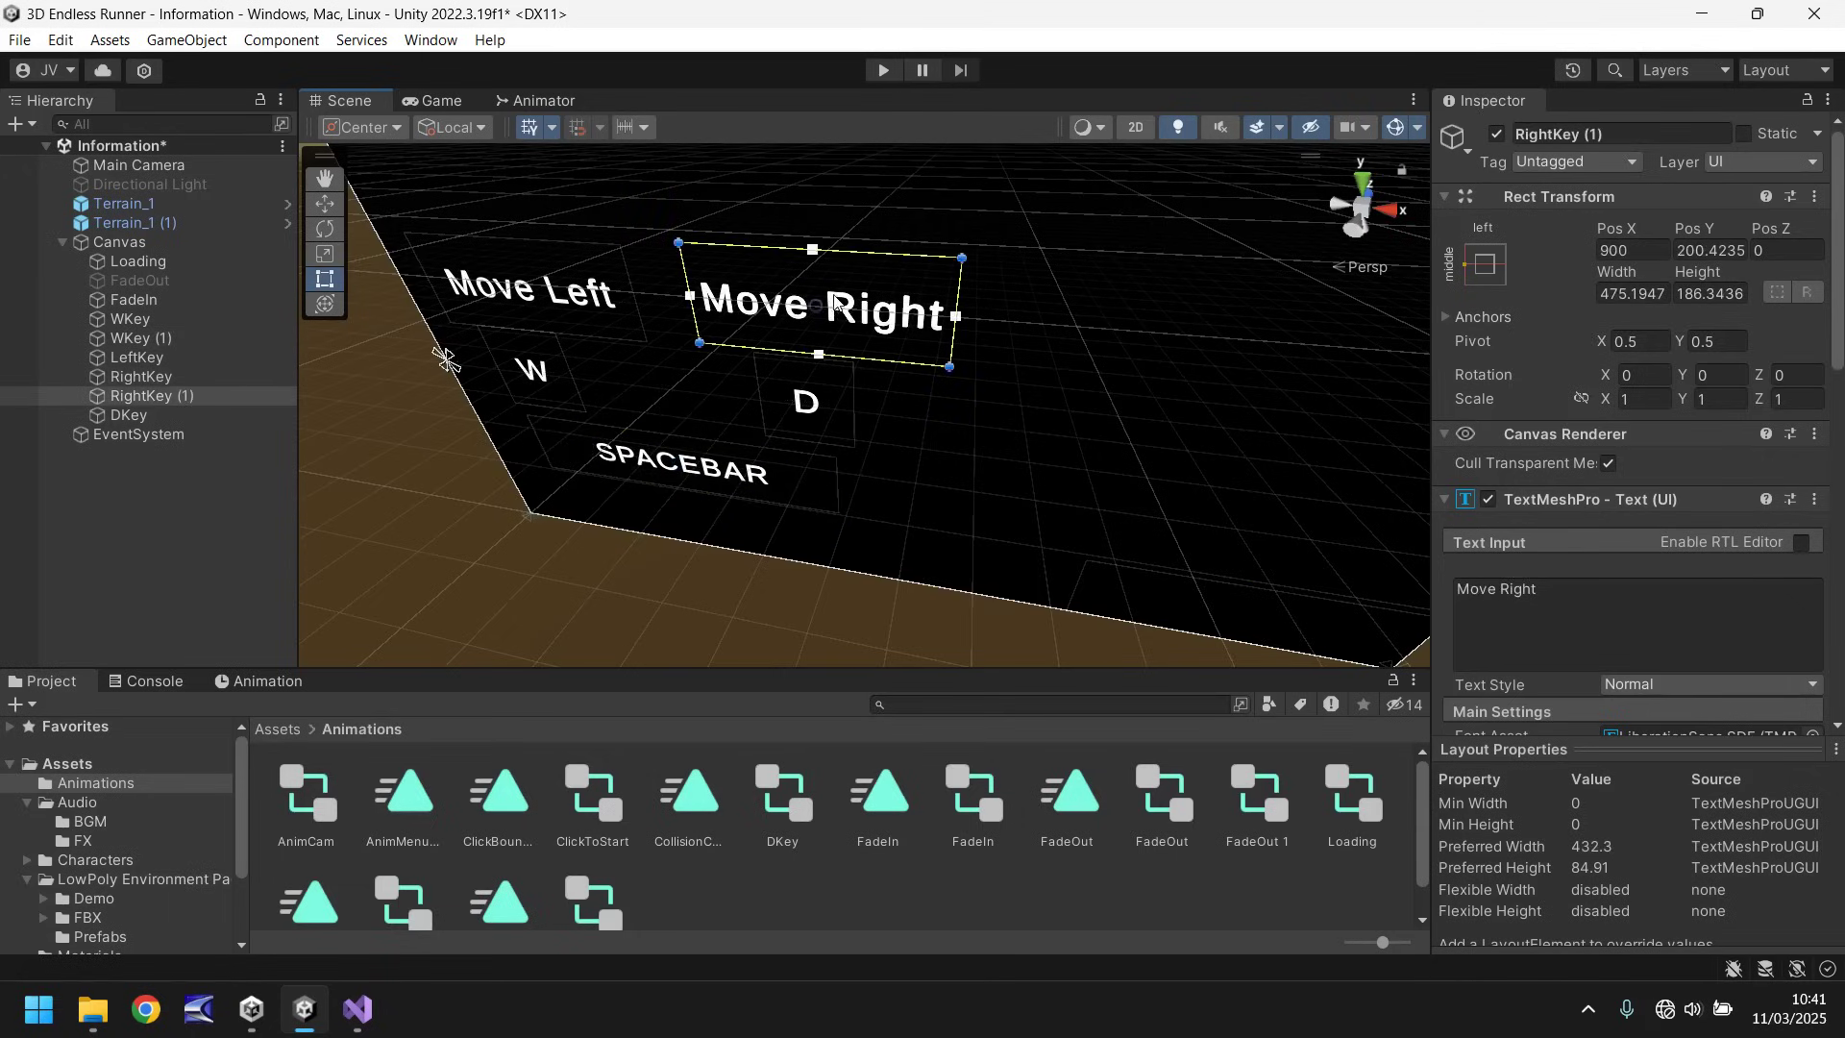
drag(805, 303, 675, 514)
click(1555, 598)
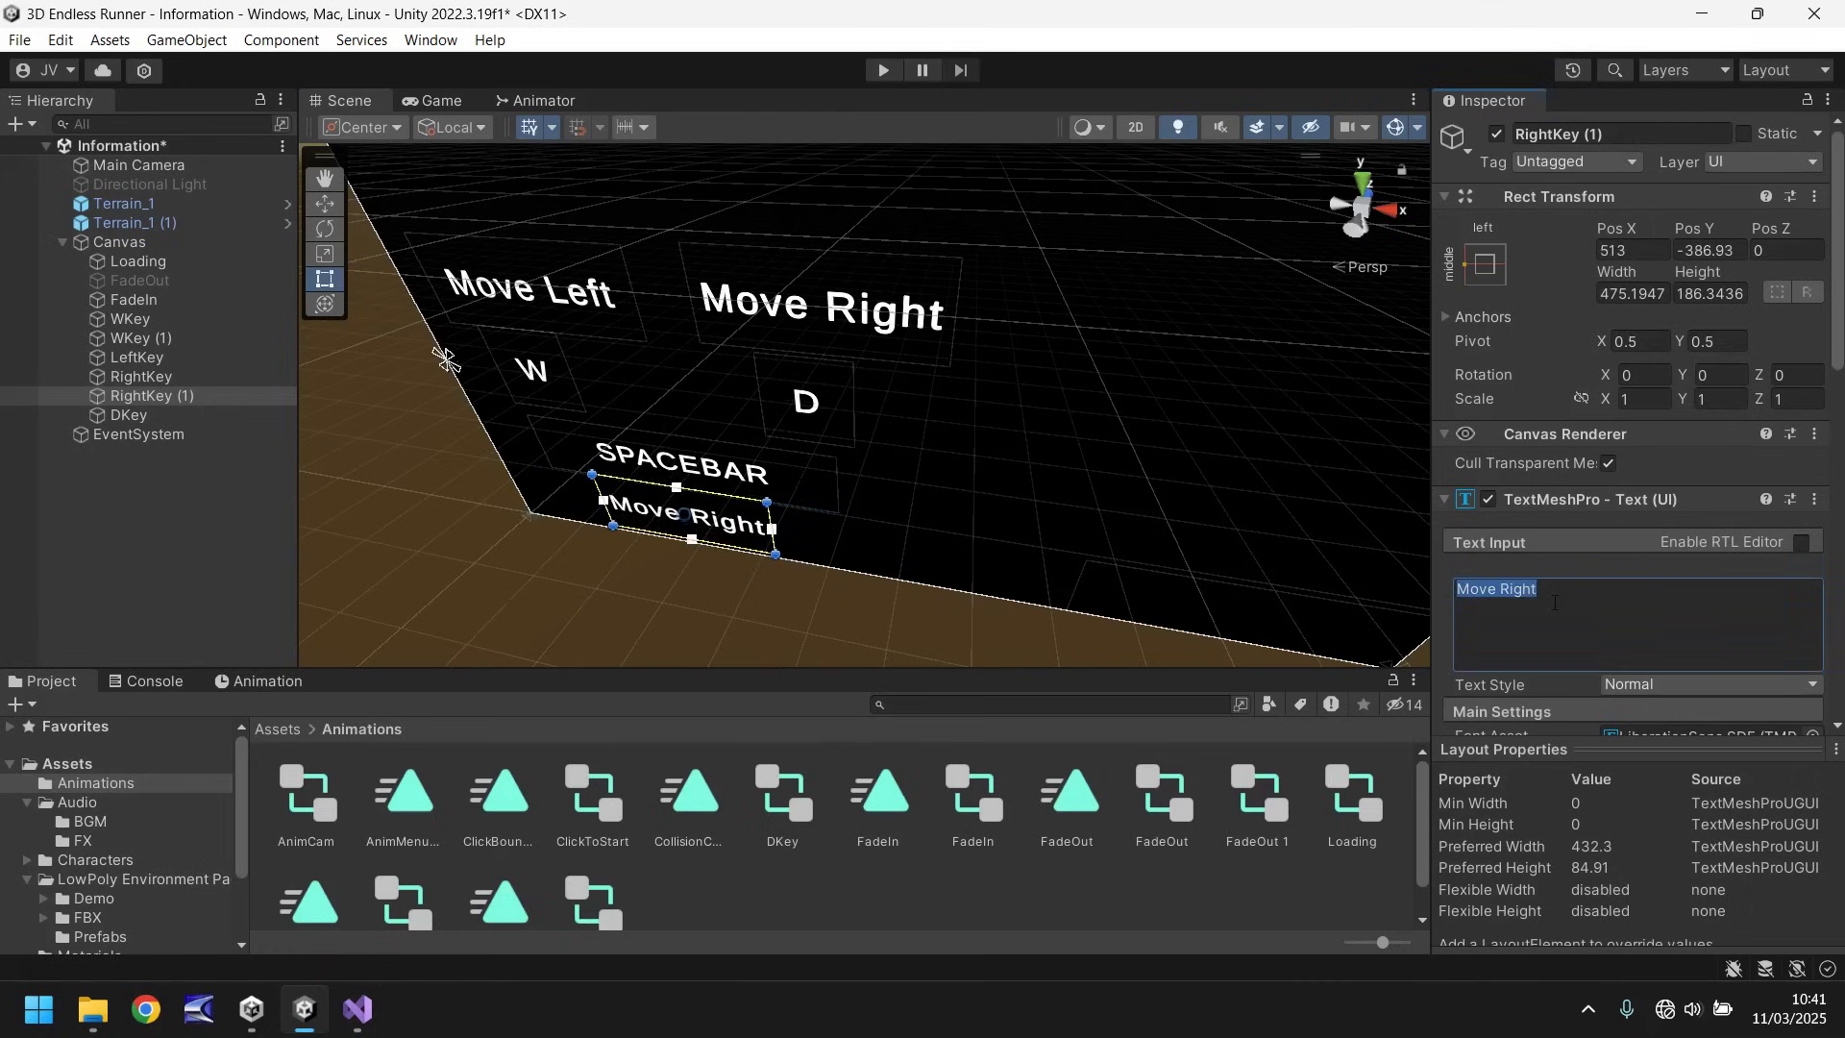
text(jUMP)
key(ctrl+a)
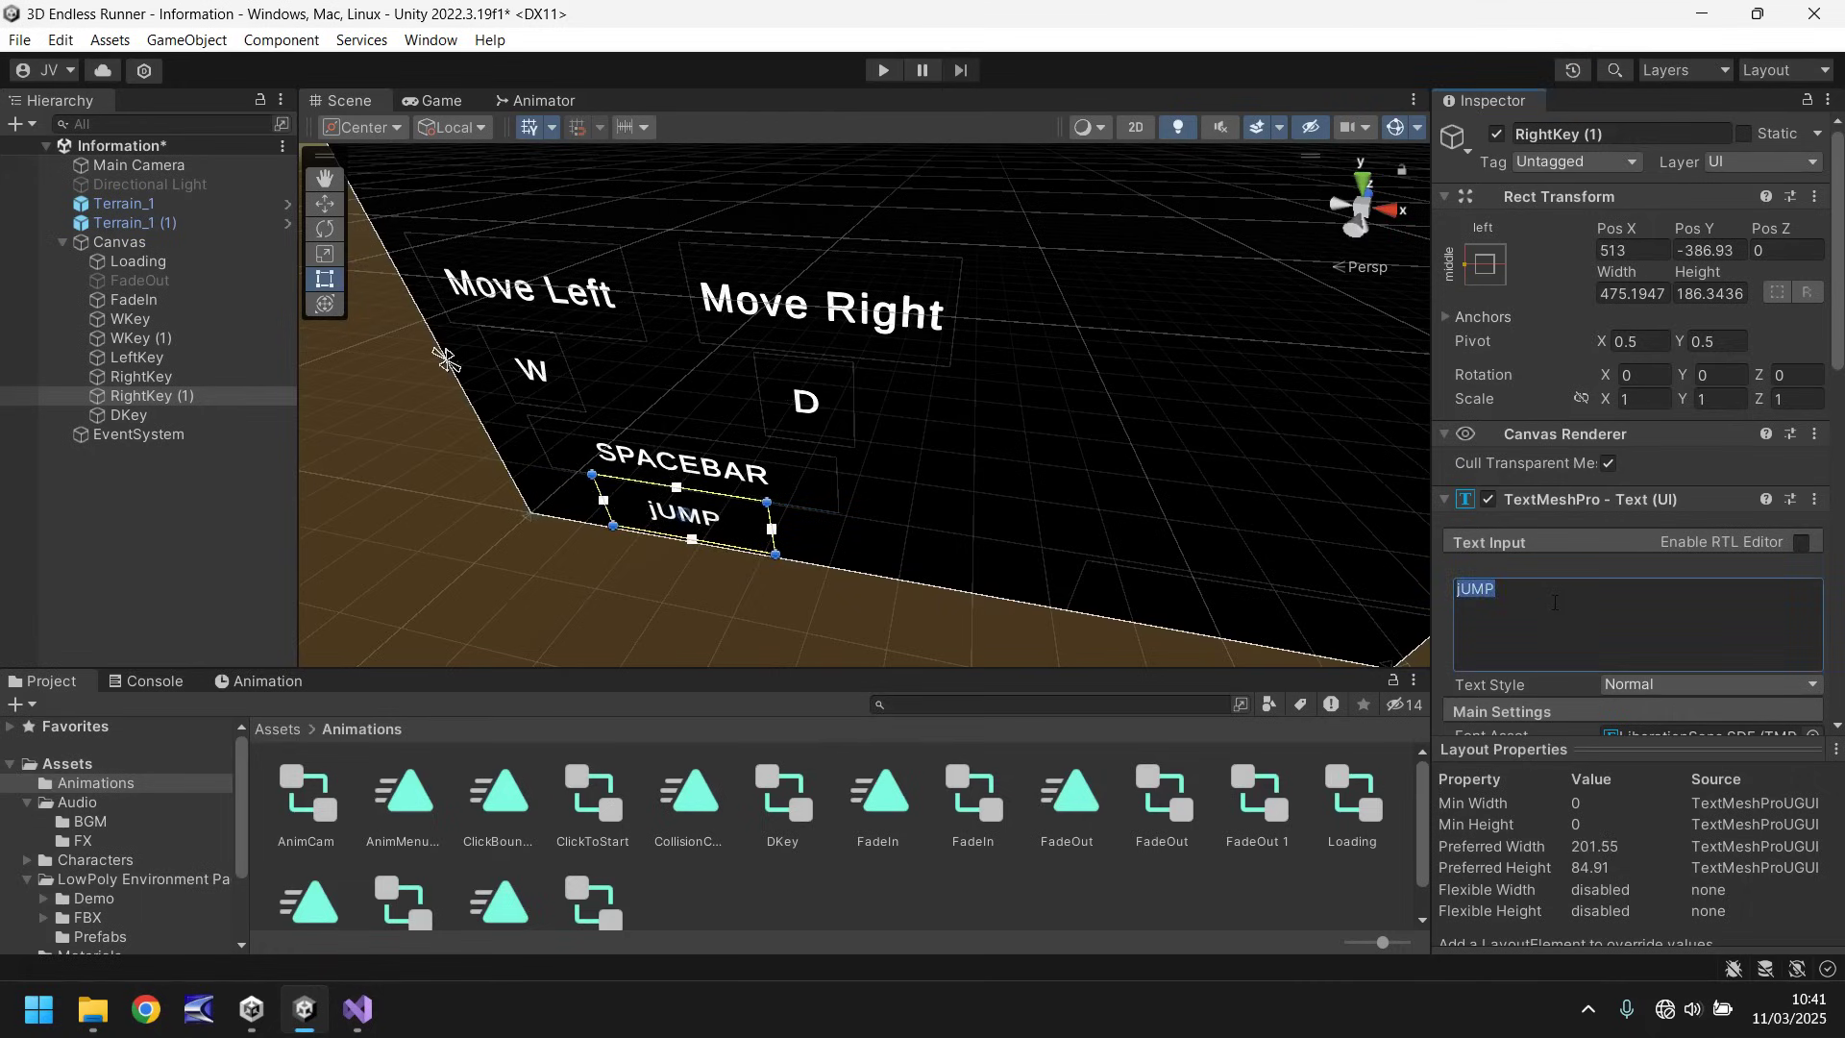
key(BackSpace)
text(Jump)
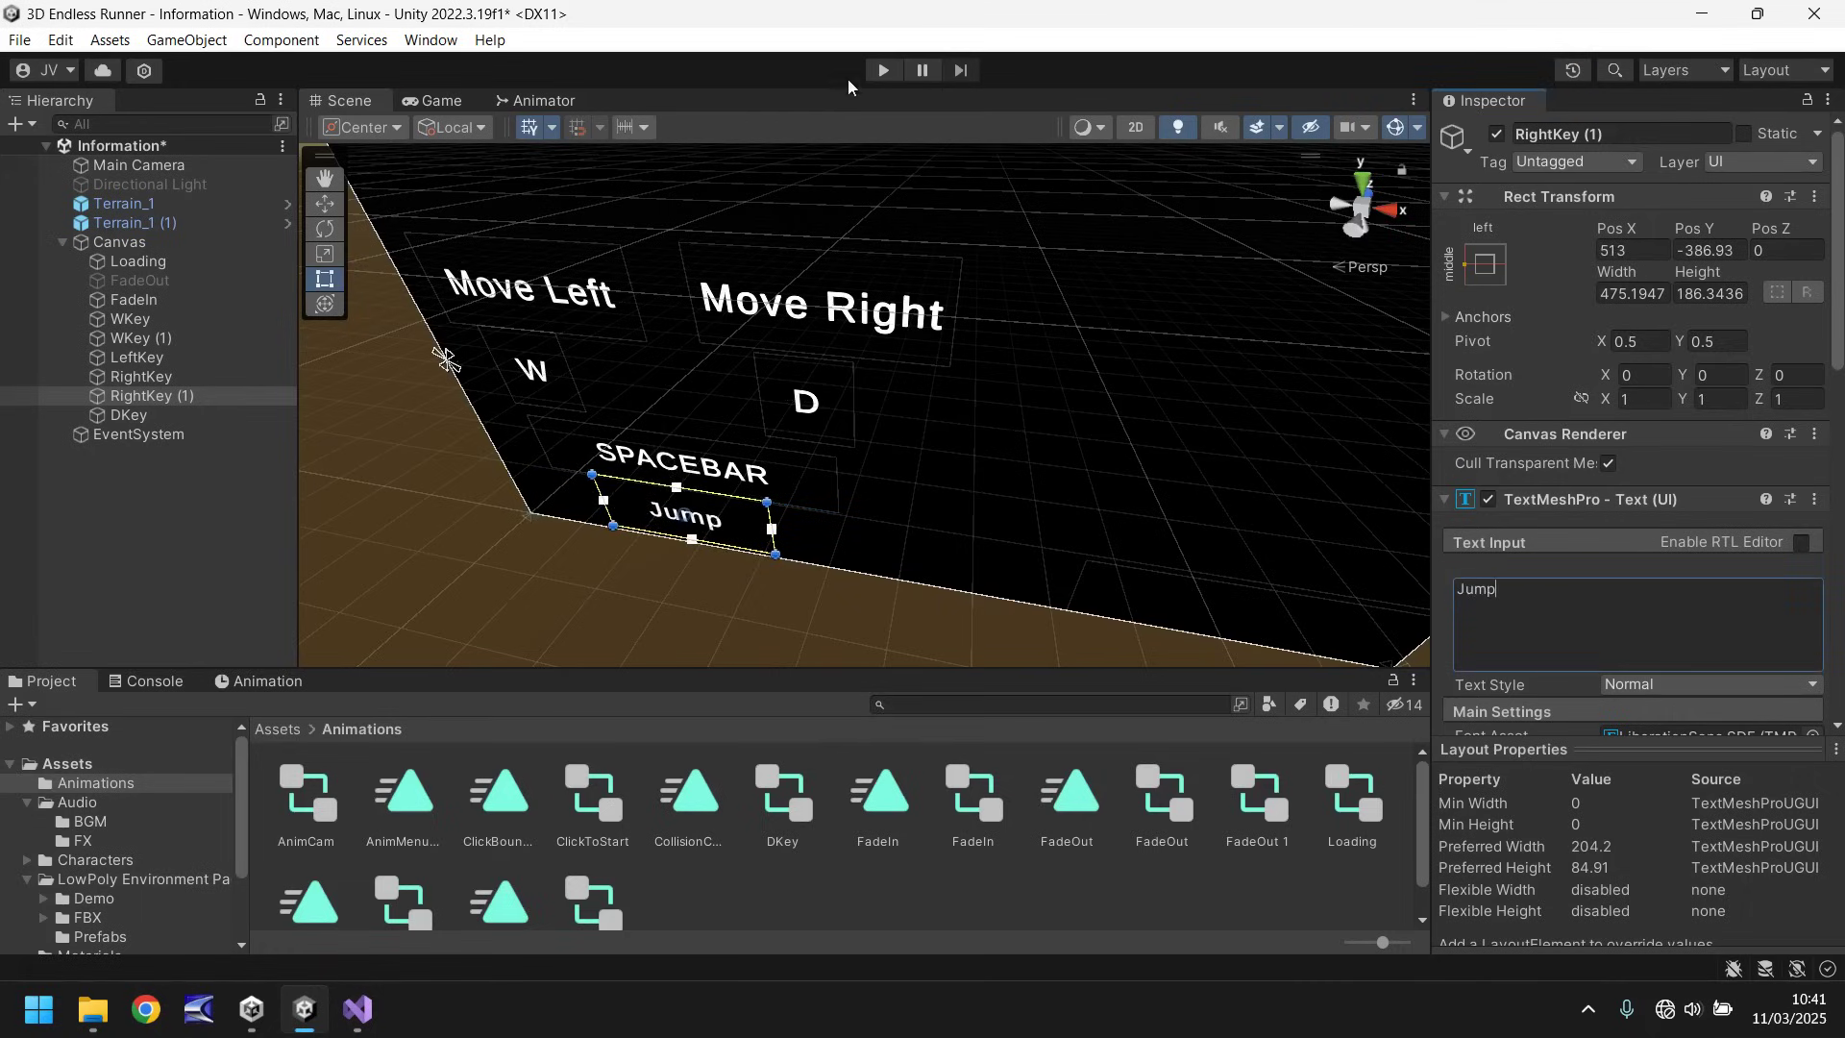
click(881, 70)
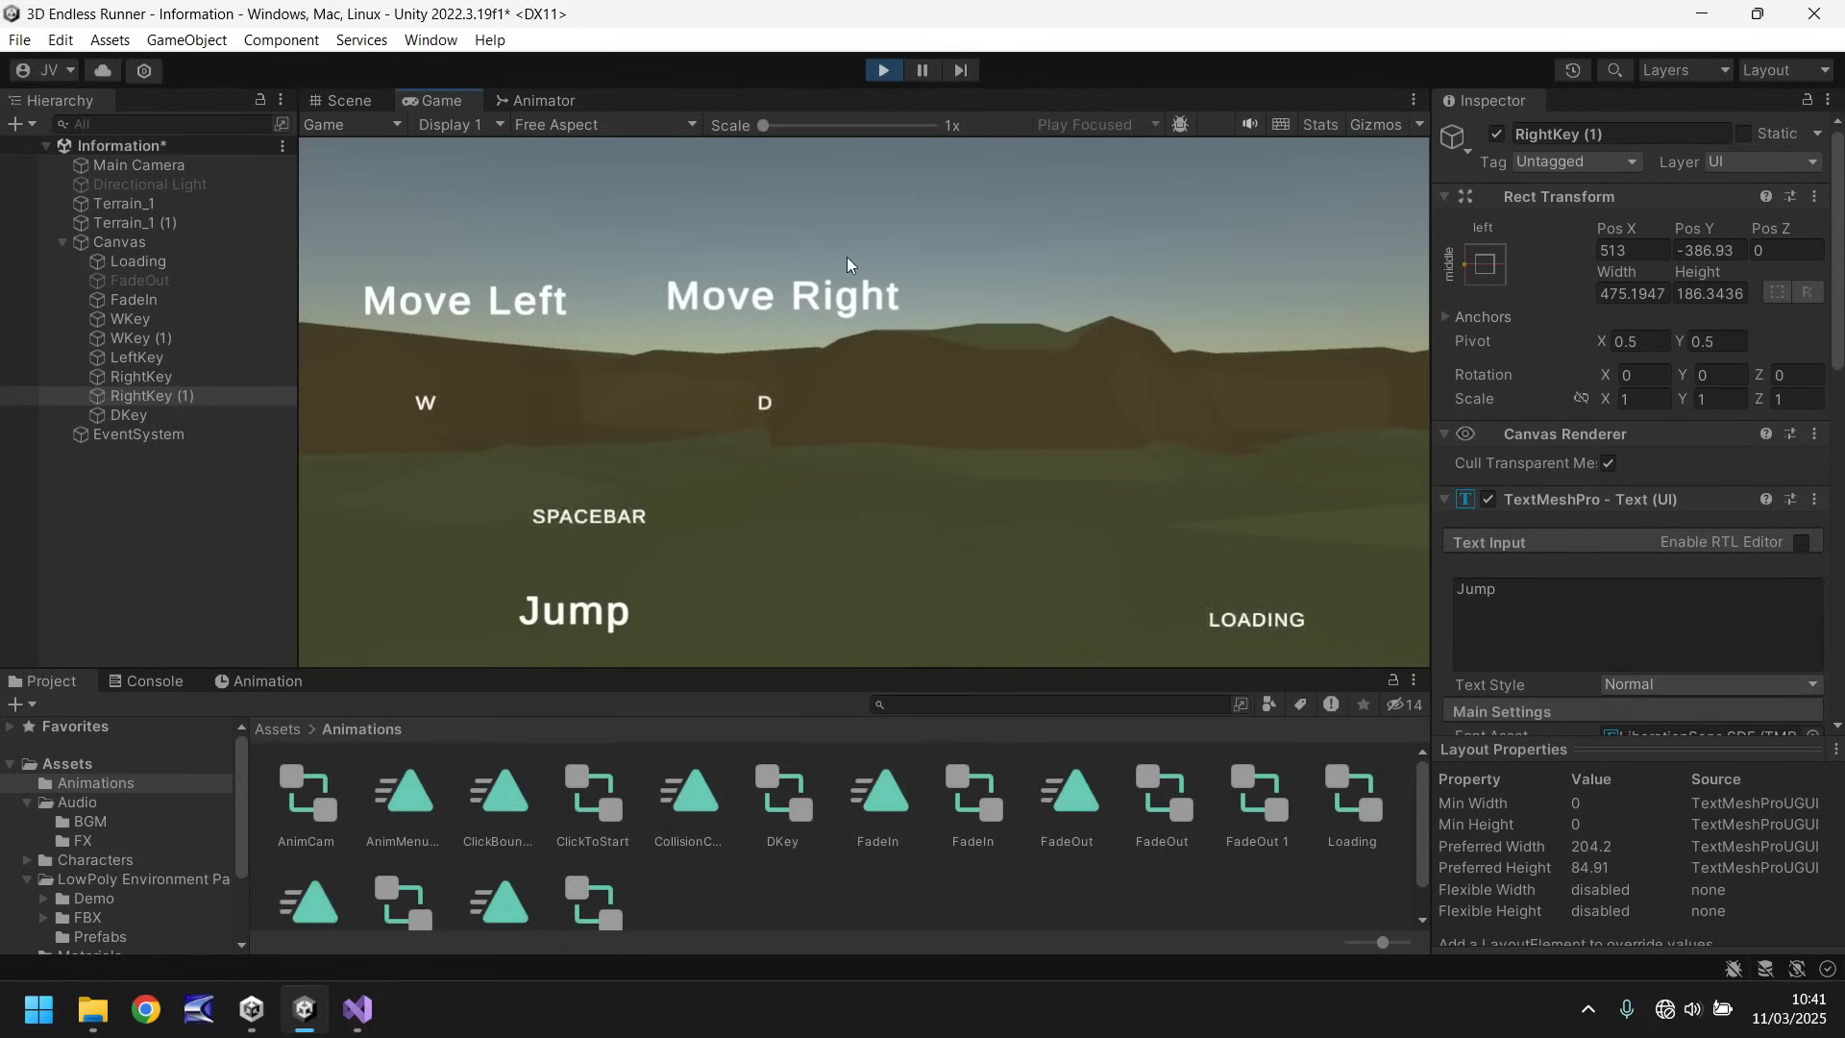
click(882, 70)
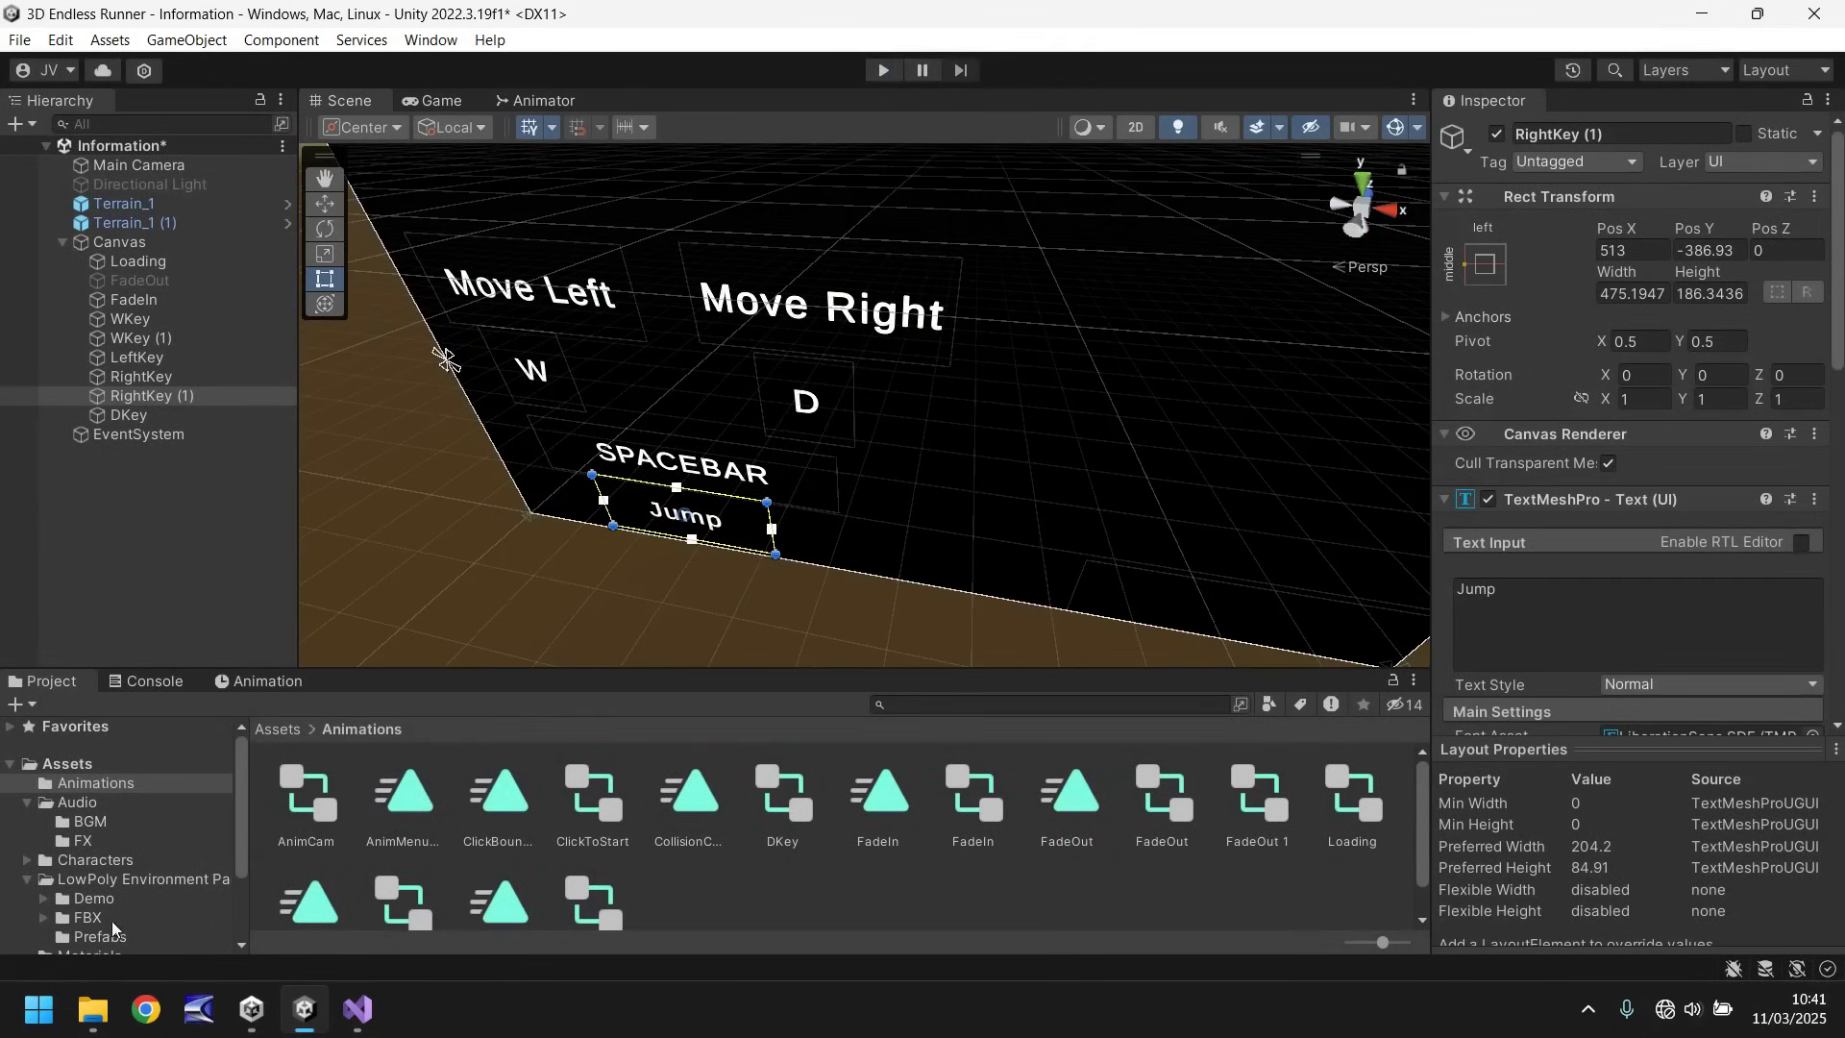
Step: Create a C# script named LoadToStage in the Scripts folder and open it in Visual Studio
scroll(112, 880, down, 3)
click(82, 883)
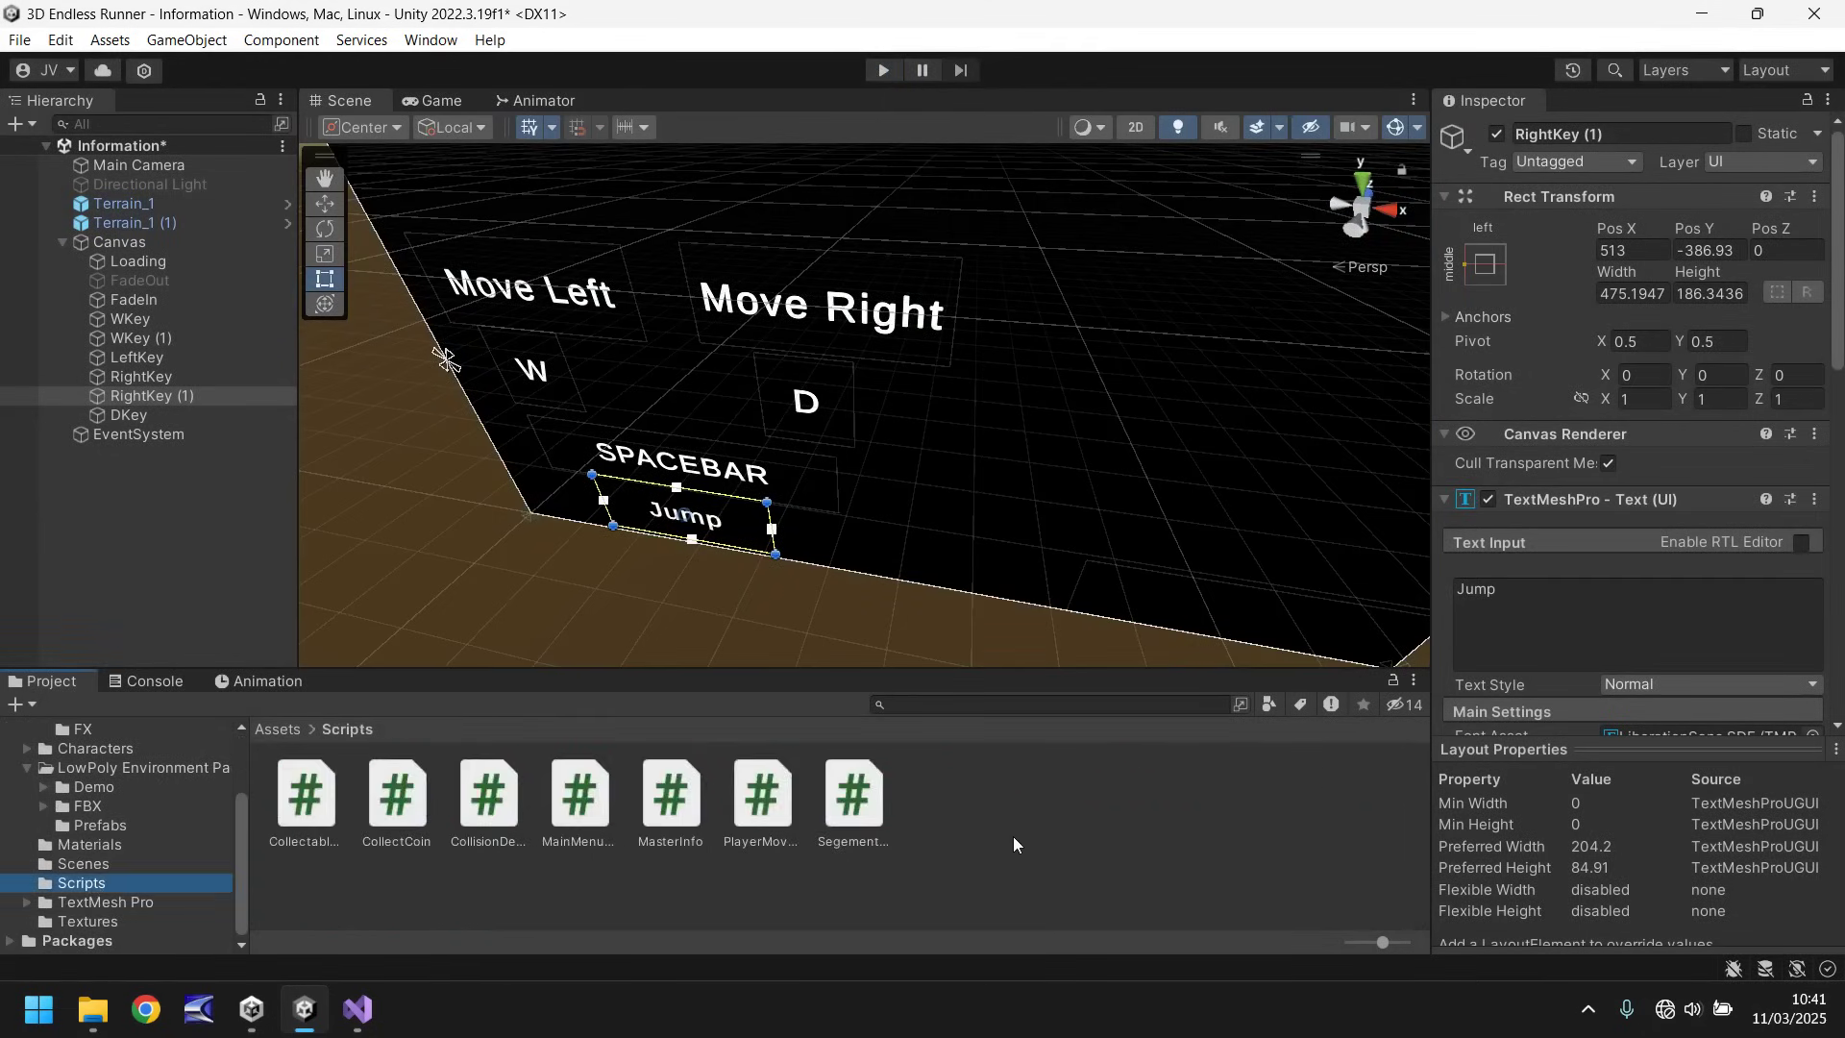
right_click(976, 805)
mouse_move(1110, 178)
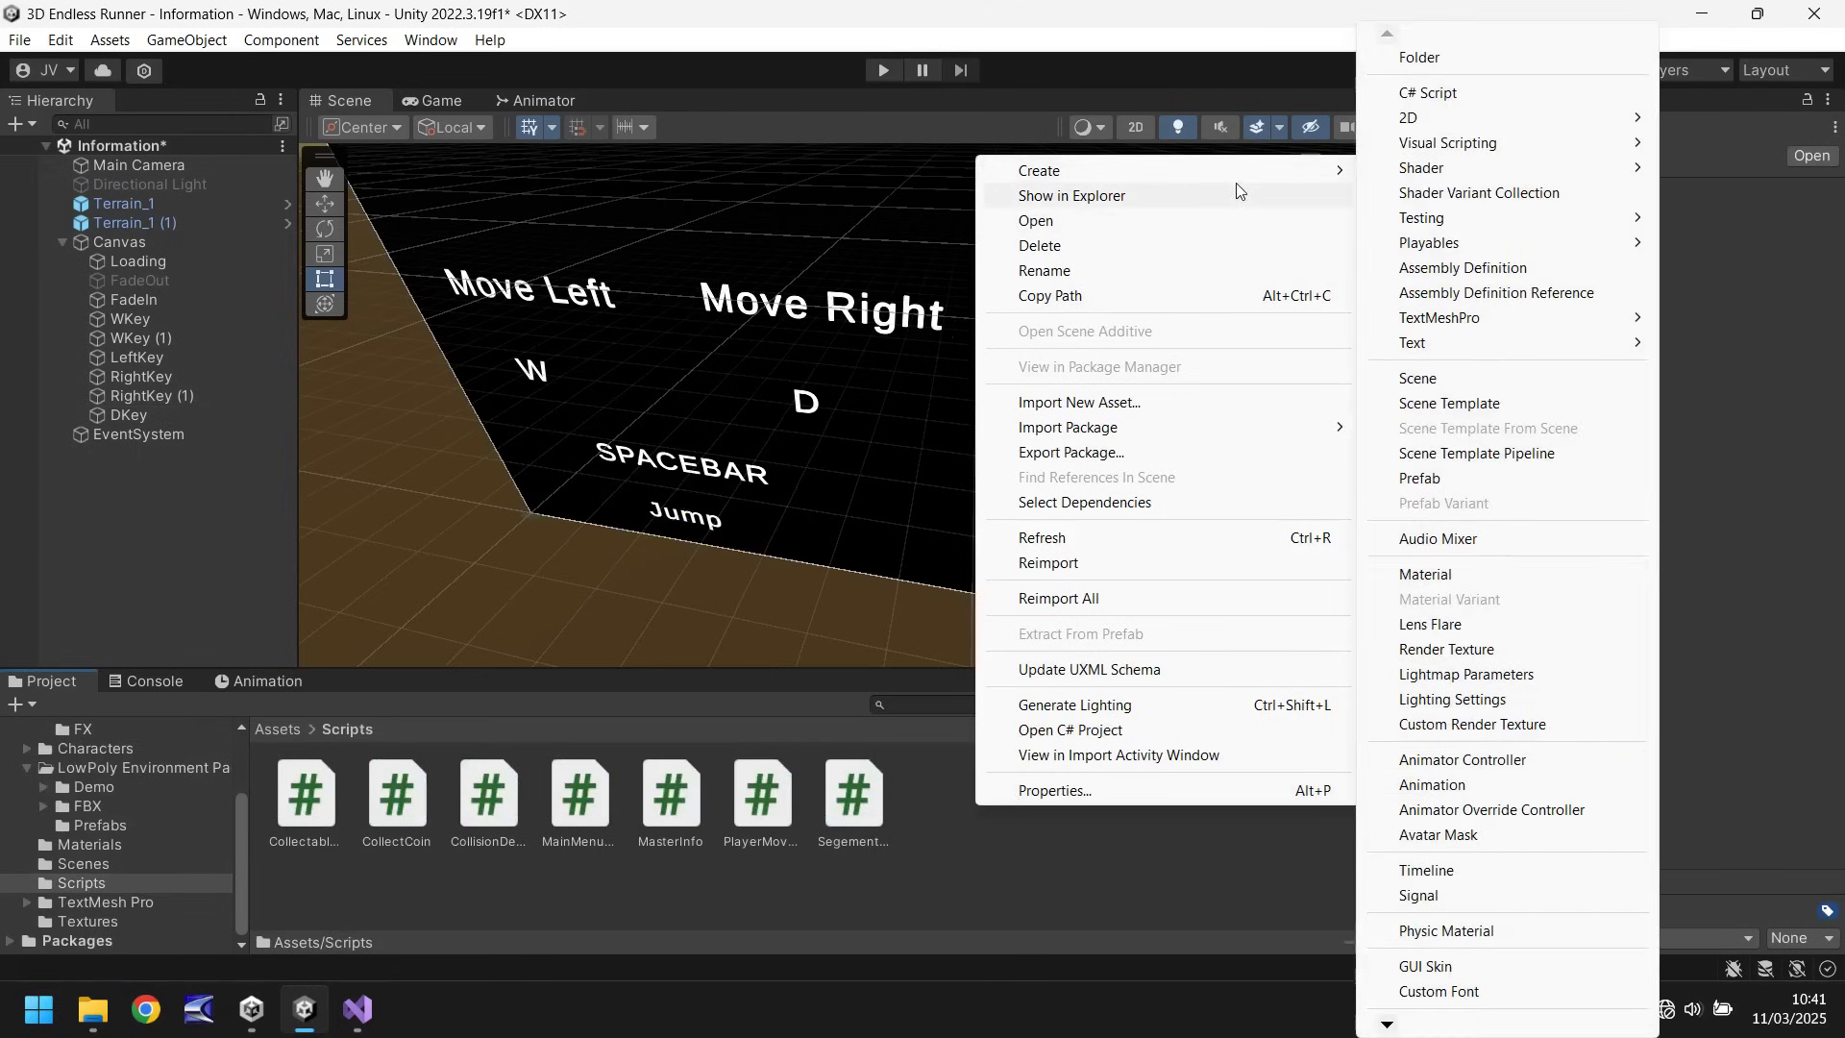
click(1456, 93)
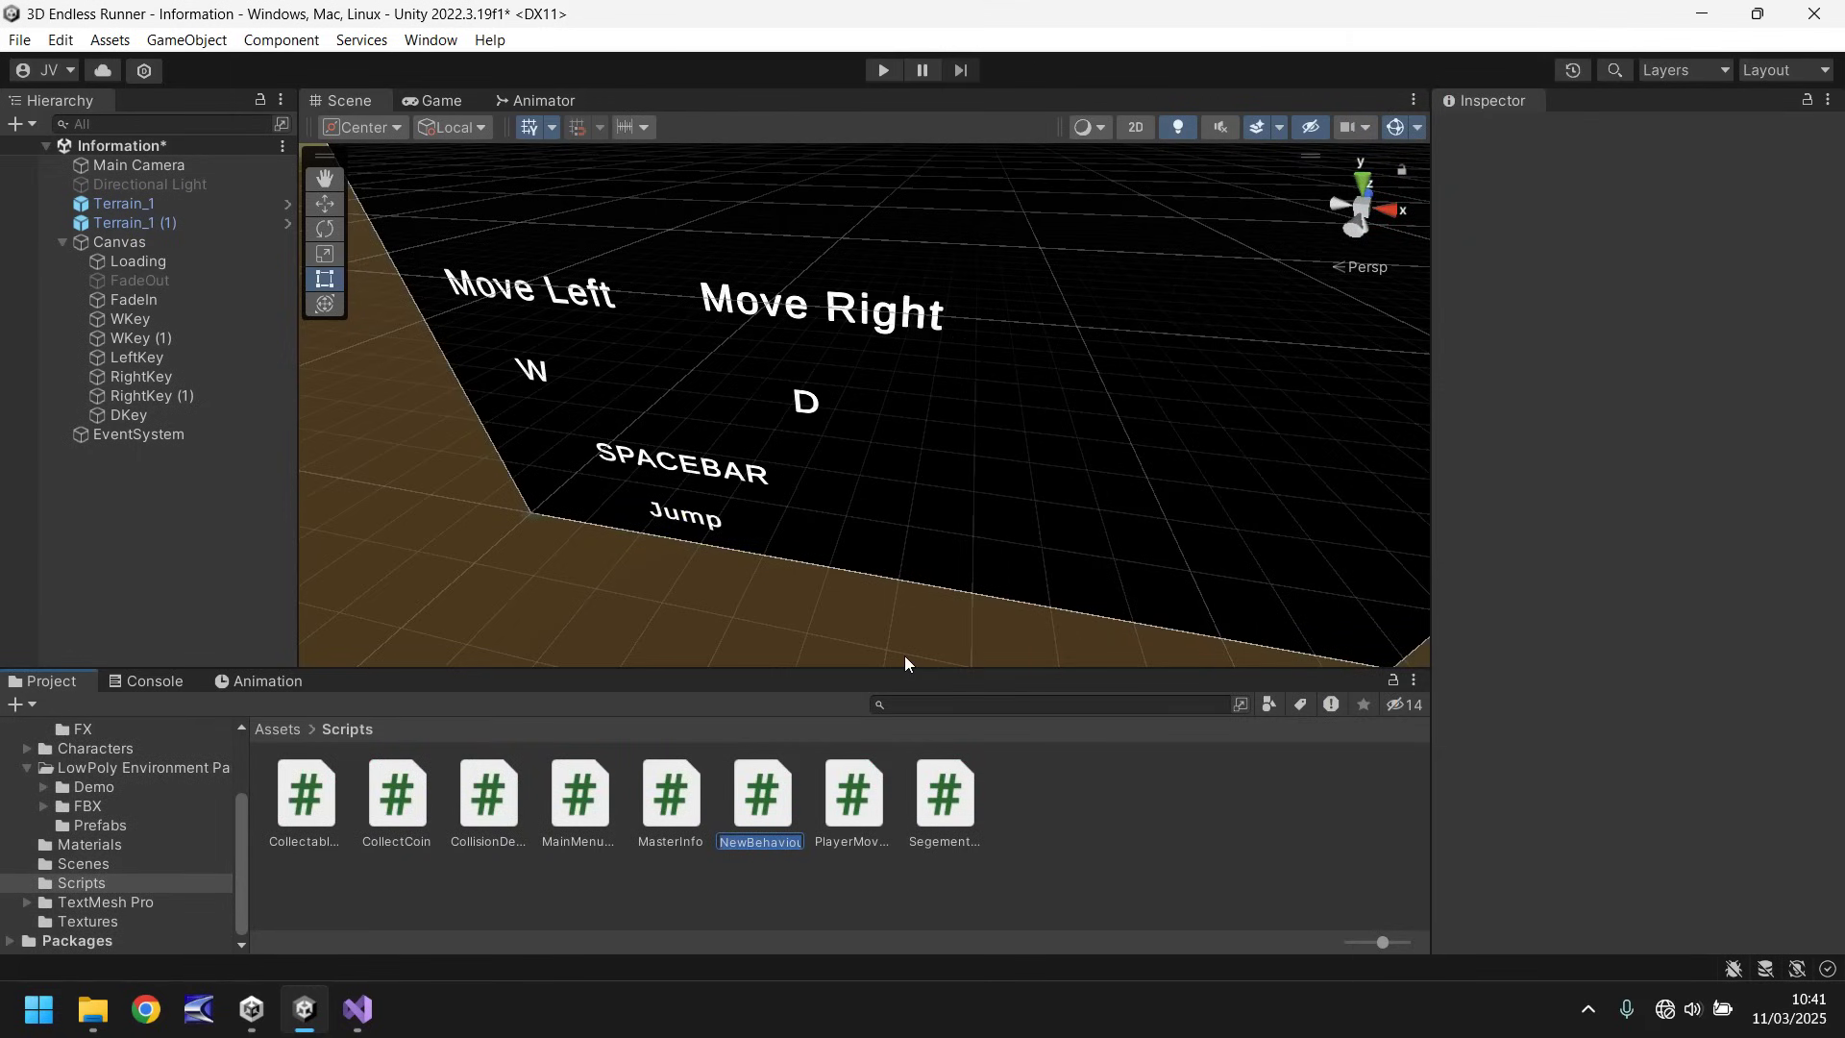
text(LoadToStage)
key(Return)
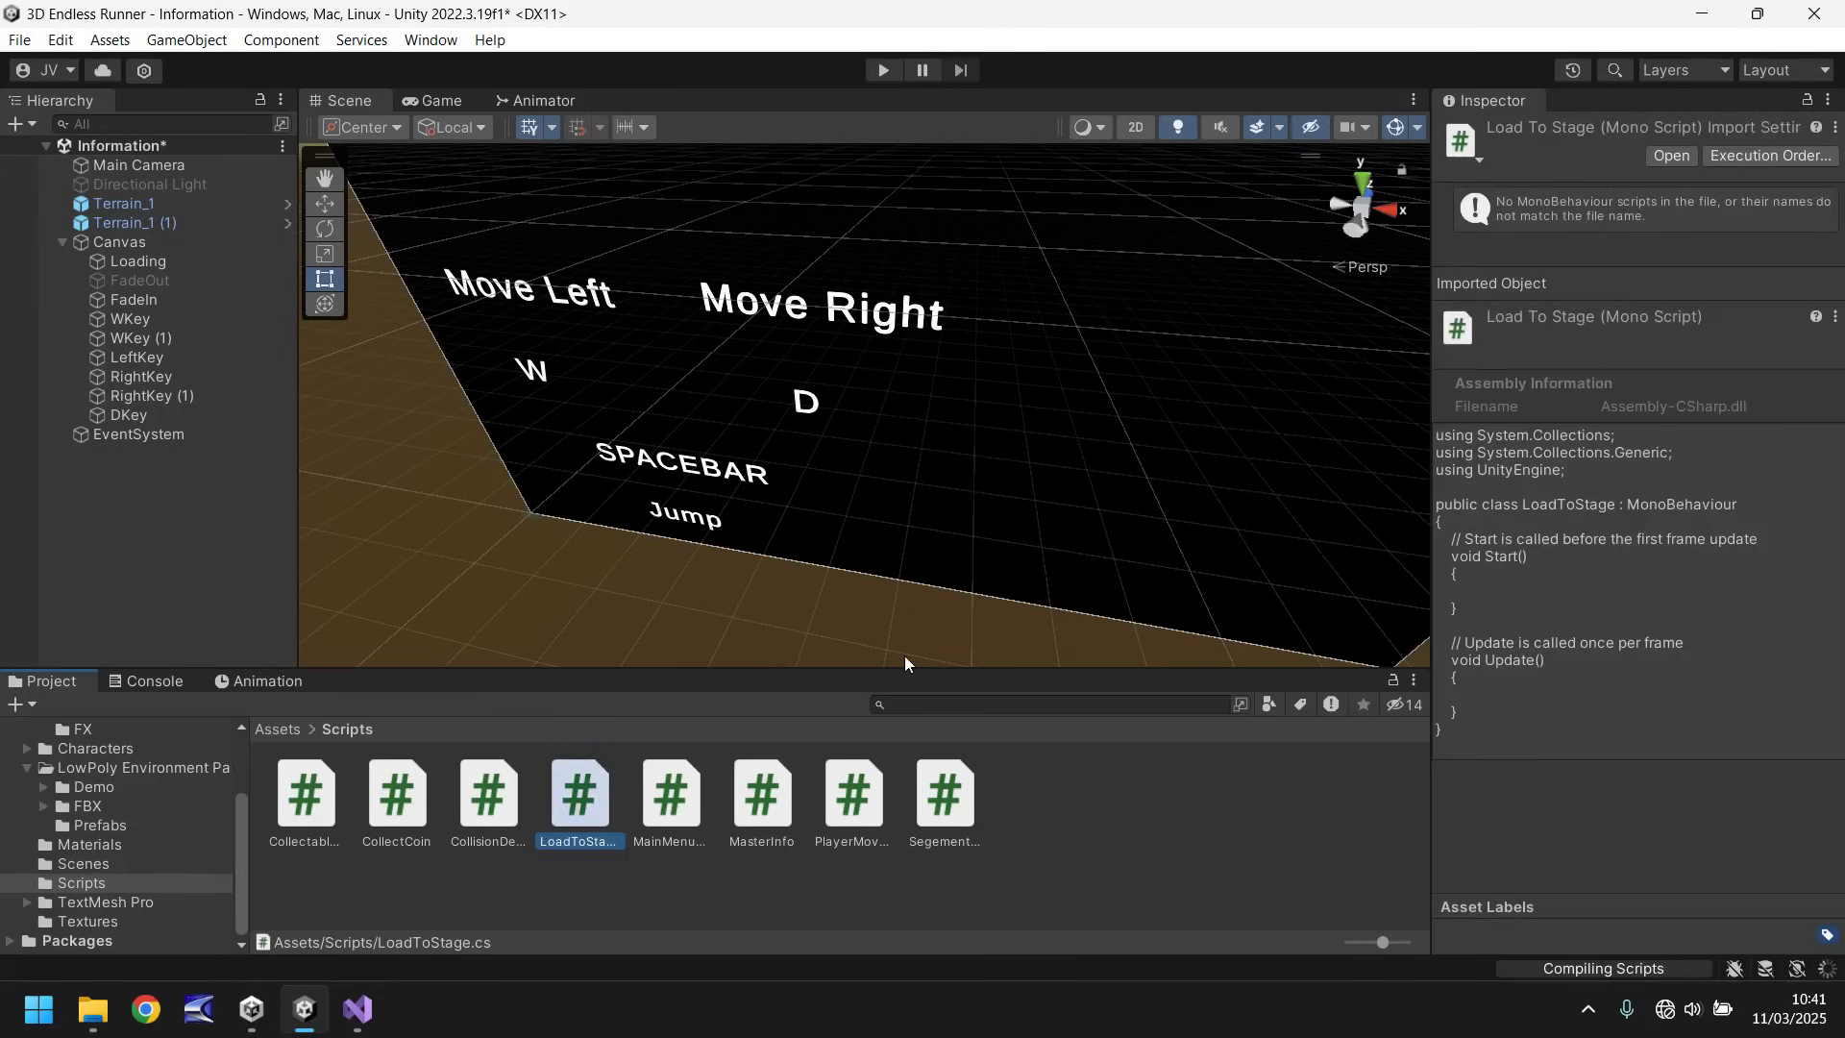
key(Return)
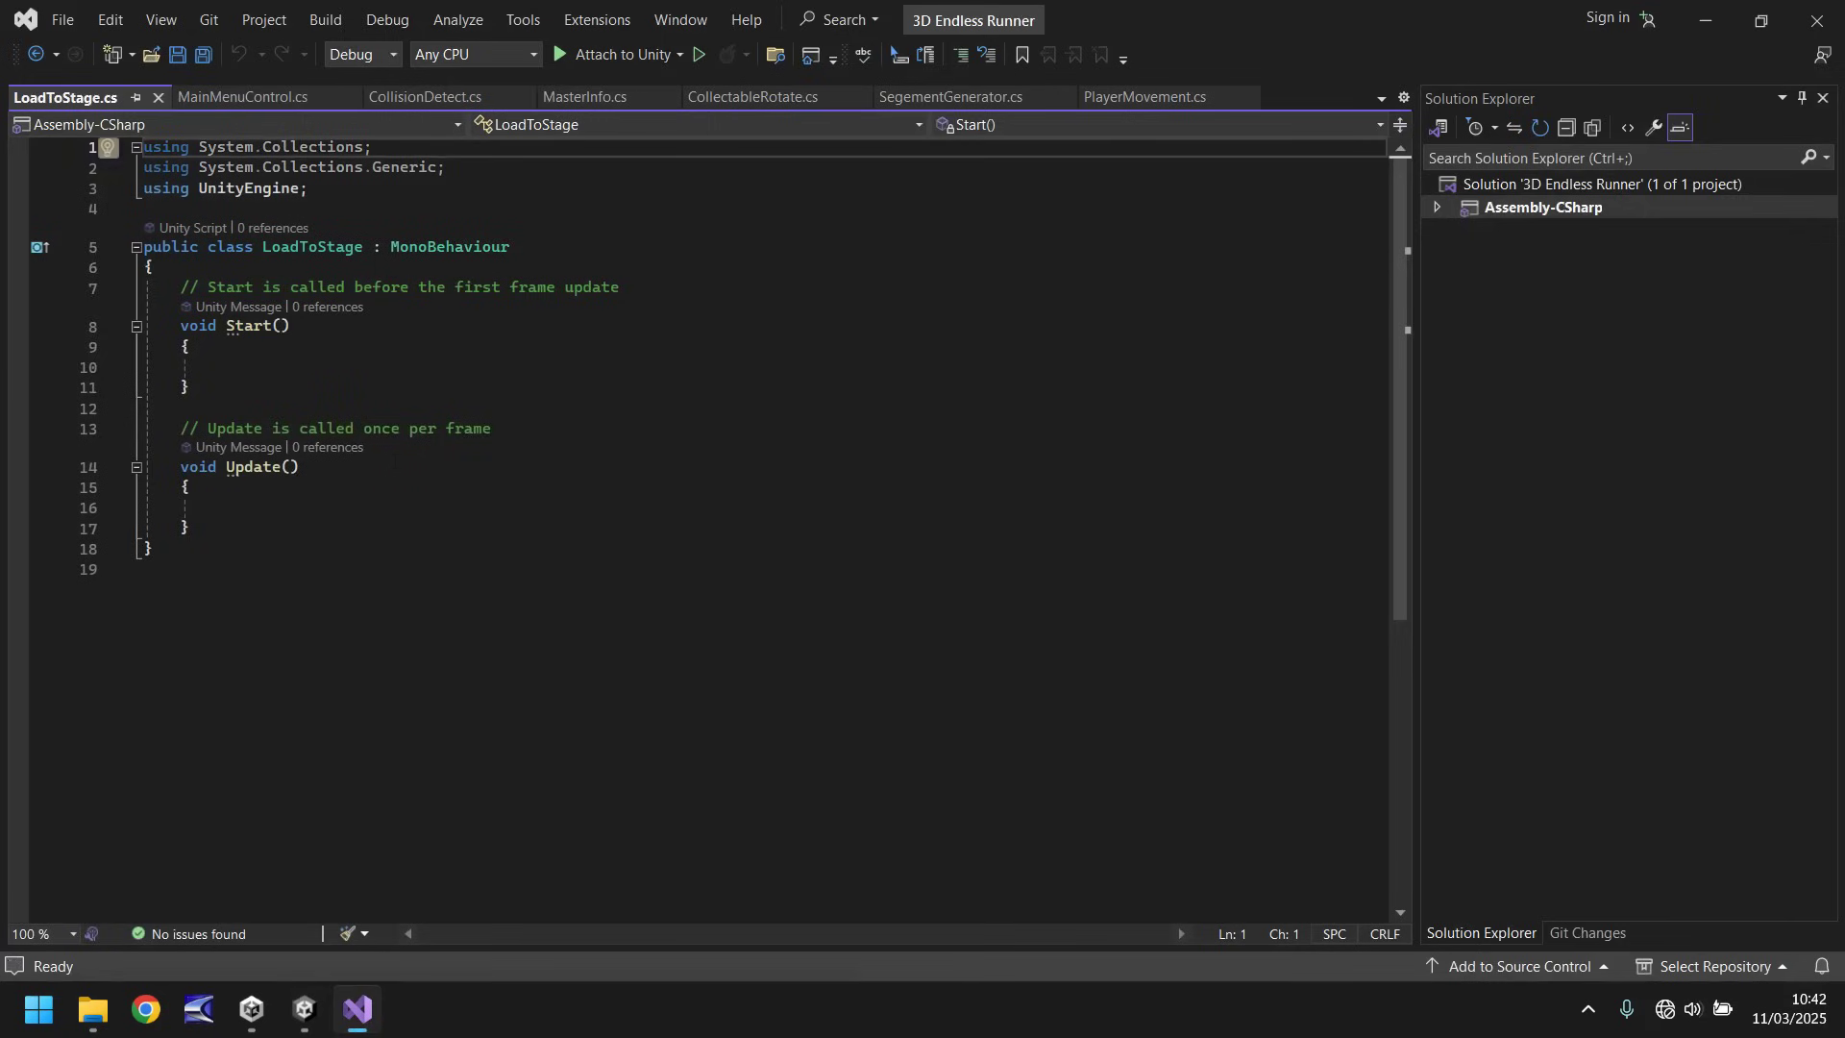
Step: Declare a [SerializeField] GameObject fadeOut field in LoadToStage and add a blank line after Update
click(392, 269)
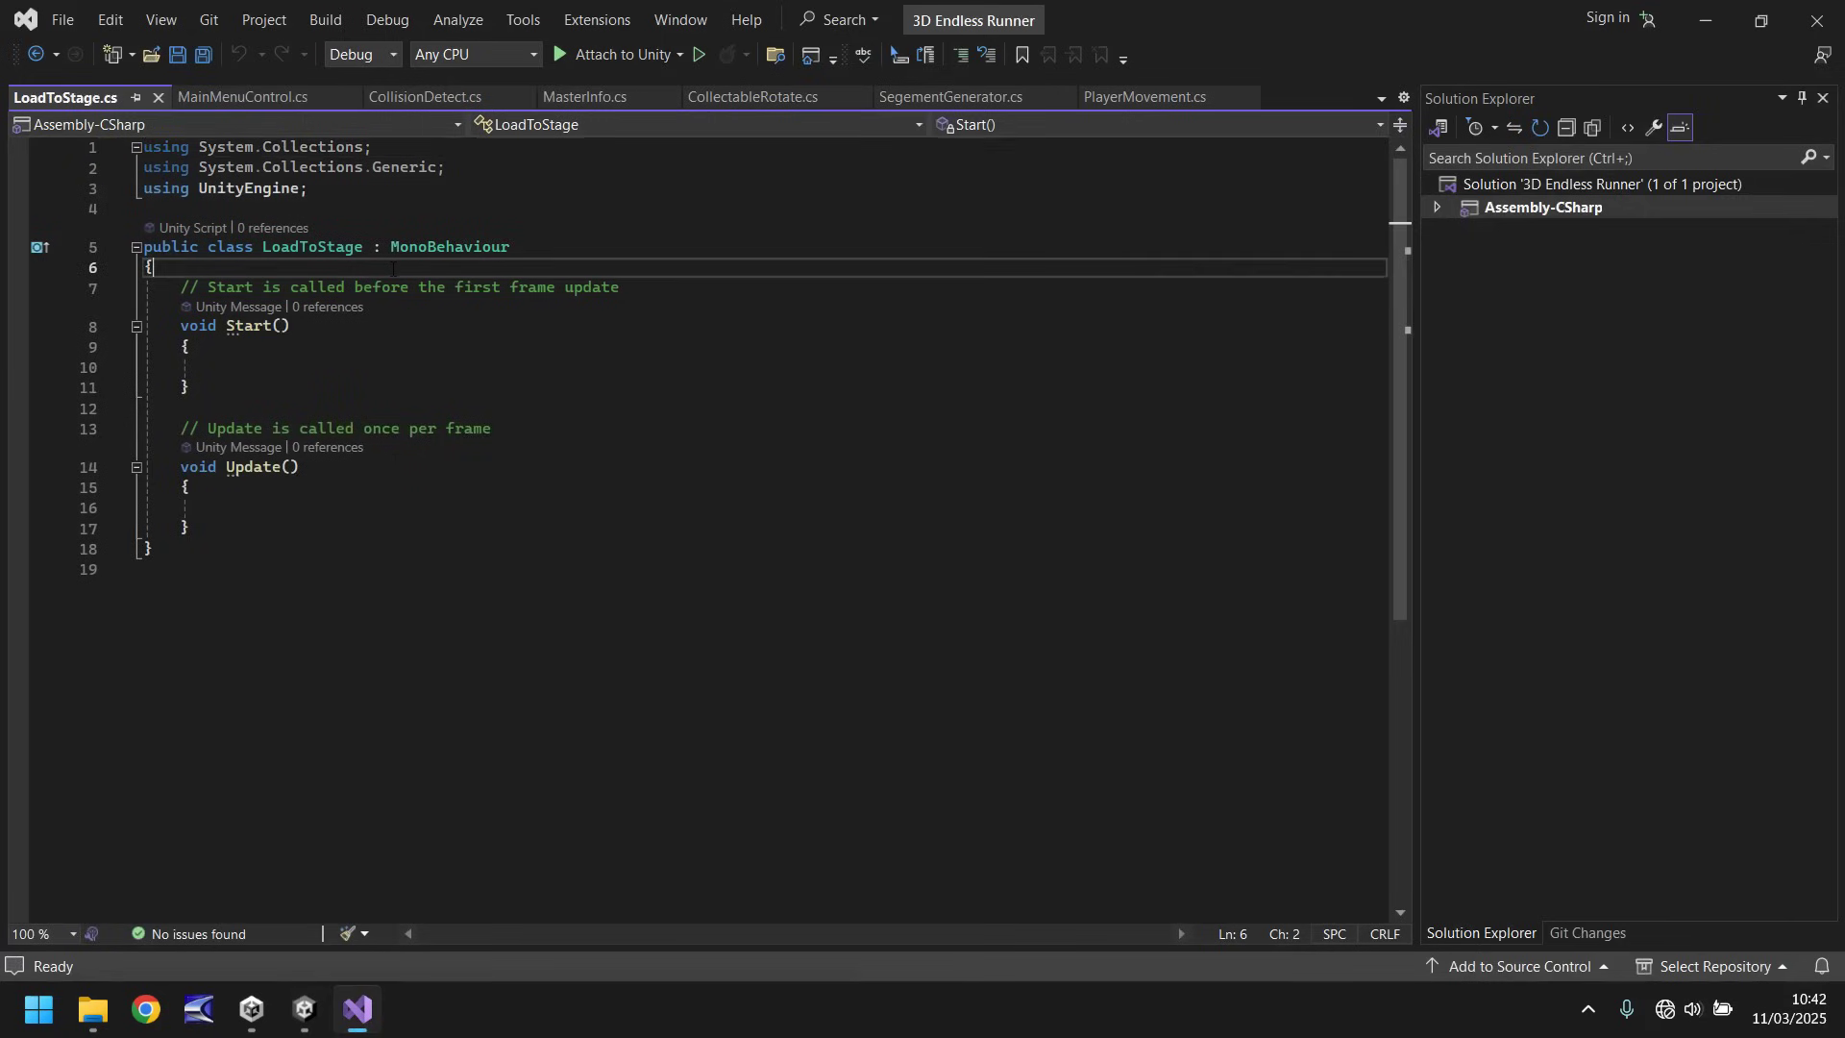
key(Return)
text([Serial)
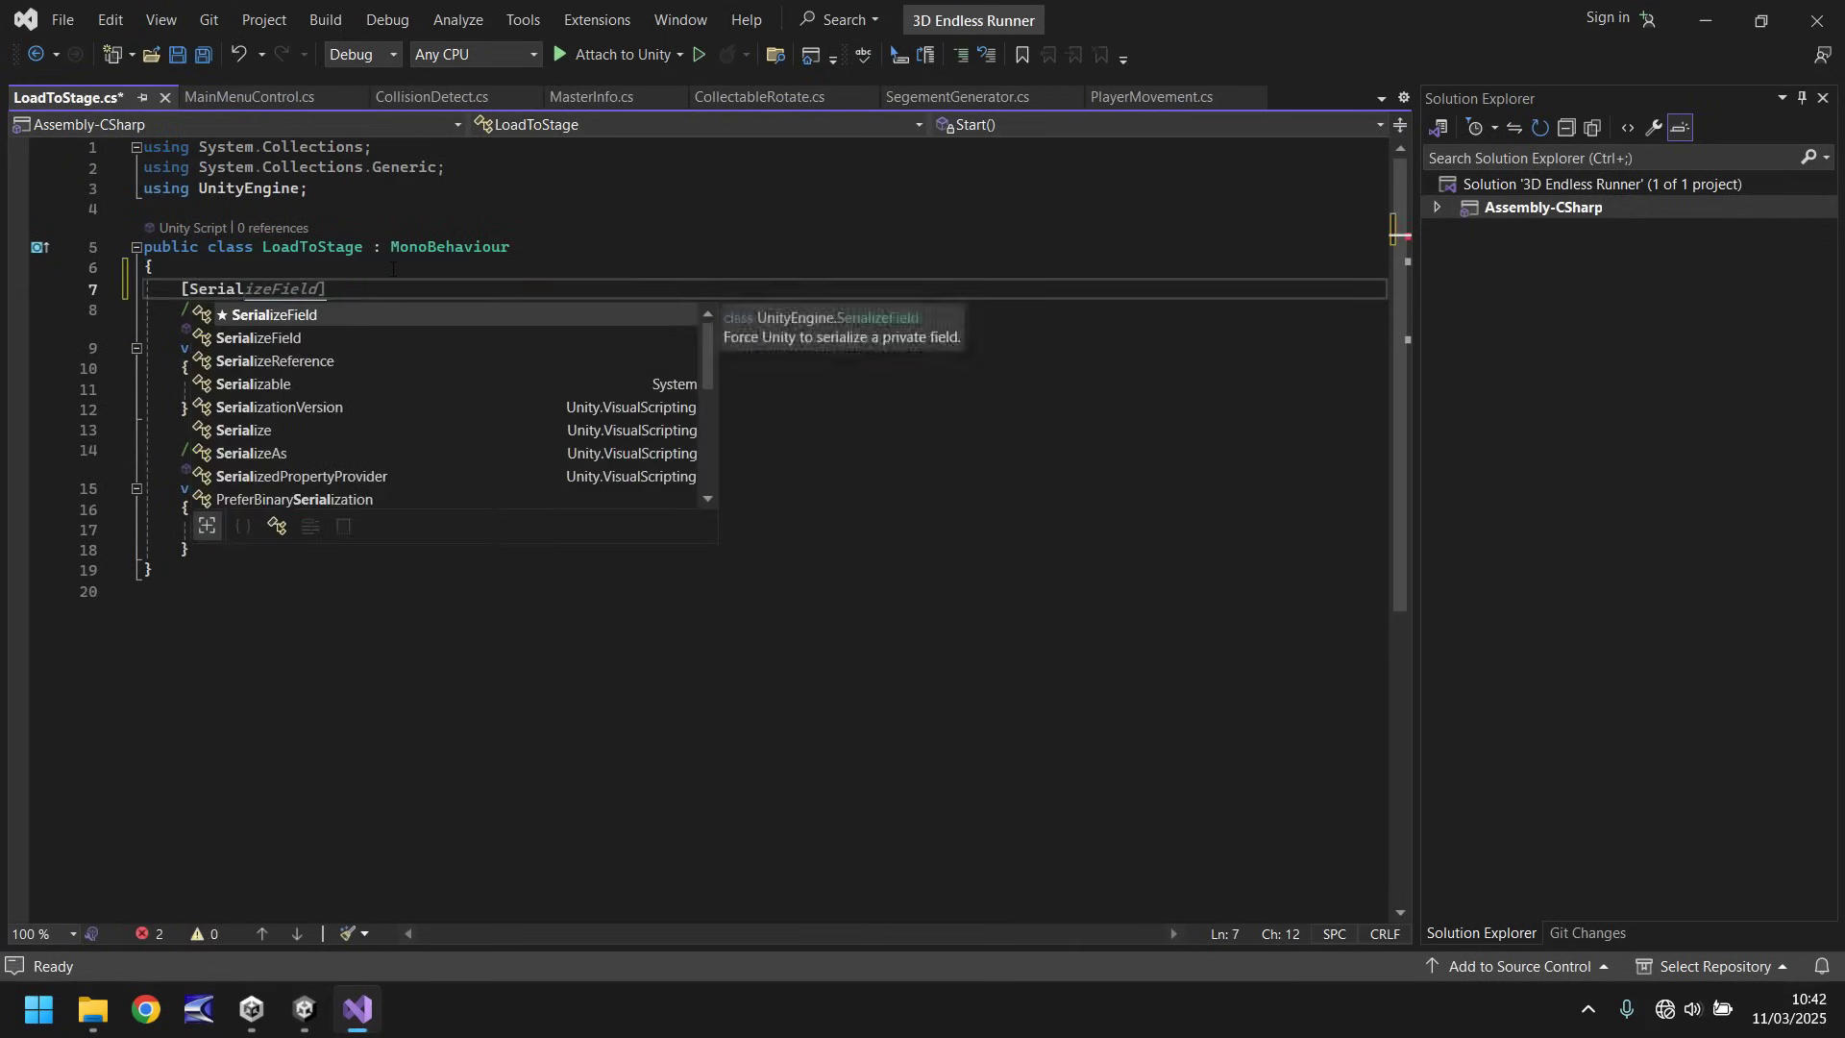
key(Tab)
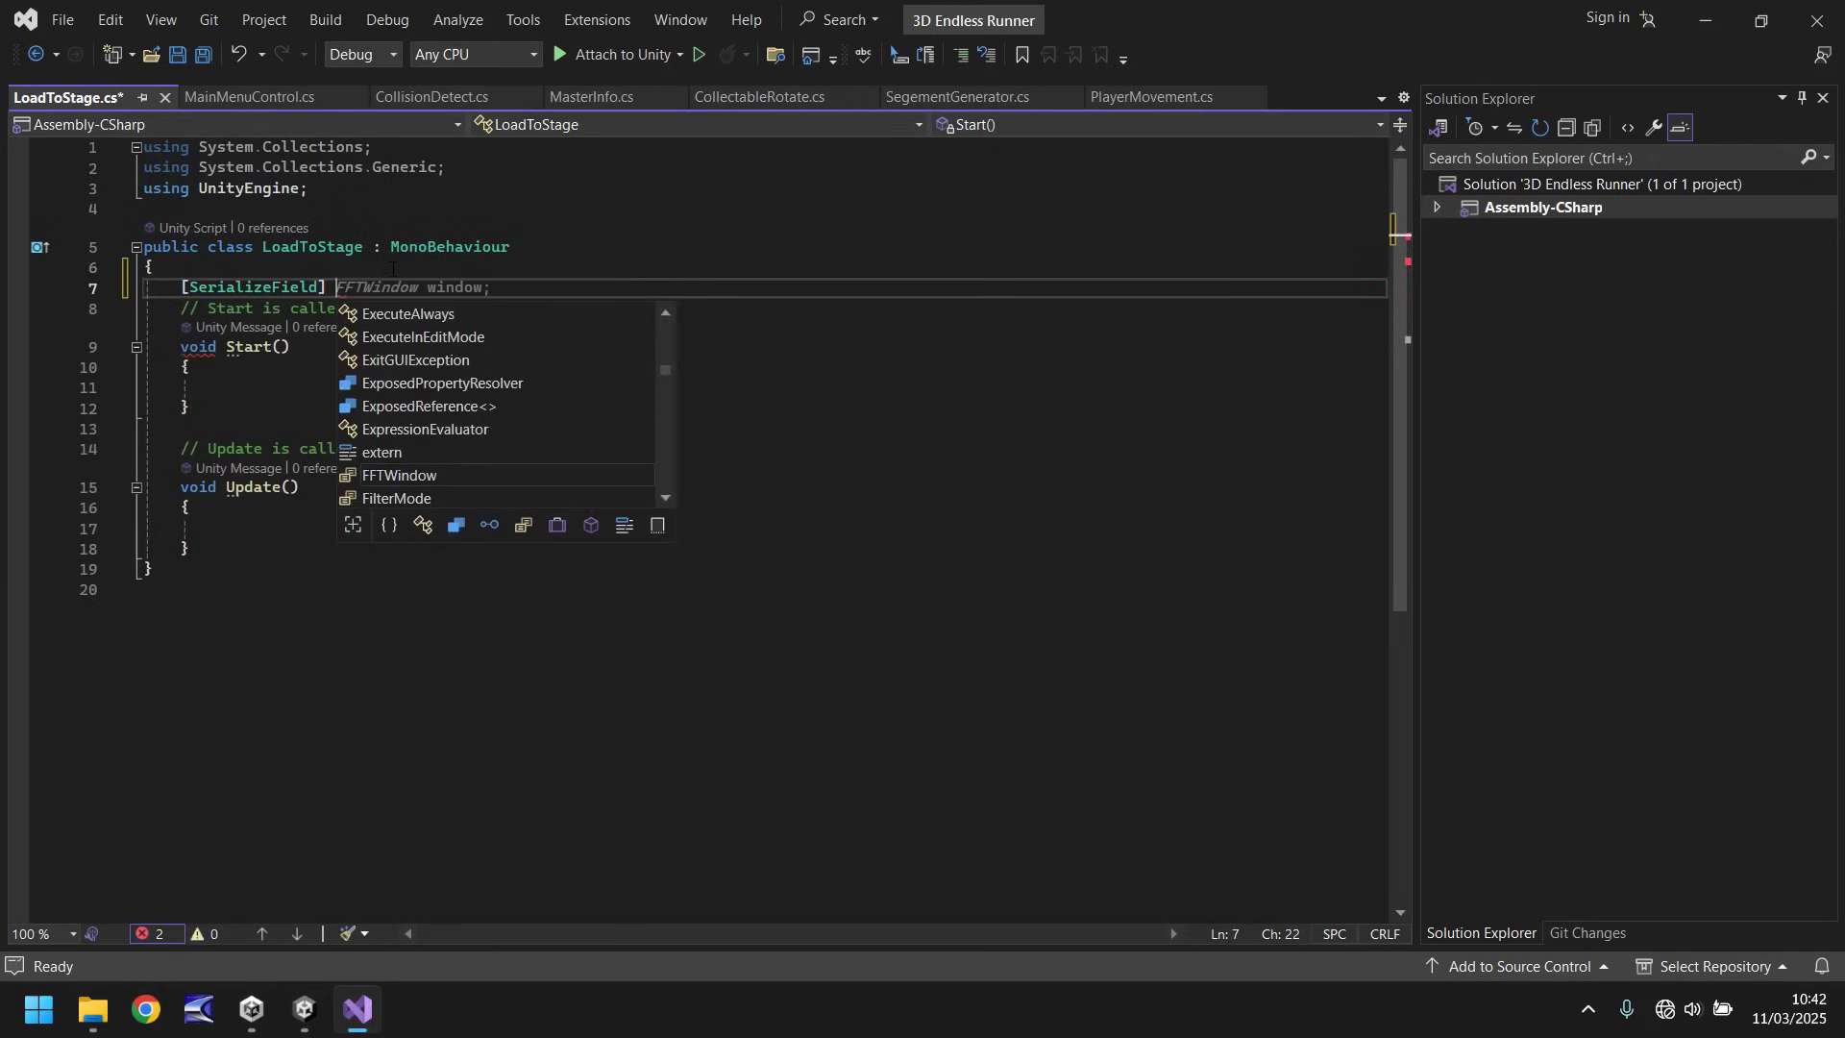
text(GameObject )
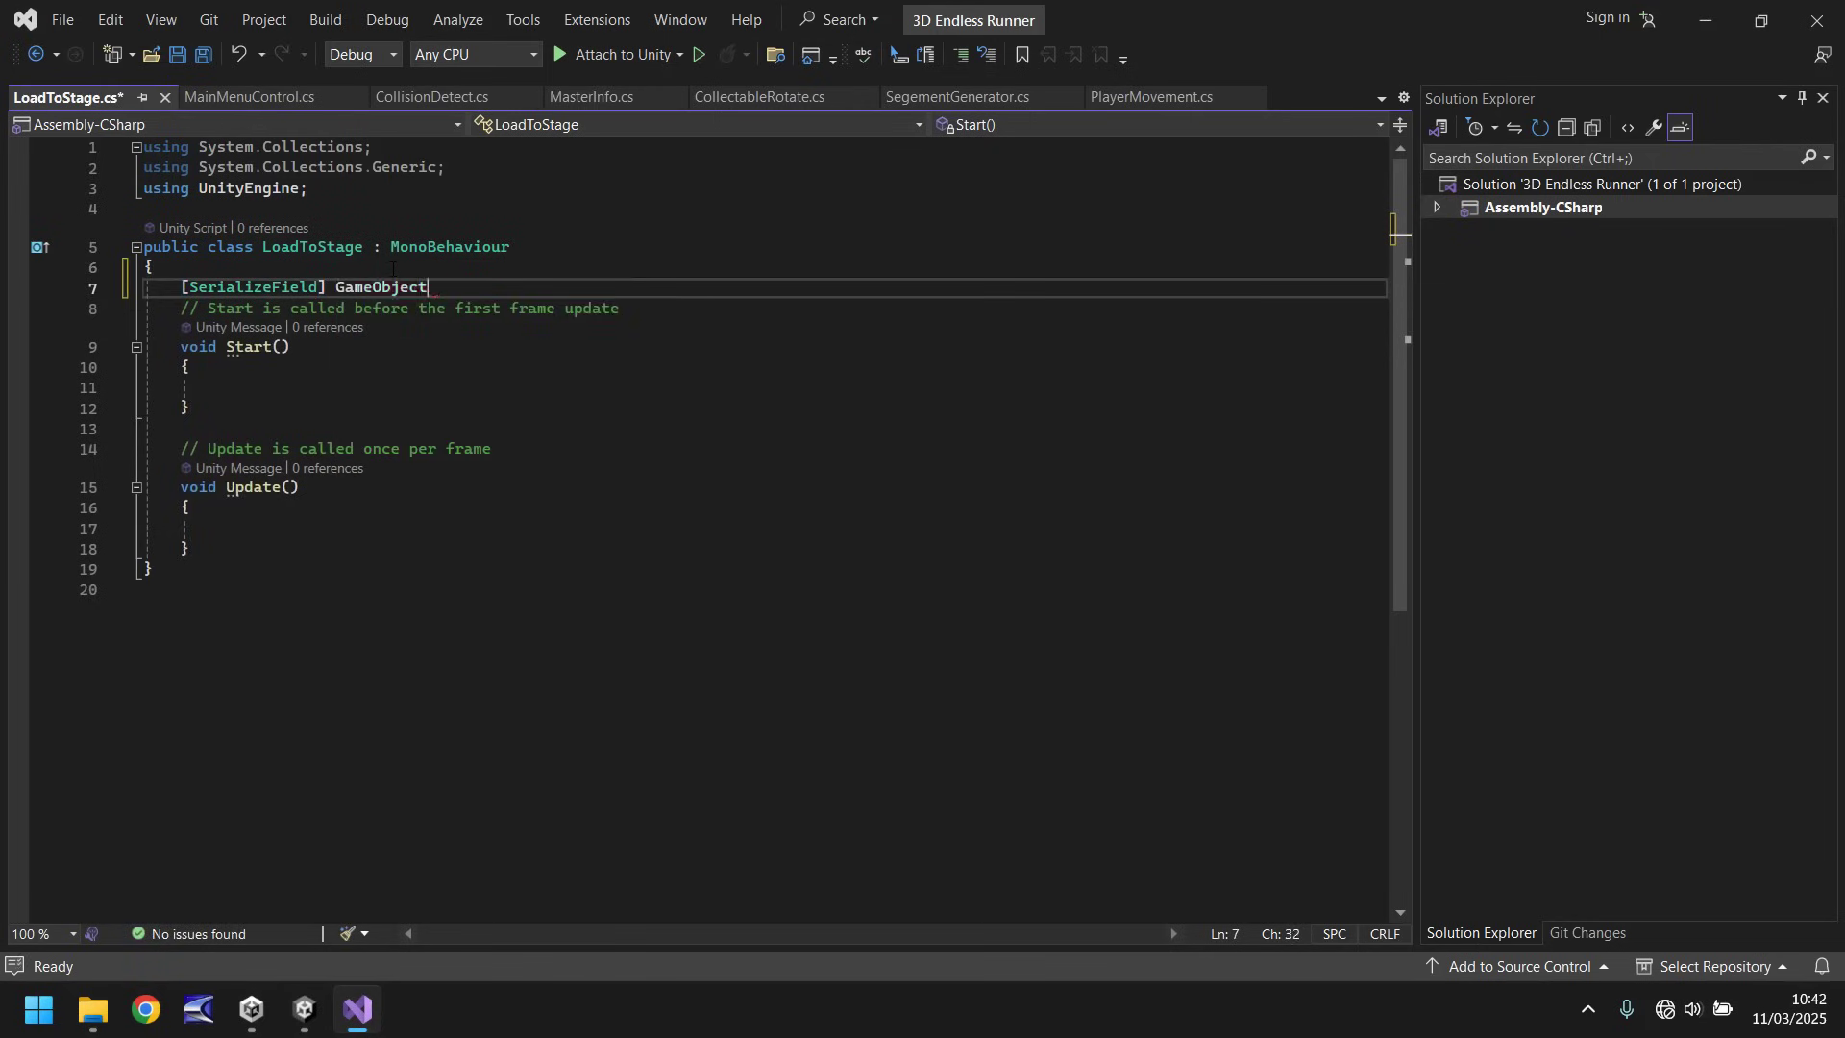
text(fadeOut;)
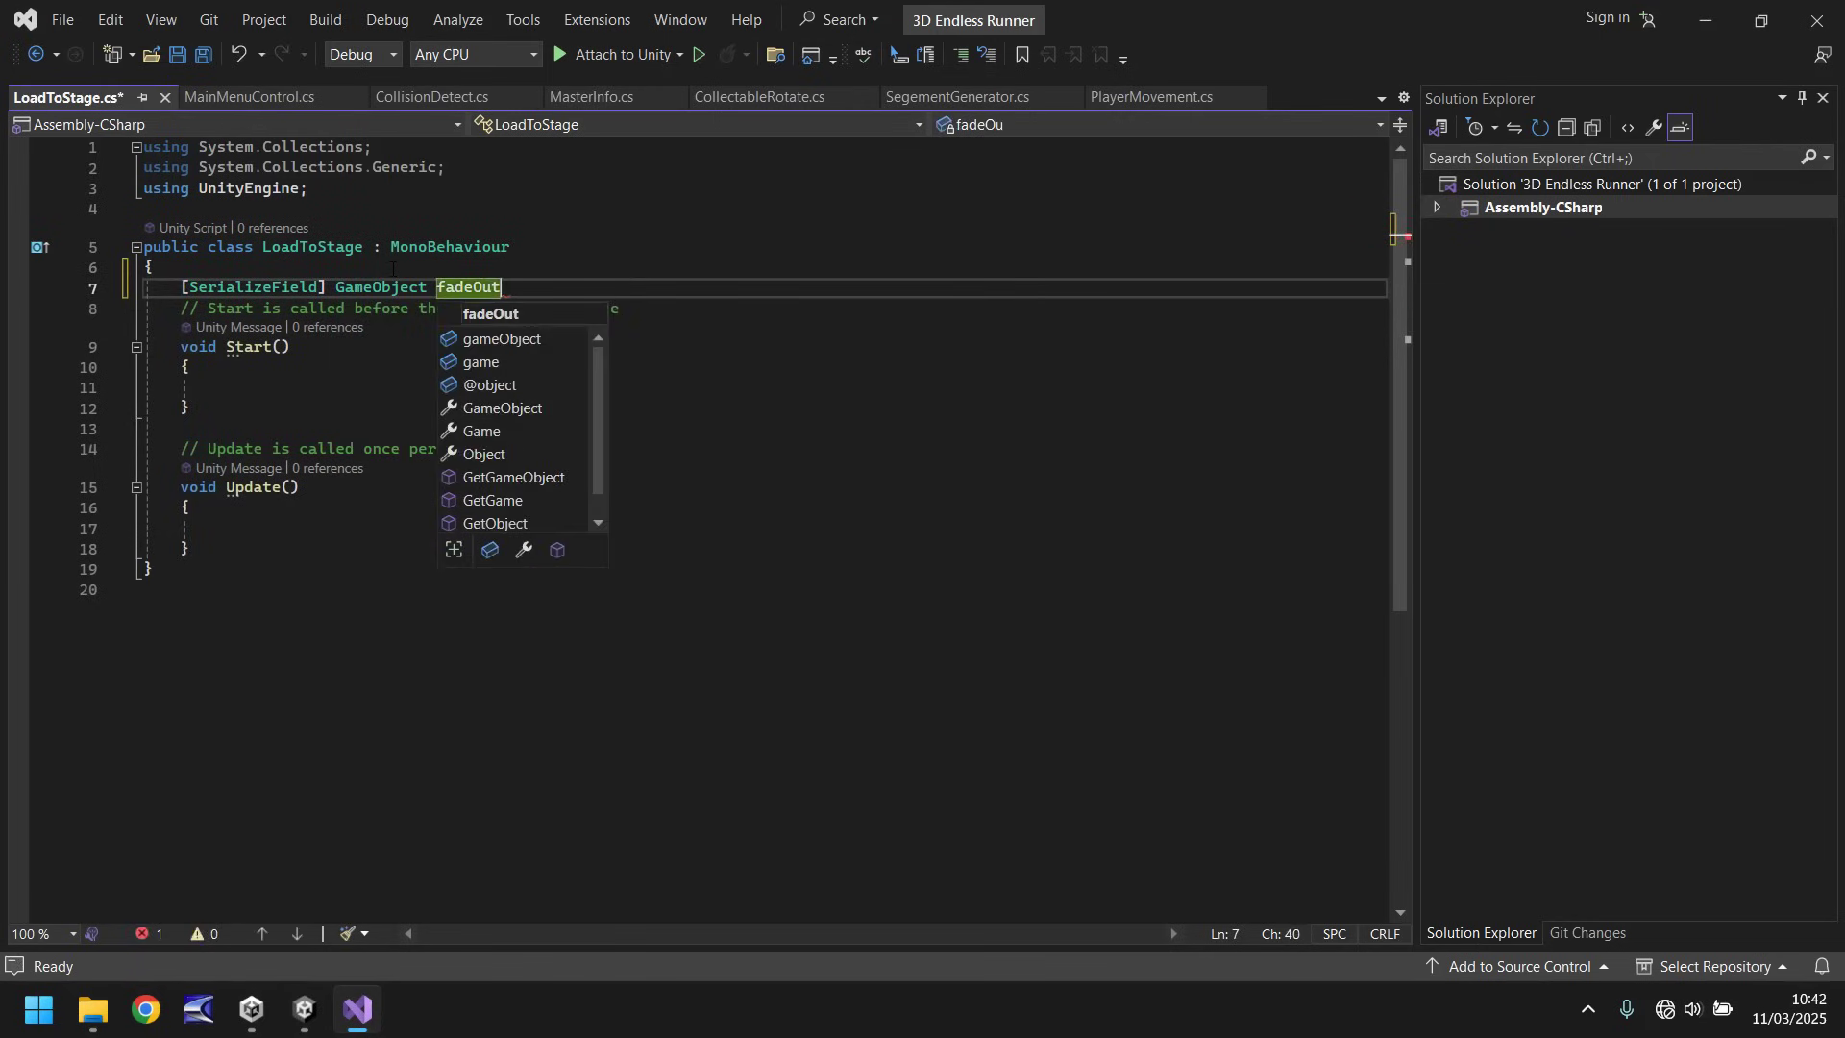
click(231, 549)
key(Return)
key(Return)
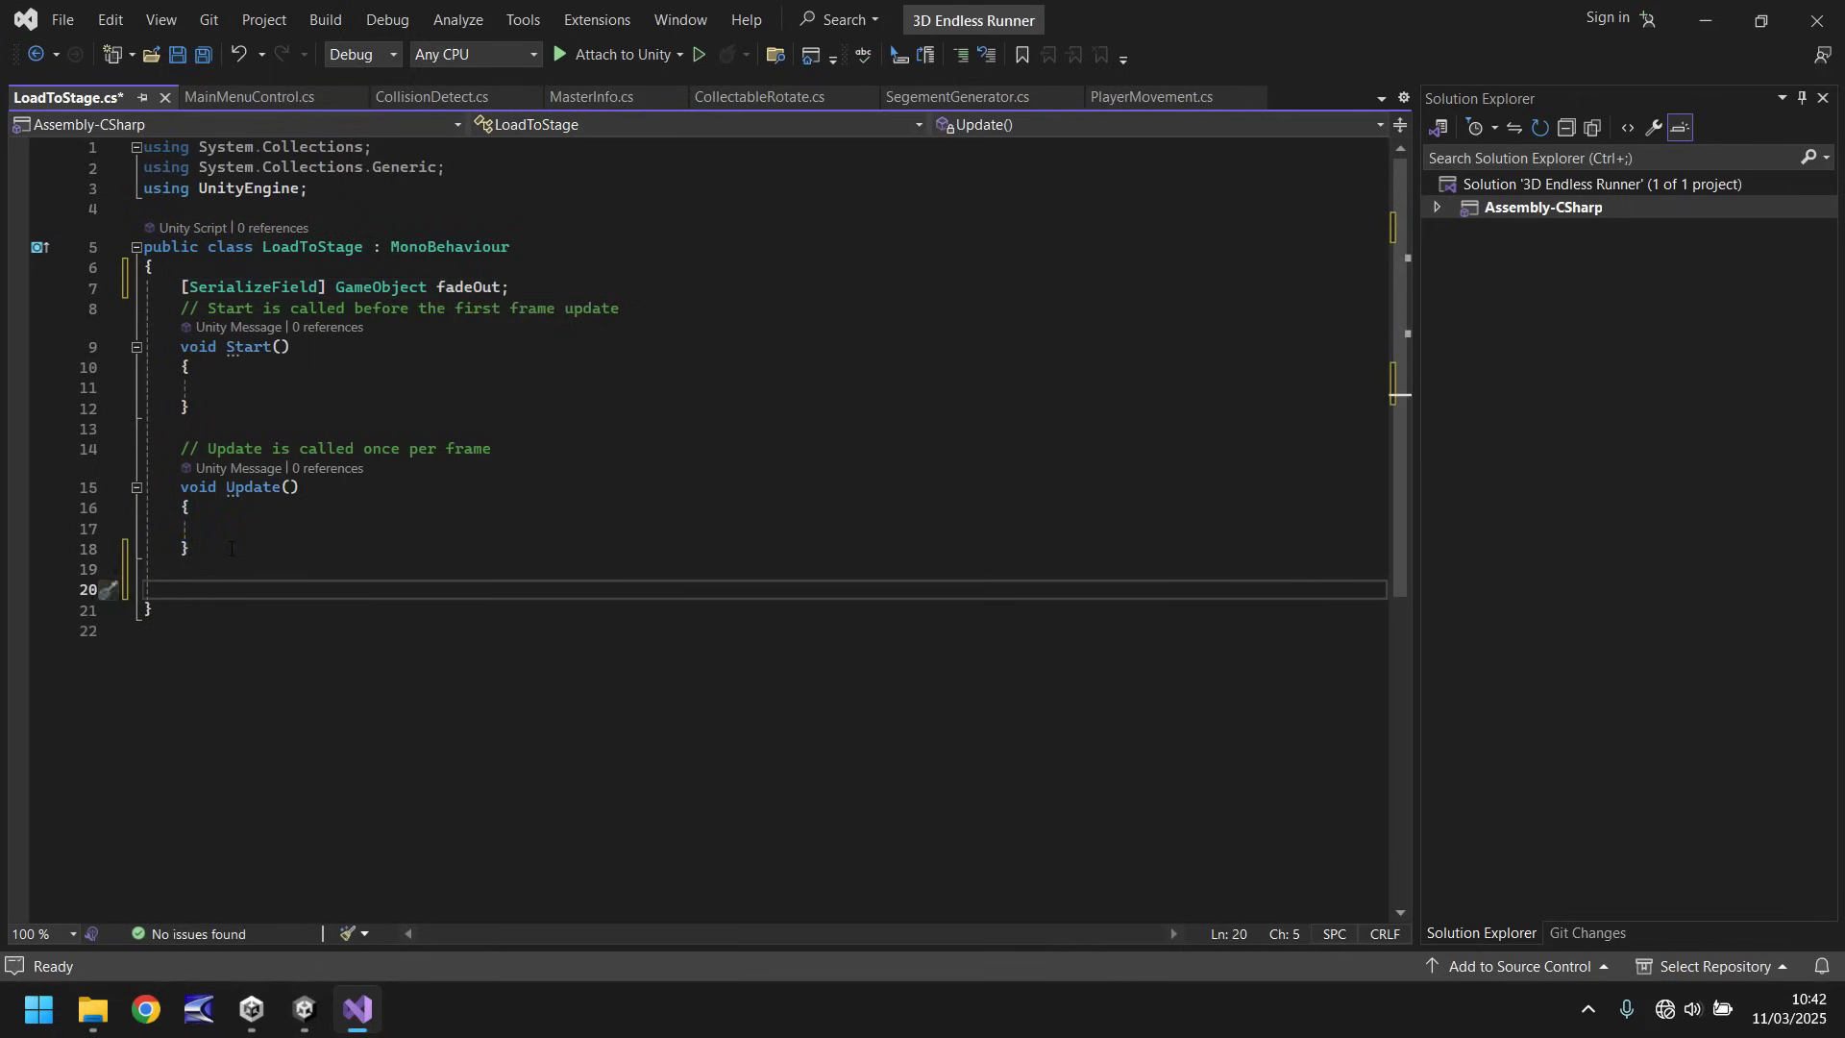
Step: Write an IEnumerator LoadLevel that waits 3 seconds, activates fadeOut, then waits 2 seconds
text(IEnumerato)
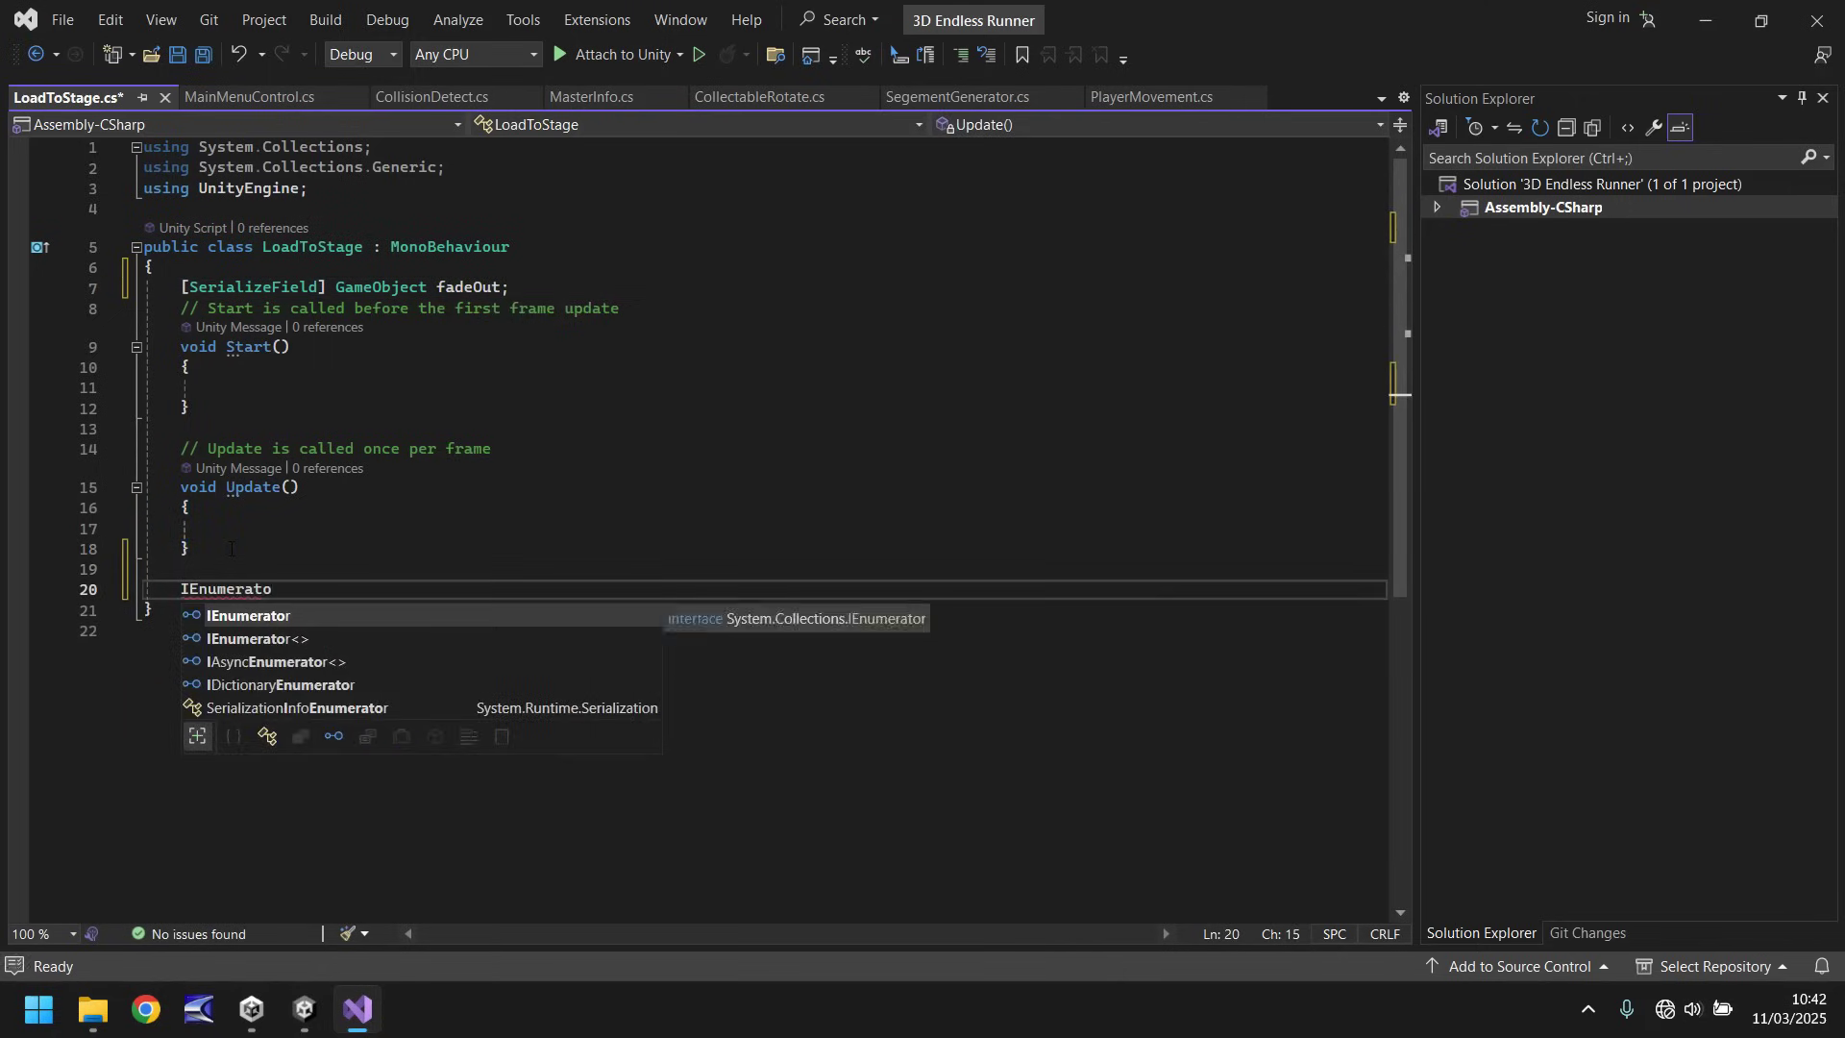
text(r LoadLev)
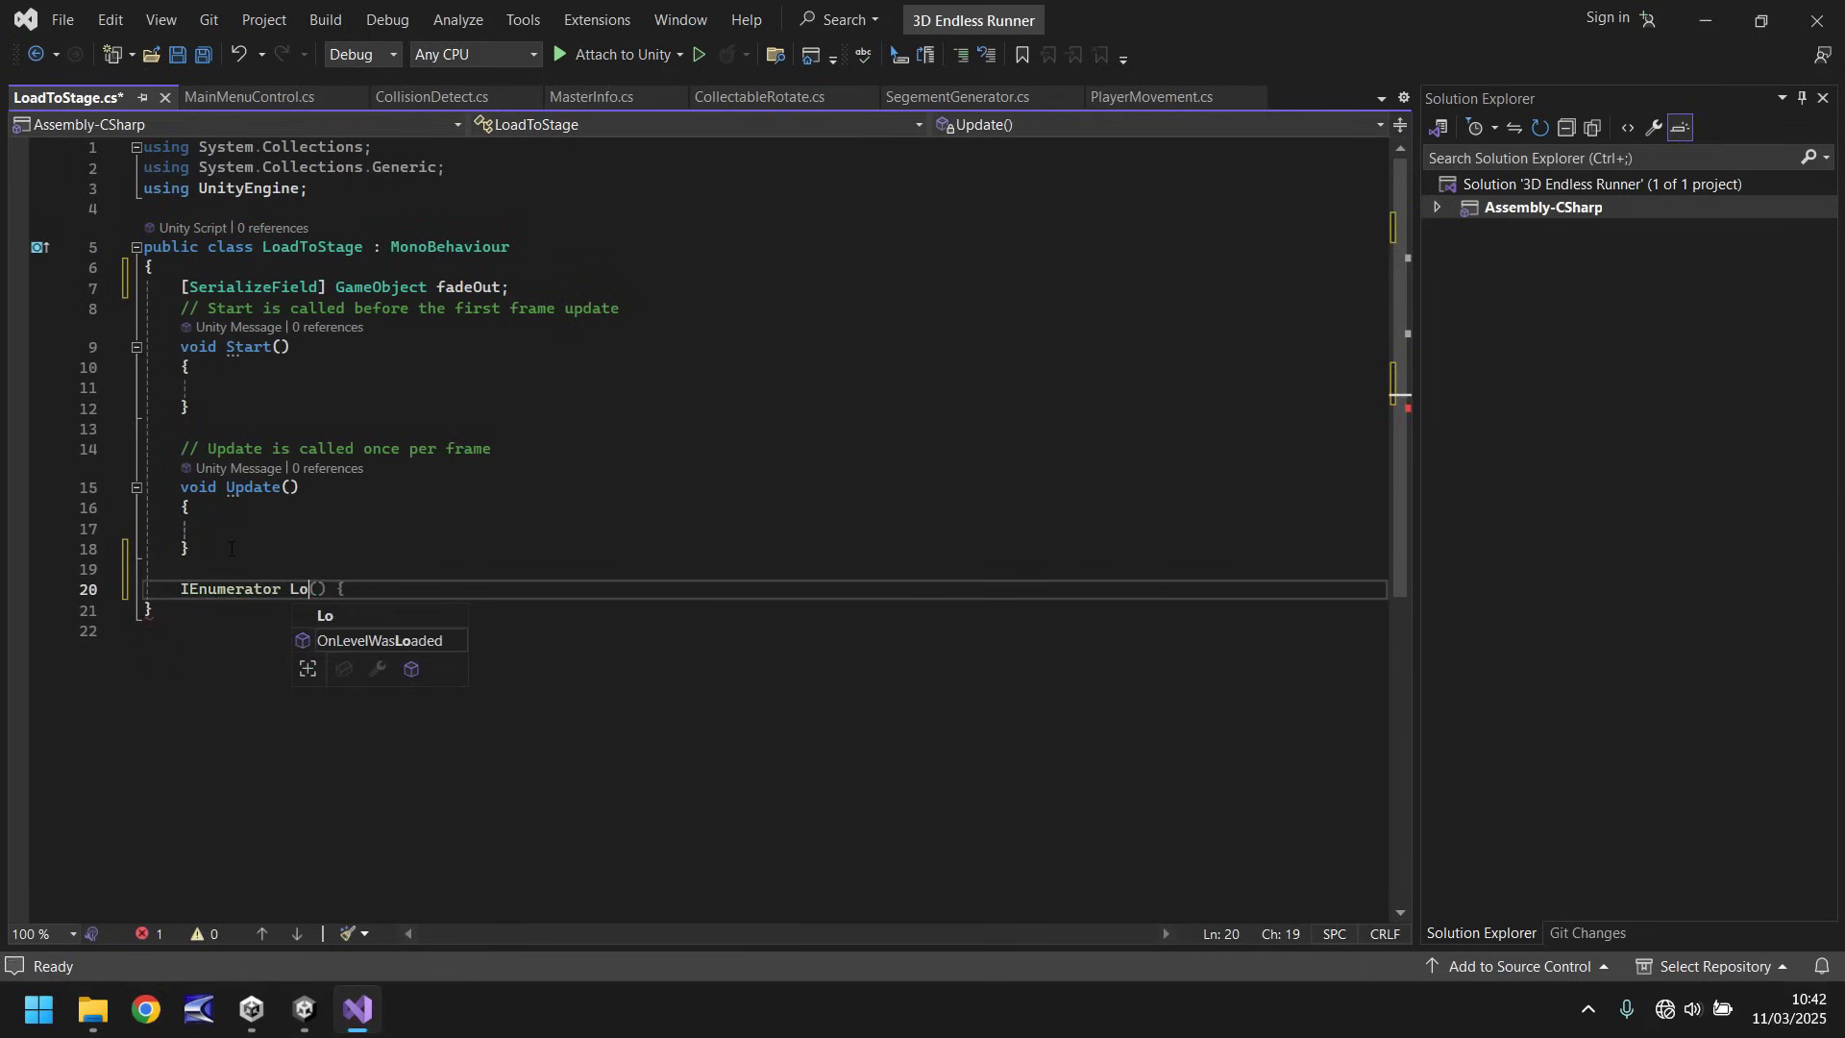
text(el(){)
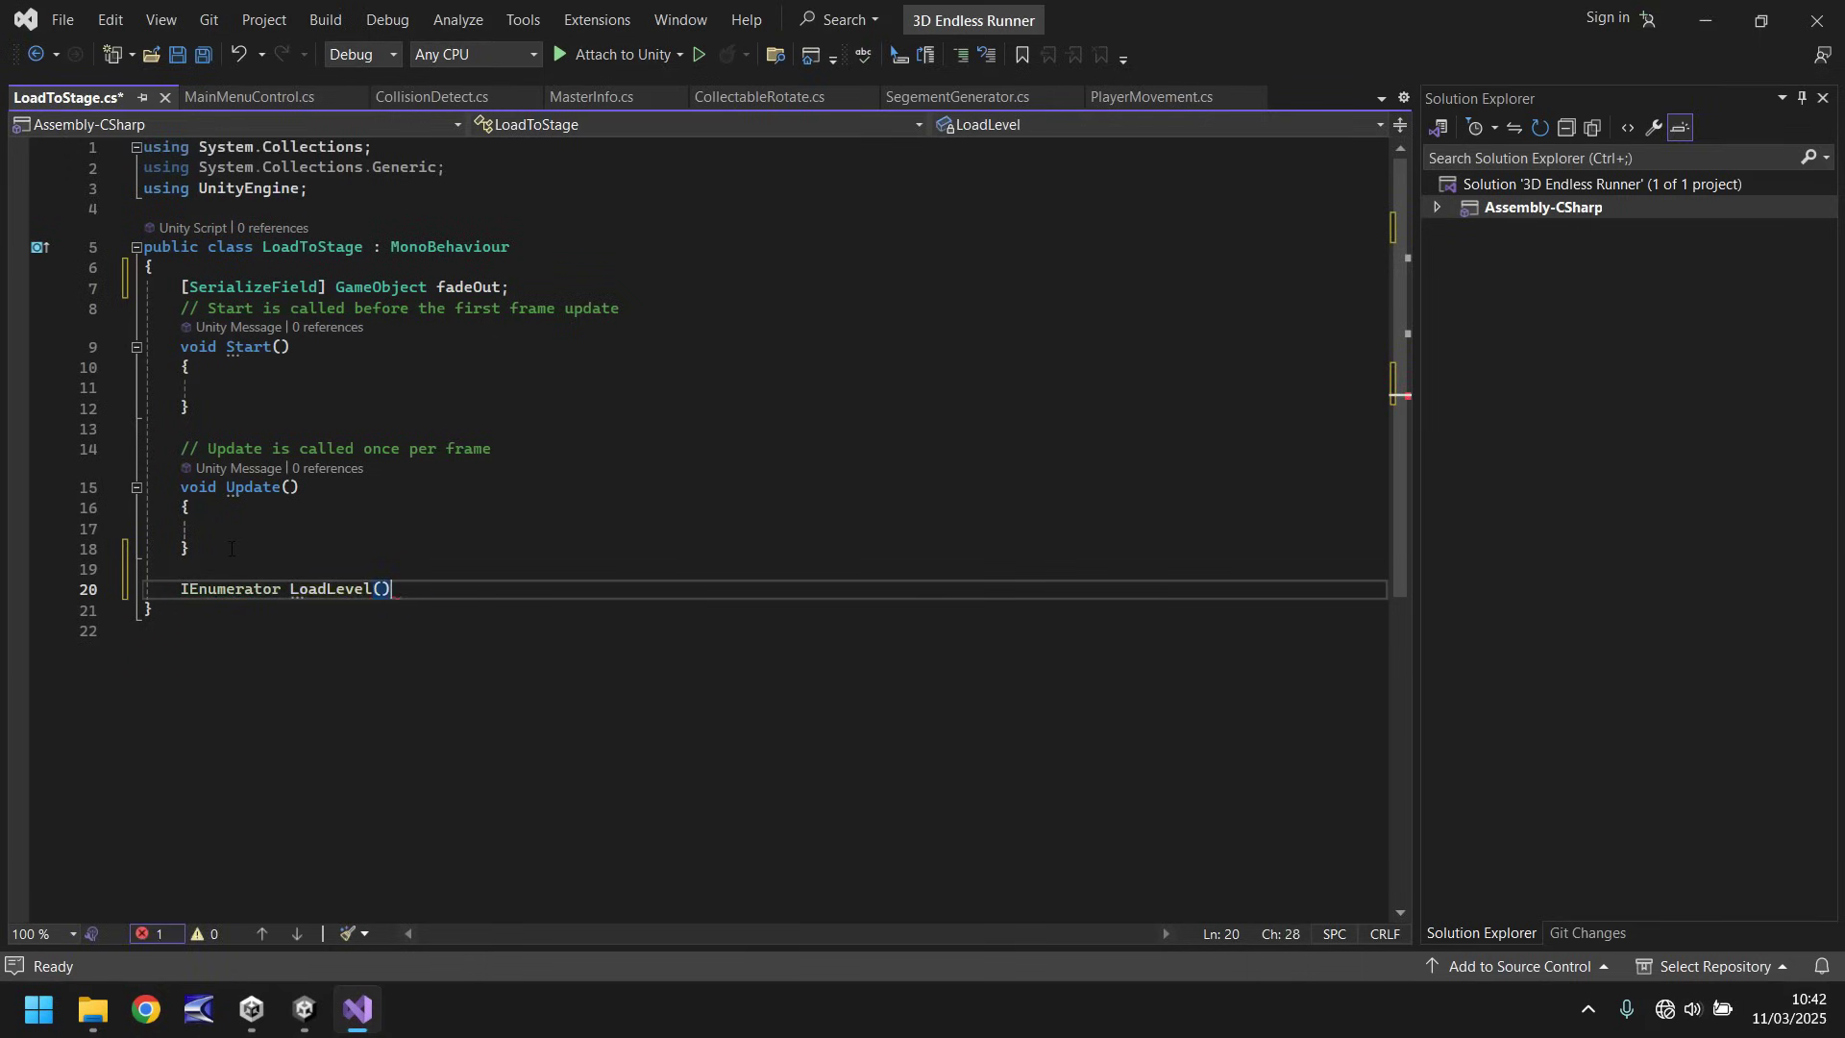
key(Return)
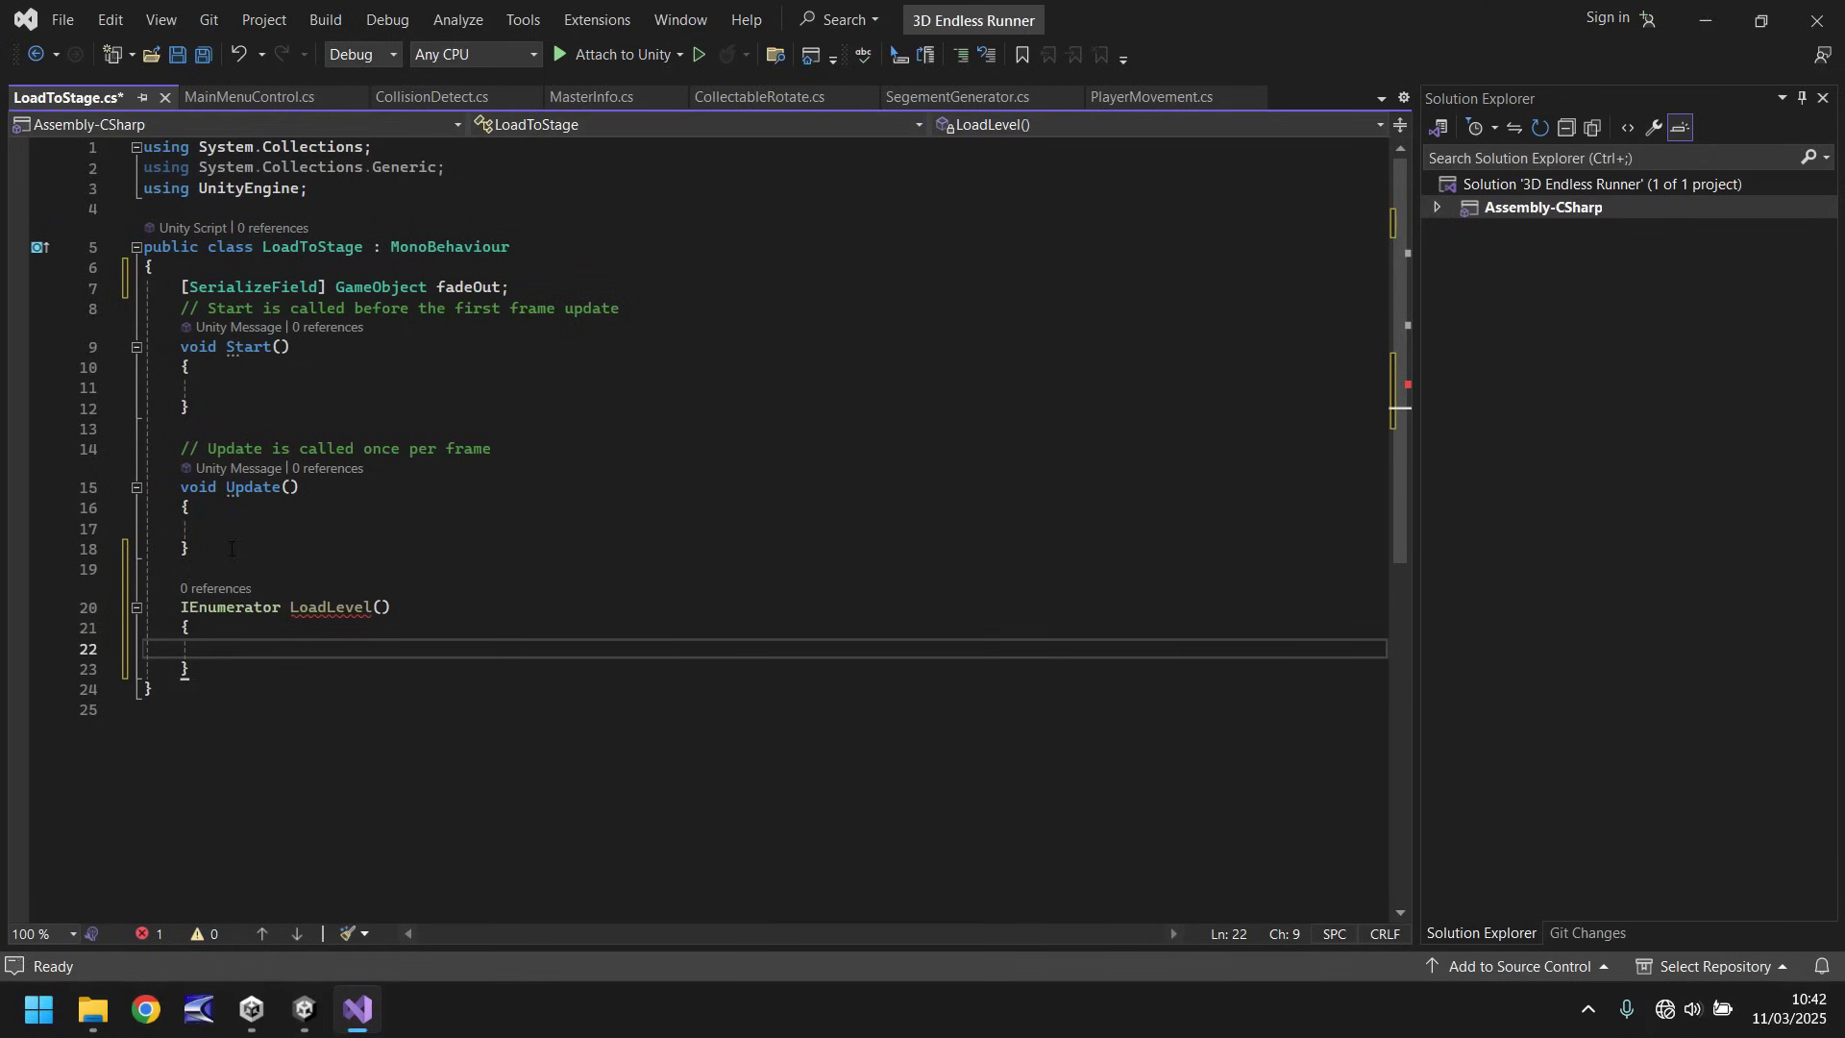
text(yield)
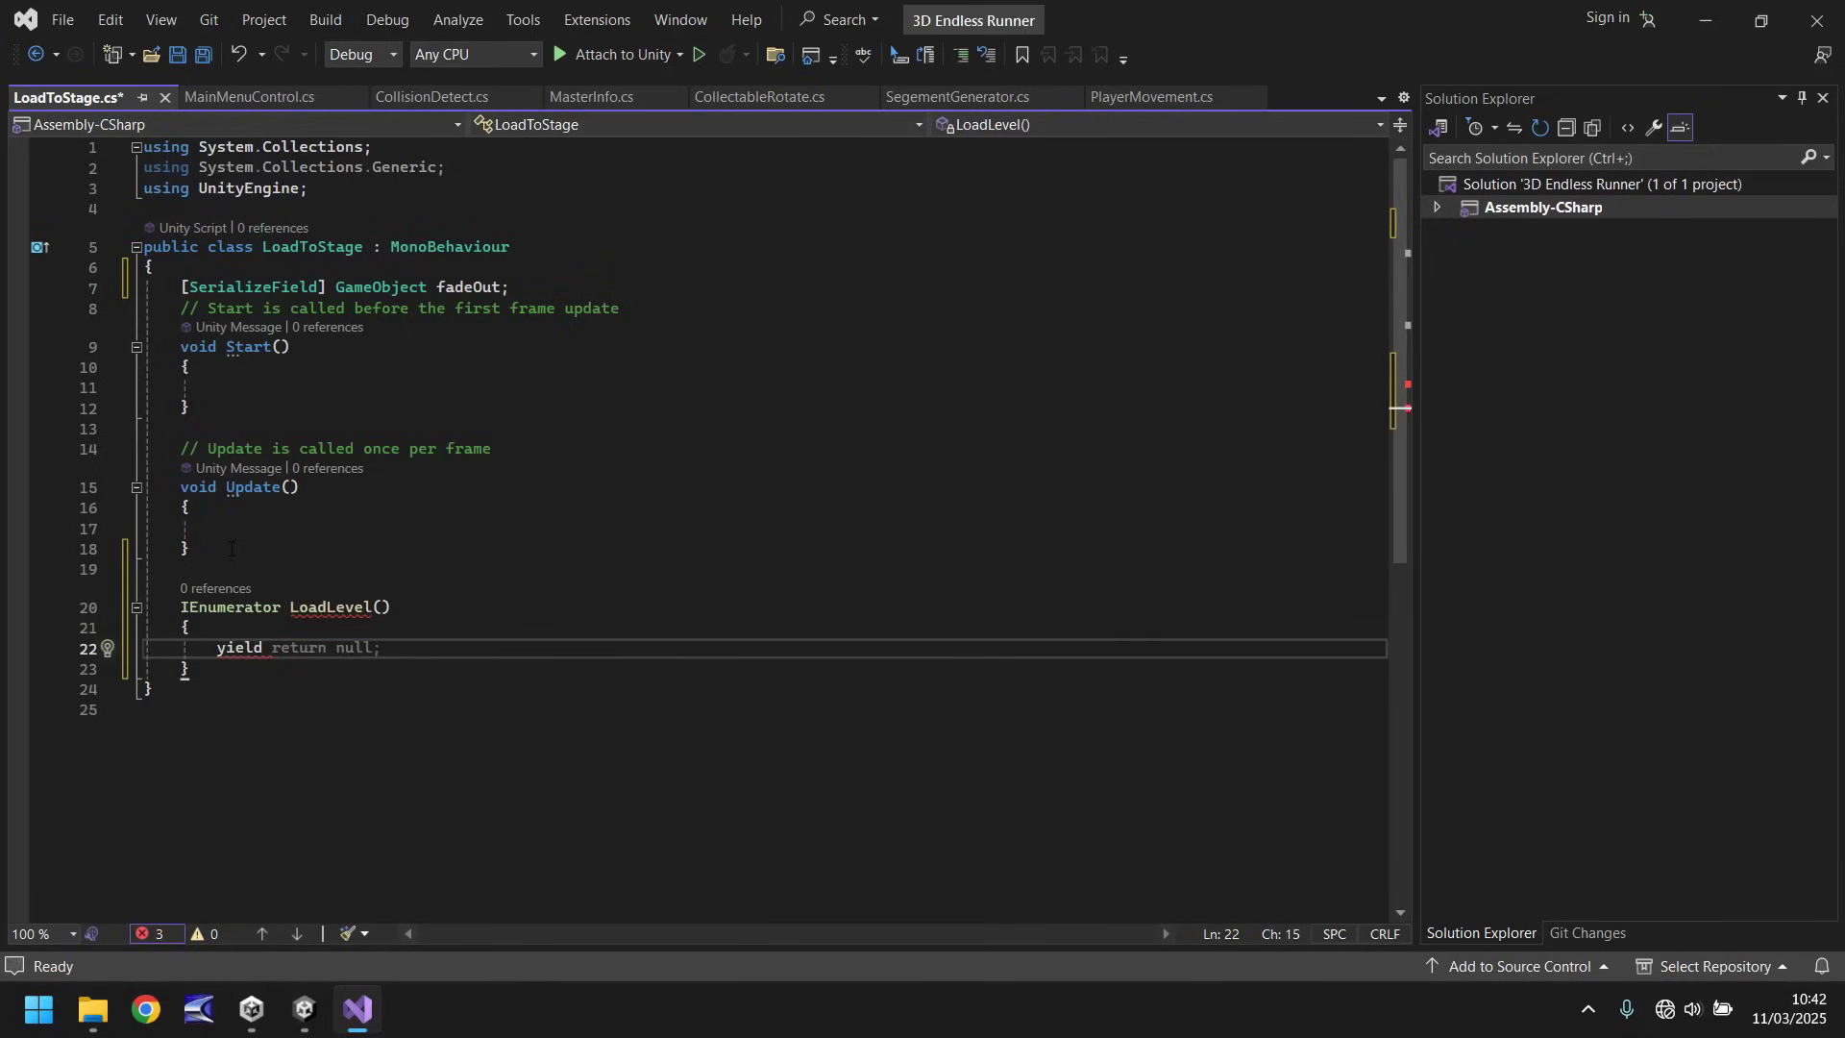
text(return new W)
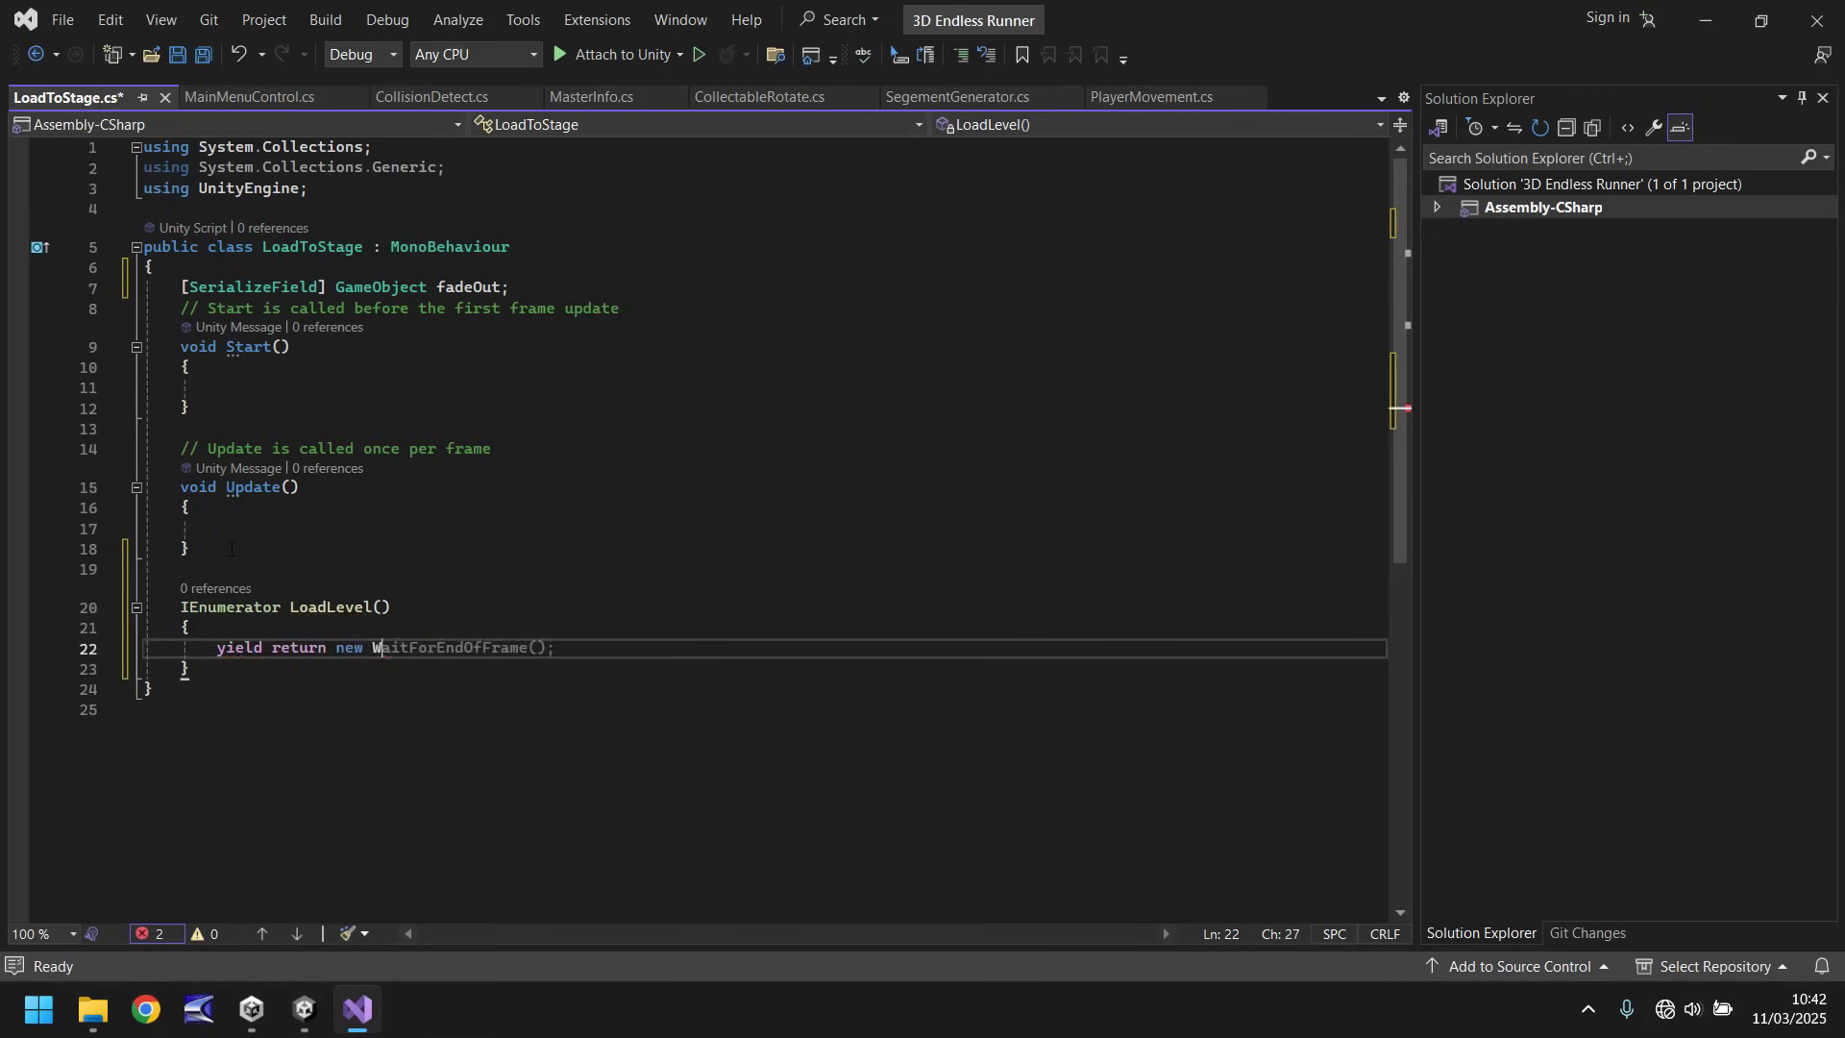
text(aitForSeconds)
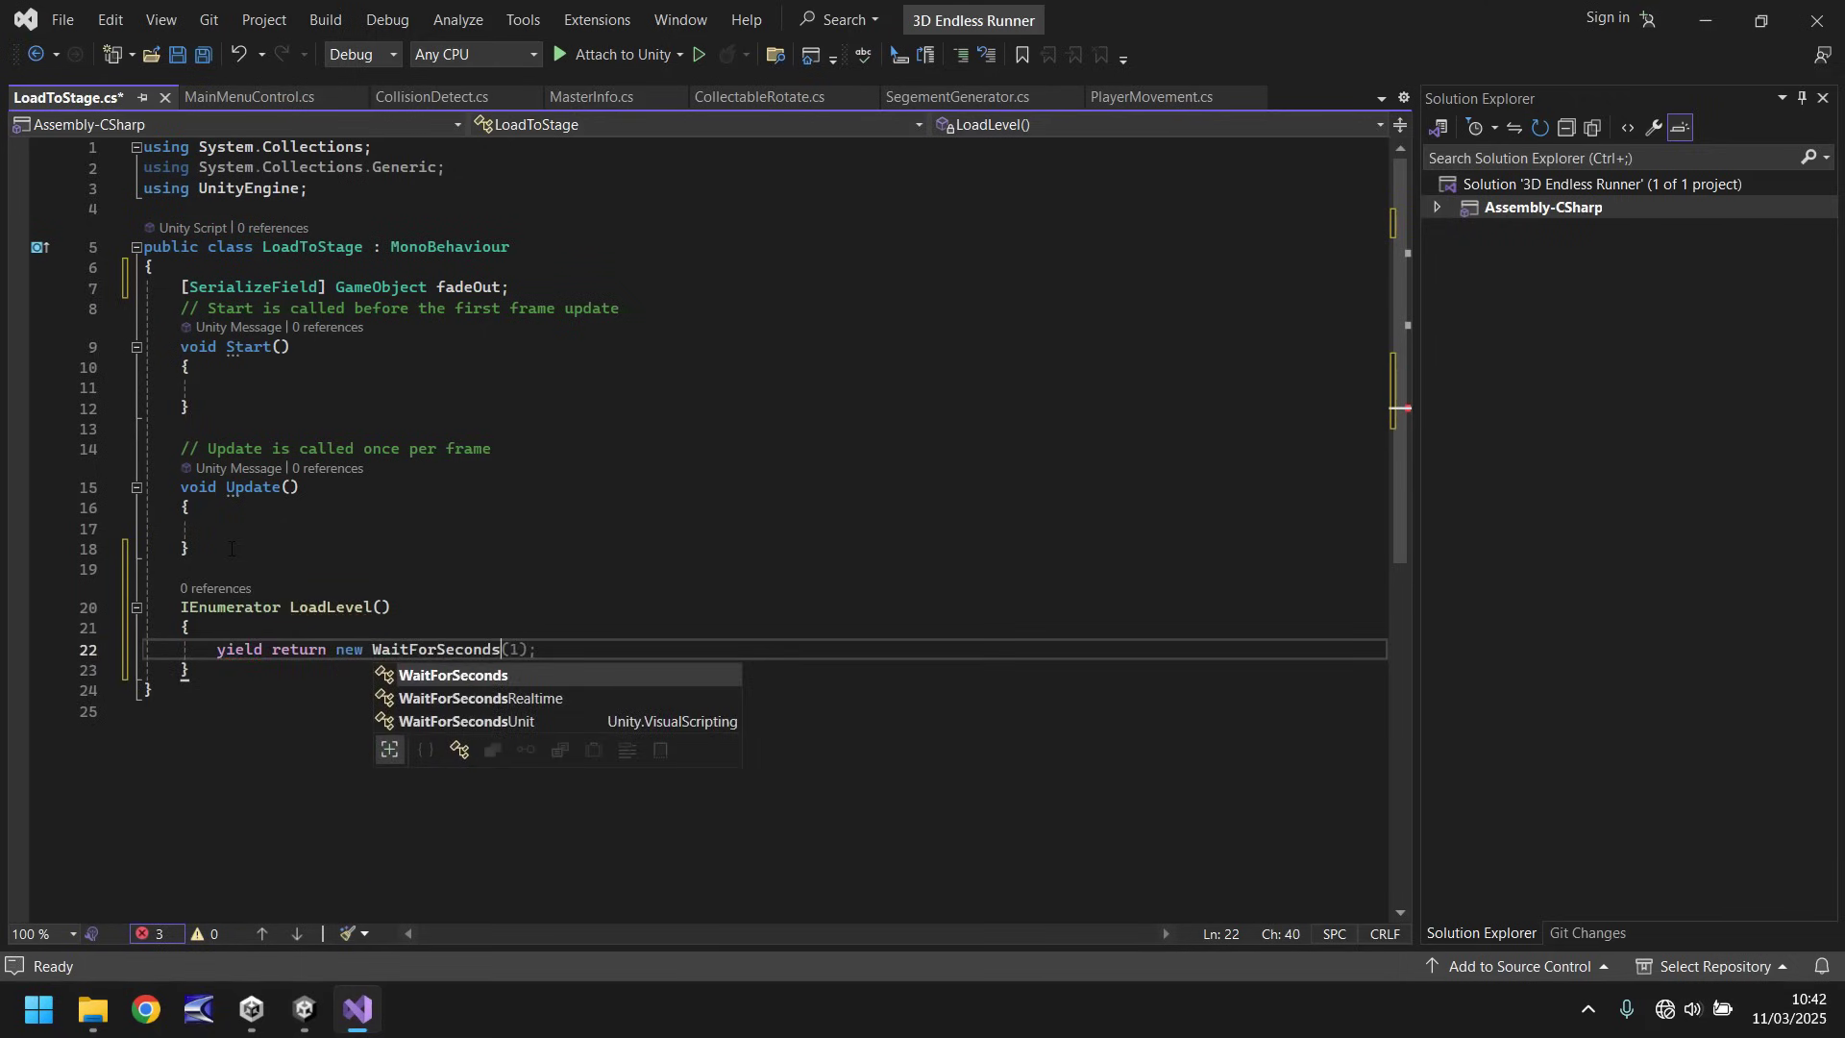
text((3);)
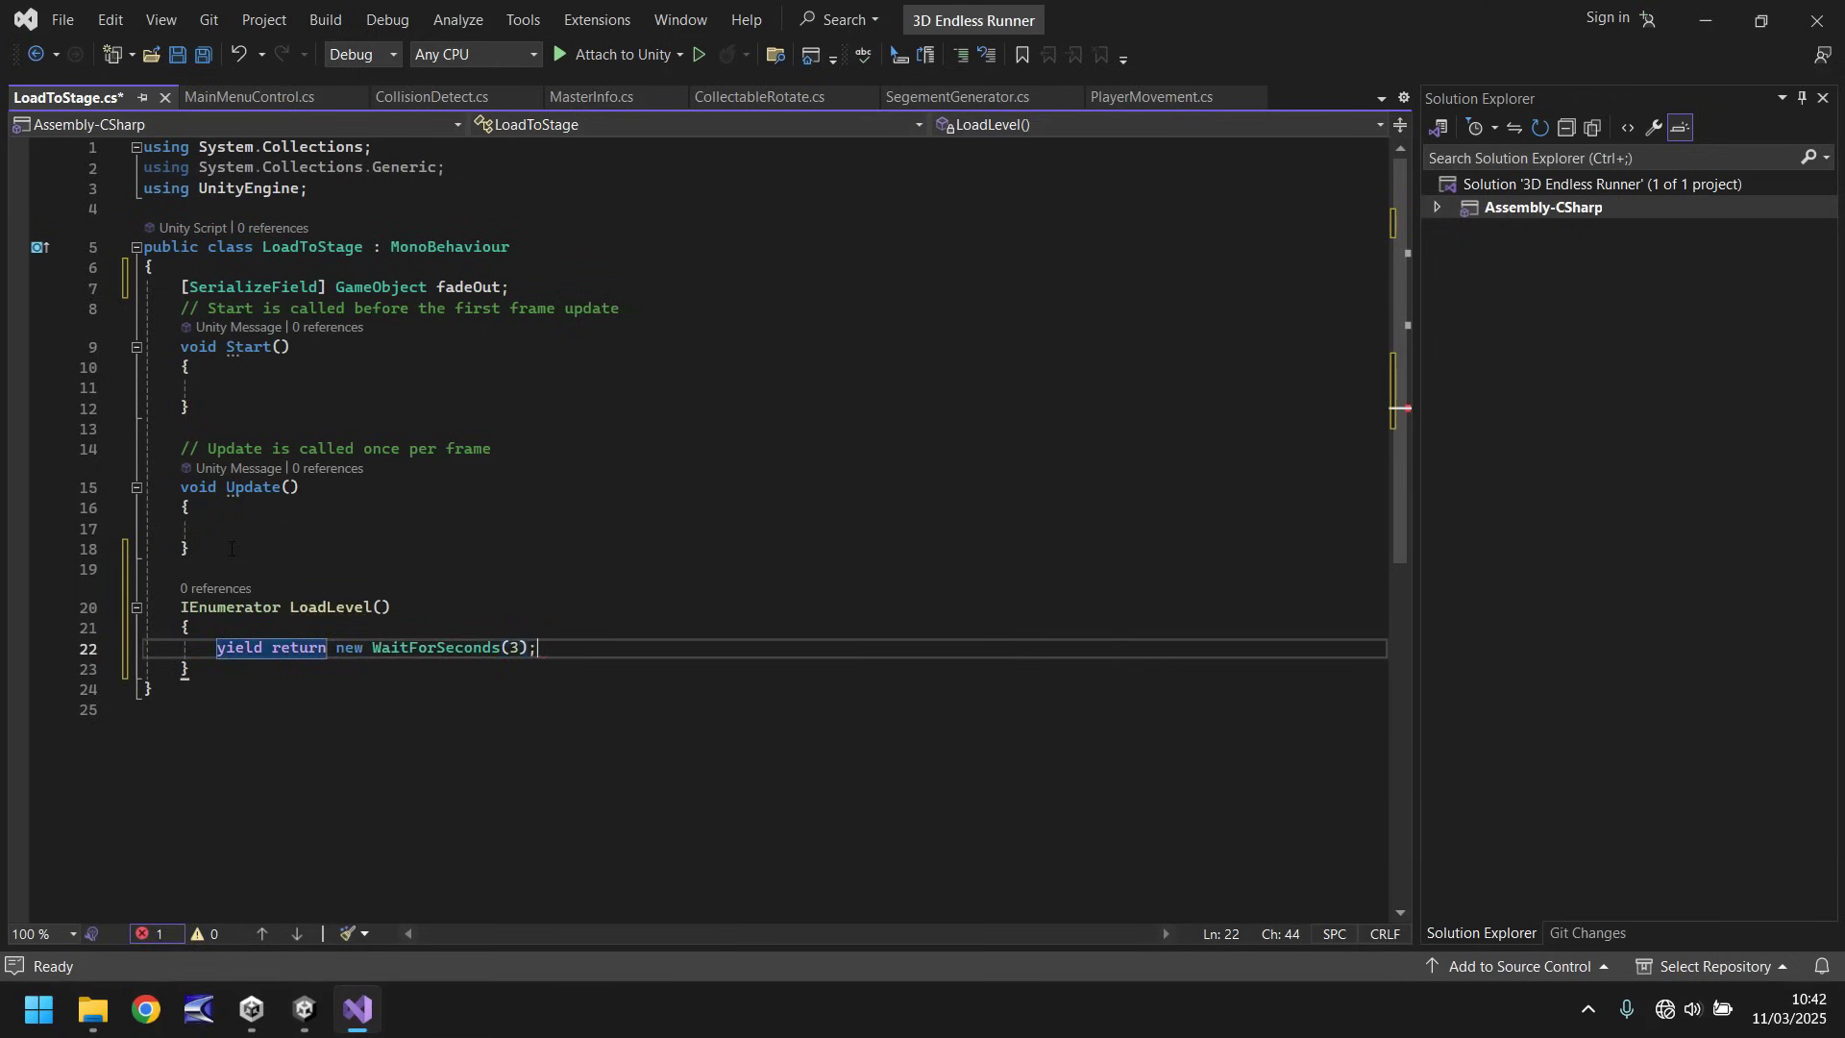
key(Return)
text(fad)
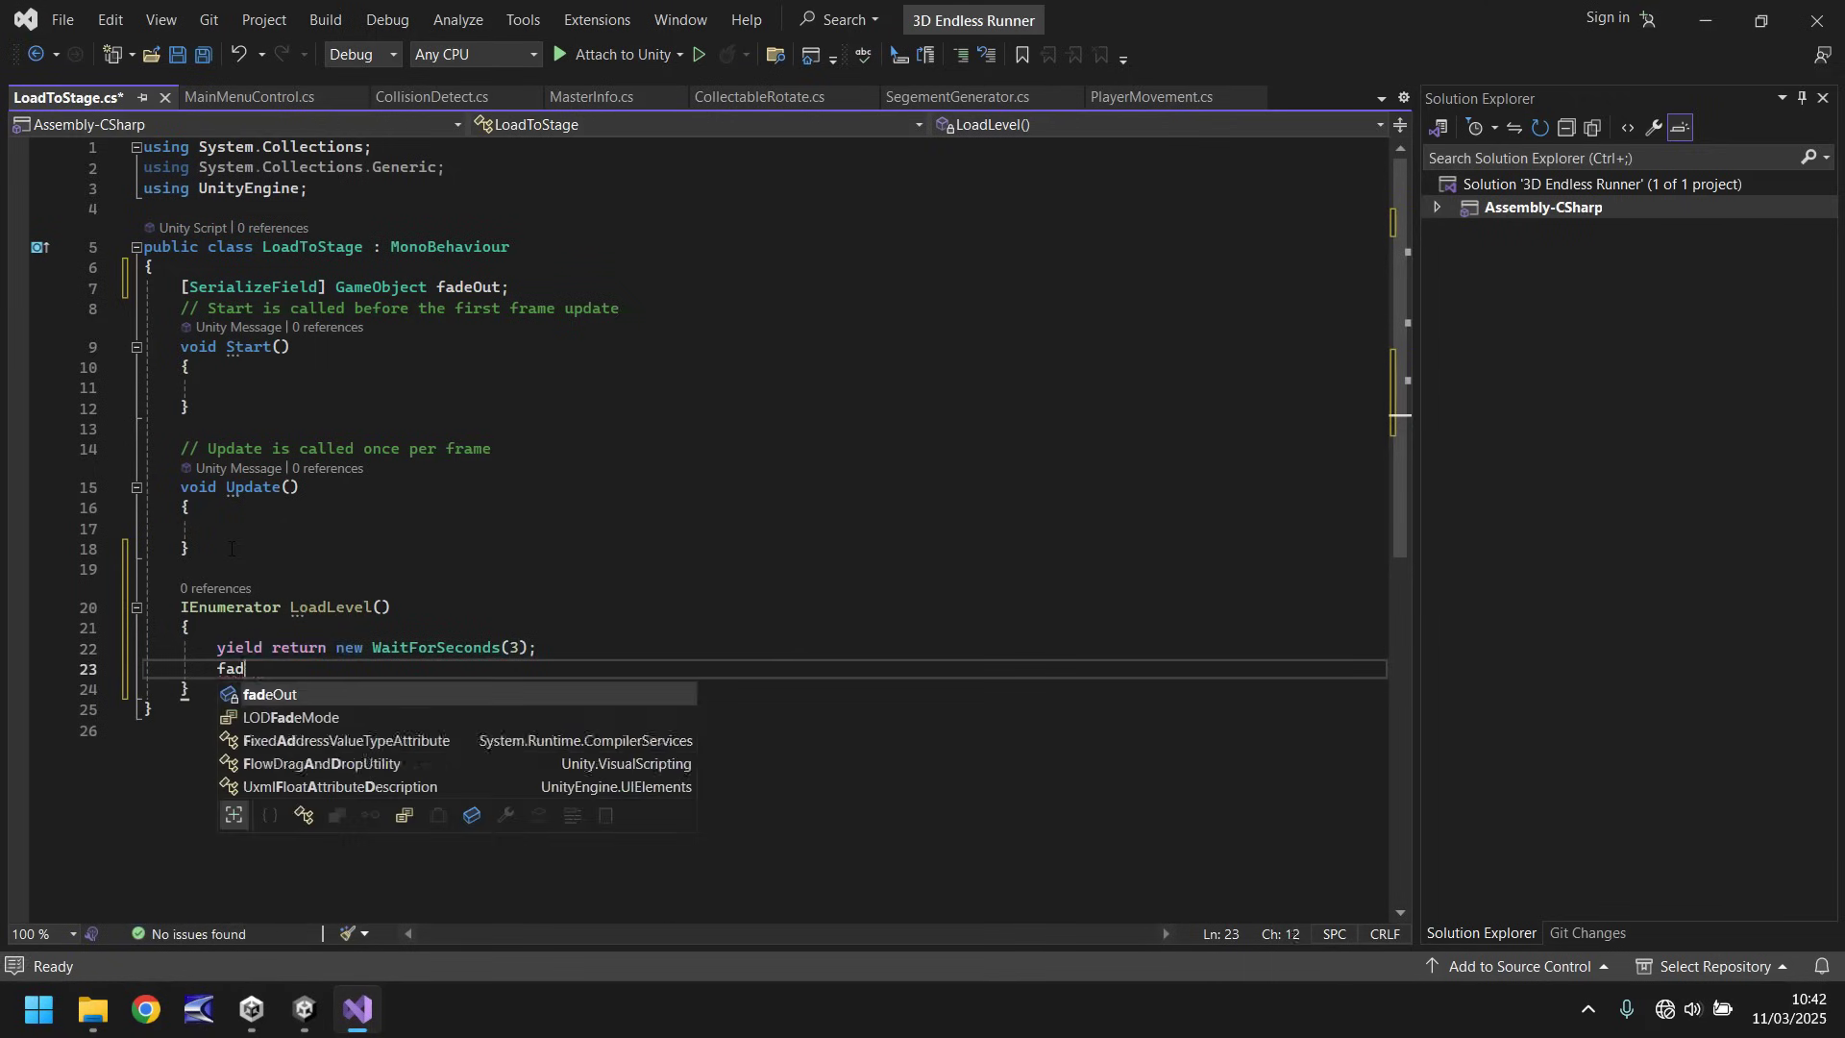
text(eOut.Se)
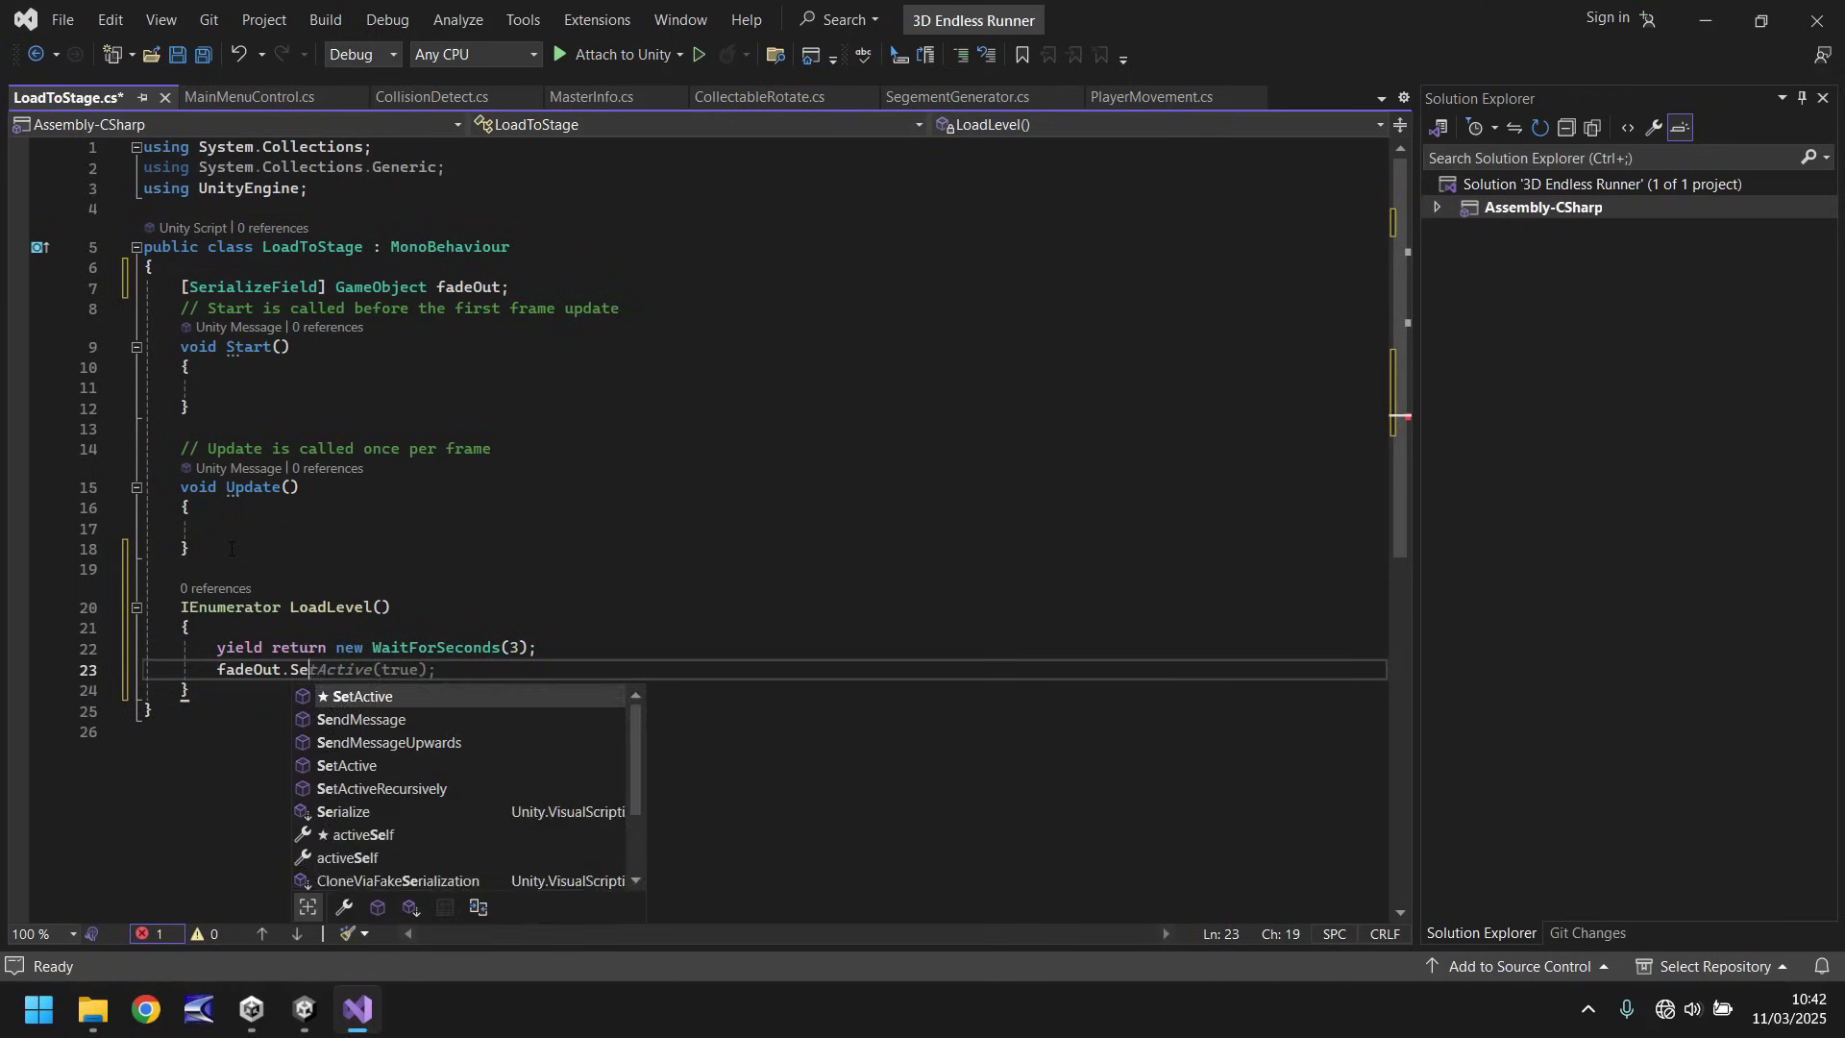
text(tActive(true);)
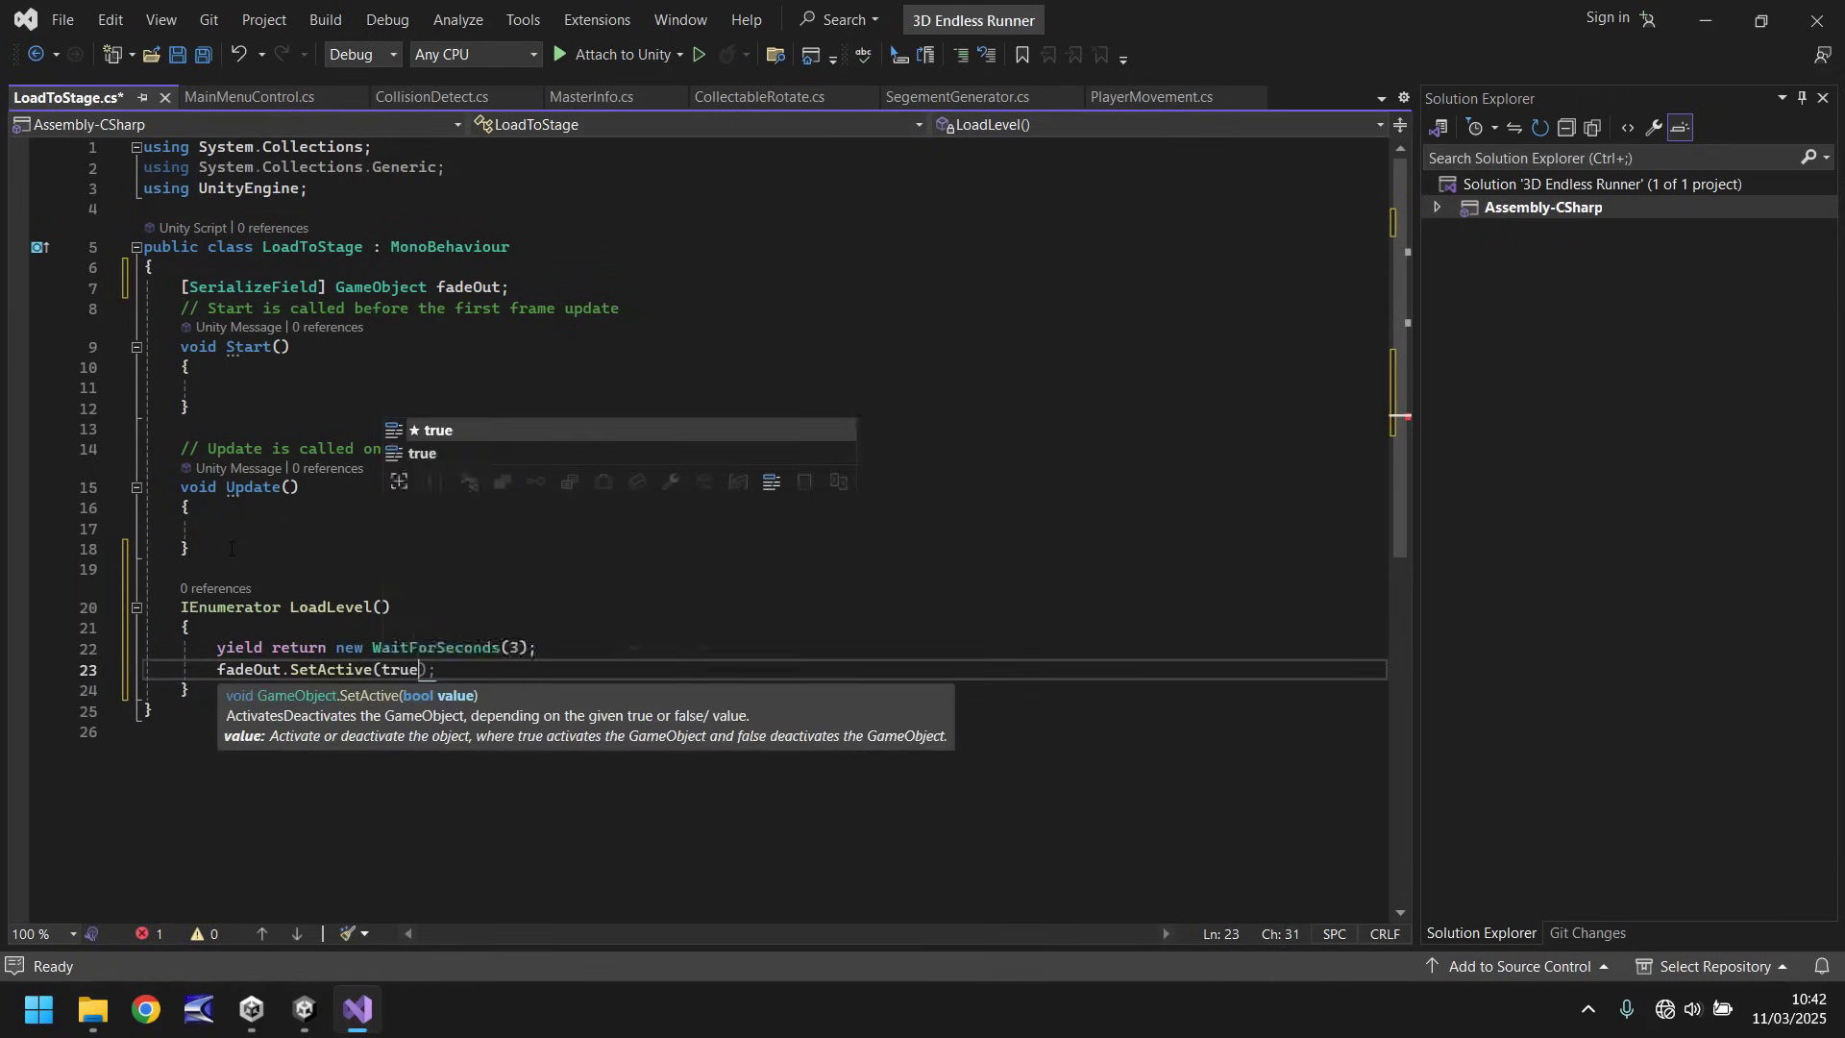
key(Return)
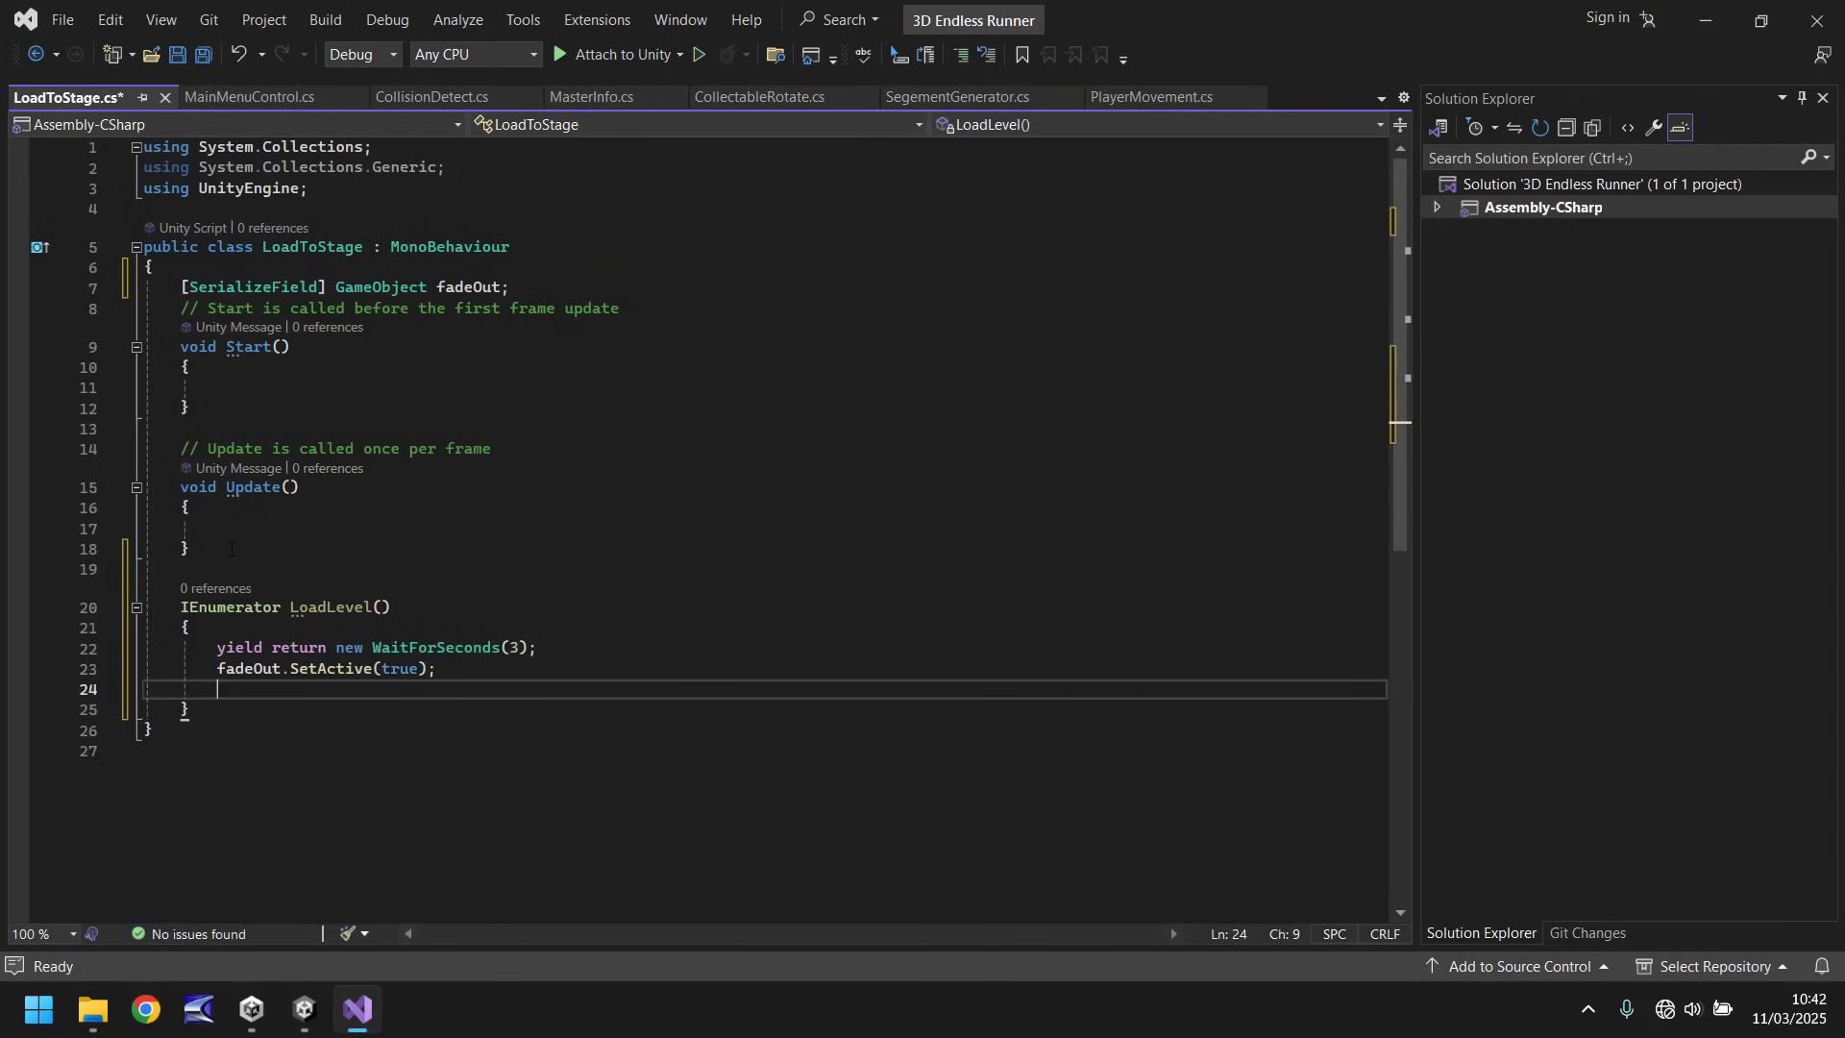
text(yield )
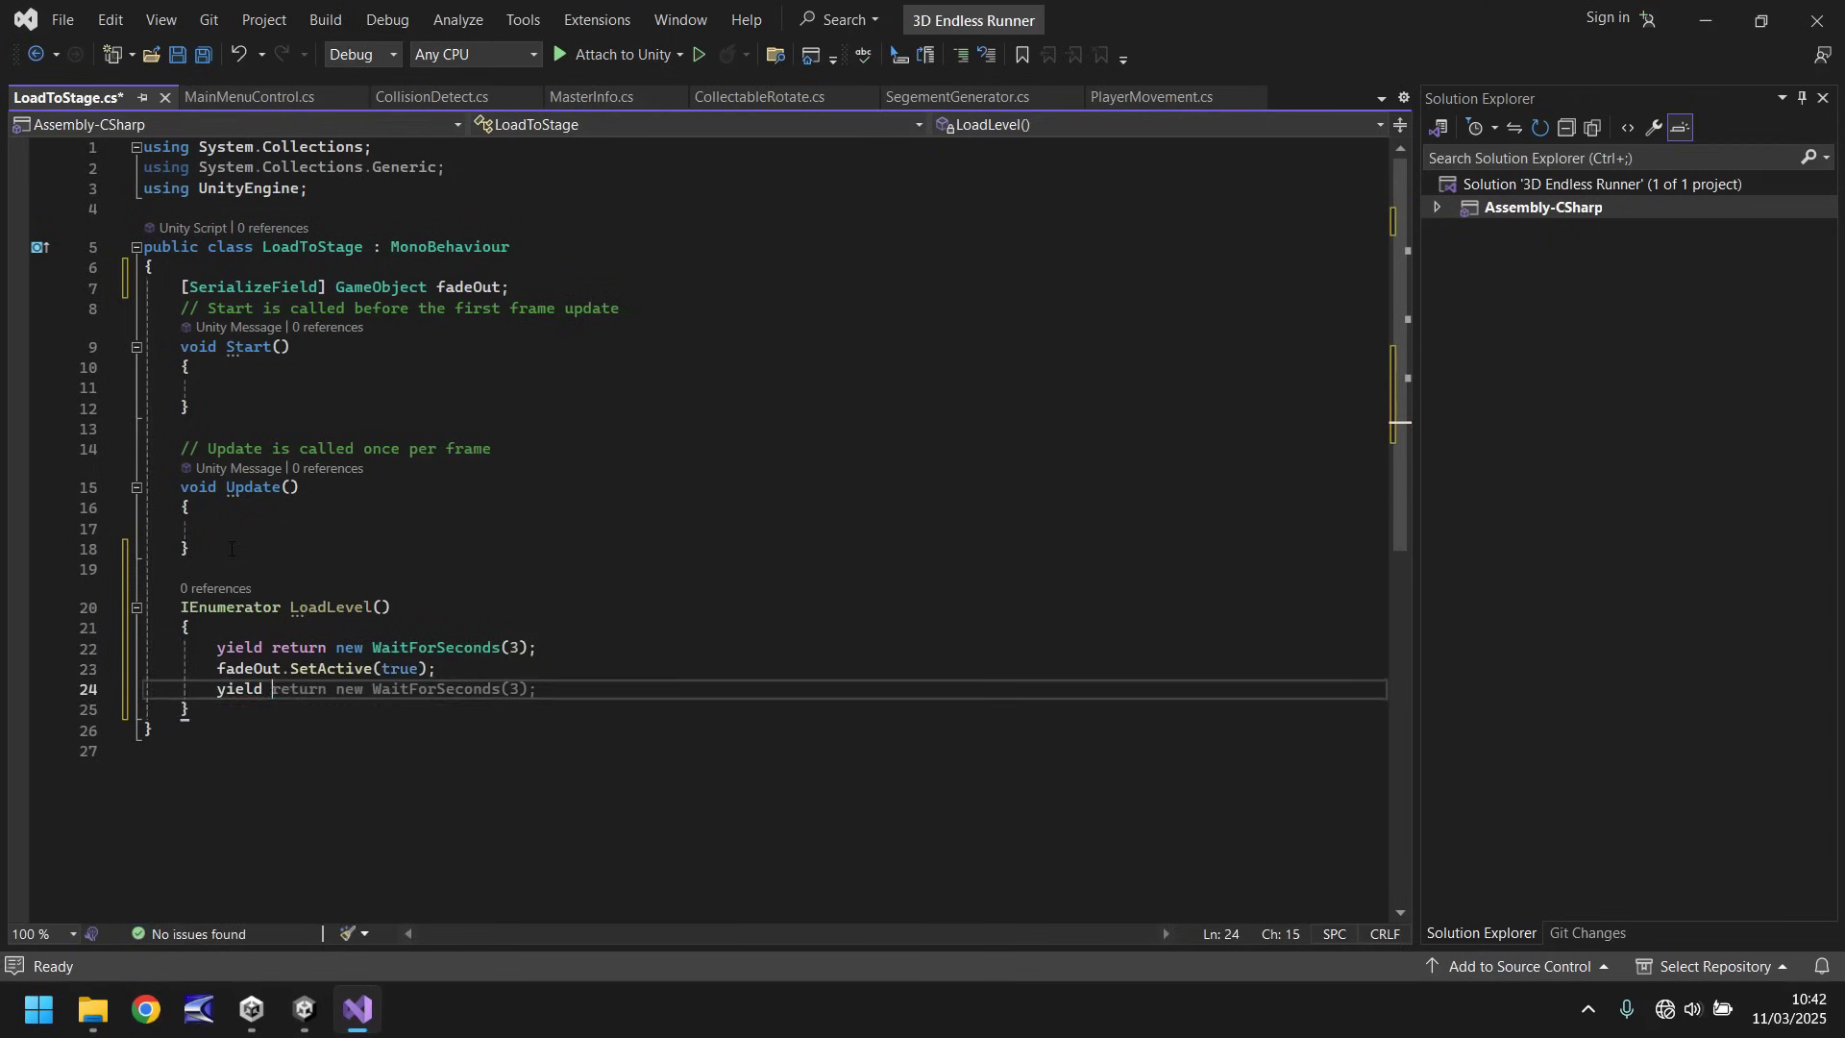
text(return new WaitForSeco)
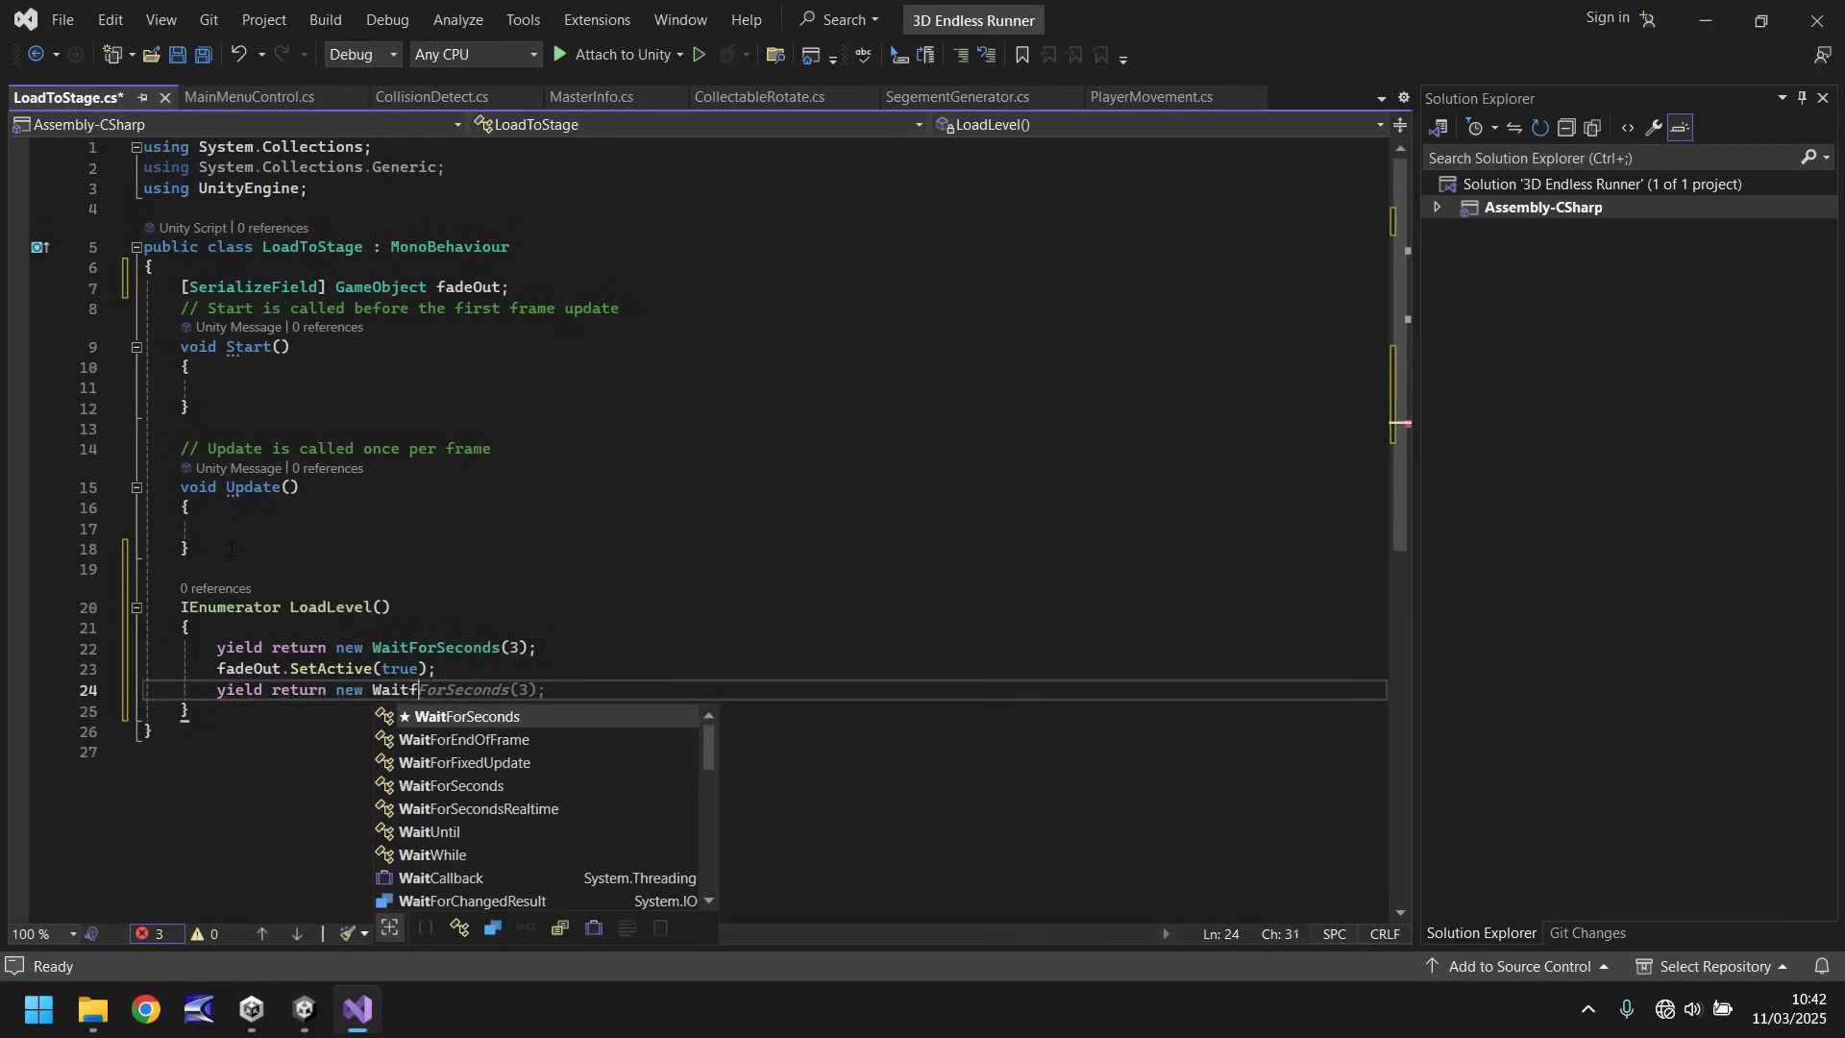
text(nds(2);)
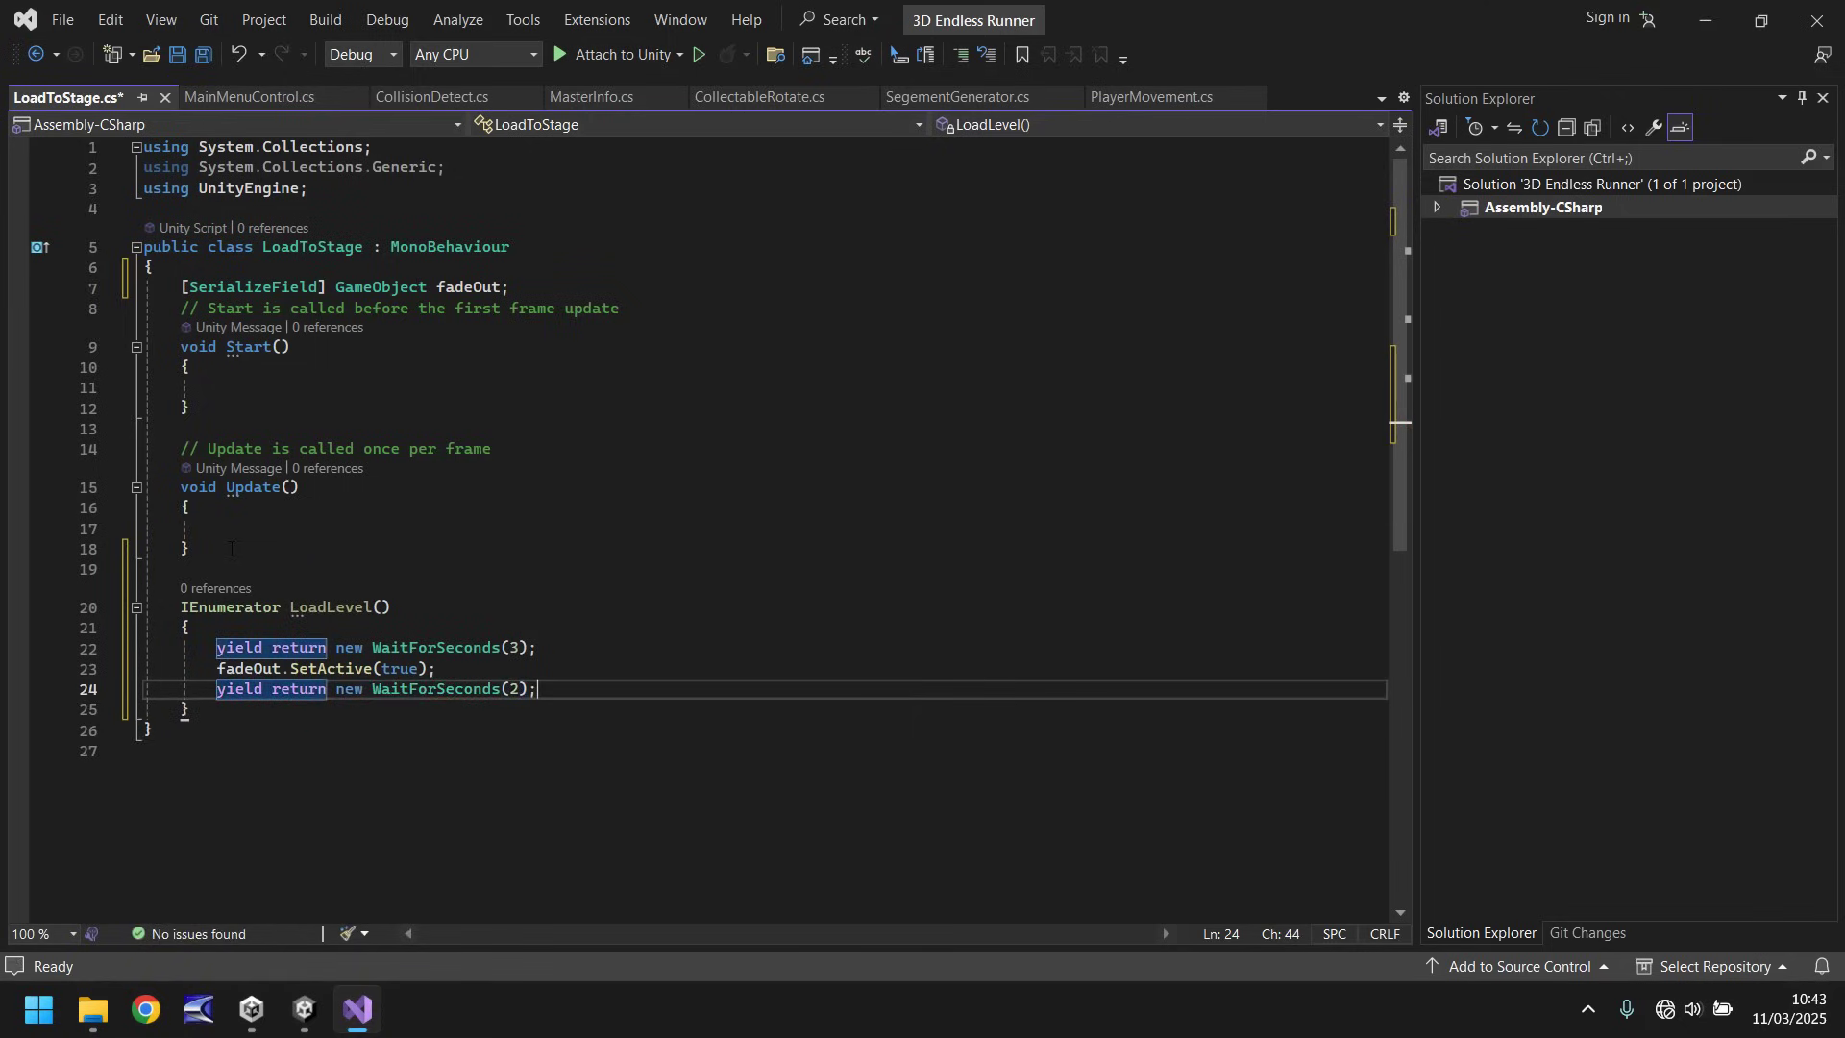
Step: Add 'using UnityEngine.SceneManagement;' below the existing using directives
click(351, 186)
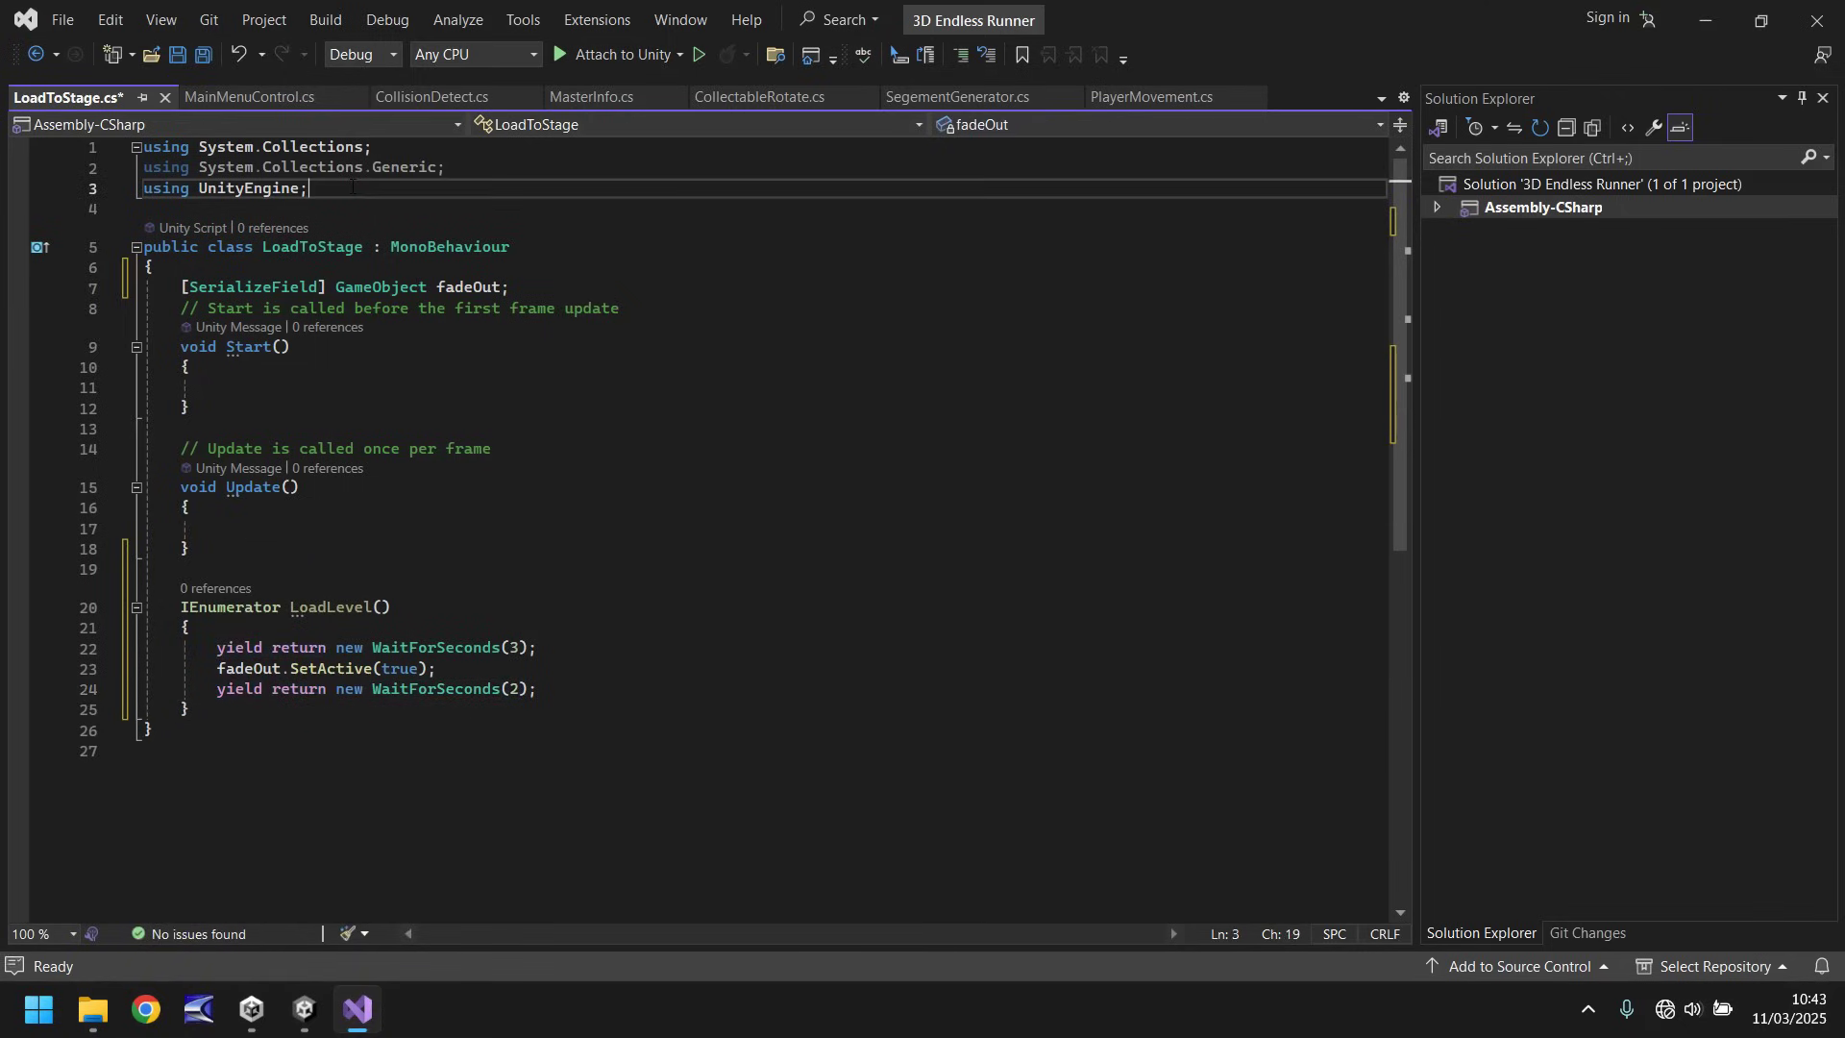
key(Return)
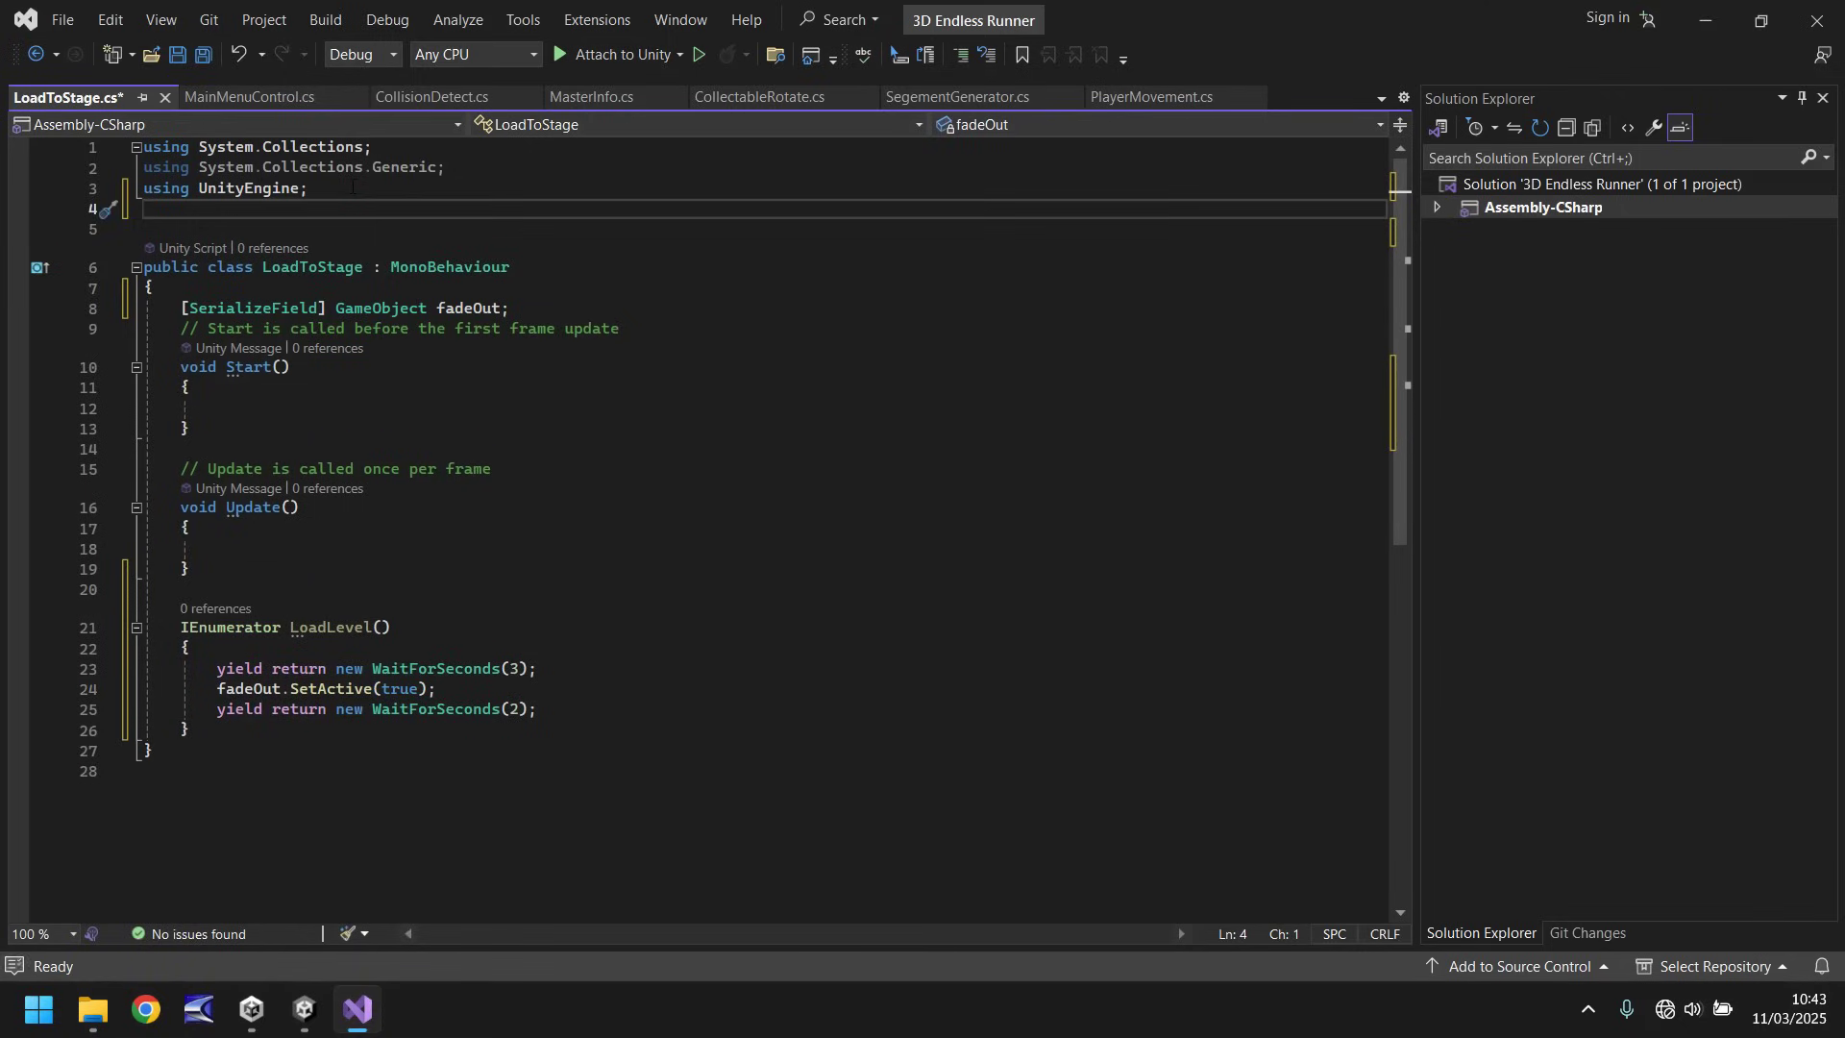
text(using Unity)
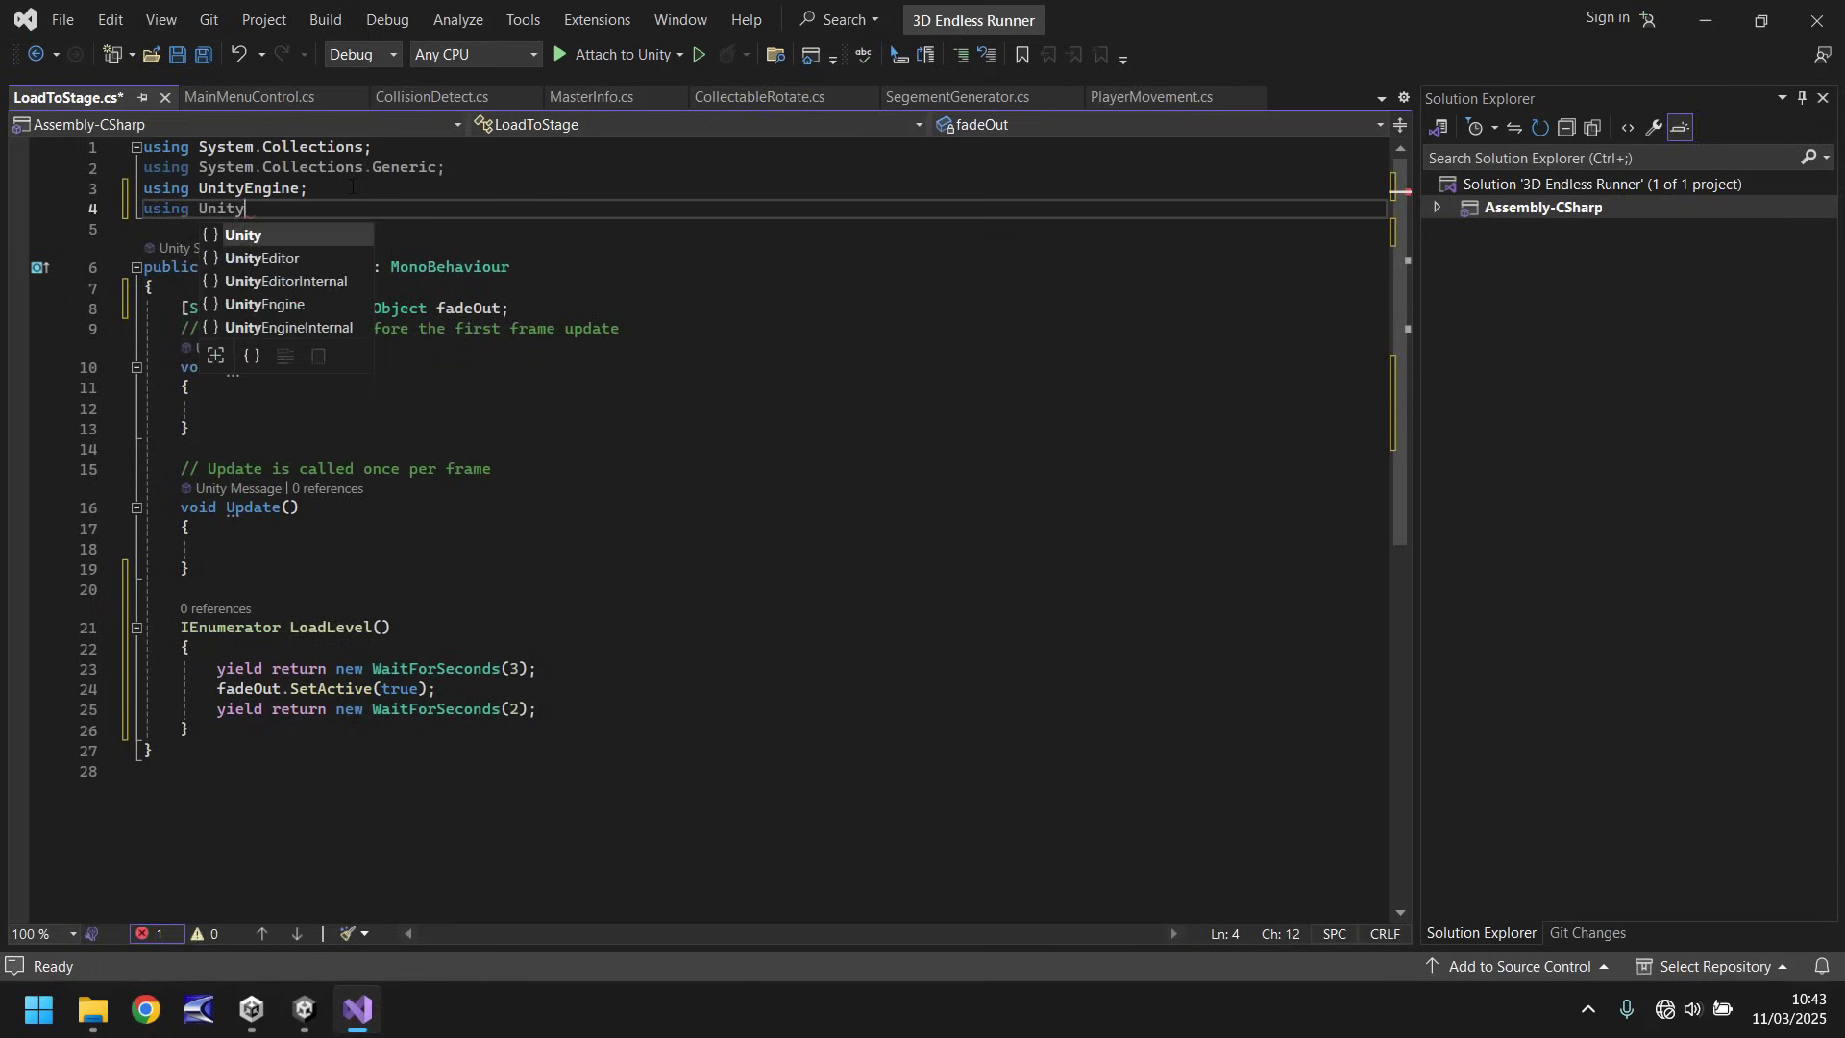
text(Engine.Sce)
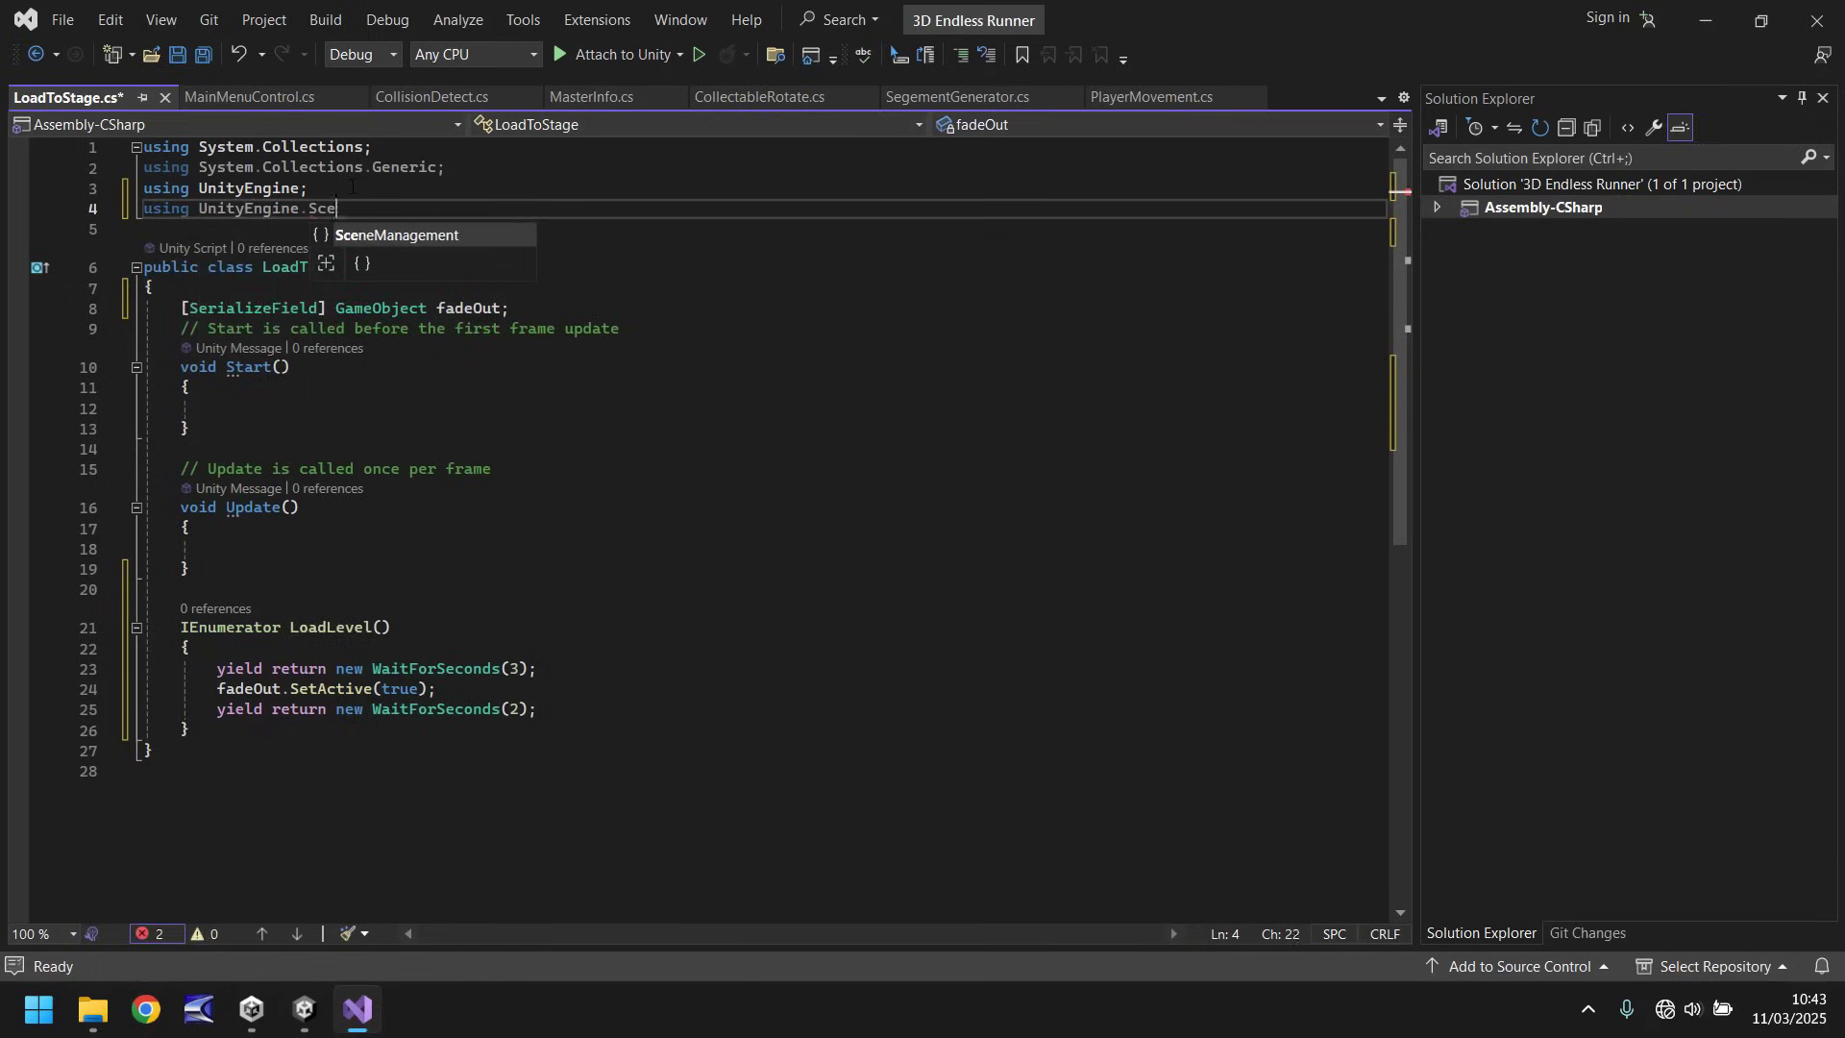
key(Tab)
text(;)
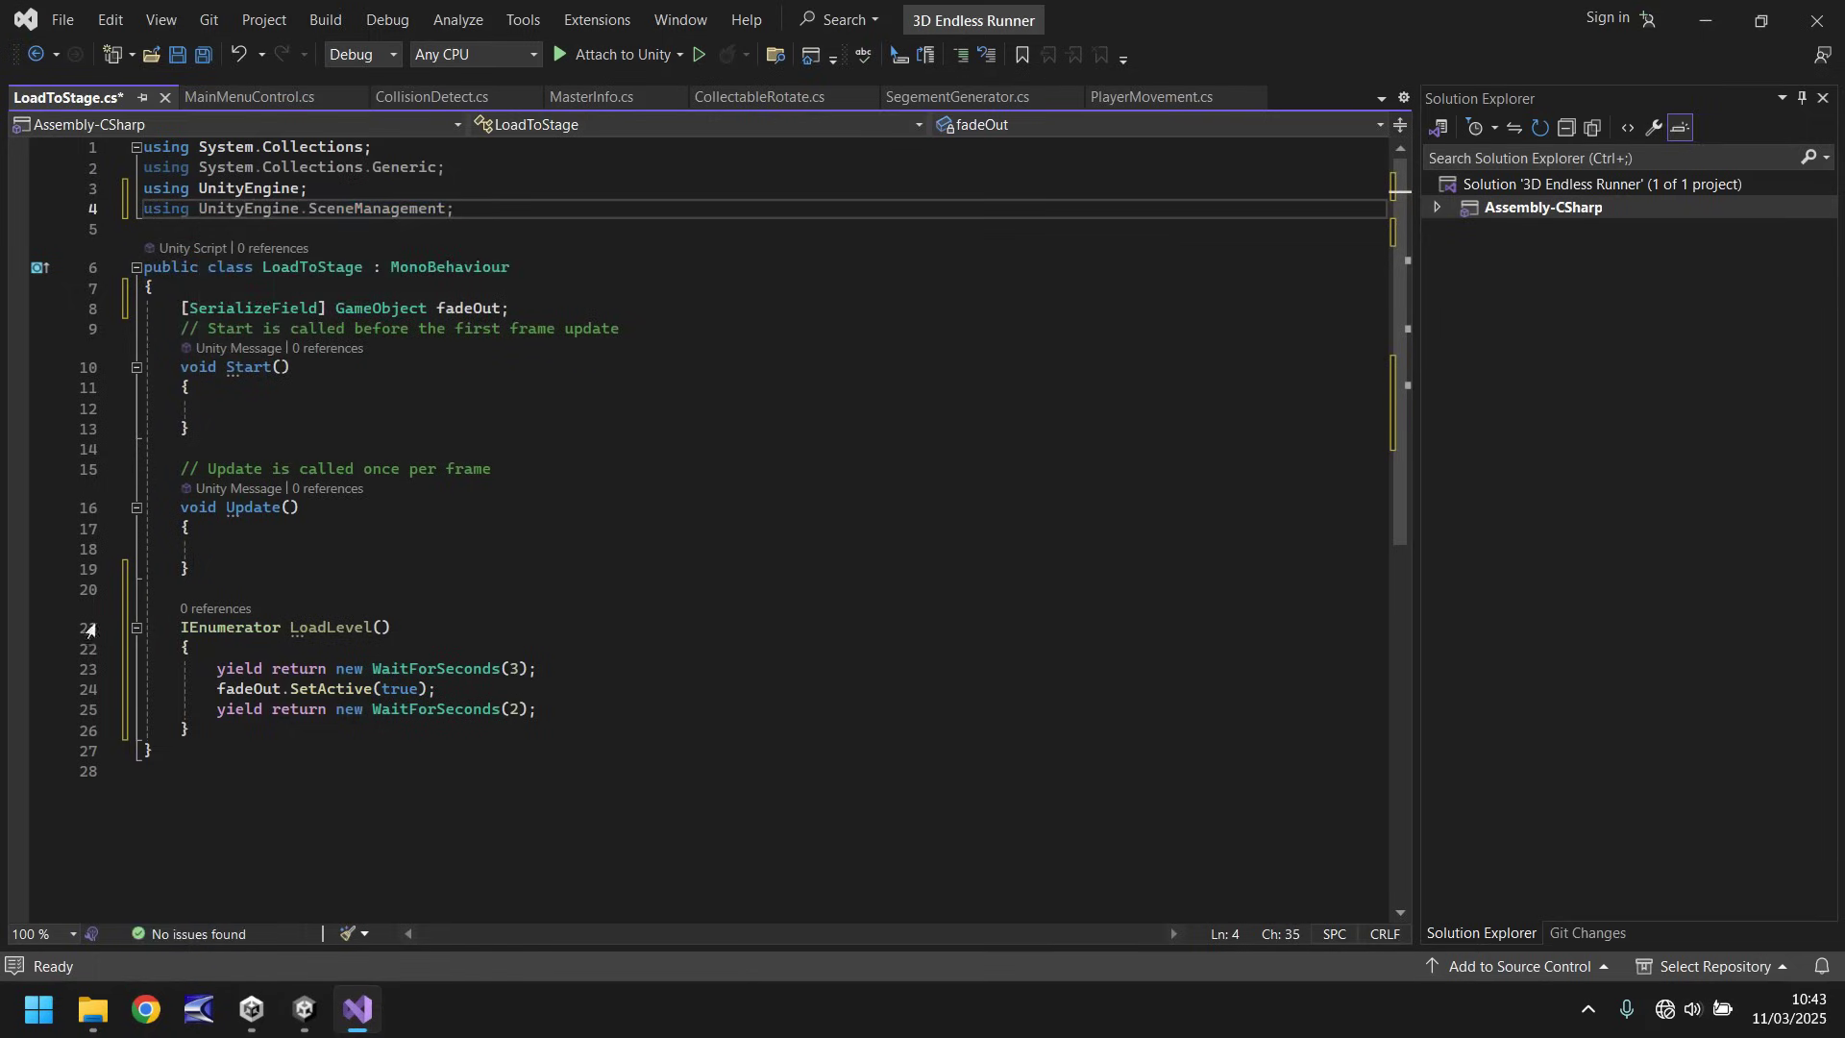
Step: End LoadLevel with SceneManager.LoadScene(1); after the 2-second wait
click(569, 711)
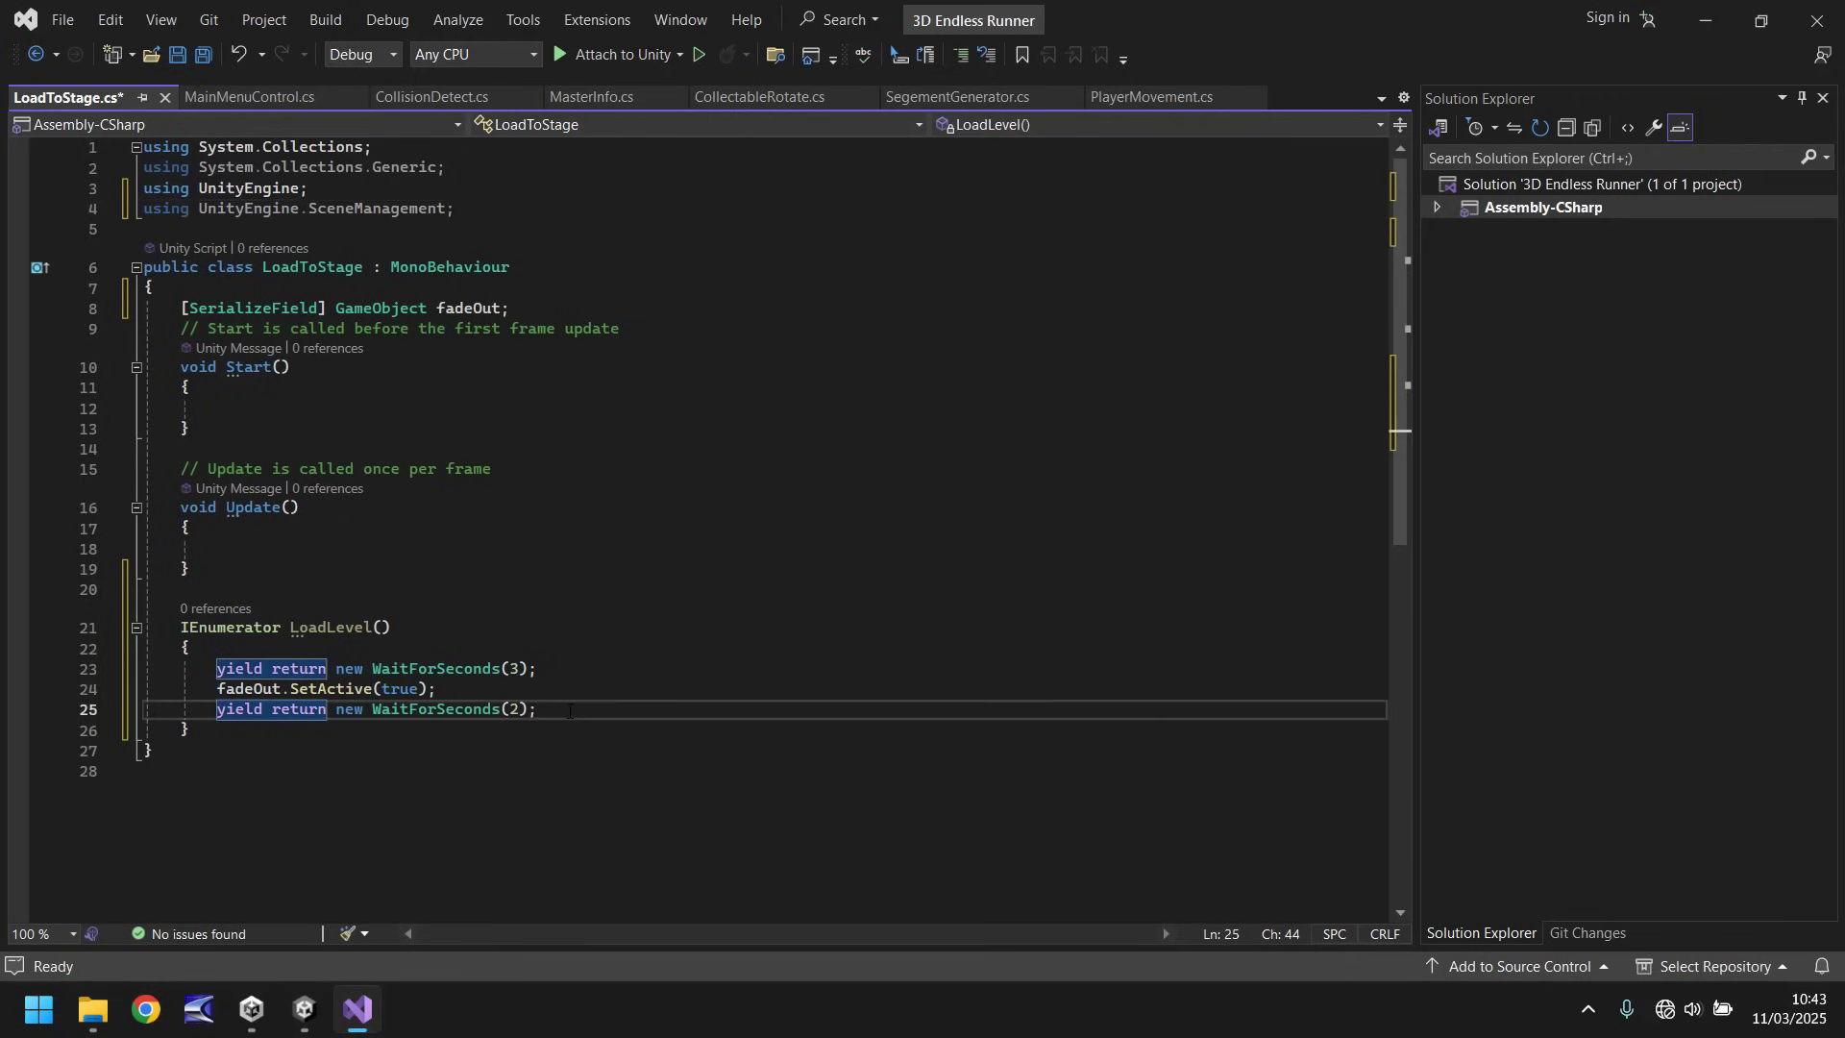
key(Return)
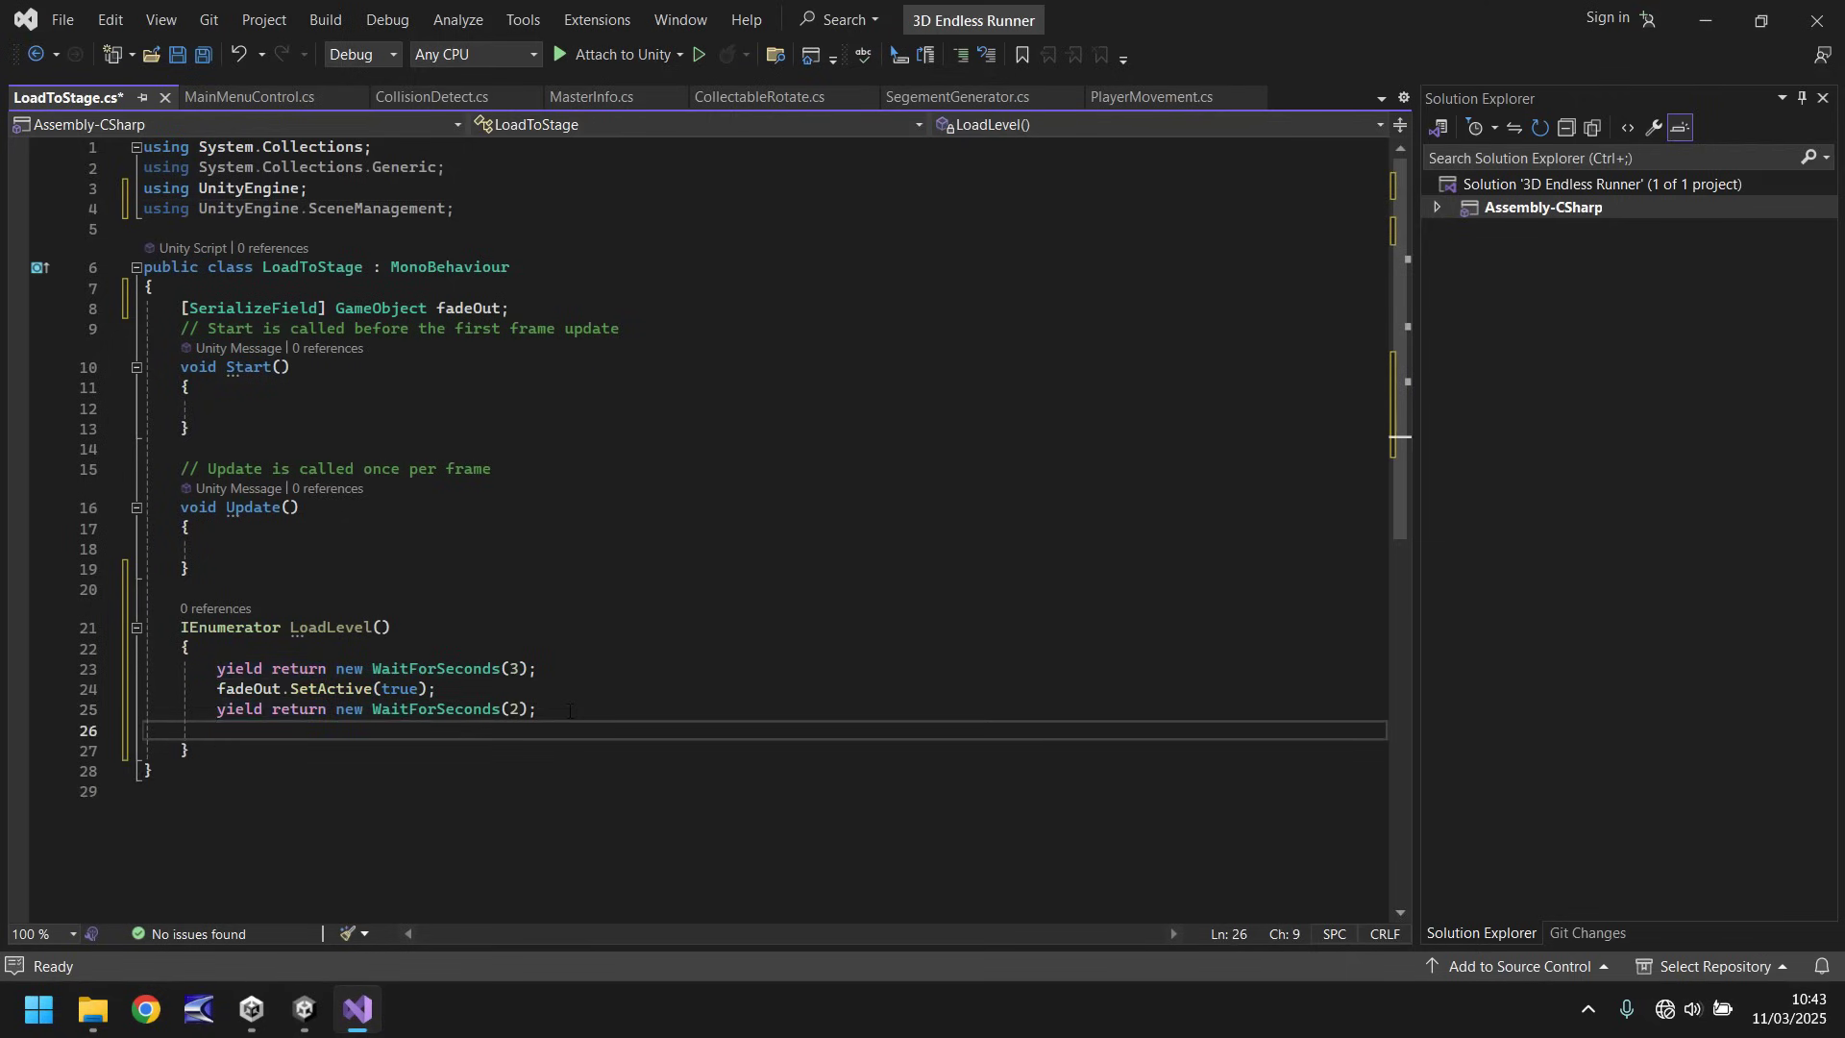
text(SceneMana)
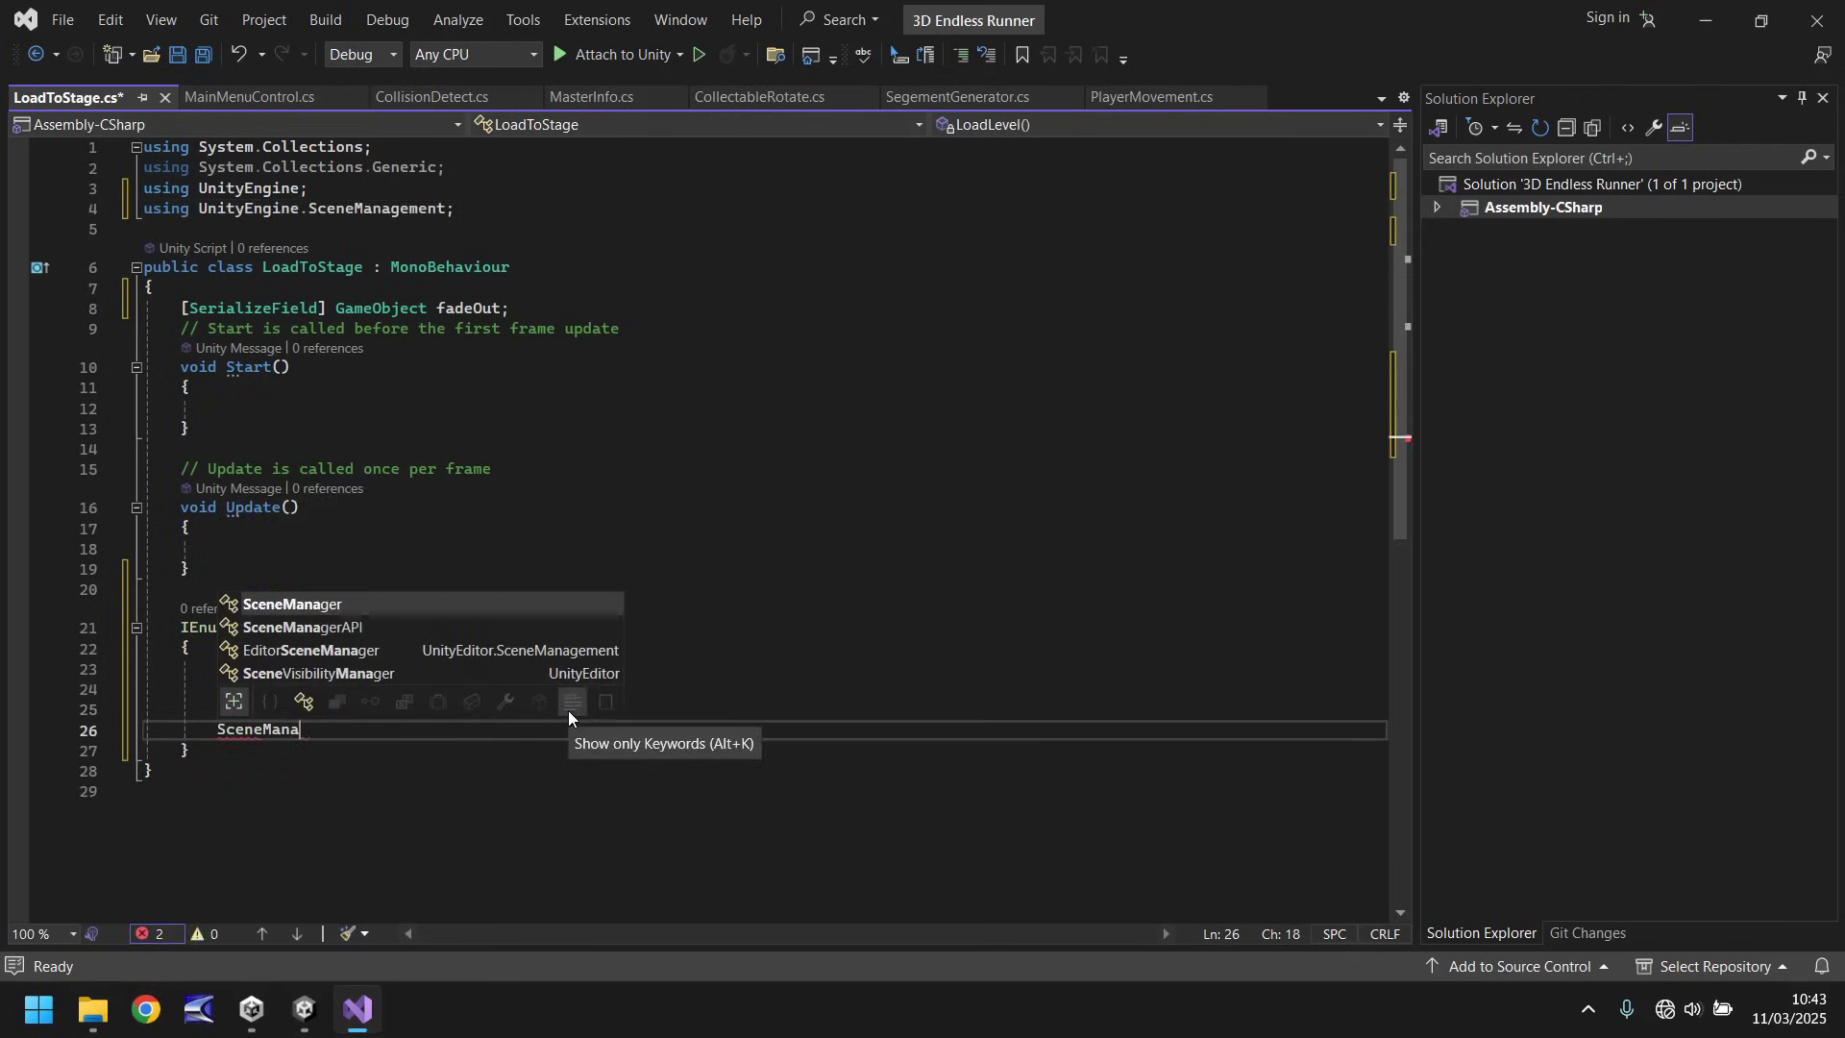
key(Tab)
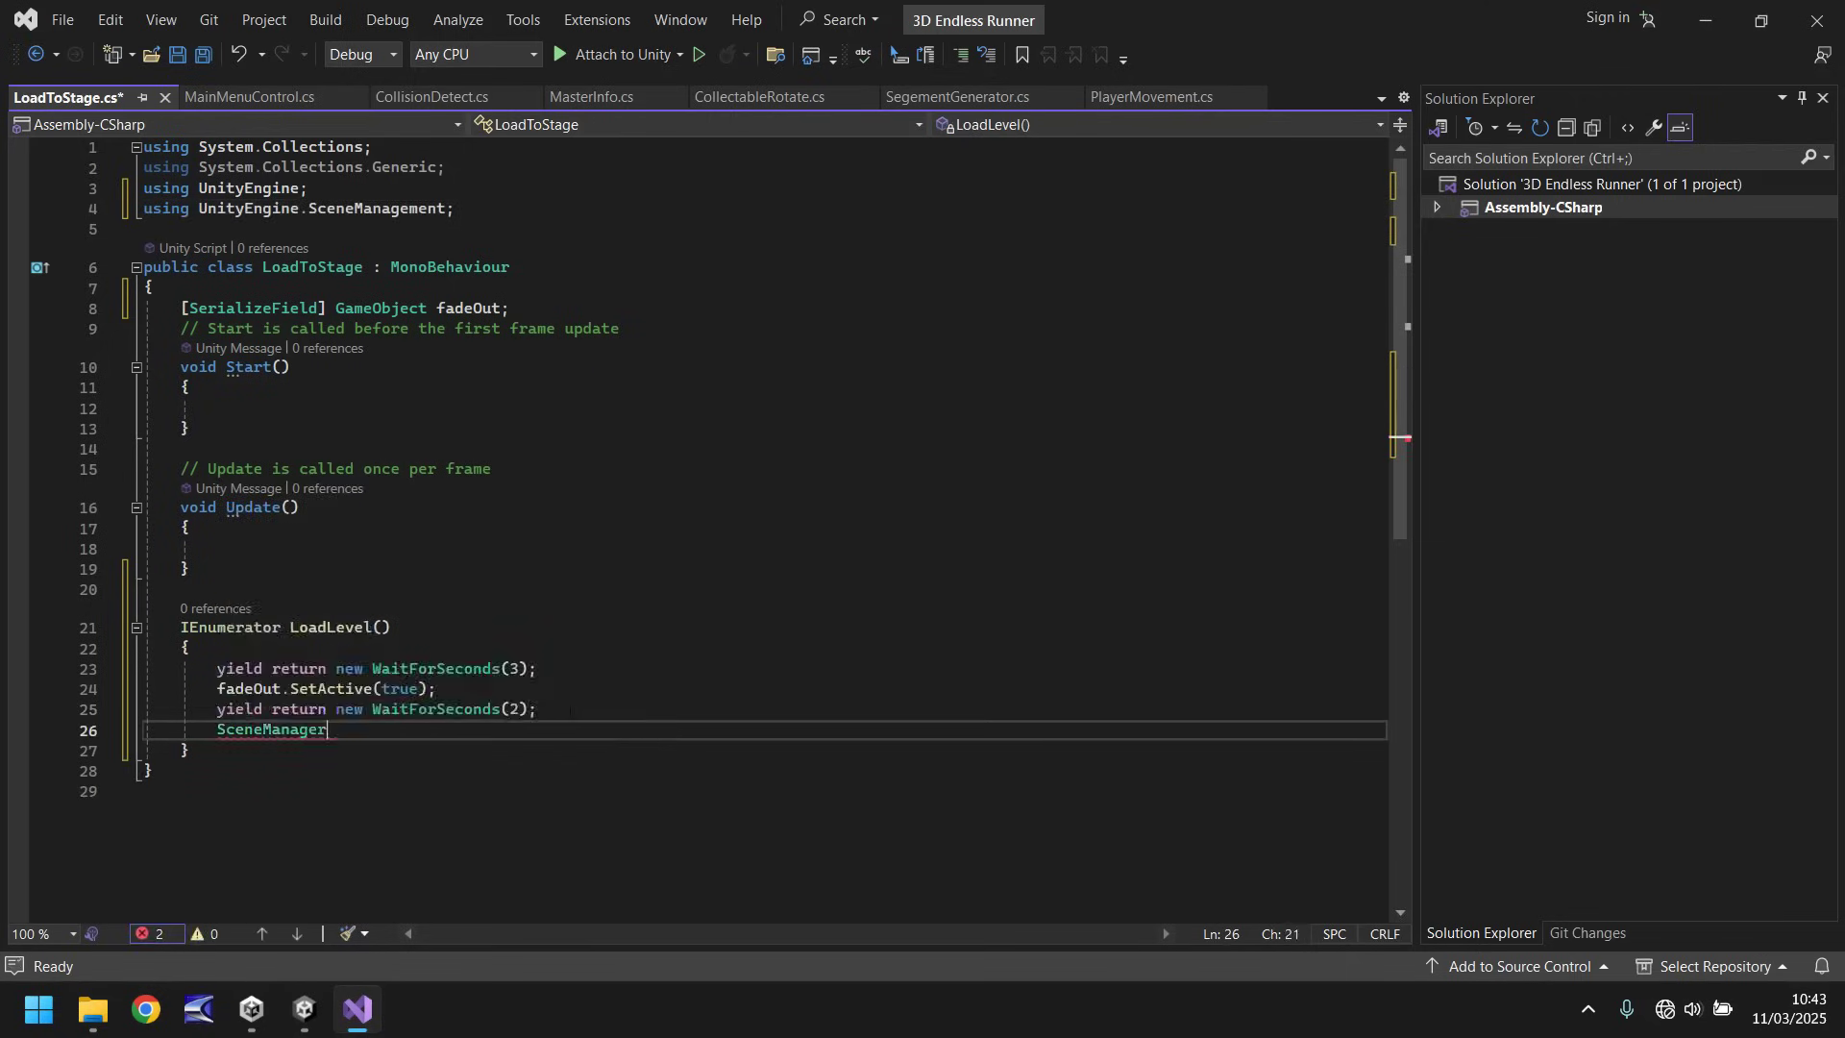
text(.Lo)
key(Tab)
text((1))
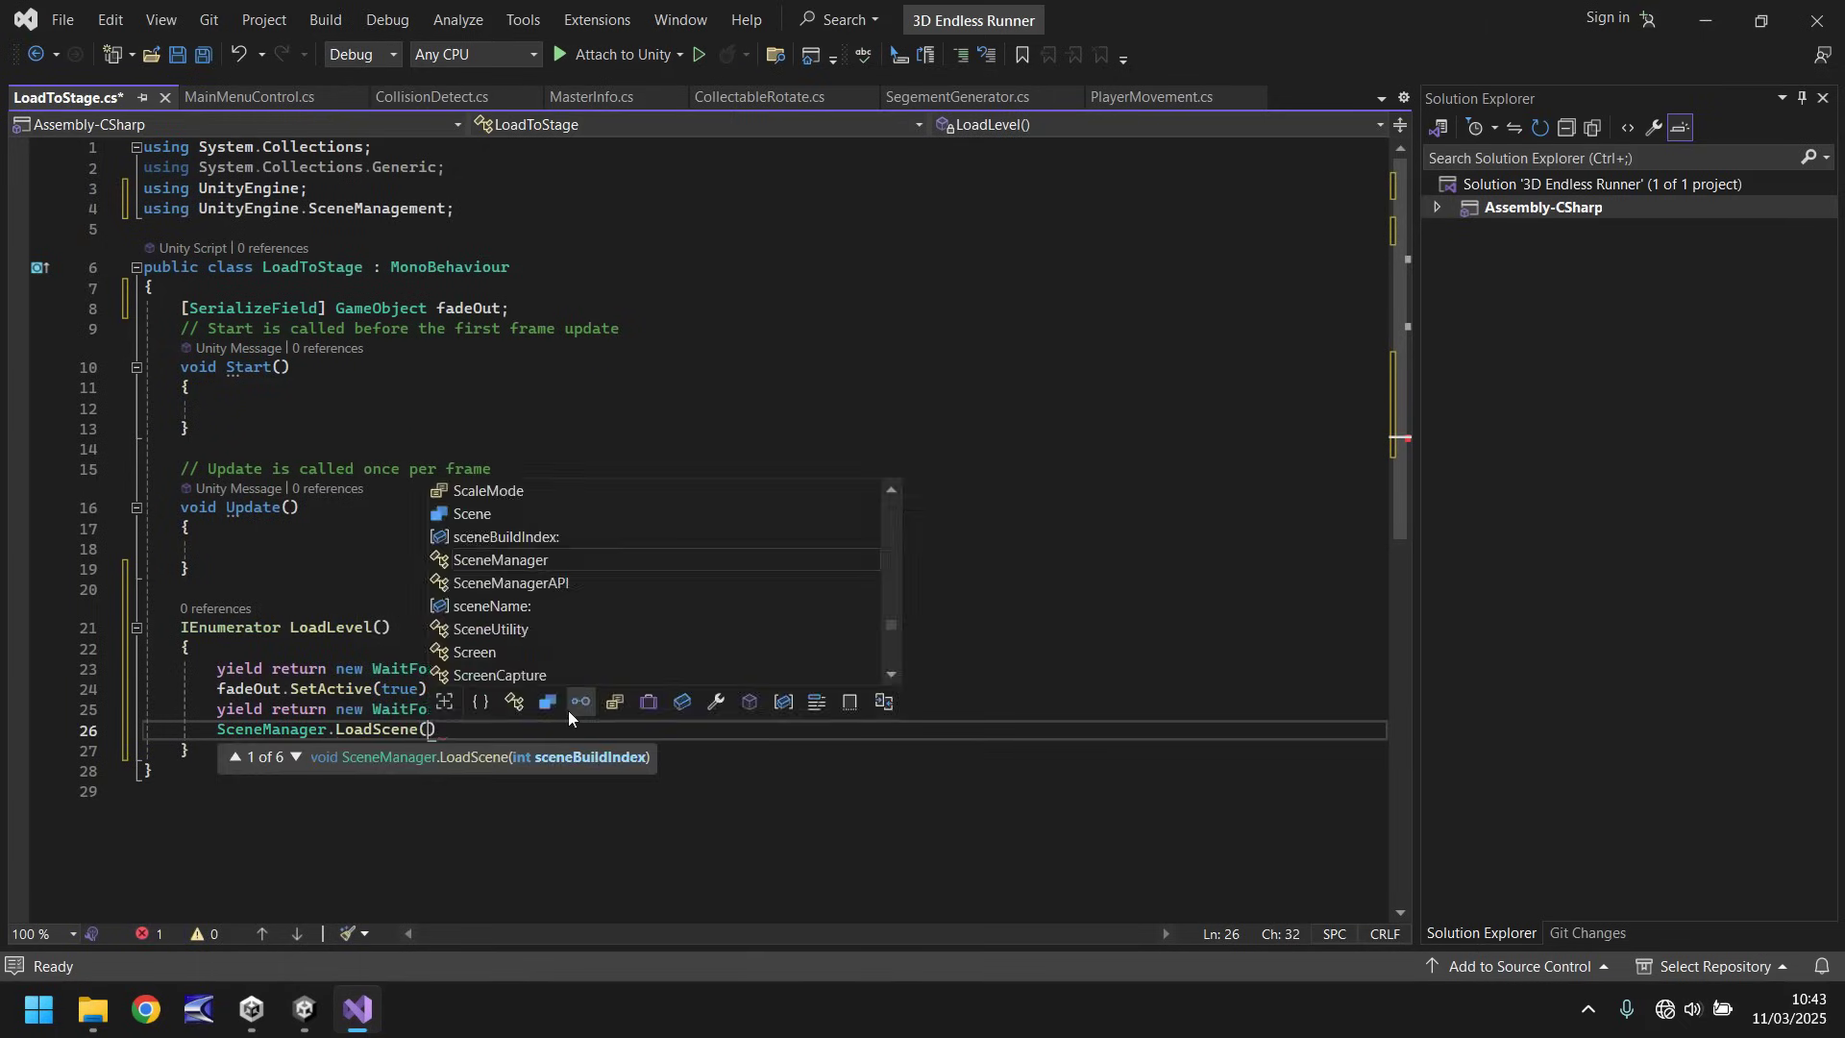
text(;)
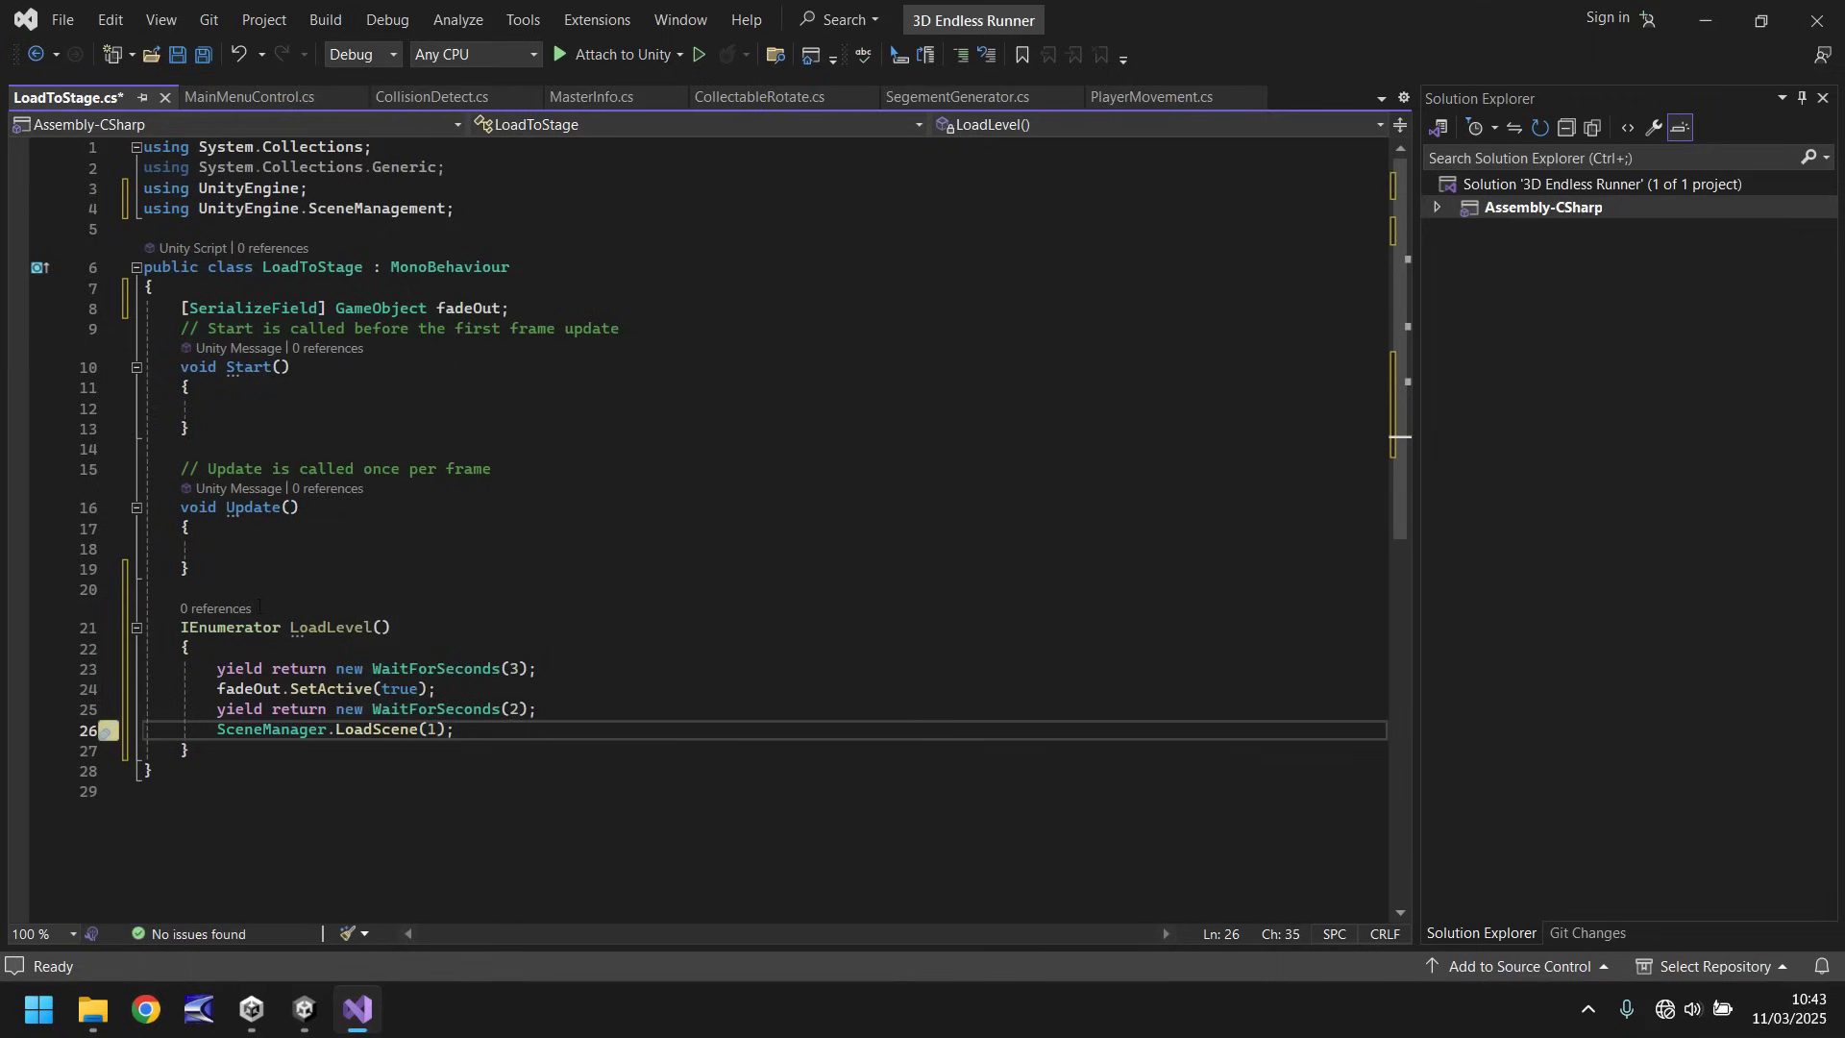
Step: Delete the empty Update() method and the comment above Start() in LoadToStage.cs
drag(194, 569, 126, 462)
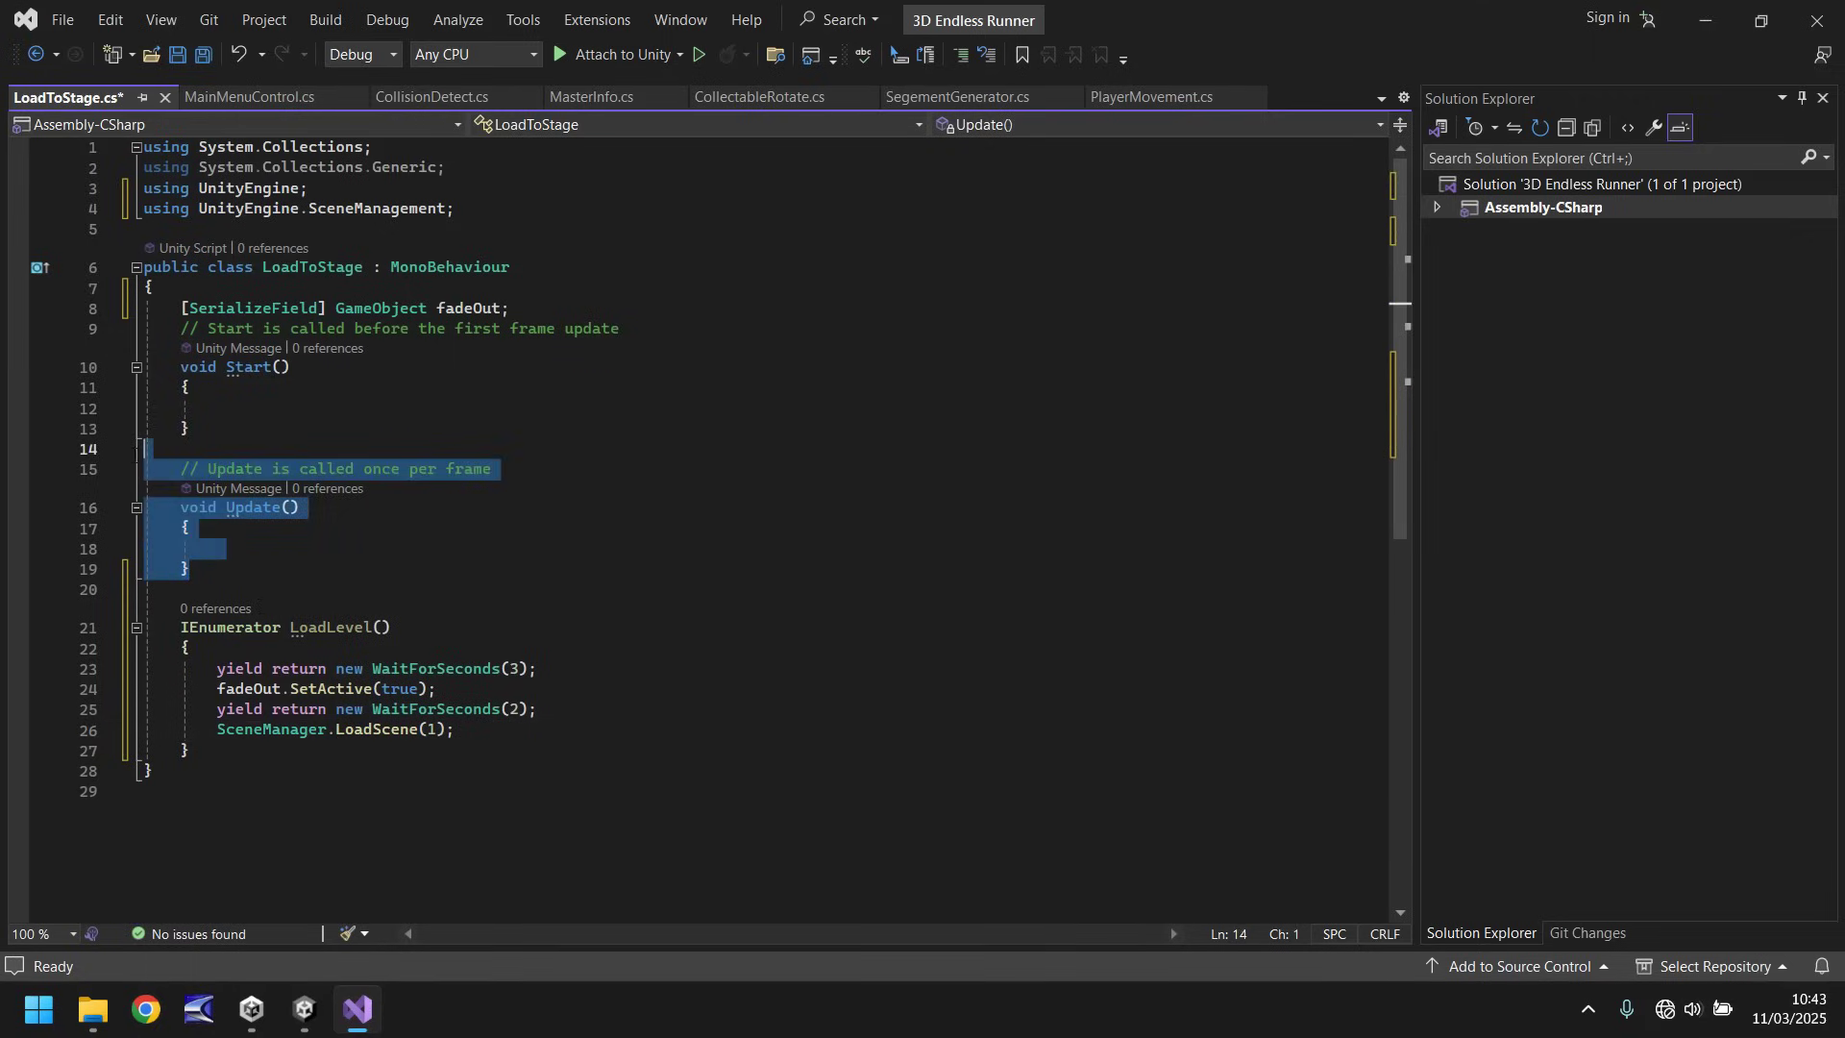
key(Delete)
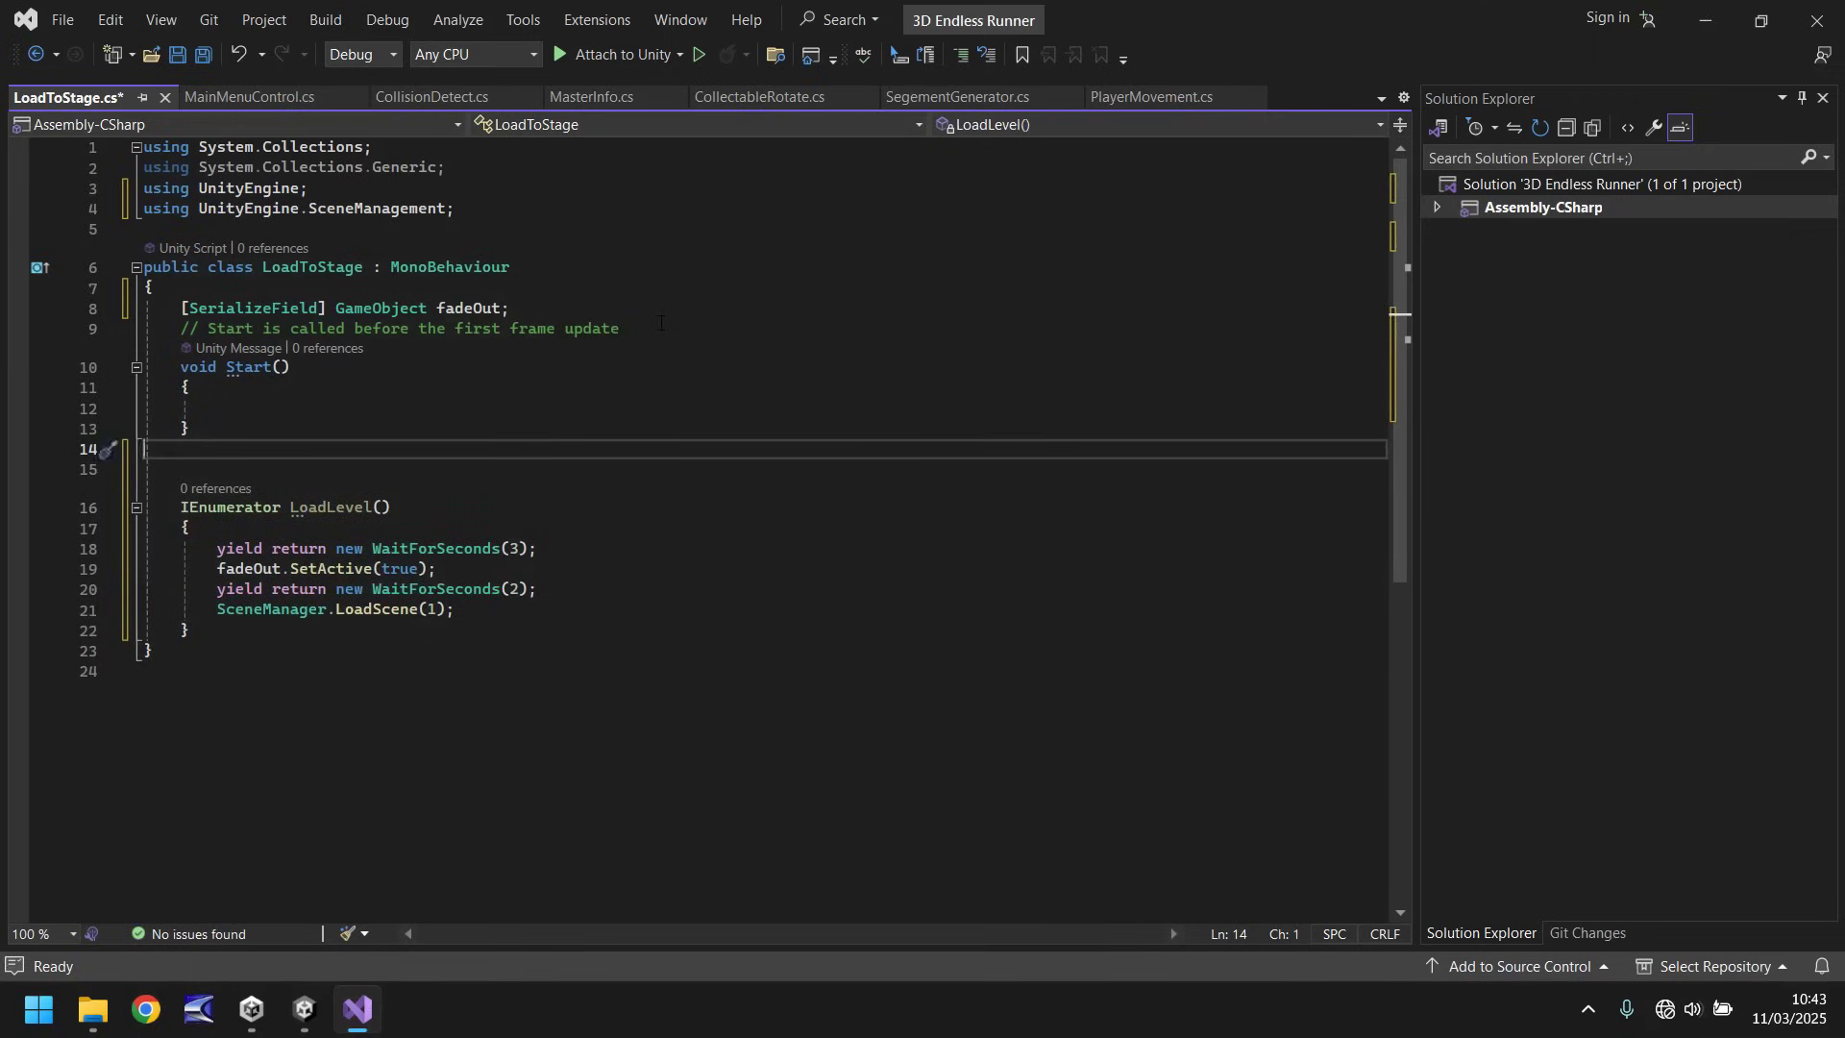
drag(620, 329, 173, 330)
key(Delete)
Step: Make Start() call StartCoroutine(LoadLevel()); and save the script
click(339, 408)
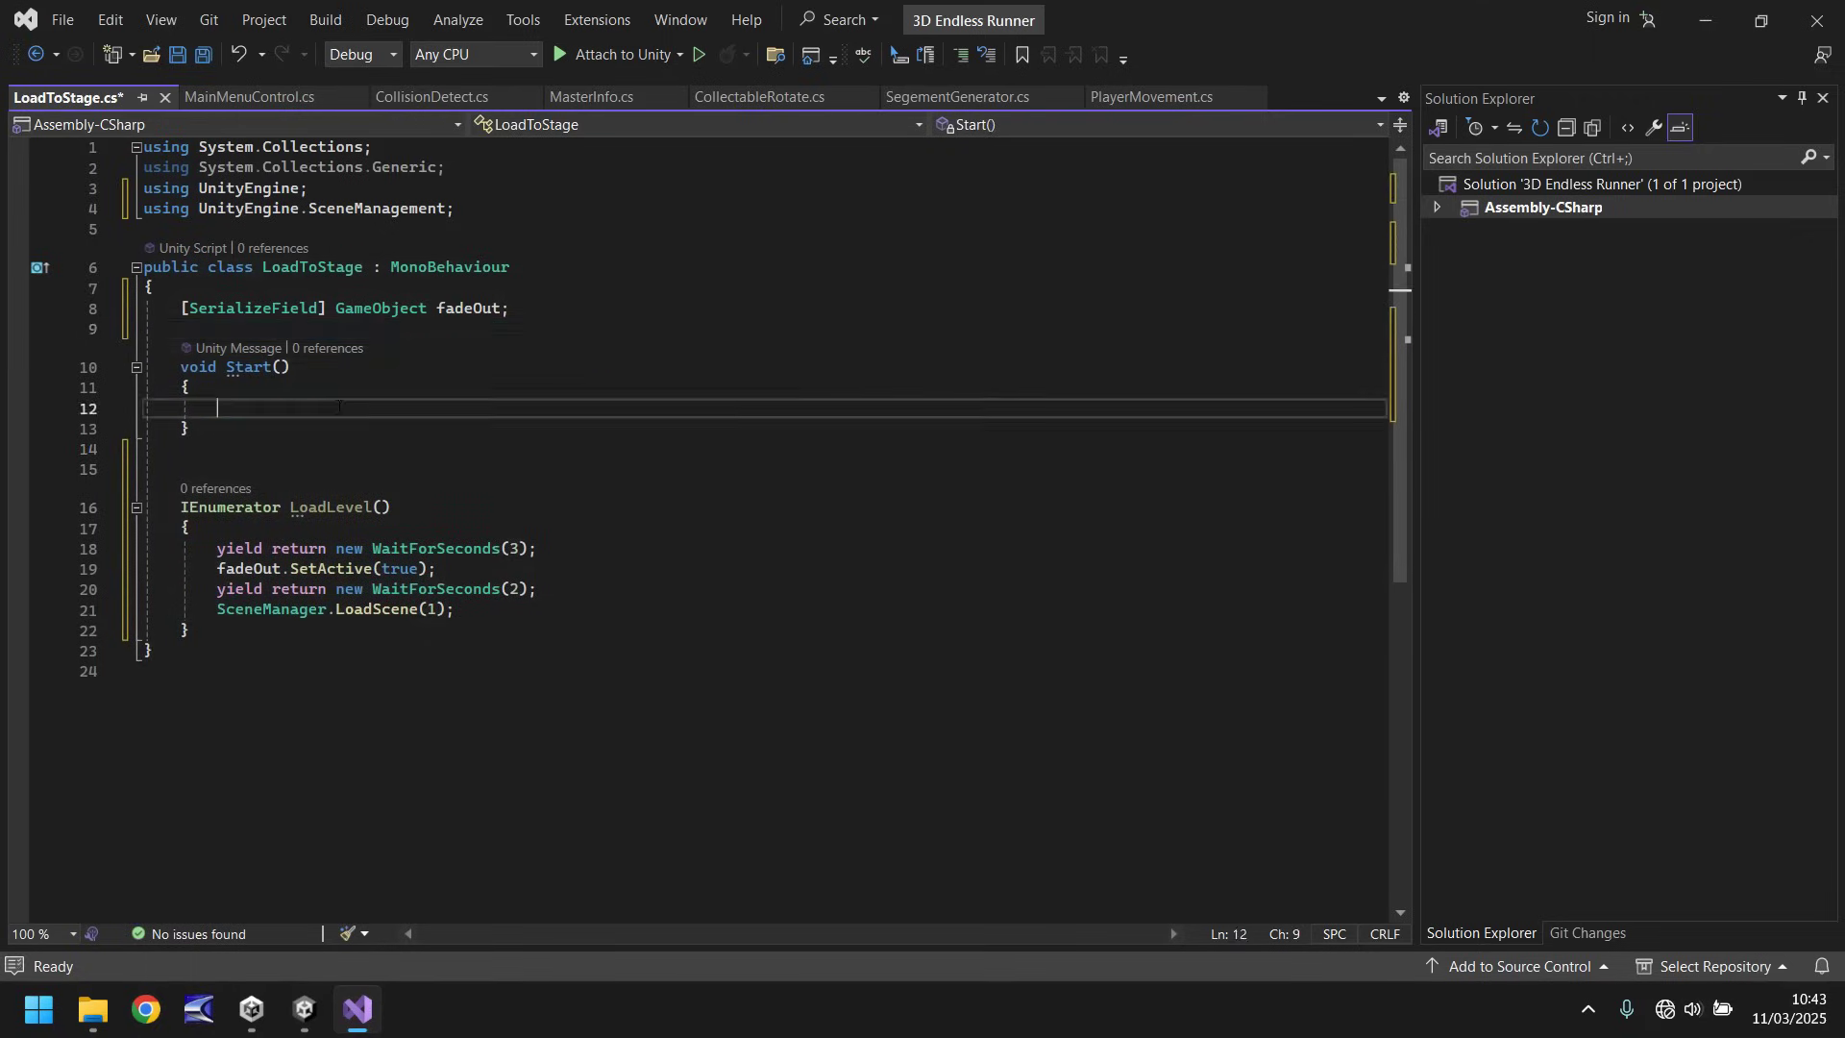
text(StartCoroutine()
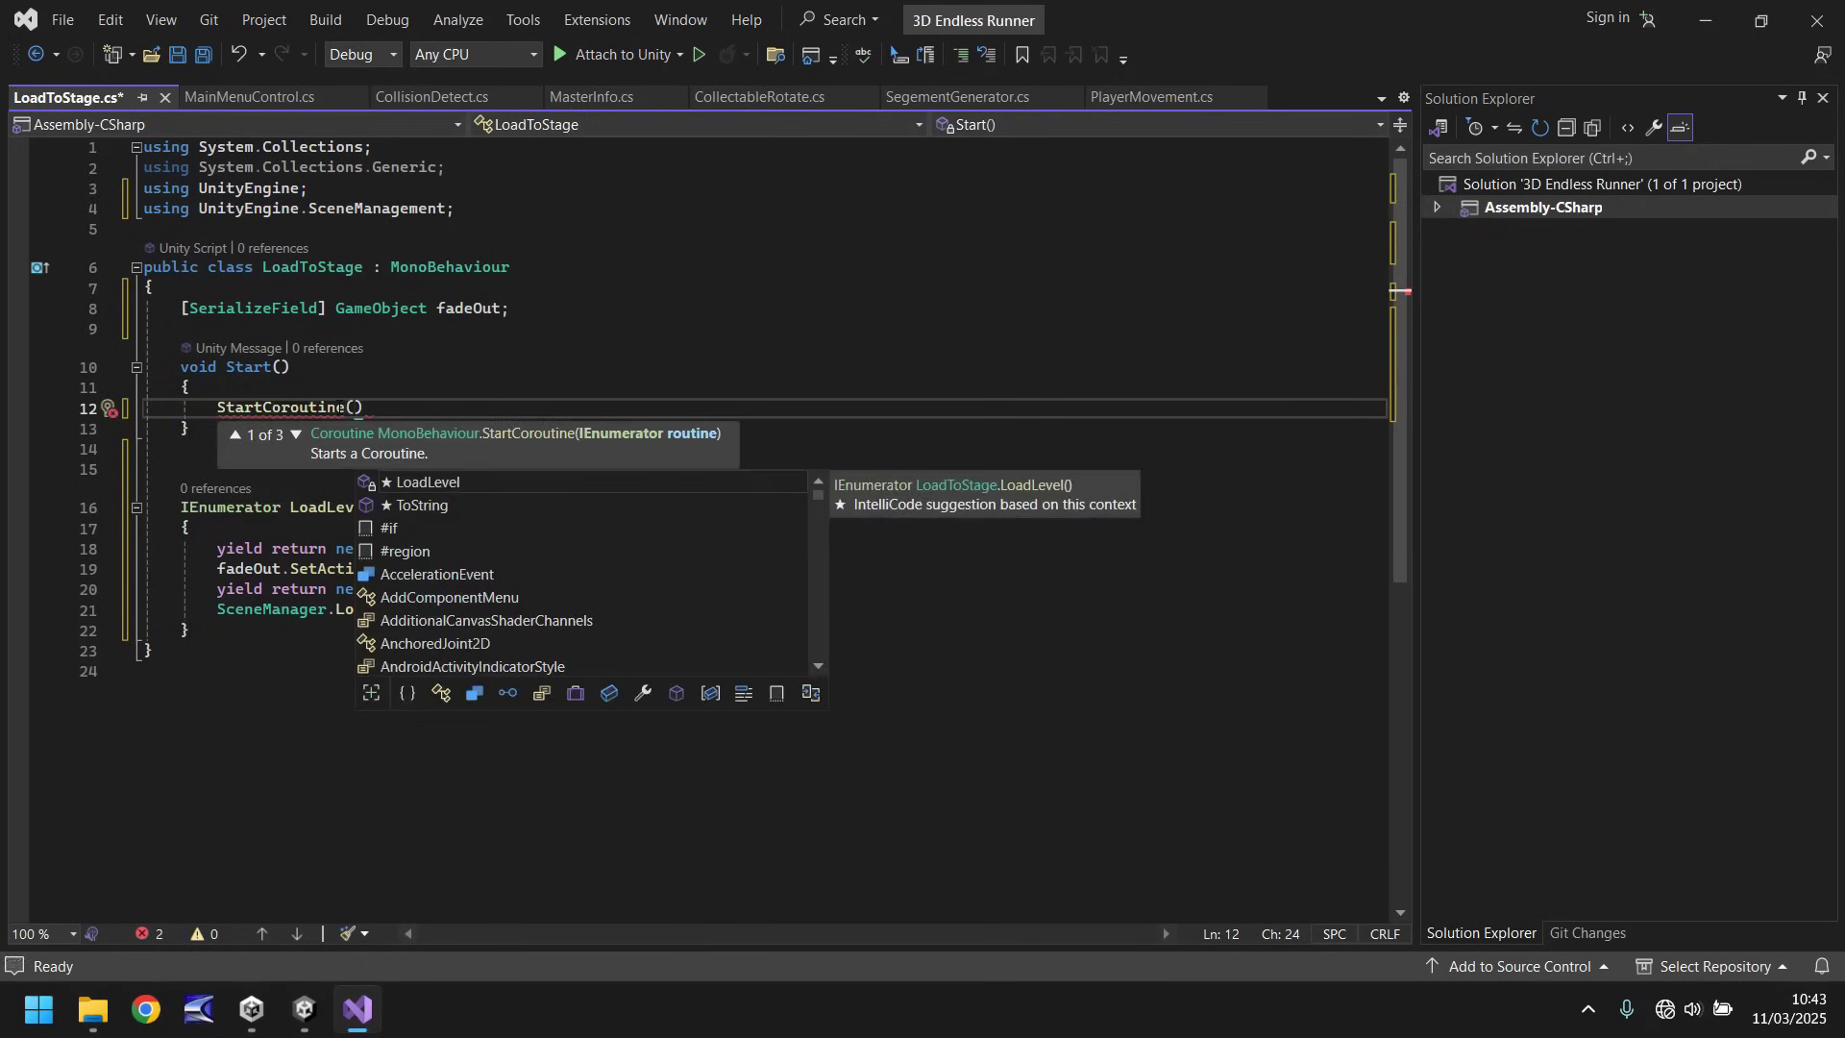
text(Load)
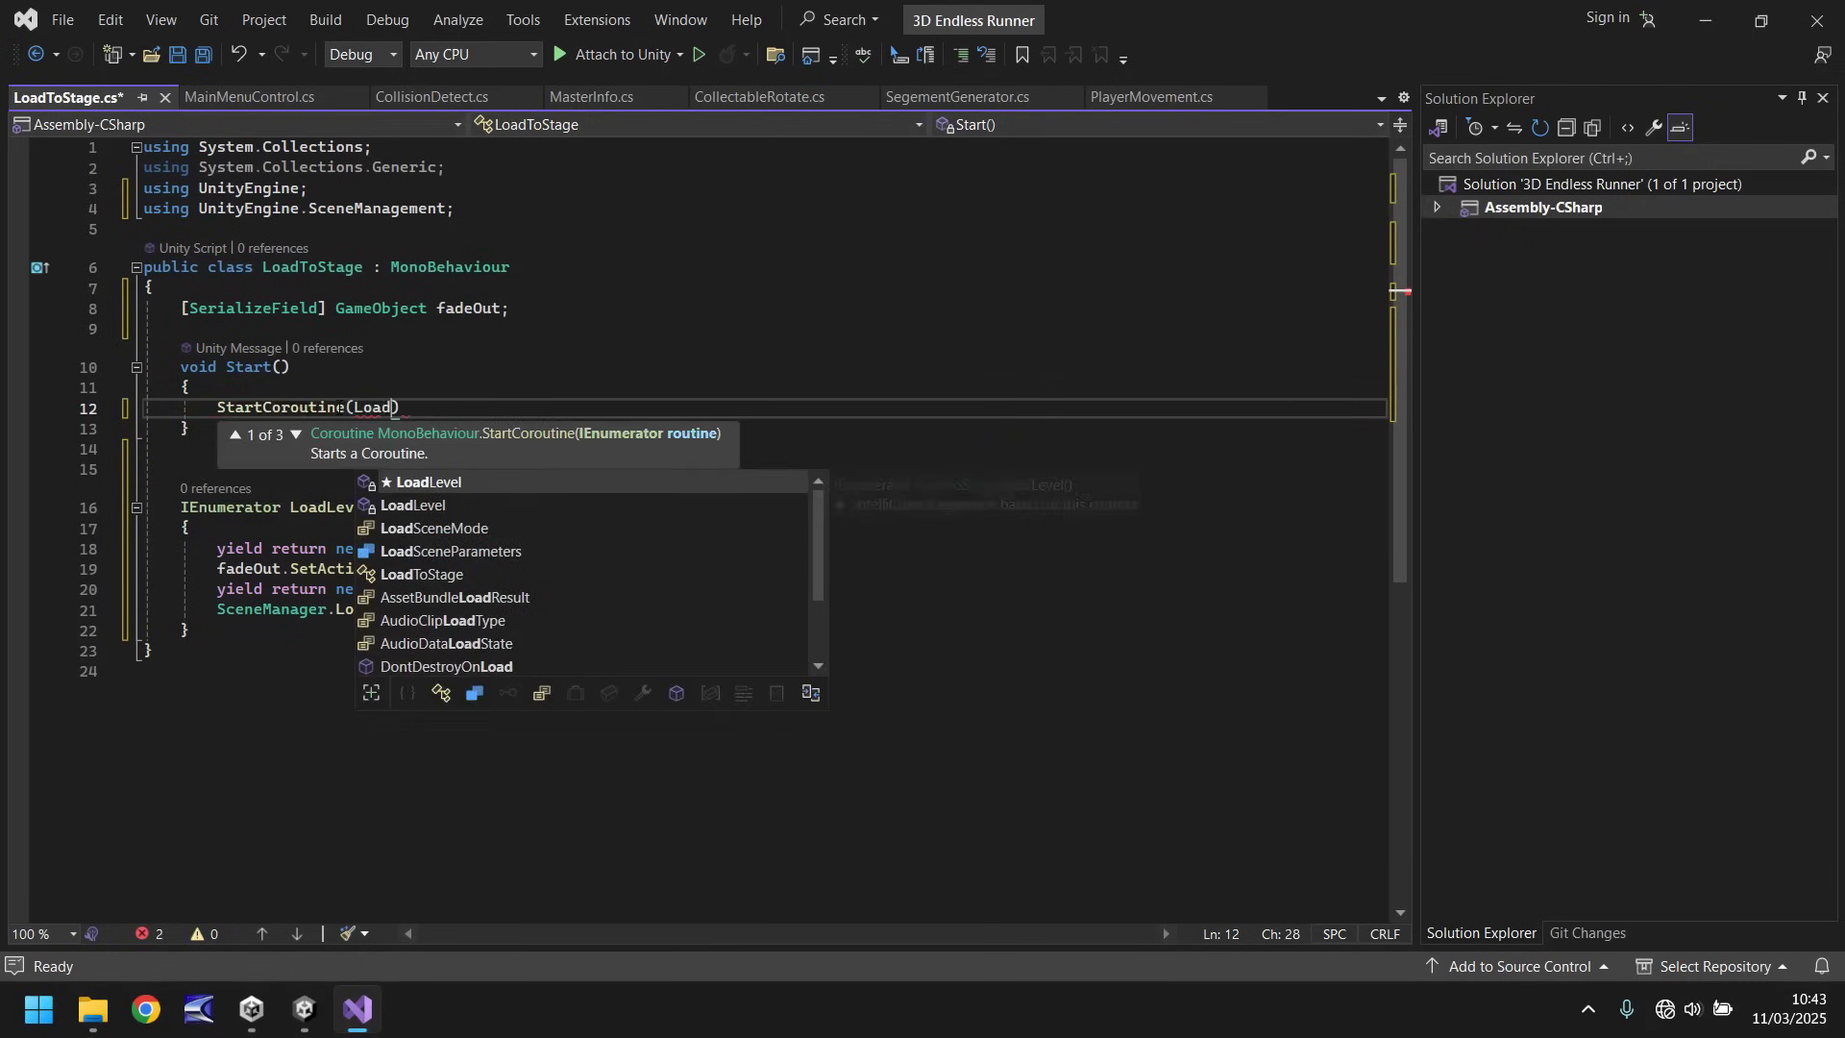
key(Tab)
text(())
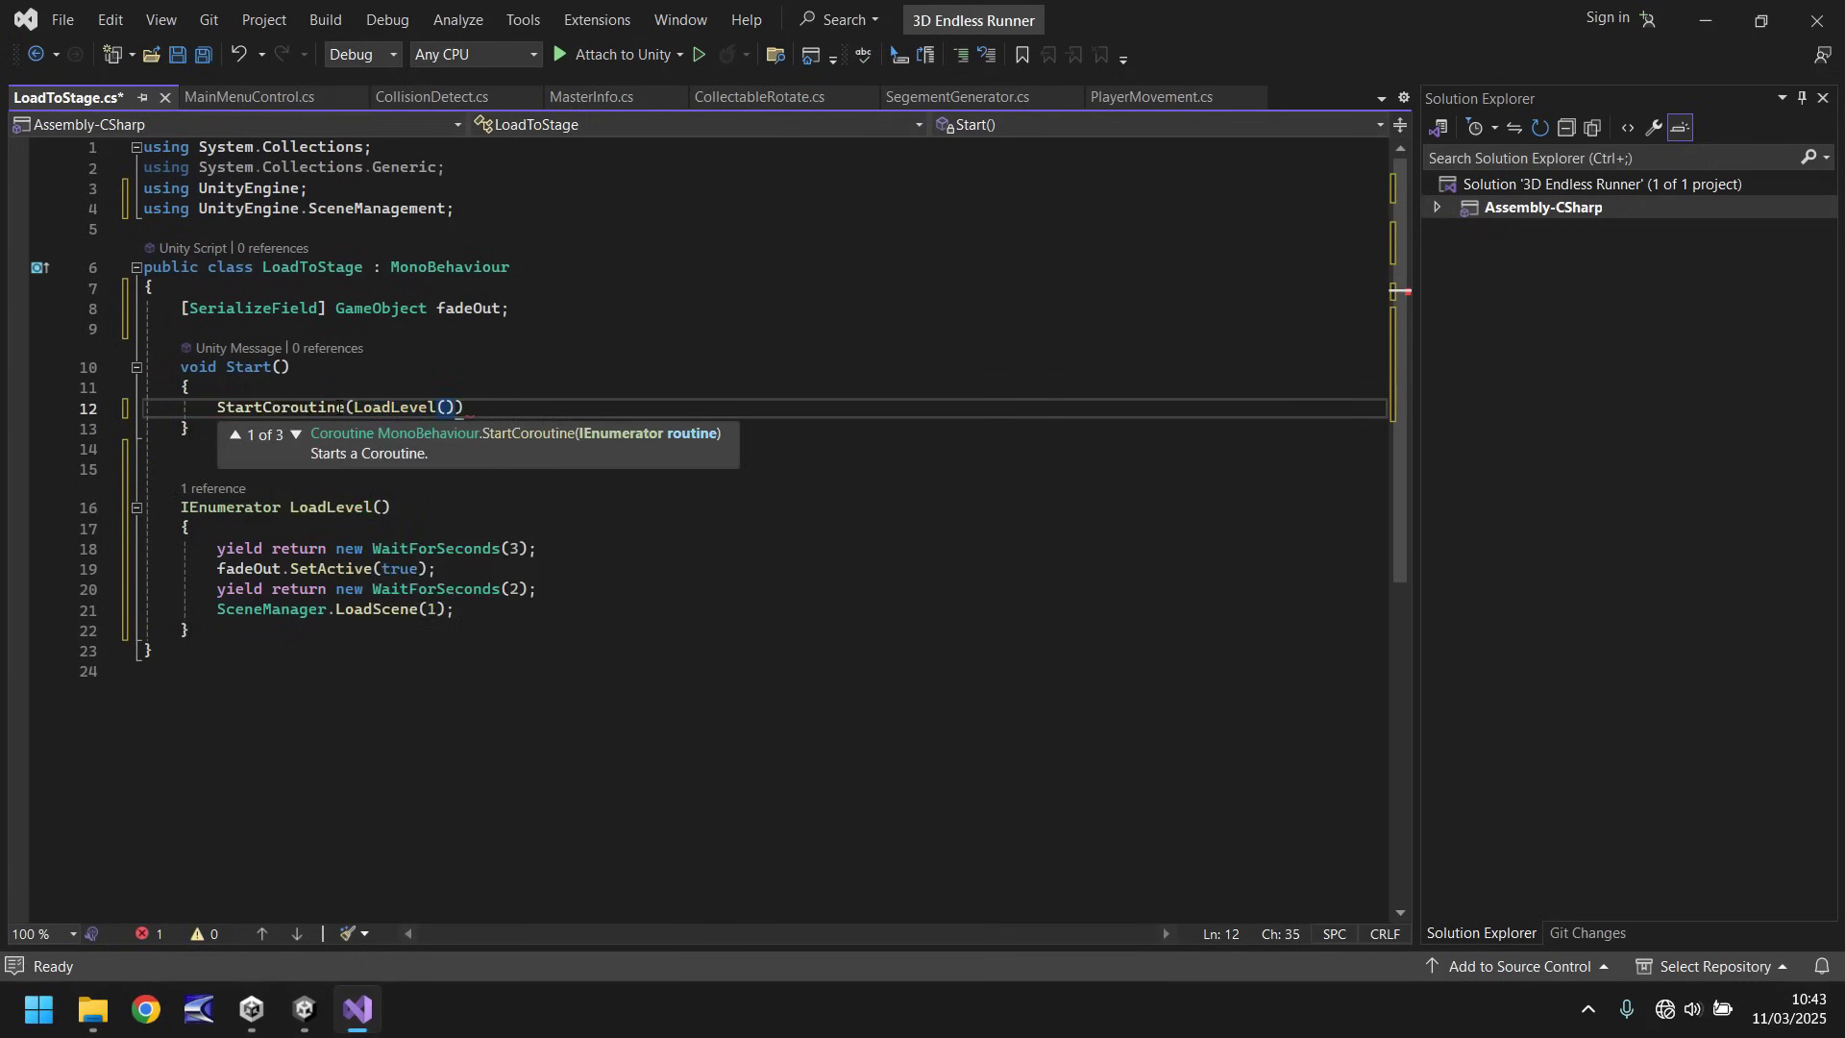
text();)
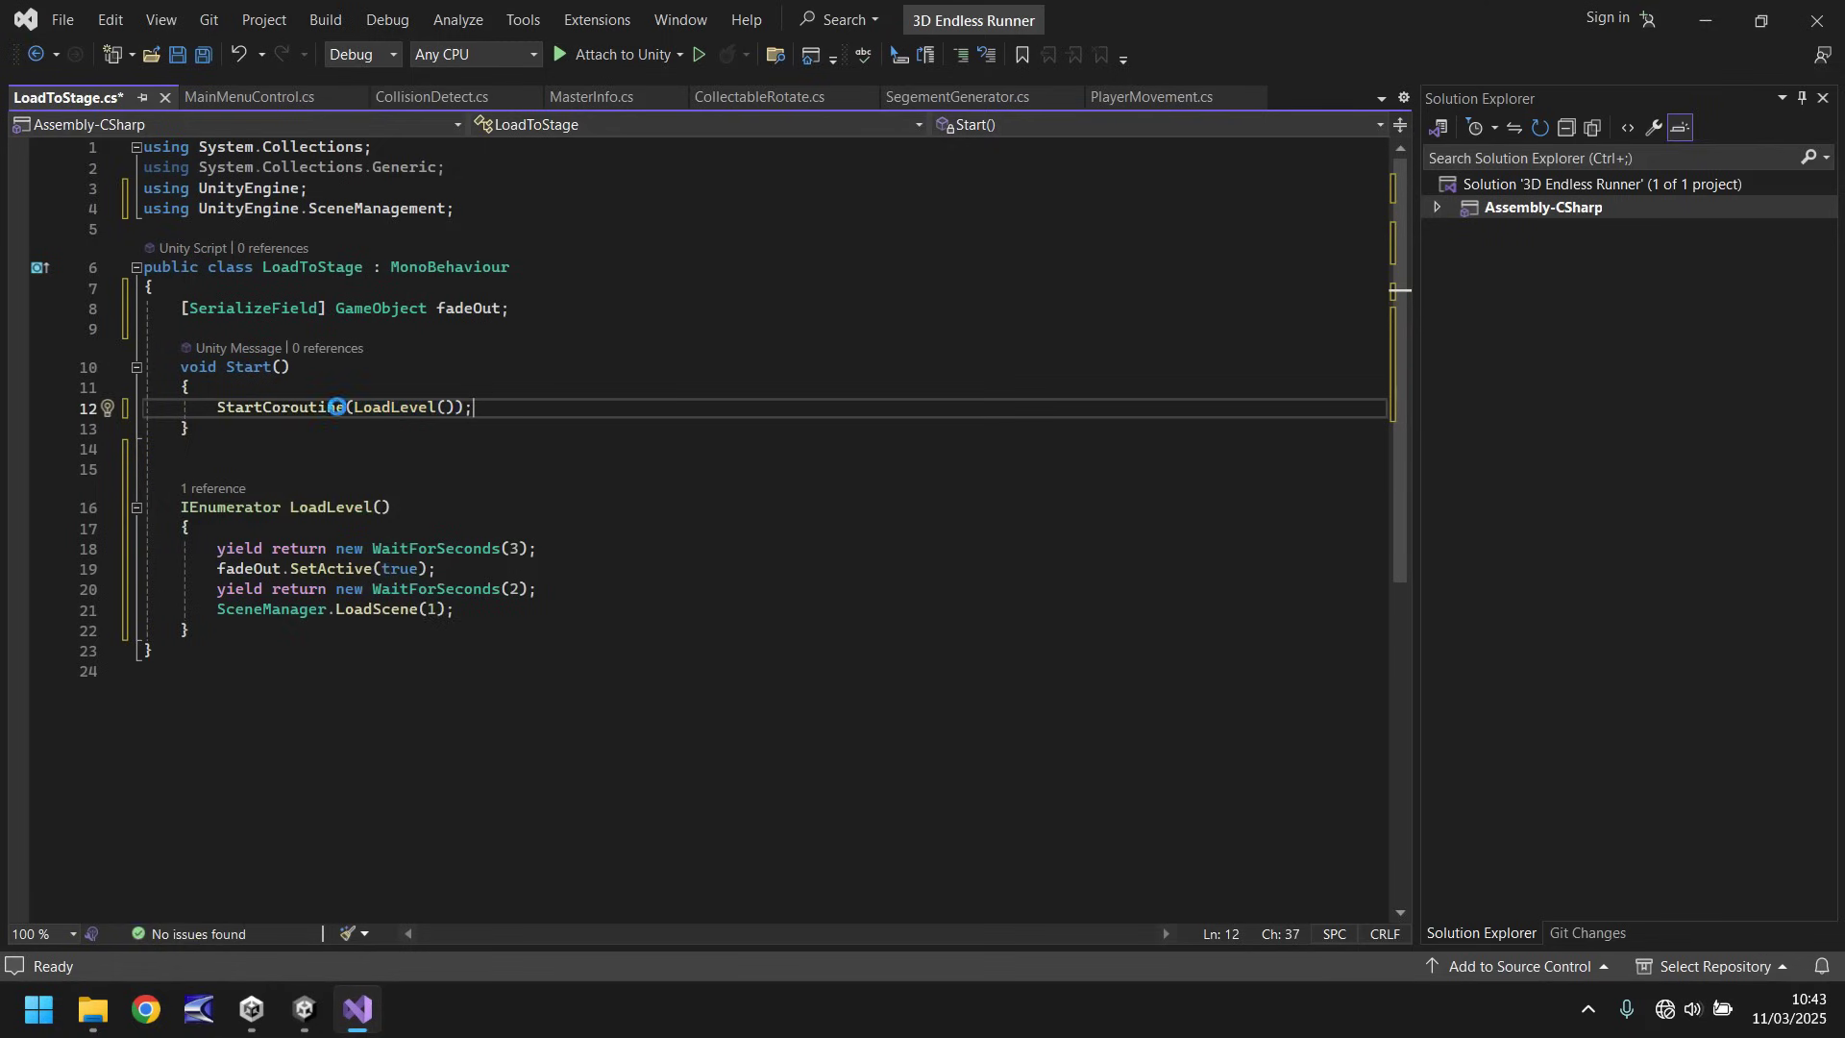
key(ctrl+s)
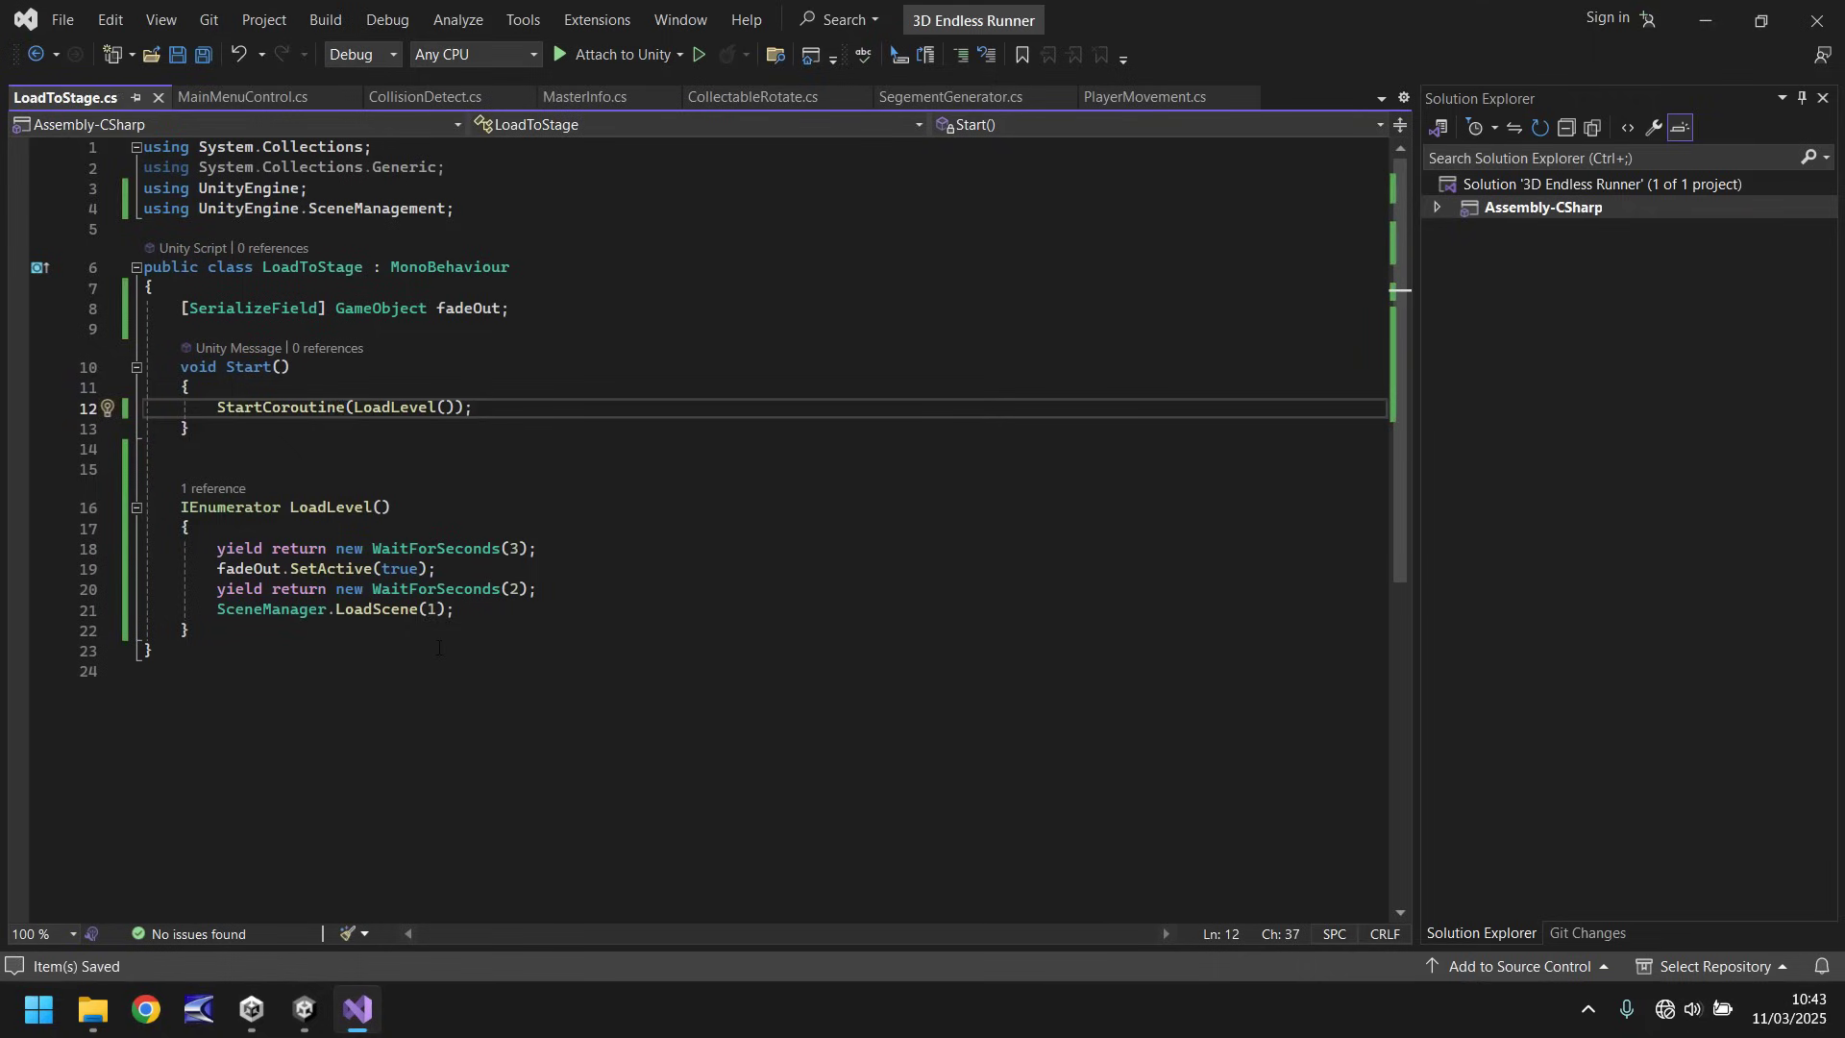
Step: Create an empty GameObject named InfoControls in the Information scene
click(303, 1007)
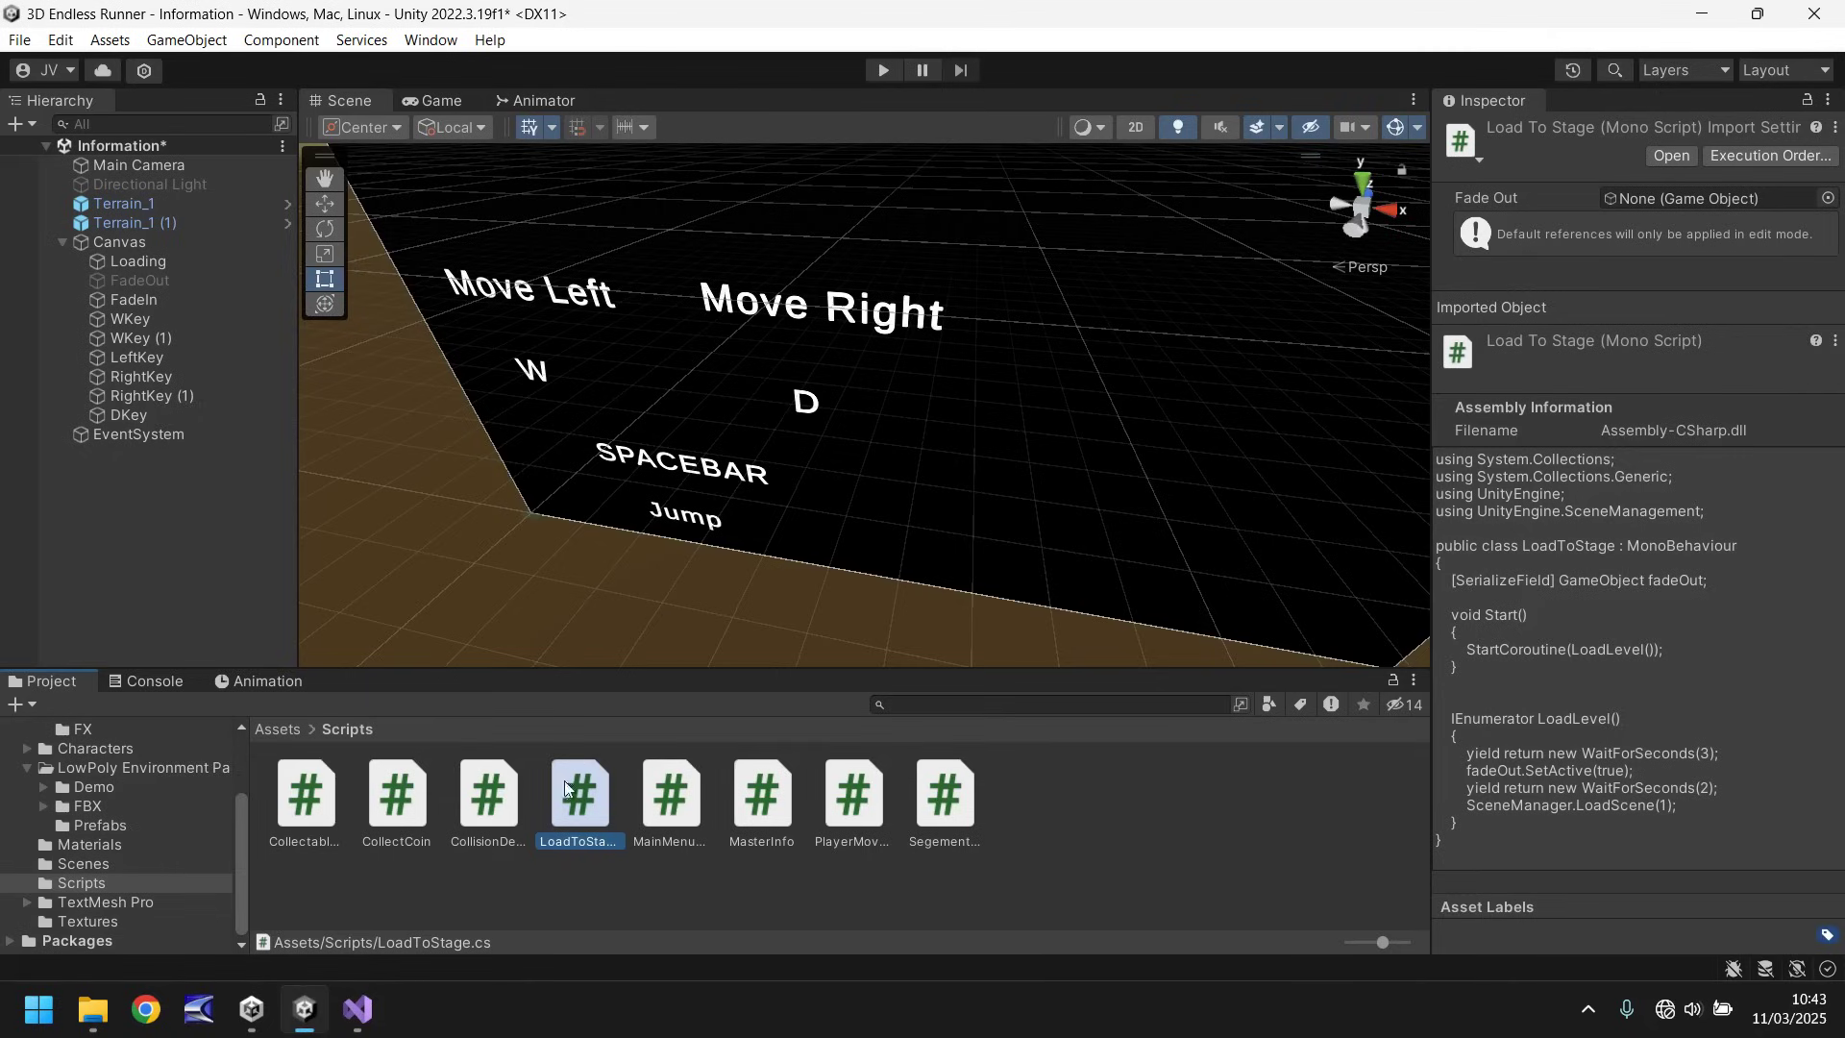
mouse_move(560, 815)
mouse_down()
mouse_move(589, 810)
mouse_move(410, 572)
mouse_move(570, 790)
mouse_up()
click(64, 242)
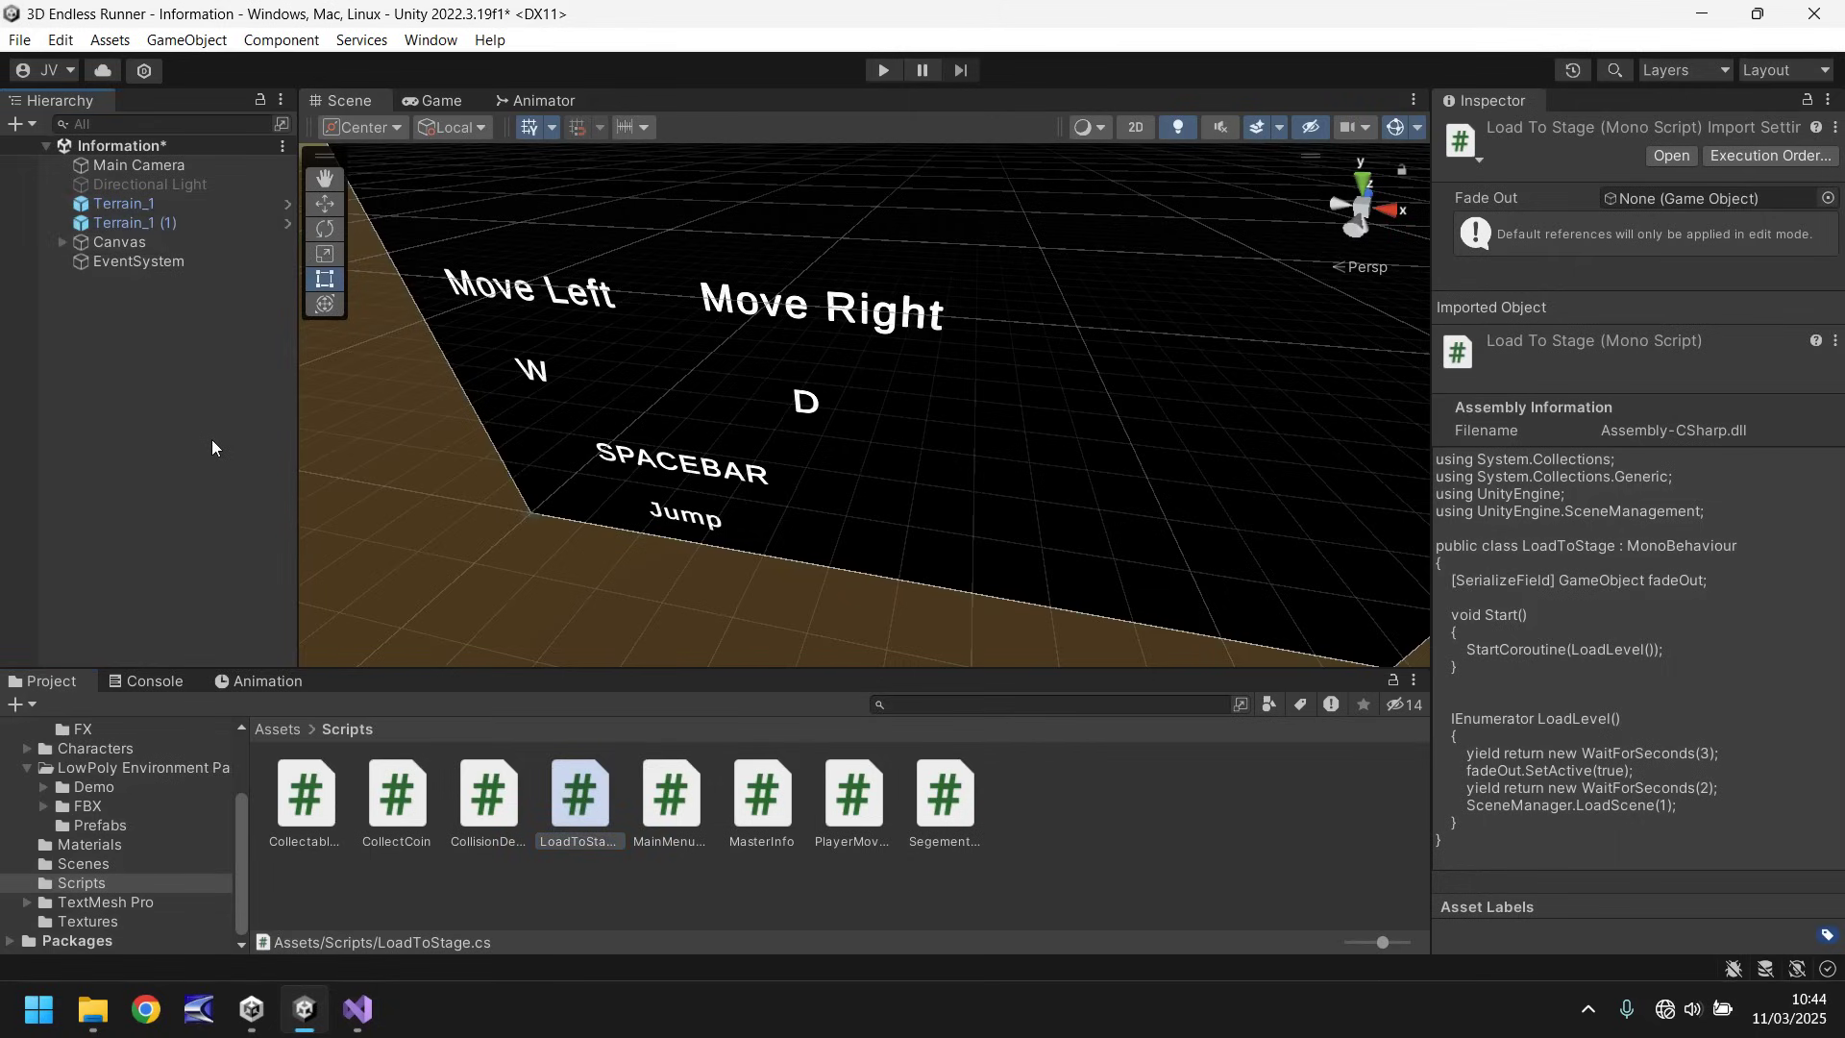
click(203, 43)
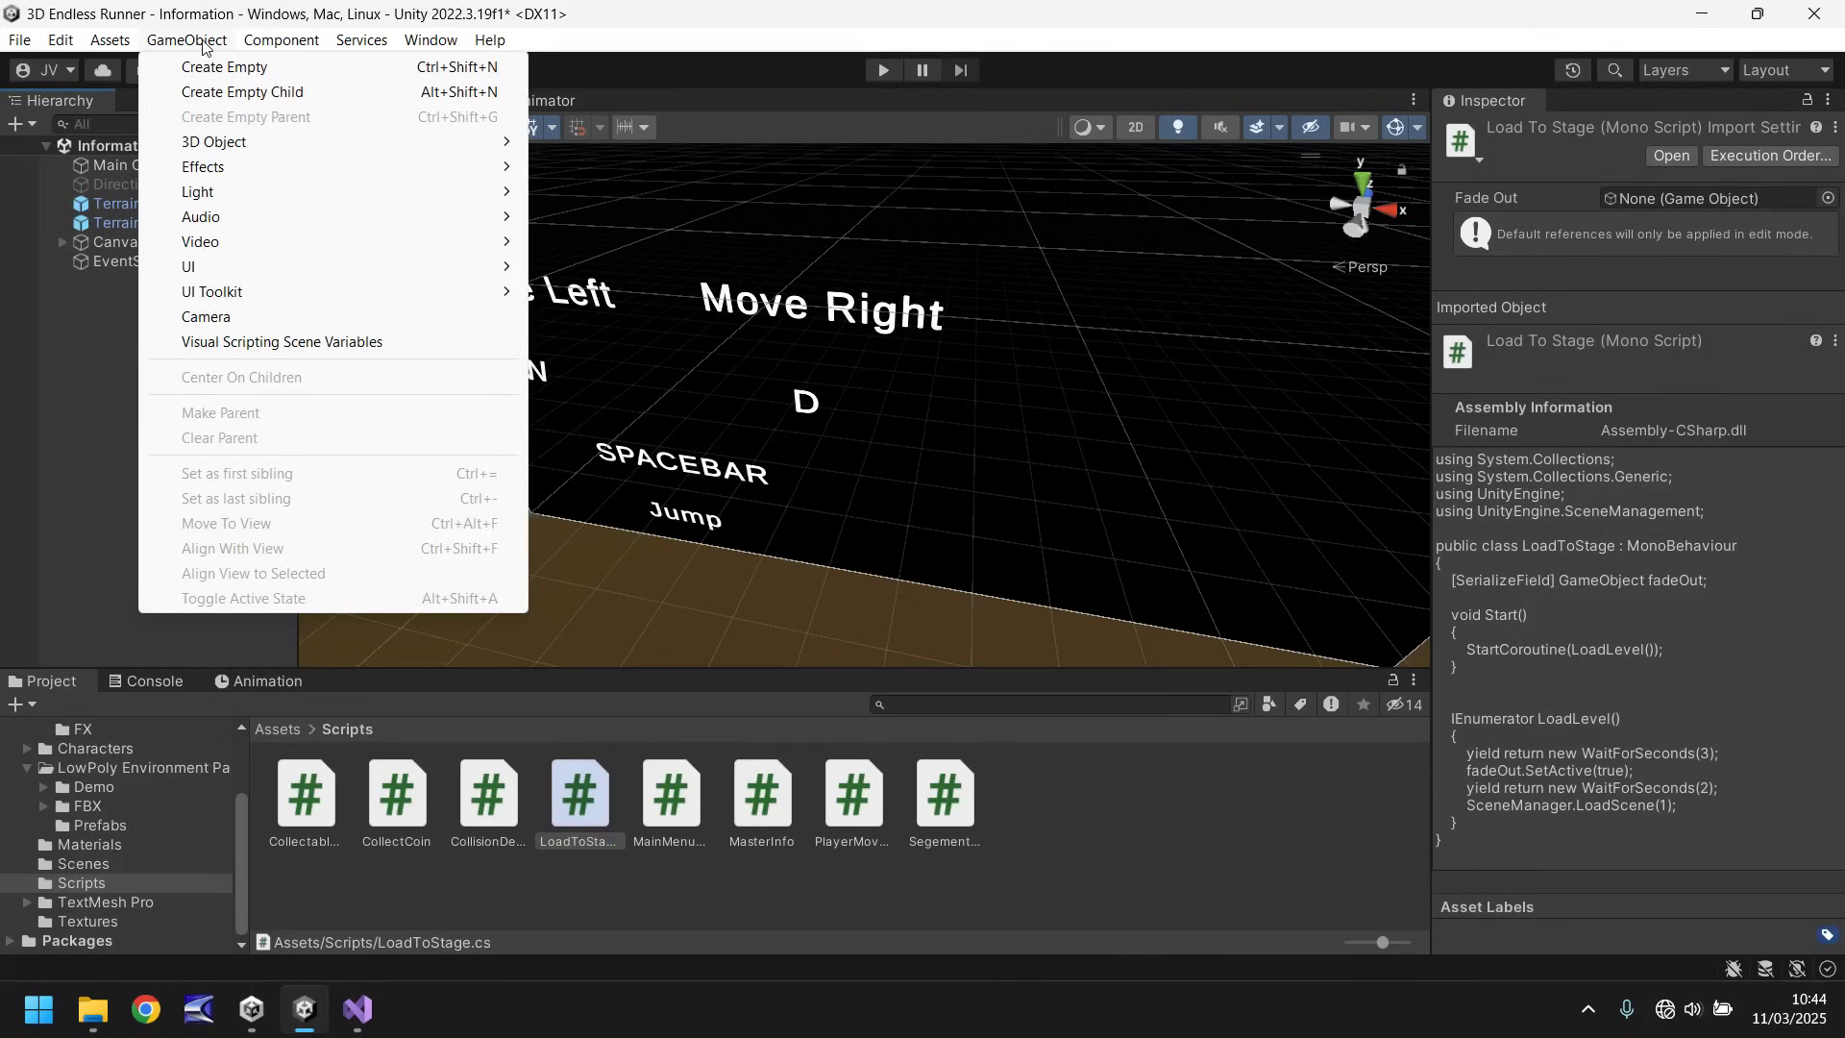
click(194, 68)
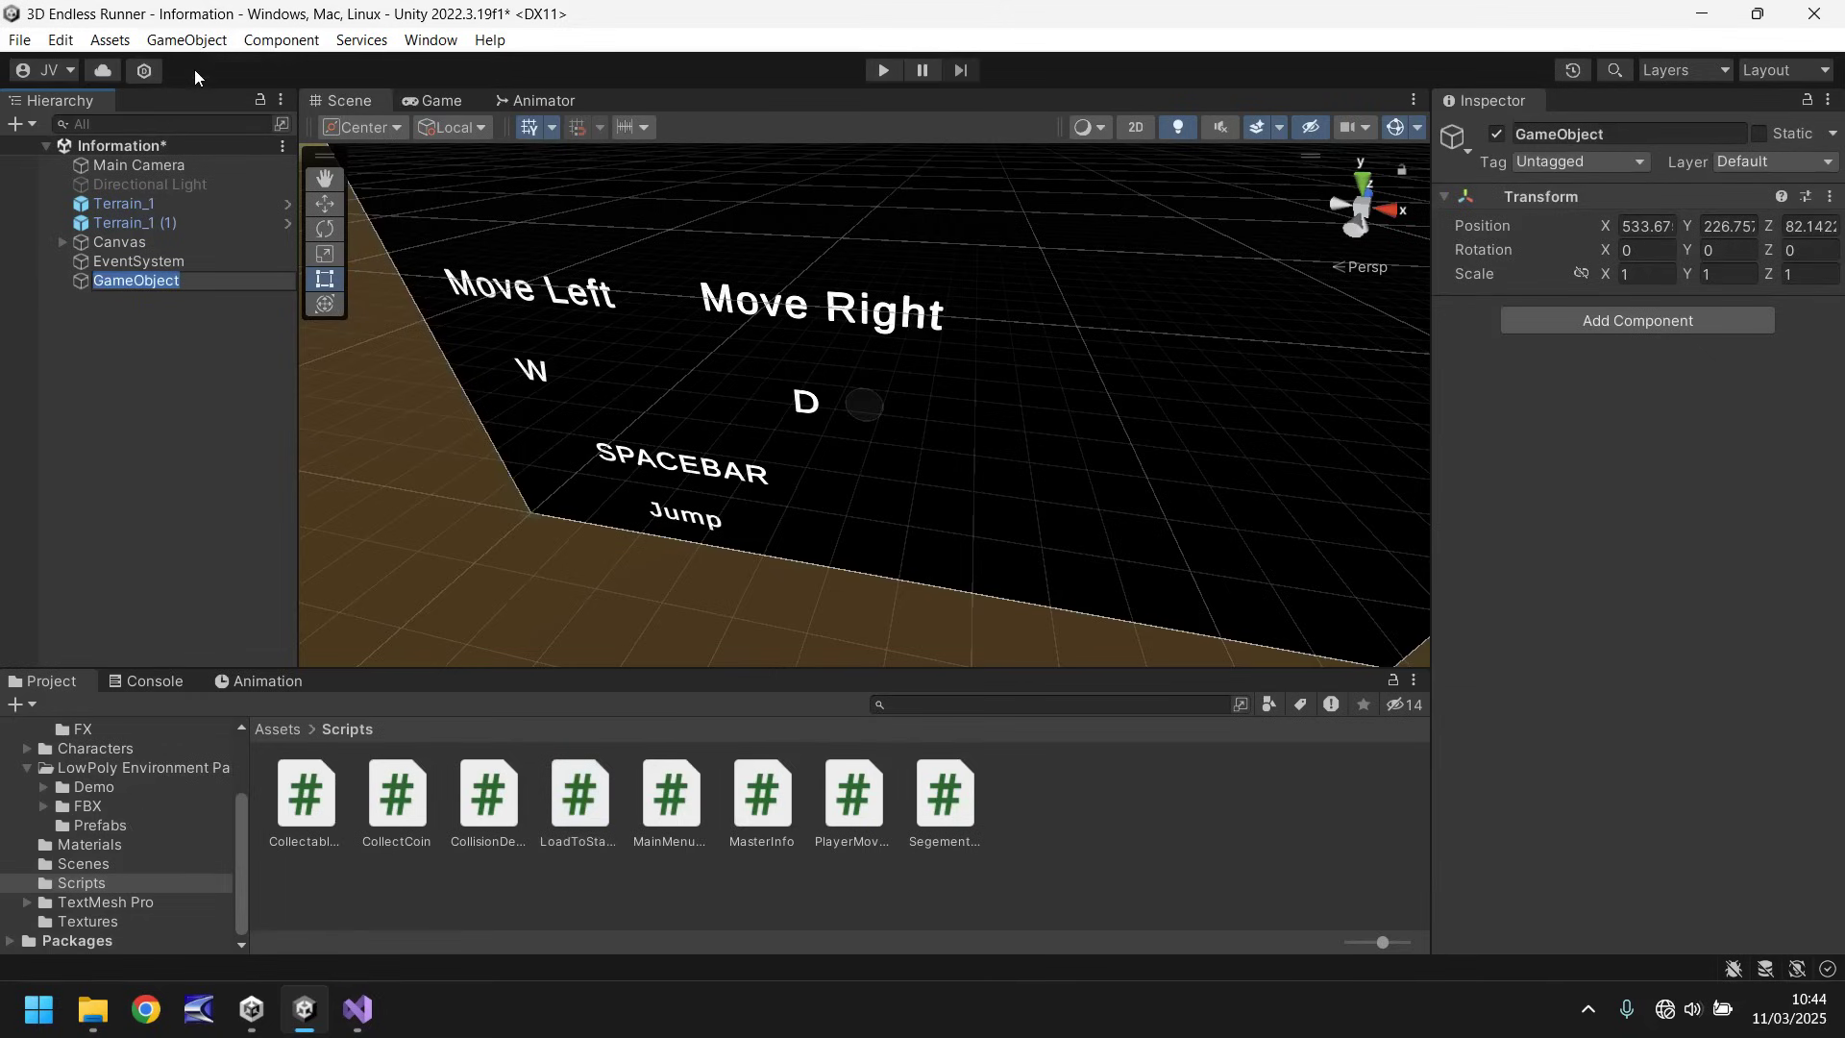
text(InfoControls)
key(Return)
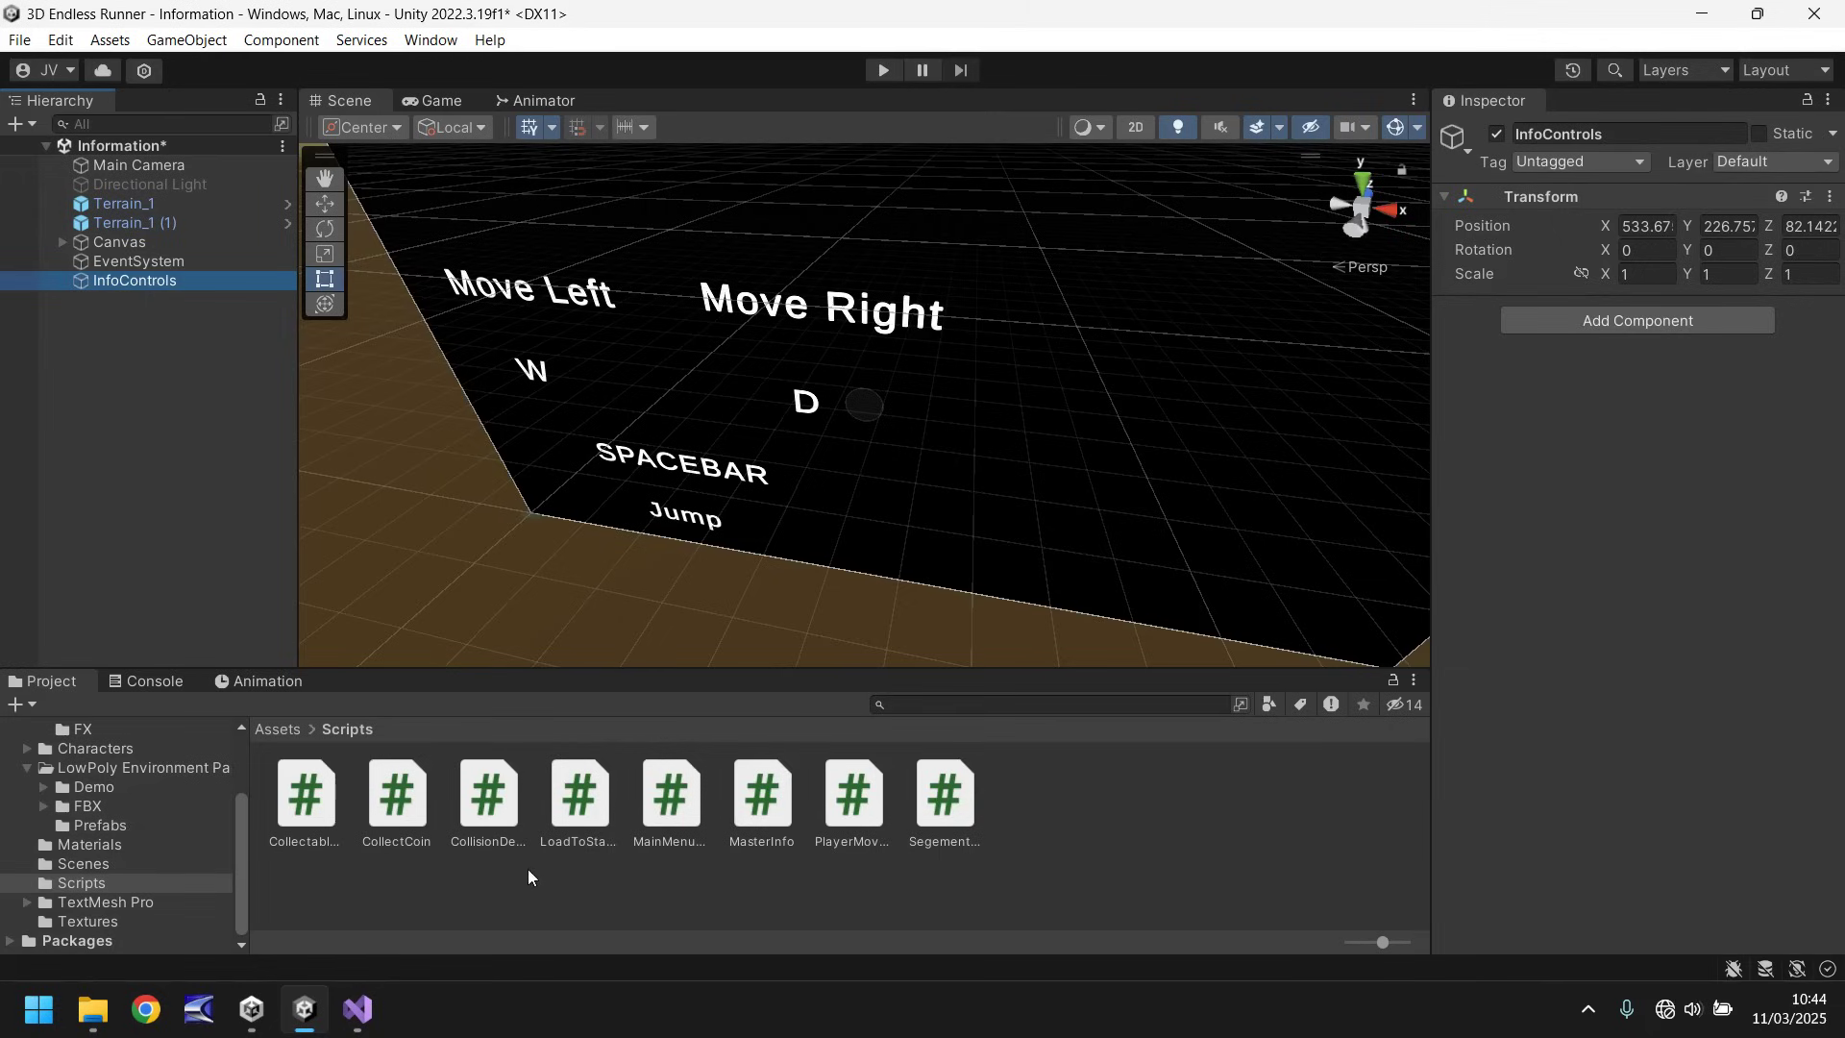
Step: Attach LoadToStage to InfoControls with FadeOut as its Fade Out, and save the scene
drag(550, 813, 119, 279)
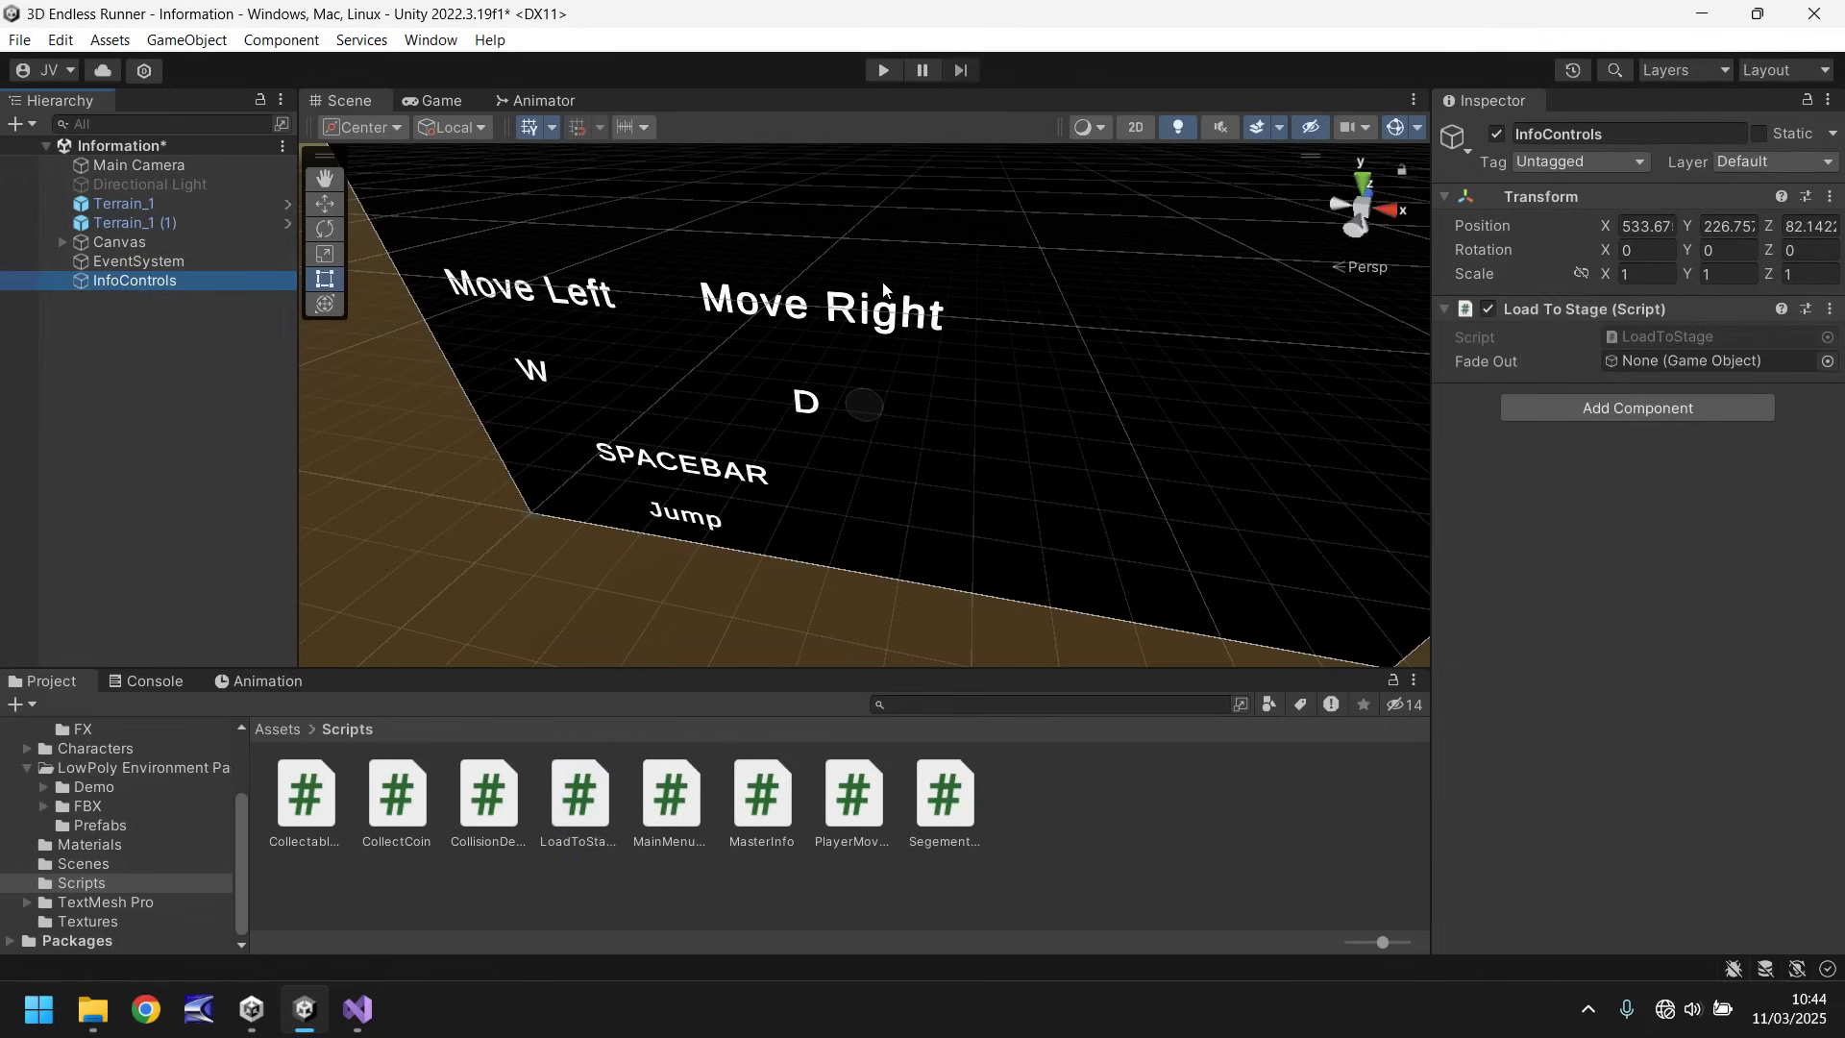
click(62, 242)
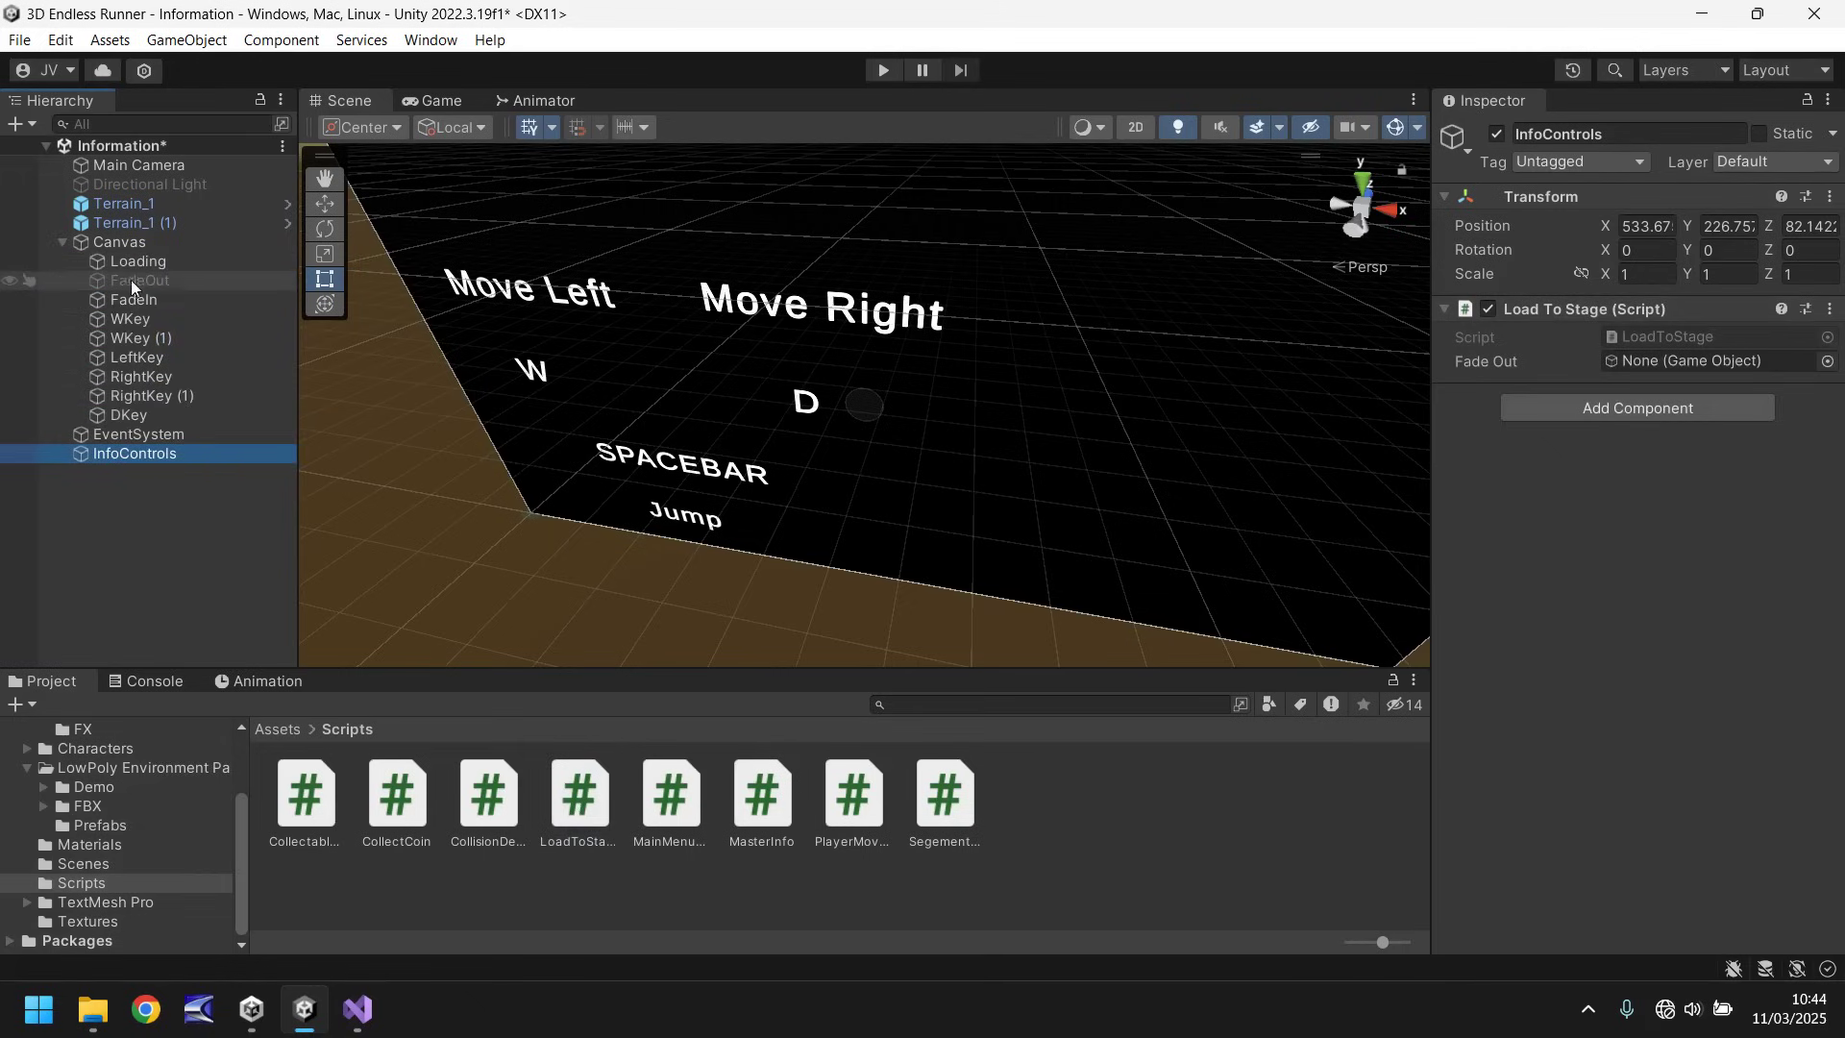
drag(132, 285, 1709, 369)
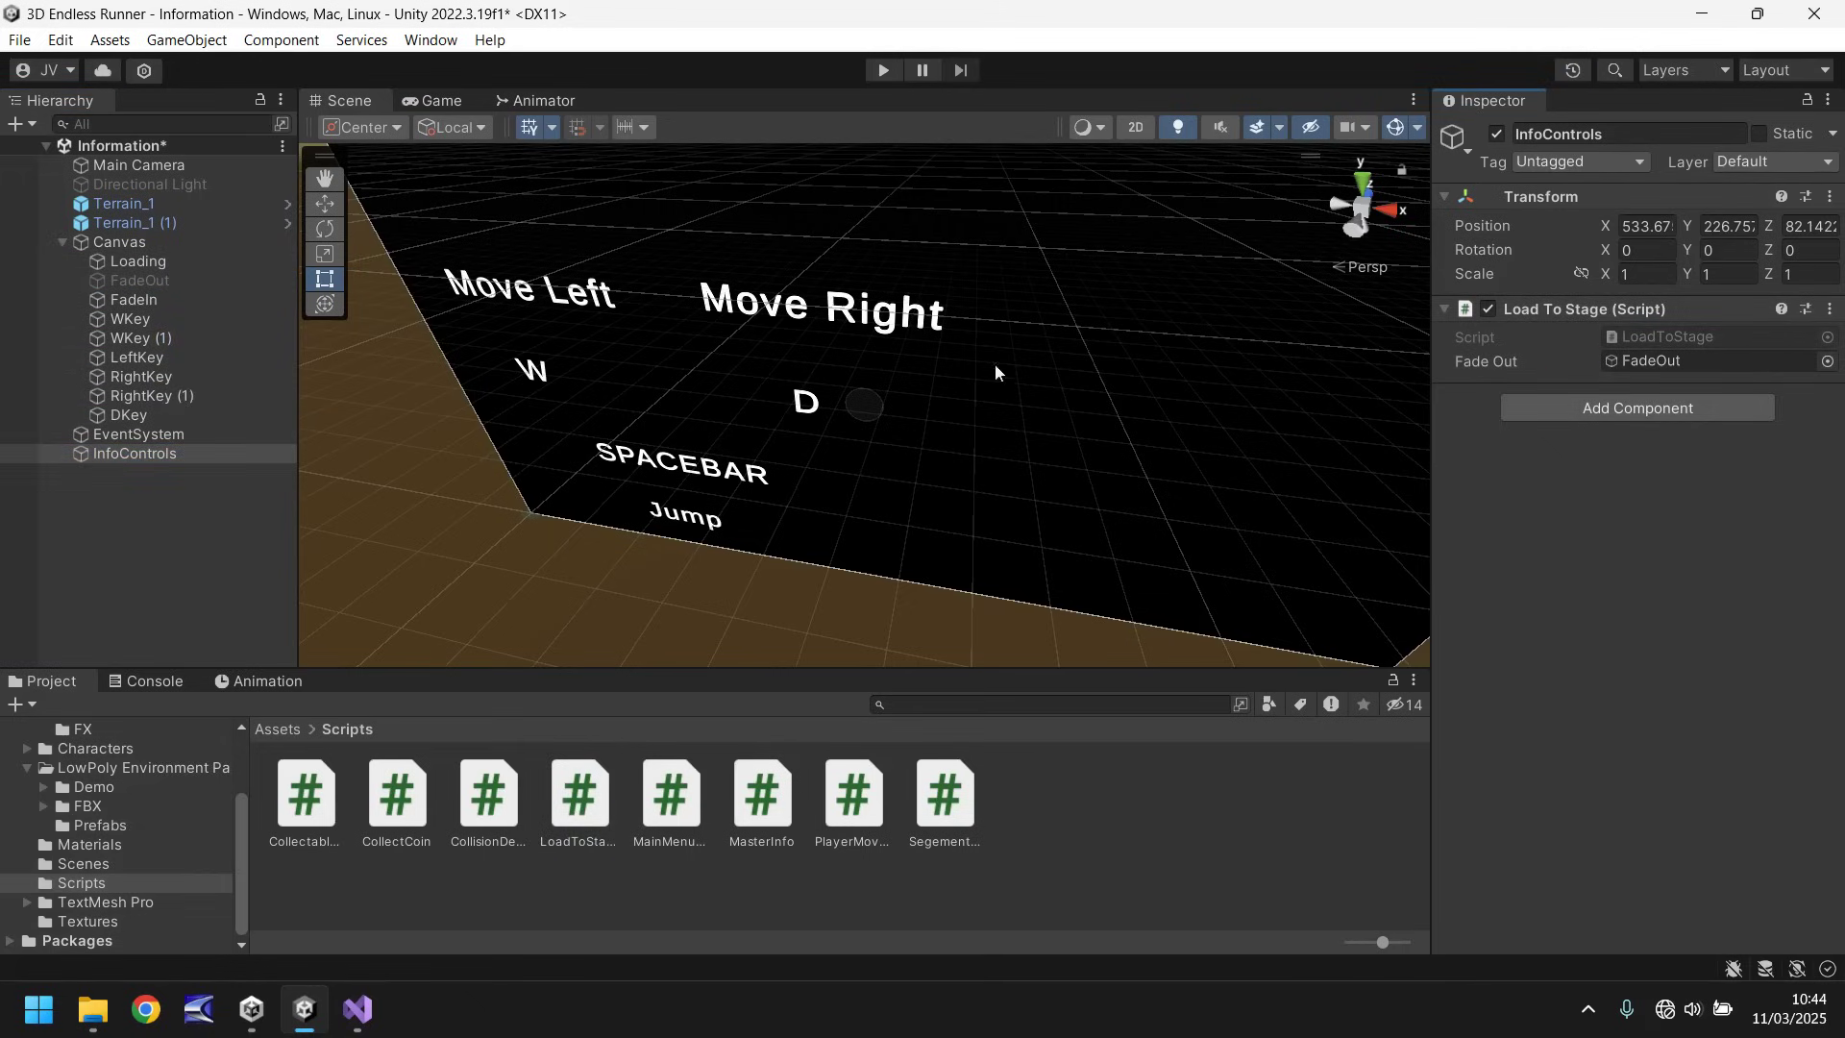
key(ctrl+s)
Step: Play-test the scene, then move FadeOut below DKey under Canvas and save
click(883, 75)
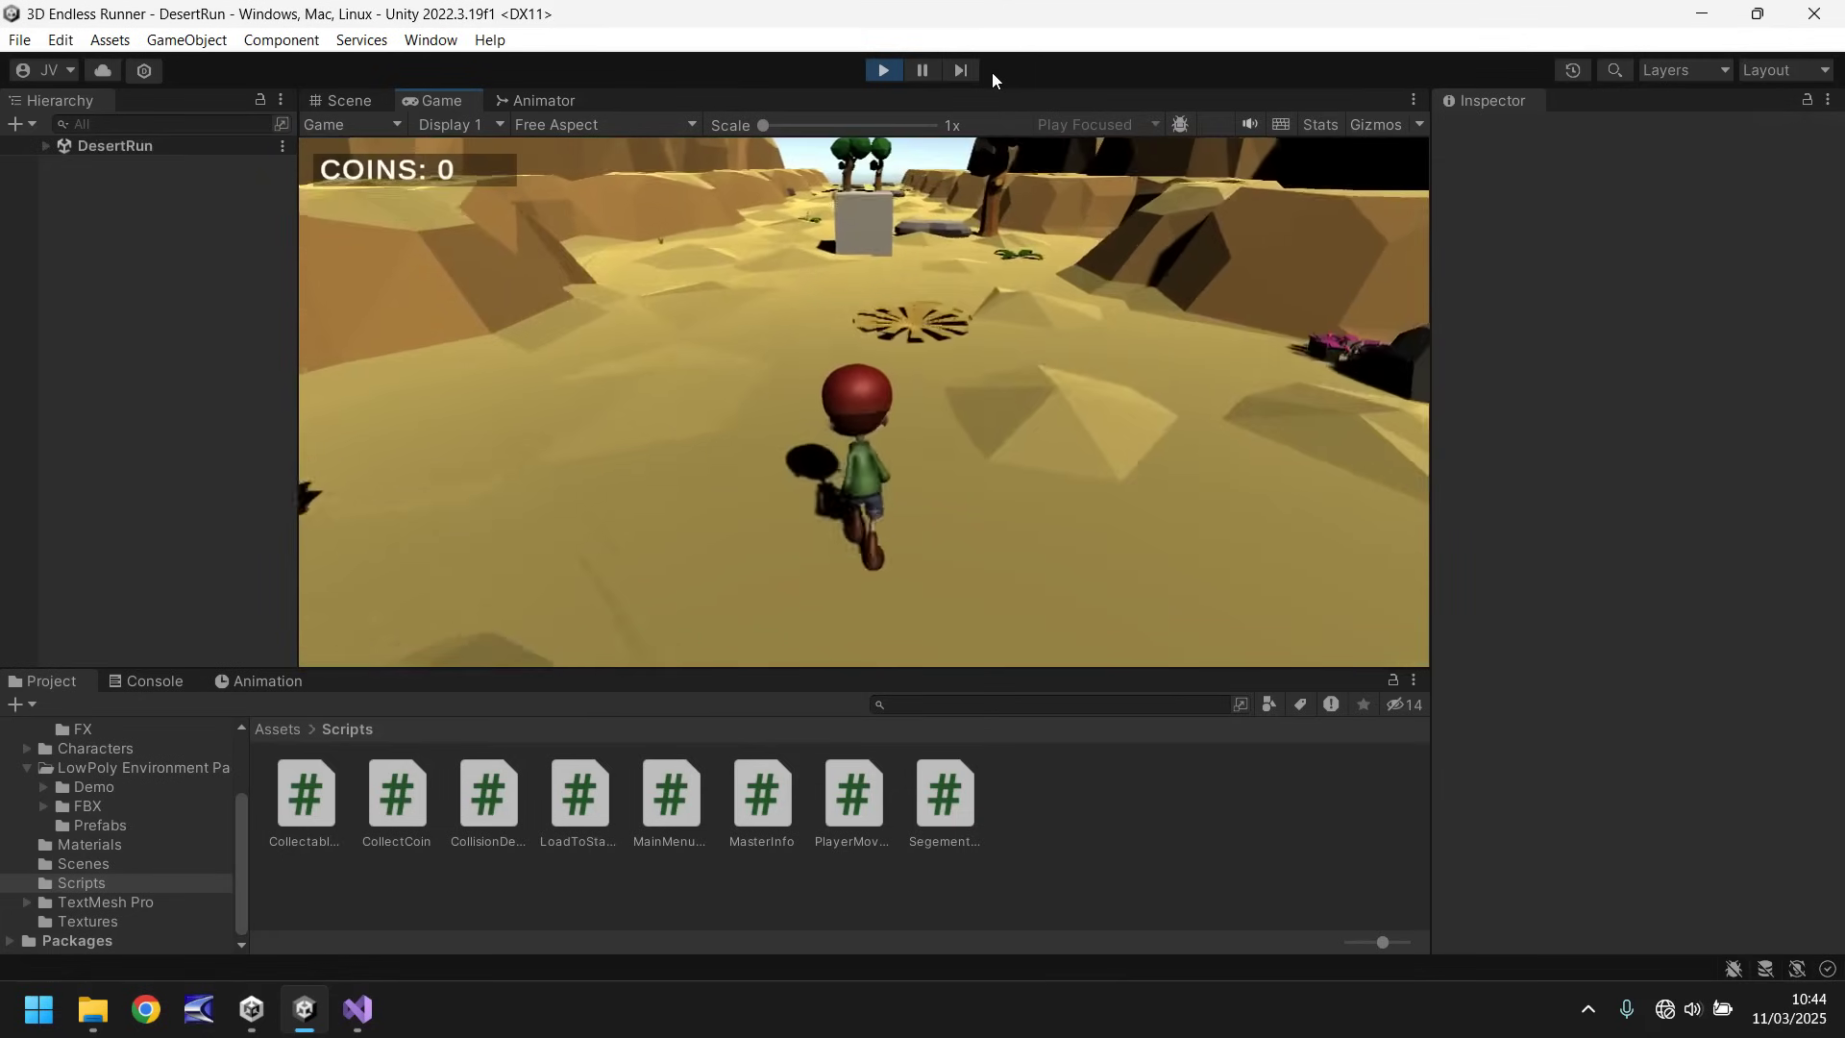
key(ctrl+p)
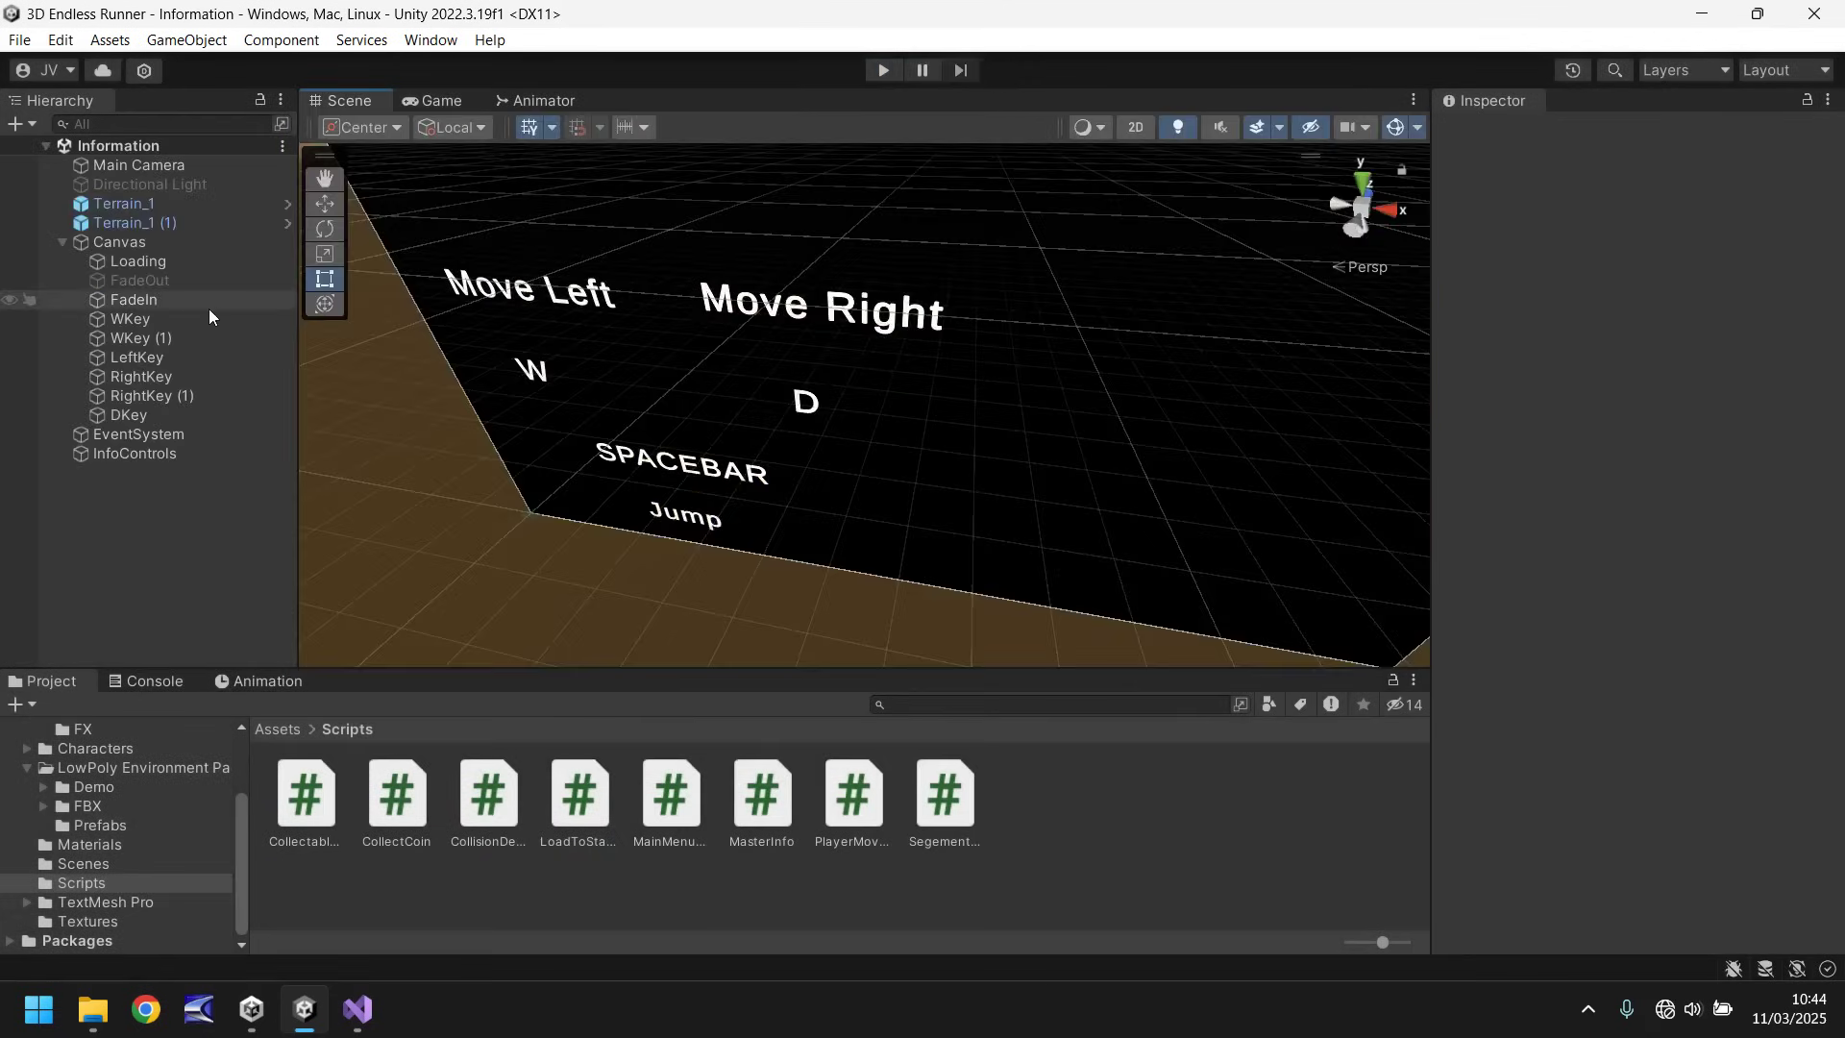
click(141, 280)
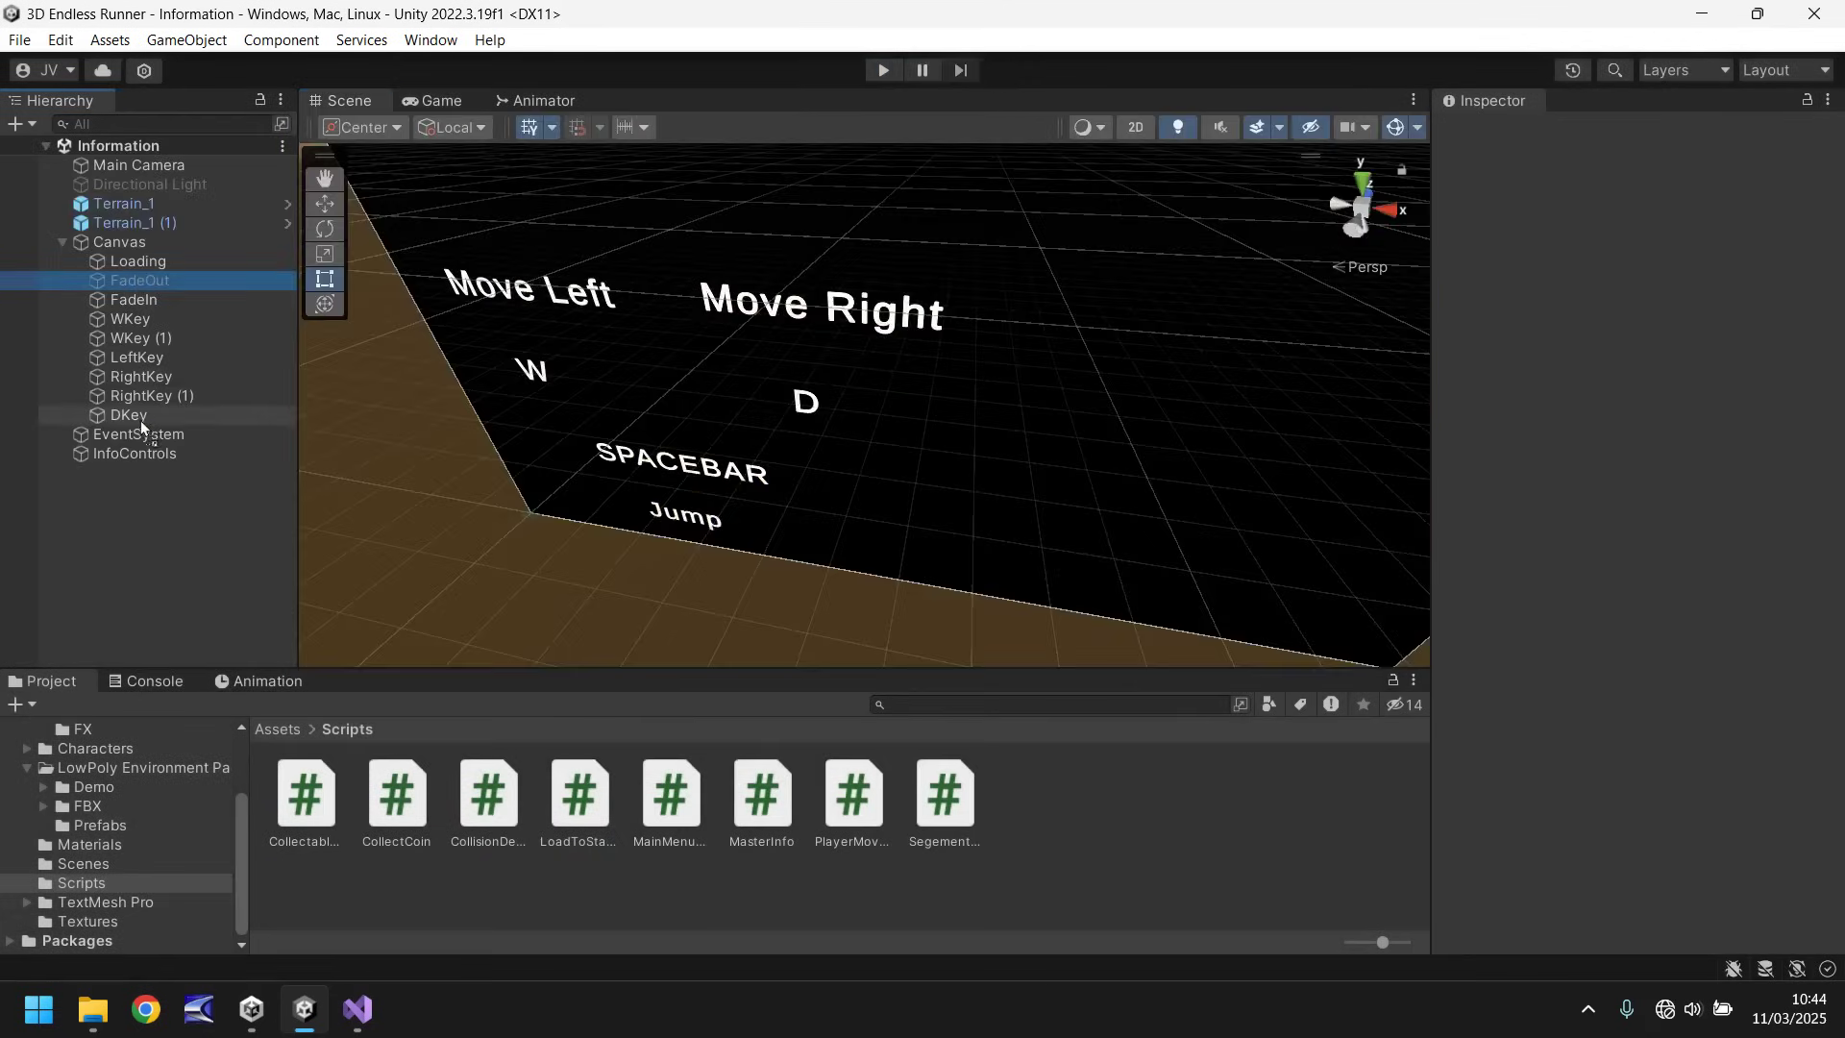
drag(140, 419, 134, 423)
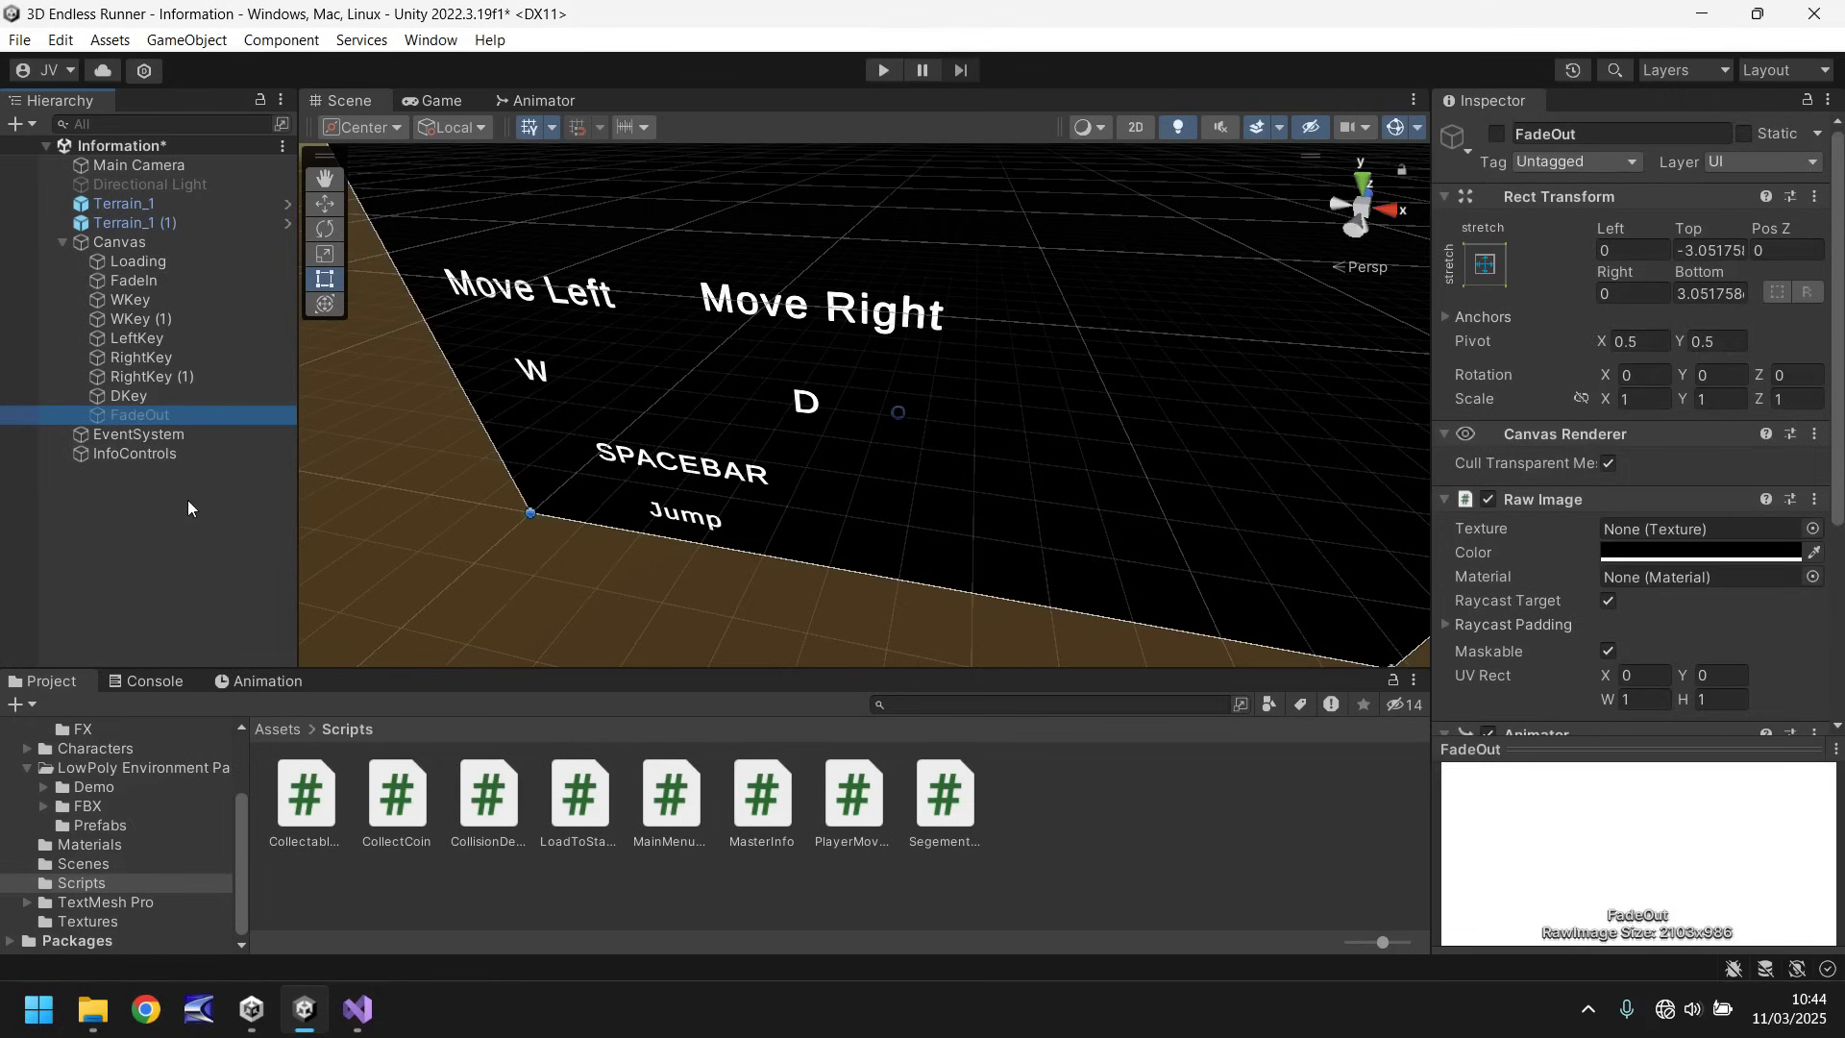
key(ctrl+s)
click(80, 867)
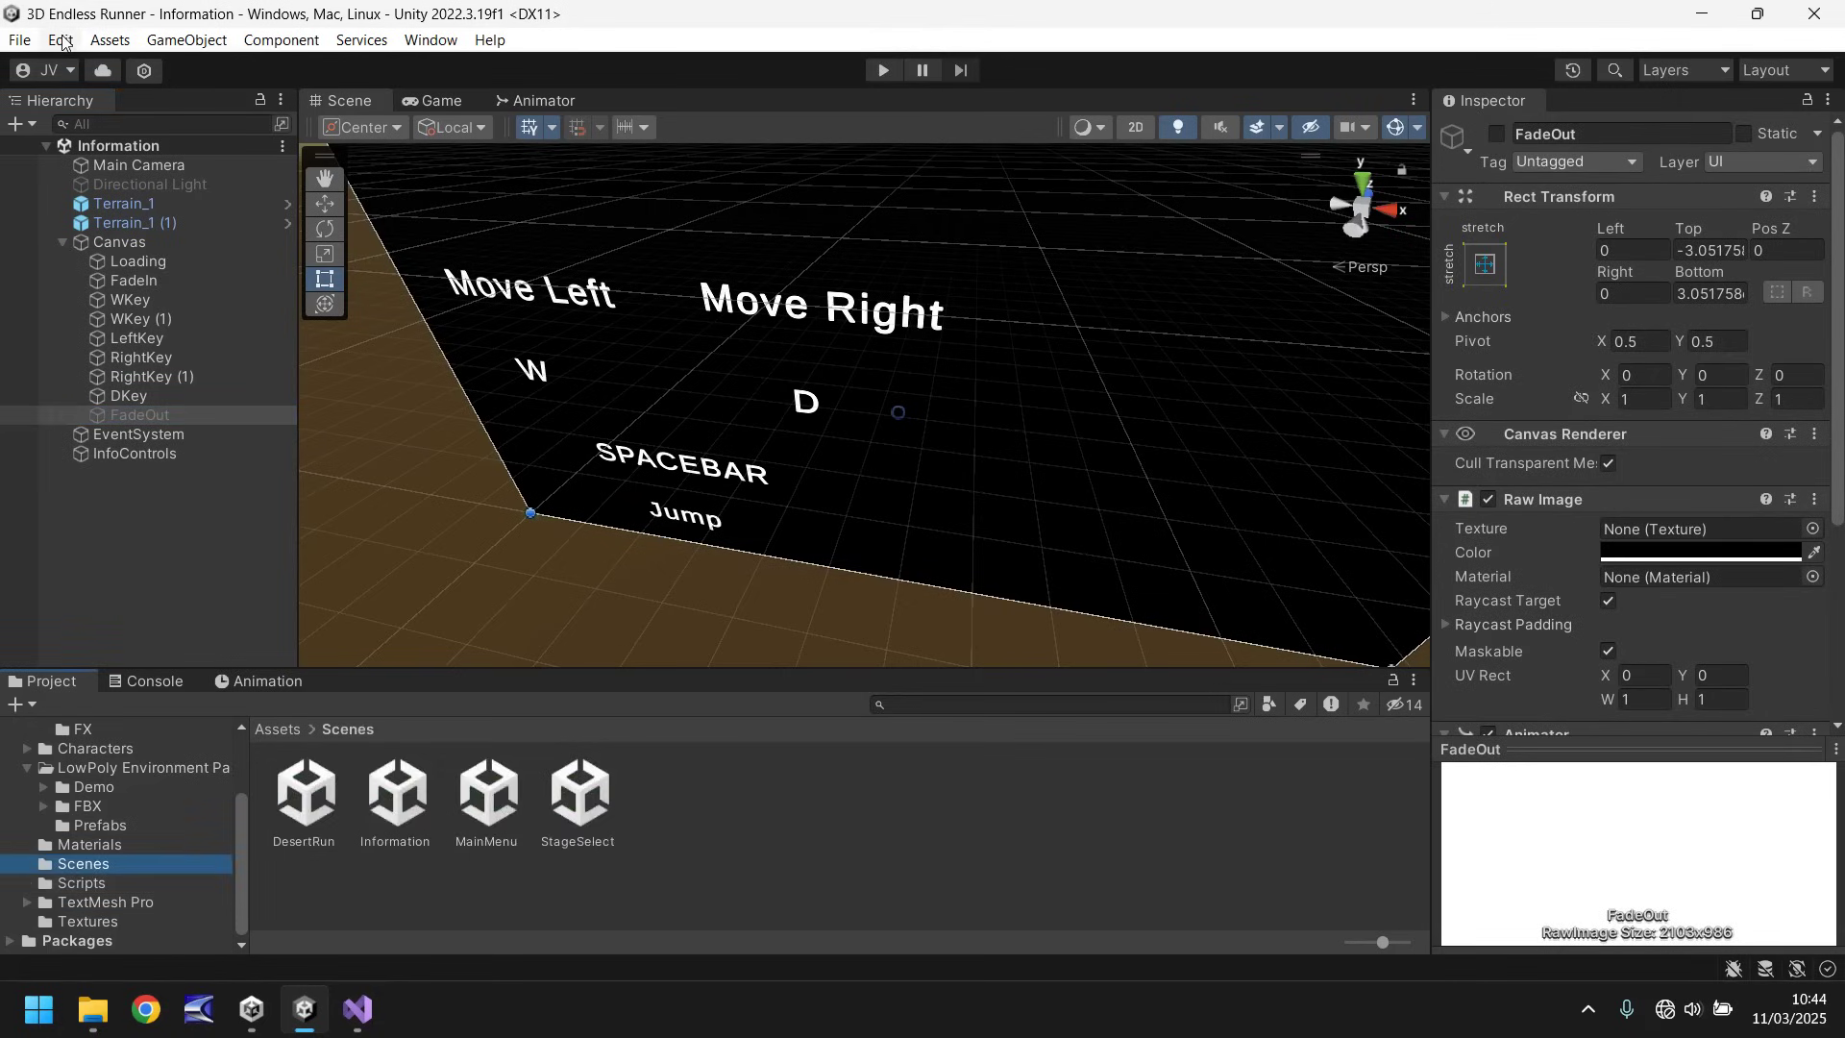
Step: Add the open Information scene to Build Settings as scene 3
click(20, 40)
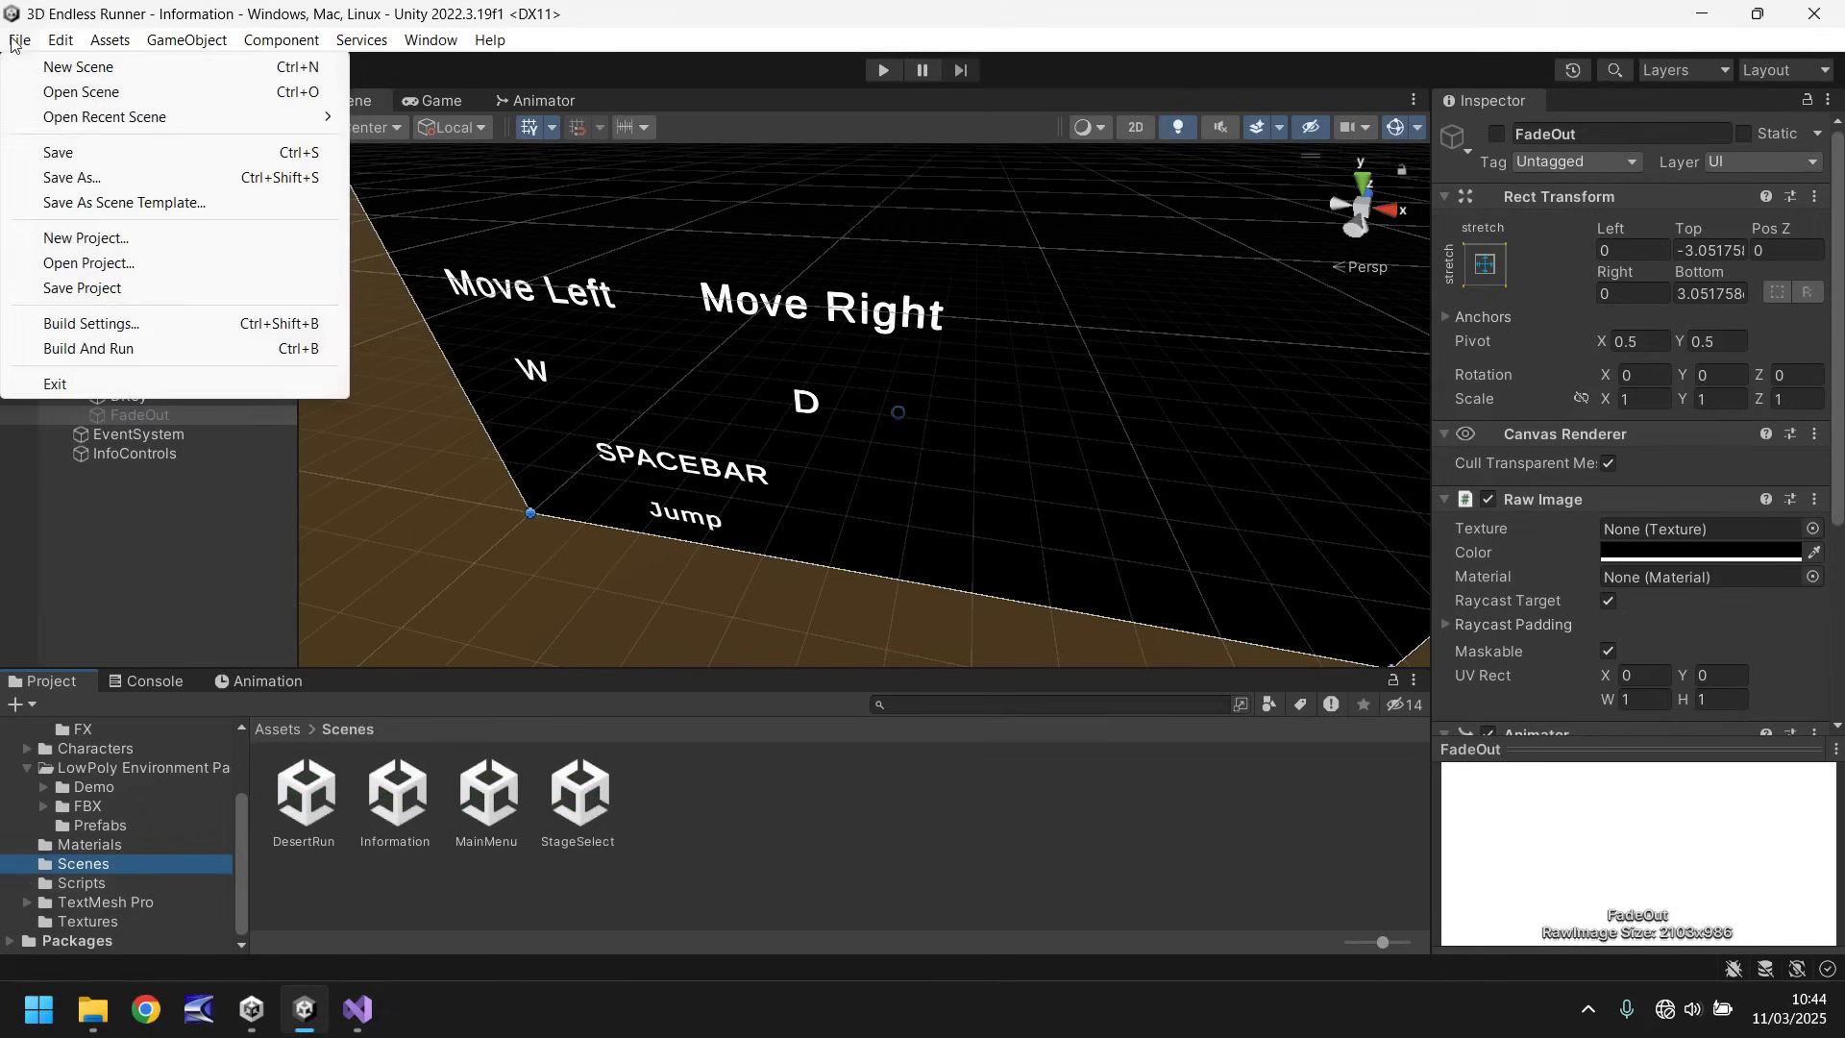
click(131, 330)
click(1196, 269)
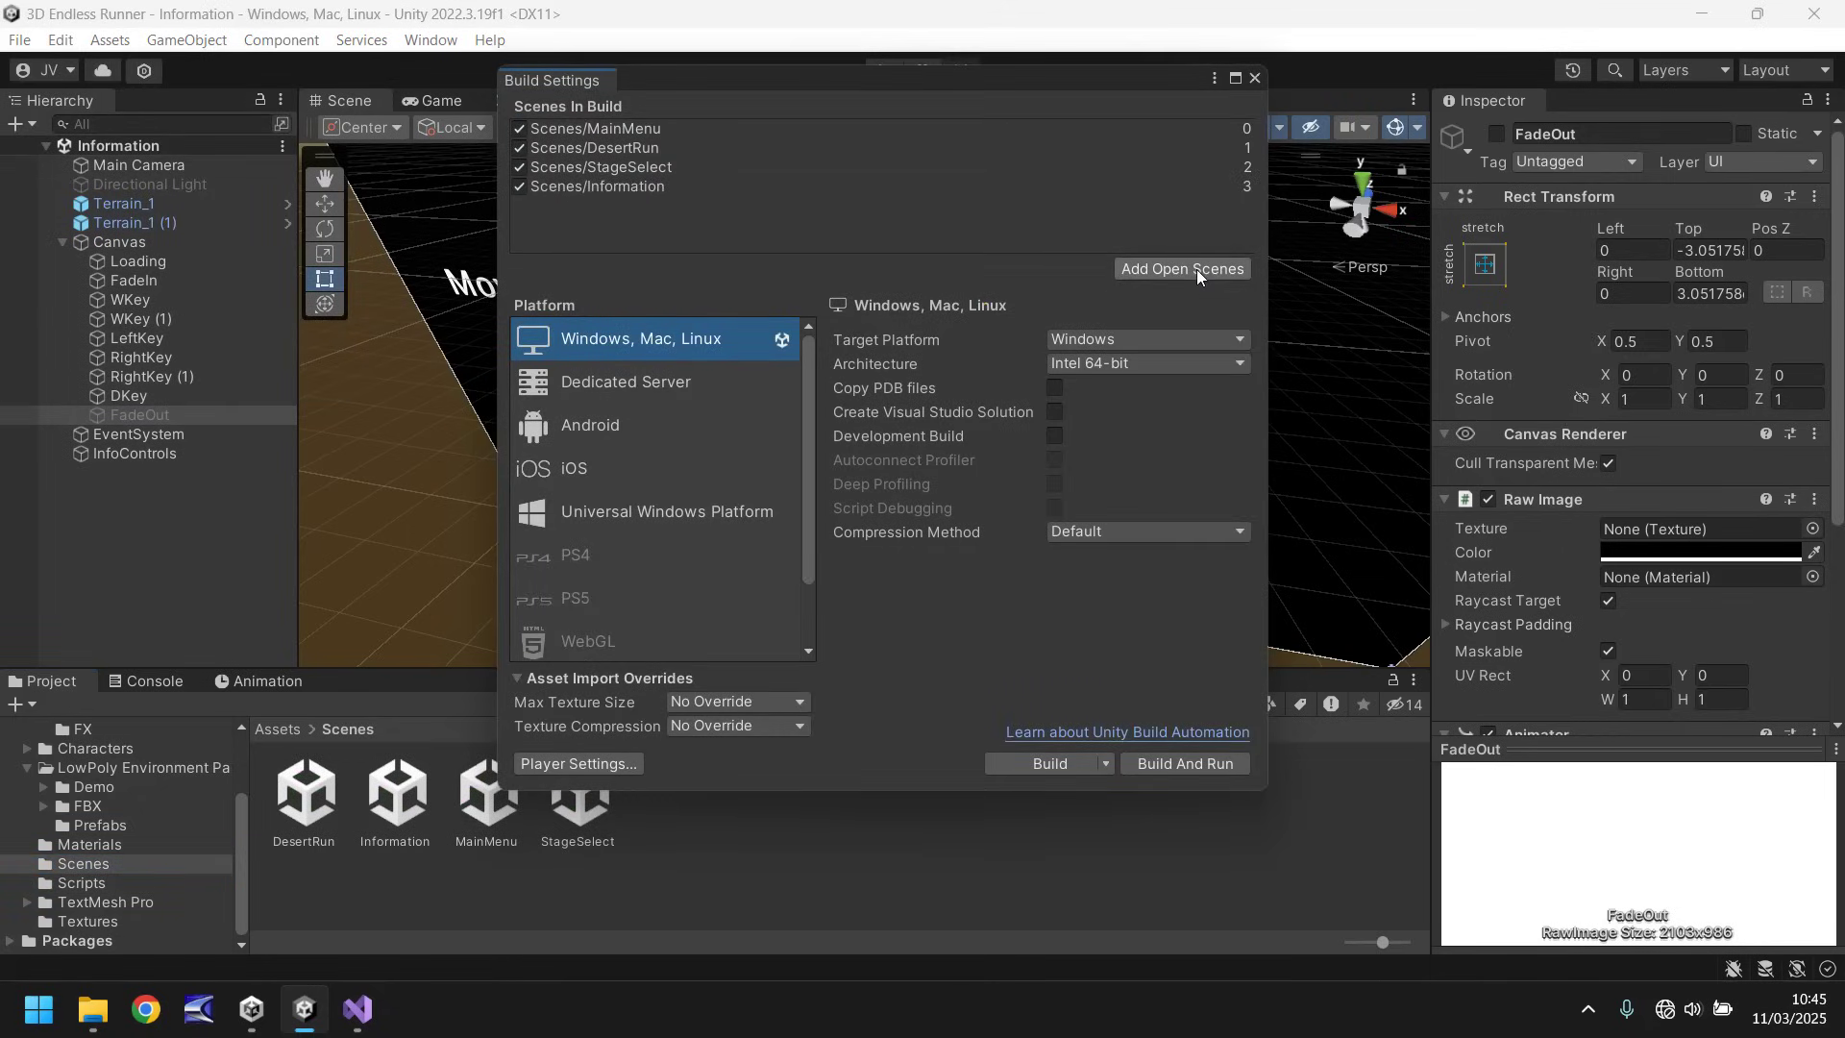
click(1255, 78)
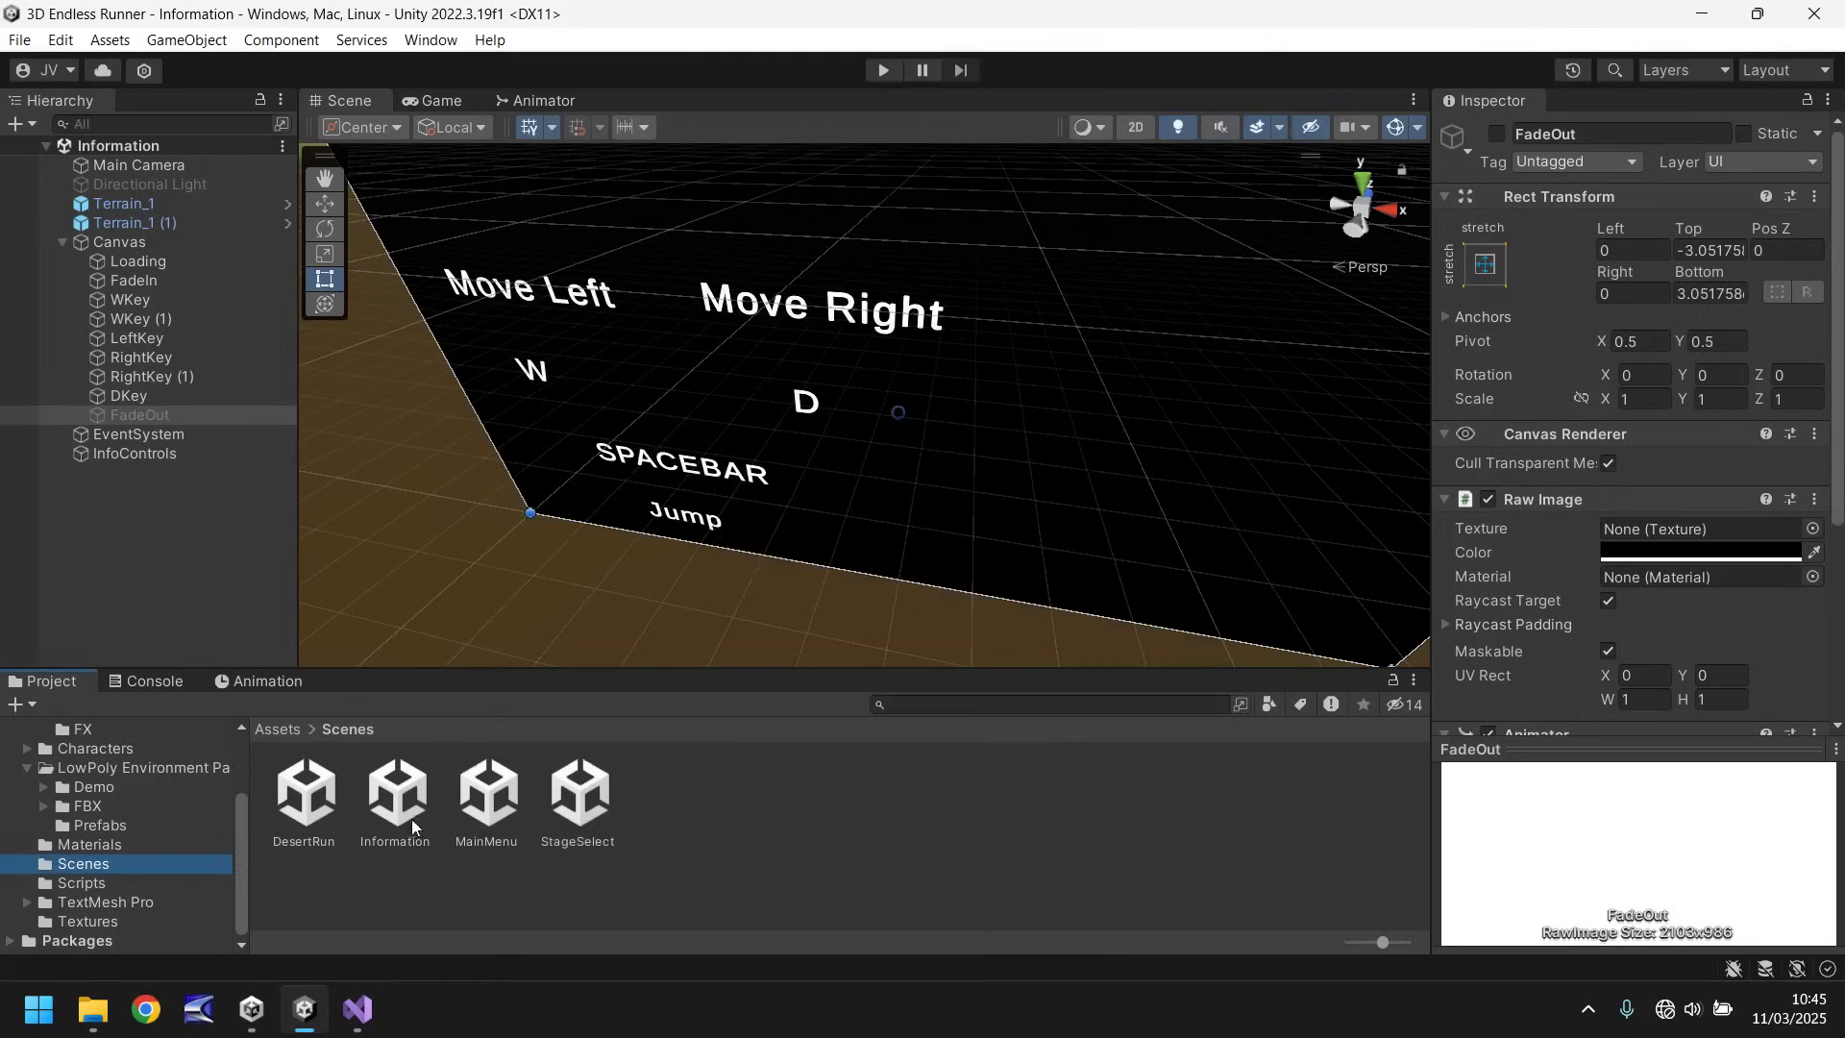
Step: Open the StageSelect scene and select StageSelectControls, showing the Scripts folder
double_click(582, 805)
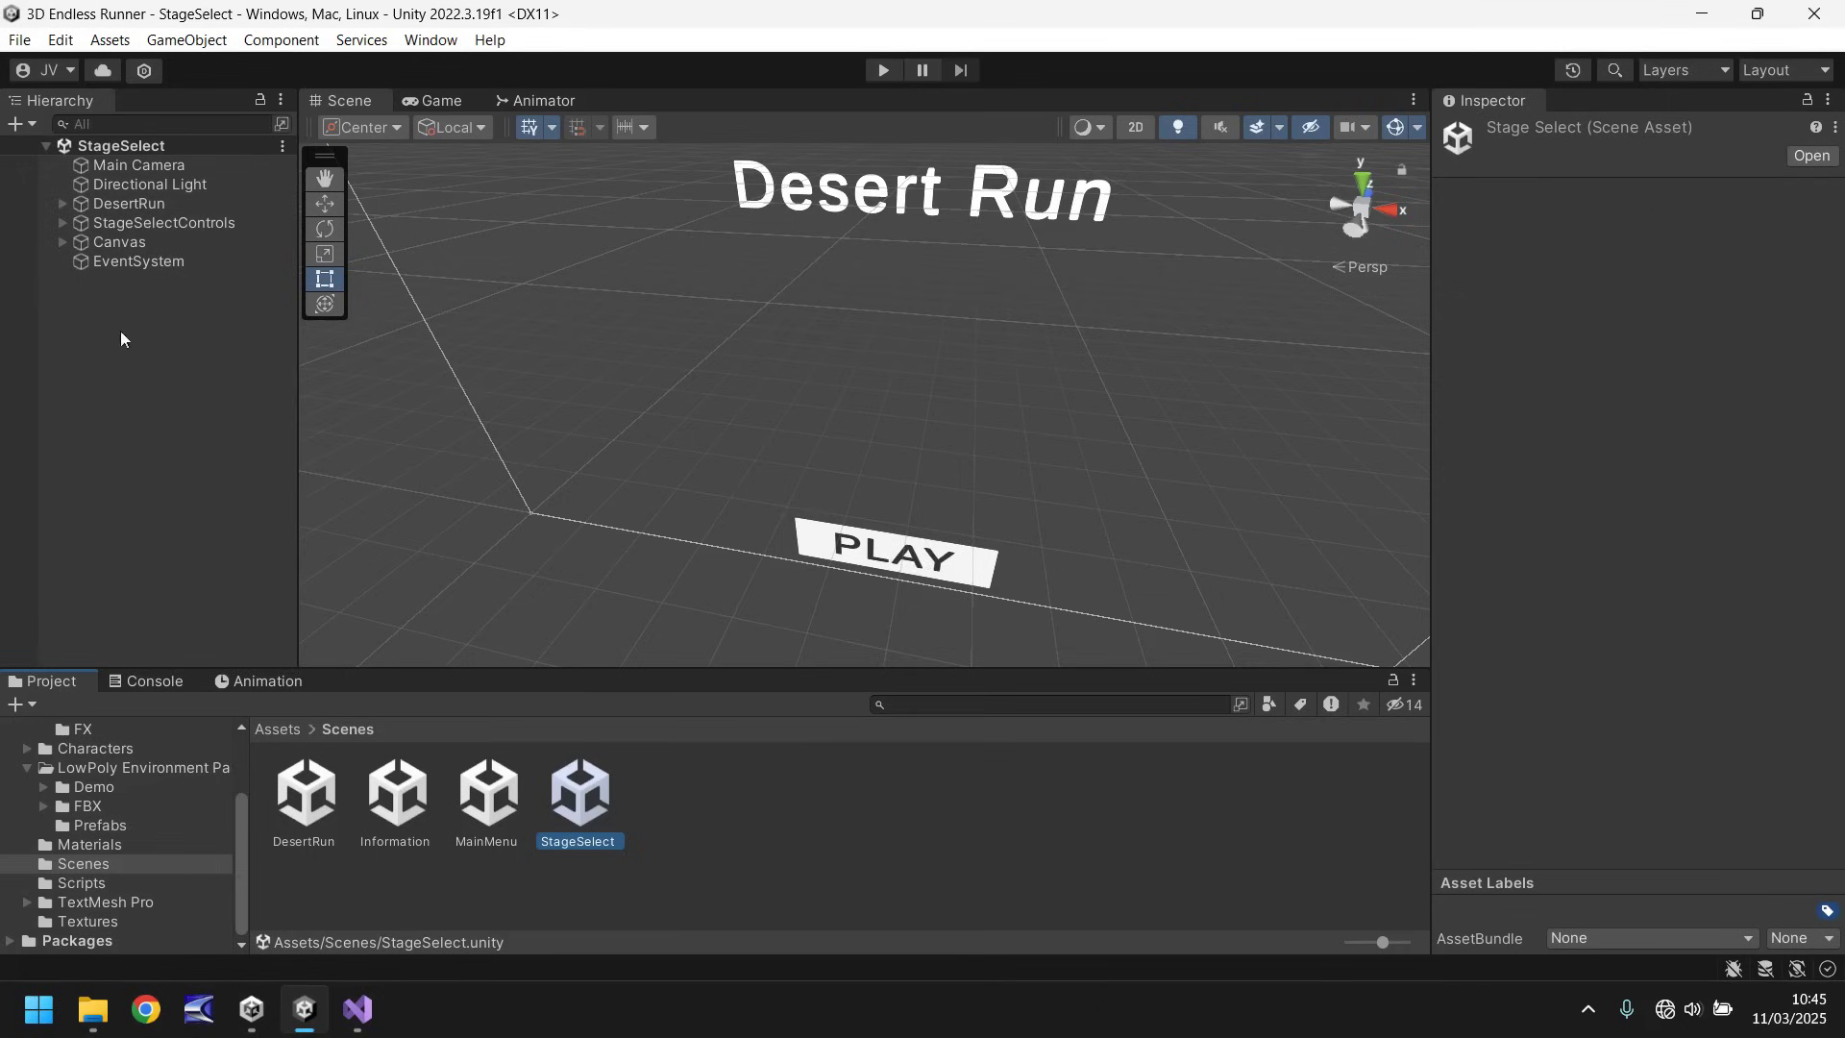
click(135, 225)
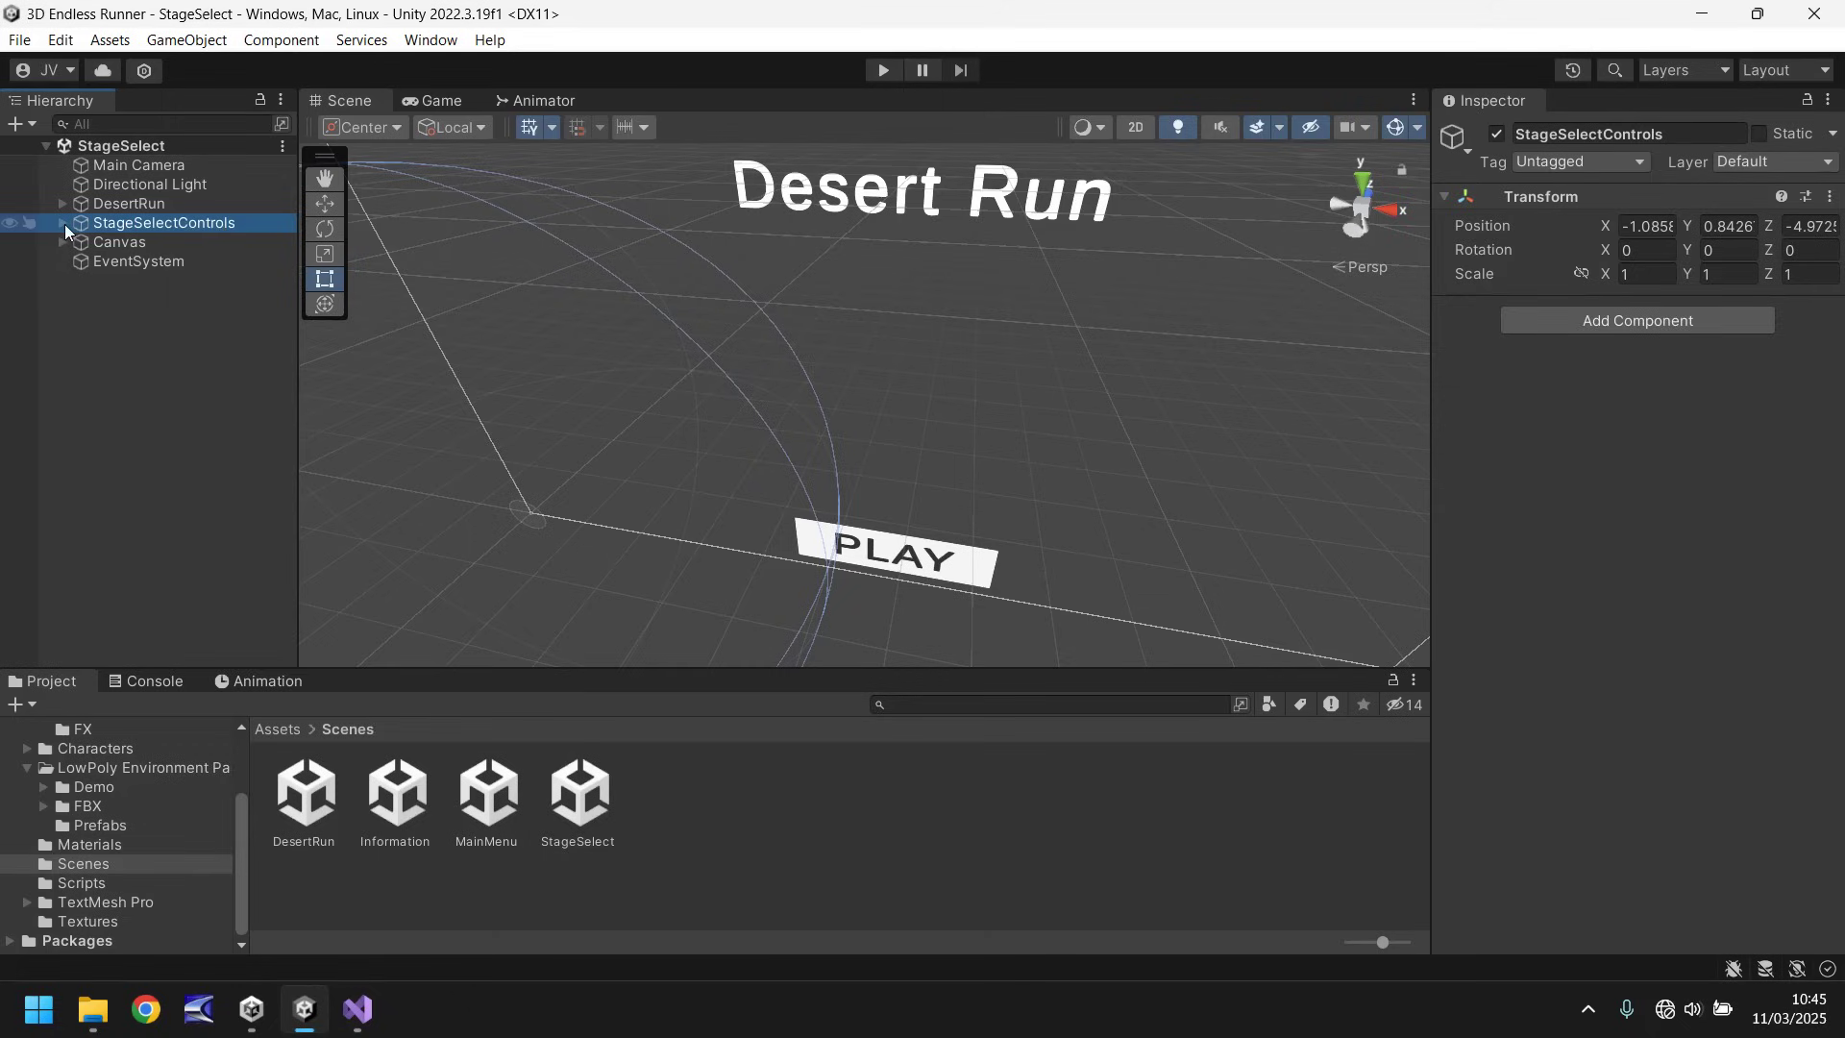
click(90, 885)
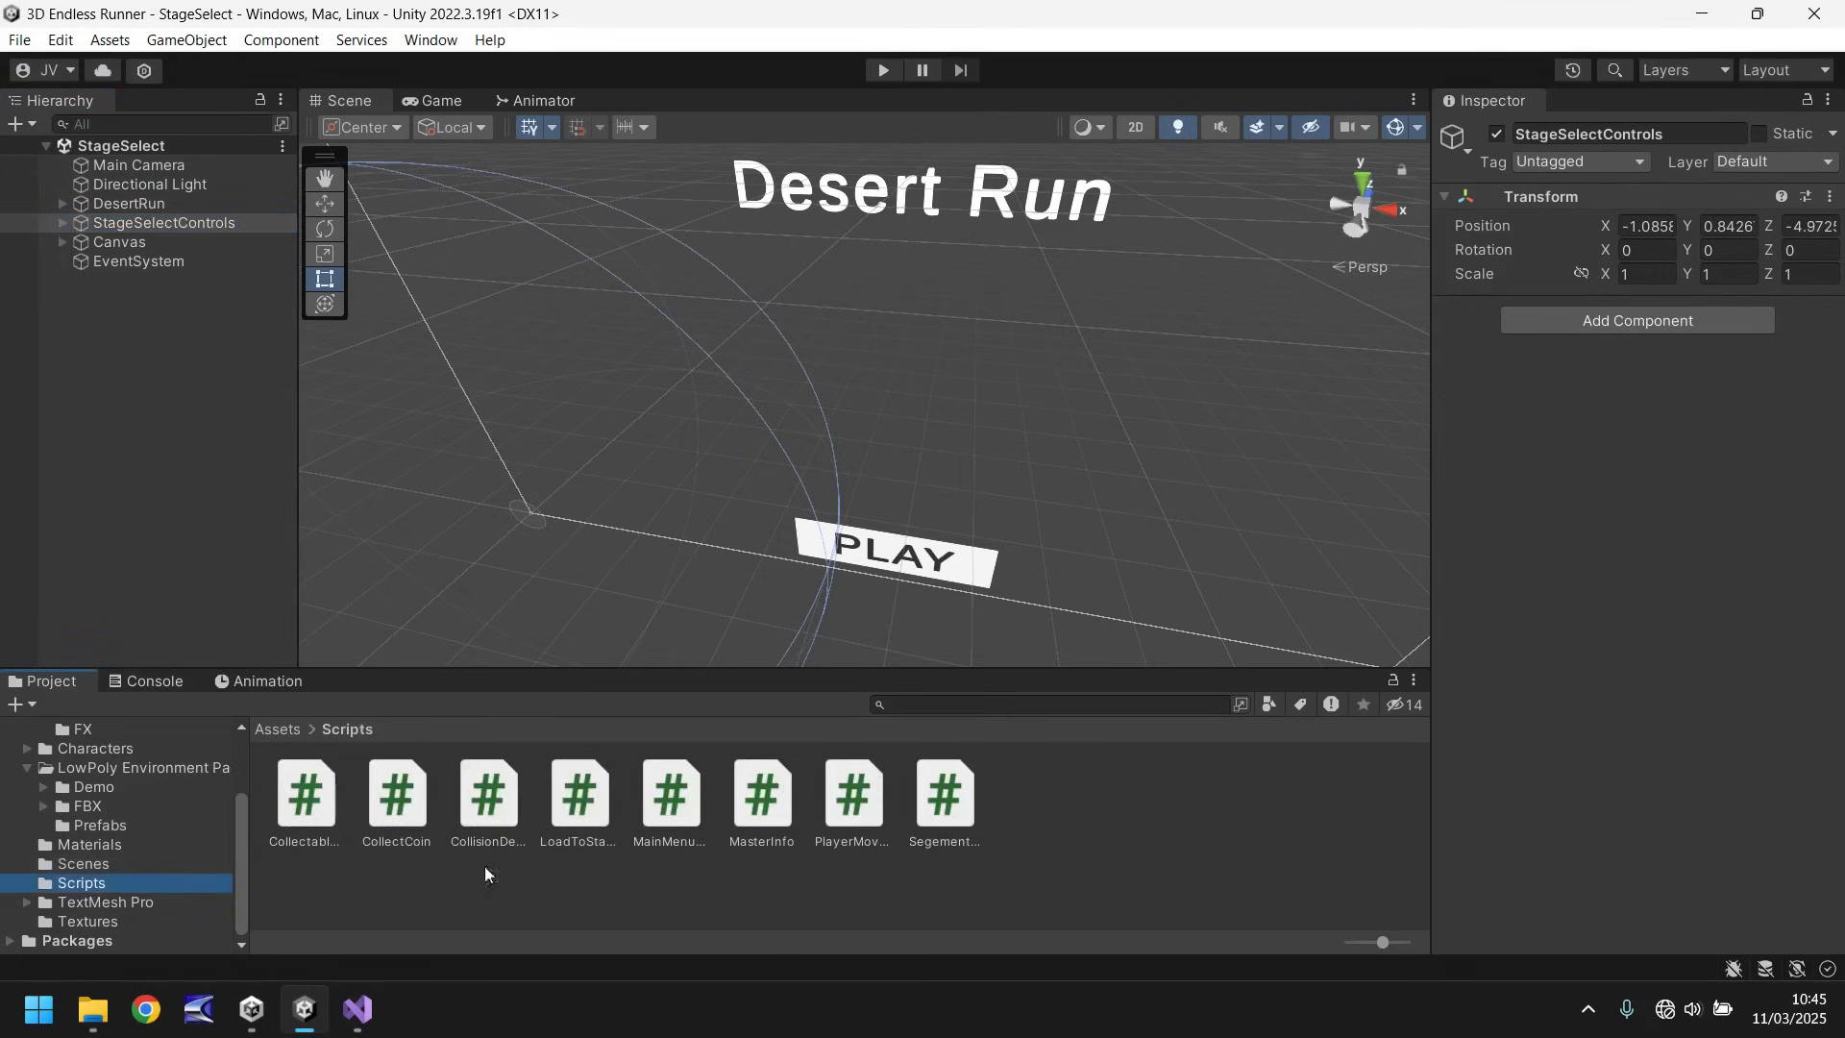
Step: Create a C# script named StageControls in Scripts and open it in Visual Studio
right_click(1072, 815)
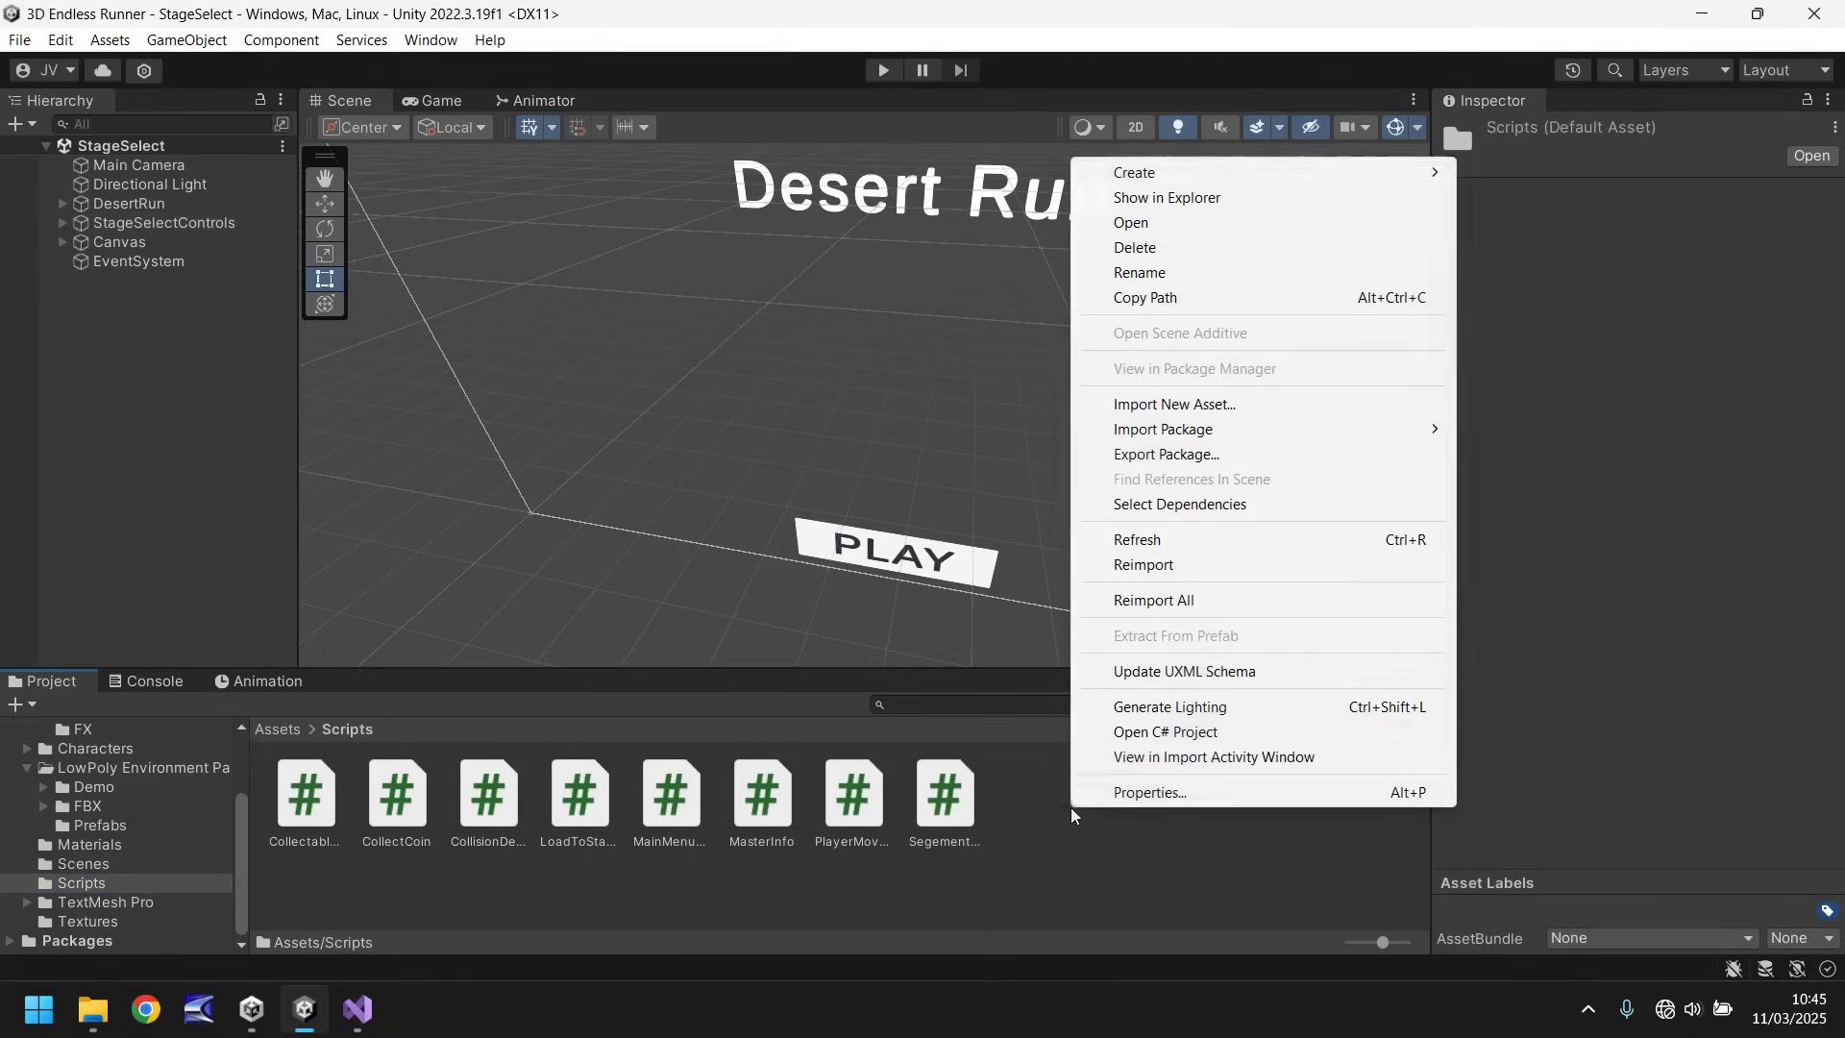
mouse_move(1206, 175)
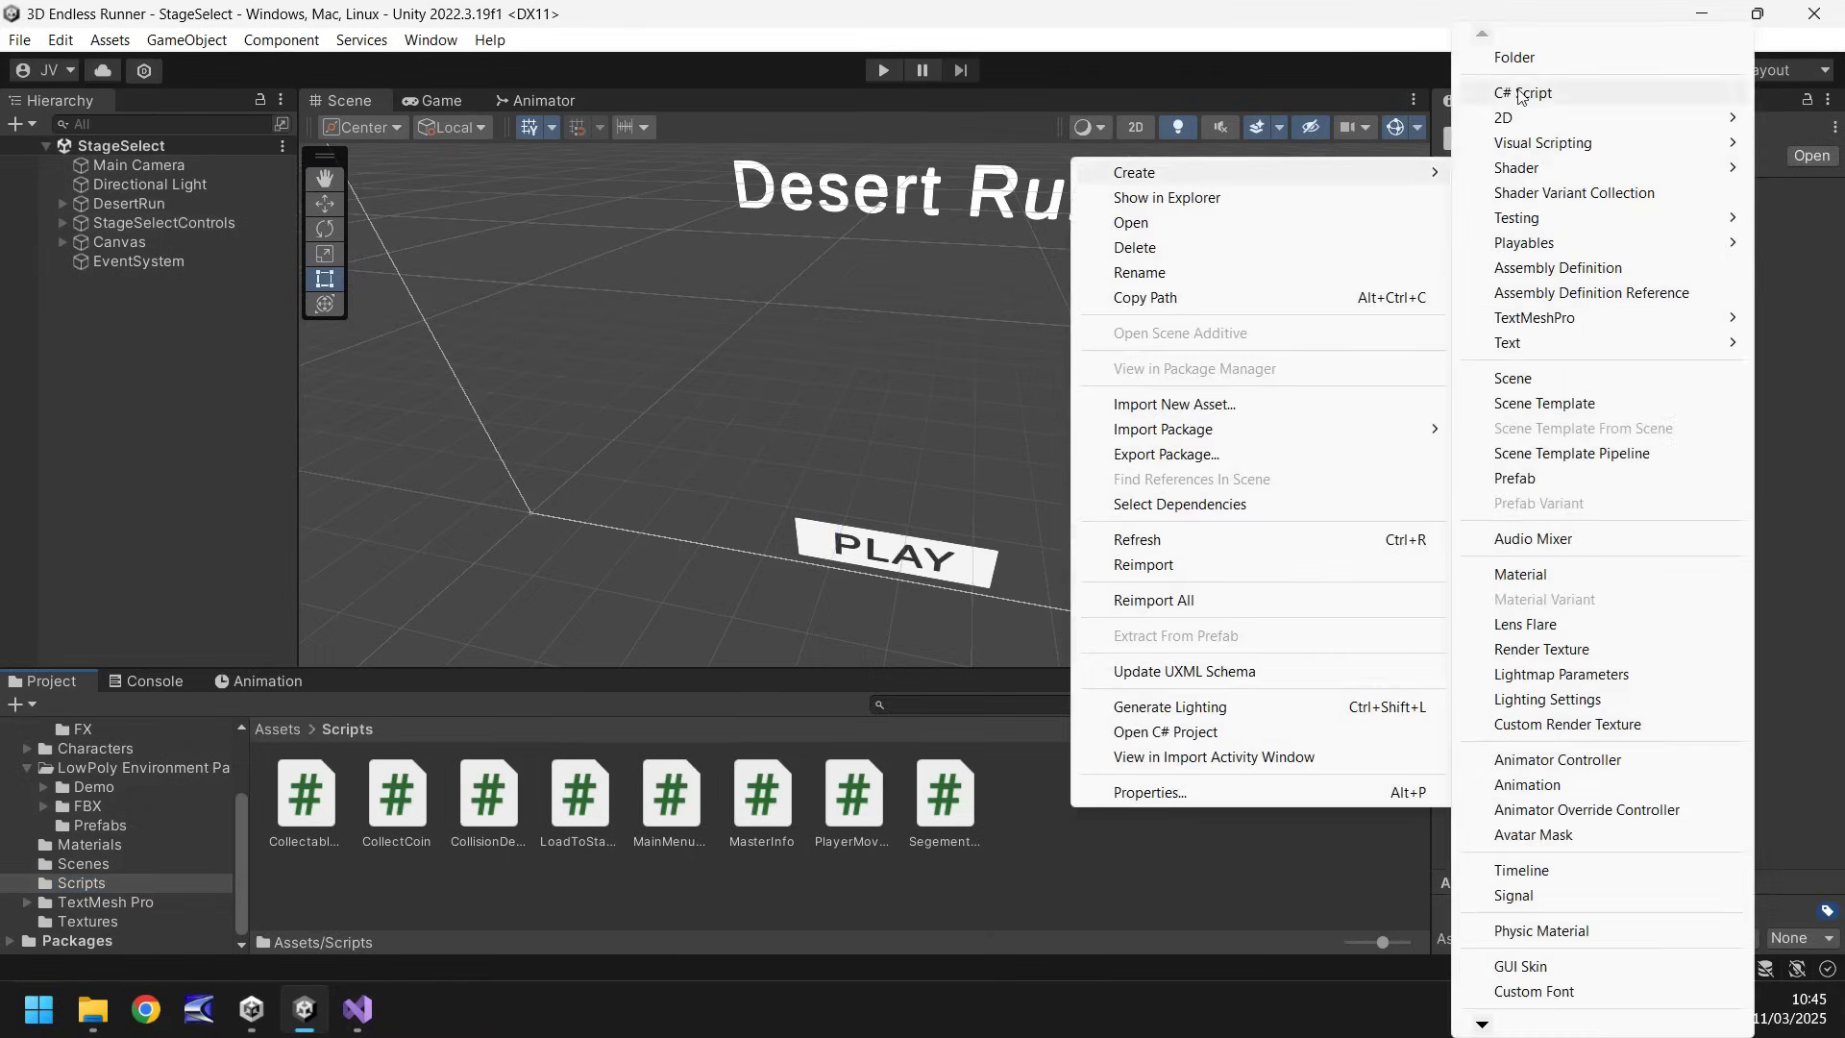
click(1523, 92)
text(Stage)
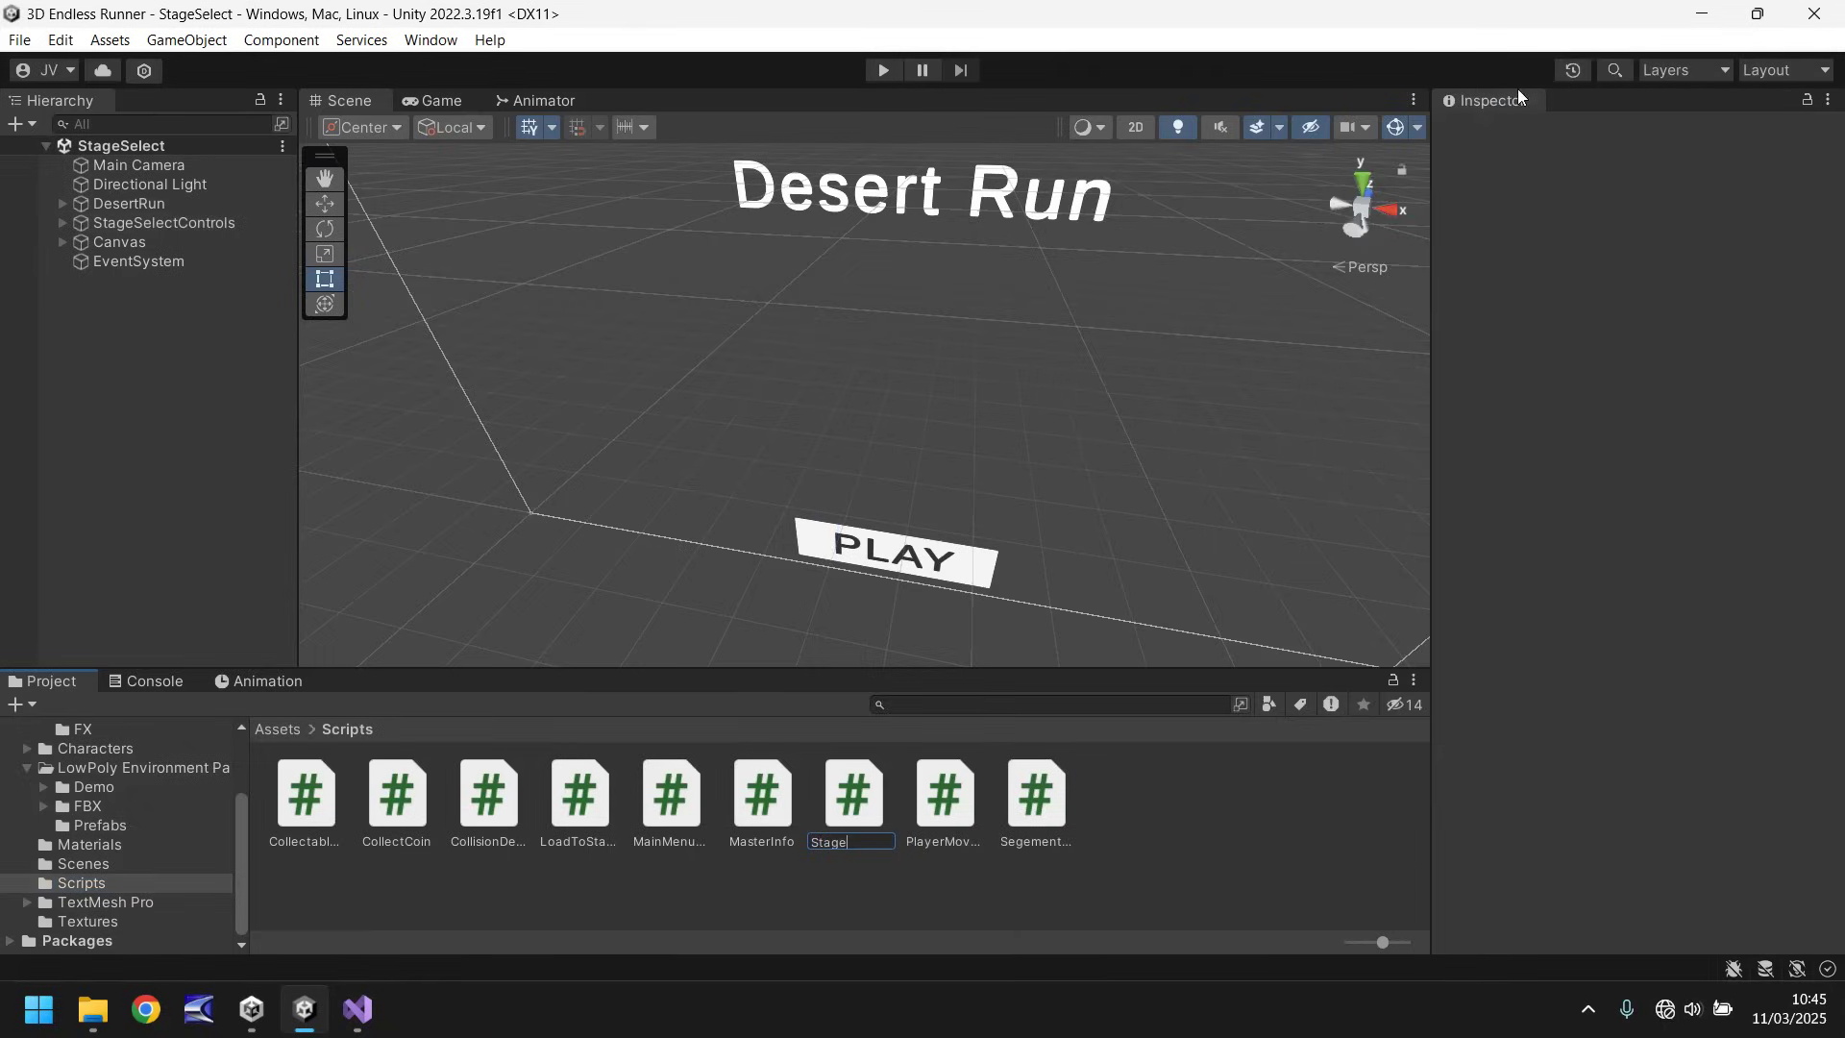
text(Controls)
key(Return)
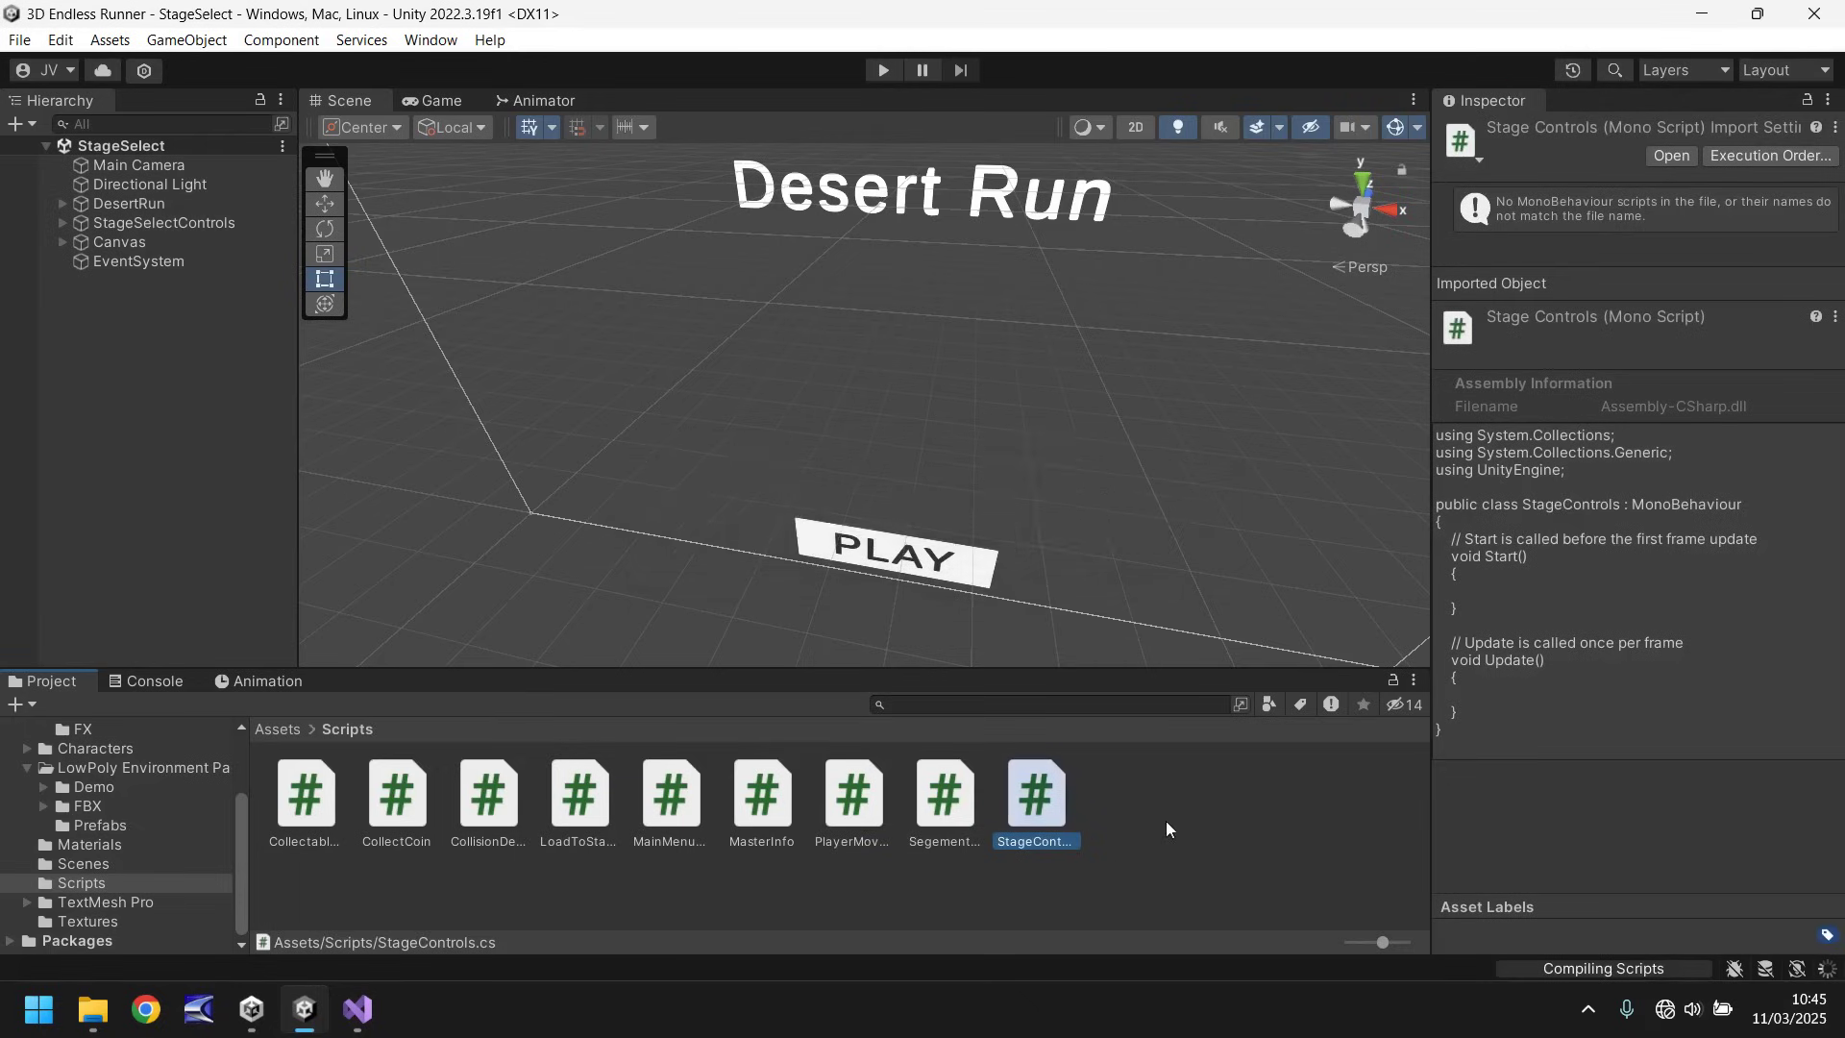
double_click(1069, 816)
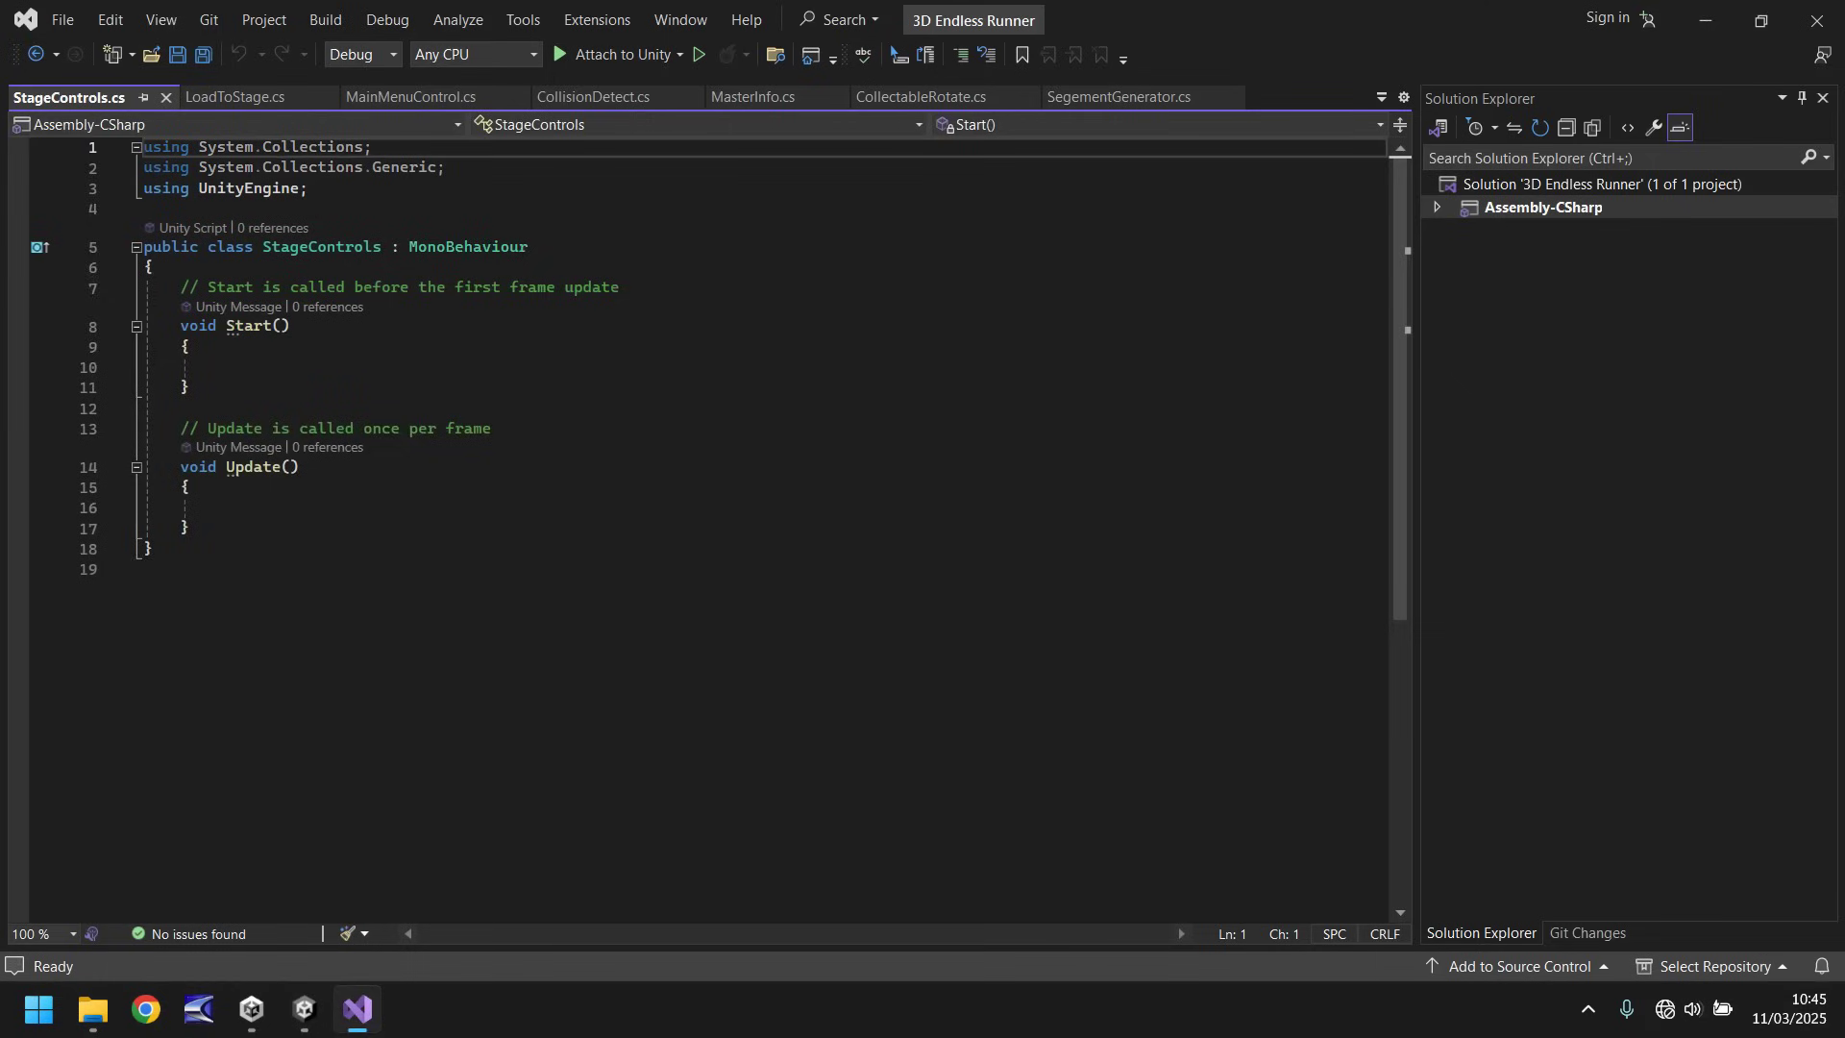
Step: Add a 'using UnityEngine.SceneManagement;' import to StageControls.cs
click(328, 188)
key(Return)
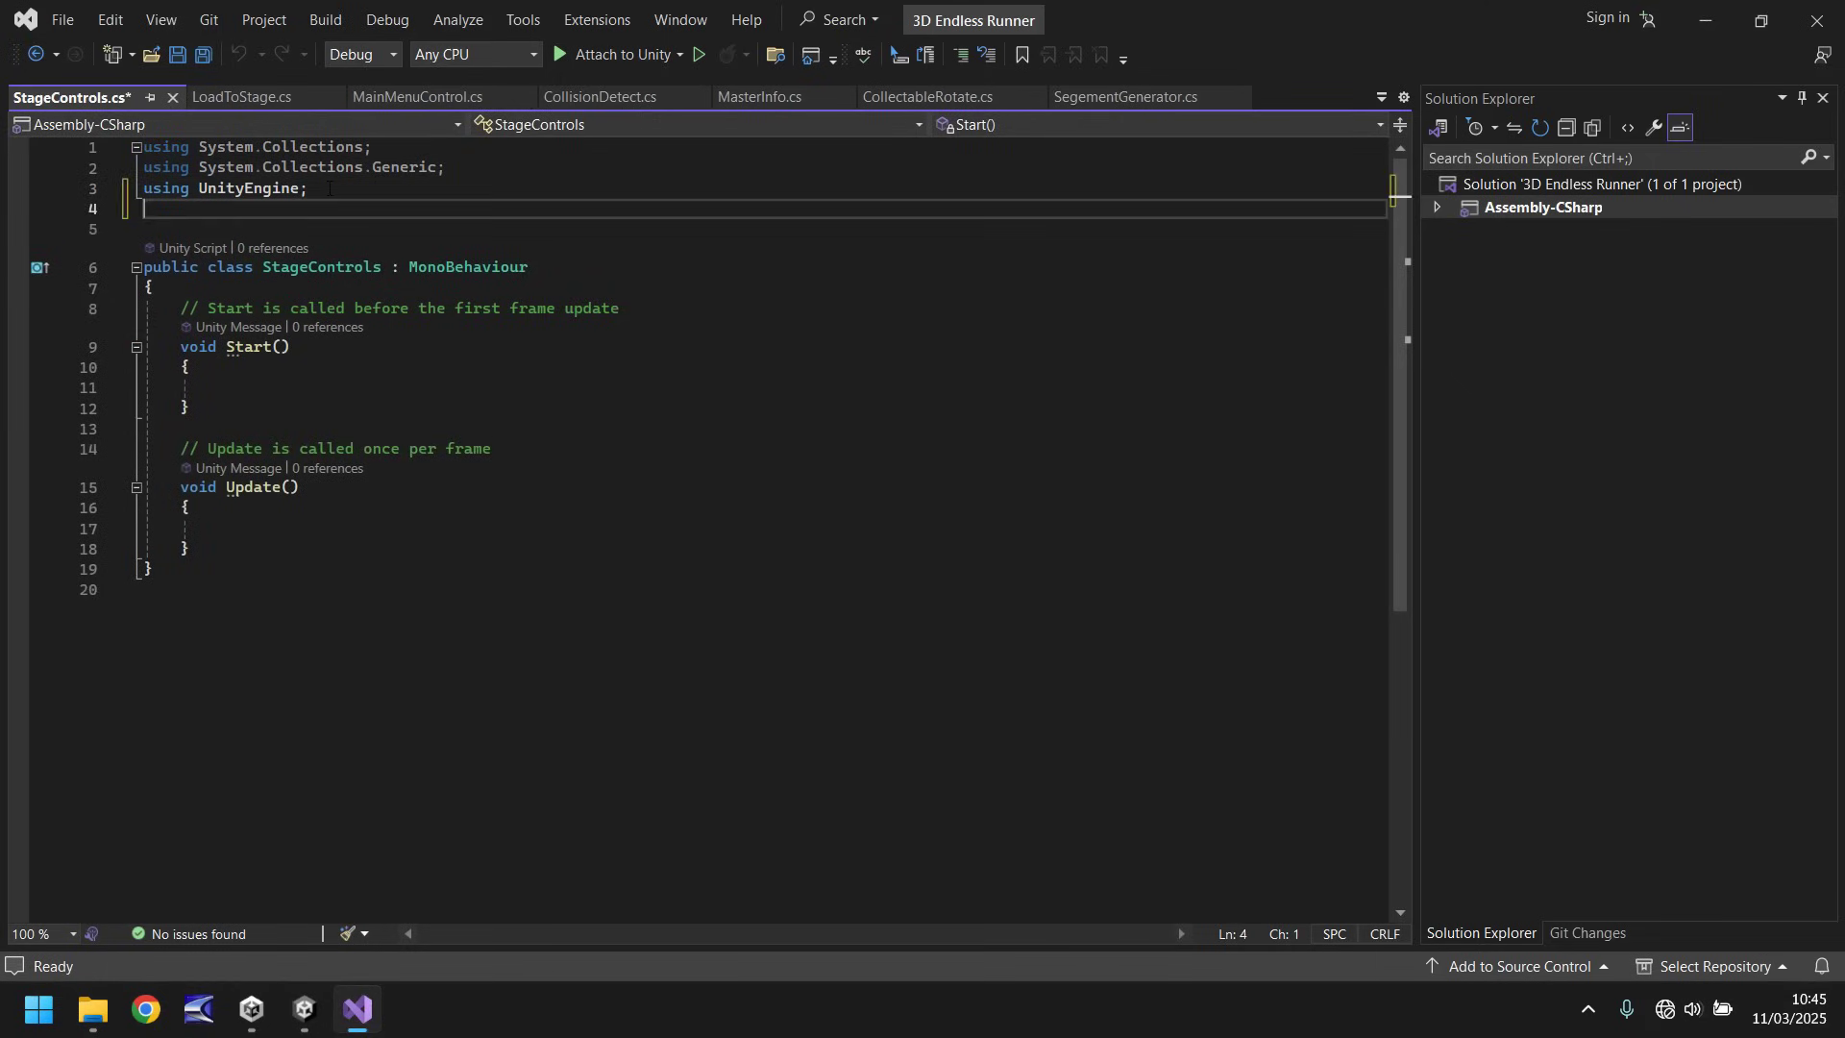
text(using UnityEng)
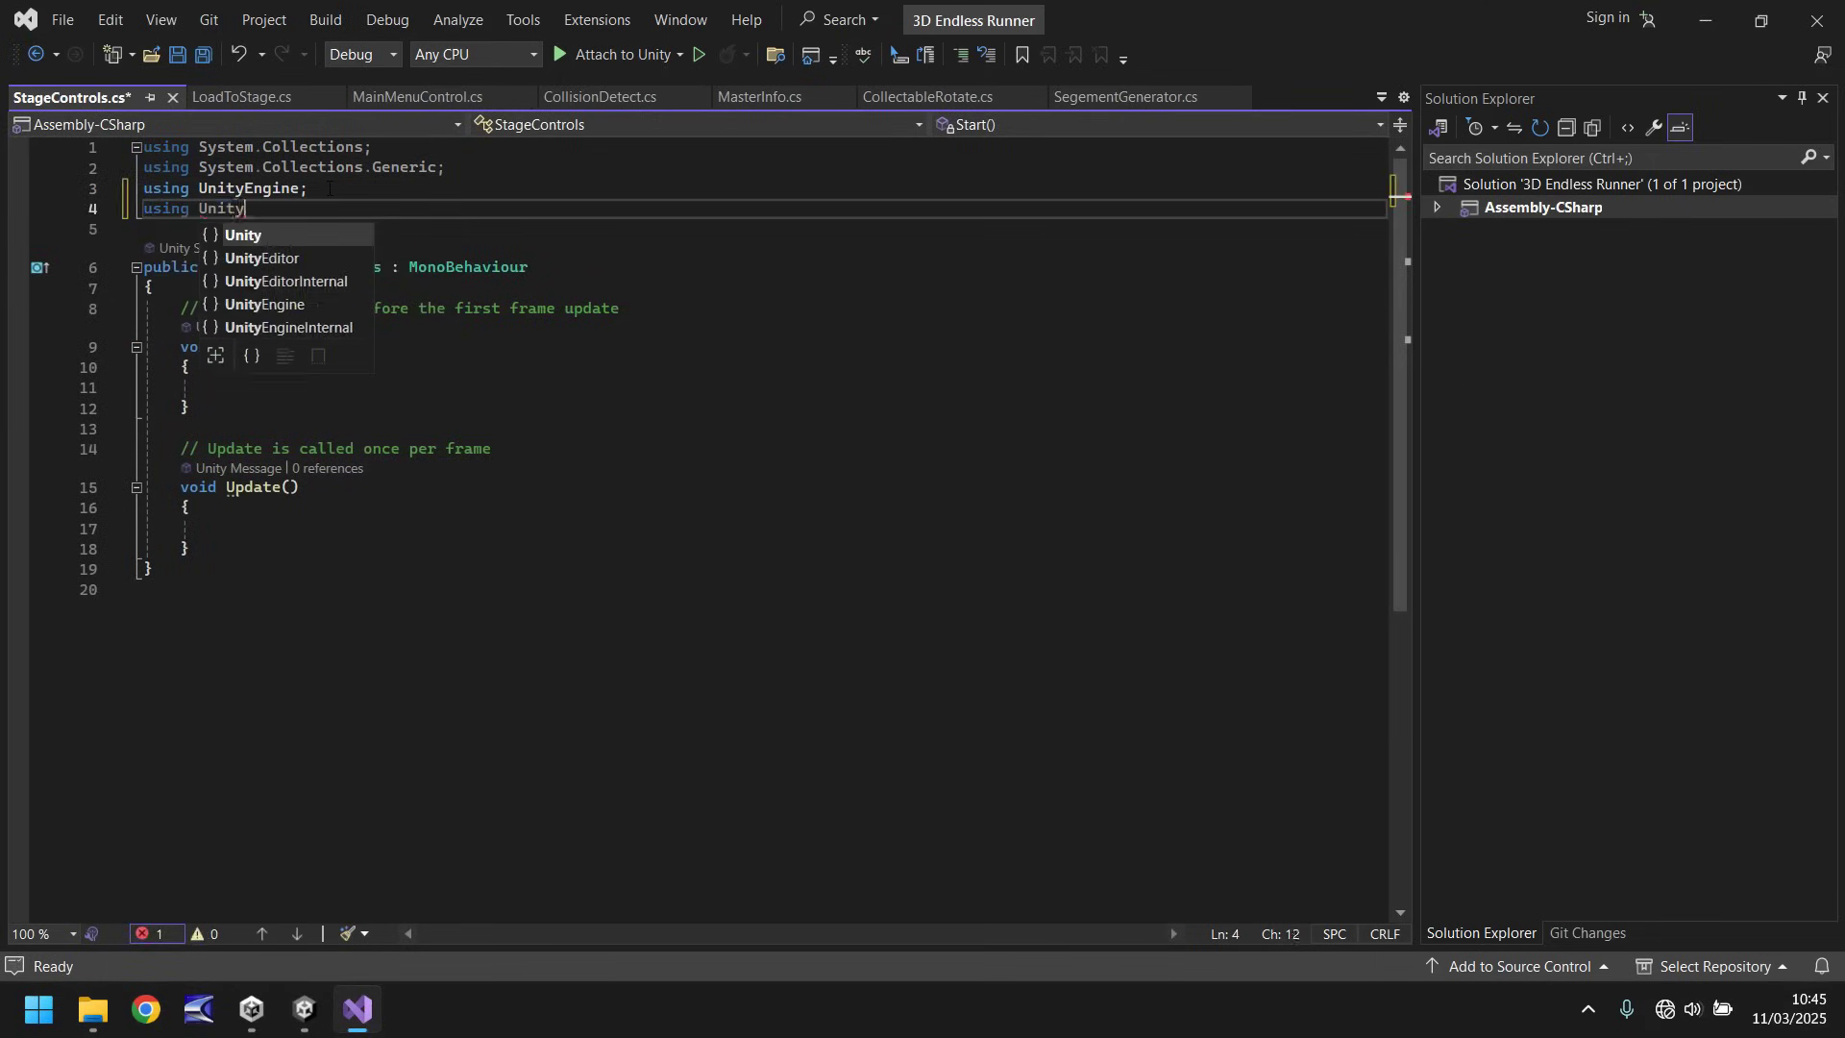
text(.SceneManagement;)
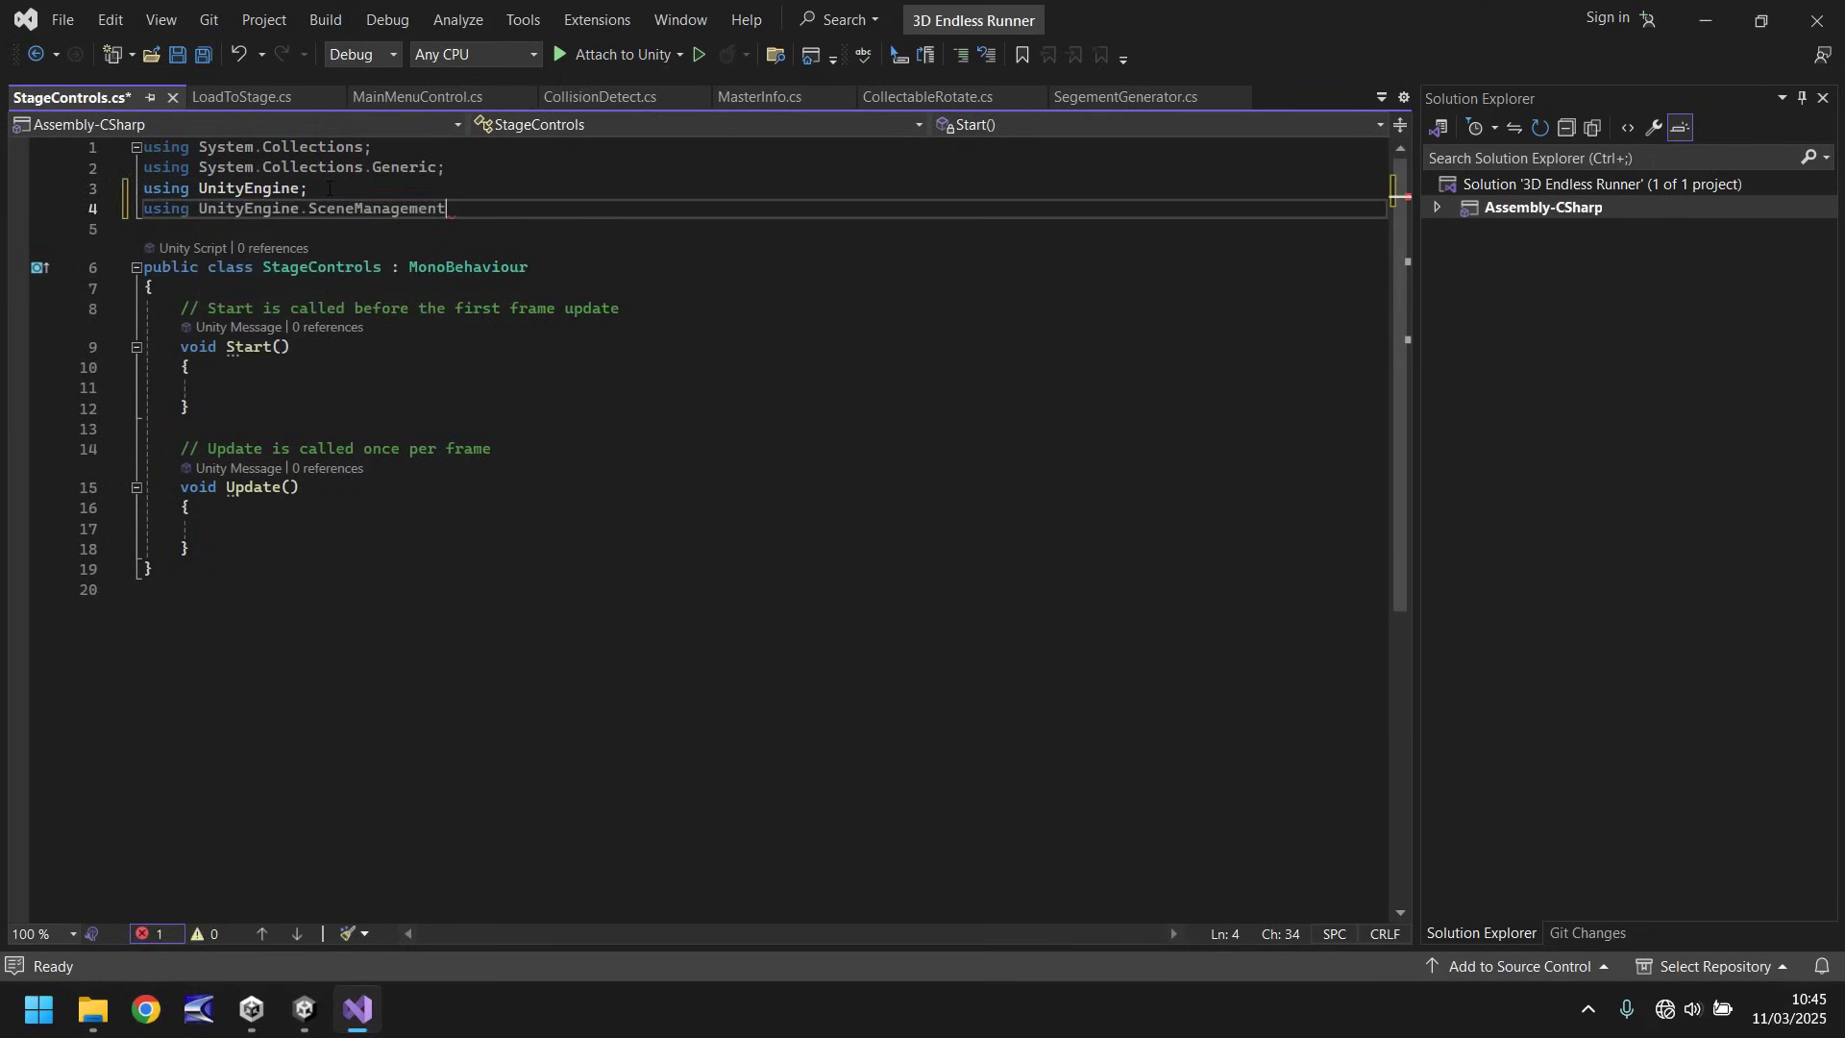
Step: Add a public PressPlay() method calling SceneManager.LoadScene(3); and save
click(224, 544)
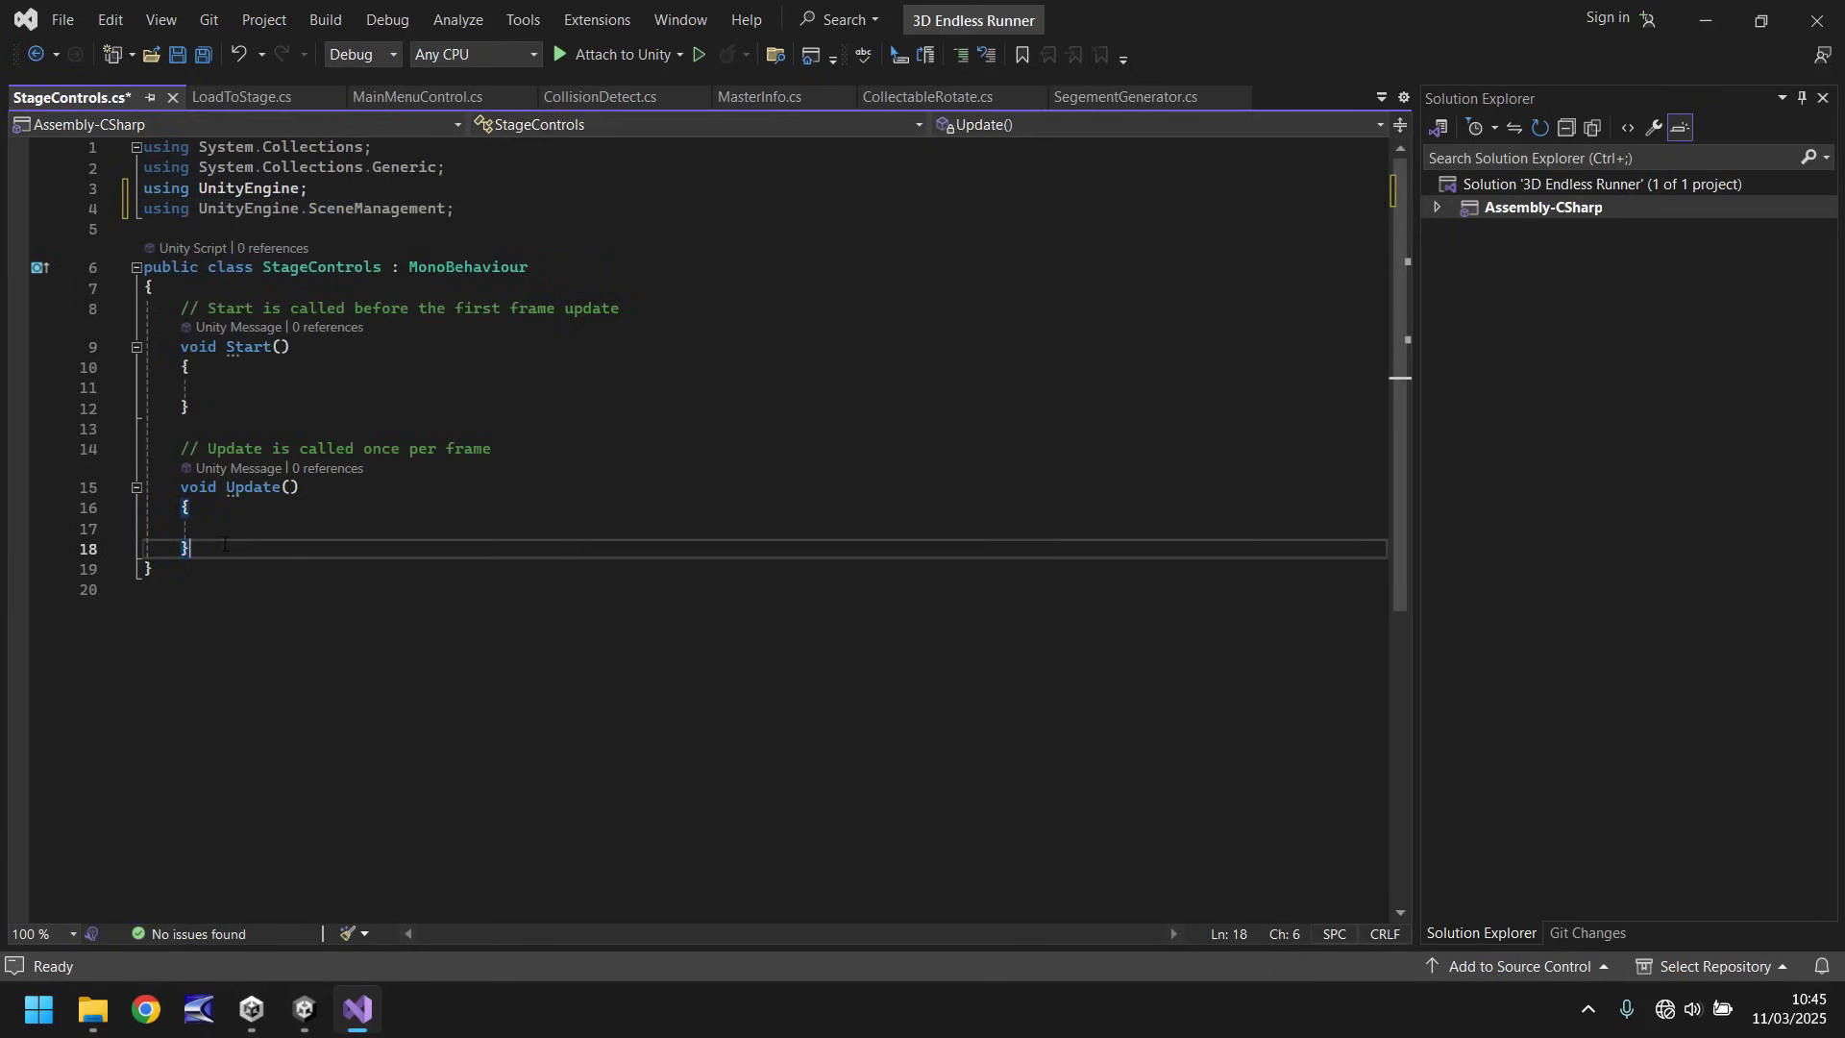
key(Return)
key(Return)
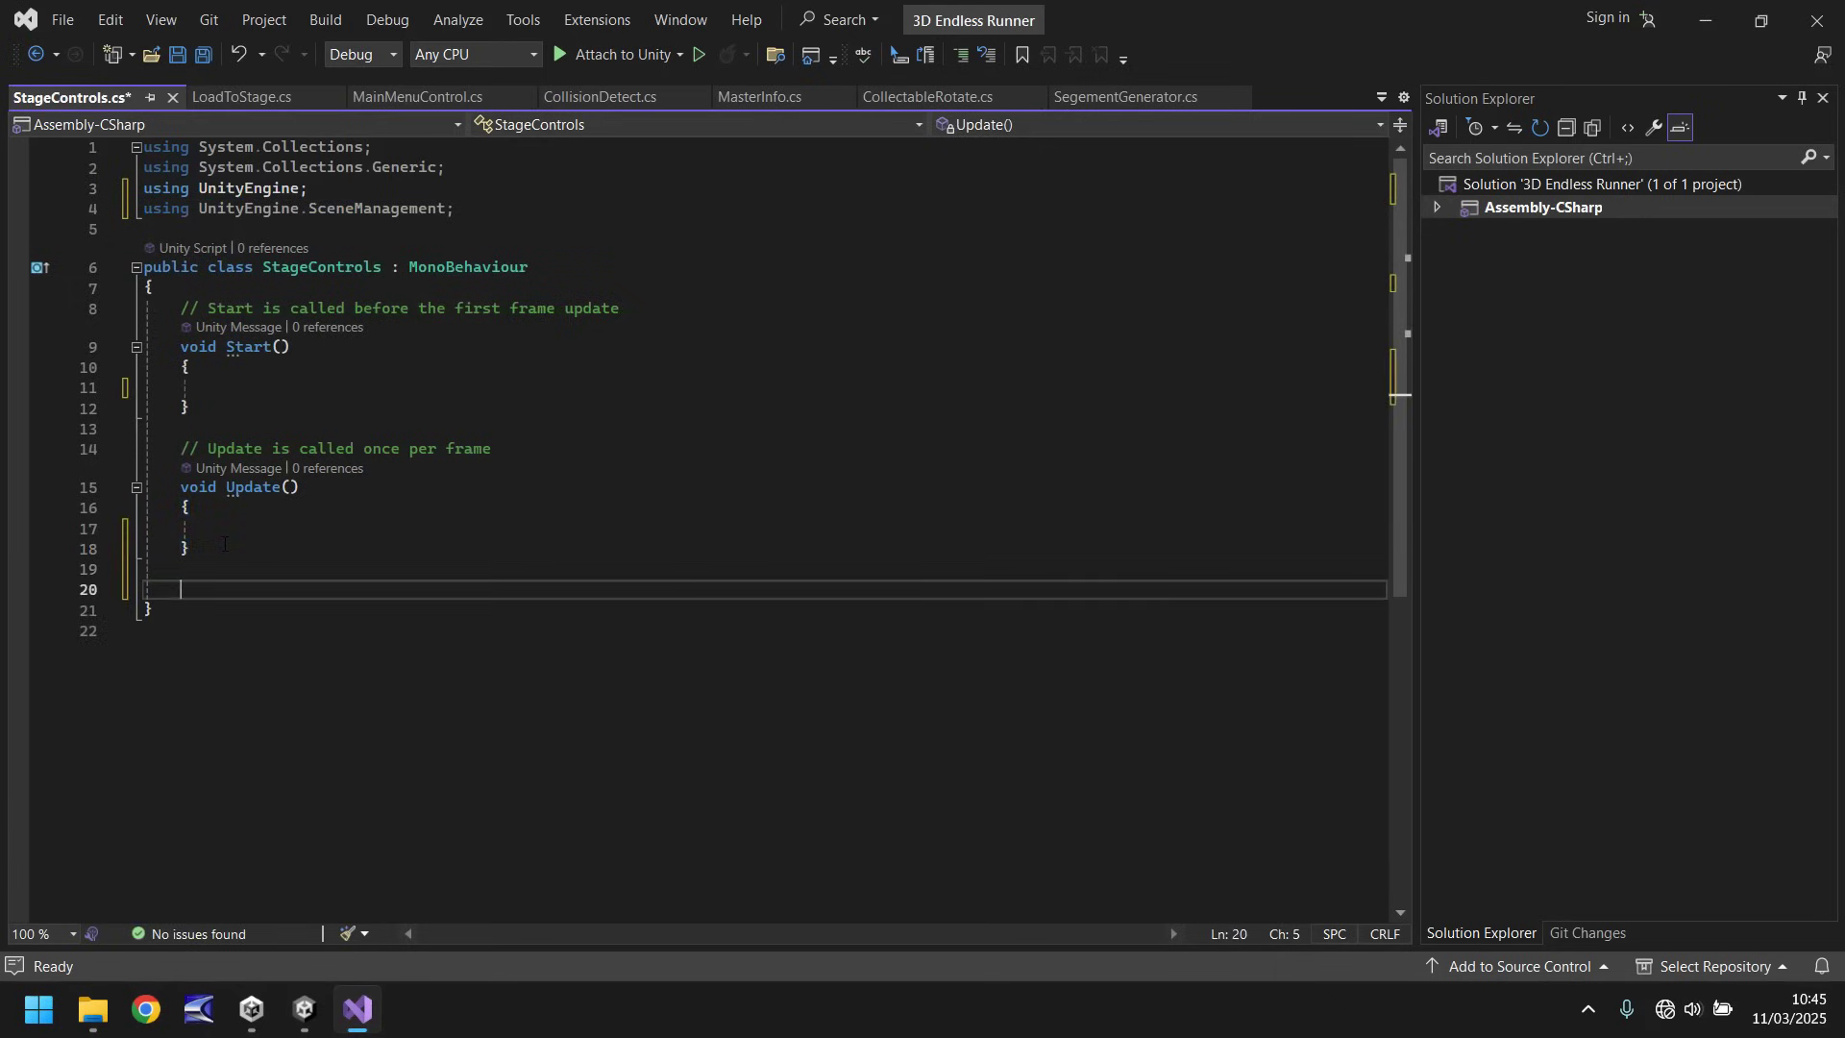
text(void)
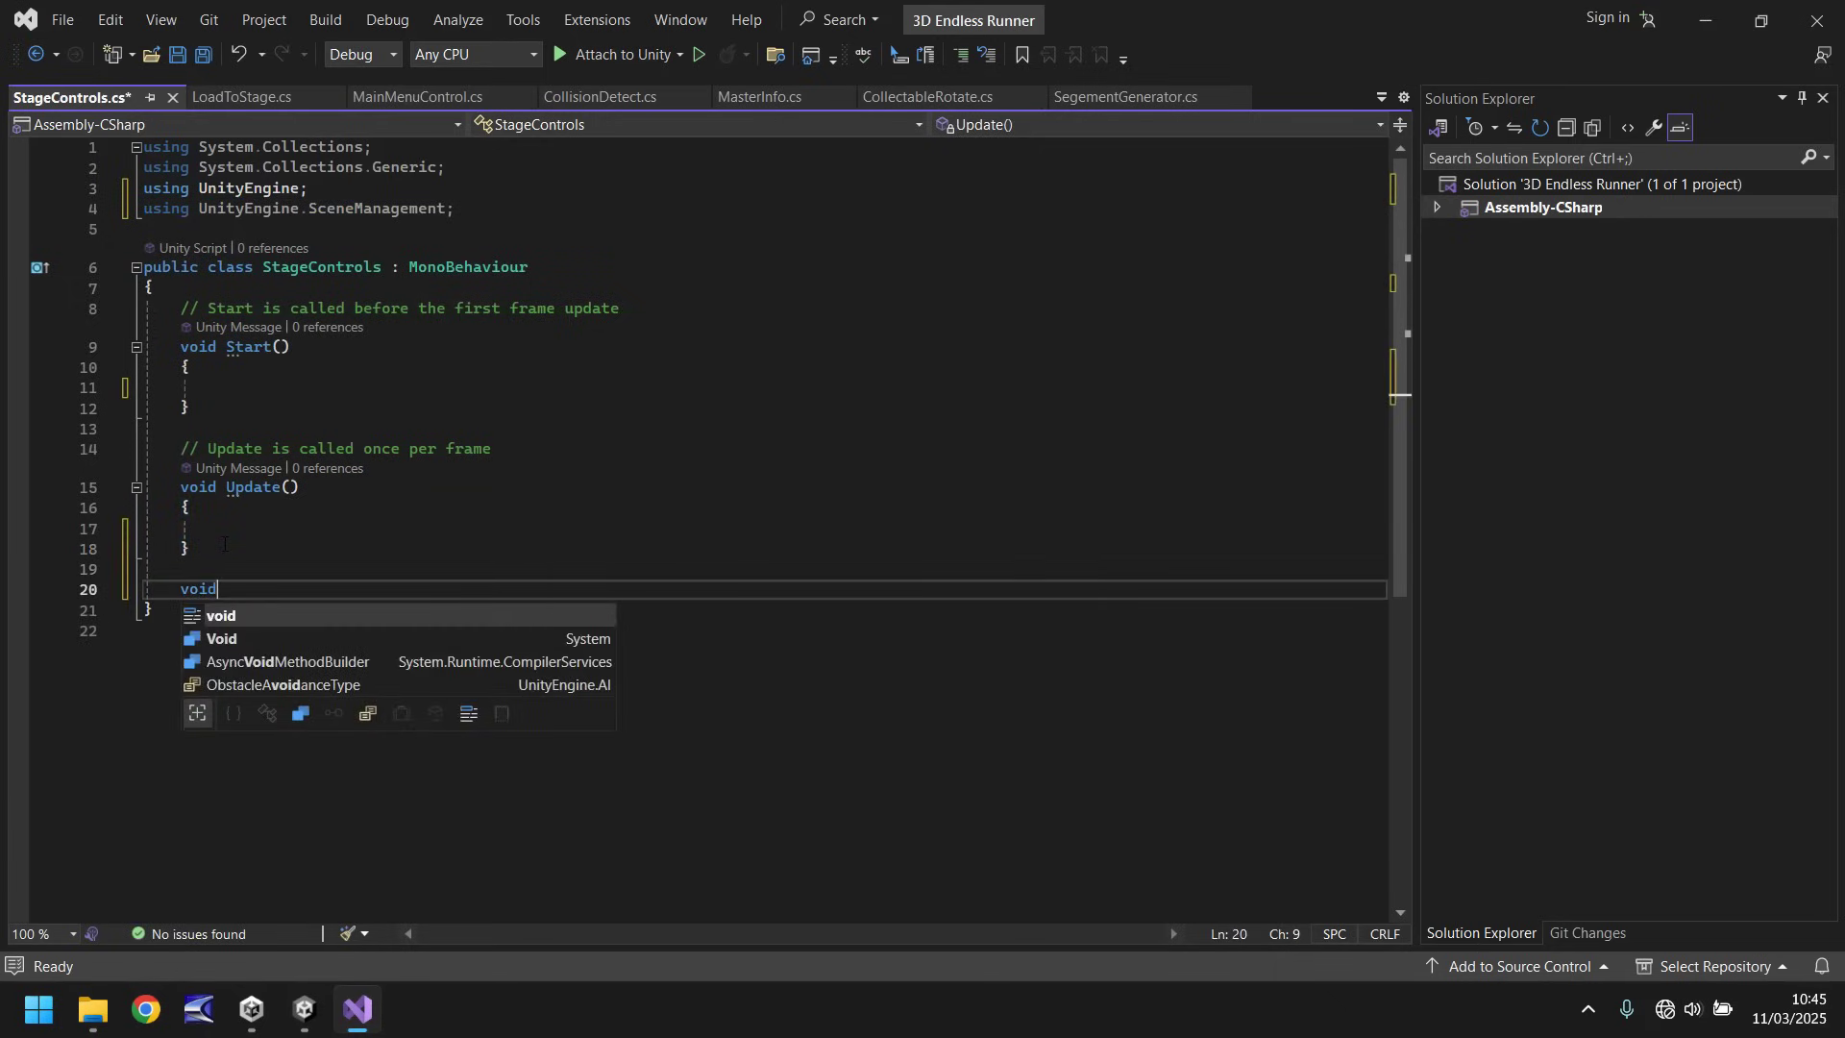
key(BackSpace)
key(BackSpace)
key(BackSpace)
key(BackSpace)
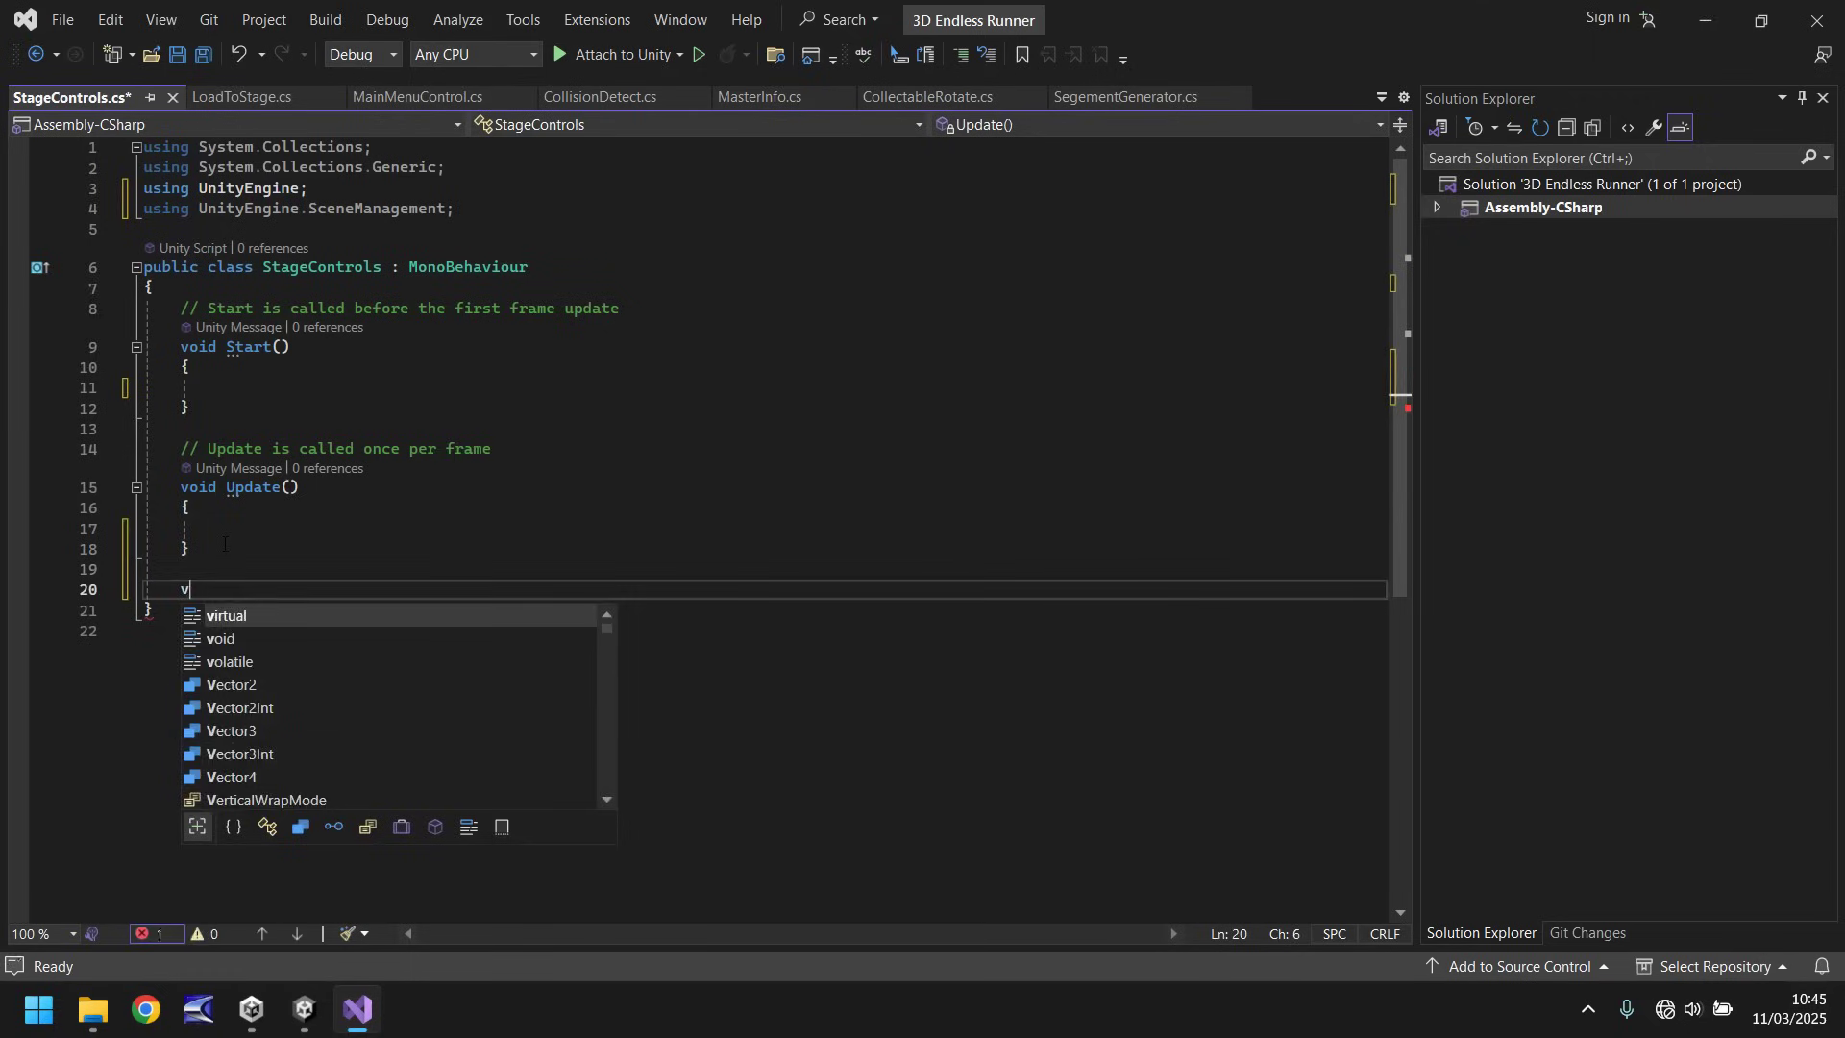
text(public voi)
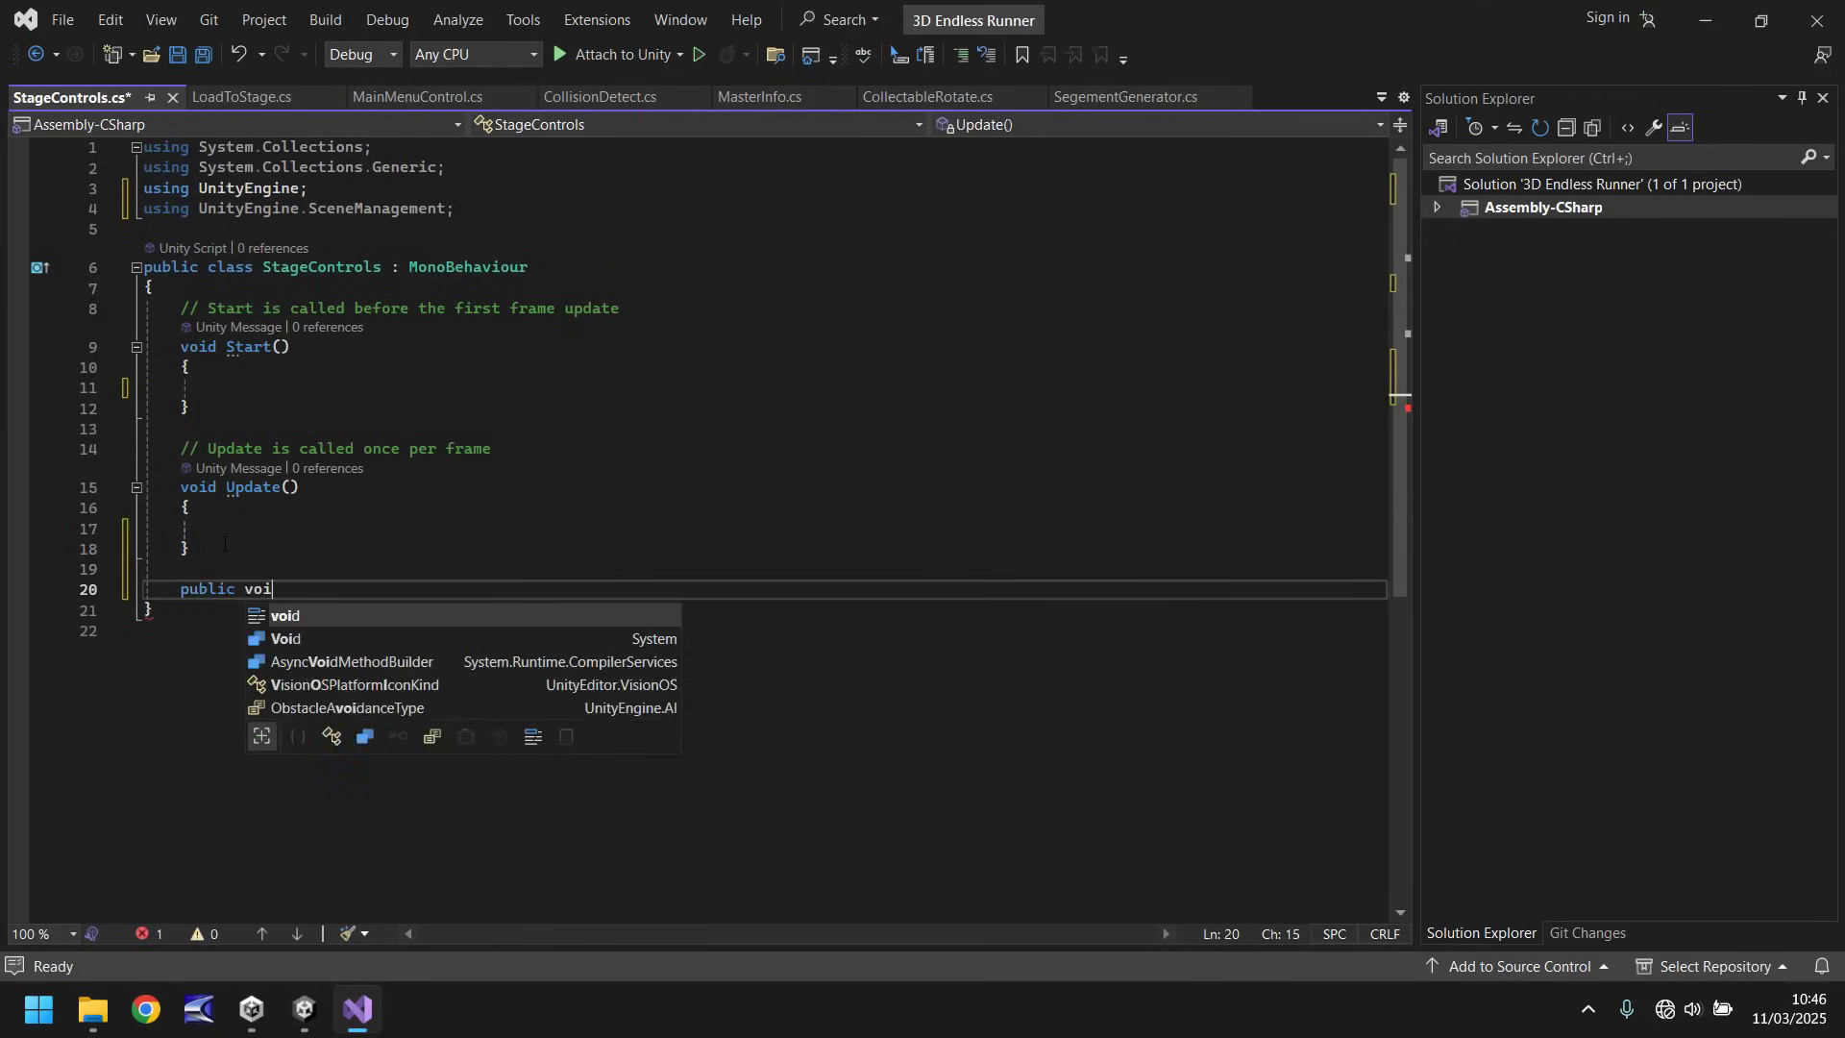
text(d Press)
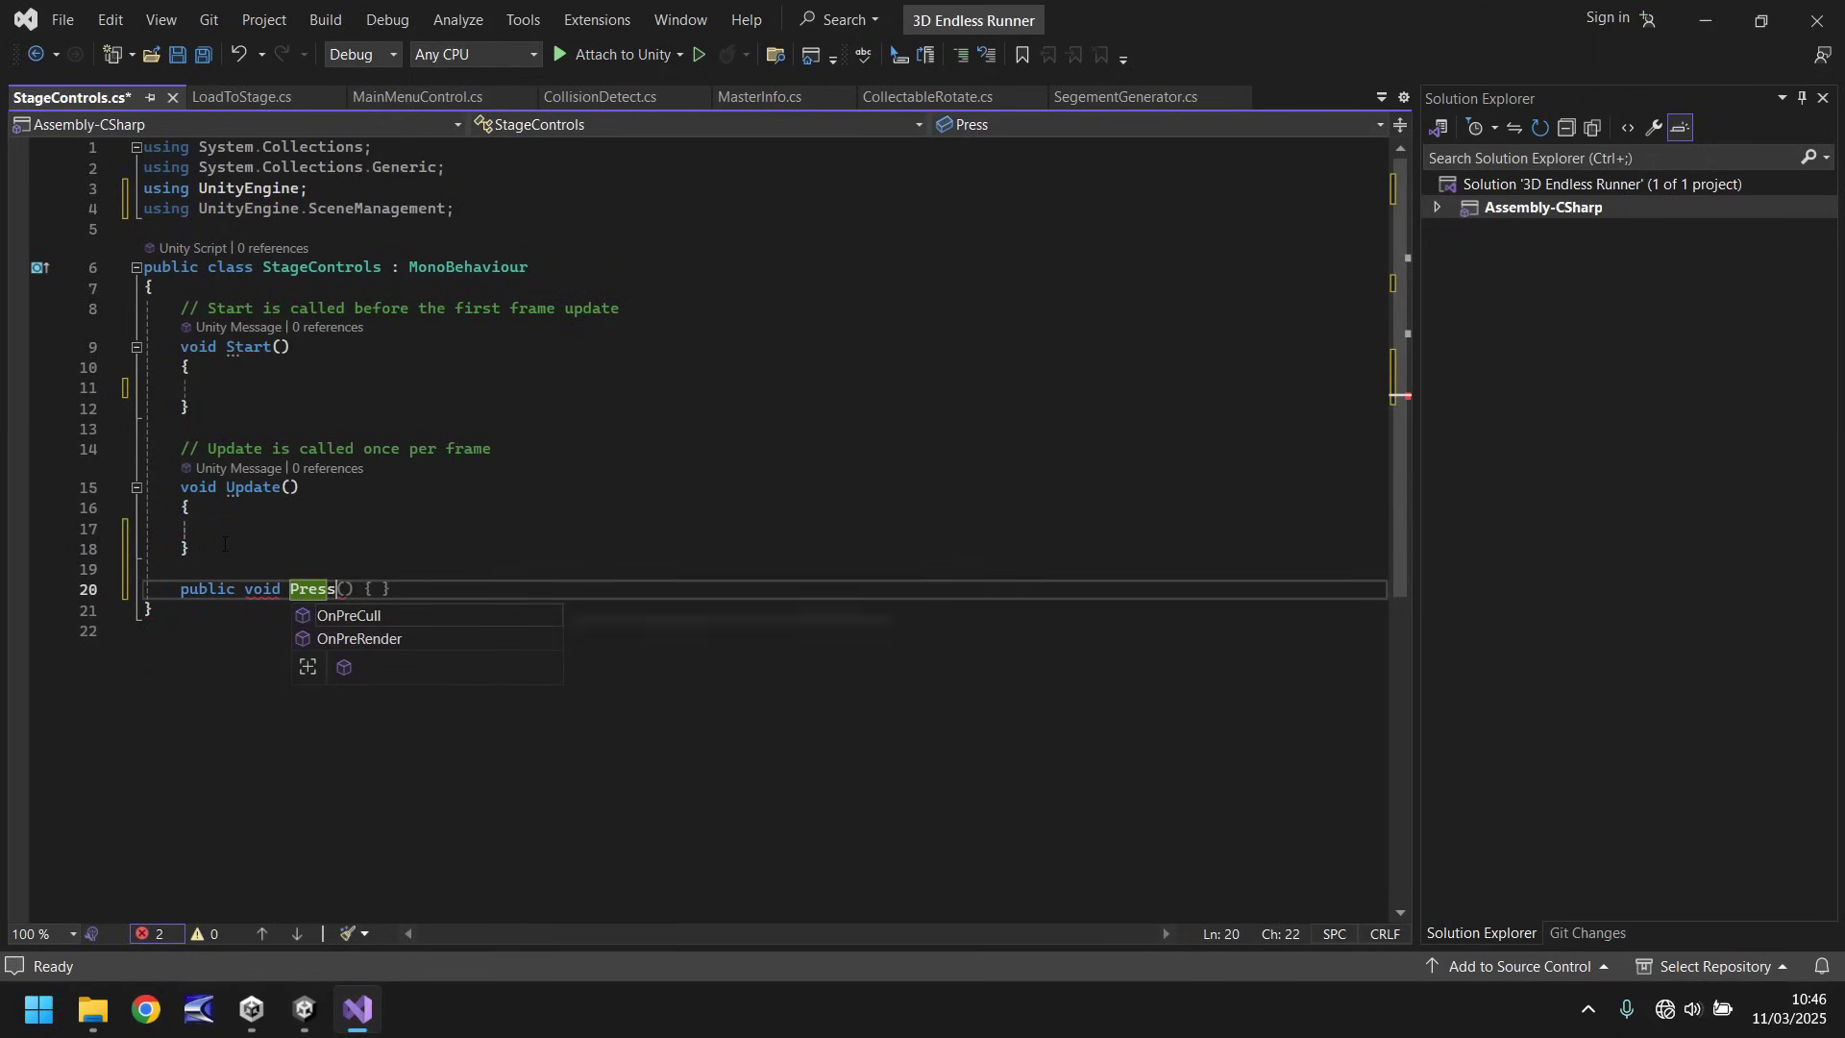
text(Play() {)
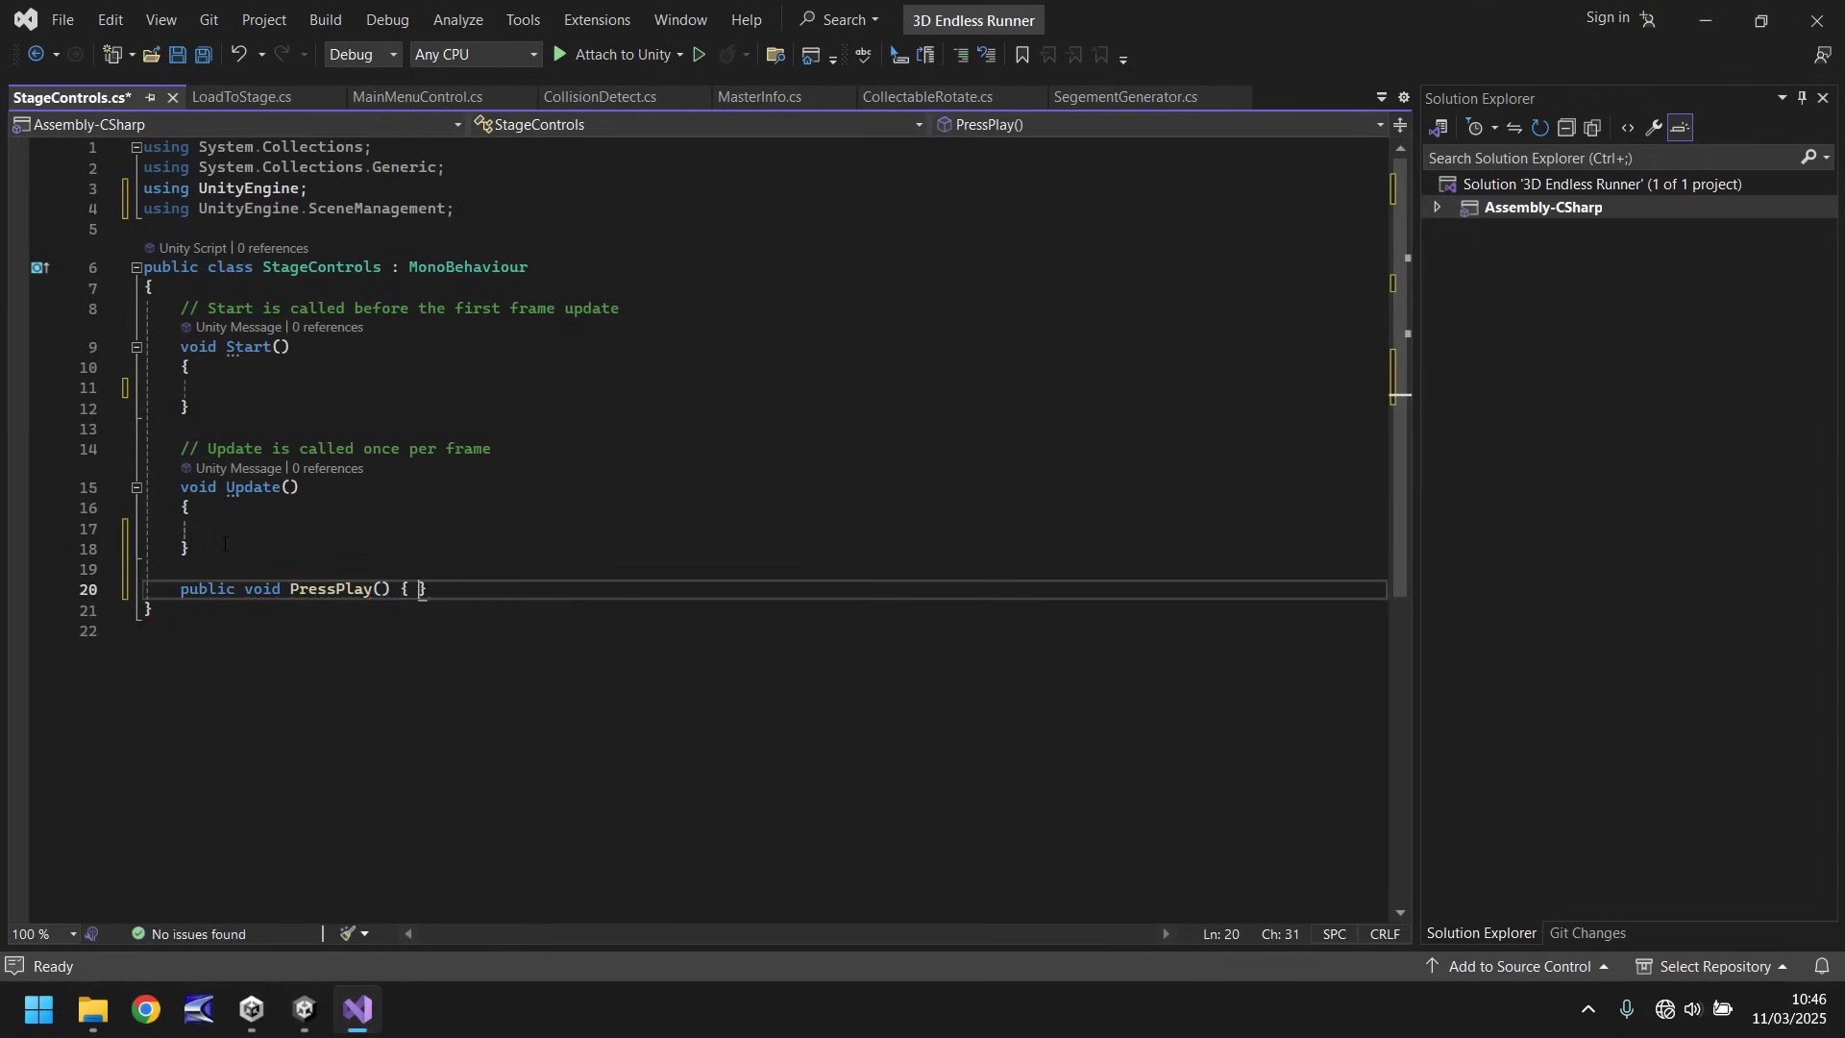
key(Return)
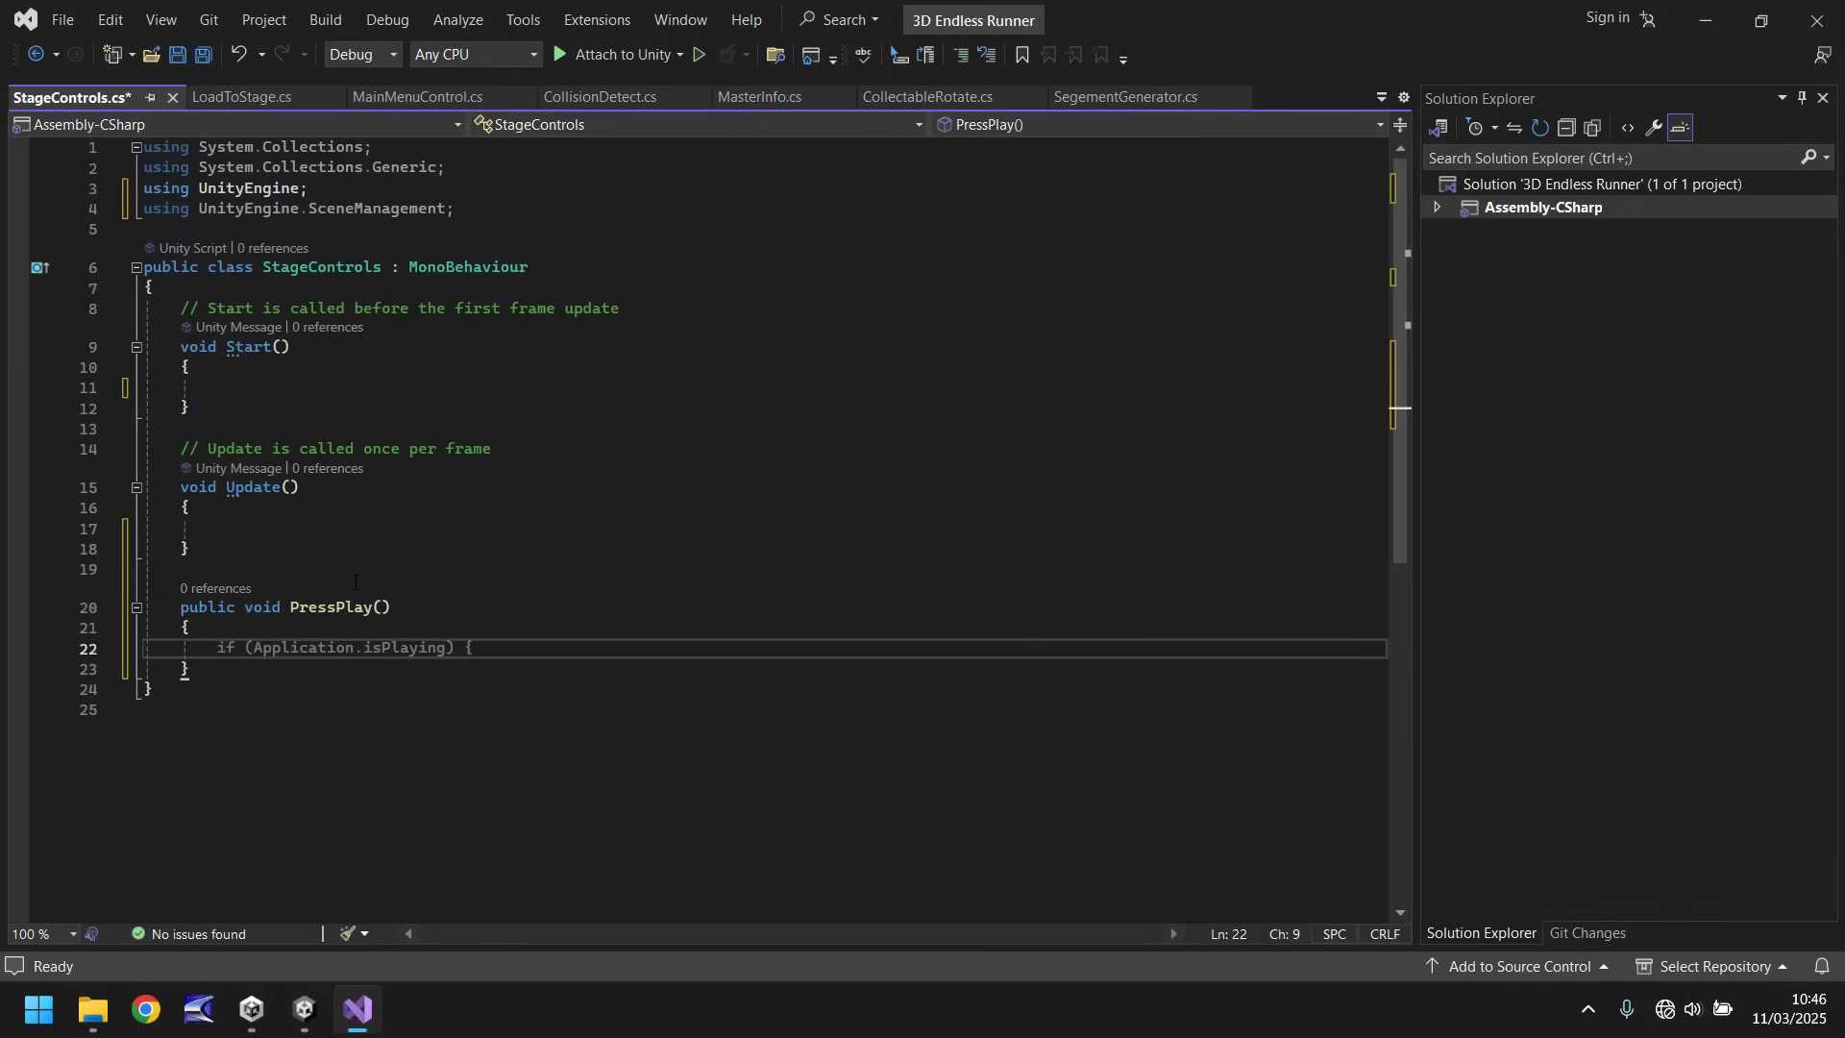
text(SceneM)
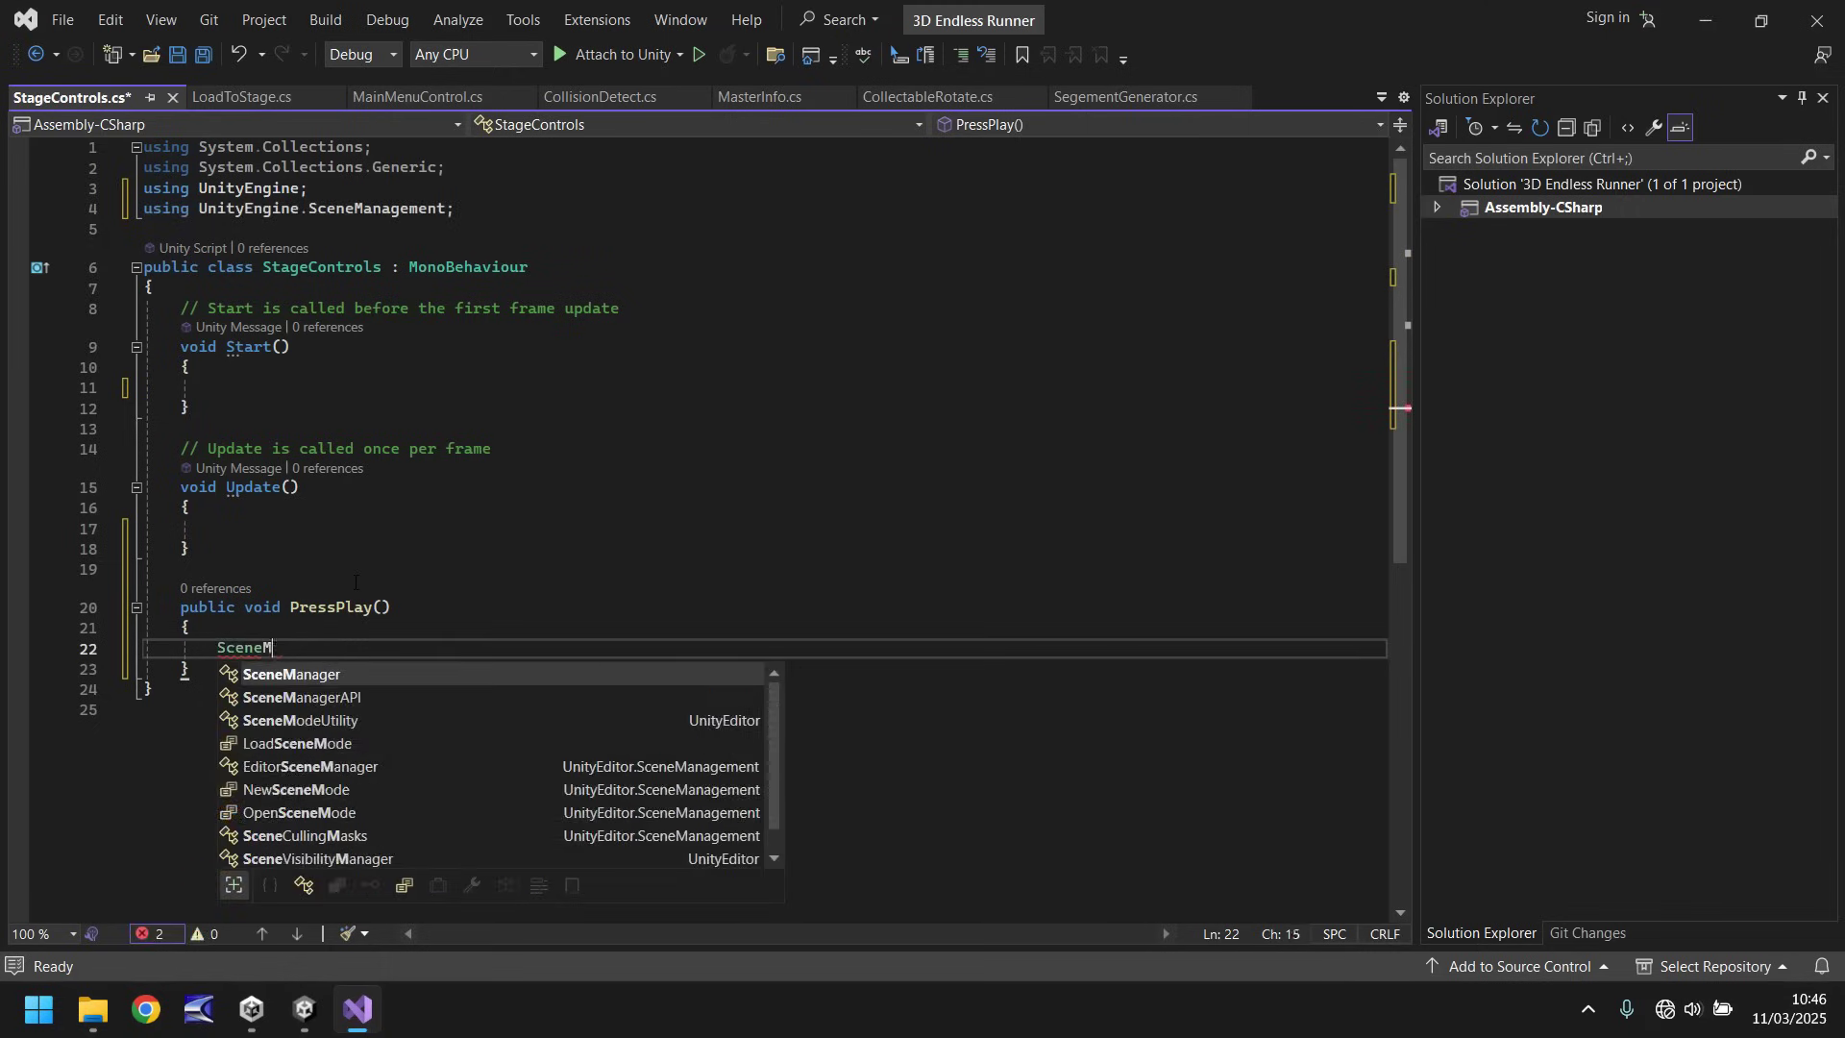
key(Tab)
text(.Loa)
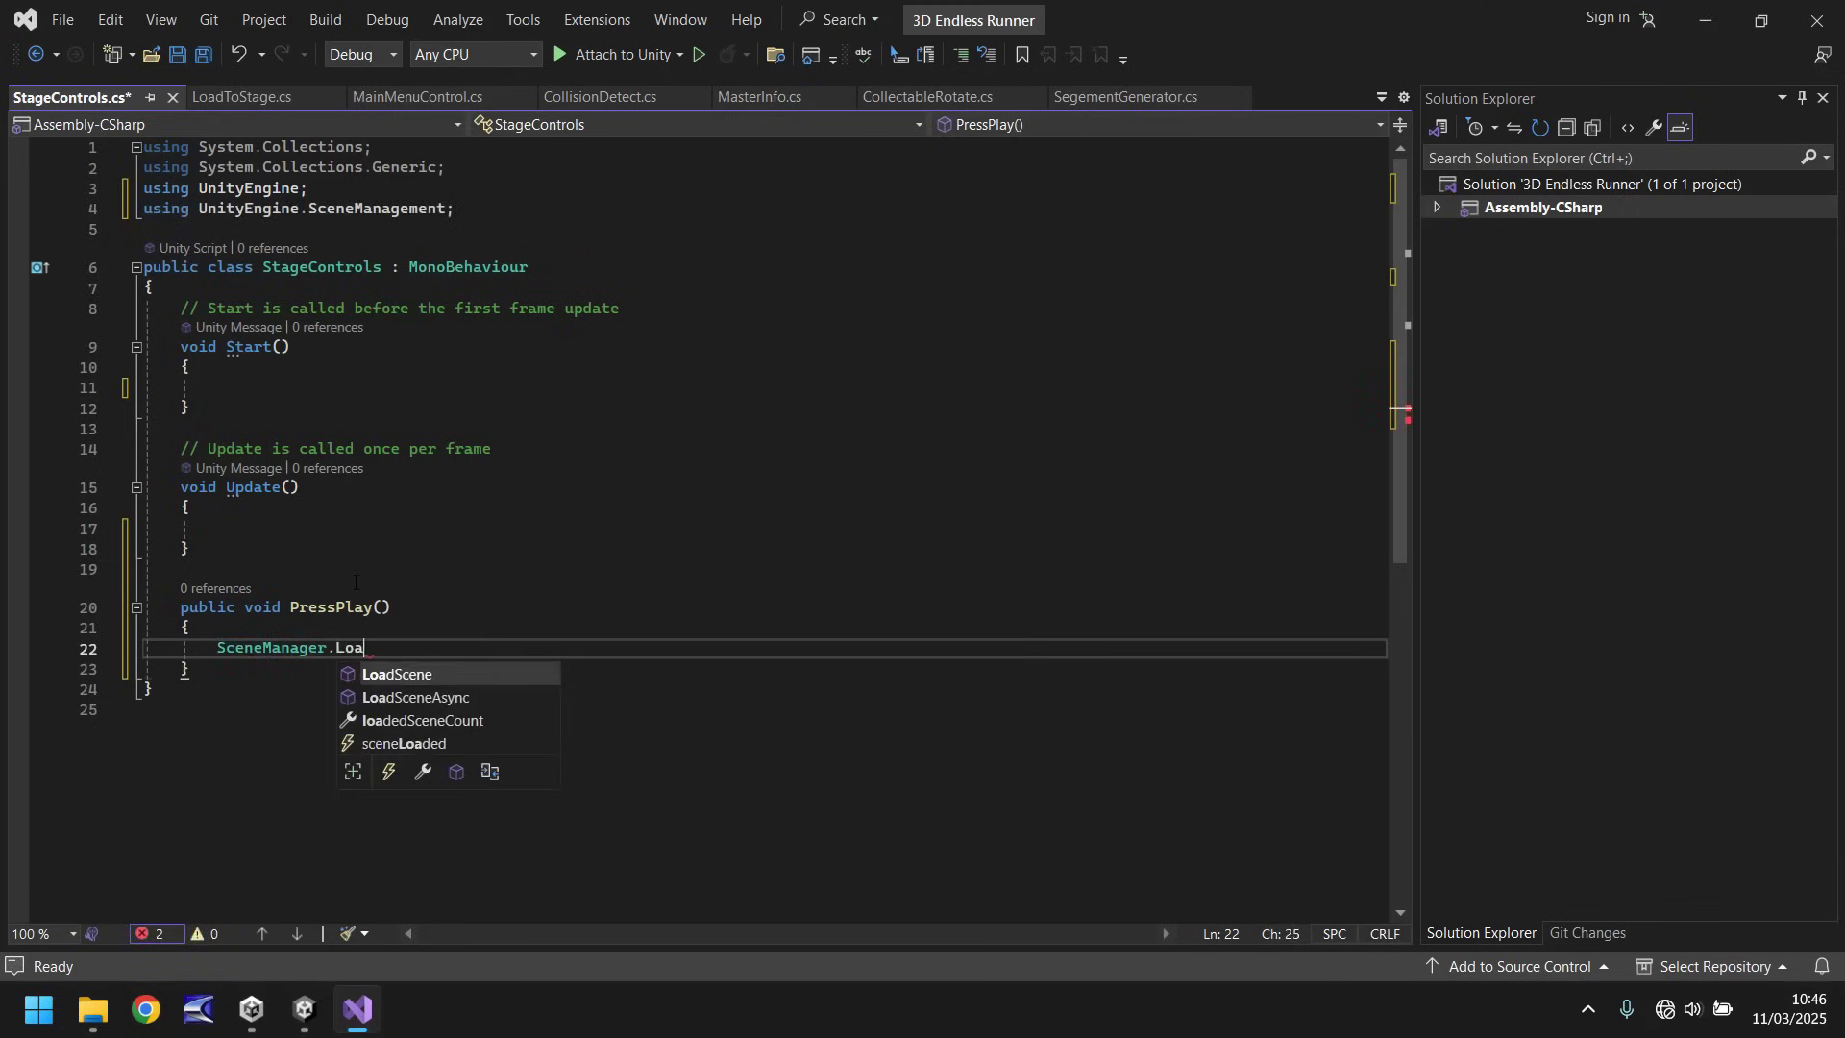
key(Tab)
text(()
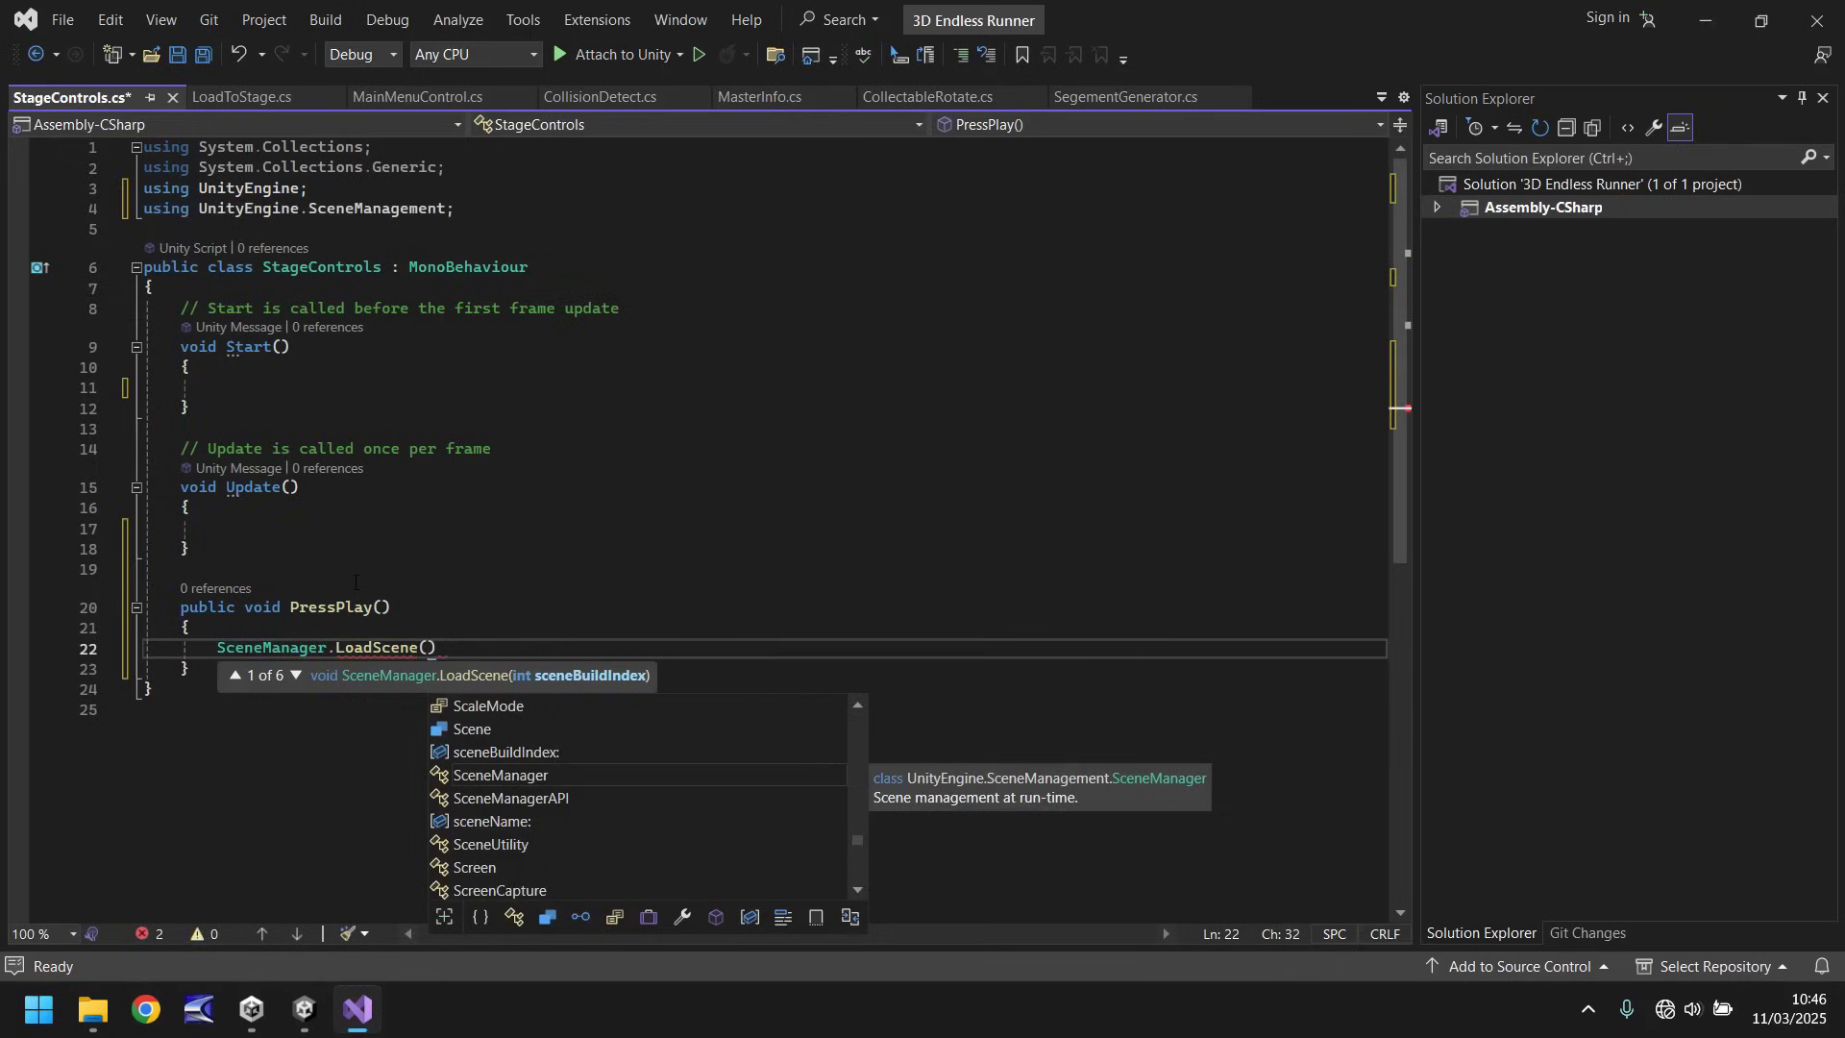
text(3)
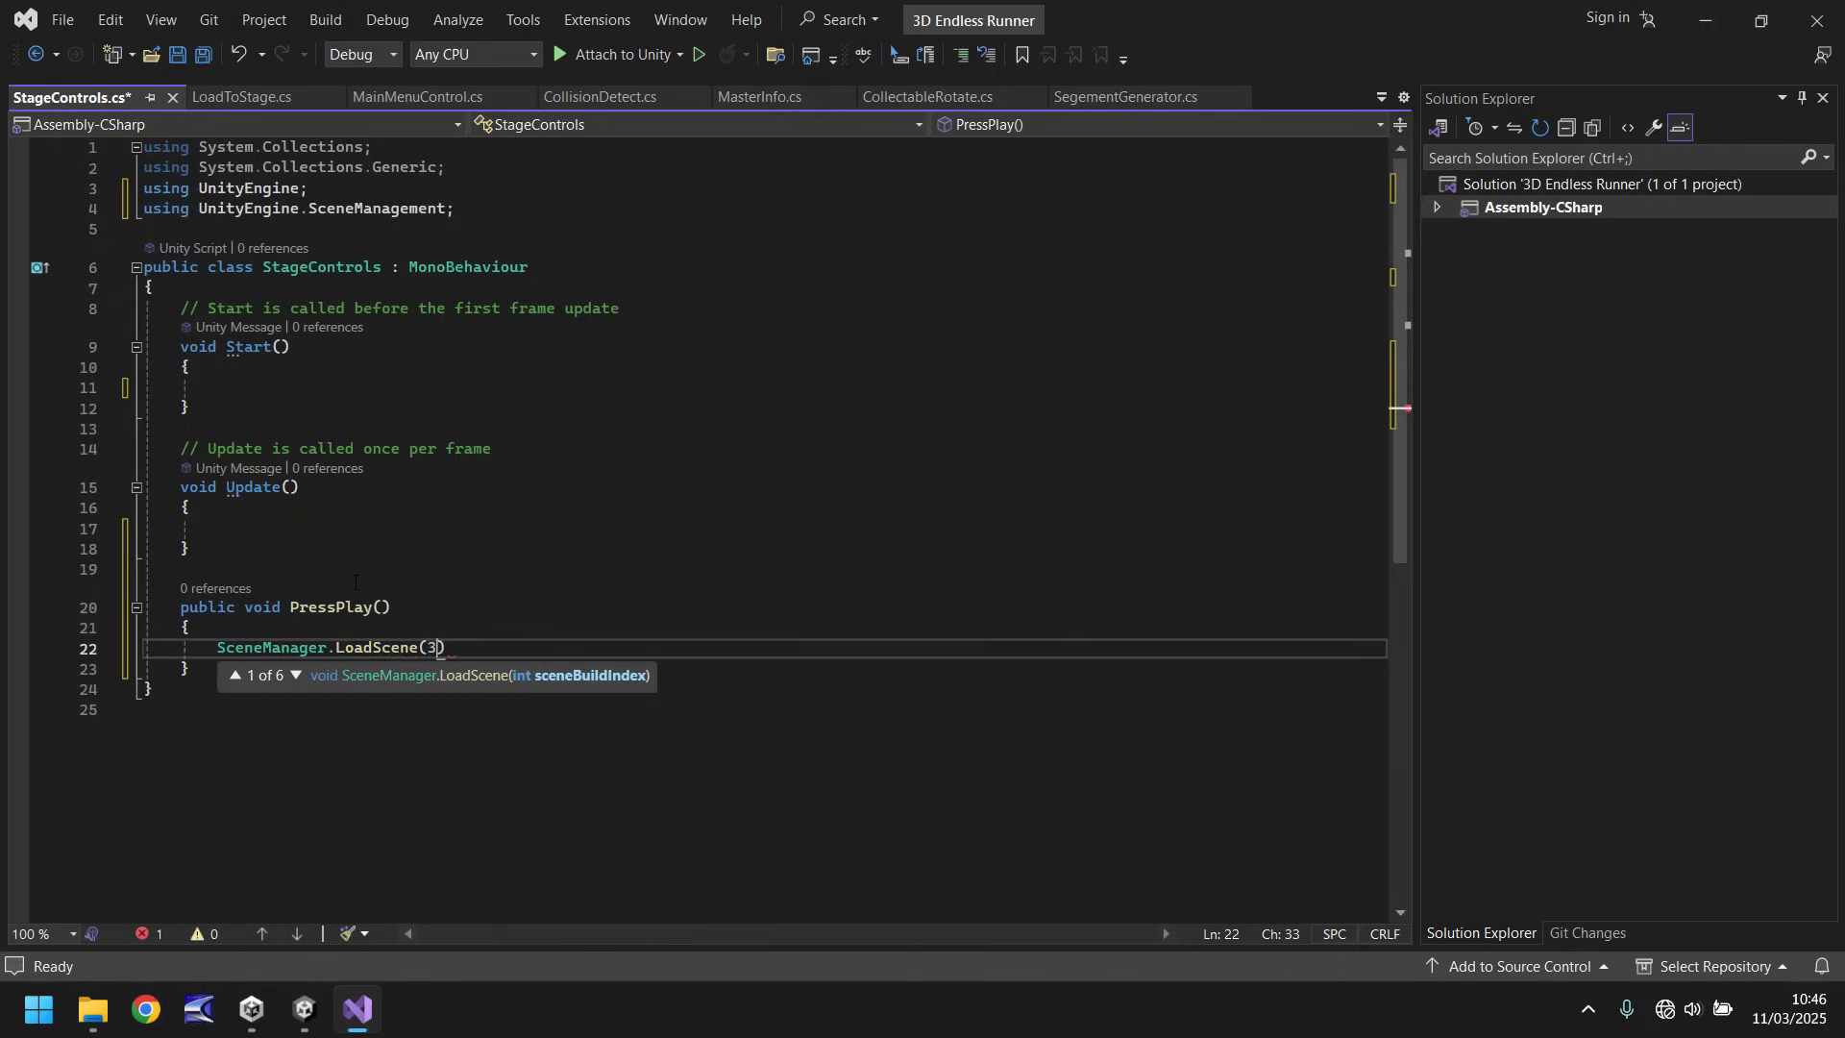
text();)
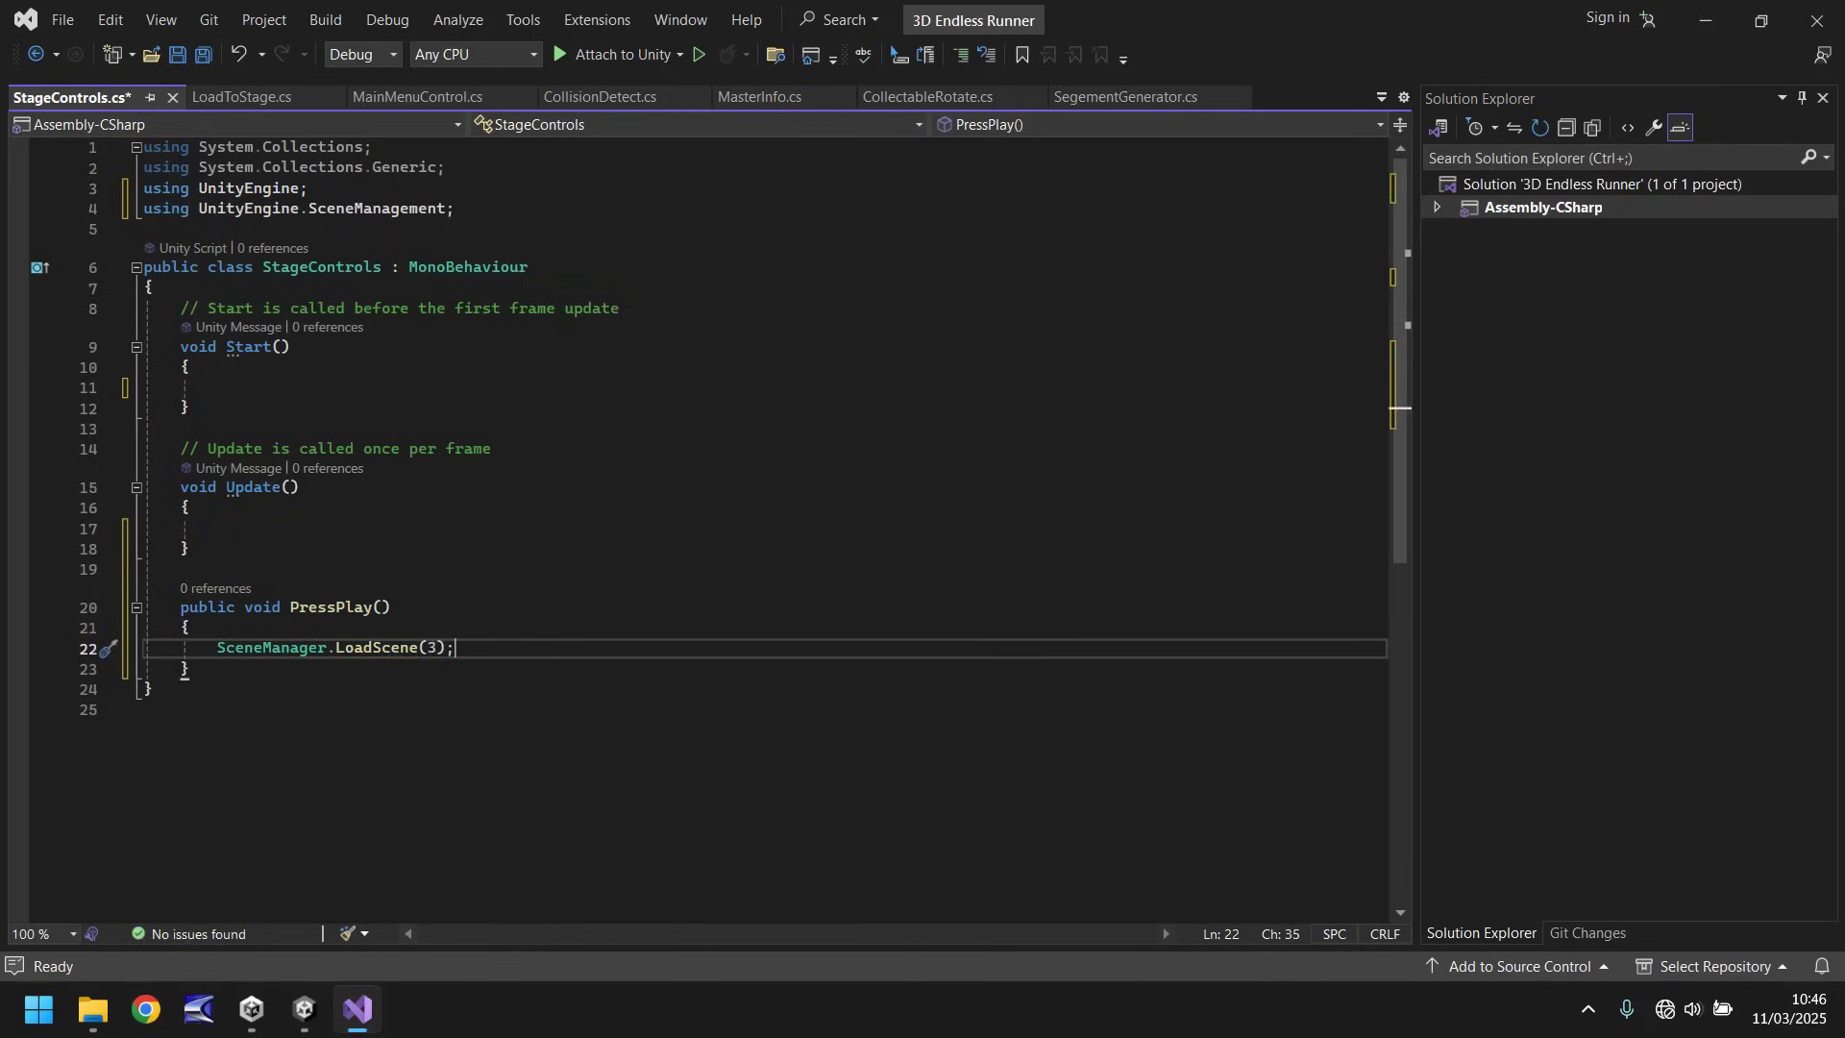
key(ctrl+s)
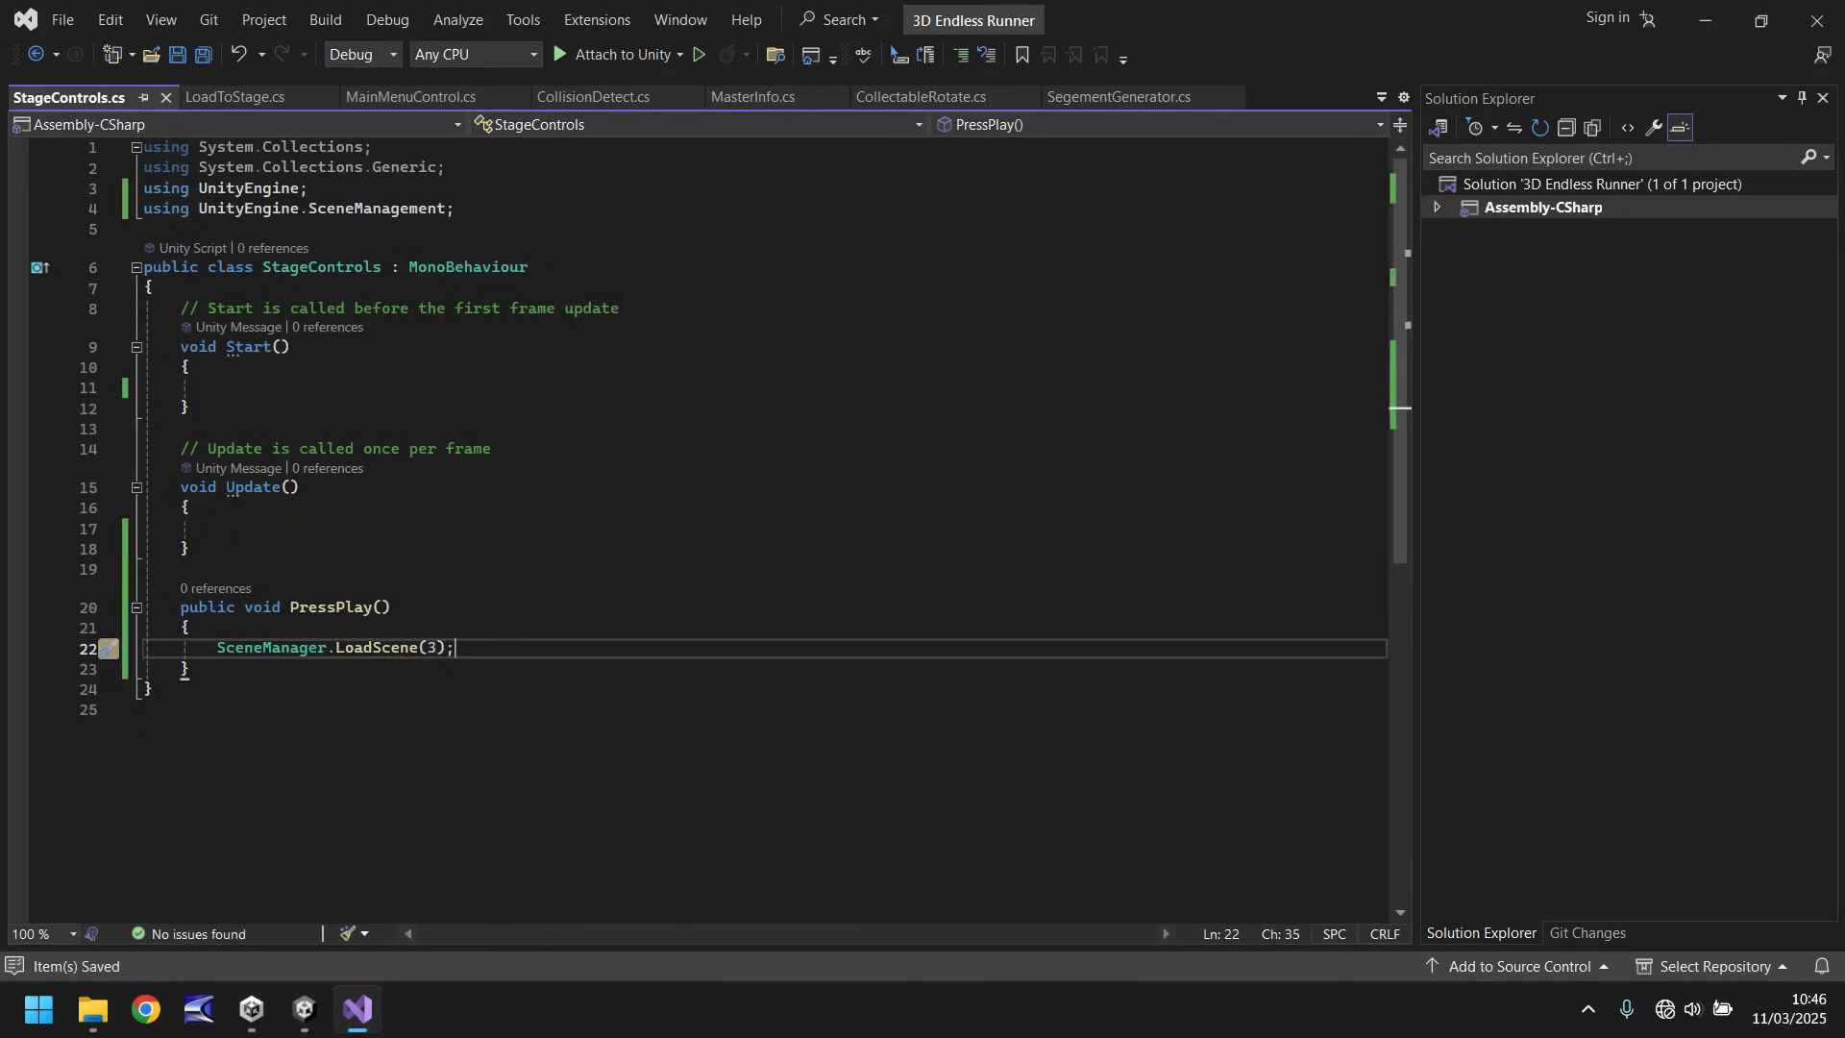
Step: Remove the Update and Start template comments and save the script again
drag(492, 449, 144, 449)
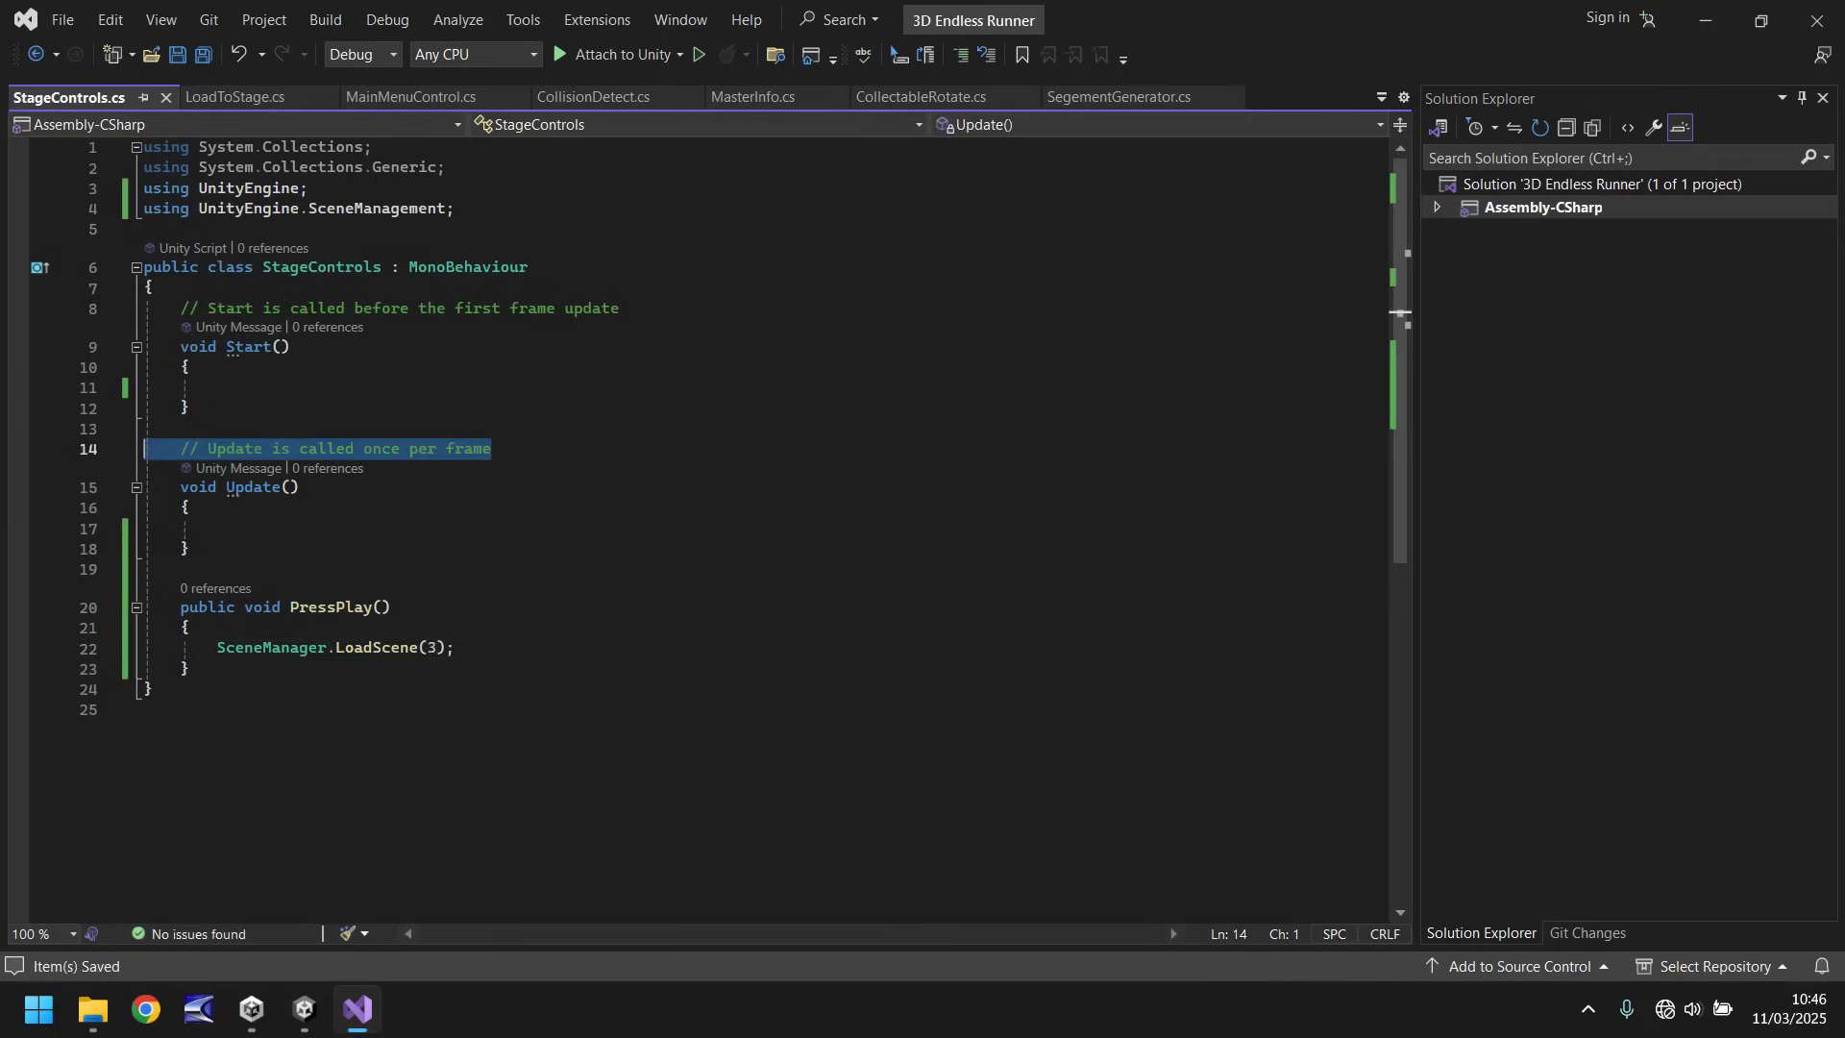
key(BackSpace)
drag(654, 310, 144, 308)
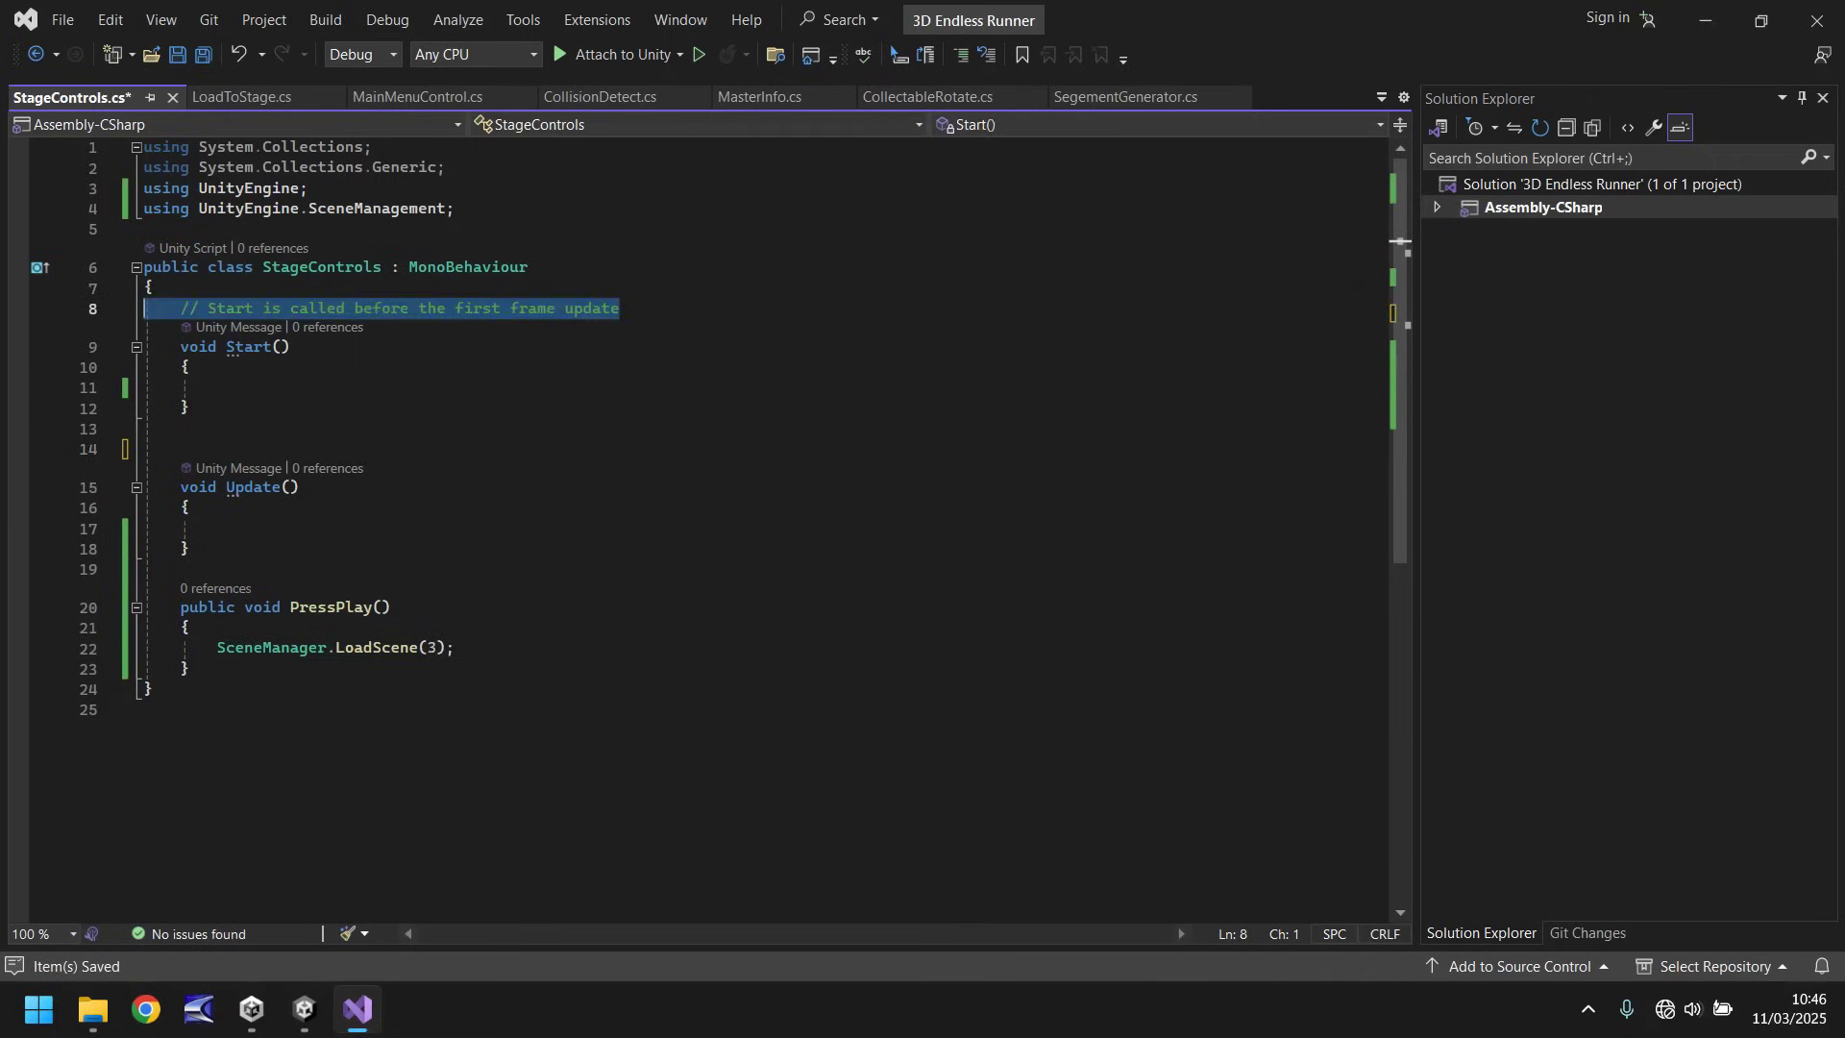
key(BackSpace)
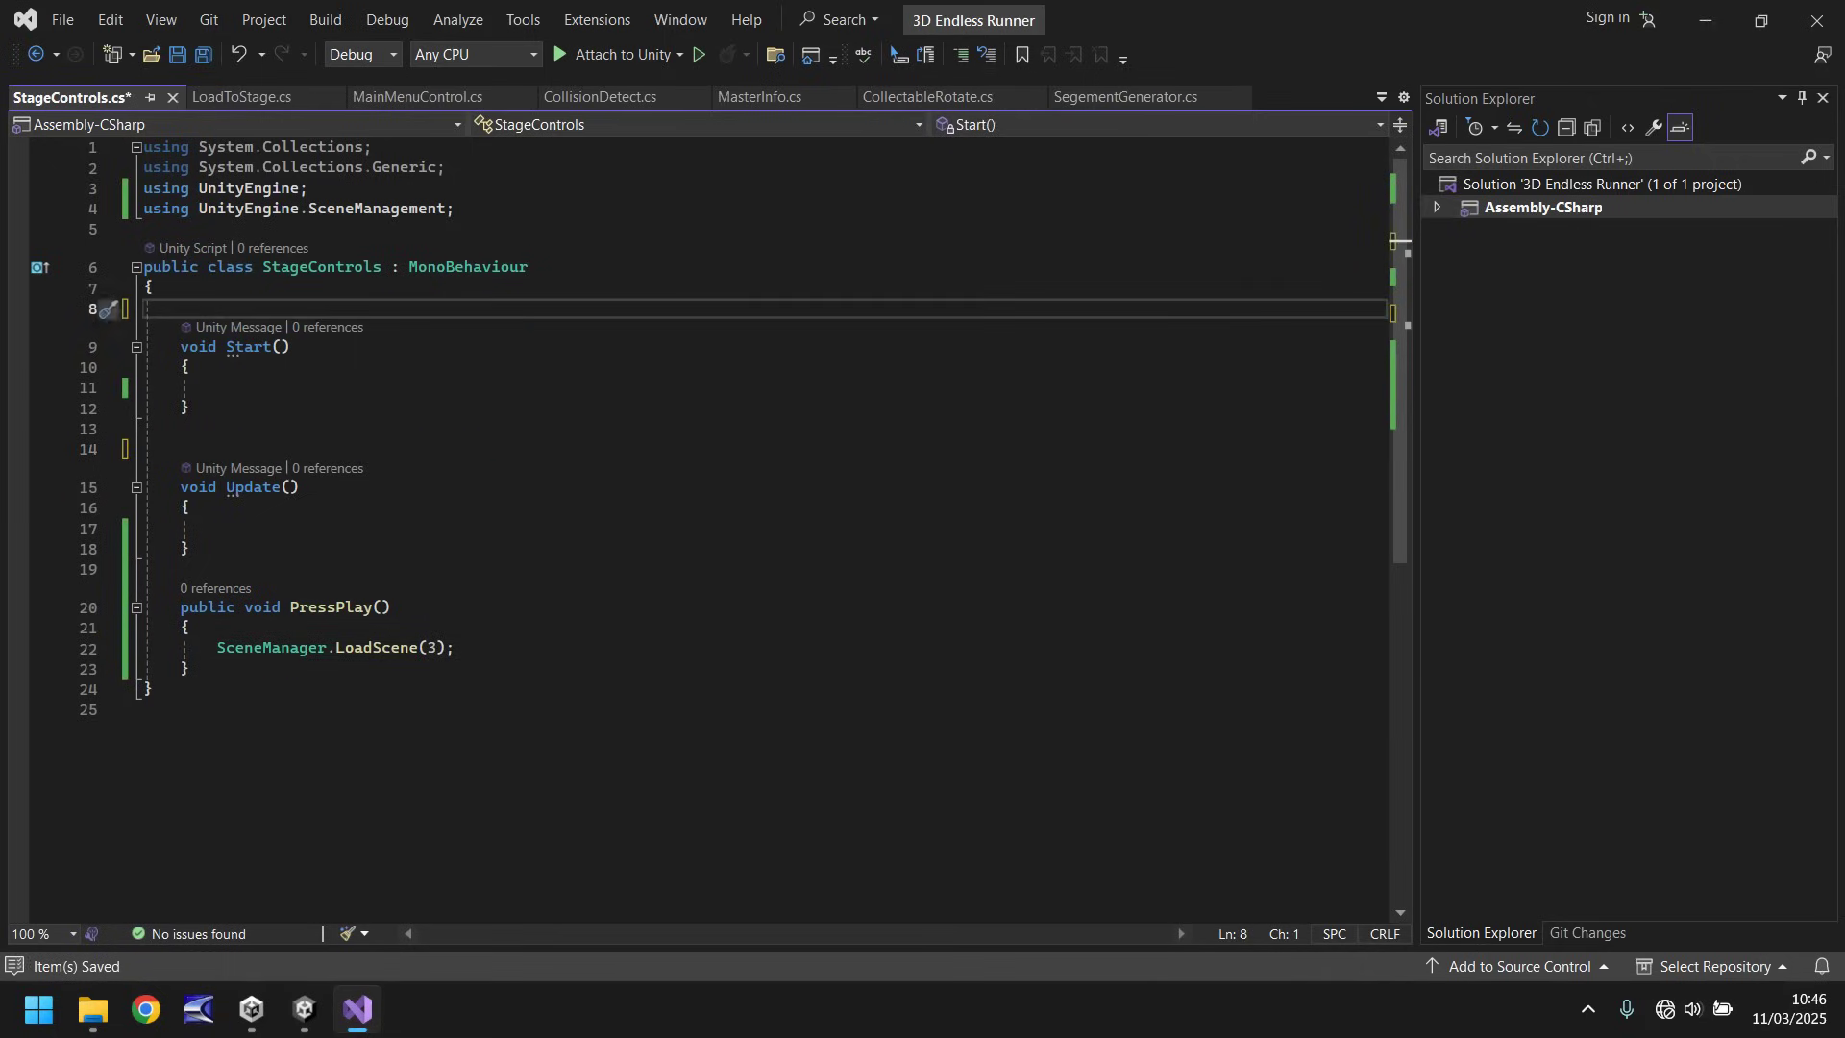
key(ctrl+s)
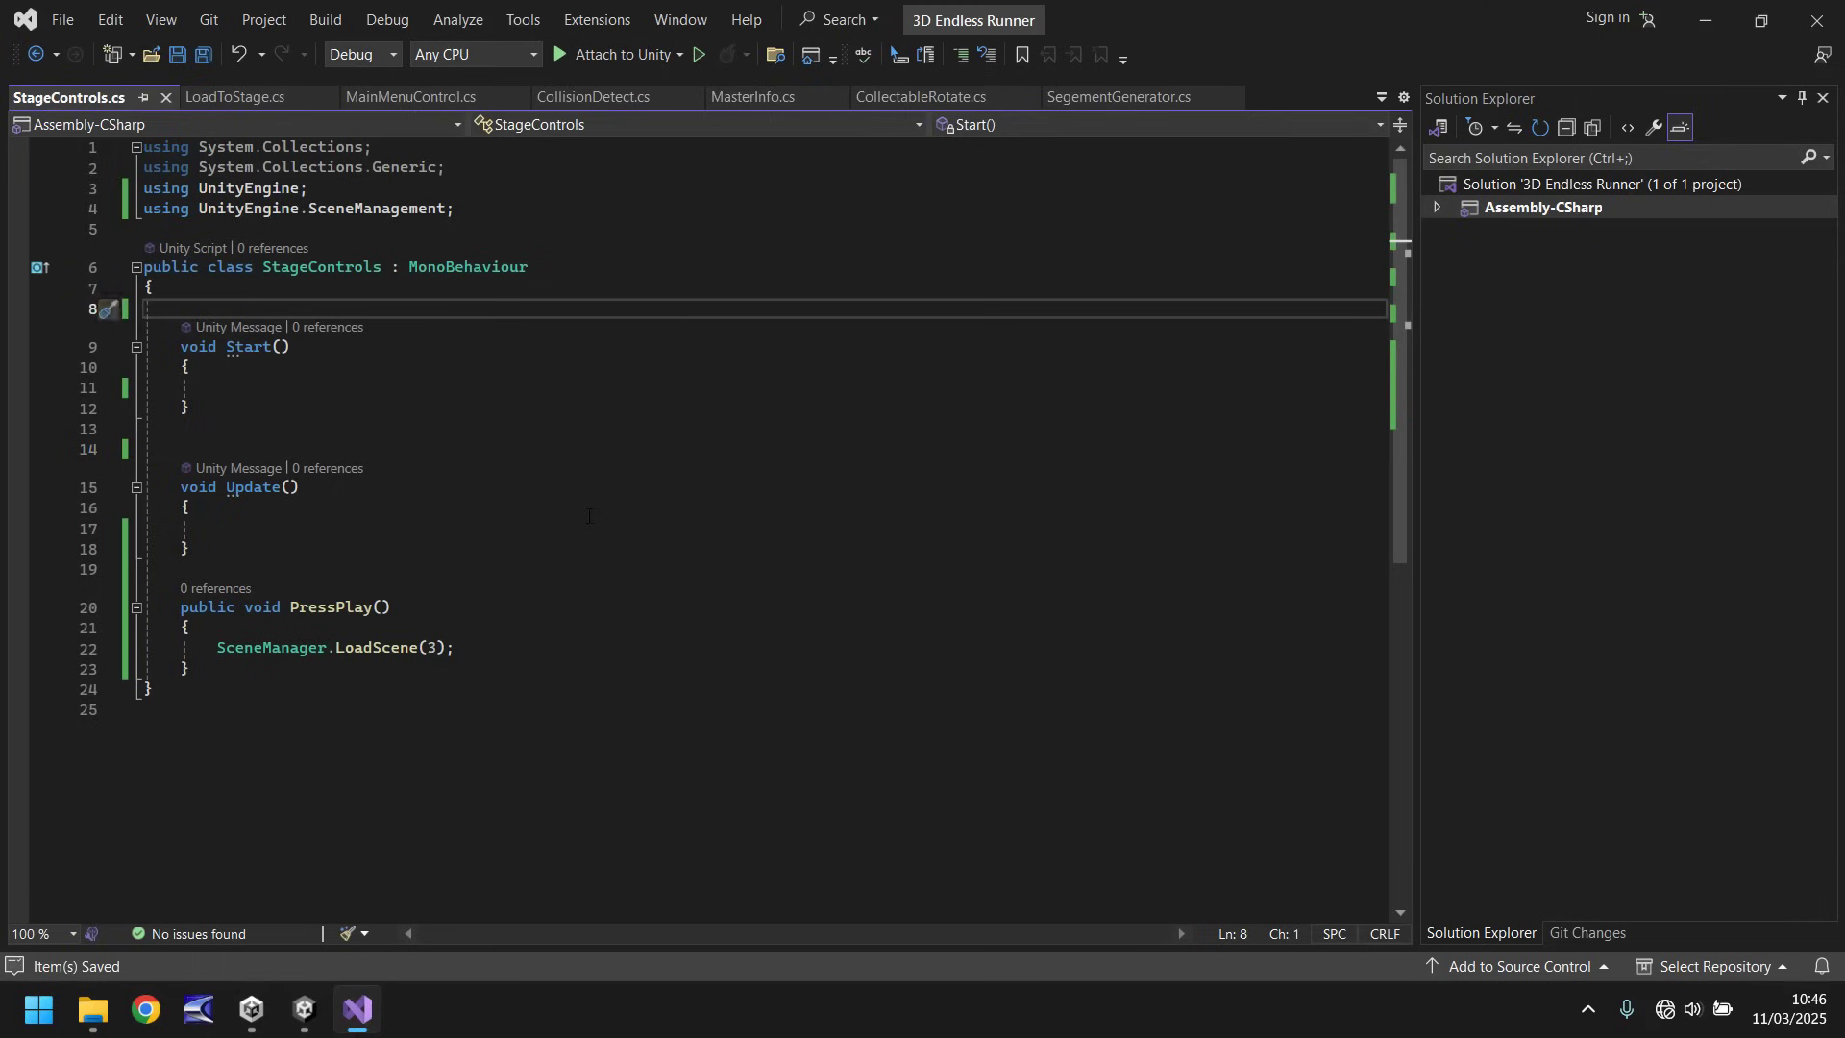
Step: Attach StageControls to StageSelectControls and select the SelectAndPlay button
click(305, 1011)
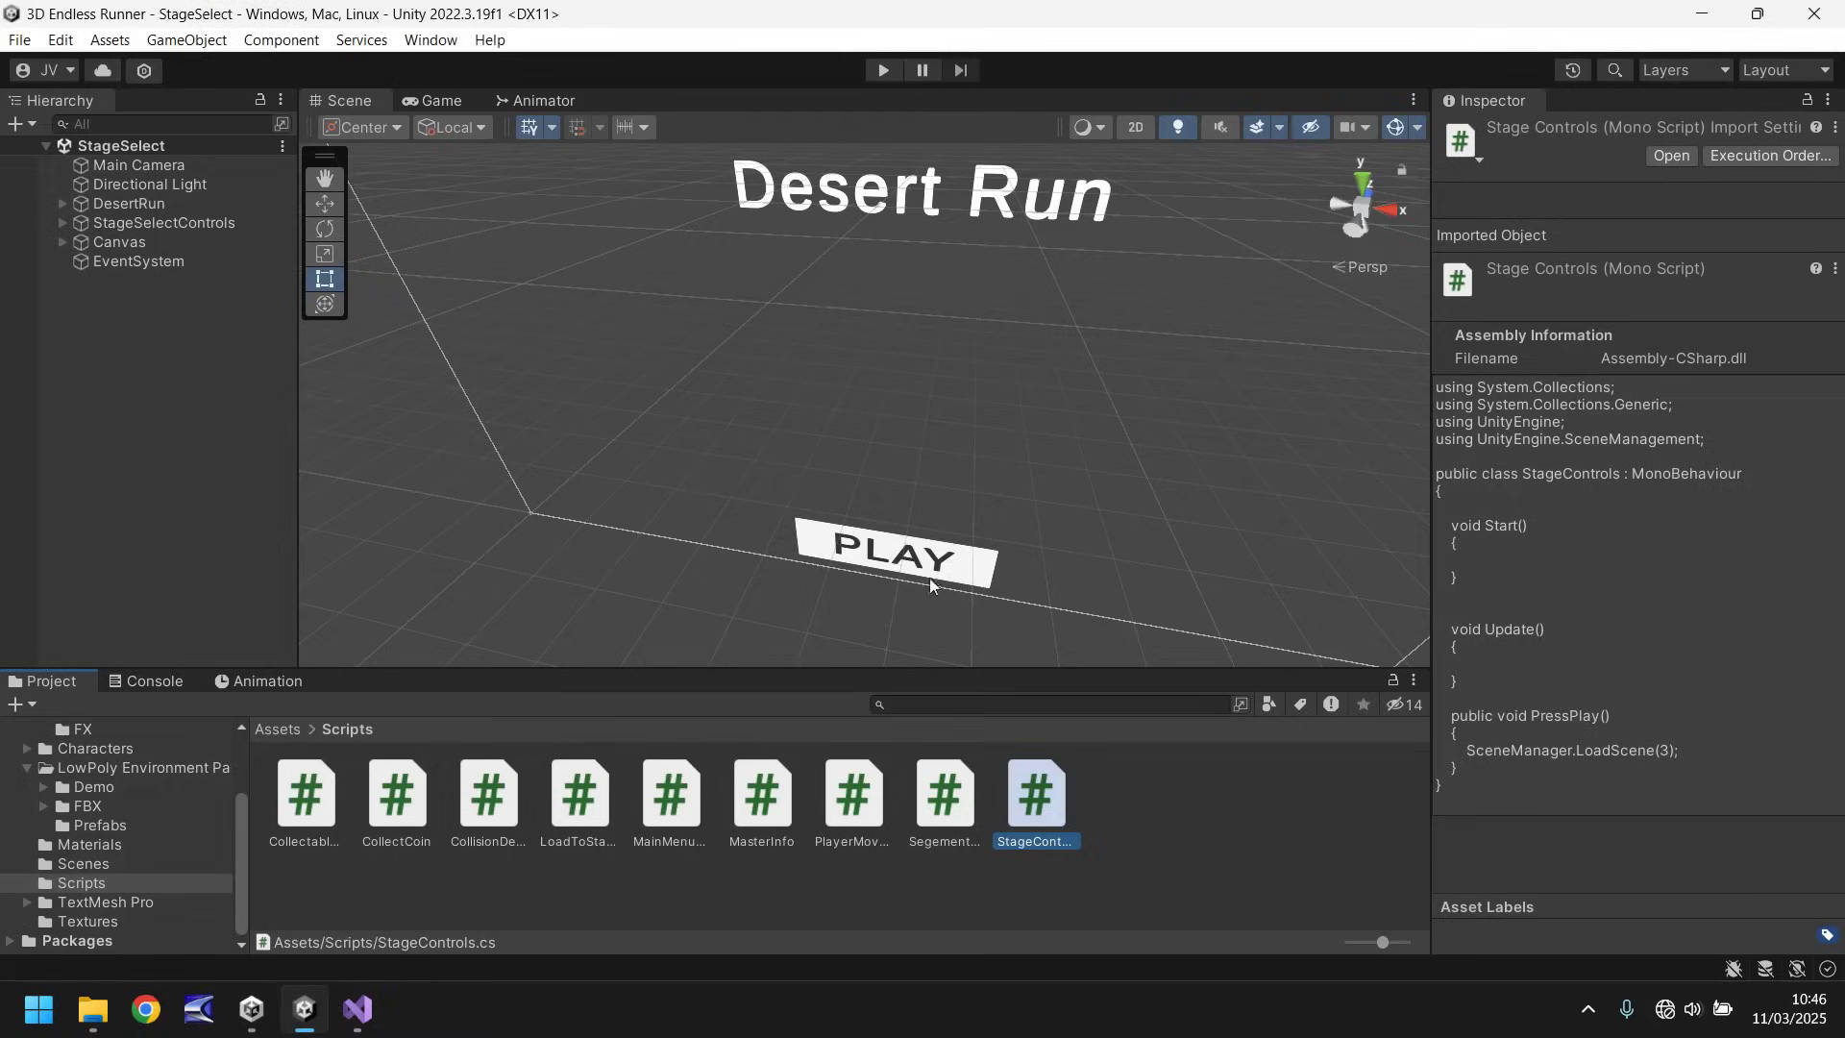
drag(1060, 803, 135, 222)
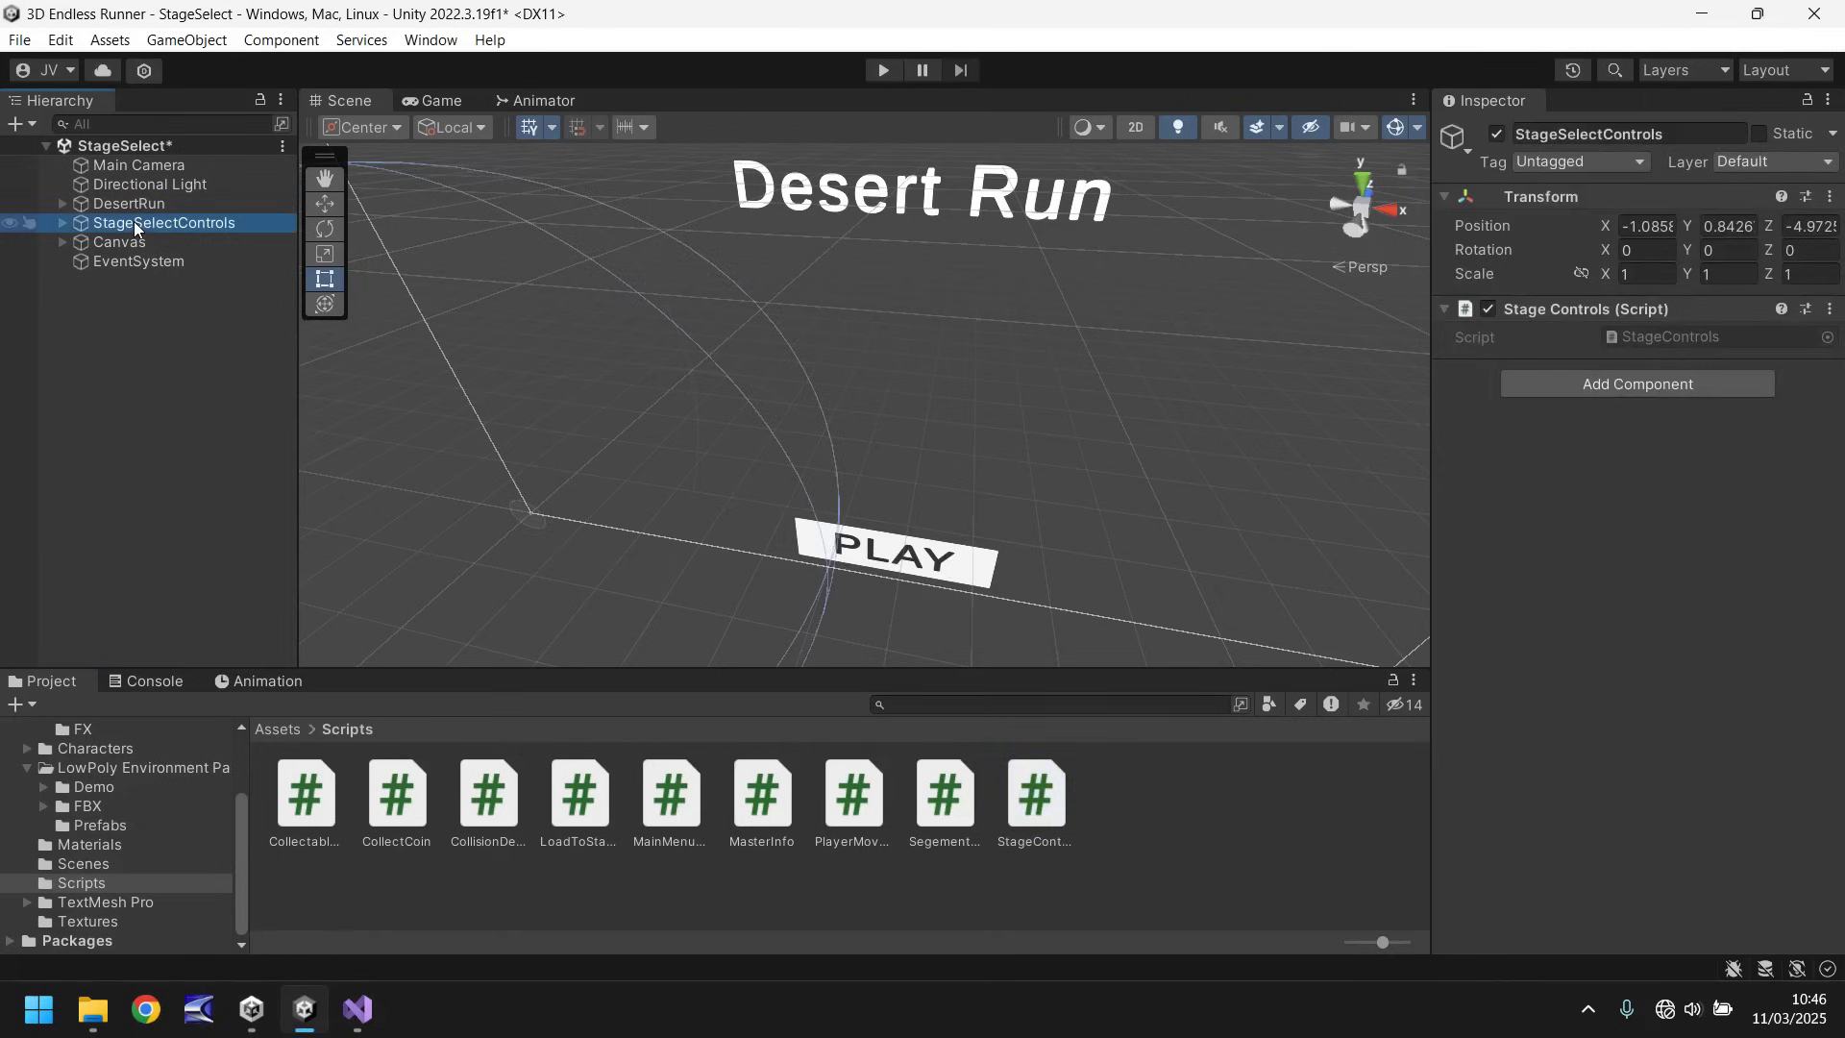
click(61, 242)
click(81, 280)
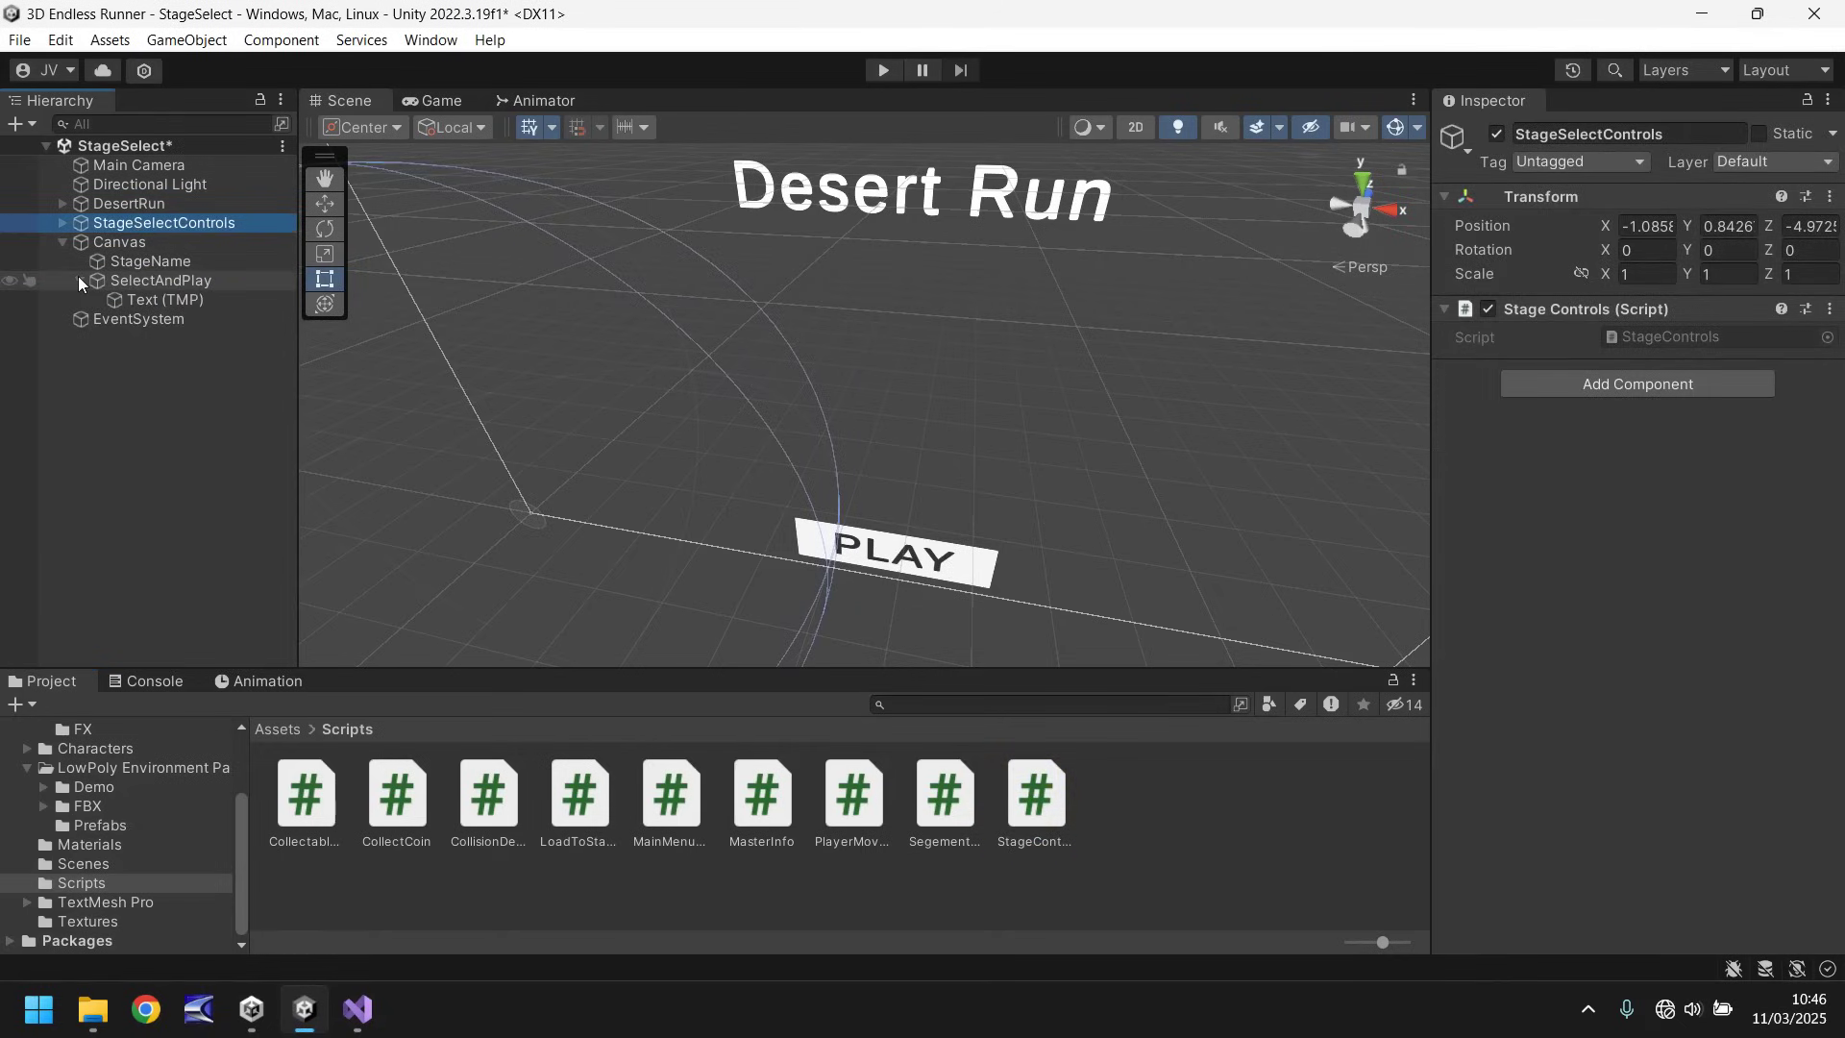
click(149, 280)
Step: Add an On Click event on StageSelectControls calling StageControls.PressPlay()
scroll(1630, 536, down, 5)
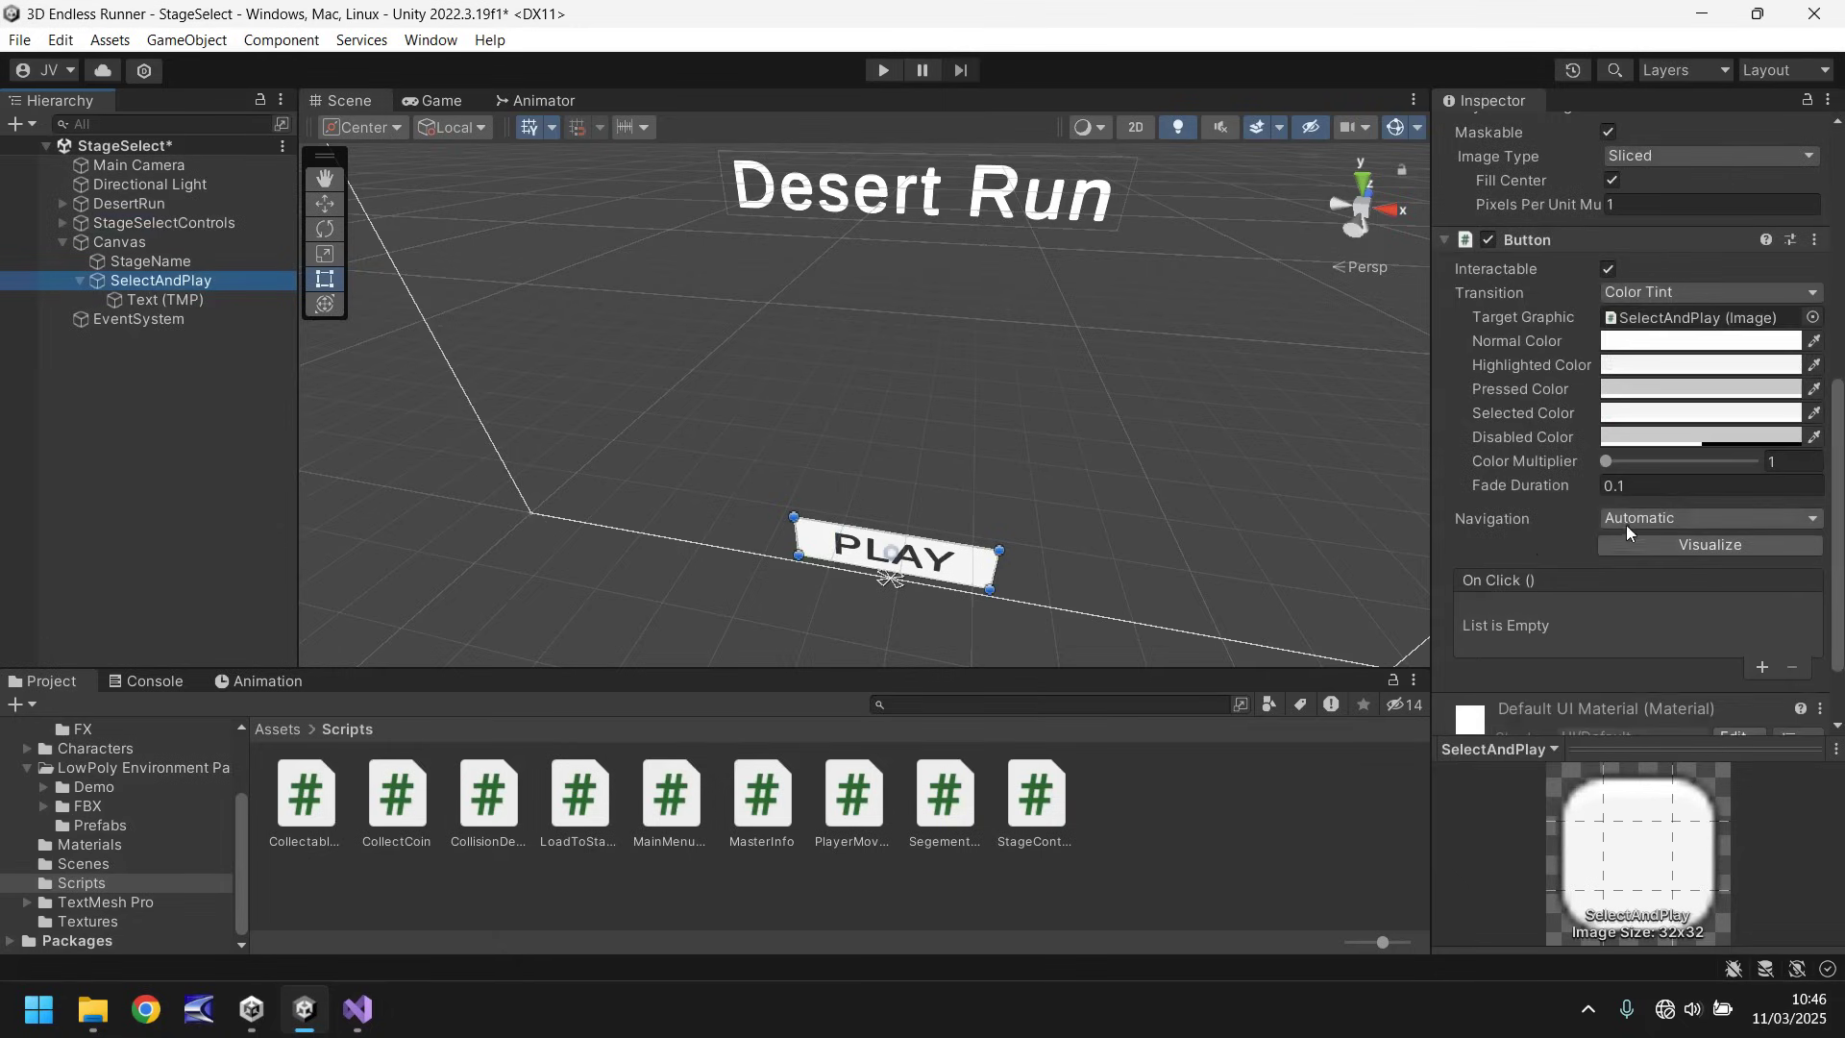
scroll(1546, 556, down, 1)
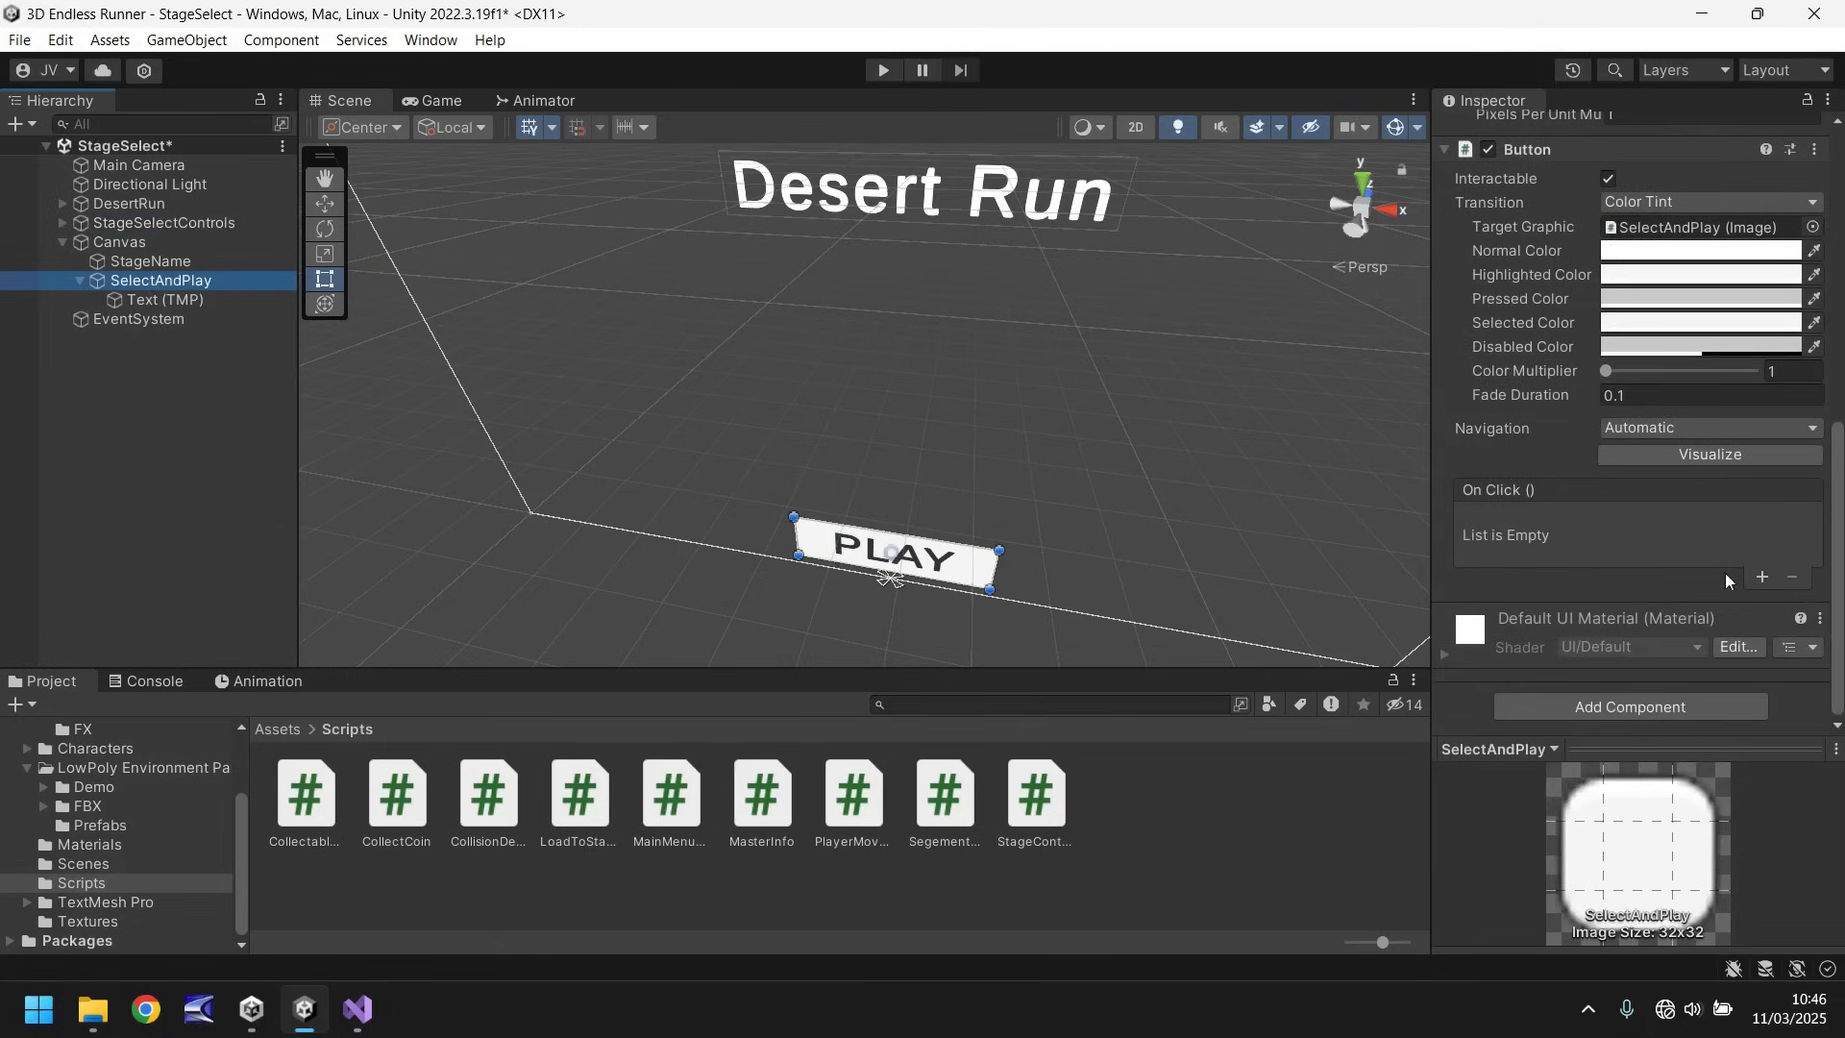
click(1764, 577)
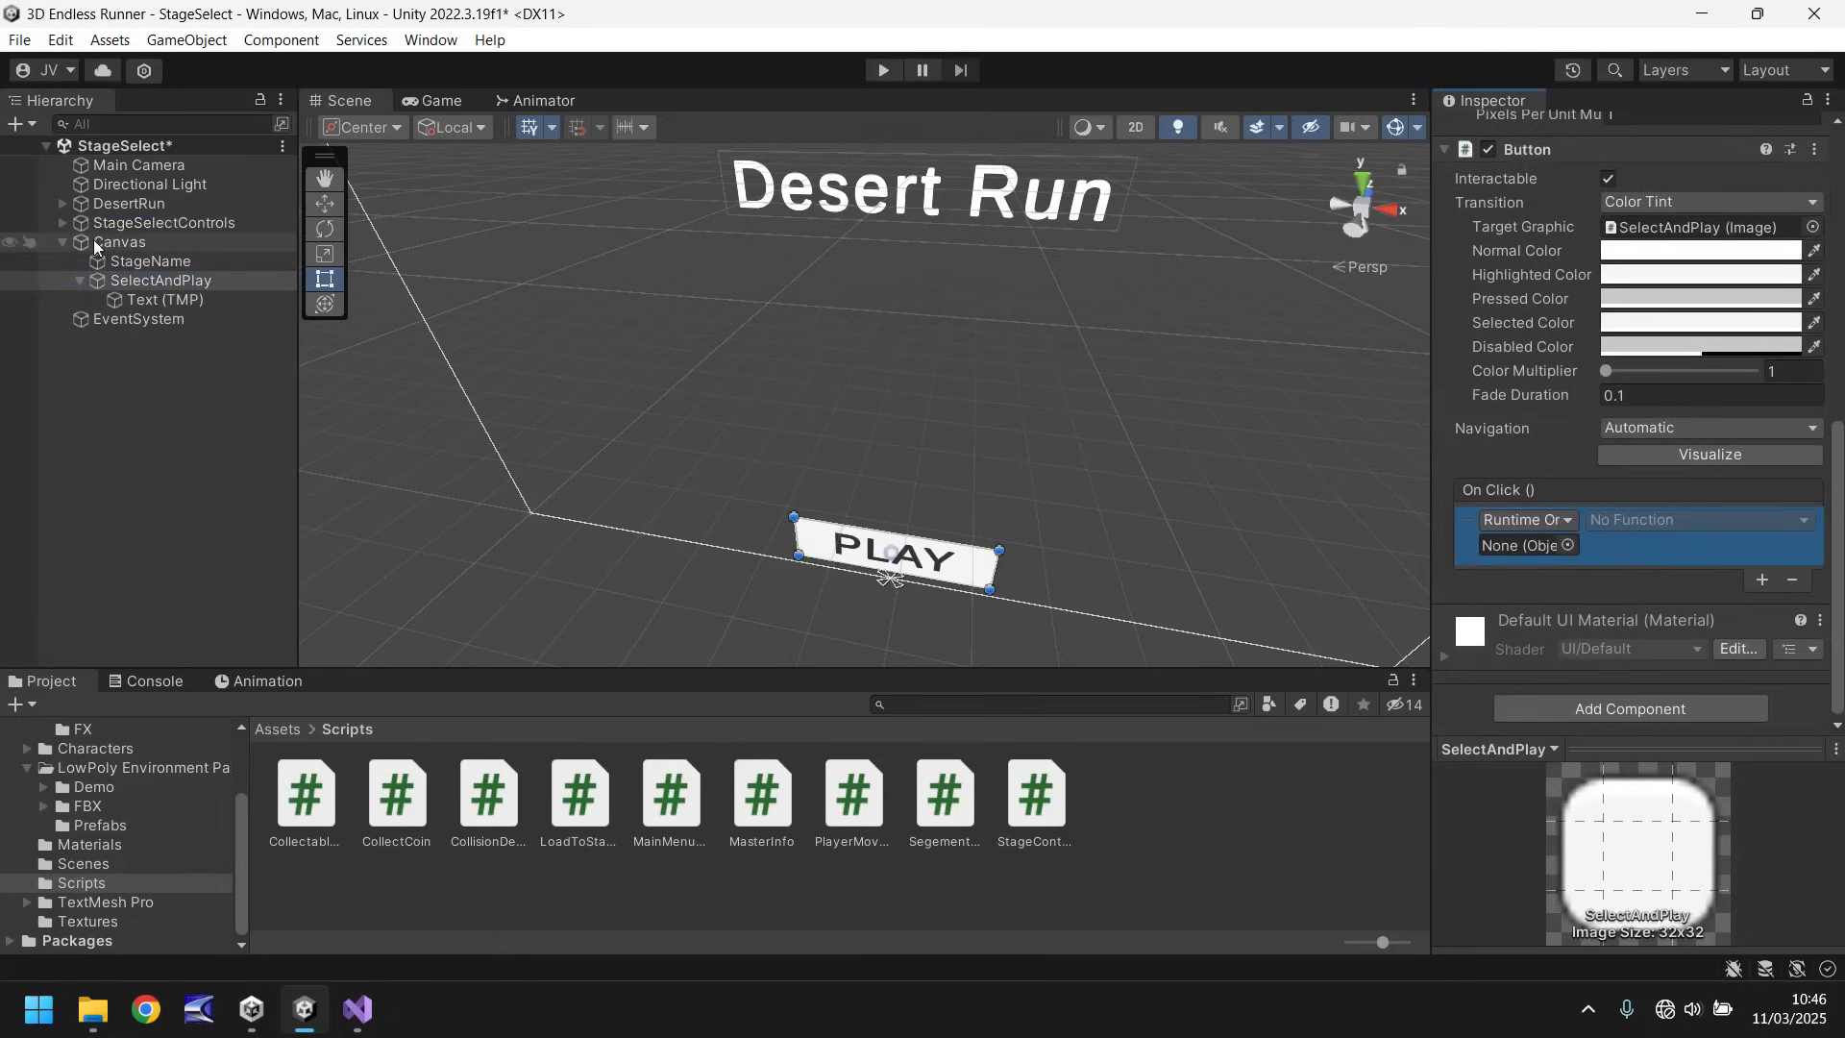
drag(131, 223, 1528, 545)
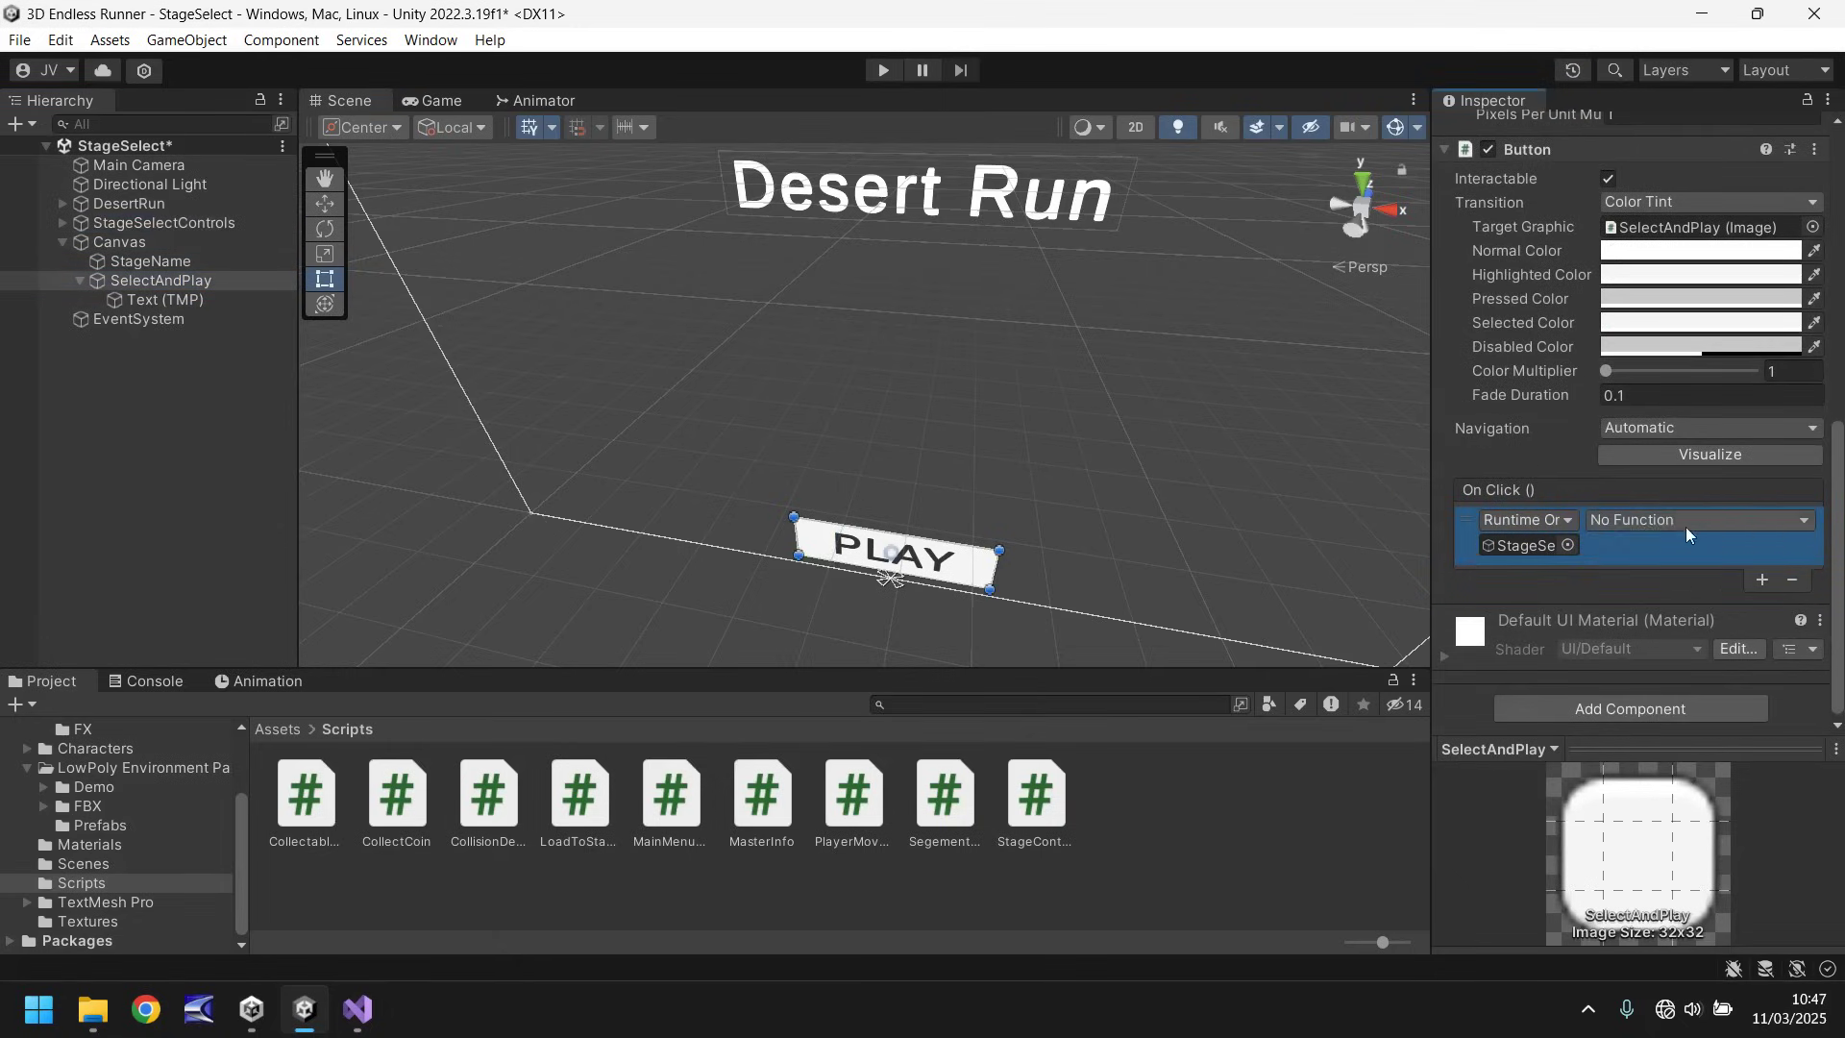
click(1691, 519)
mouse_move(1648, 634)
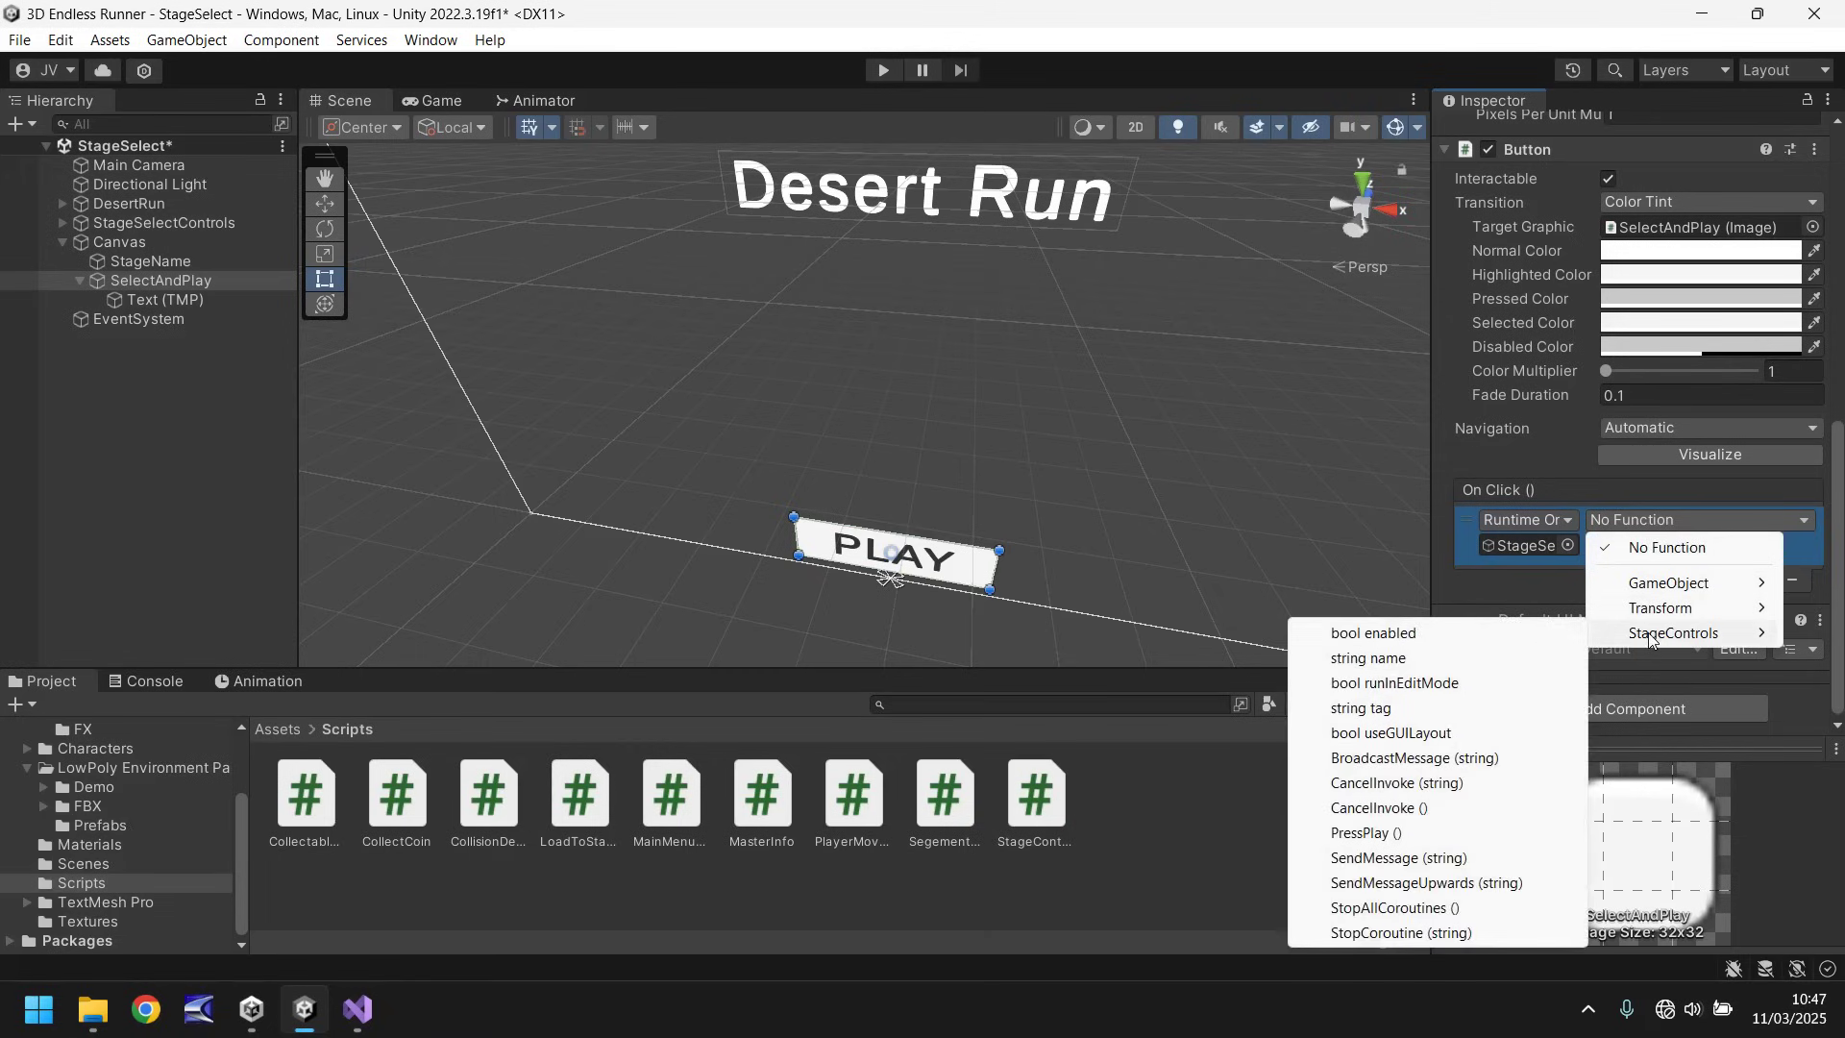
click(1368, 833)
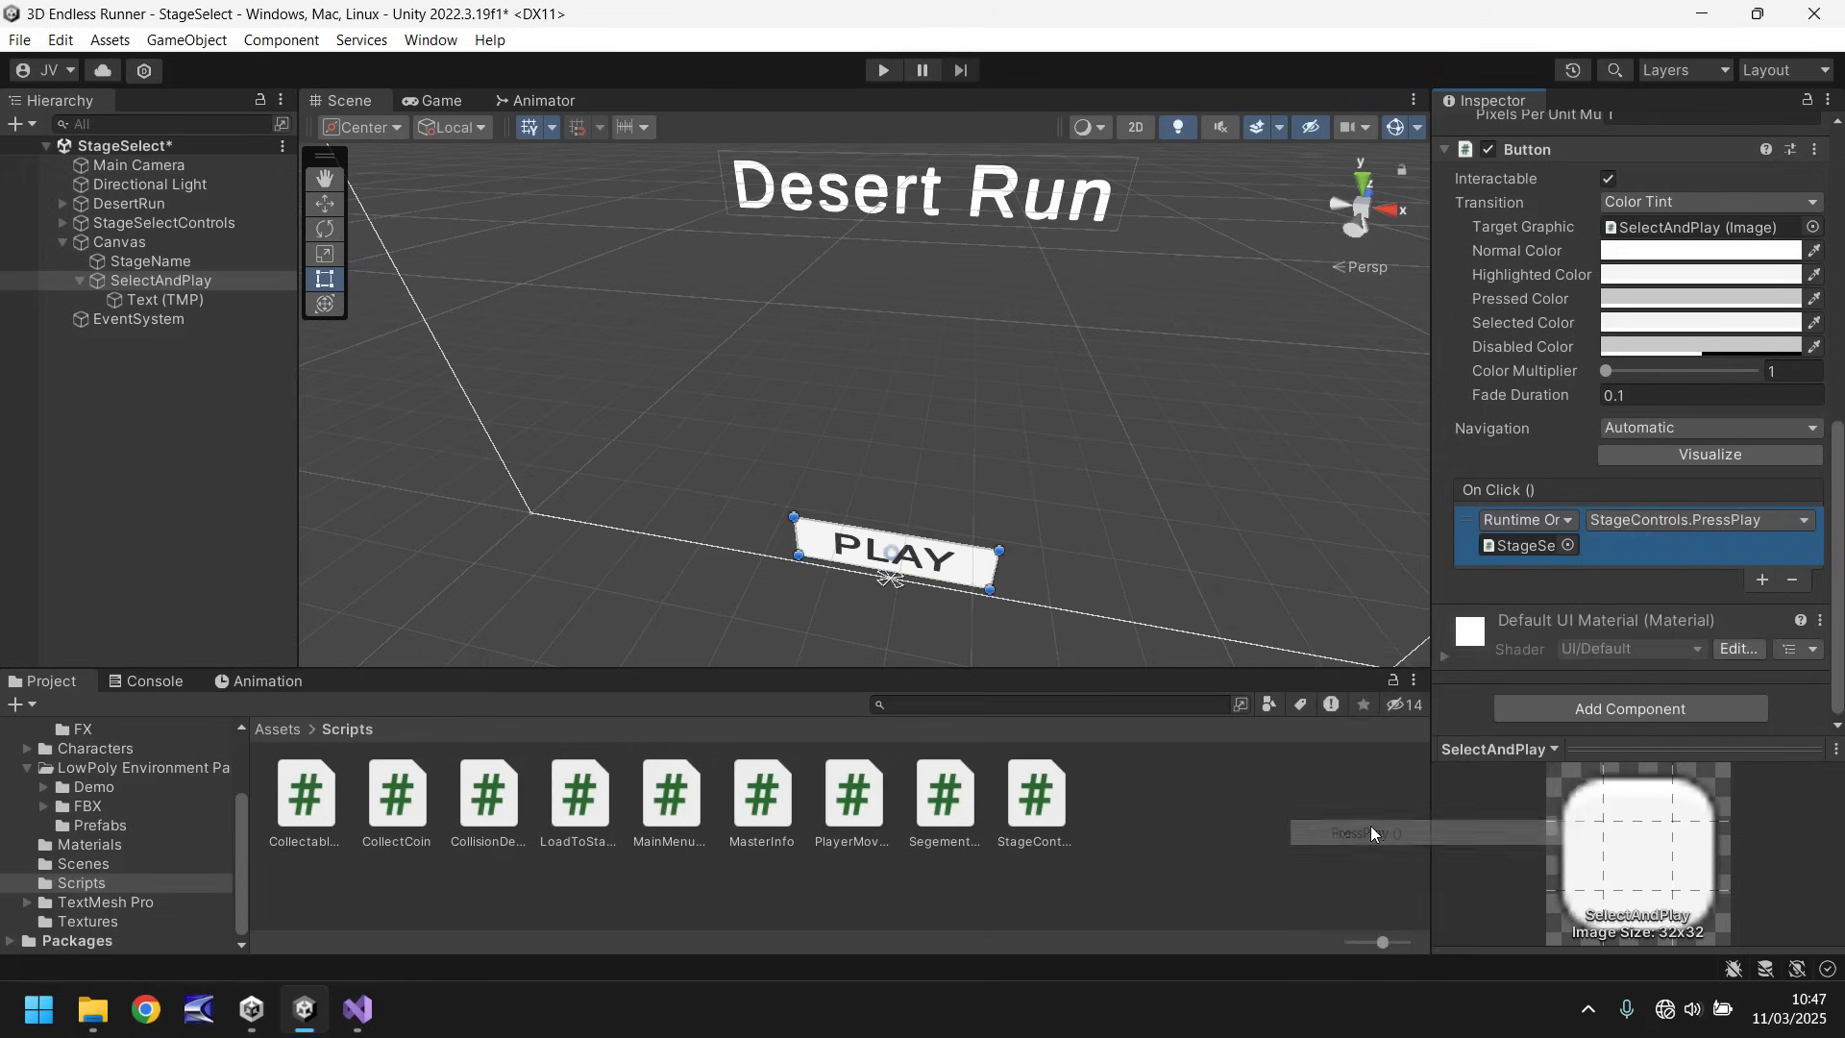
Step: Play-test StageSelect, confirm PLAY loads Information, then stop and save the scene
click(880, 75)
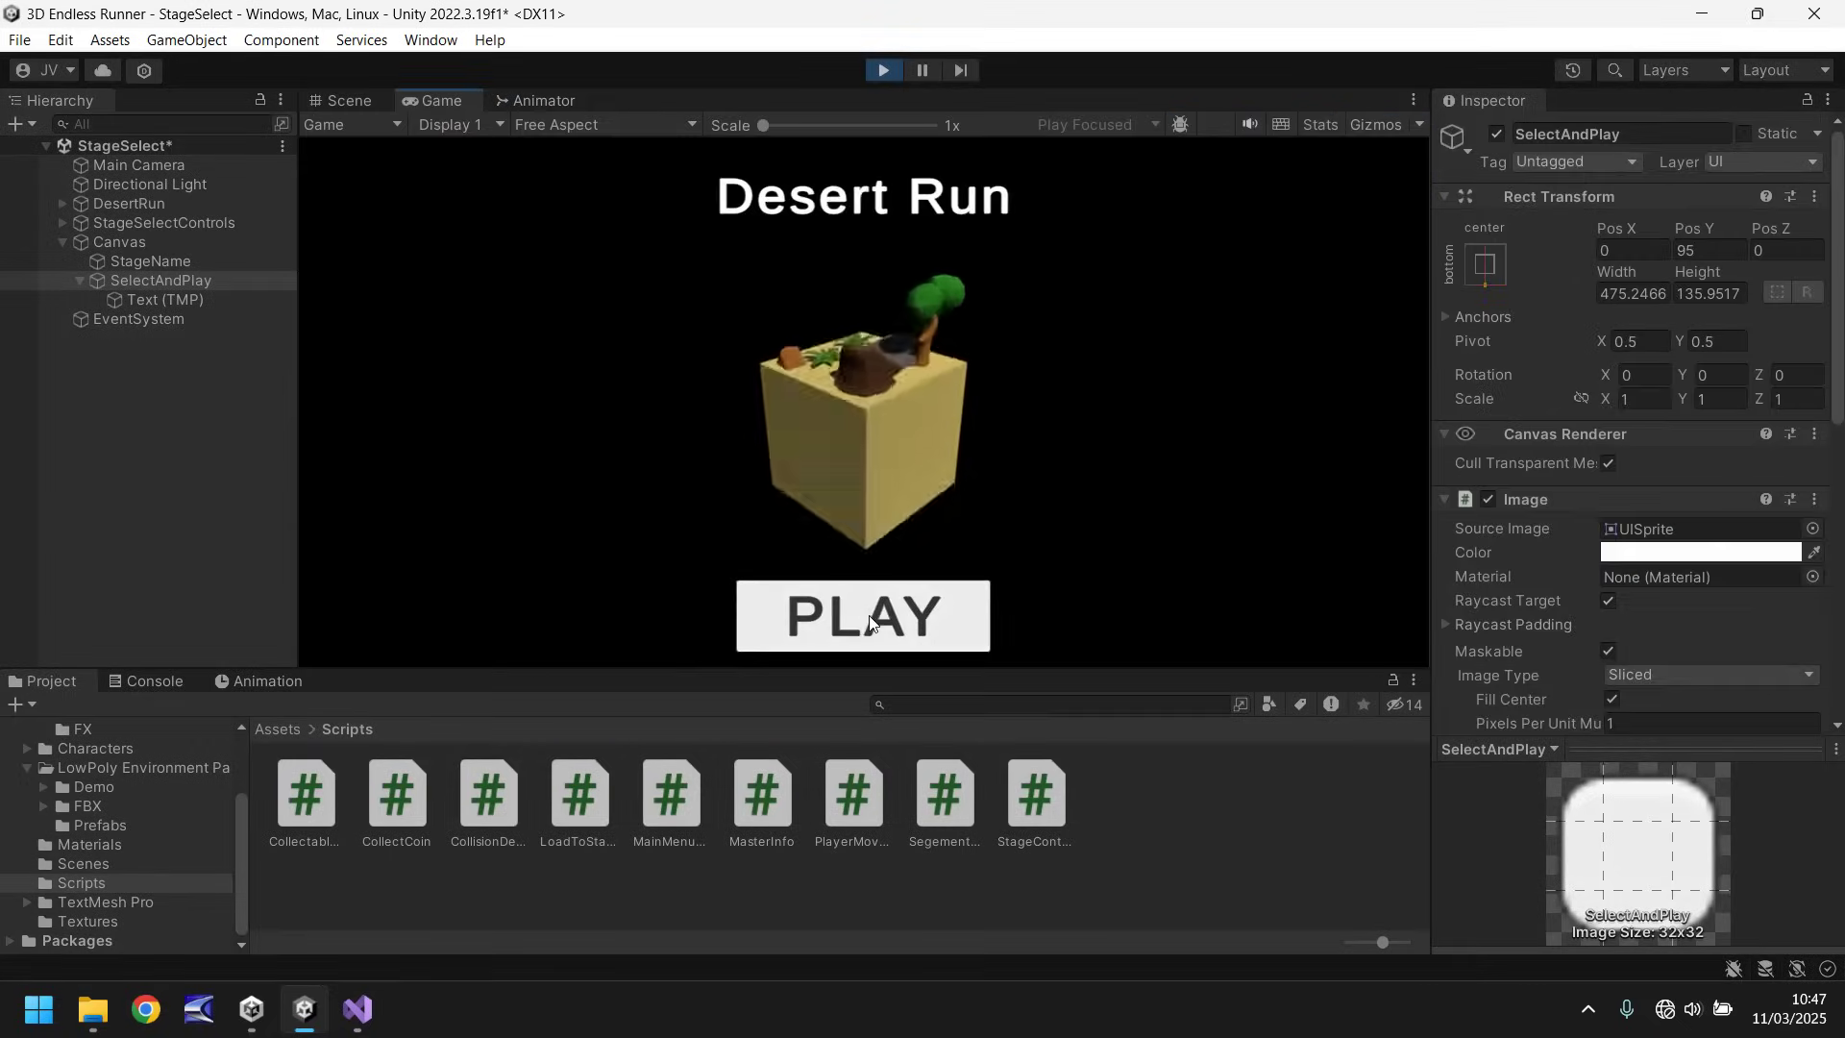
click(870, 619)
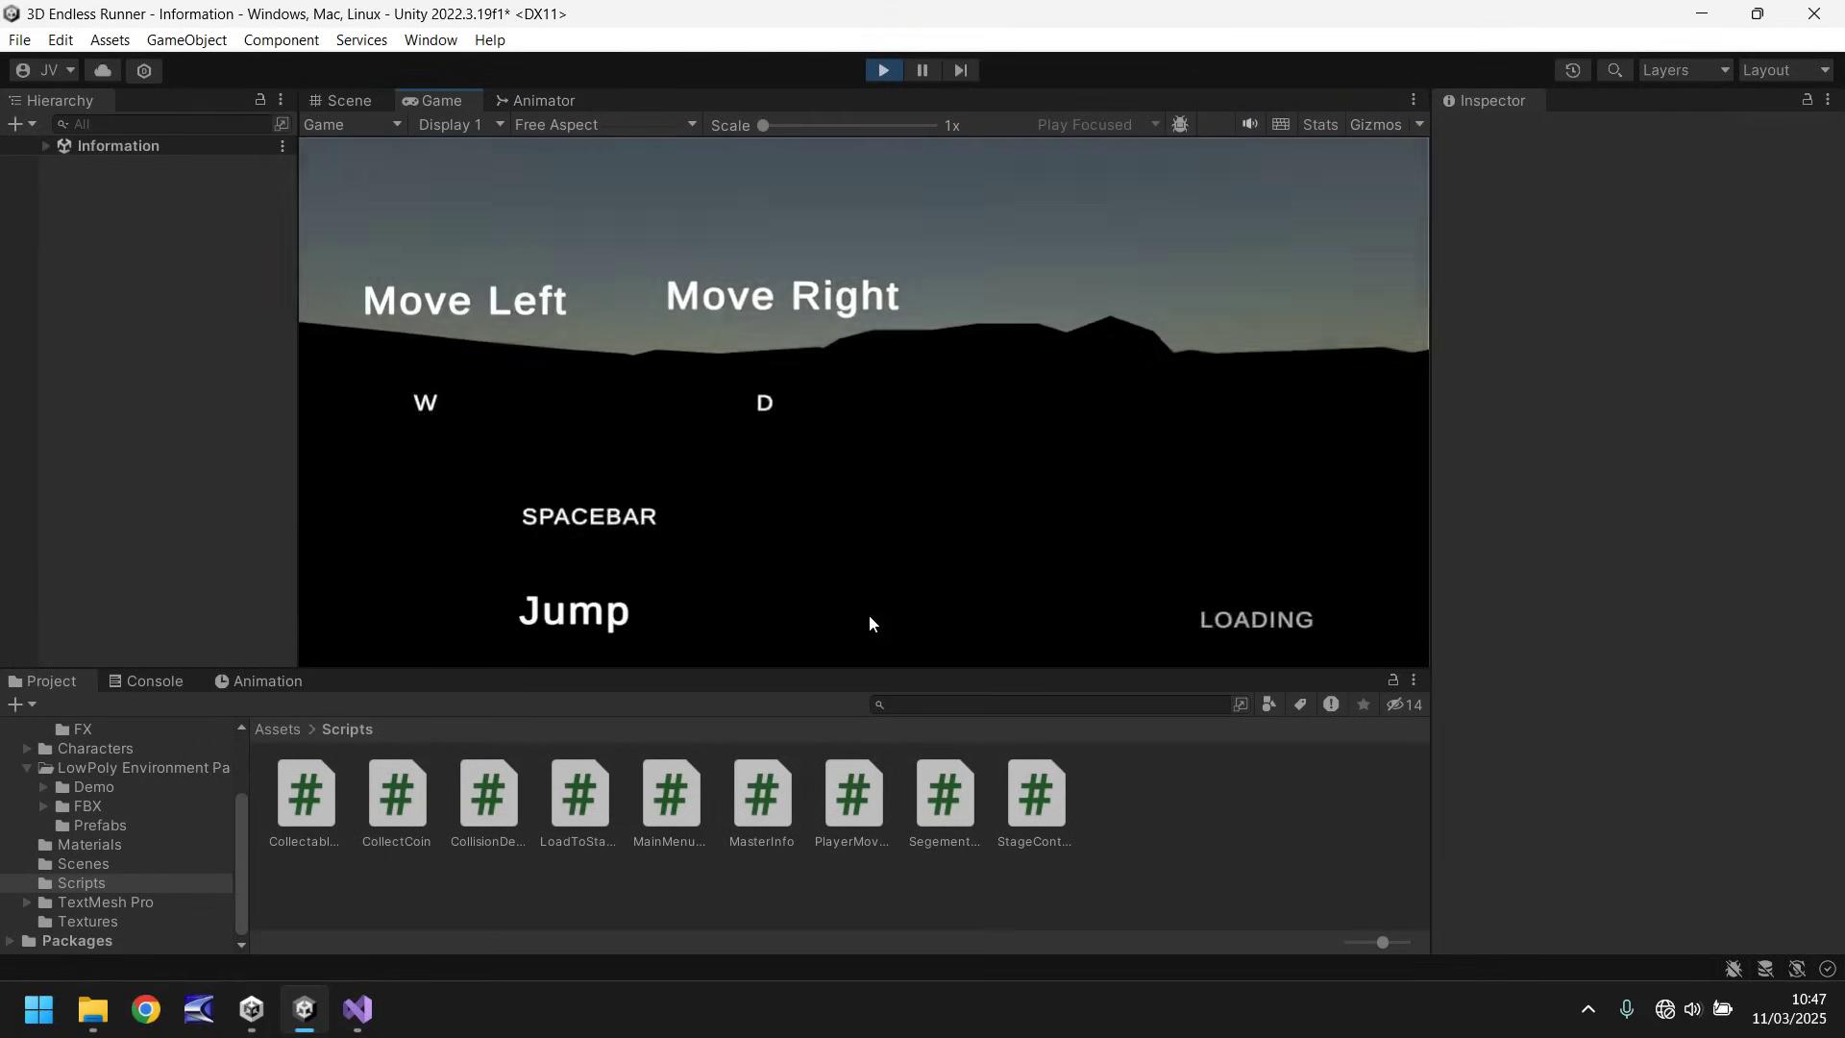
click(880, 71)
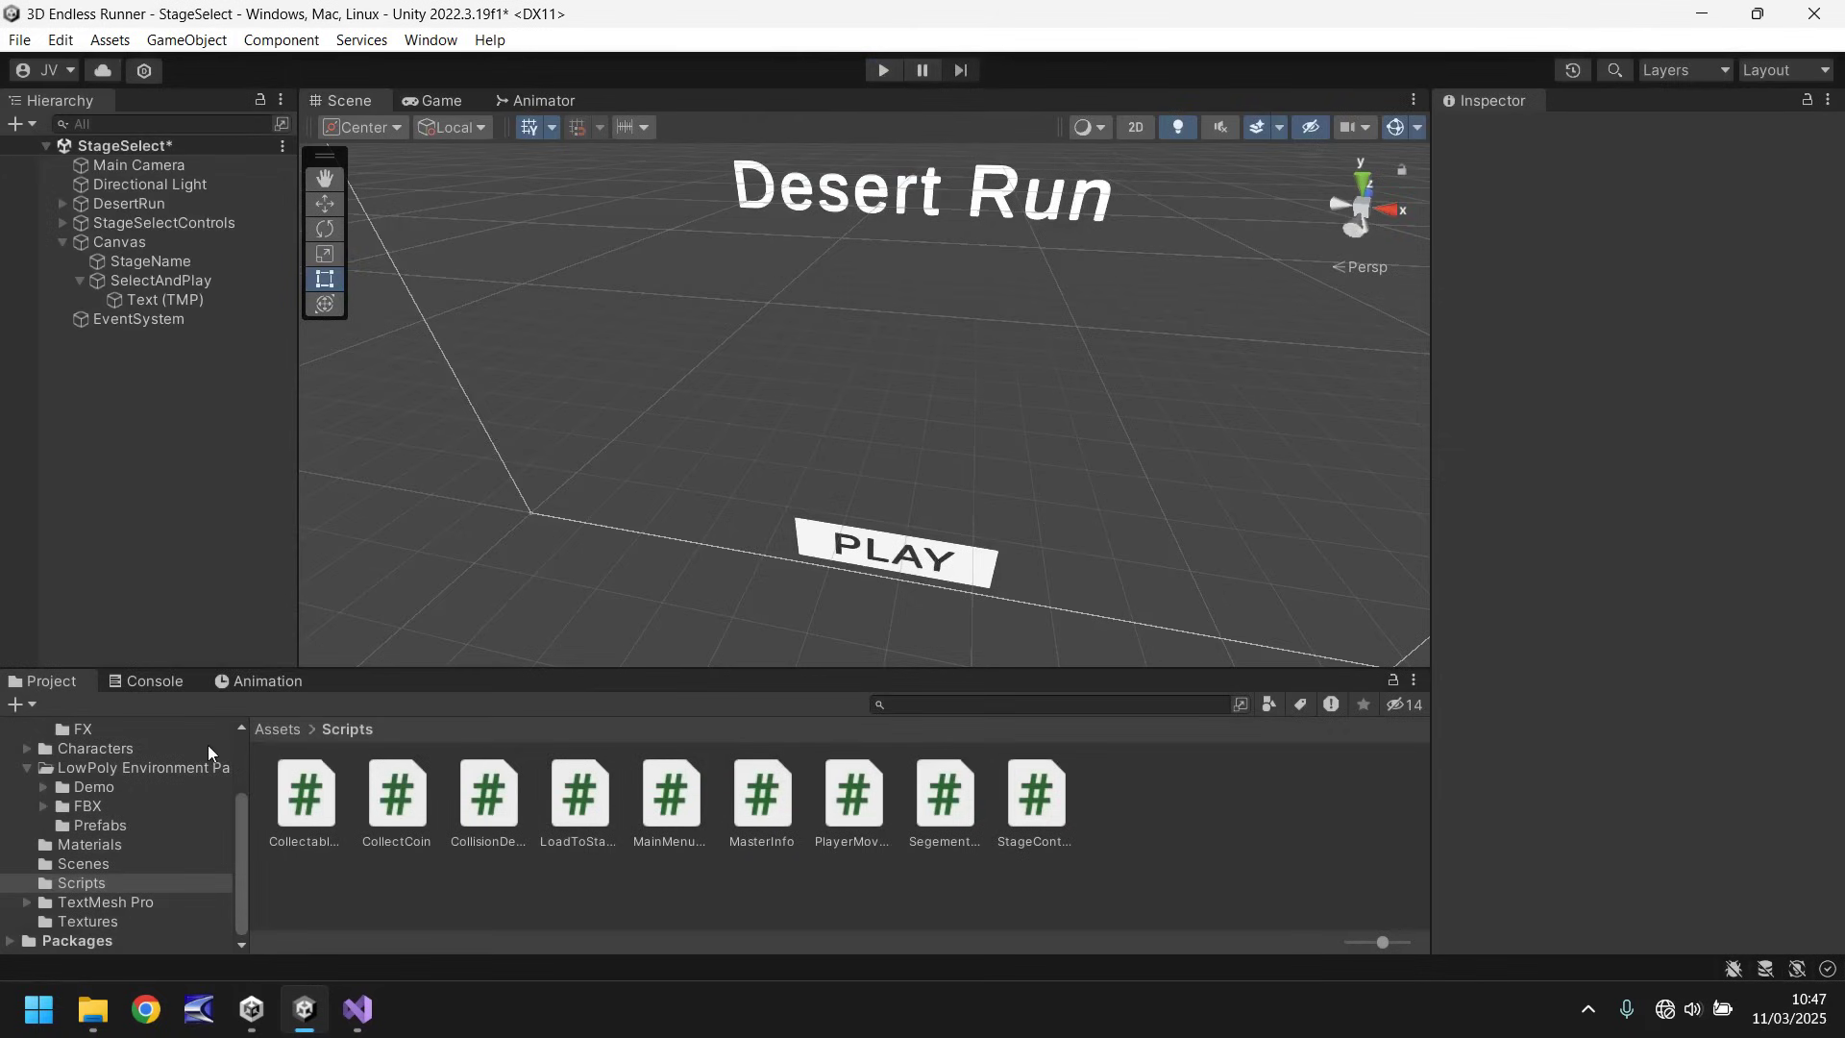
key(ctrl+s)
Step: Open MainMenu and play through Start Game and PLAY into DesertRun, then stop
click(83, 862)
double_click(471, 812)
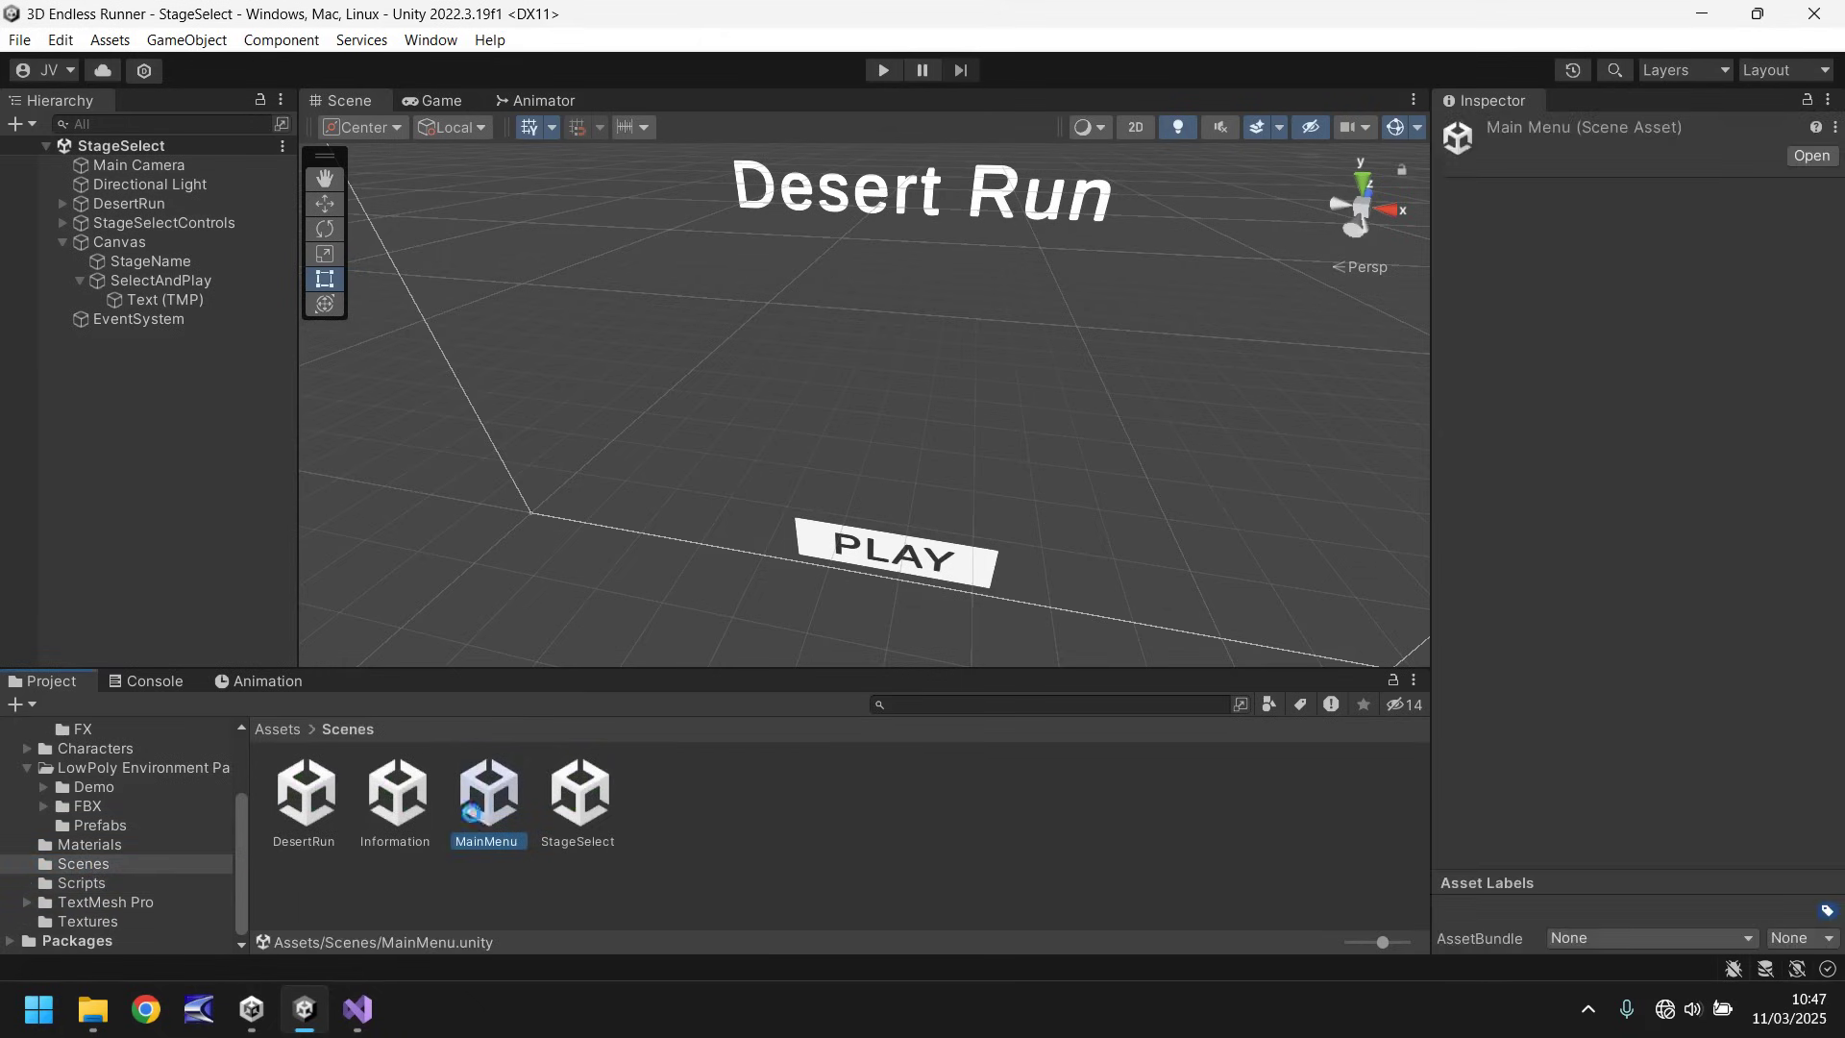
click(883, 70)
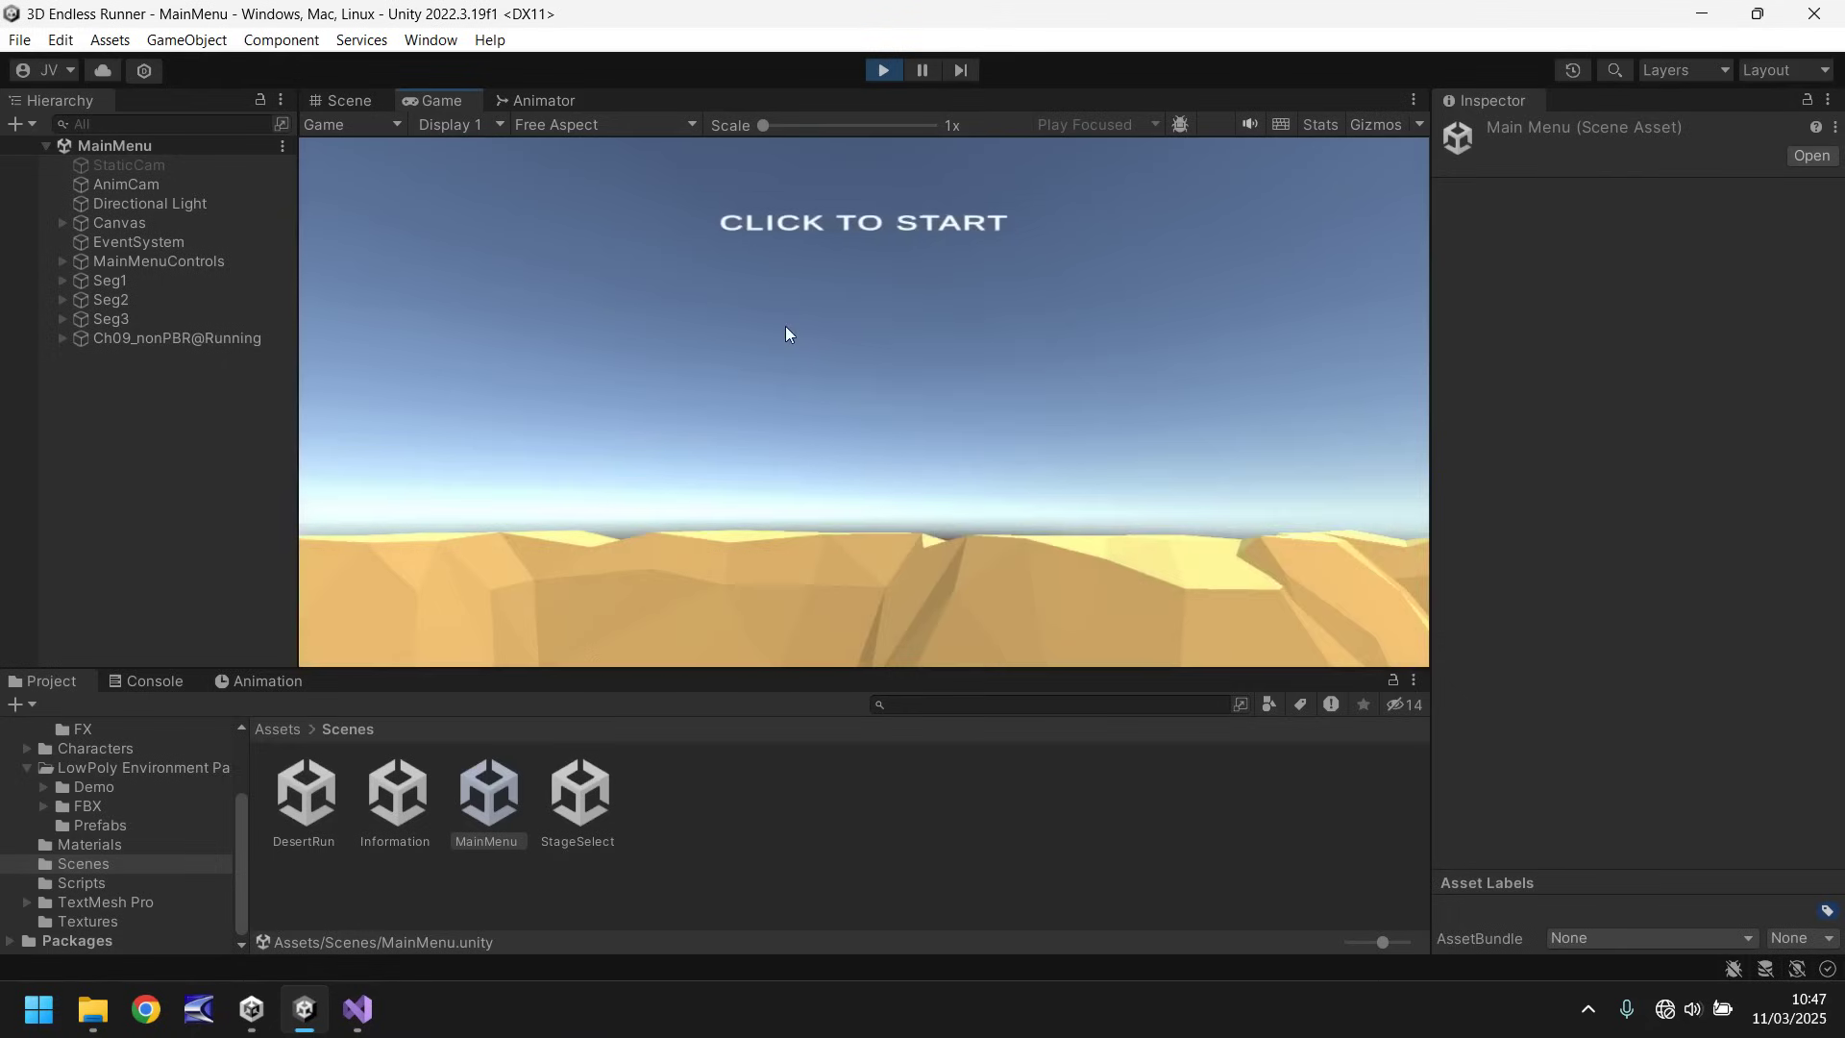
click(786, 328)
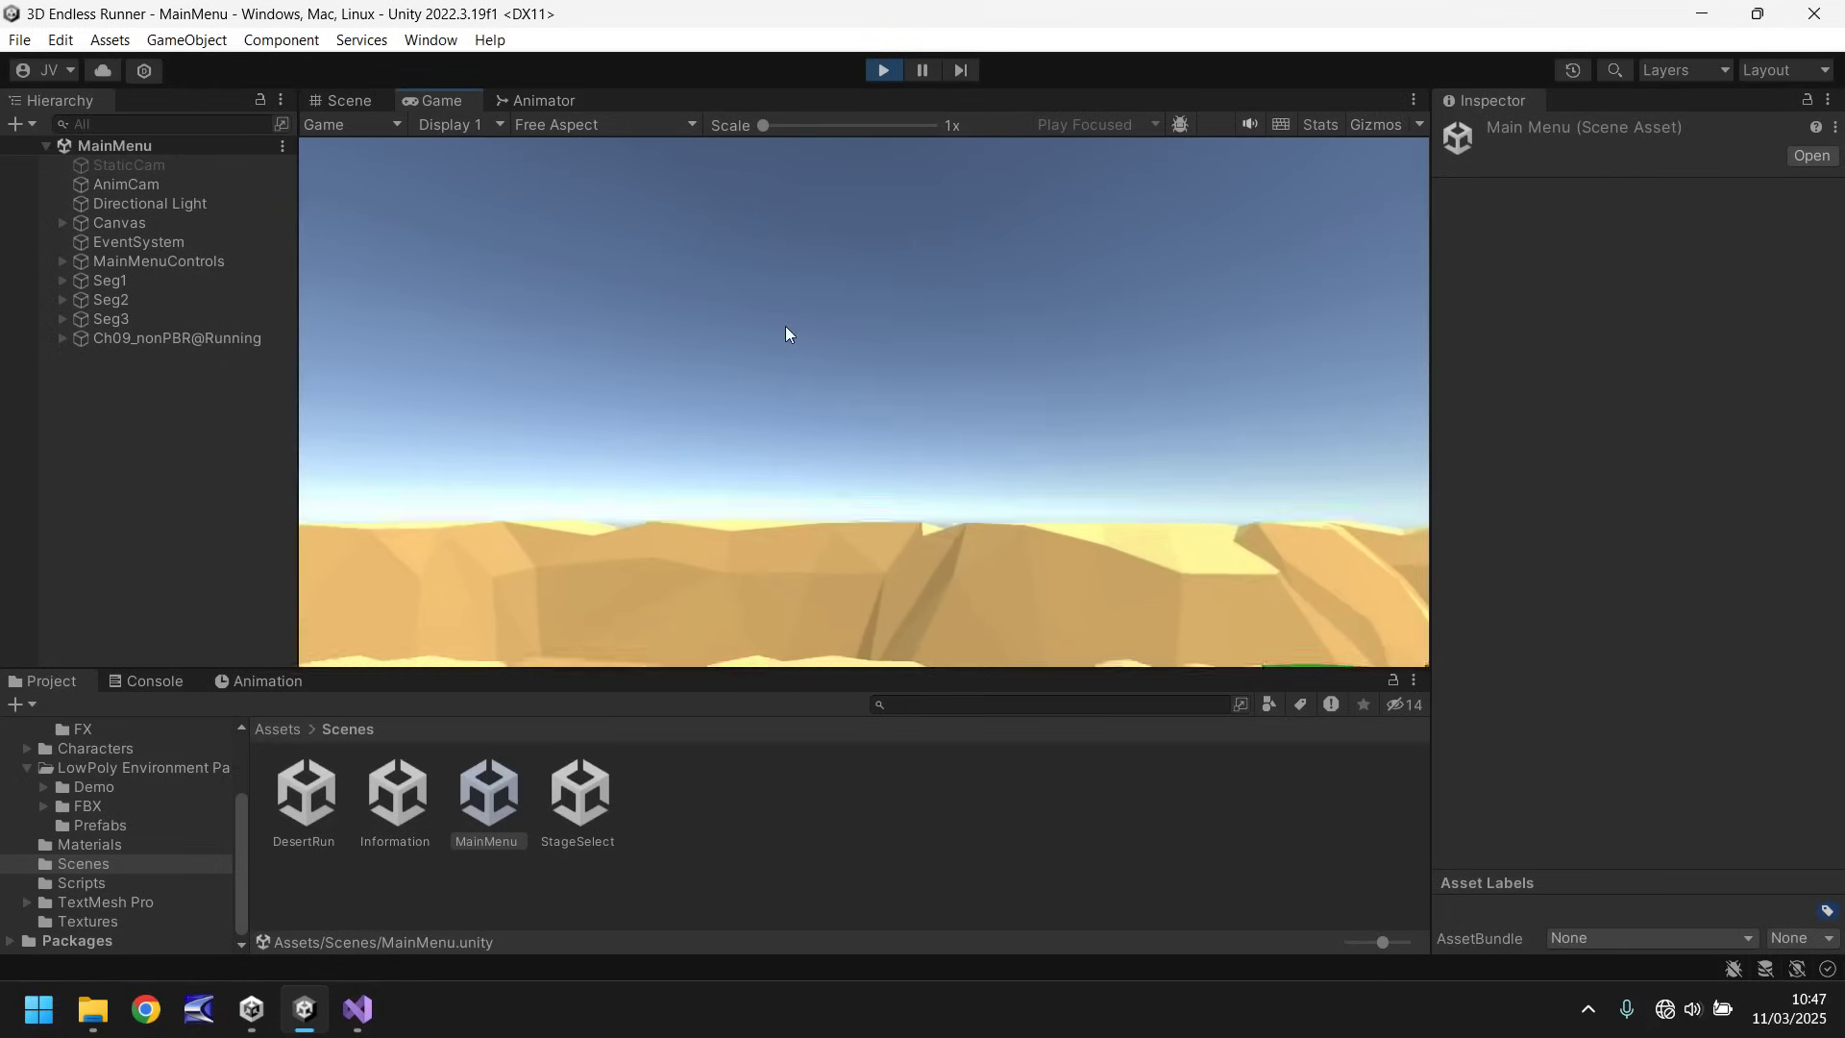
click(882, 330)
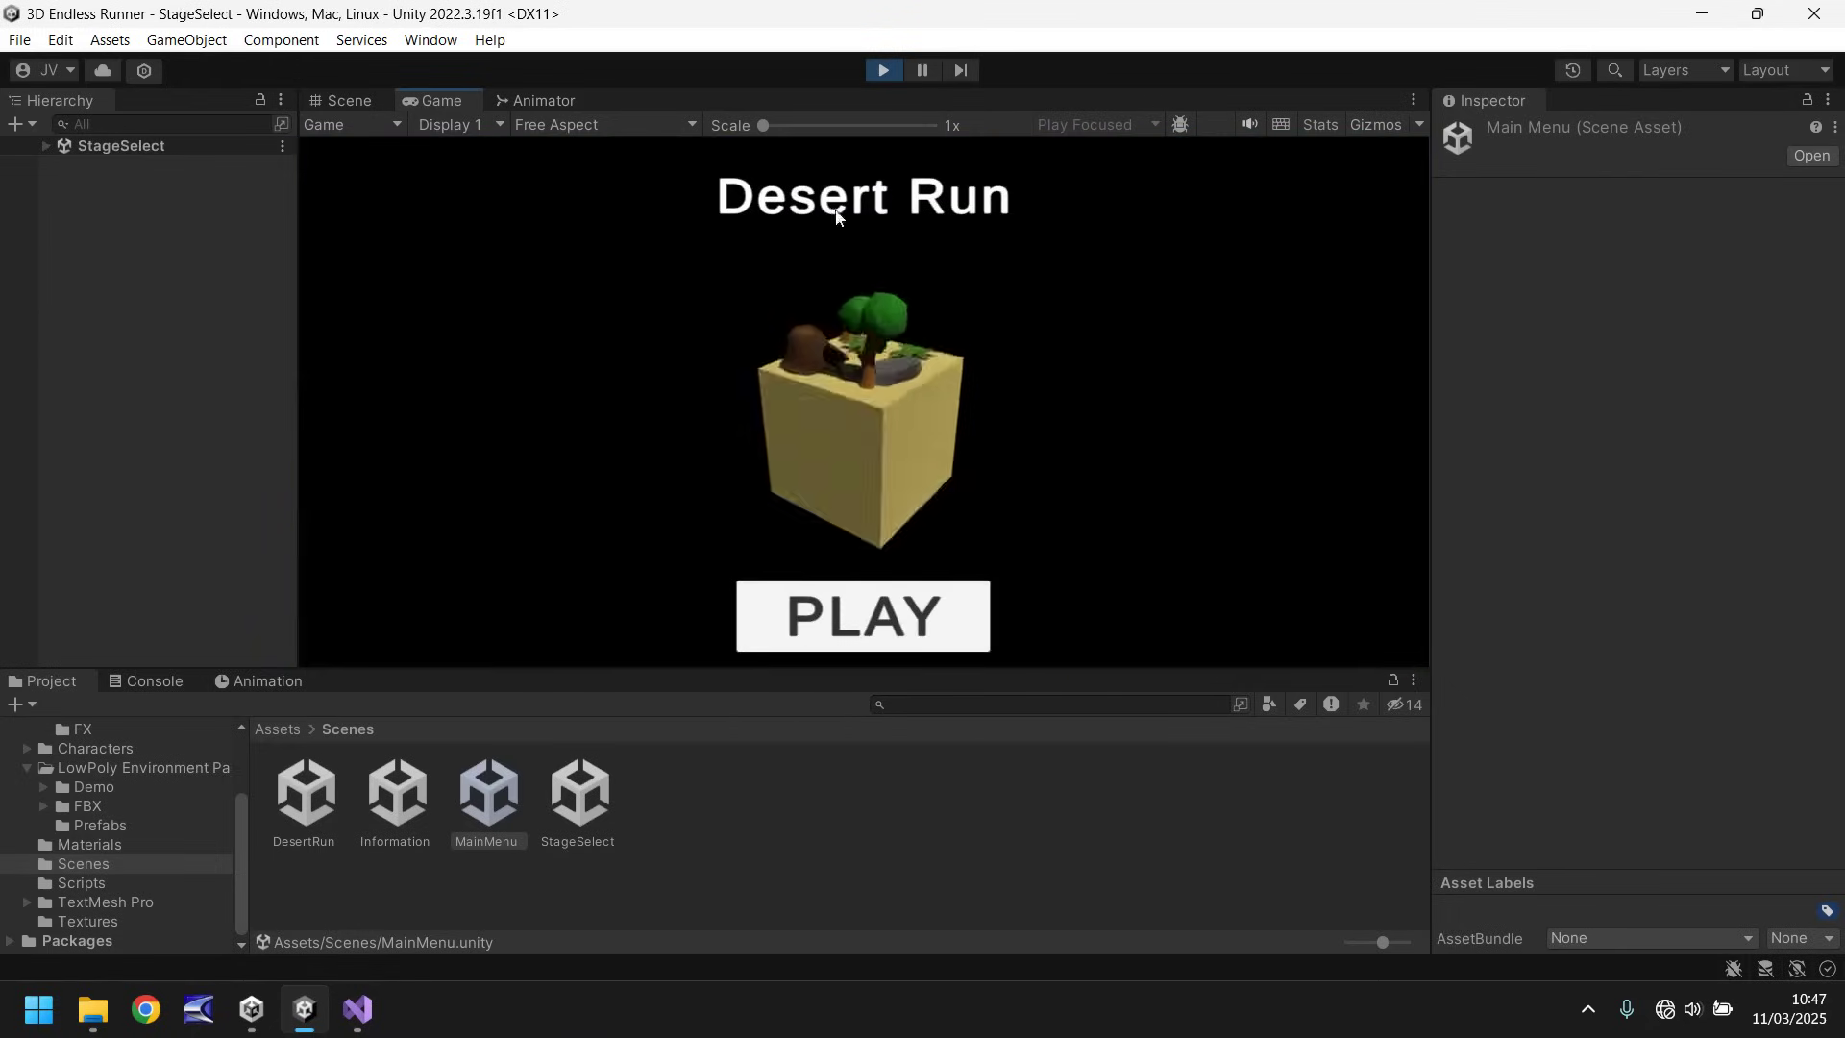
click(876, 624)
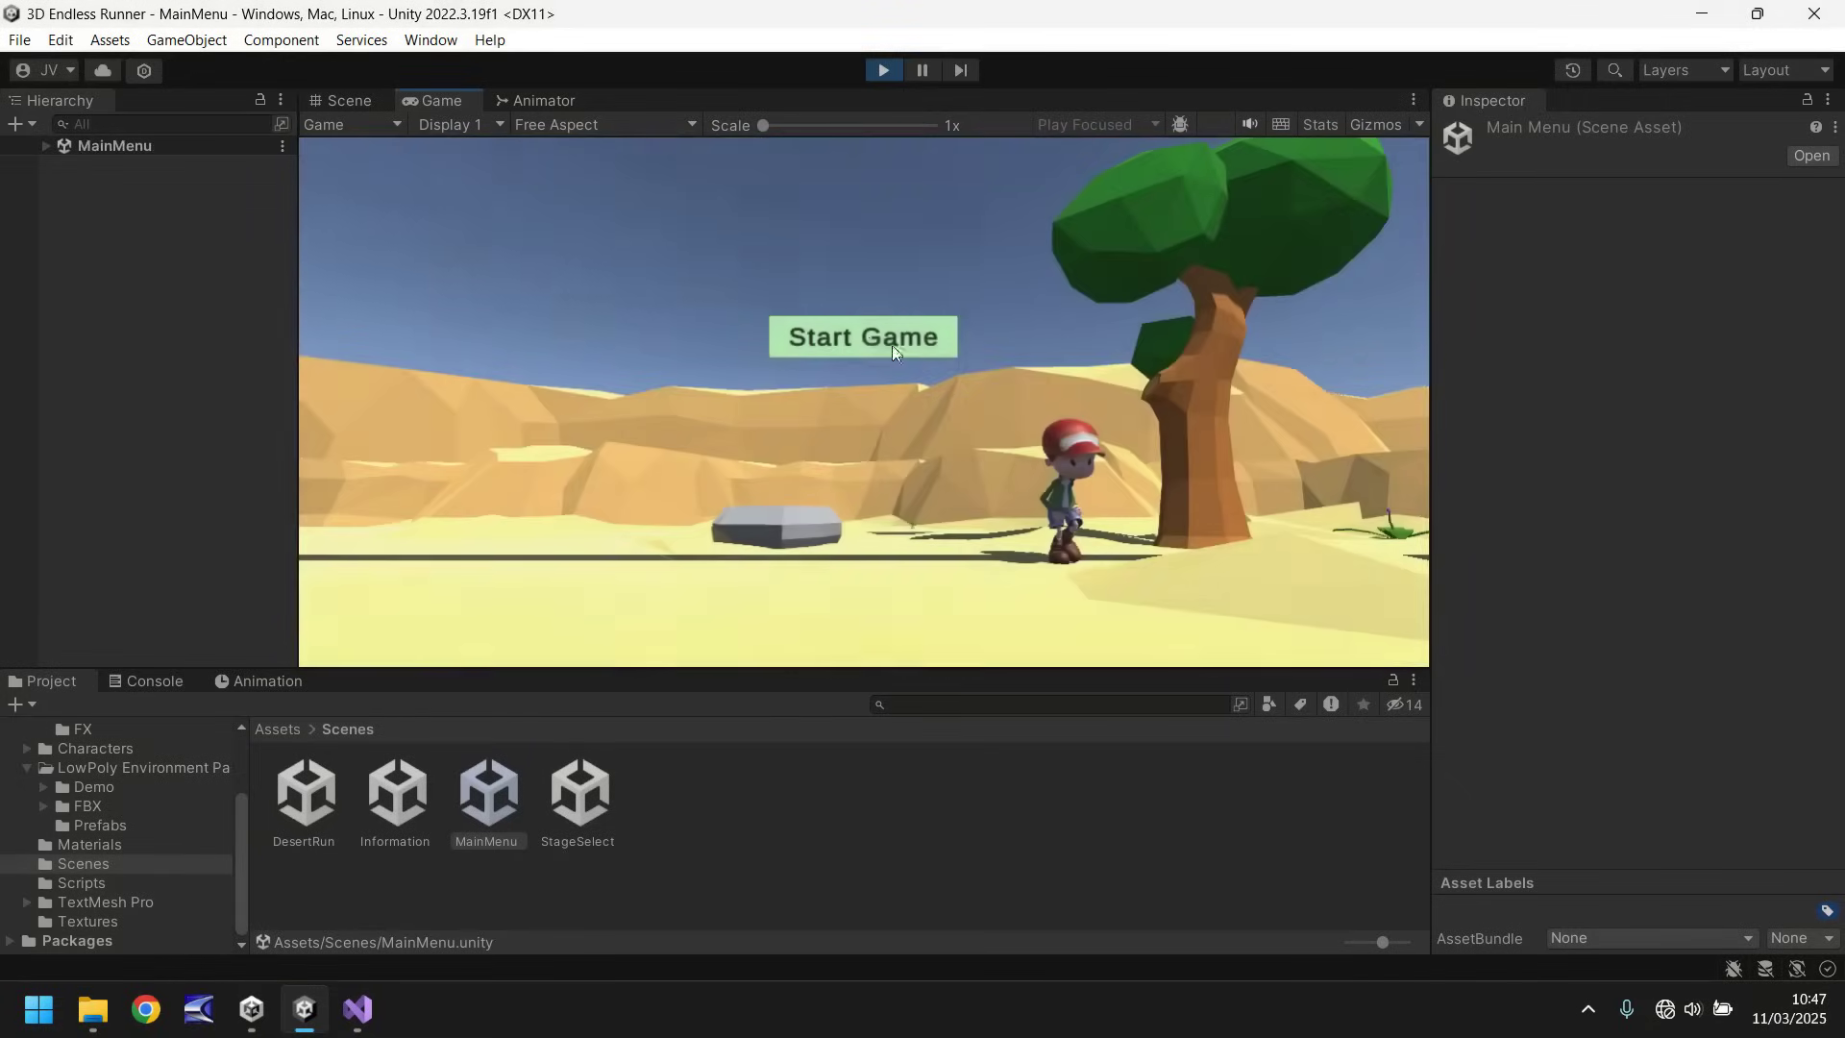
click(839, 337)
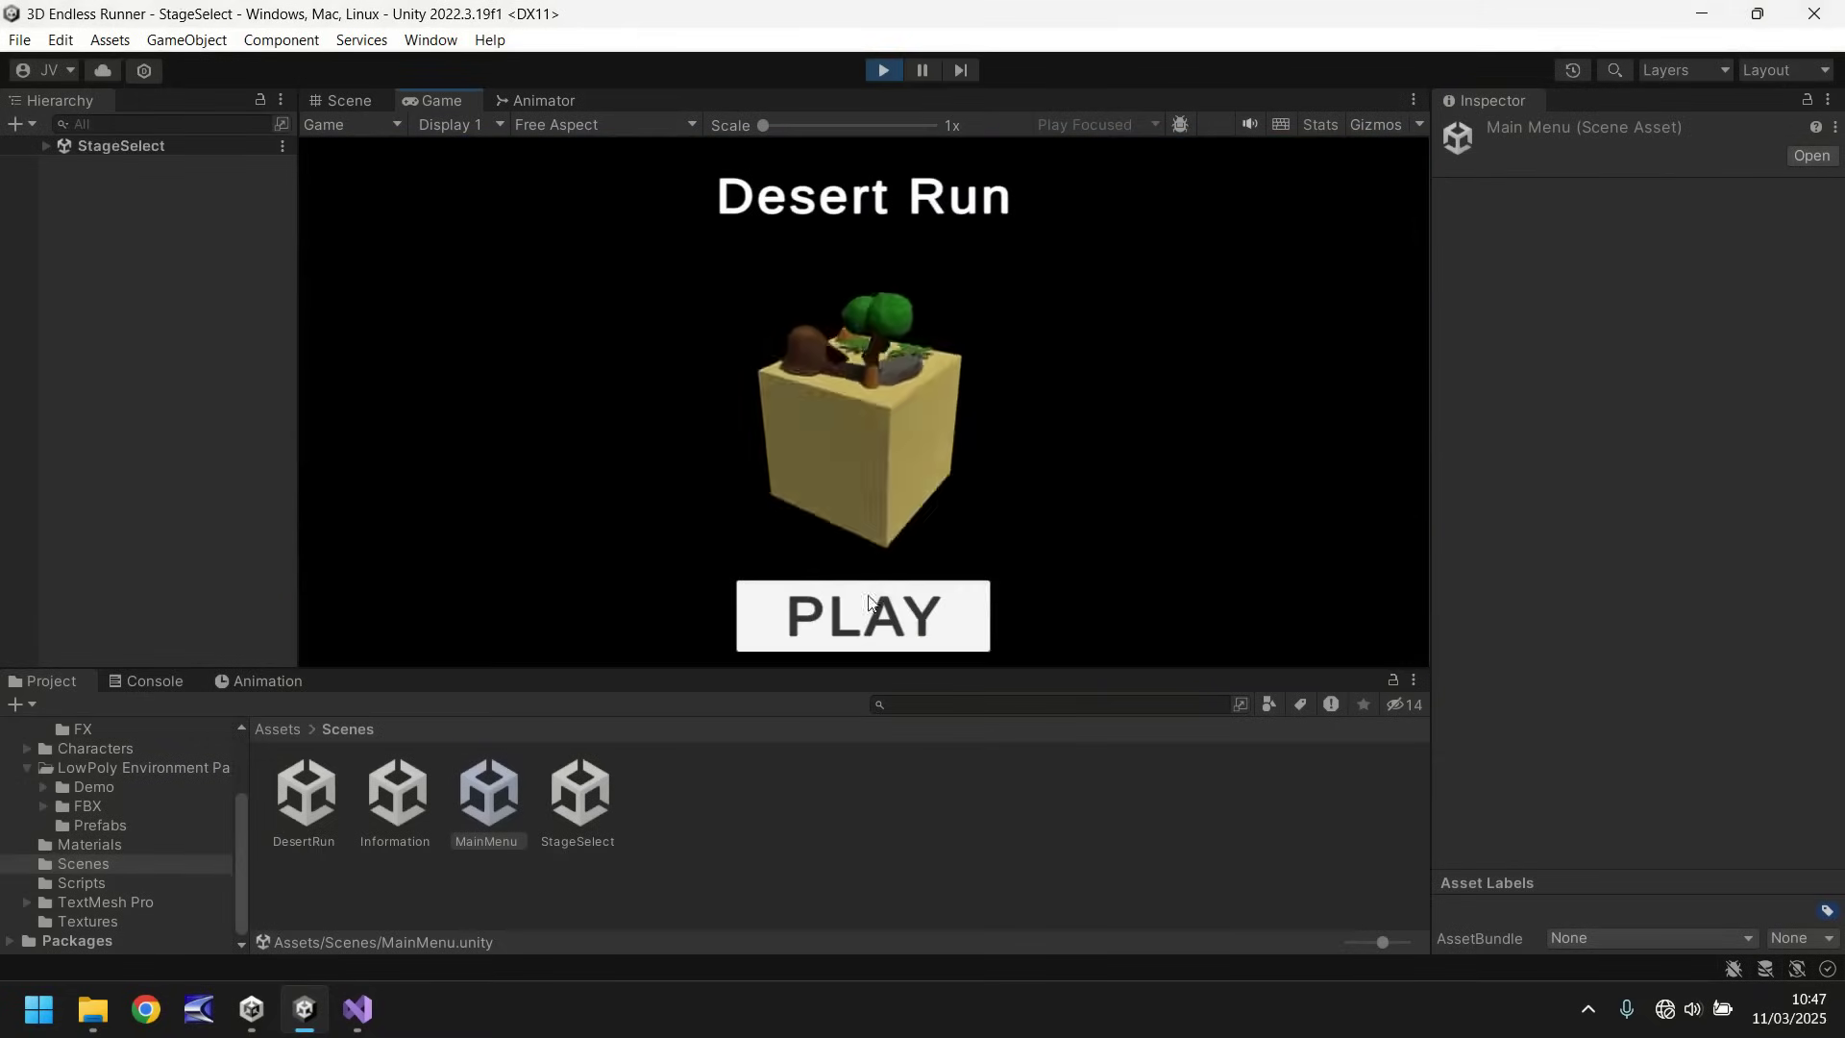
click(870, 611)
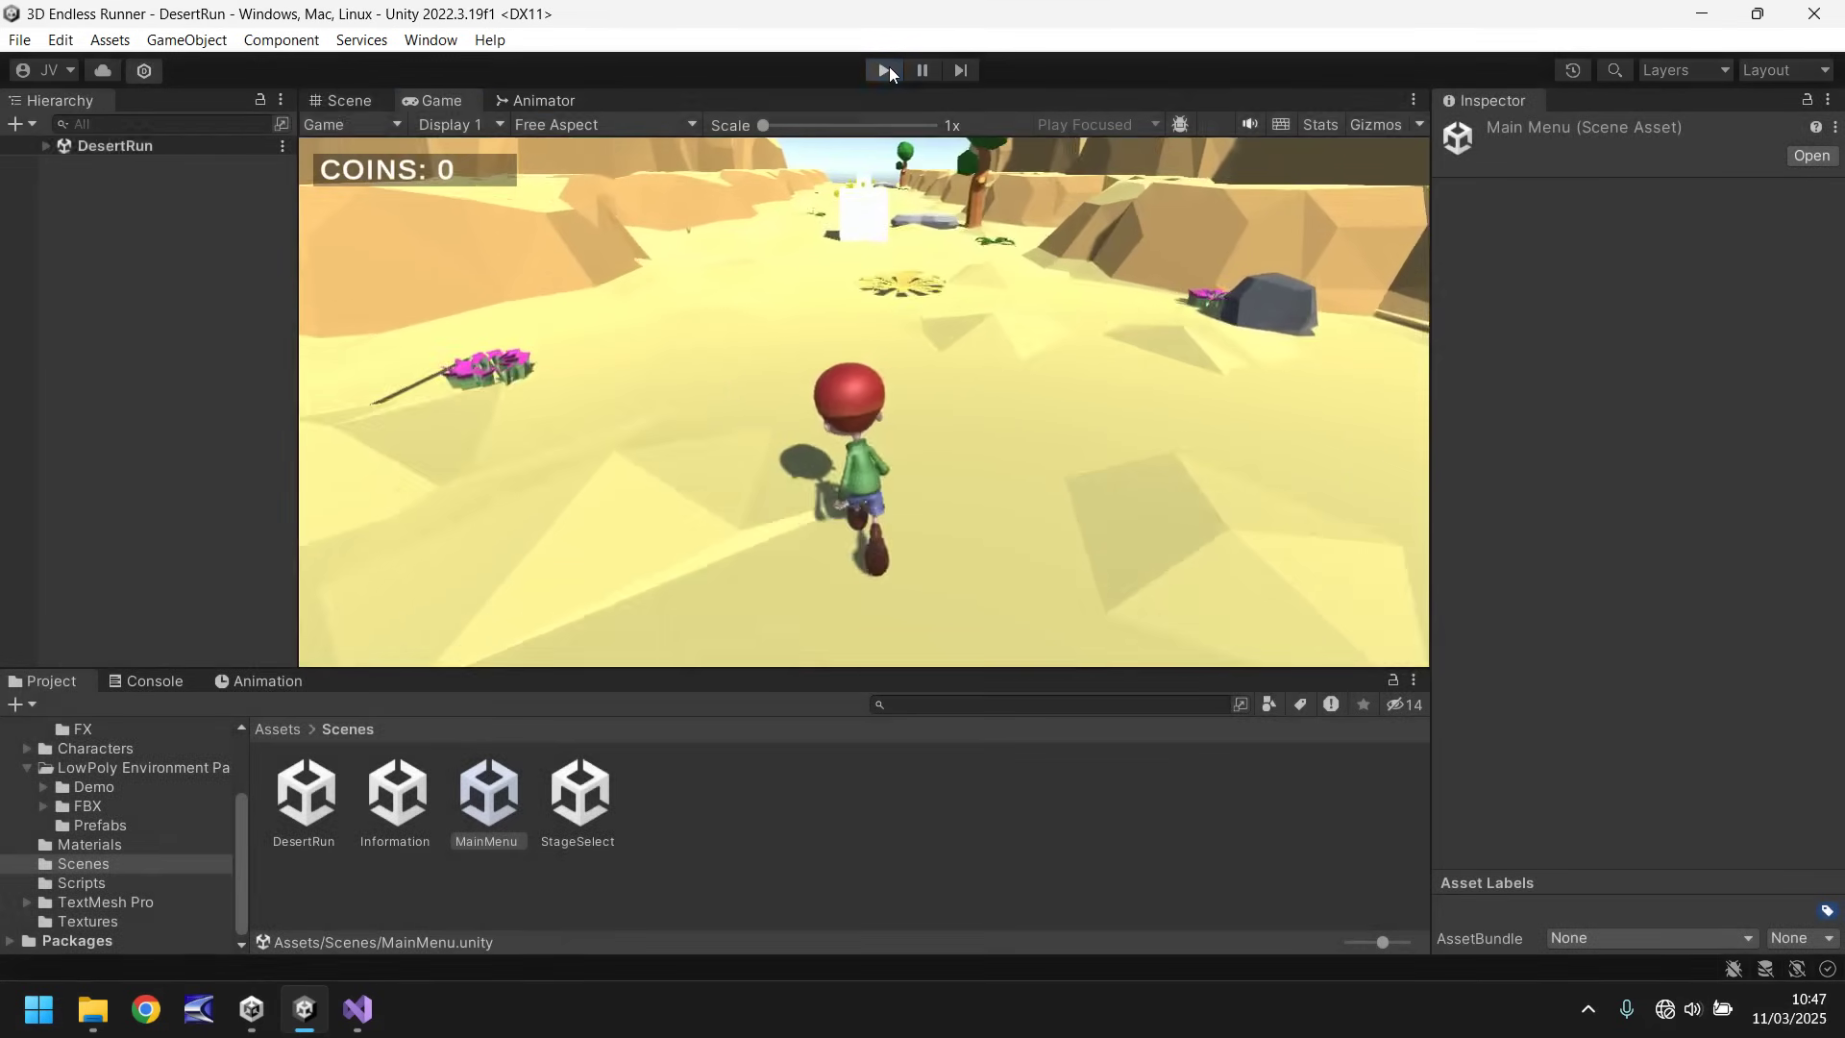
click(884, 69)
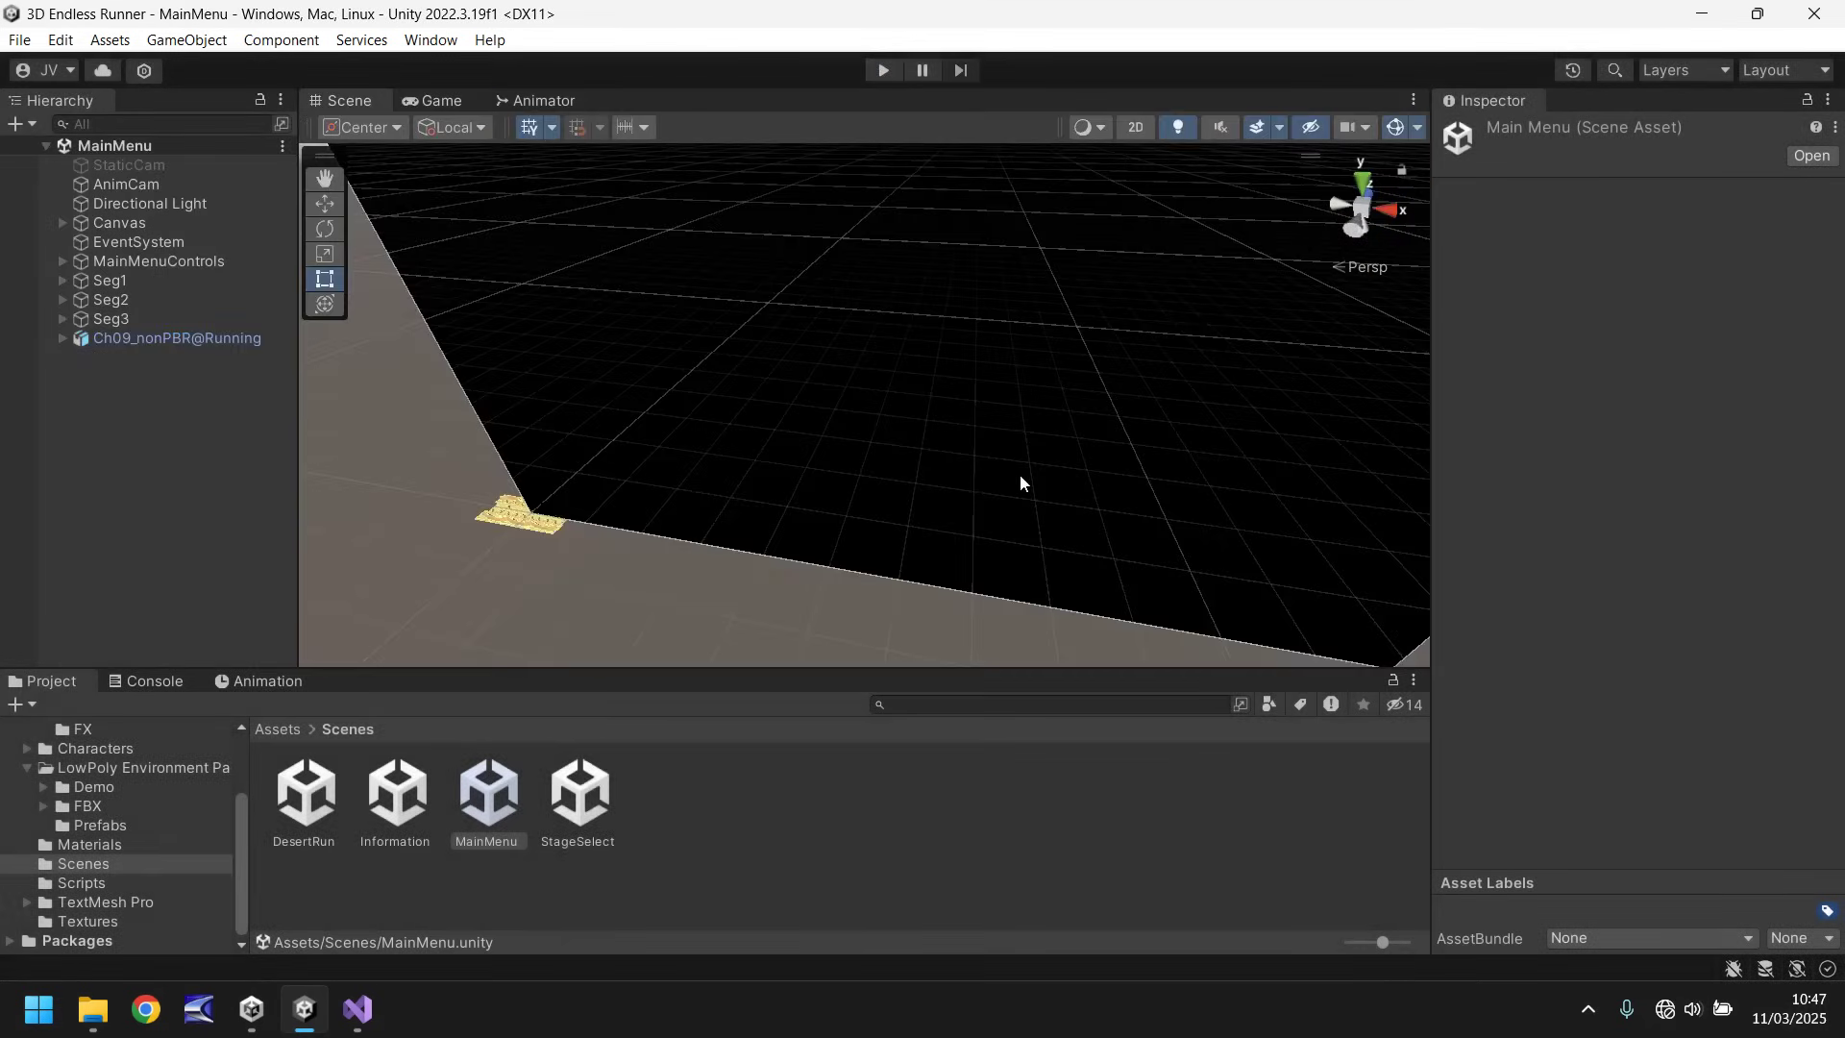